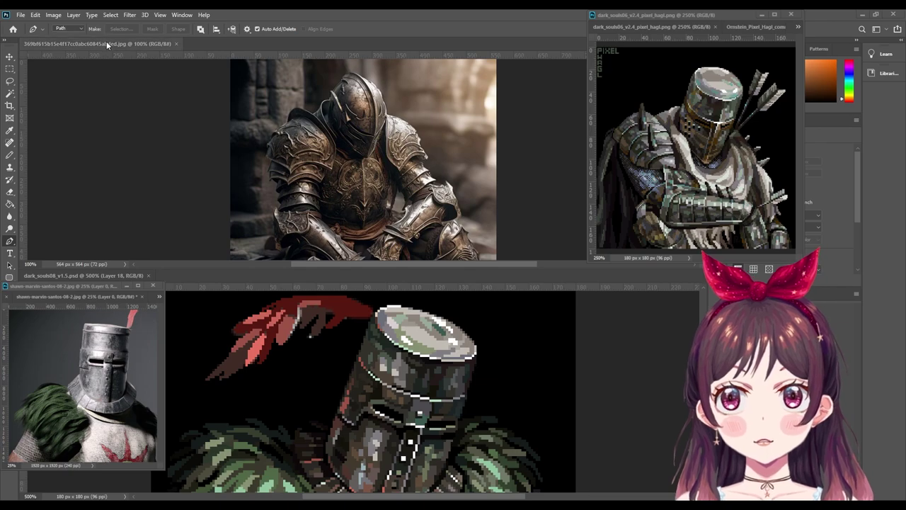
Step: Close the armoured knight reference photo, leaving dark_souls08 as the main document
{"action": "key", "text": "ctrl+w"}
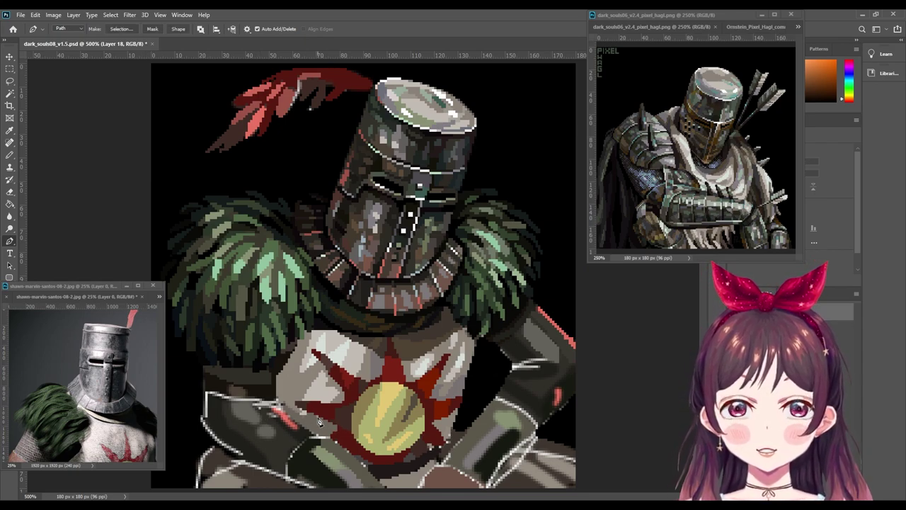
Step: With the Pencil, zoom in on the knight's chest and left arm and pick a green colour
{"action": "key", "text": "b"}
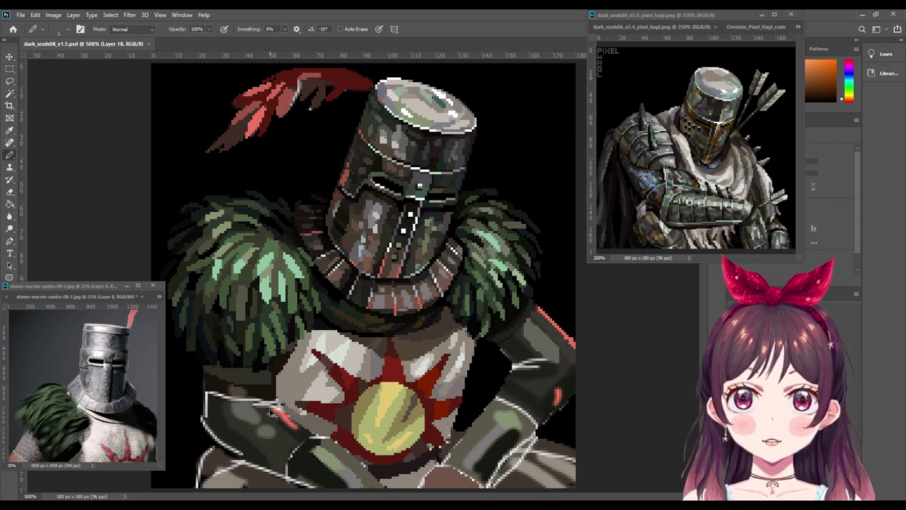
{"action": "scroll", "coordinate": [290, 403], "scroll_direction": "up", "scroll_amount": 1}
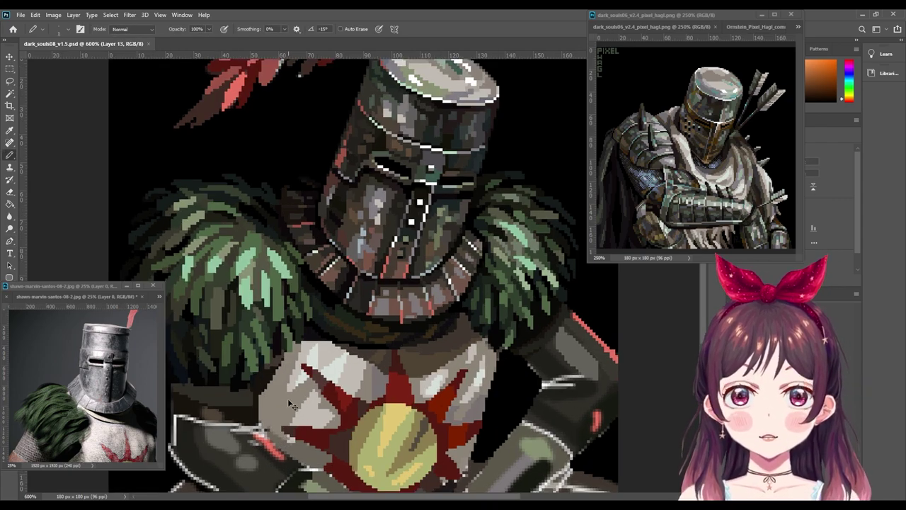
{"action": "scroll", "coordinate": [292, 405], "scroll_direction": "up", "scroll_amount": 1}
{"action": "left_click_drag", "start_coordinate": [320, 376], "coordinate": [422, 256]}
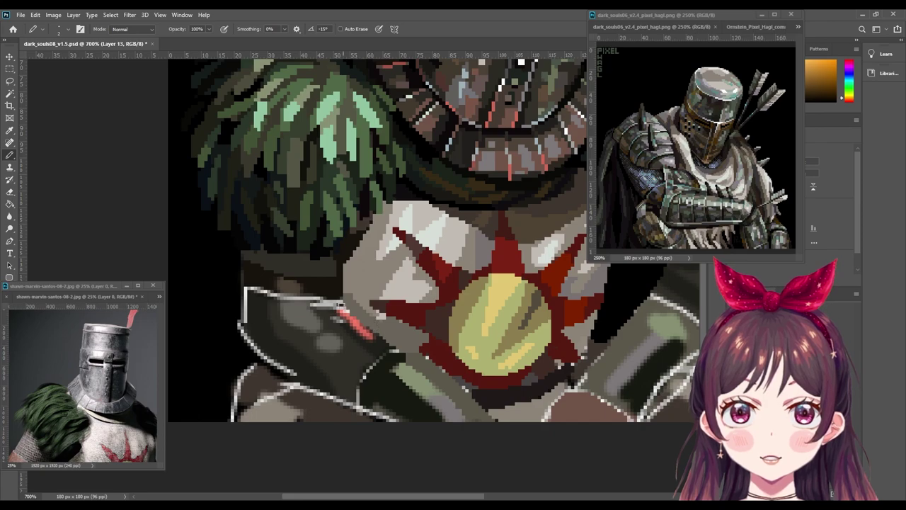
{"action": "left_click", "coordinate": [371, 345], "text": "alt"}
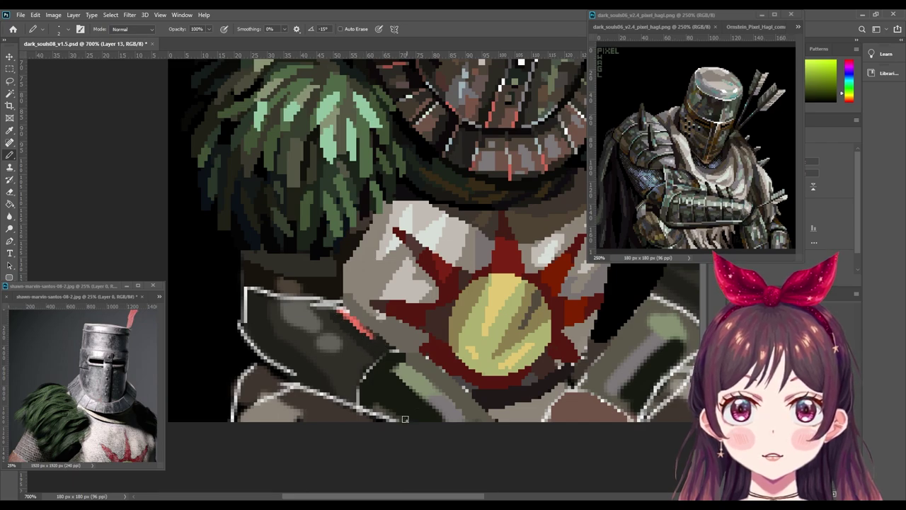
{"action": "left_click_drag", "start_coordinate": [405, 419], "coordinate": [450, 404]}
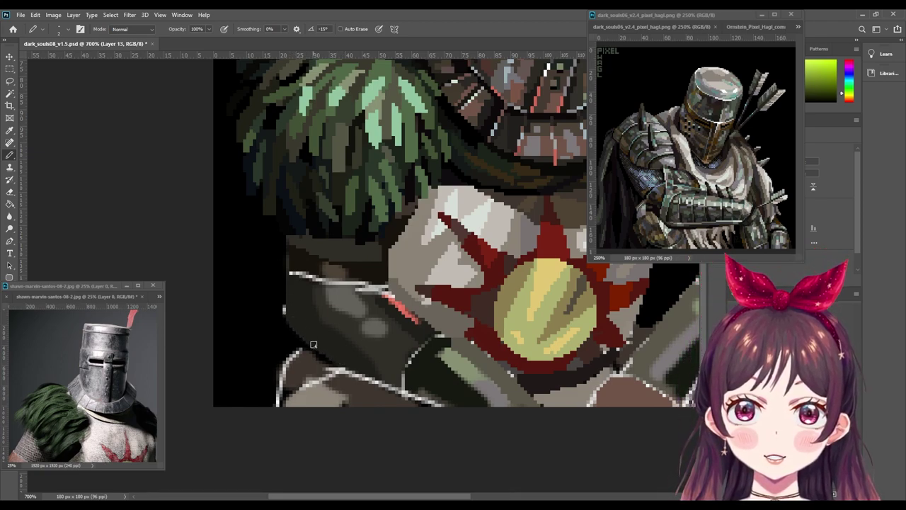
Step: Paint over the light highlight pixels on the left arm with an orange-brown shade
{"action": "key", "text": "e"}
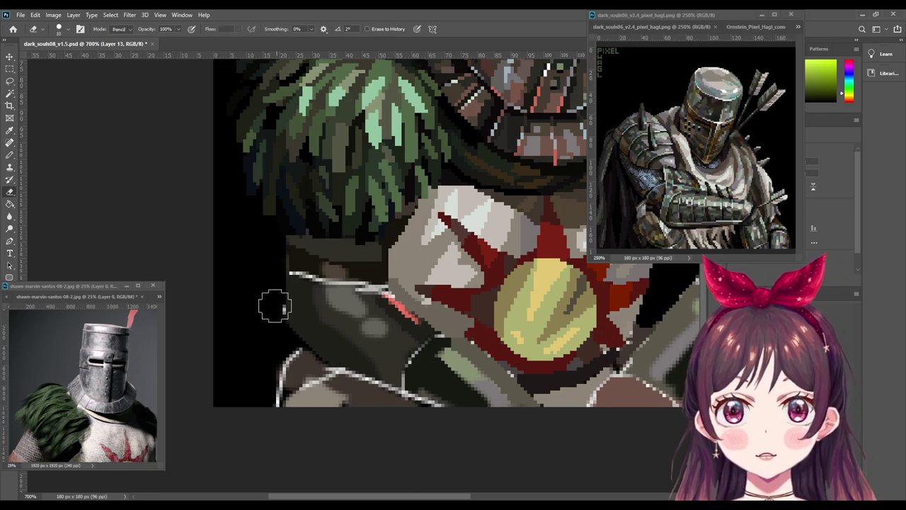
{"action": "key", "text": "bracketleft"}
{"action": "key", "text": "bracketleft"}
{"action": "key", "text": "bracketleft"}
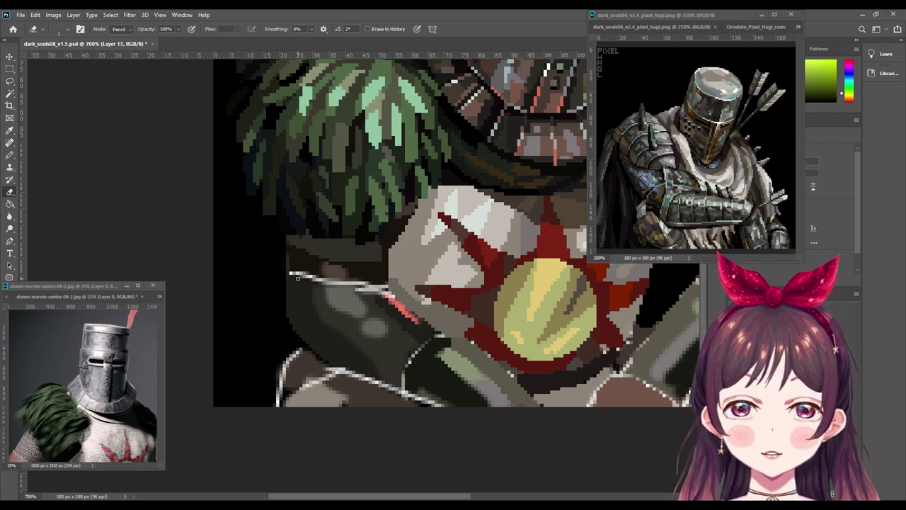
{"action": "key", "text": "b"}
{"action": "left_click", "coordinate": [296, 260], "text": "alt"}
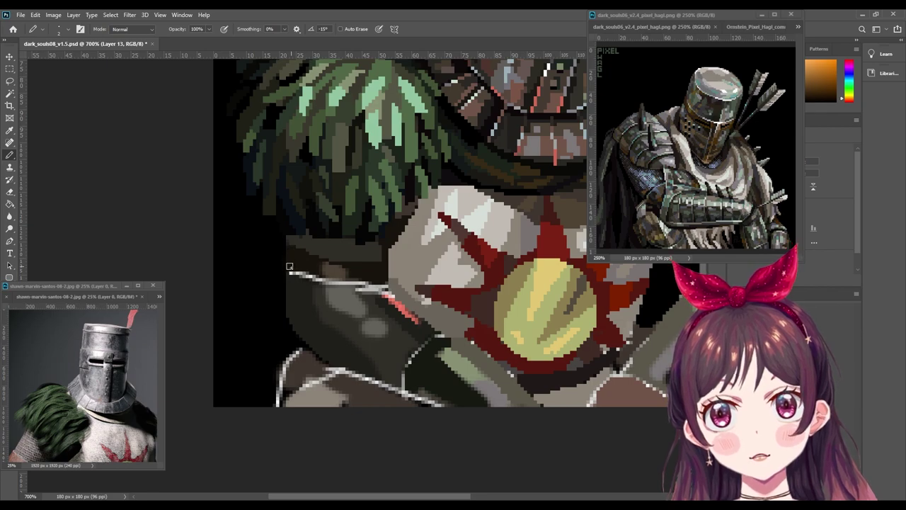
{"action": "left_click", "coordinate": [291, 272]}
{"action": "left_click_drag", "start_coordinate": [311, 277], "coordinate": [299, 274]}
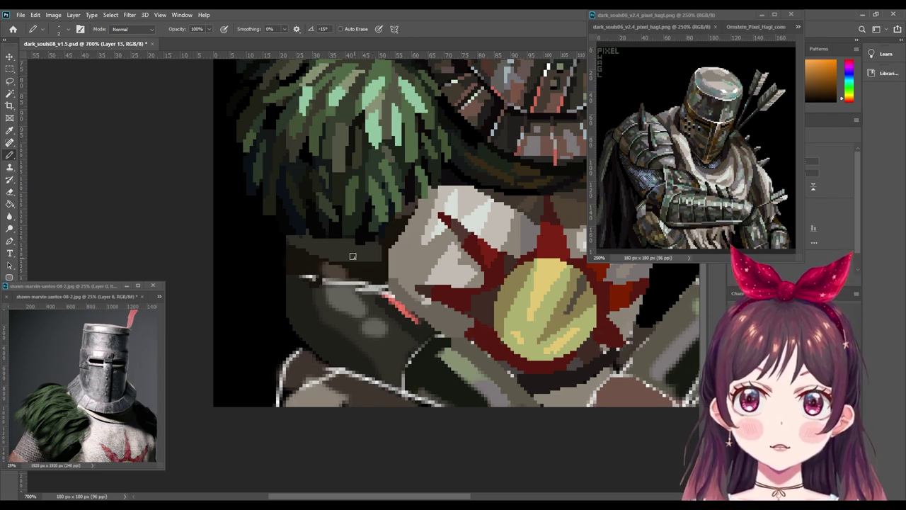
Step: Pick a dark red paint colour and activate the floating reference window
{"action": "scroll", "coordinate": [352, 256], "scroll_direction": "right", "scroll_amount": 3}
{"action": "scroll", "coordinate": [397, 301], "scroll_direction": "right", "scroll_amount": 1}
{"action": "scroll", "coordinate": [437, 345], "scroll_direction": "right", "scroll_amount": 4}
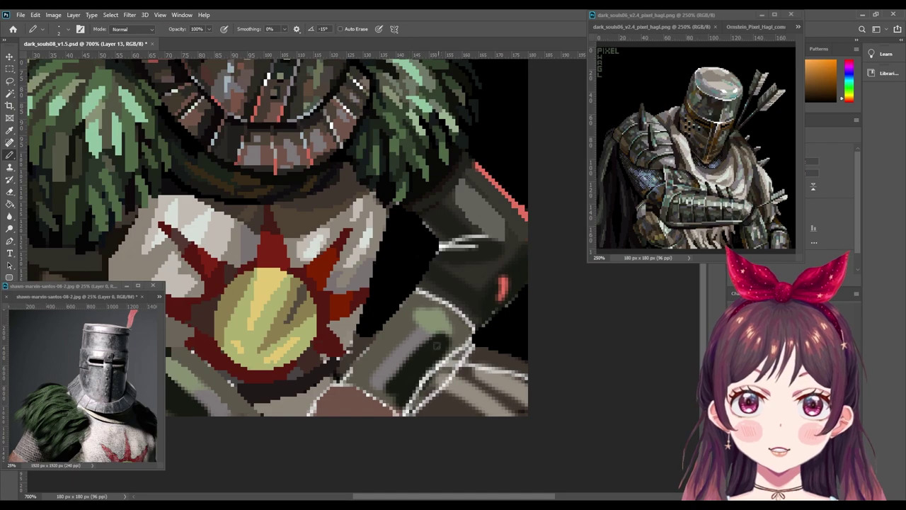
{"action": "left_click", "coordinate": [421, 333], "text": "alt"}
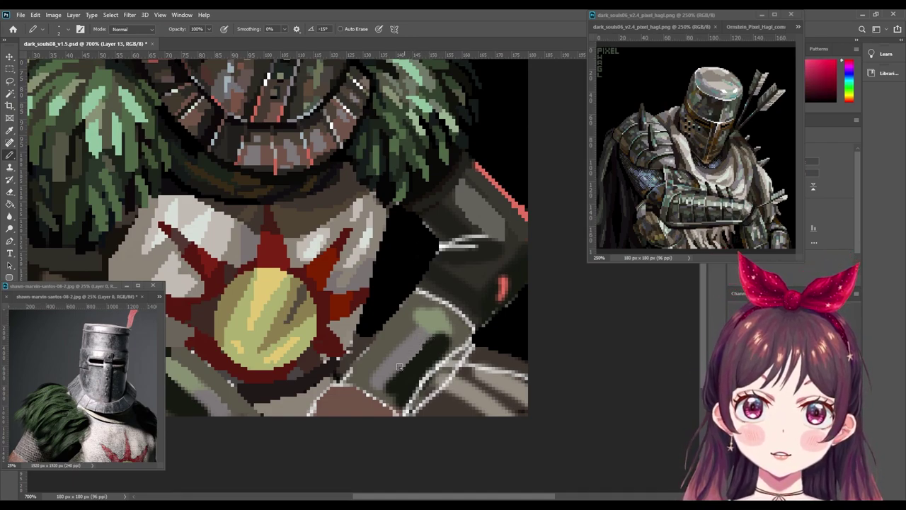
{"action": "left_click", "coordinate": [83, 390]}
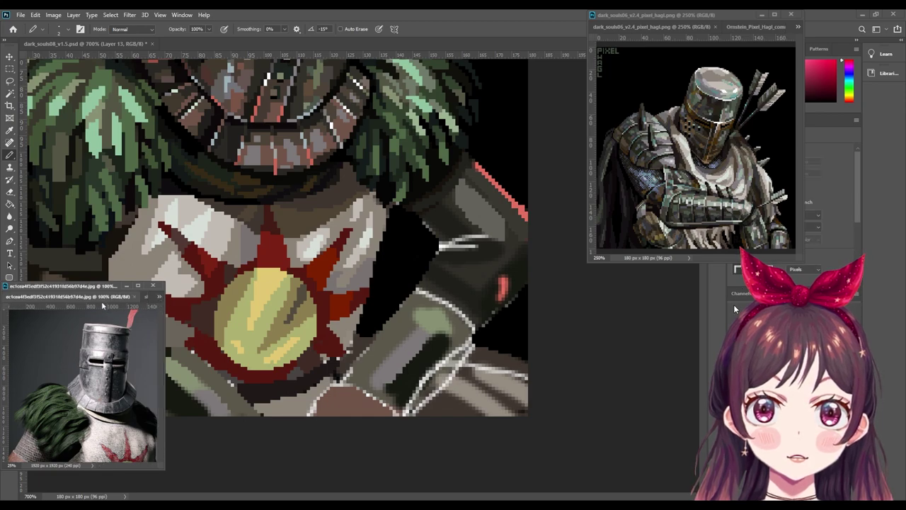
Step: Switch the floating reference window to the sun-shield image
{"action": "key", "text": "ctrl+Tab"}
{"action": "key", "text": "ctrl+Tab"}
{"action": "scroll", "coordinate": [93, 380], "scroll_direction": "up", "scroll_amount": 2}
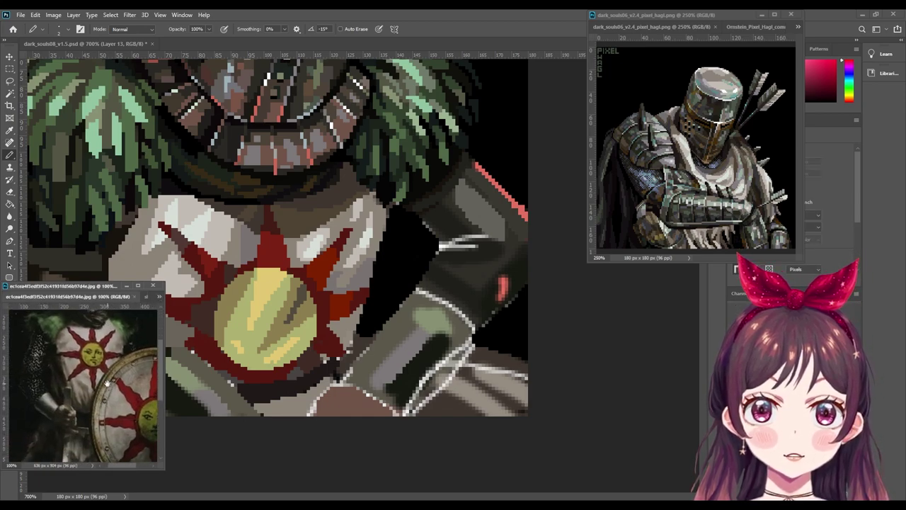
{"action": "scroll", "coordinate": [103, 378], "scroll_direction": "left", "scroll_amount": 2}
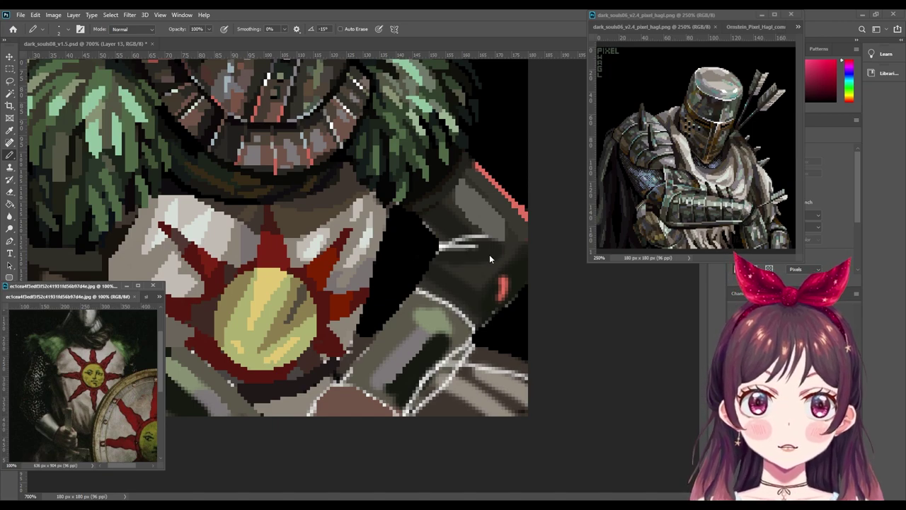
Step: Return to the pixel-art document with the Pencil active and recentre the chest
{"action": "left_click", "coordinate": [473, 216]}
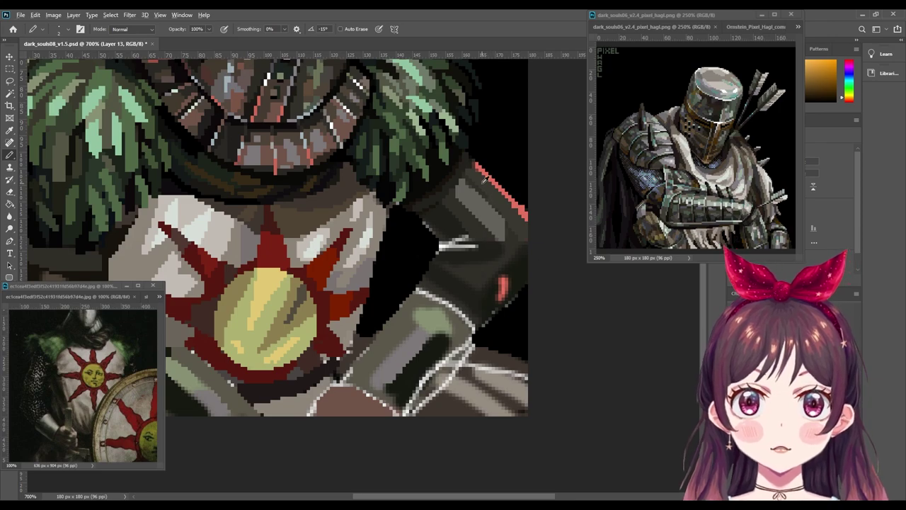
{"action": "key", "text": "e"}
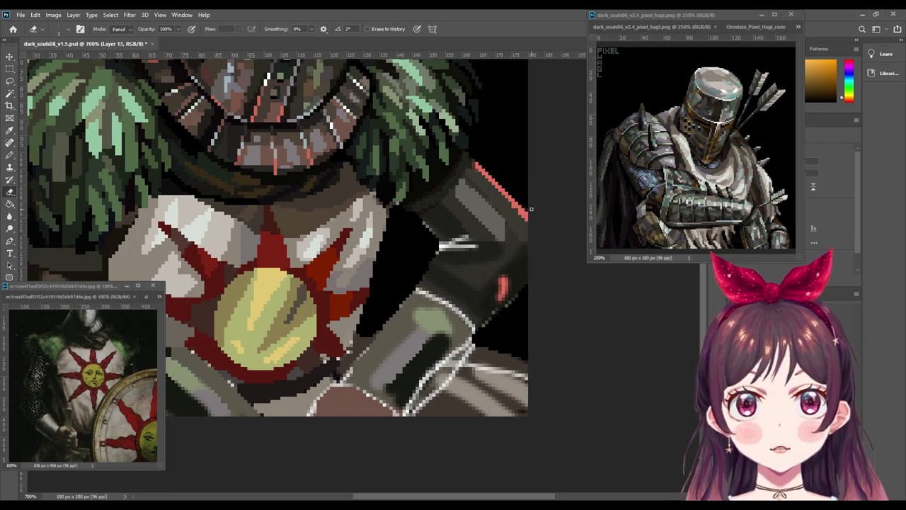
{"action": "key", "text": "b"}
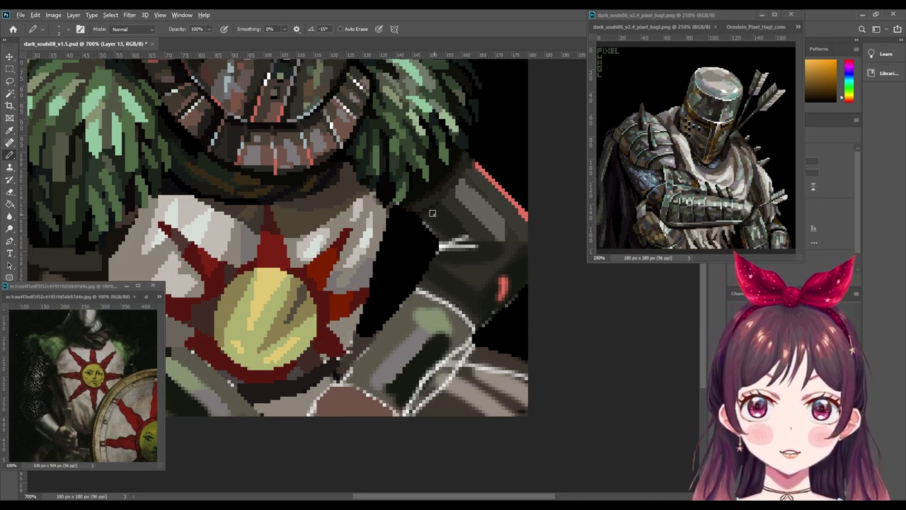
{"action": "left_click_drag", "start_coordinate": [420, 255], "coordinate": [558, 235]}
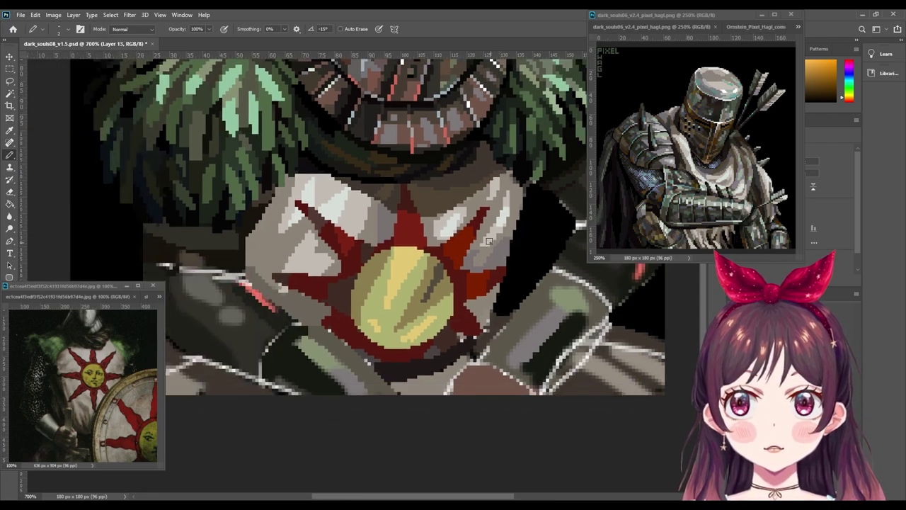
Step: Sample reds and an orange-brown from the sun emblem's lower half
{"action": "scroll", "coordinate": [512, 247], "scroll_direction": "up", "scroll_amount": 1}
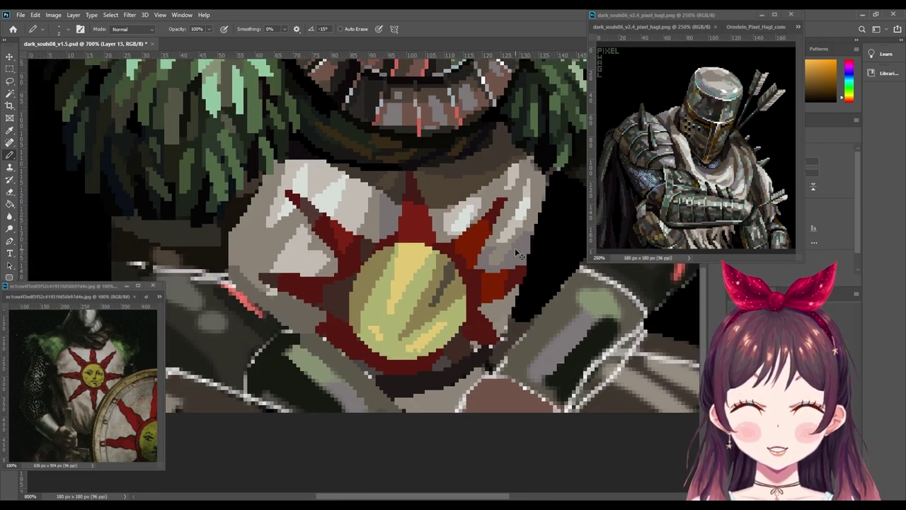
{"action": "scroll", "coordinate": [512, 246], "scroll_direction": "up", "scroll_amount": 1}
{"action": "left_click_drag", "start_coordinate": [475, 234], "coordinate": [422, 262]}
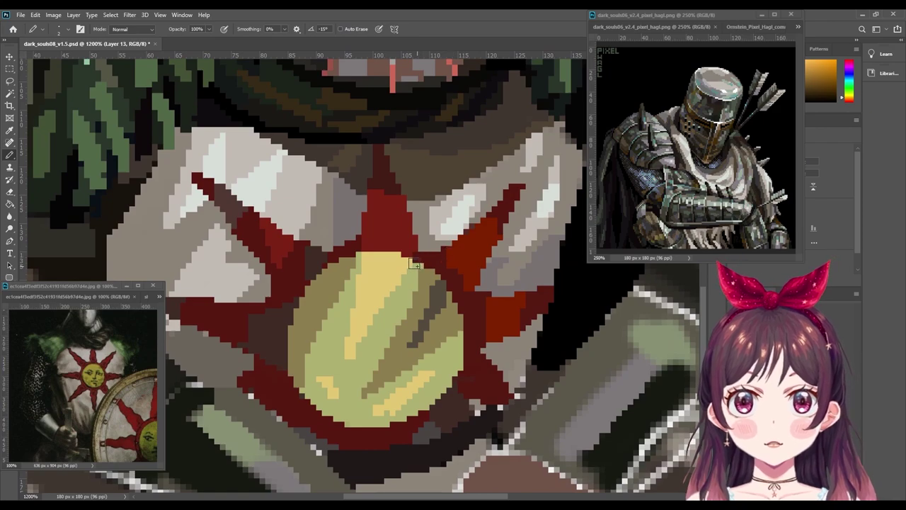
{"action": "left_click", "coordinate": [313, 257], "text": "alt"}
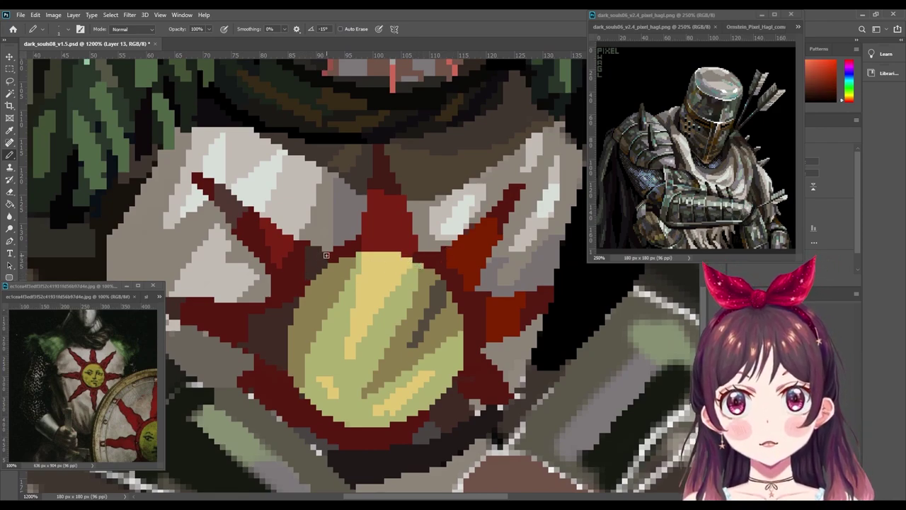
{"action": "left_click", "coordinate": [429, 256], "text": "alt"}
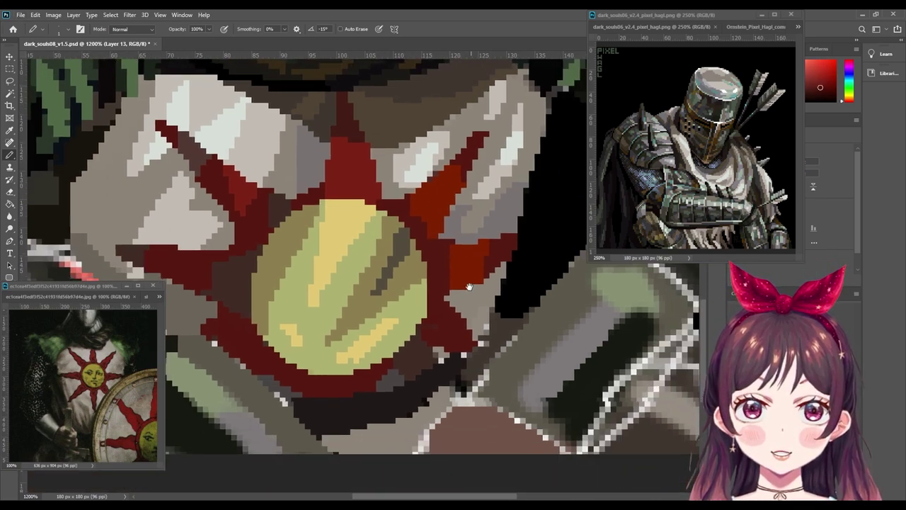
{"action": "left_click_drag", "start_coordinate": [457, 255], "coordinate": [417, 205]}
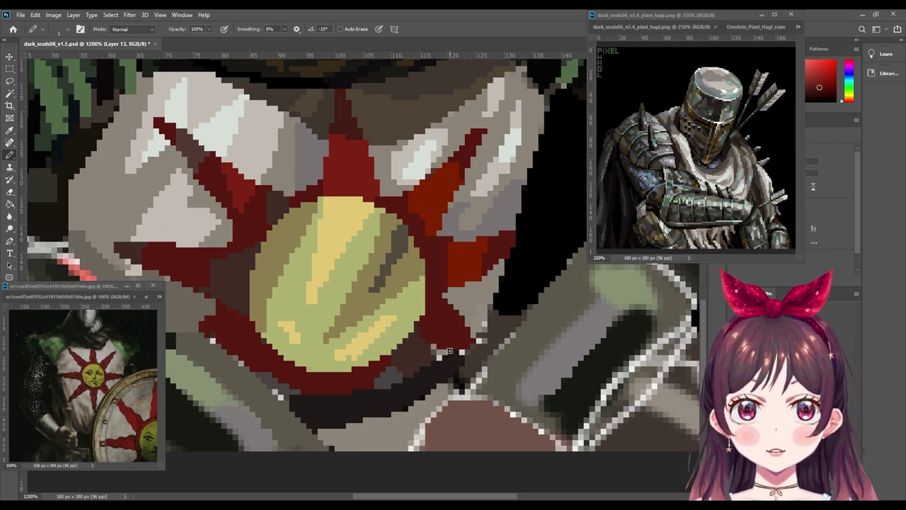
{"action": "left_click", "coordinate": [478, 316], "text": "alt"}
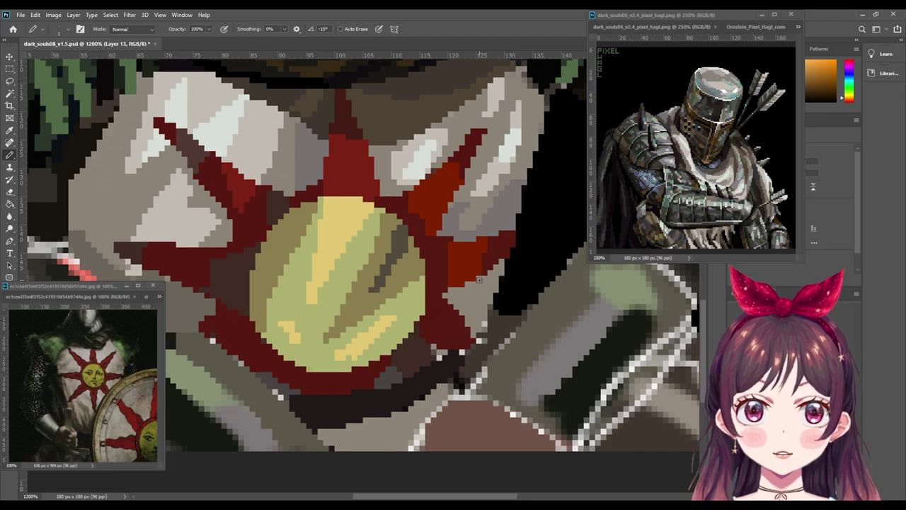
{"action": "left_click", "coordinate": [498, 260], "text": "alt"}
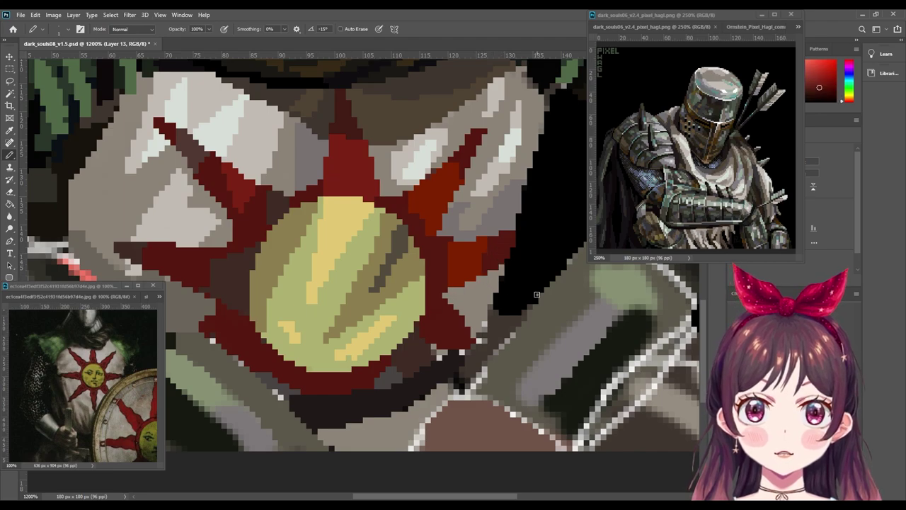
{"action": "left_click_drag", "start_coordinate": [422, 351], "coordinate": [528, 277]}
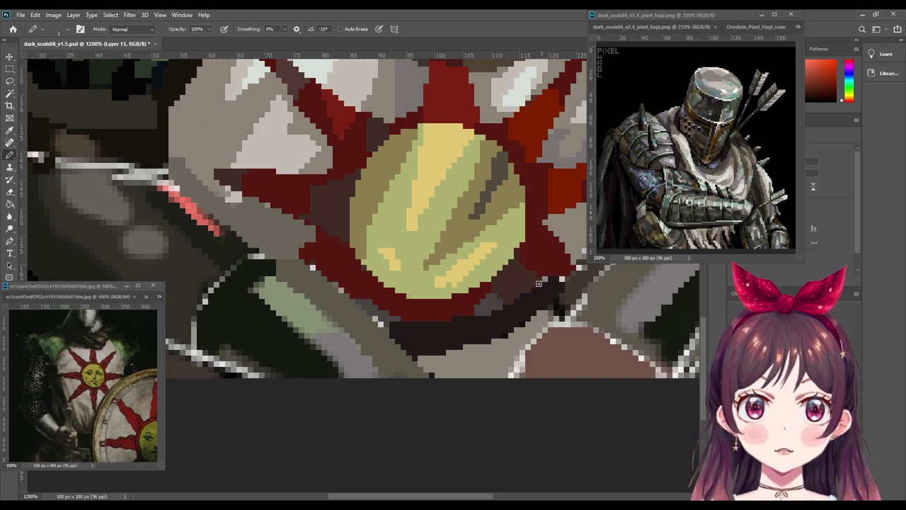
Step: Pick crimson, gold and dark red colours, and make Layer 15 the painting layer
{"action": "left_click", "coordinate": [542, 285], "text": "alt"}
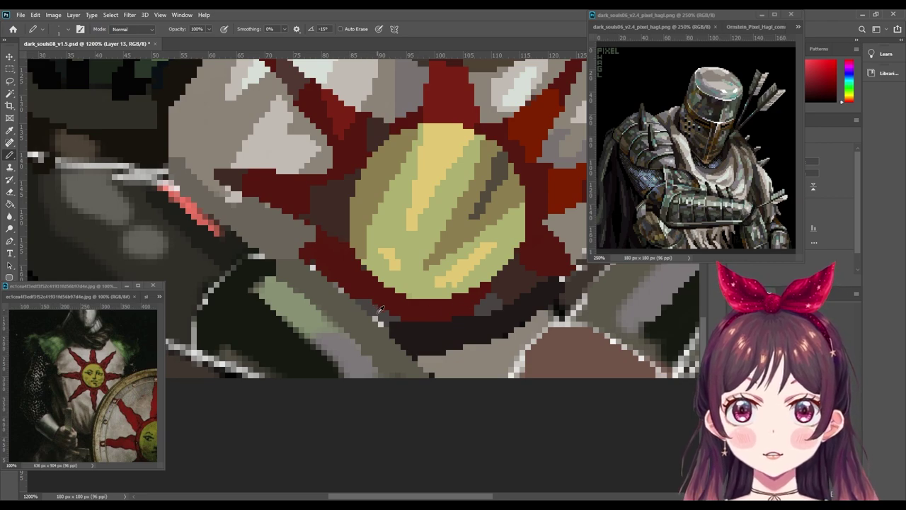
{"action": "left_click", "coordinate": [347, 293], "text": "alt"}
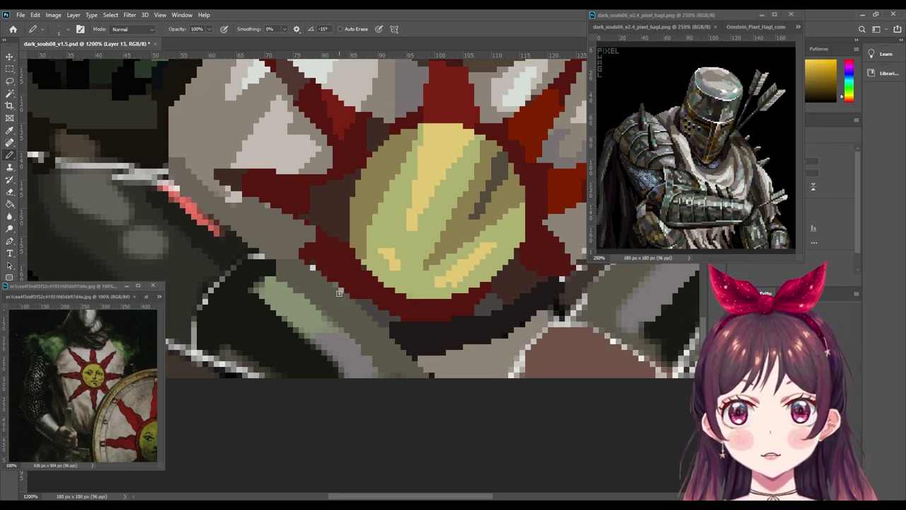
{"action": "left_click", "coordinate": [320, 256], "text": "alt"}
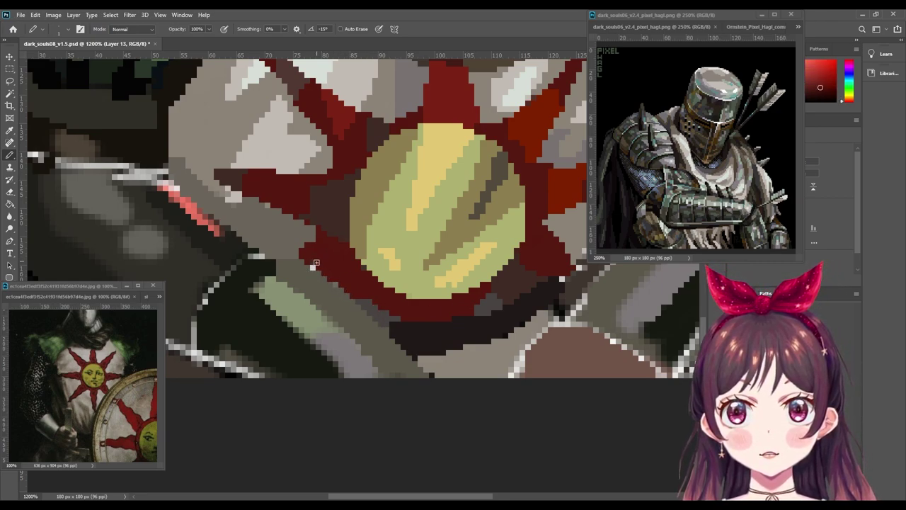
{"action": "left_click_drag", "start_coordinate": [322, 283], "coordinate": [443, 297]}
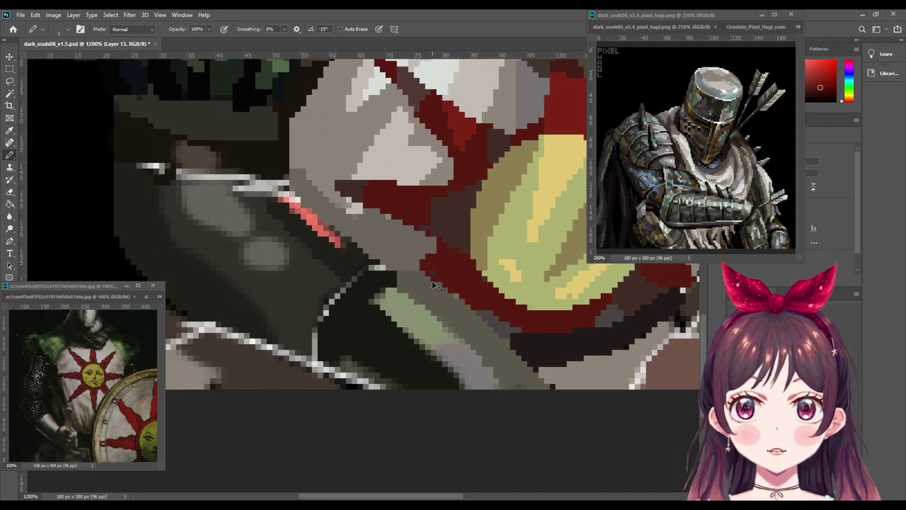
{"action": "left_click", "coordinate": [436, 286], "text": "ctrl"}
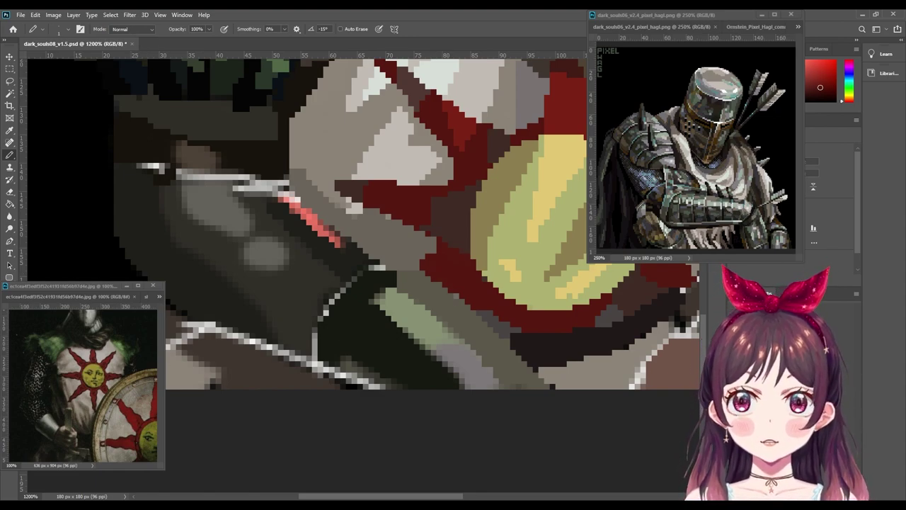
{"action": "left_click", "coordinate": [327, 367], "text": "ctrl"}
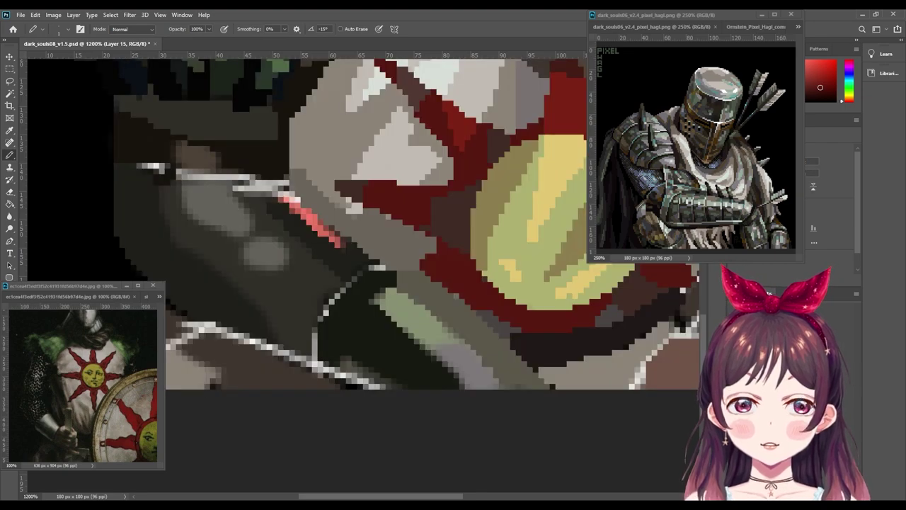
Step: Centre the sun emblem and sample glove and shadow colours beside the left arm
{"action": "key", "text": "ctrl+minus"}
{"action": "key", "text": "ctrl+minus"}
{"action": "key", "text": "ctrl+minus"}
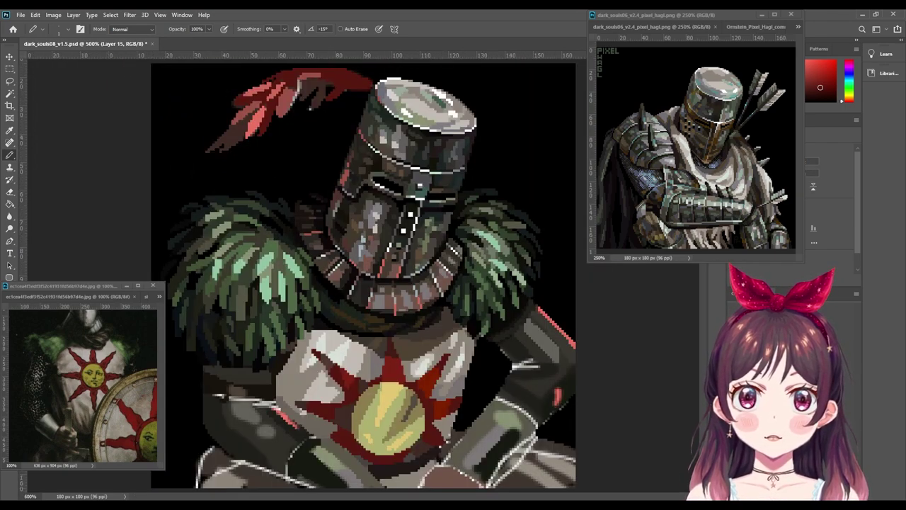
{"action": "key", "text": "ctrl+plus"}
{"action": "mouse_move", "coordinate": [393, 432]}
{"action": "left_mouse_down"}
{"action": "mouse_move", "coordinate": [521, 344]}
{"action": "mouse_move", "coordinate": [506, 354]}
{"action": "left_mouse_up"}
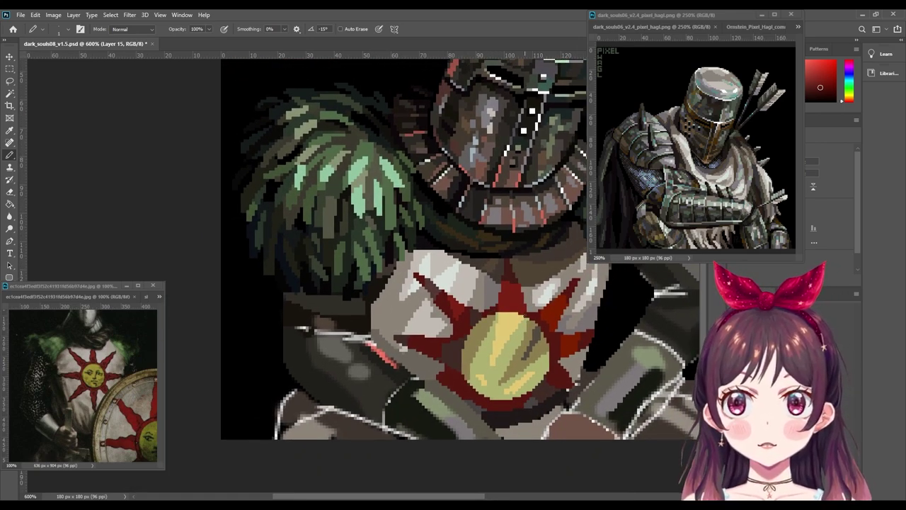
{"action": "mouse_move", "coordinate": [522, 299]}
{"action": "left_mouse_down"}
{"action": "mouse_move", "coordinate": [493, 267]}
{"action": "mouse_move", "coordinate": [486, 280]}
{"action": "left_mouse_up"}
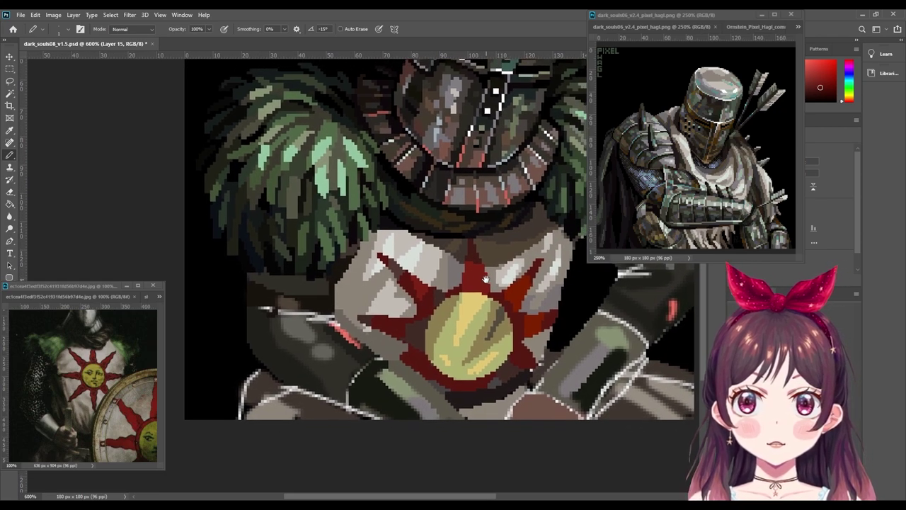
{"action": "left_click", "coordinate": [252, 306], "text": "alt"}
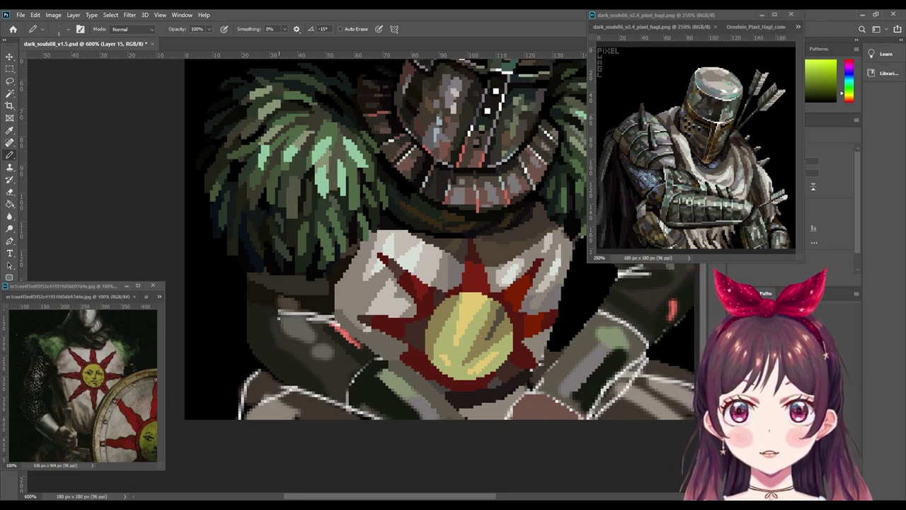
{"action": "left_click", "coordinate": [276, 319], "text": "alt"}
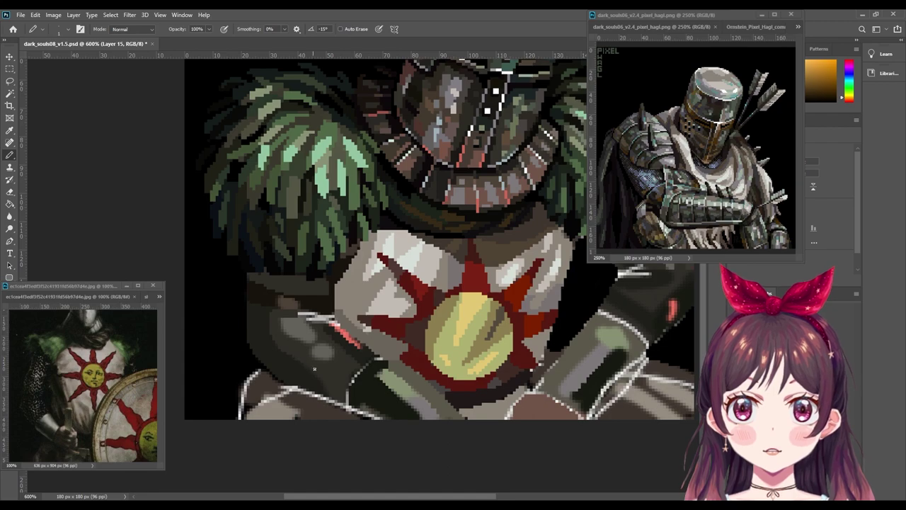
{"action": "left_click", "coordinate": [275, 345], "text": "alt"}
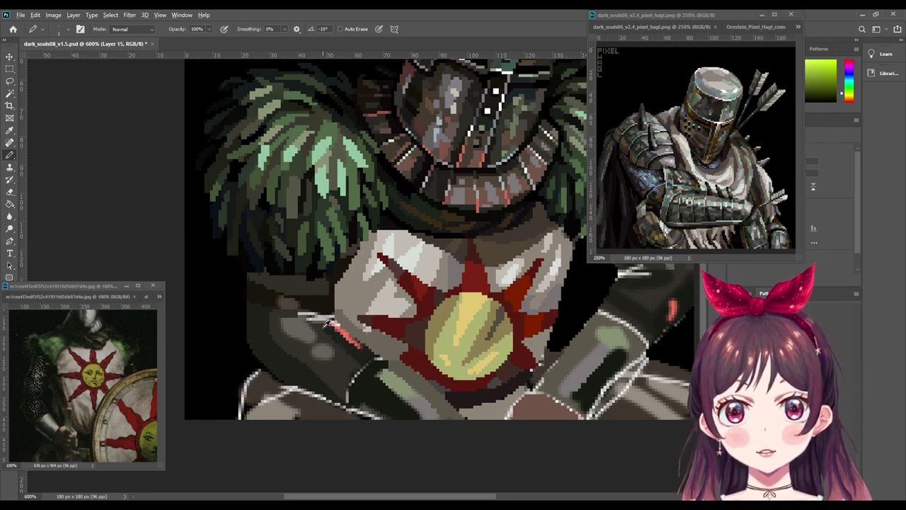
{"action": "left_click", "coordinate": [320, 324], "text": "alt"}
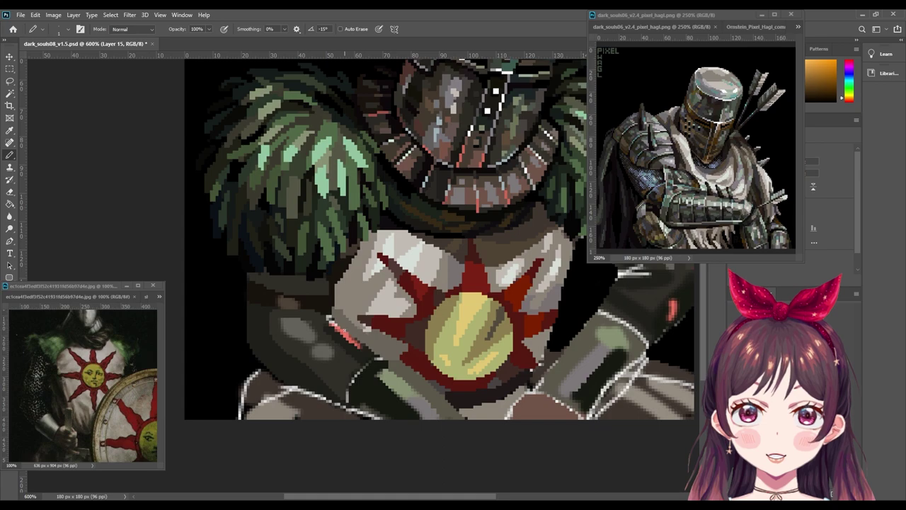
Step: Paint red pixels along the sun ray's edge next to the left arm
{"action": "left_click", "coordinate": [341, 332], "text": "alt"}
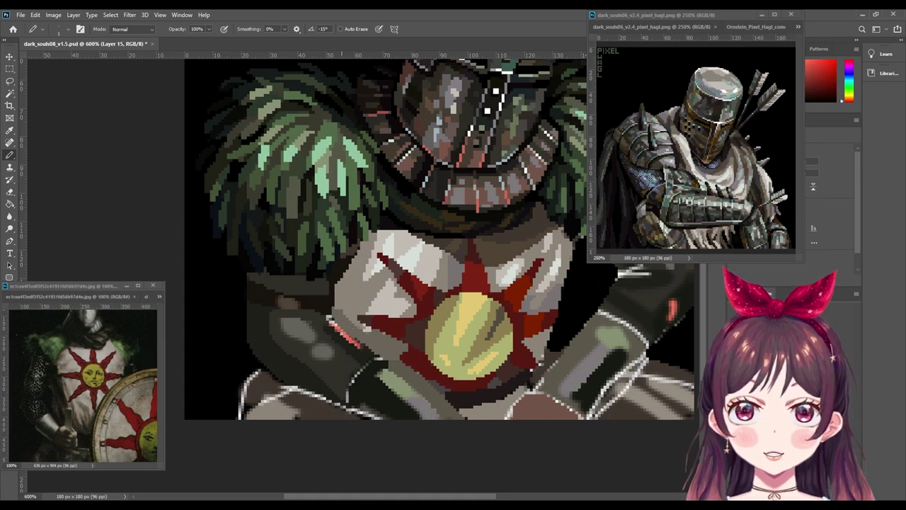
{"action": "left_click", "coordinate": [336, 331]}
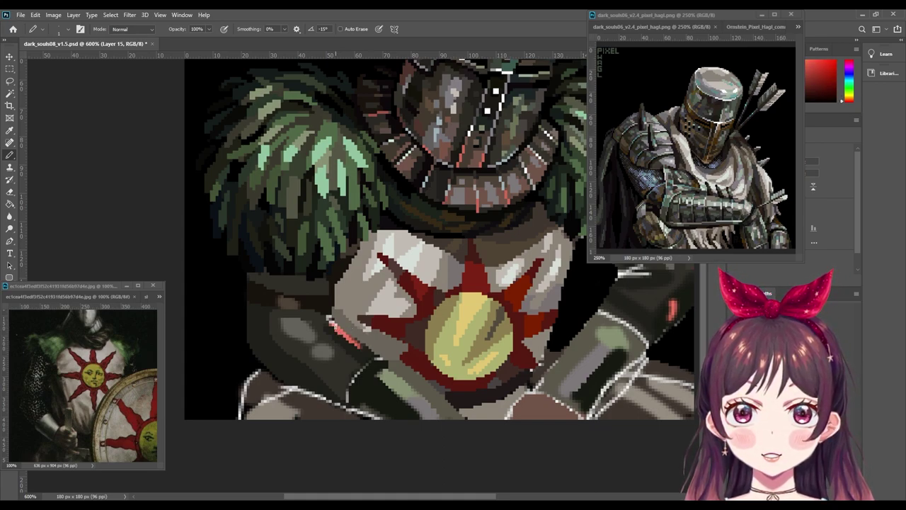
{"action": "left_click", "coordinate": [324, 316], "text": "alt"}
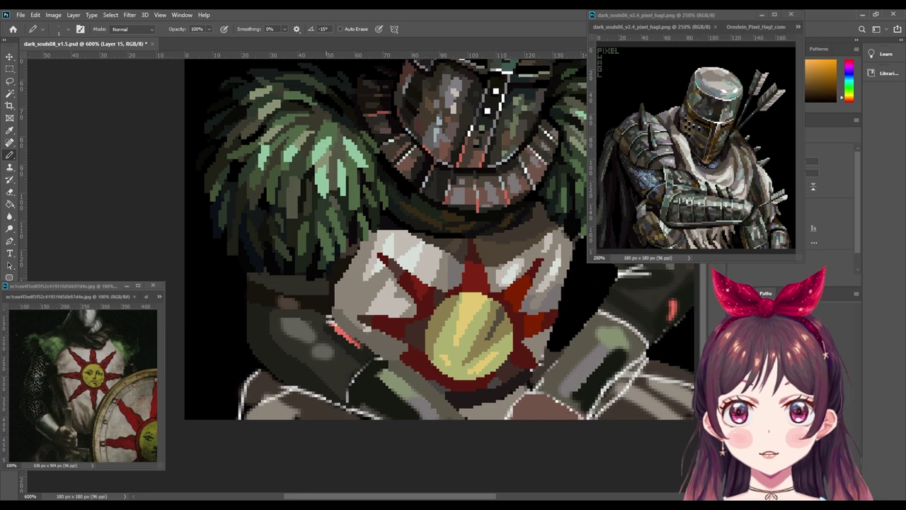
{"action": "left_click", "coordinate": [332, 321], "text": "alt"}
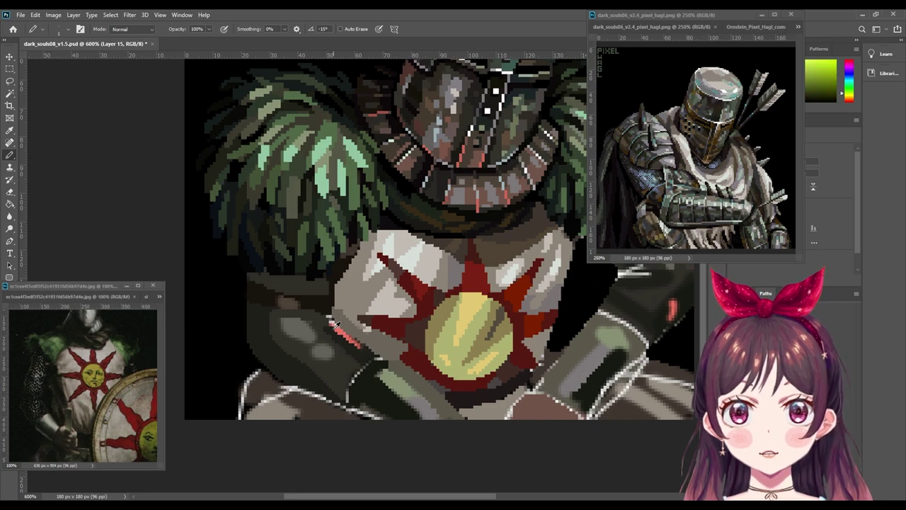
{"action": "left_click_drag", "start_coordinate": [380, 376], "coordinate": [375, 333]}
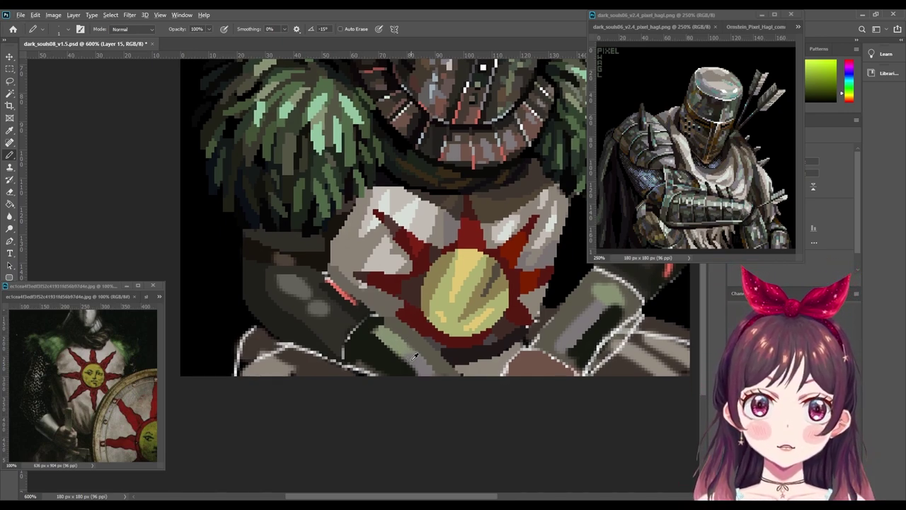
Step: Swap back to red and zoom out to view the whole portrait at 300%
{"action": "key", "text": "x"}
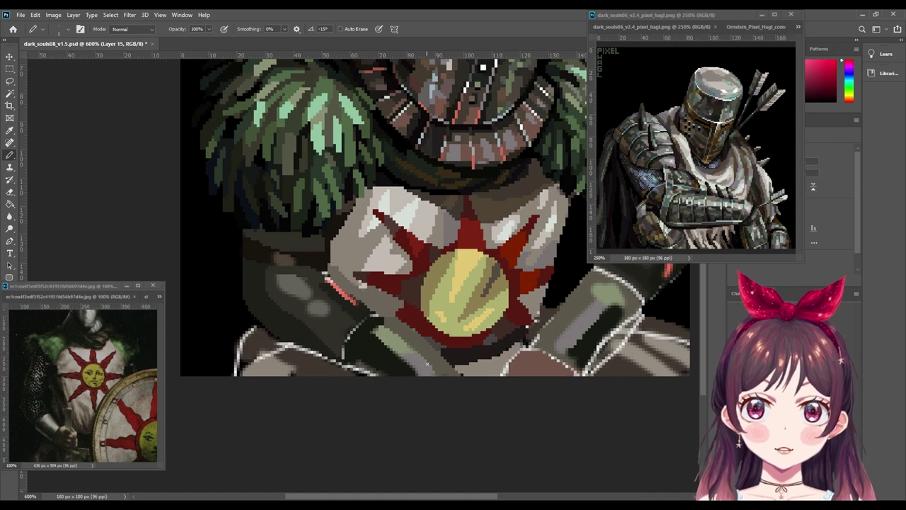
{"action": "scroll", "coordinate": [453, 348], "scroll_direction": "down", "scroll_amount": 1}
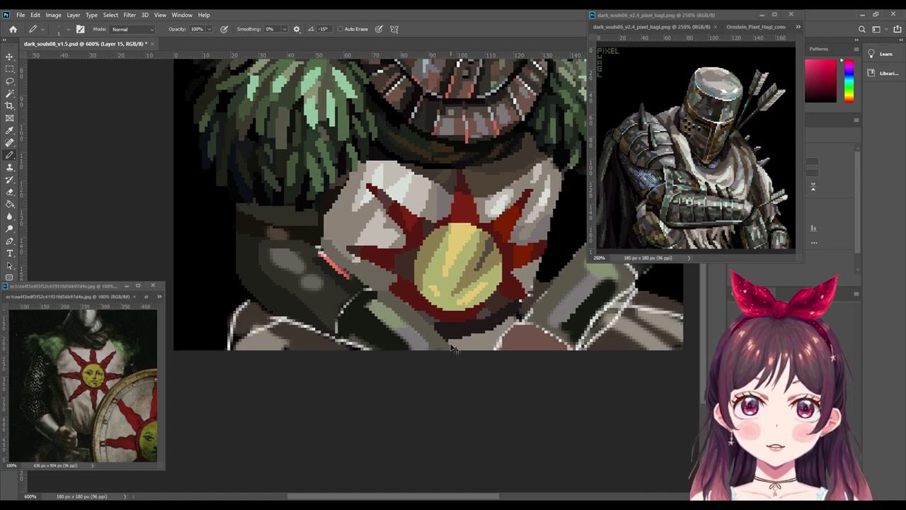
{"action": "key", "text": "ctrl+0"}
{"action": "key", "text": "ctrl+minus"}
{"action": "key", "text": "ctrl+minus"}
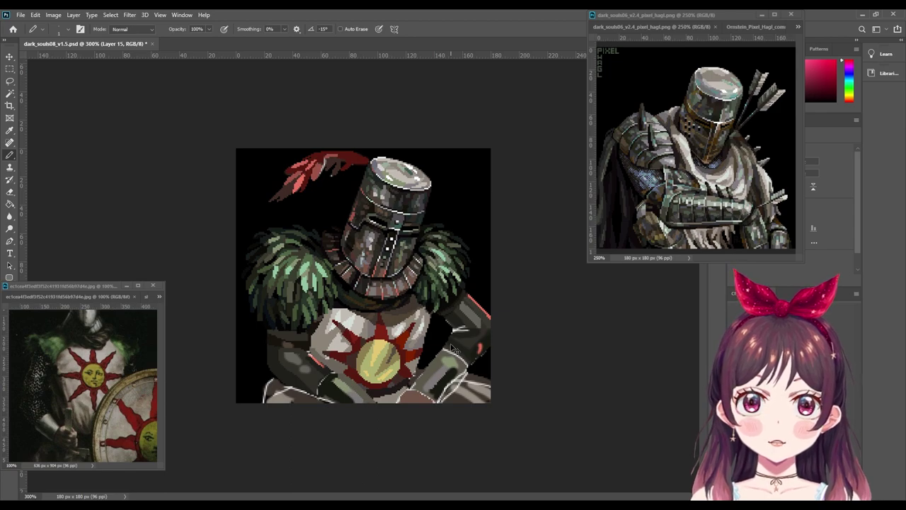
{"action": "key", "text": "ctrl+plus"}
{"action": "key", "text": "ctrl+plus"}
{"action": "key", "text": "ctrl+plus"}
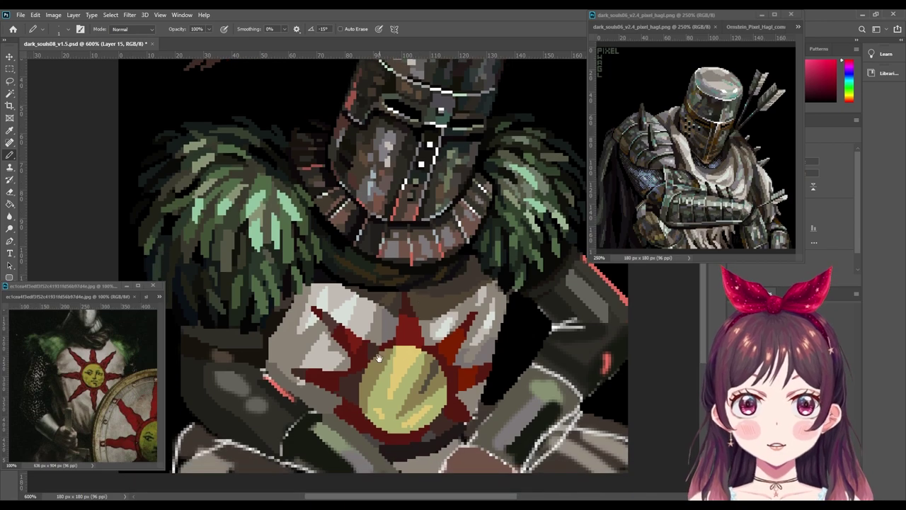
{"action": "left_click_drag", "start_coordinate": [450, 345], "coordinate": [368, 324]}
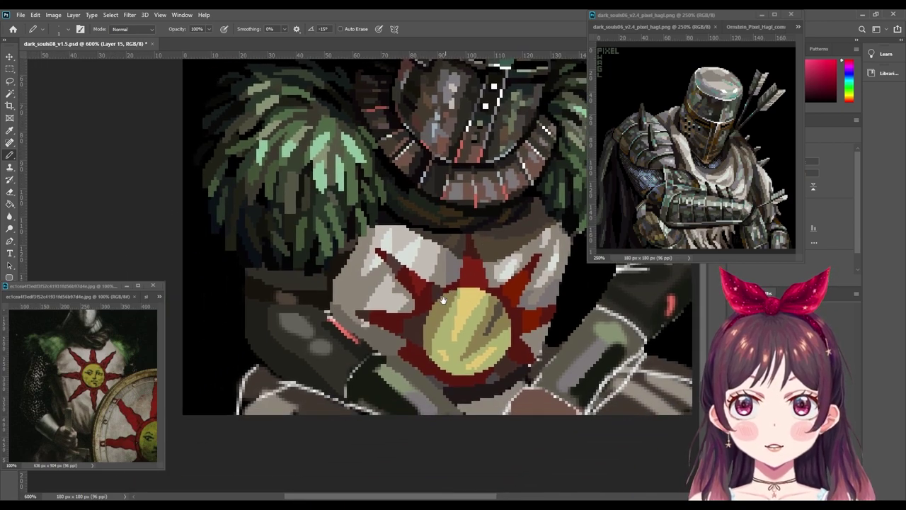
{"action": "left_click", "coordinate": [339, 306], "text": "alt"}
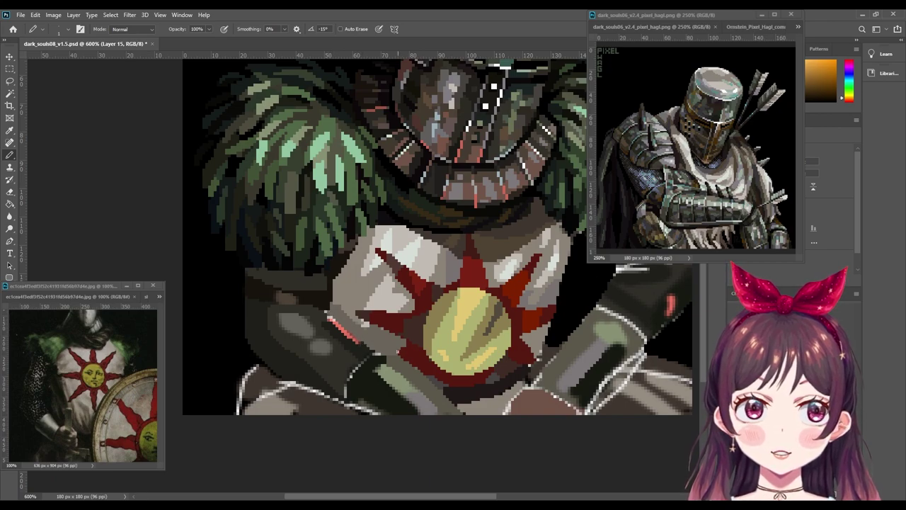
{"action": "left_click_drag", "start_coordinate": [358, 293], "coordinate": [390, 276]}
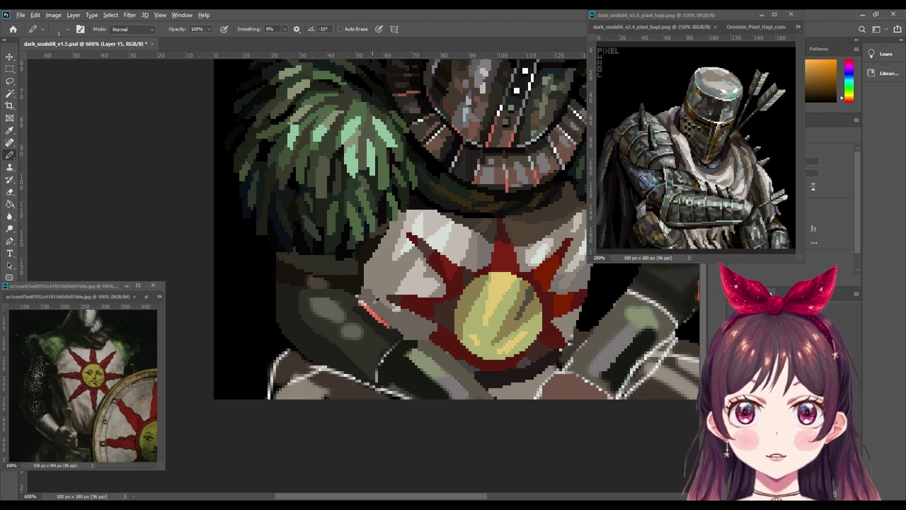
{"action": "left_click", "coordinate": [360, 302], "text": "alt"}
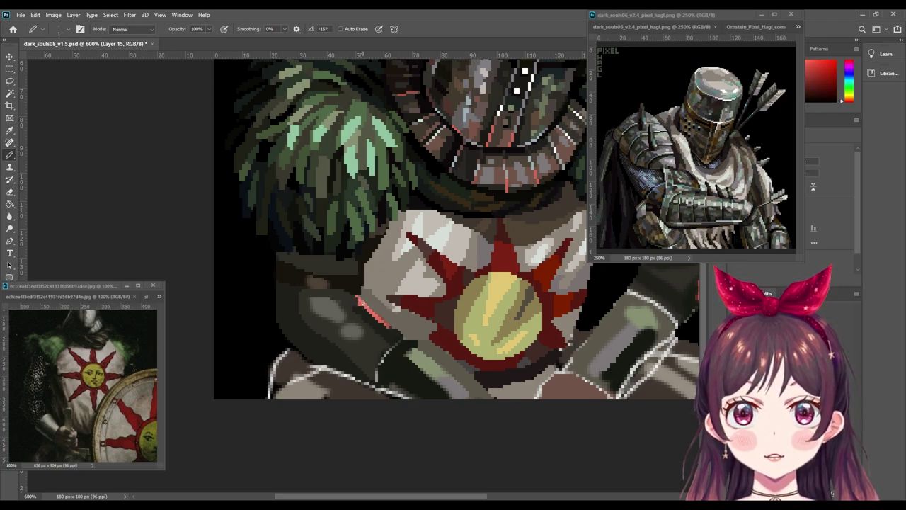
{"action": "left_click", "coordinate": [373, 312], "text": "alt"}
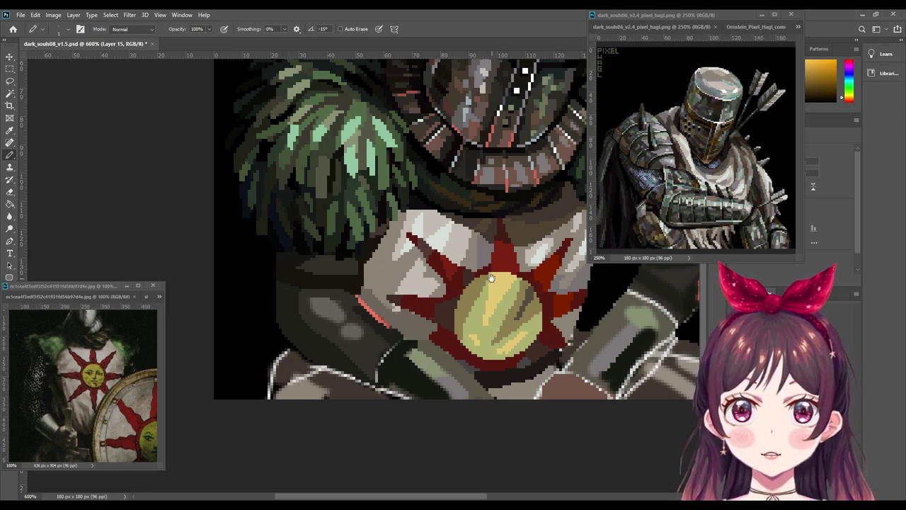
{"action": "mouse_move", "coordinate": [492, 277]}
{"action": "left_mouse_down"}
{"action": "mouse_move", "coordinate": [422, 317]}
{"action": "mouse_move", "coordinate": [406, 317]}
{"action": "mouse_move", "coordinate": [413, 282]}
{"action": "left_mouse_up"}
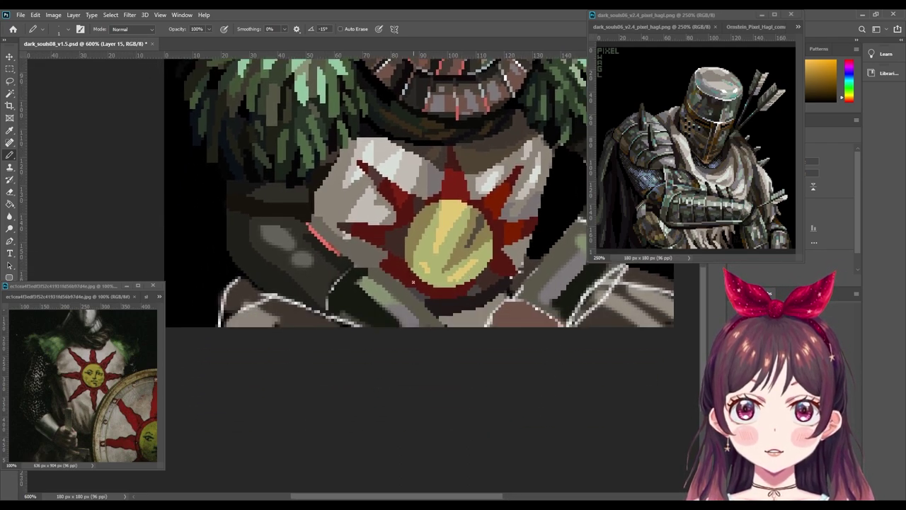
Step: Retouch the red star on the tabard with reds sampled from the artwork
{"action": "left_click", "coordinate": [352, 271], "text": "alt"}
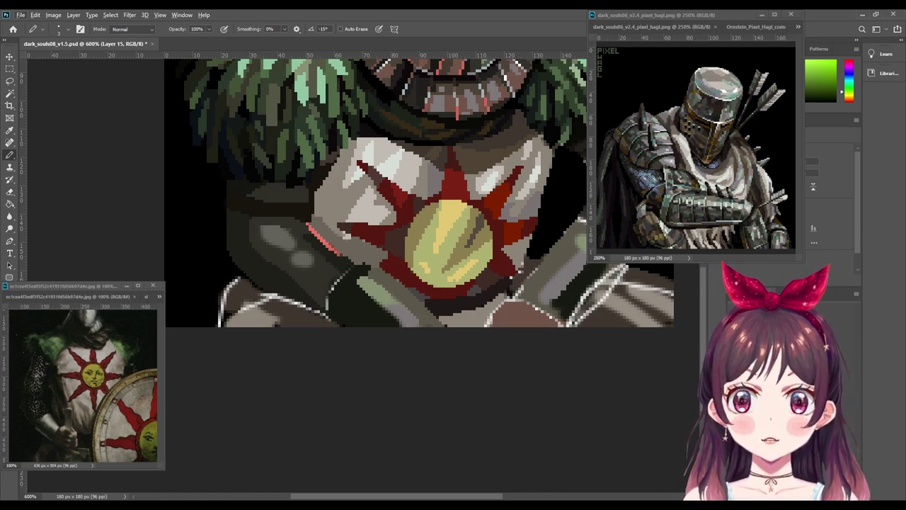
{"action": "left_click", "coordinate": [377, 253], "text": "alt"}
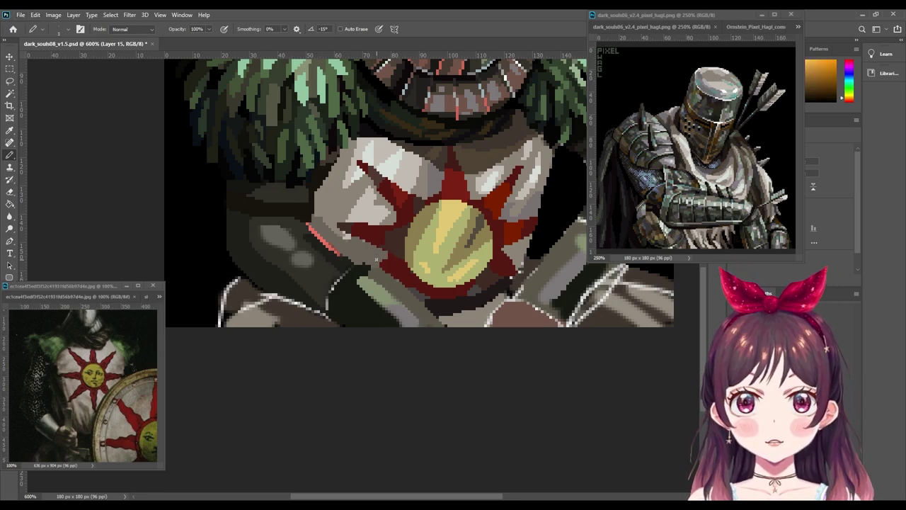
{"action": "left_click", "coordinate": [374, 265], "text": "alt"}
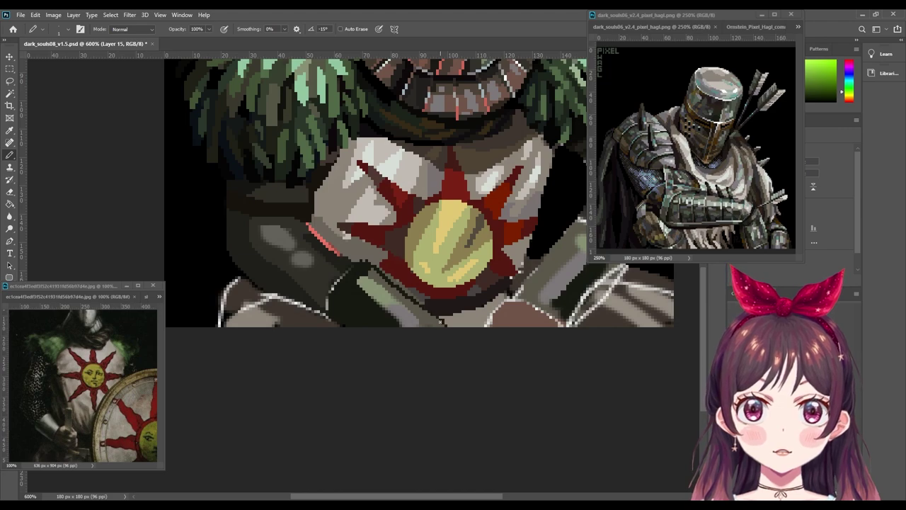
{"action": "left_click", "coordinate": [419, 290], "text": "alt"}
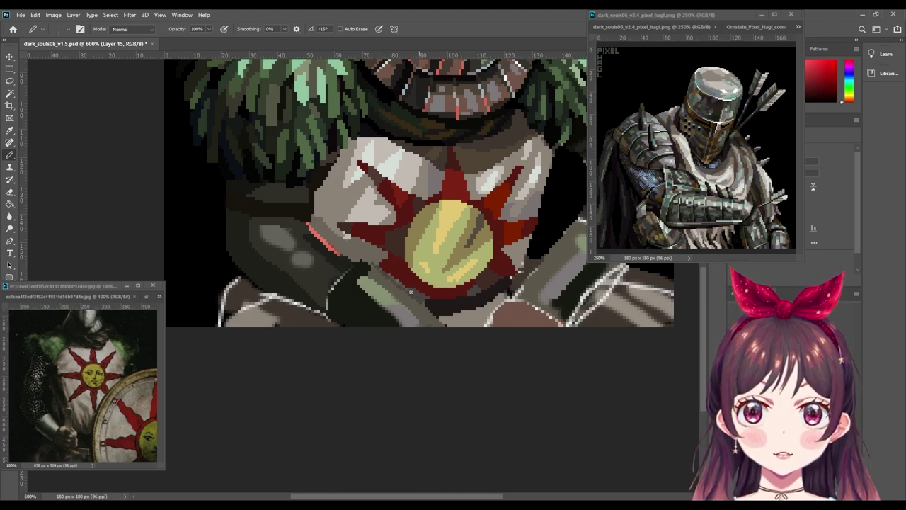
{"action": "left_click", "coordinate": [388, 264], "text": "alt"}
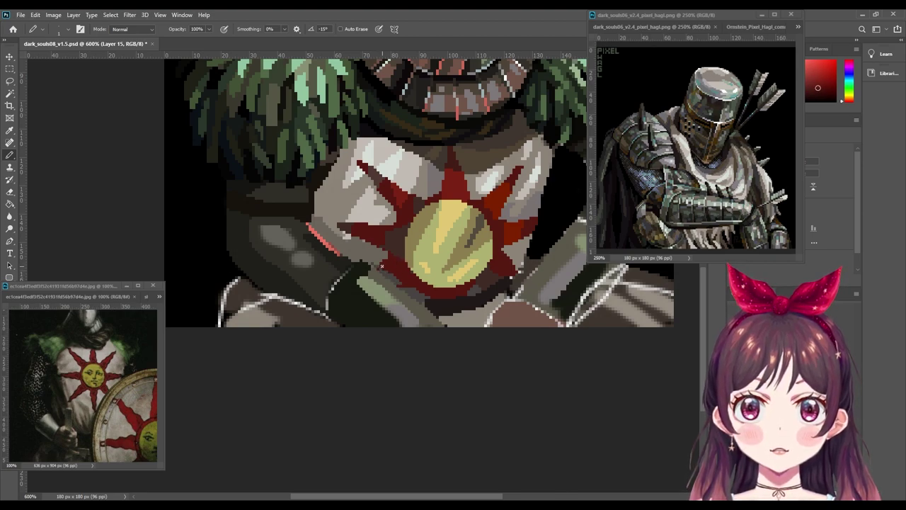
{"action": "left_click_drag", "start_coordinate": [389, 276], "coordinate": [391, 278]}
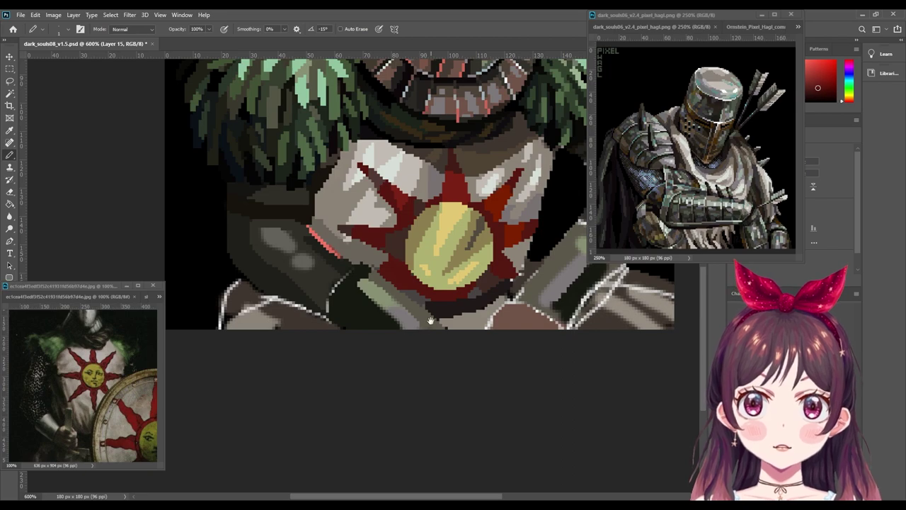
{"action": "left_click_drag", "start_coordinate": [431, 322], "coordinate": [421, 312]}
Step: Retouch the yellow sun disc using yellow and orange-brown sampled from the artwork
{"action": "left_click", "coordinate": [427, 296], "text": "alt"}
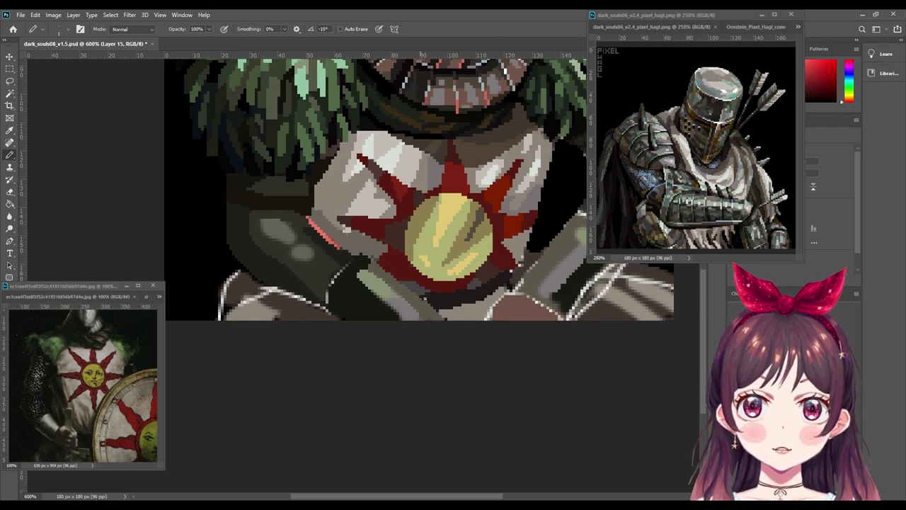
{"action": "left_click", "coordinate": [345, 253], "text": "alt"}
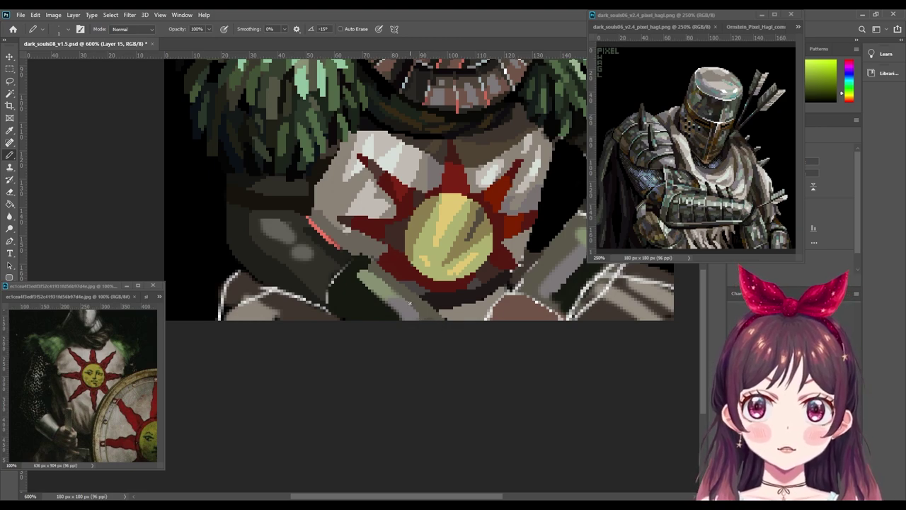
{"action": "left_click", "coordinate": [53, 415], "text": "alt"}
{"action": "left_click", "coordinate": [630, 415]}
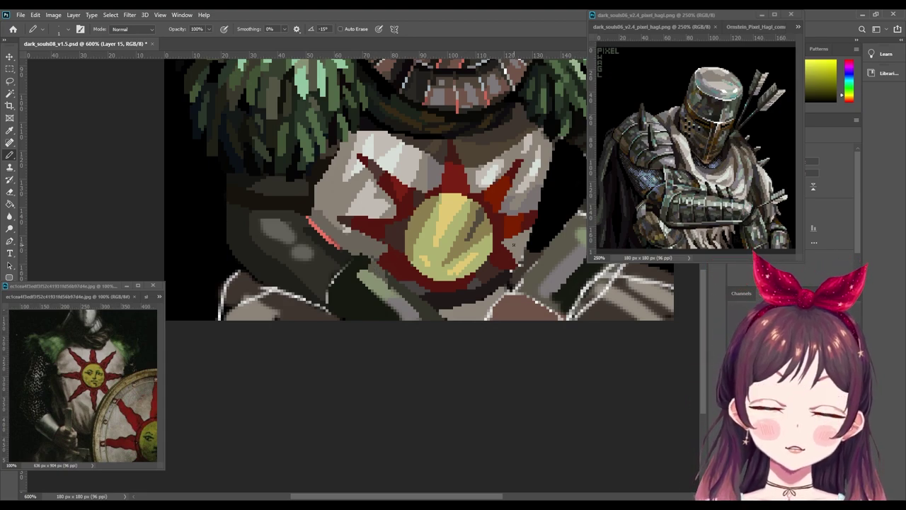
{"action": "left_click", "coordinate": [354, 250], "text": "alt"}
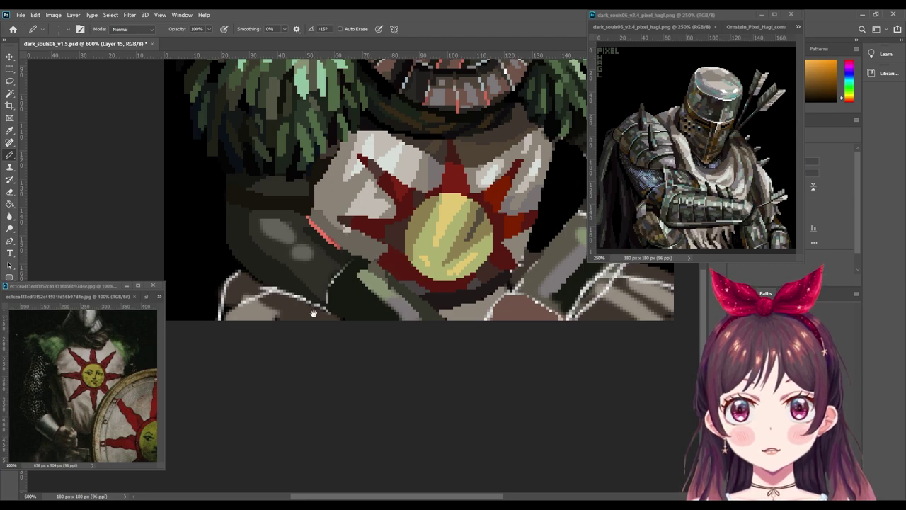
{"action": "left_click_drag", "start_coordinate": [314, 314], "coordinate": [308, 315]}
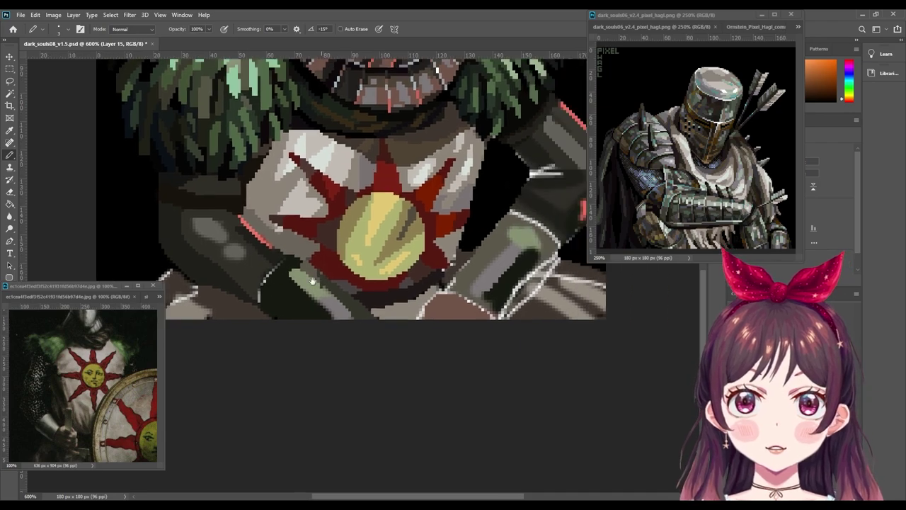
{"action": "left_click_drag", "start_coordinate": [581, 329], "coordinate": [424, 303]}
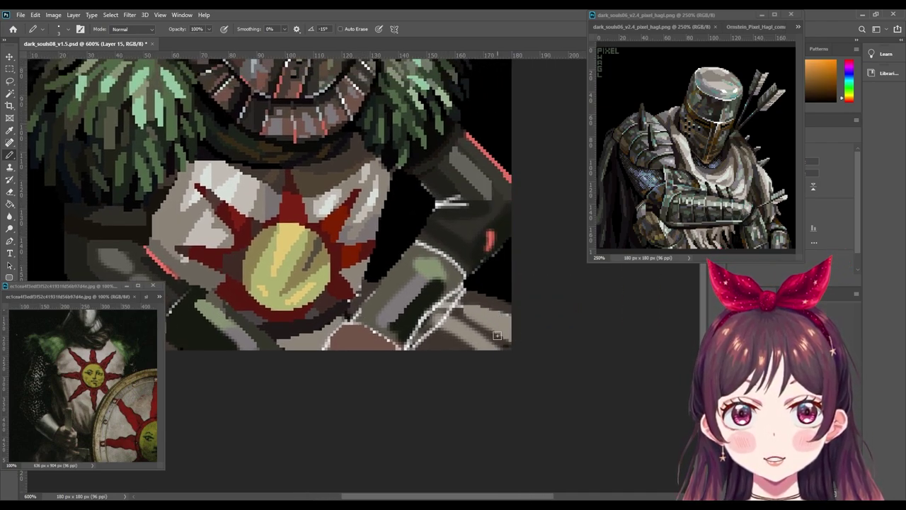
Step: Trim the right arm's white highlight using sampled yellow, green, orange and greenish-grey
{"action": "left_click", "coordinate": [459, 281], "text": "alt"}
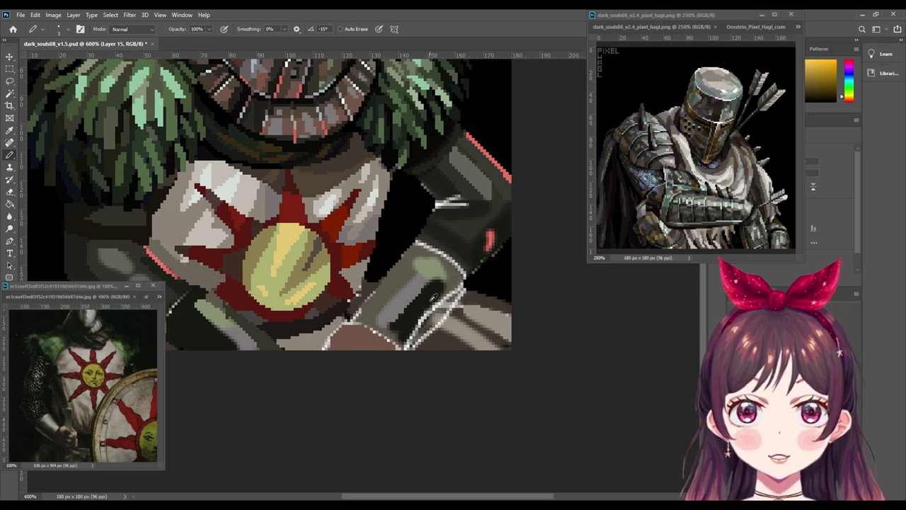
{"action": "left_click", "coordinate": [435, 296], "text": "alt"}
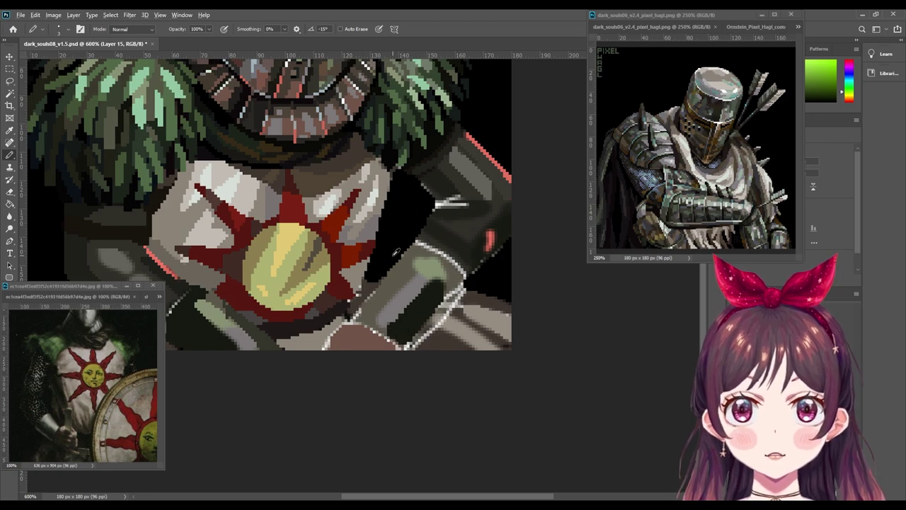
{"action": "left_click", "coordinate": [368, 284], "text": "alt"}
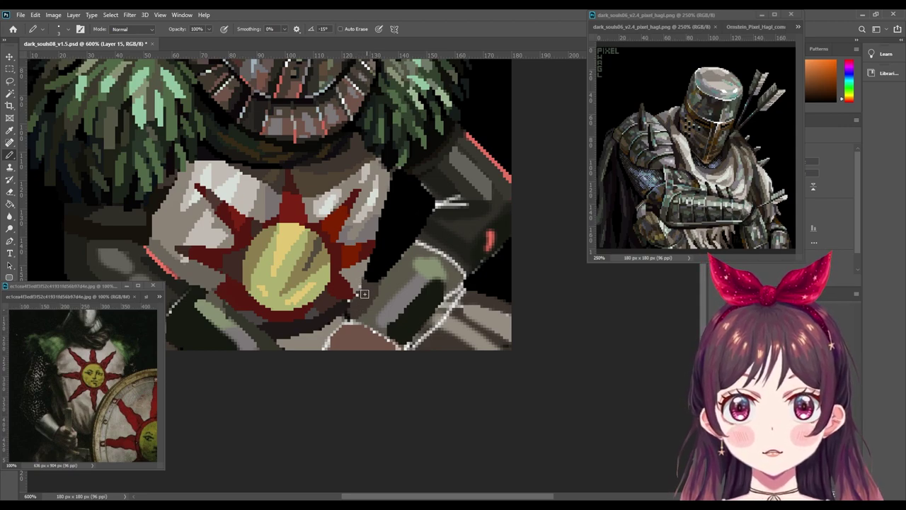
{"action": "left_click", "coordinate": [449, 212], "text": "alt"}
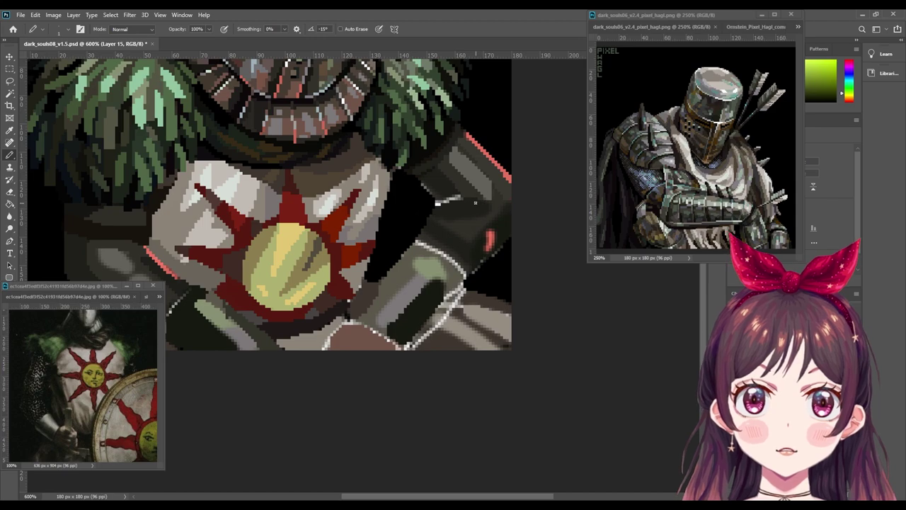
{"action": "scroll", "coordinate": [453, 212], "scroll_direction": "up", "scroll_amount": 3}
{"action": "scroll", "coordinate": [444, 227], "scroll_direction": "up", "scroll_amount": 1}
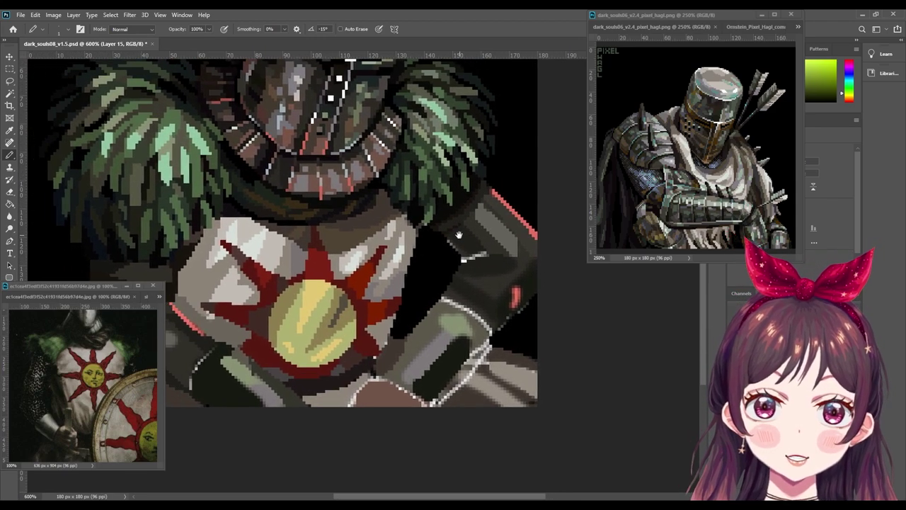
Step: Zoom in and repaint the tabard's left edge with sampled orange-brown and dark and light browns
{"action": "scroll", "coordinate": [721, 177], "scroll_direction": "up", "scroll_amount": 1}
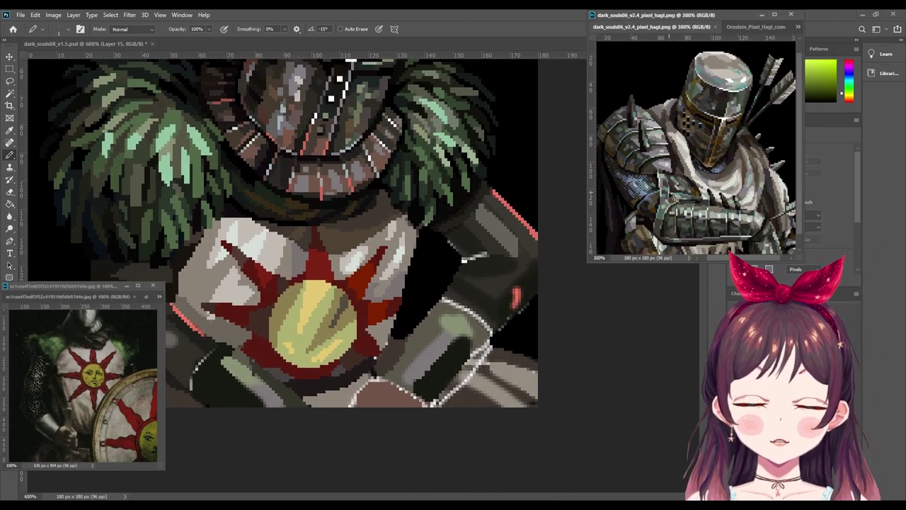
{"action": "scroll", "coordinate": [721, 177], "scroll_direction": "up", "scroll_amount": 1}
{"action": "scroll", "coordinate": [721, 177], "scroll_direction": "up", "scroll_amount": 1}
{"action": "scroll", "coordinate": [721, 177], "scroll_direction": "up", "scroll_amount": 1}
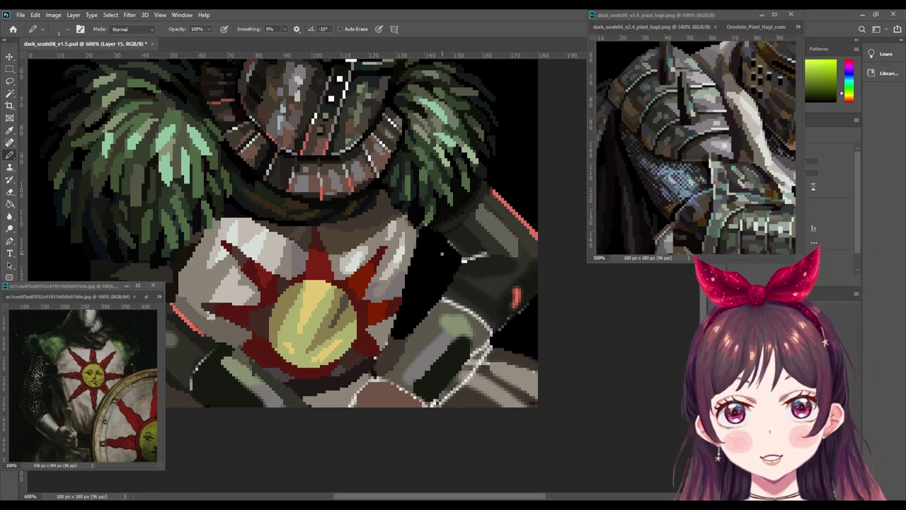
{"action": "left_click", "coordinate": [411, 229], "text": "alt"}
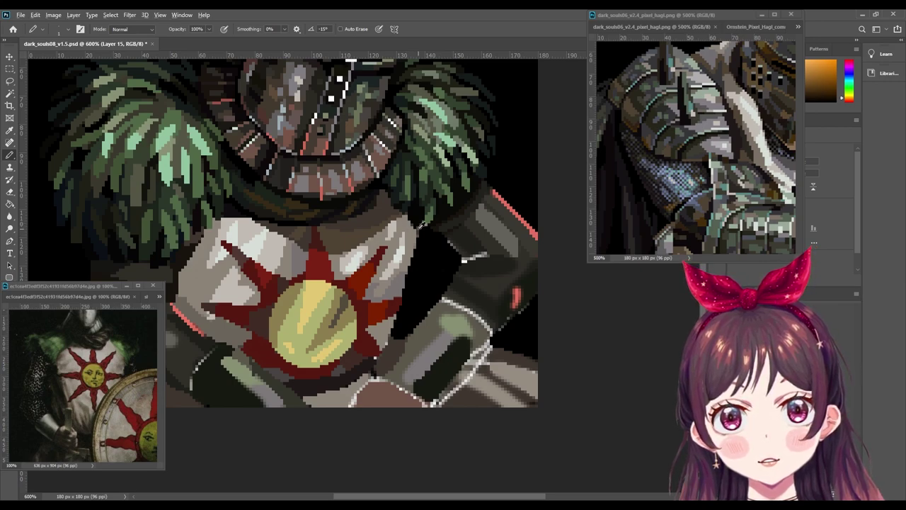
{"action": "left_click", "coordinate": [421, 225], "text": "alt"}
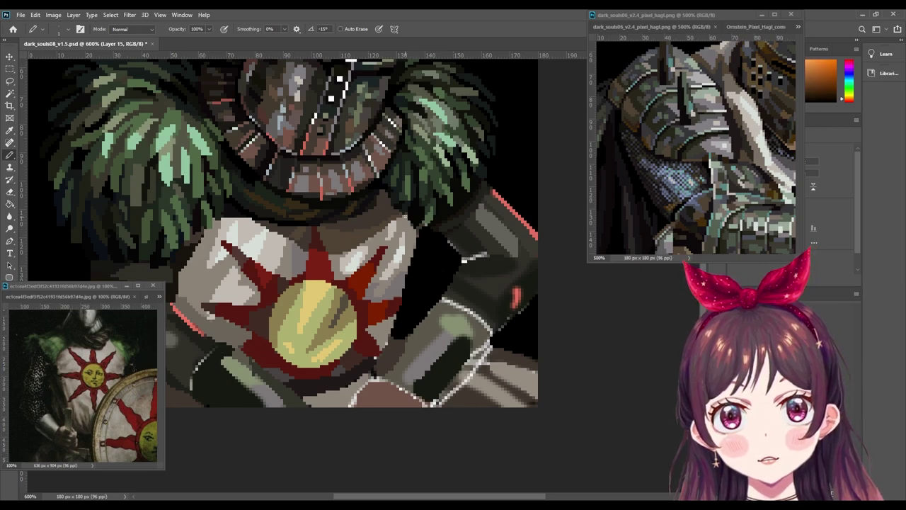
{"action": "left_click", "coordinate": [416, 234], "text": "alt"}
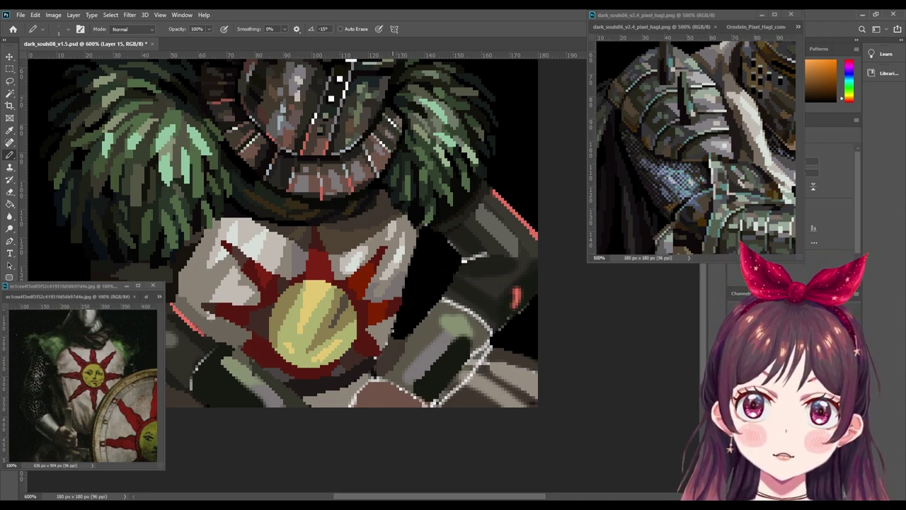
{"action": "left_click_drag", "start_coordinate": [300, 300], "coordinate": [407, 265]}
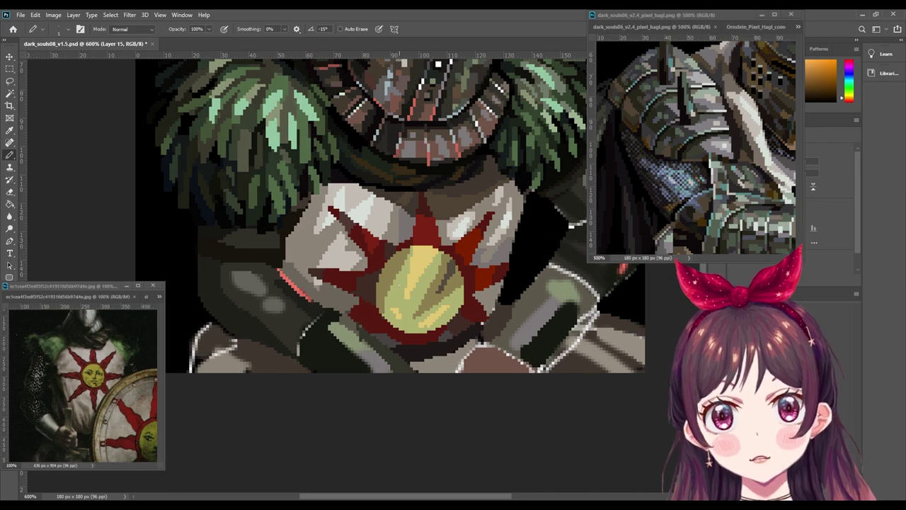
Step: Rework the dark left arm's shading at 800%, ending with a brighter tabard orange
{"action": "scroll", "coordinate": [376, 218], "scroll_direction": "up", "scroll_amount": 1}
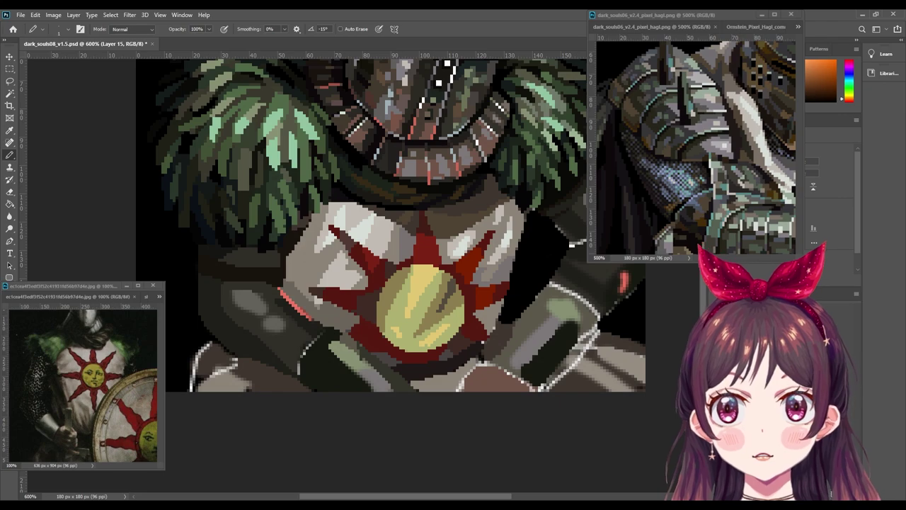
{"action": "key", "text": "i"}
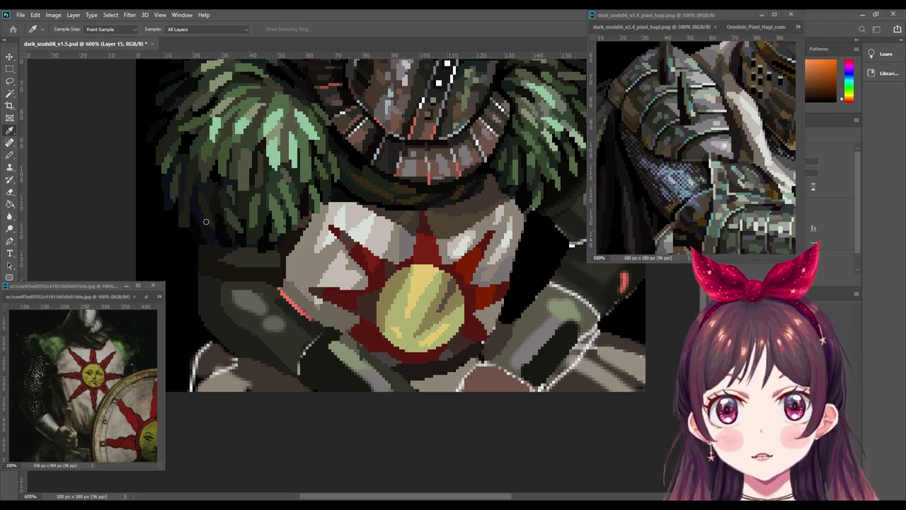
{"action": "key", "text": "b"}
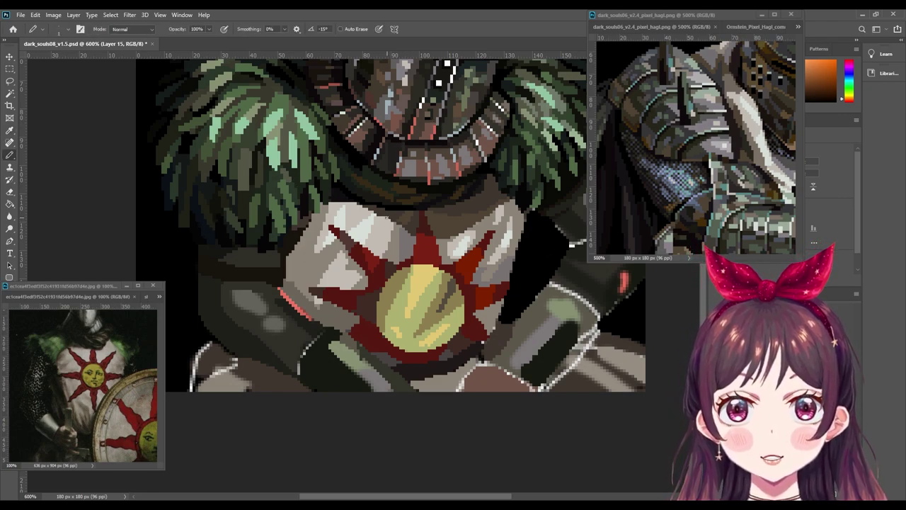
{"action": "key", "text": "i"}
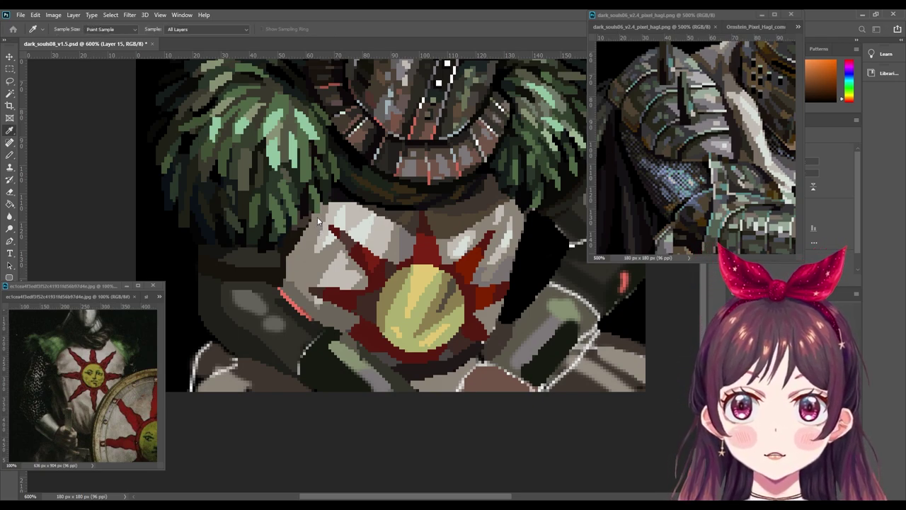
{"action": "key", "text": "b"}
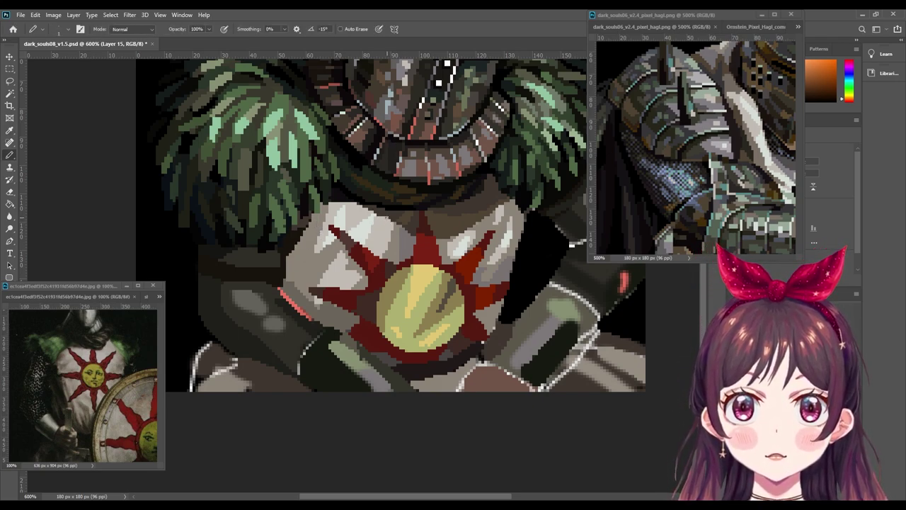
{"action": "scroll", "coordinate": [467, 256], "scroll_direction": "up", "scroll_amount": 1}
{"action": "scroll", "coordinate": [468, 256], "scroll_direction": "up", "scroll_amount": 1}
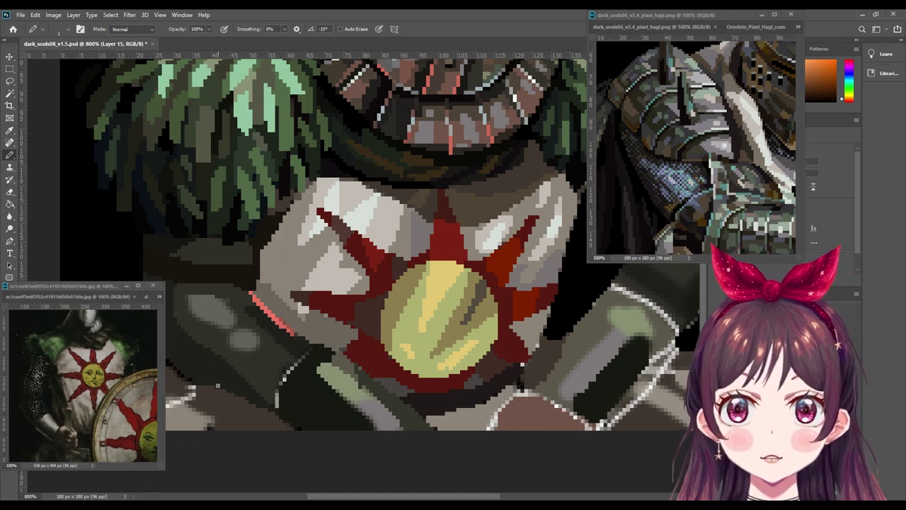
{"action": "left_click", "coordinate": [269, 285], "text": "alt"}
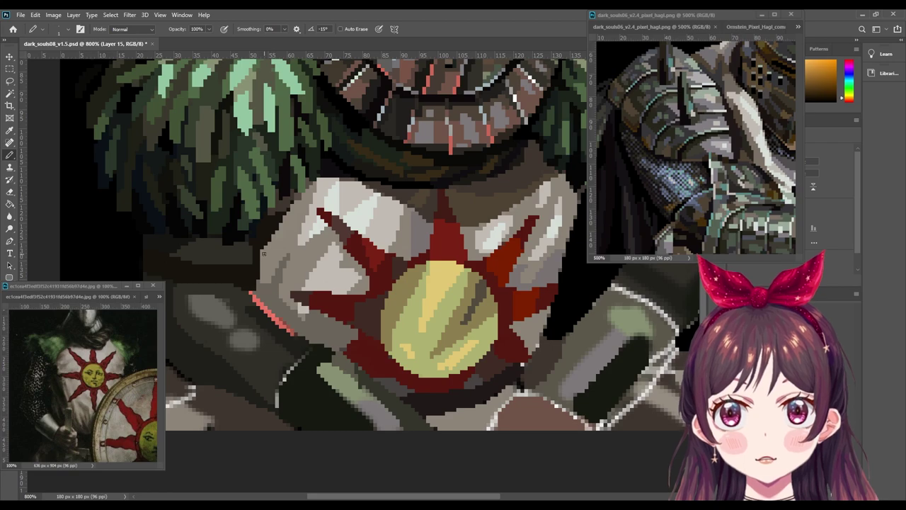
{"action": "left_click_drag", "start_coordinate": [264, 253], "coordinate": [409, 262]}
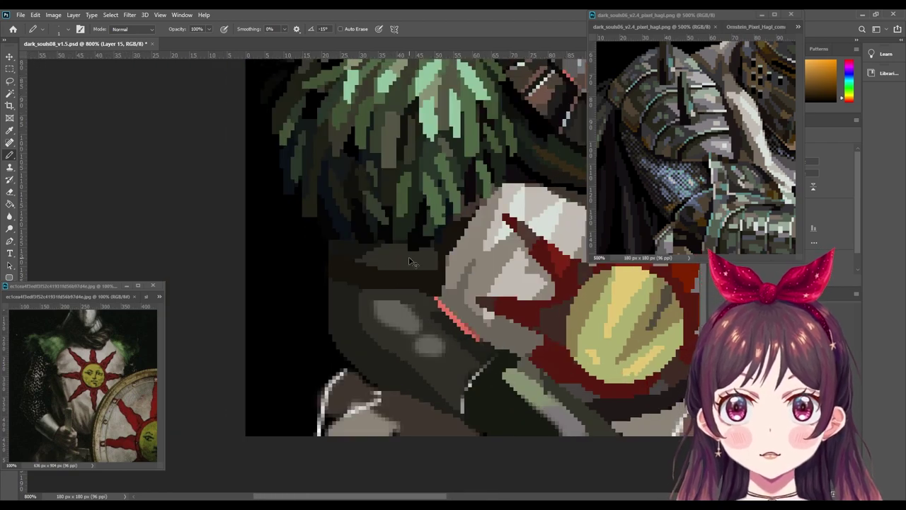
Step: Zoom out to 100% to check the portrait, then return to 600% on the collar and tabard
{"action": "scroll", "coordinate": [410, 262], "scroll_direction": "down", "scroll_amount": 2}
{"action": "scroll", "coordinate": [409, 262], "scroll_direction": "down", "scroll_amount": 2}
{"action": "scroll", "coordinate": [410, 262], "scroll_direction": "down", "scroll_amount": 1}
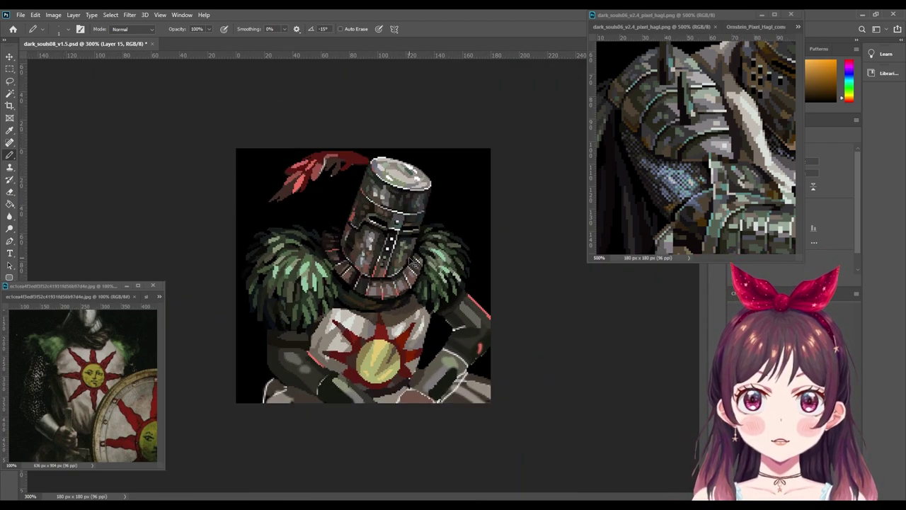
{"action": "scroll", "coordinate": [411, 262], "scroll_direction": "down", "scroll_amount": 1}
{"action": "scroll", "coordinate": [411, 262], "scroll_direction": "down", "scroll_amount": 1}
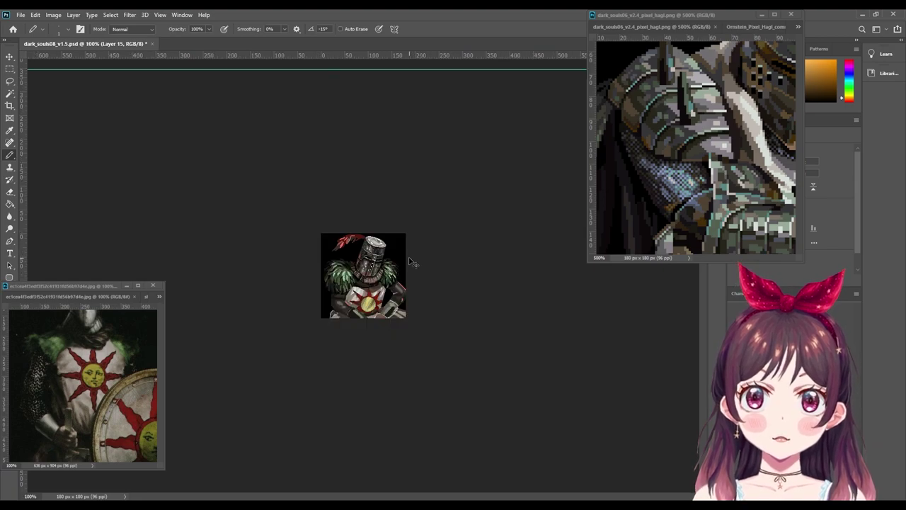
{"action": "scroll", "coordinate": [411, 262], "scroll_direction": "up", "scroll_amount": 2}
{"action": "scroll", "coordinate": [414, 262], "scroll_direction": "up", "scroll_amount": 1}
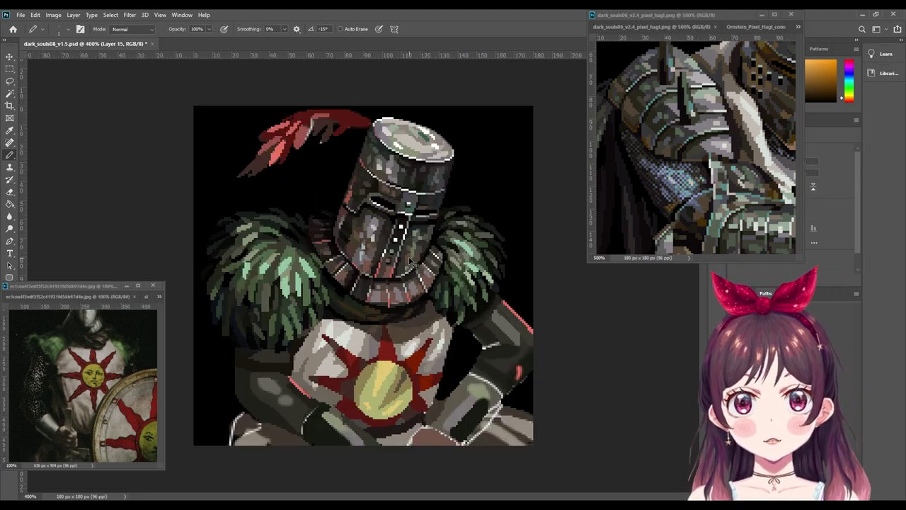
{"action": "scroll", "coordinate": [414, 263], "scroll_direction": "up", "scroll_amount": 1}
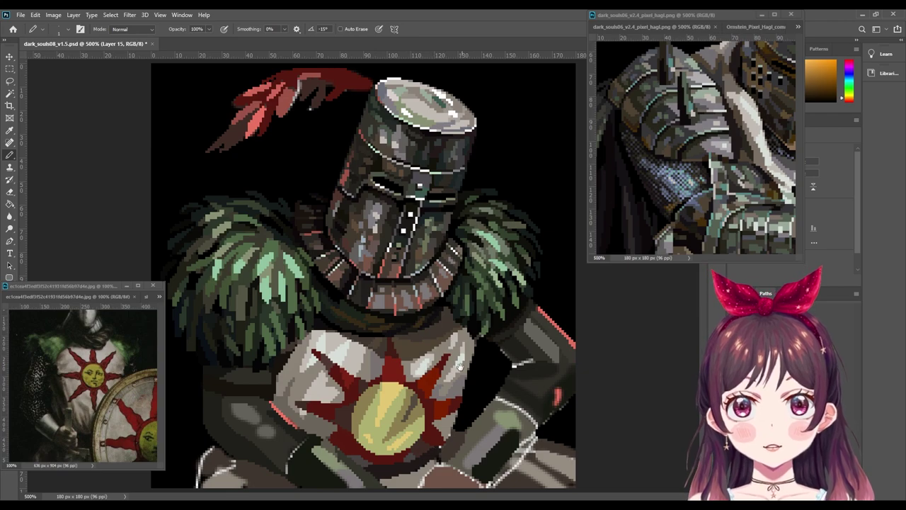
{"action": "scroll", "coordinate": [464, 362], "scroll_direction": "up", "scroll_amount": 1}
{"action": "left_click_drag", "start_coordinate": [447, 363], "coordinate": [404, 278]}
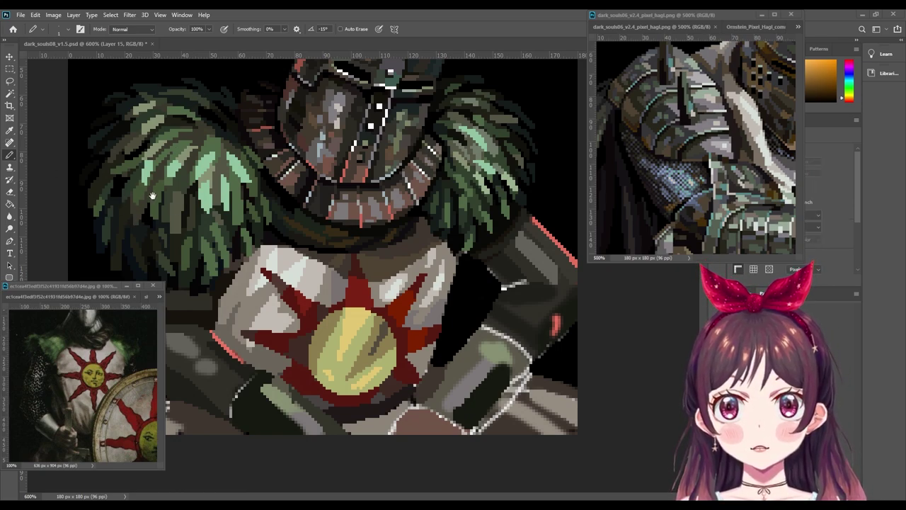
Step: Sample the tabard's red, then close the painted shield reference to reveal the helmet photo
{"action": "left_click", "coordinate": [509, 434]}
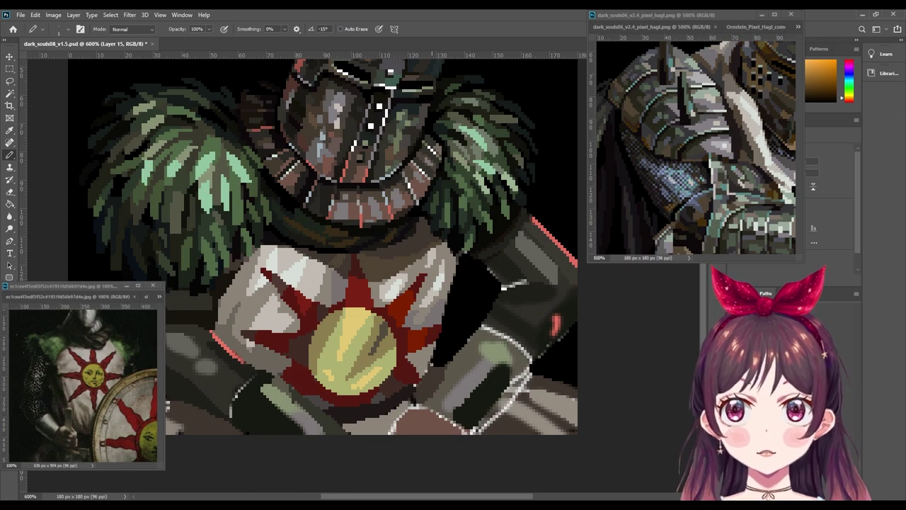
{"action": "left_click", "coordinate": [427, 378], "text": "alt"}
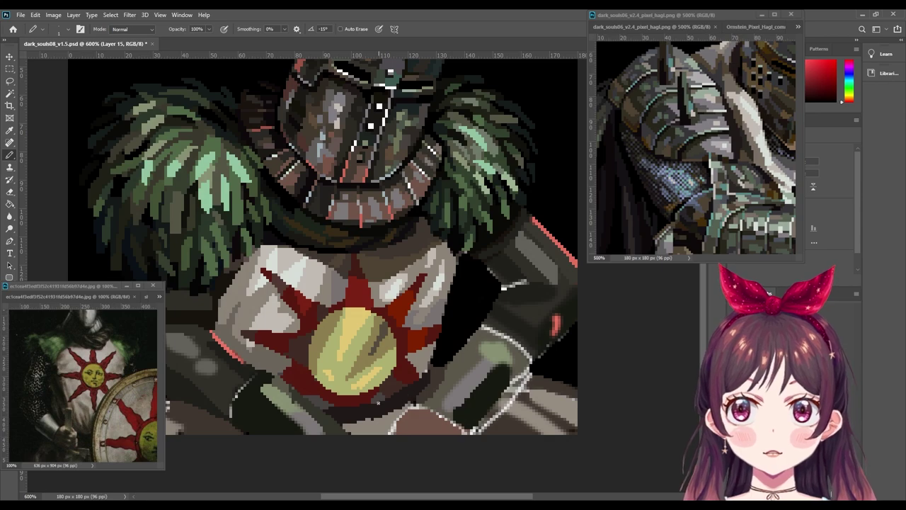
{"action": "left_click", "coordinate": [101, 320]}
{"action": "scroll", "coordinate": [101, 321], "scroll_direction": "up", "scroll_amount": 3}
{"action": "scroll", "coordinate": [101, 321], "scroll_direction": "down", "scroll_amount": 3}
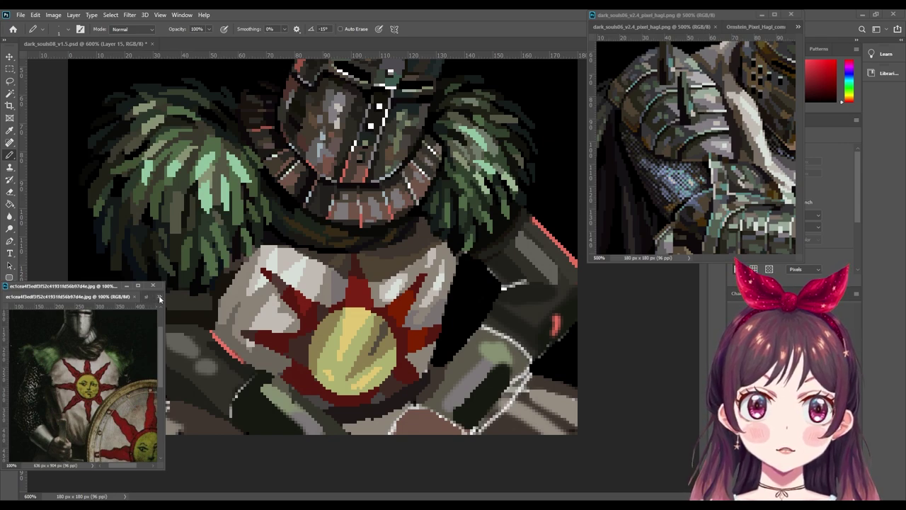
{"action": "left_click", "coordinate": [160, 297]}
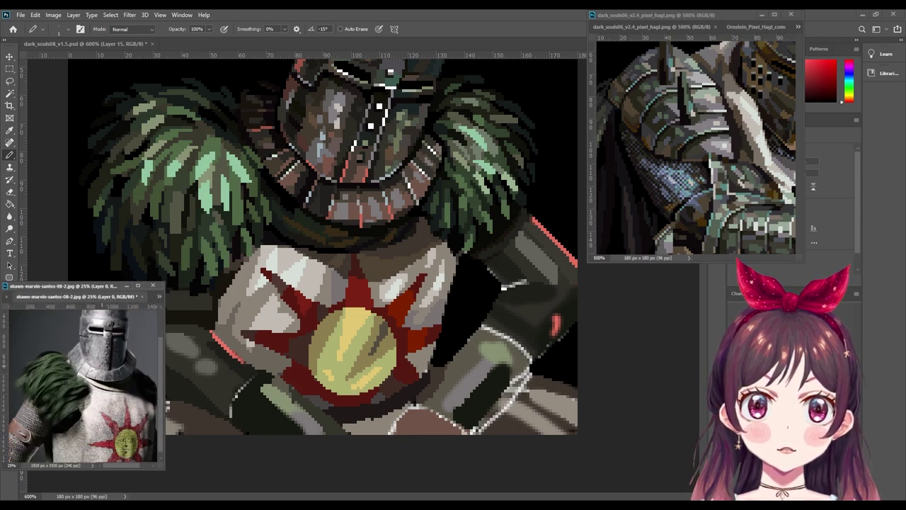
Step: Eyedrop orange-brown, red and dark brown from the portrait, finishing on yellow-ochre
{"action": "left_click", "coordinate": [401, 386]}
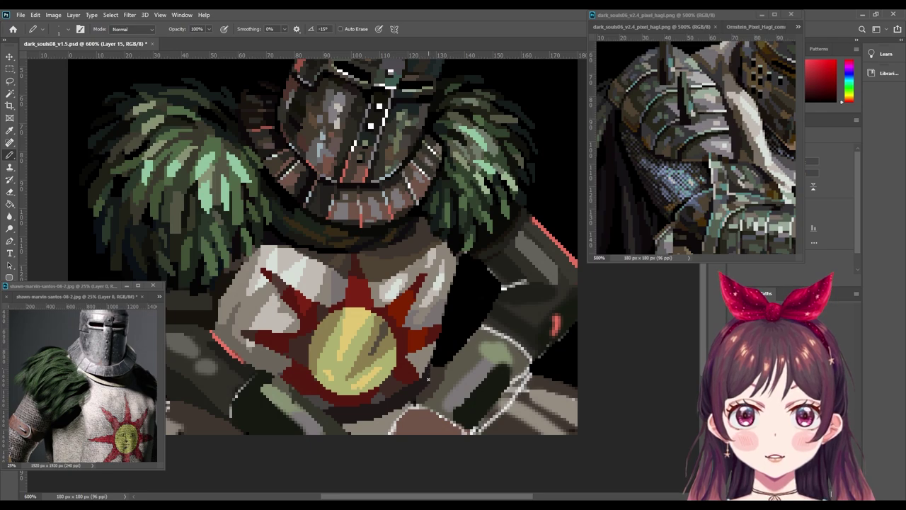
{"action": "left_click", "coordinate": [421, 399], "text": "alt"}
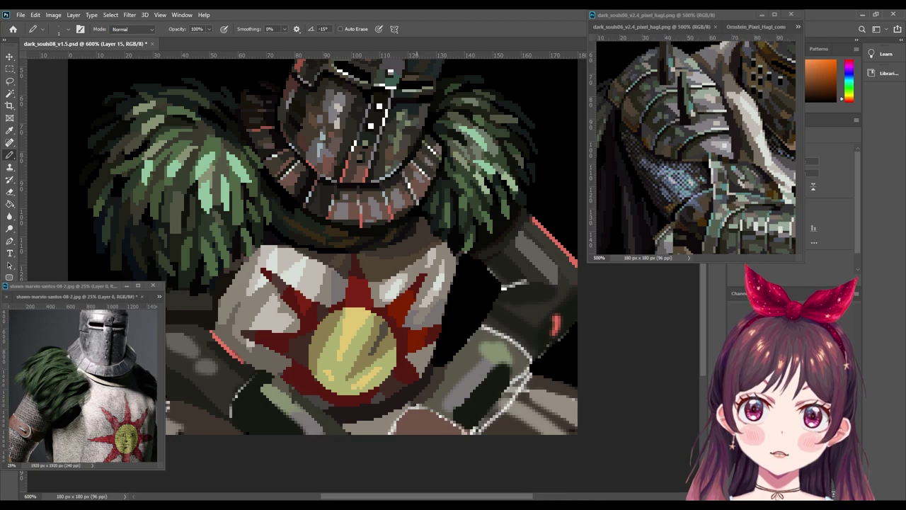
{"action": "left_click", "coordinate": [428, 393], "text": "alt"}
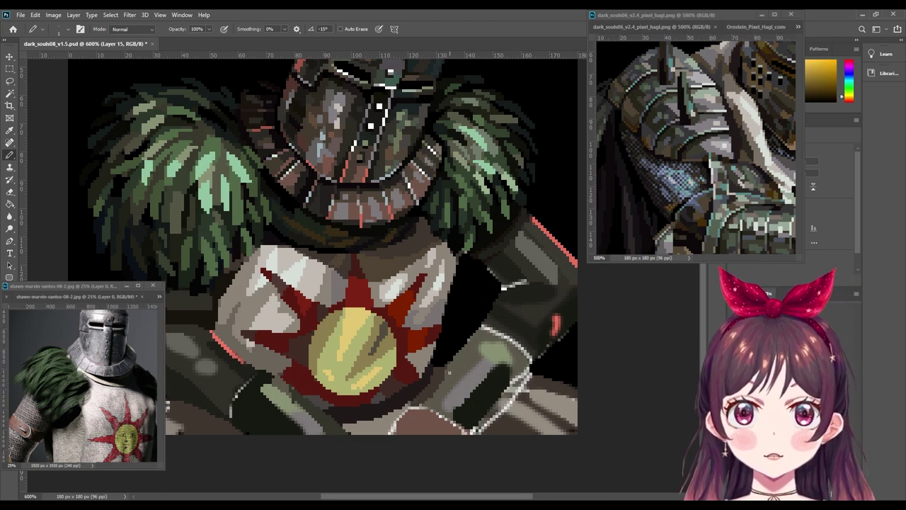
{"action": "left_click", "coordinate": [444, 366], "text": "alt"}
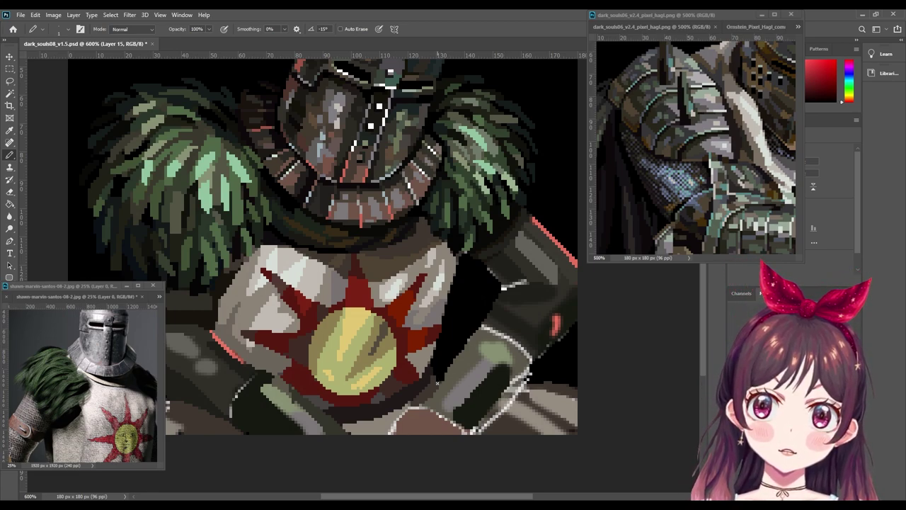
{"action": "left_click", "coordinate": [438, 383], "text": "alt"}
{"action": "left_click", "coordinate": [439, 383], "text": "alt"}
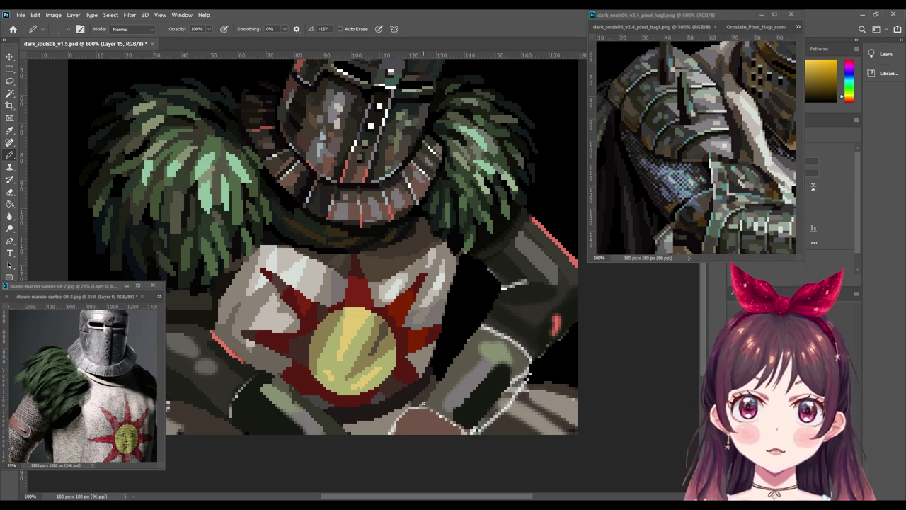
Step: Pan to the left arm beside the tabard and show the helmet in the armour reference
{"action": "left_click_drag", "start_coordinate": [389, 382], "coordinate": [510, 347]}
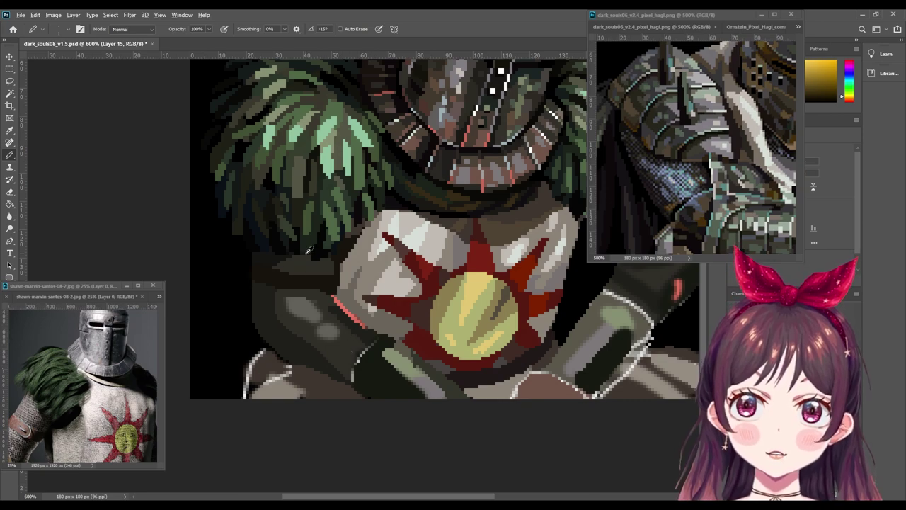
{"action": "left_click", "coordinate": [383, 337], "text": "alt"}
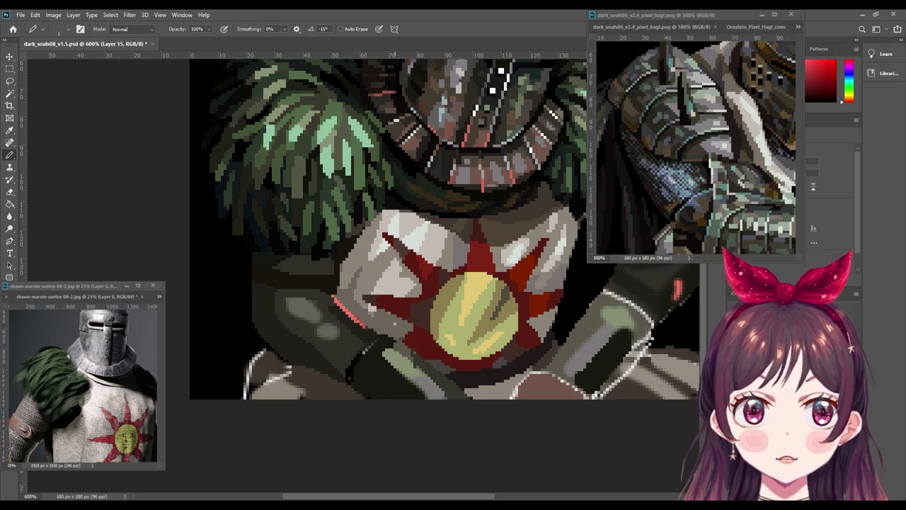
{"action": "mouse_move", "coordinate": [609, 138]}
{"action": "left_mouse_down"}
{"action": "mouse_move", "coordinate": [637, 186]}
{"action": "mouse_move", "coordinate": [676, 160]}
{"action": "left_mouse_up"}
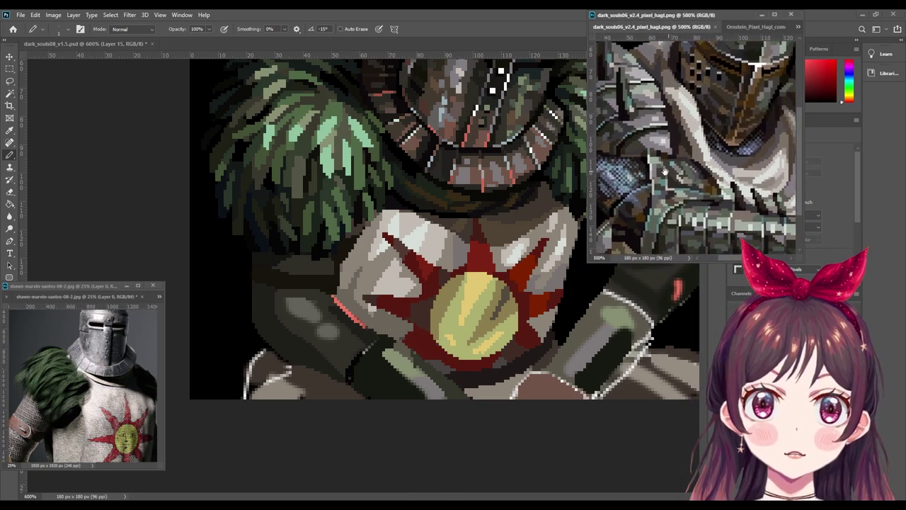
Step: Sample an orange from the portrait, then swap to yellow as the drawing colour
{"action": "left_click", "coordinate": [382, 339]}
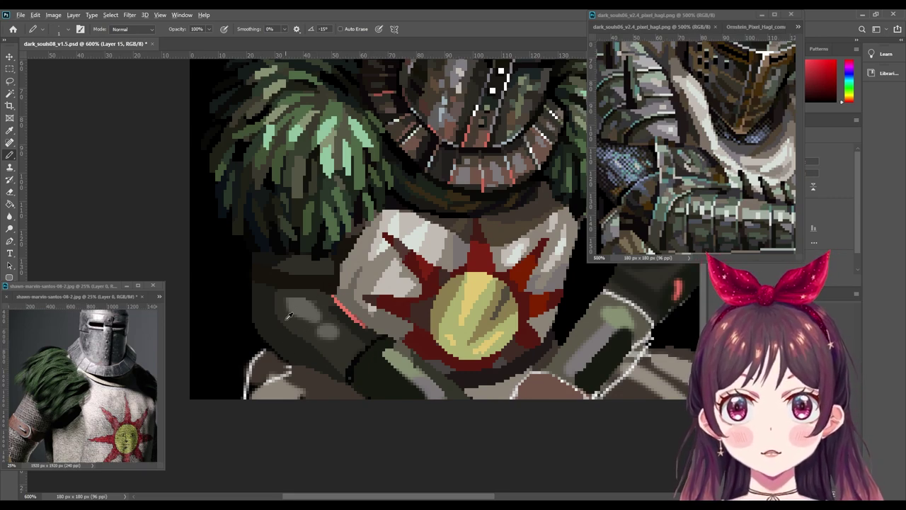
{"action": "left_click", "coordinate": [293, 313], "text": "alt"}
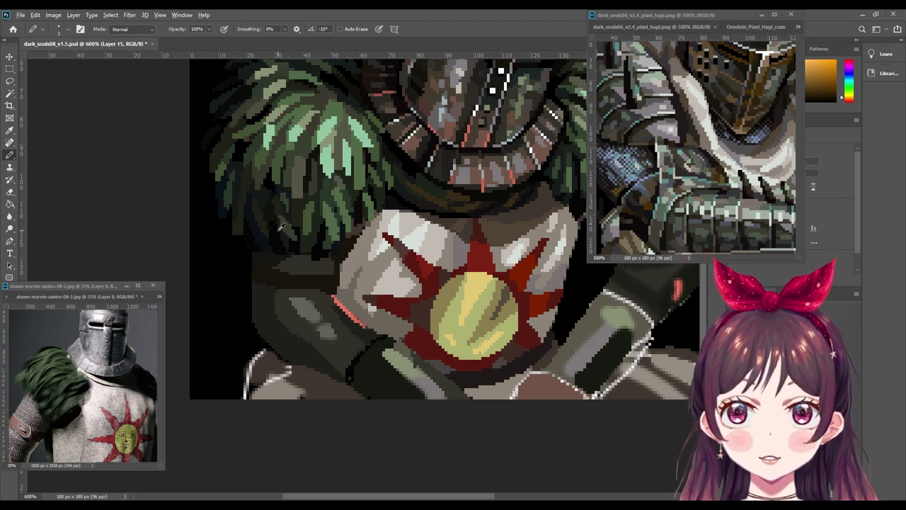
{"action": "key", "text": "x"}
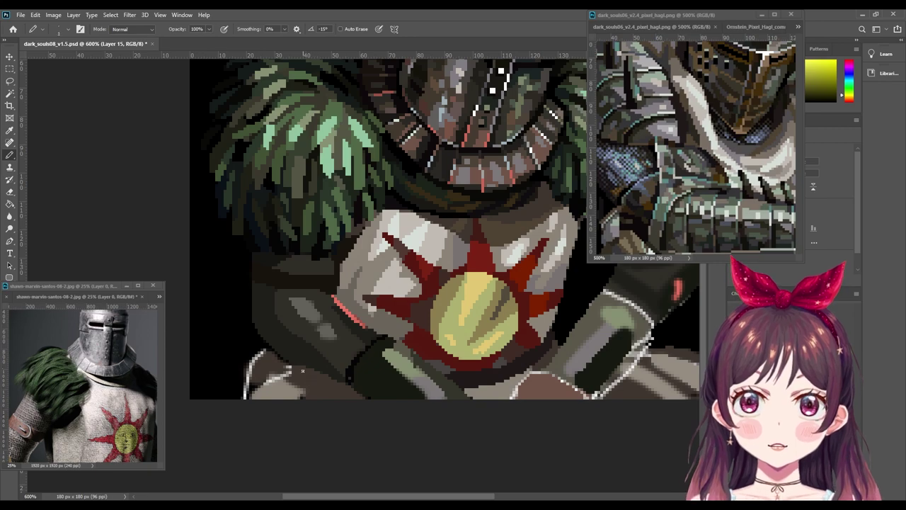
Step: Lengthen the salmon-red line down the tabard's left edge beside the arm
{"action": "left_click_drag", "start_coordinate": [633, 175], "coordinate": [684, 196]}
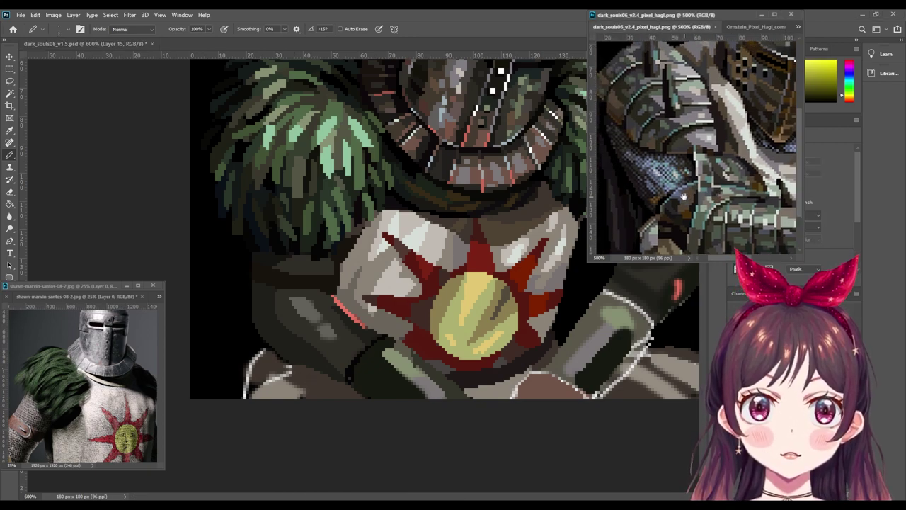
{"action": "left_click", "coordinate": [269, 325]}
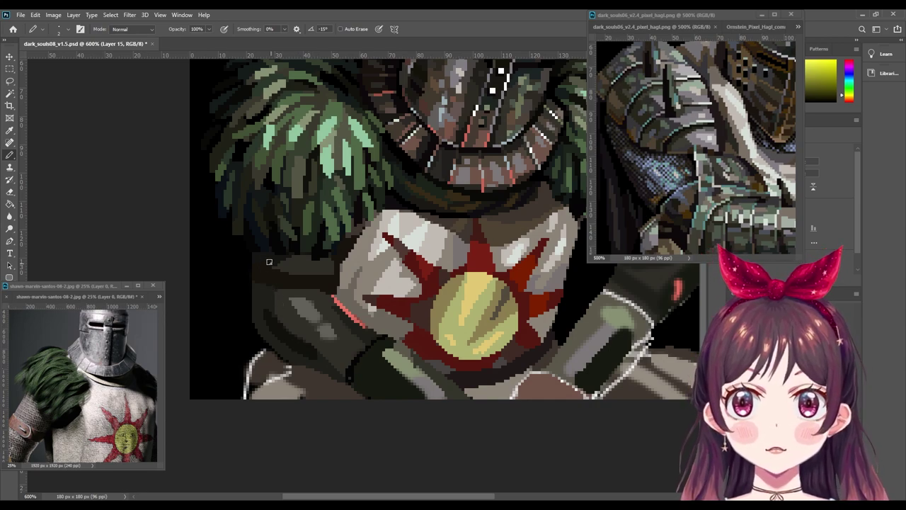
{"action": "left_click", "coordinate": [338, 291], "text": "alt"}
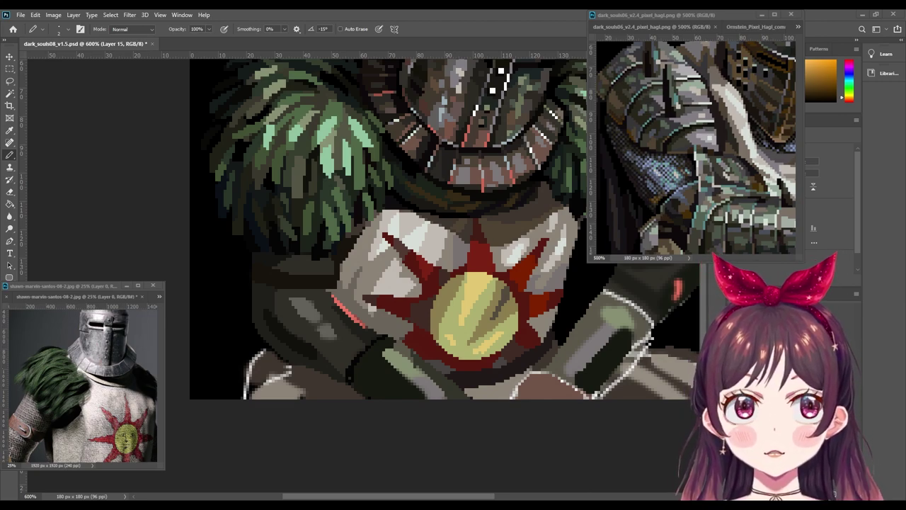
{"action": "left_click_drag", "start_coordinate": [350, 315], "coordinate": [365, 325]}
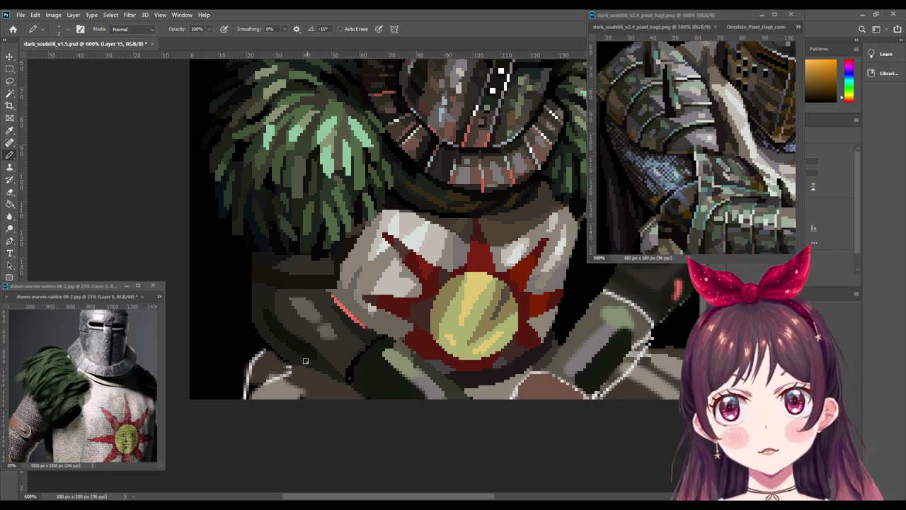
Step: Sample dark red and orange-brown, swap back to red, then sample a green
{"action": "left_click", "coordinate": [315, 248], "text": "alt"}
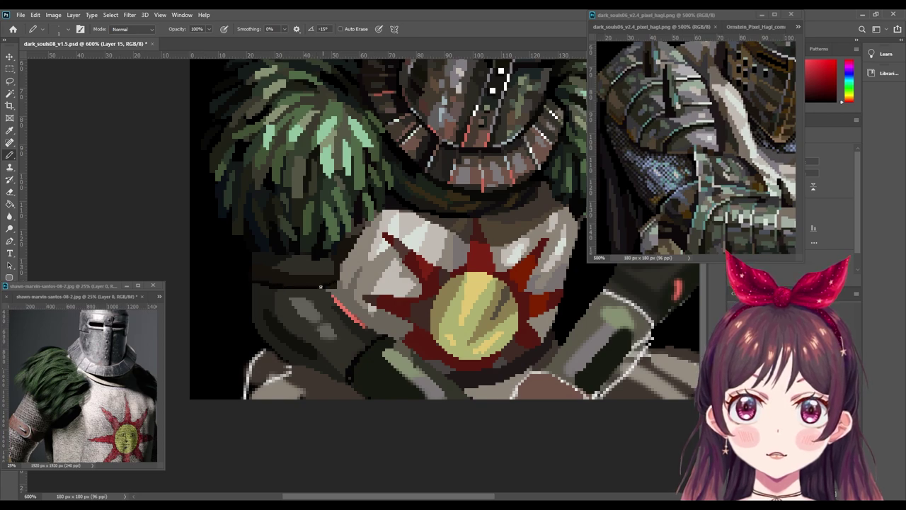
{"action": "left_click", "coordinate": [340, 281], "text": "alt"}
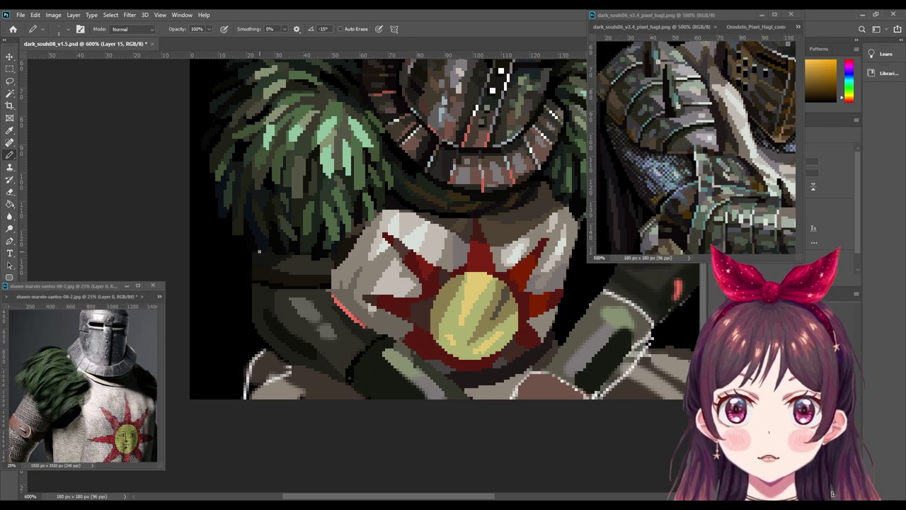
{"action": "key", "text": "x"}
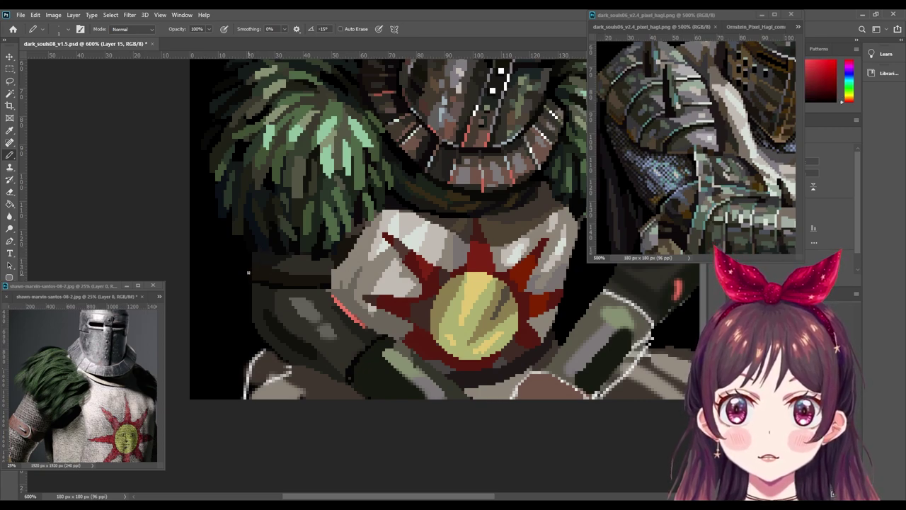
{"action": "left_click_drag", "start_coordinate": [318, 300], "coordinate": [325, 286]}
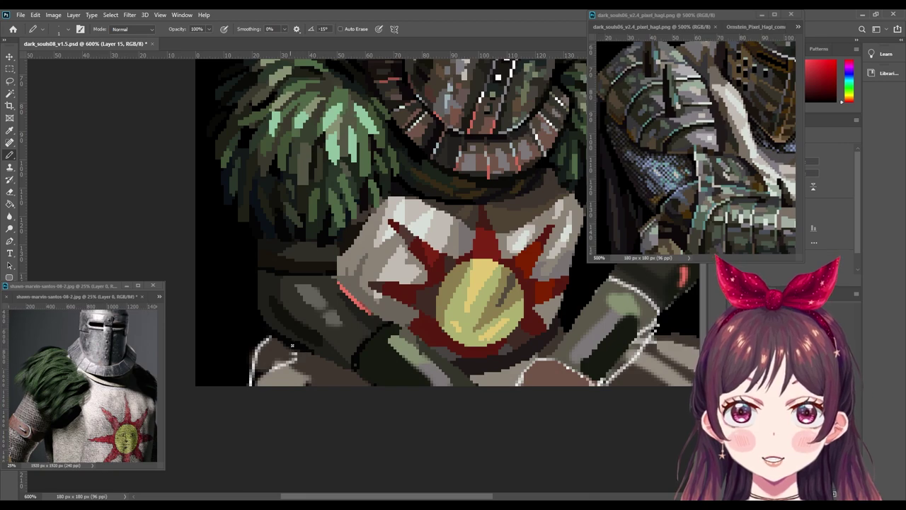
{"action": "left_click", "coordinate": [280, 281], "text": "alt"}
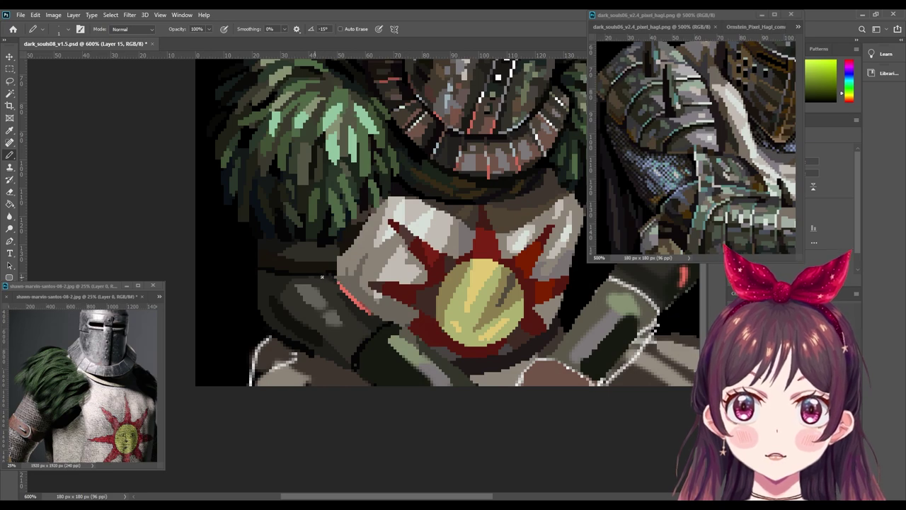
{"action": "scroll", "coordinate": [398, 305], "scroll_direction": "down", "scroll_amount": 1}
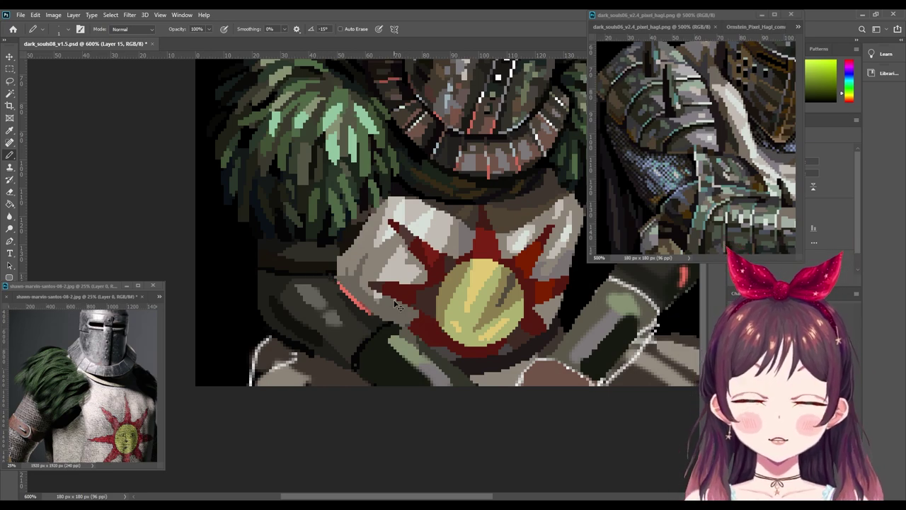
{"action": "scroll", "coordinate": [398, 306], "scroll_direction": "down", "scroll_amount": 1}
{"action": "scroll", "coordinate": [398, 306], "scroll_direction": "down", "scroll_amount": 1}
{"action": "scroll", "coordinate": [398, 306], "scroll_direction": "down", "scroll_amount": 1}
{"action": "scroll", "coordinate": [398, 306], "scroll_direction": "down", "scroll_amount": 1}
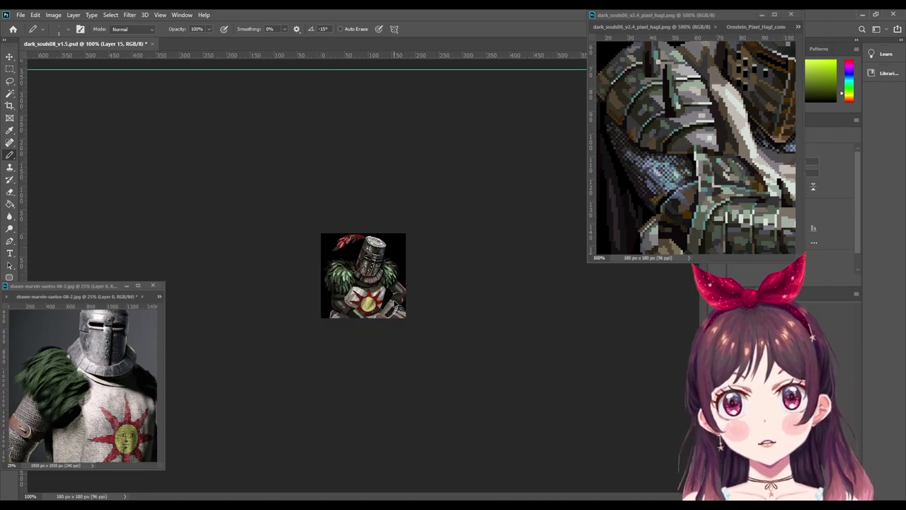
{"action": "scroll", "coordinate": [398, 307], "scroll_direction": "up", "scroll_amount": 1}
{"action": "scroll", "coordinate": [398, 306], "scroll_direction": "up", "scroll_amount": 1}
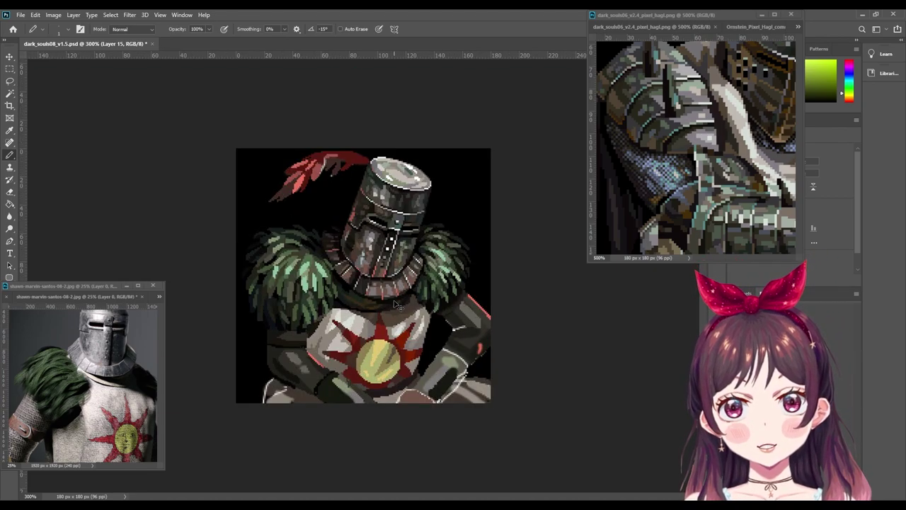
{"action": "scroll", "coordinate": [398, 306], "scroll_direction": "up", "scroll_amount": 1}
{"action": "scroll", "coordinate": [398, 306], "scroll_direction": "up", "scroll_amount": 1}
{"action": "scroll", "coordinate": [398, 306], "scroll_direction": "up", "scroll_amount": 1}
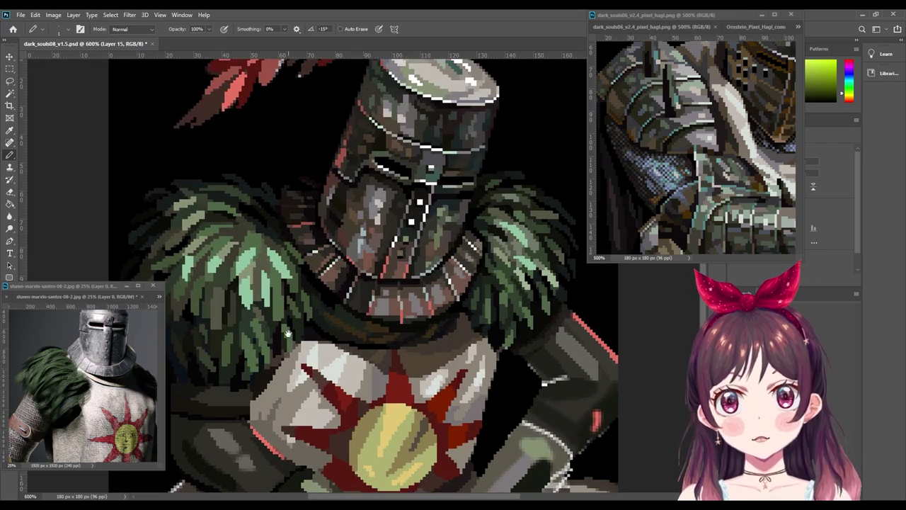
{"action": "left_click_drag", "start_coordinate": [290, 333], "coordinate": [384, 275]}
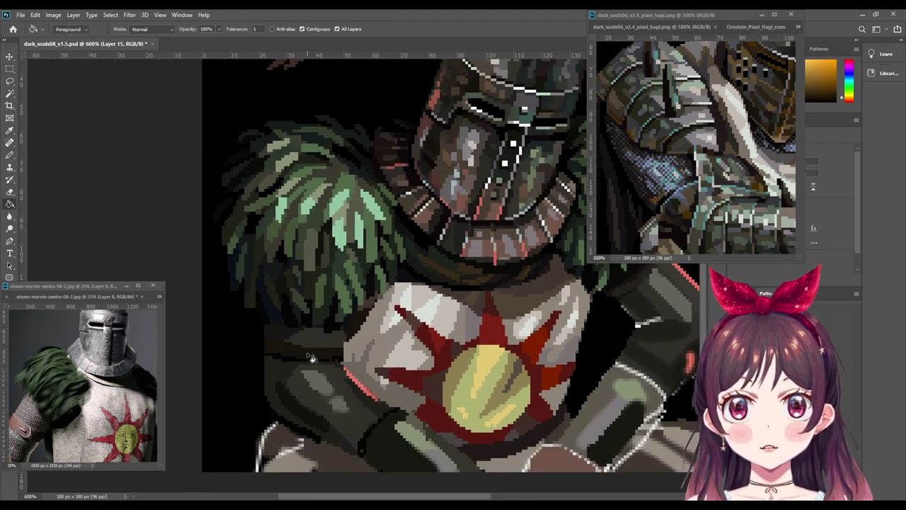
Step: Paint lighter pixels over the left arm's dark band, then undo them
{"action": "left_click_drag", "start_coordinate": [312, 354], "coordinate": [325, 367]}
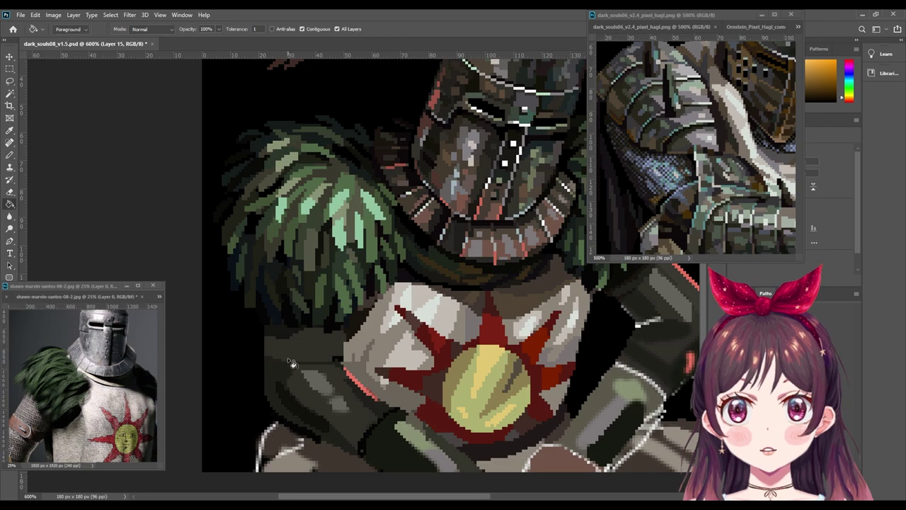
{"action": "left_click_drag", "start_coordinate": [265, 358], "coordinate": [330, 358]}
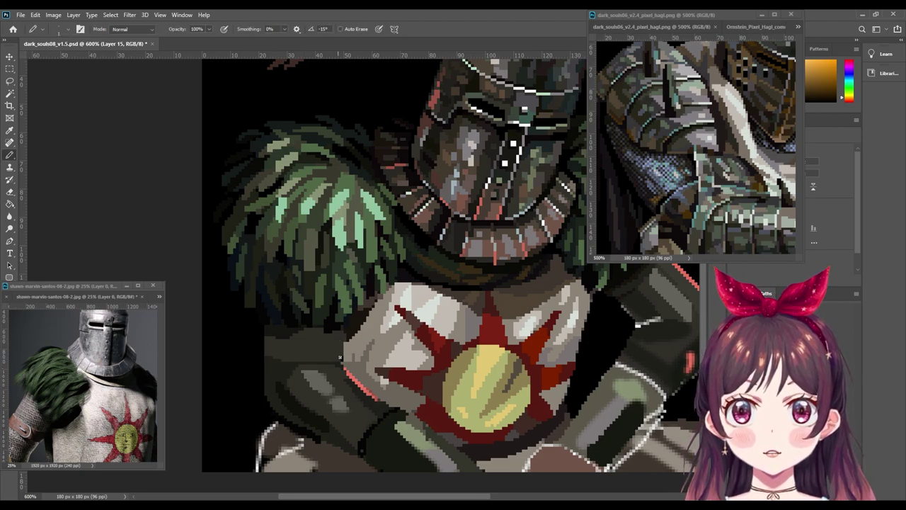
{"action": "left_click", "coordinate": [285, 359], "text": "alt"}
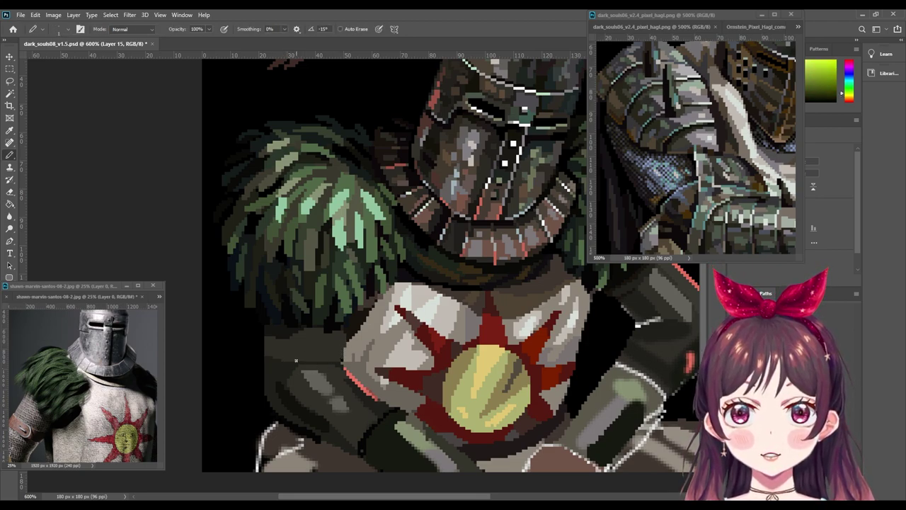
{"action": "key", "text": "ctrl+z"}
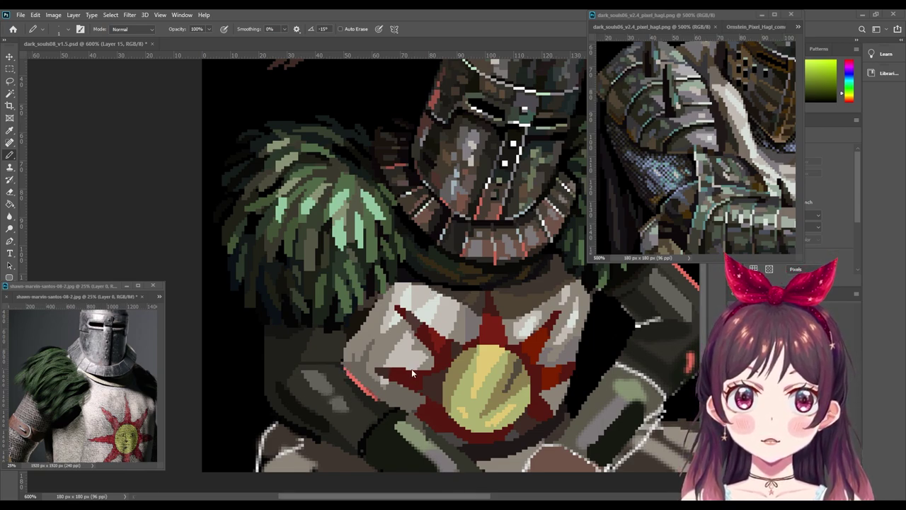
Step: Pan up toward the fur collar, pick orange-brown, and switch to an enlarged Eraser
{"action": "left_click_drag", "start_coordinate": [372, 382], "coordinate": [384, 322]}
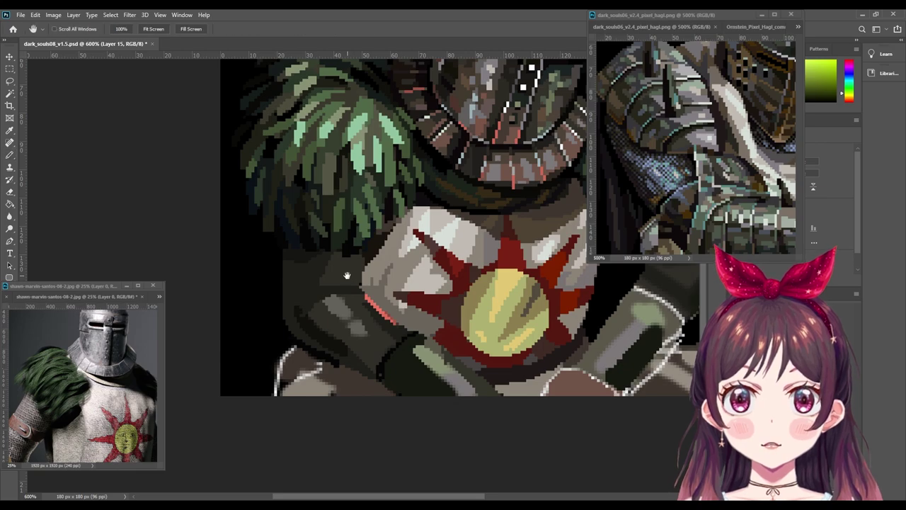
{"action": "left_click", "coordinate": [354, 303], "text": "alt"}
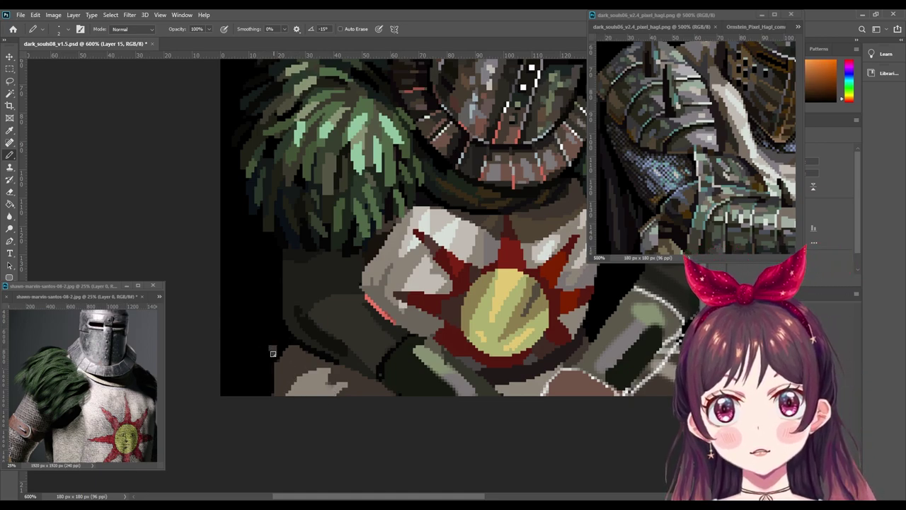
{"action": "key", "text": "e"}
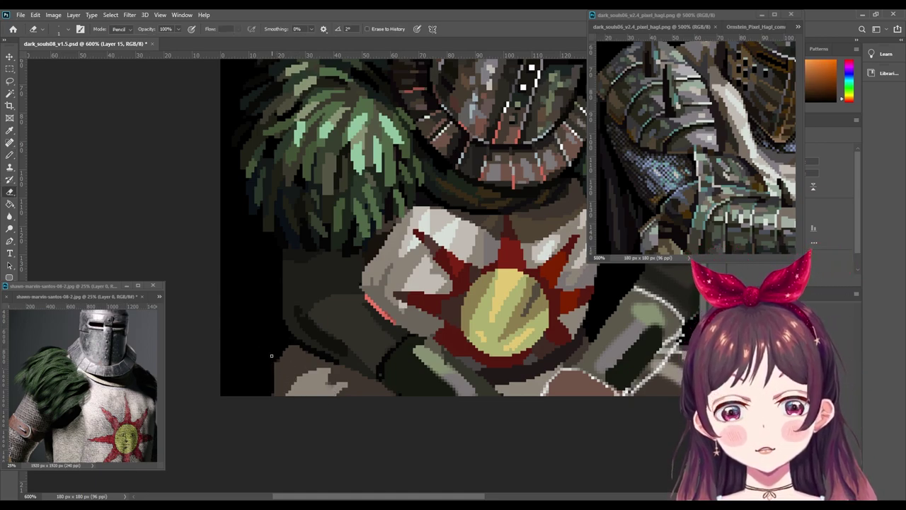
{"action": "key", "text": "bracketright"}
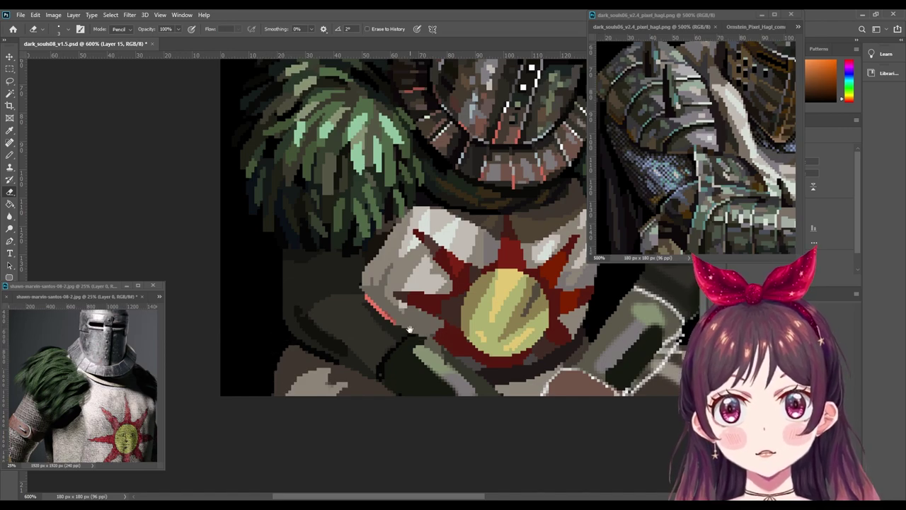
{"action": "scroll", "coordinate": [403, 329], "scroll_direction": "down", "scroll_amount": 1}
Step: Zoom out to review the whole portrait, then zoom back to 400%
{"action": "scroll", "coordinate": [404, 329], "scroll_direction": "down", "scroll_amount": 1}
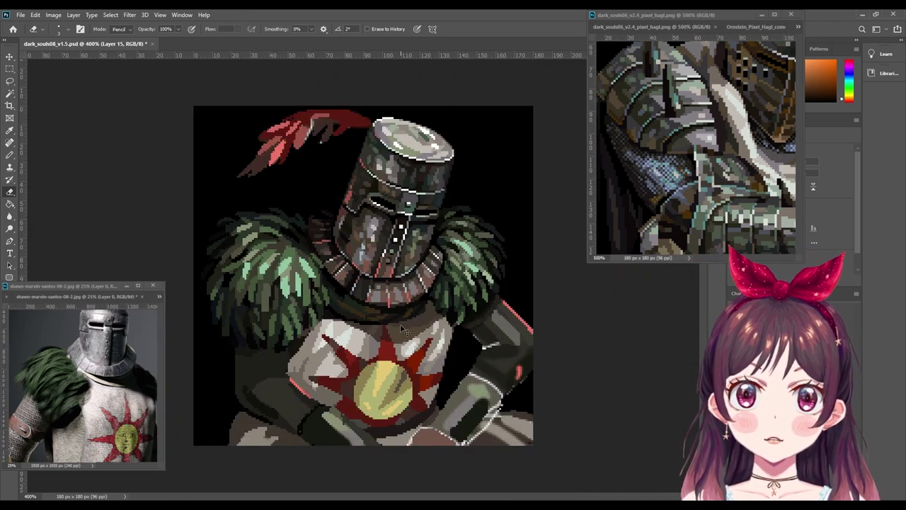
{"action": "scroll", "coordinate": [404, 329], "scroll_direction": "down", "scroll_amount": 1}
{"action": "scroll", "coordinate": [404, 329], "scroll_direction": "down", "scroll_amount": 1}
{"action": "scroll", "coordinate": [403, 329], "scroll_direction": "down", "scroll_amount": 1}
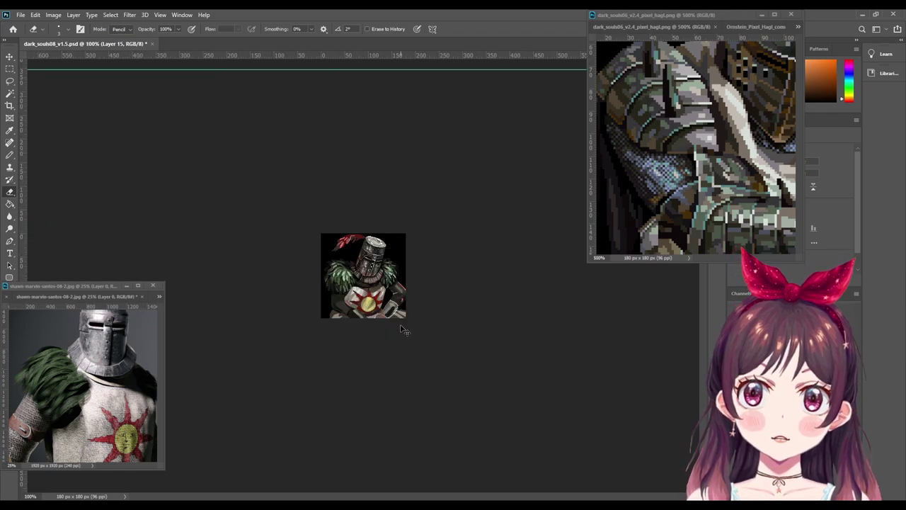
{"action": "scroll", "coordinate": [401, 328], "scroll_direction": "up", "scroll_amount": 3}
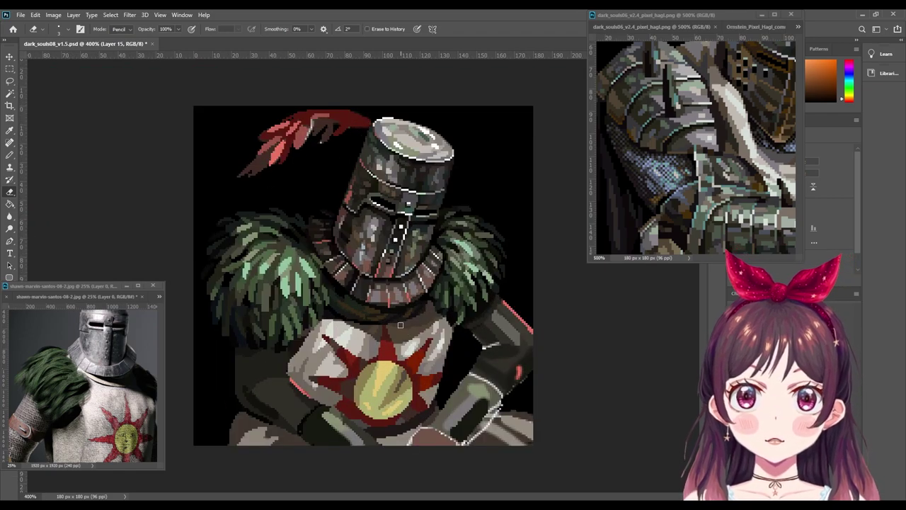
Step: With the Pencil, sample olive-yellow, orange and yellow-green, ending on red at 700%
{"action": "key", "text": "b"}
{"action": "left_click", "coordinate": [463, 393], "text": "alt"}
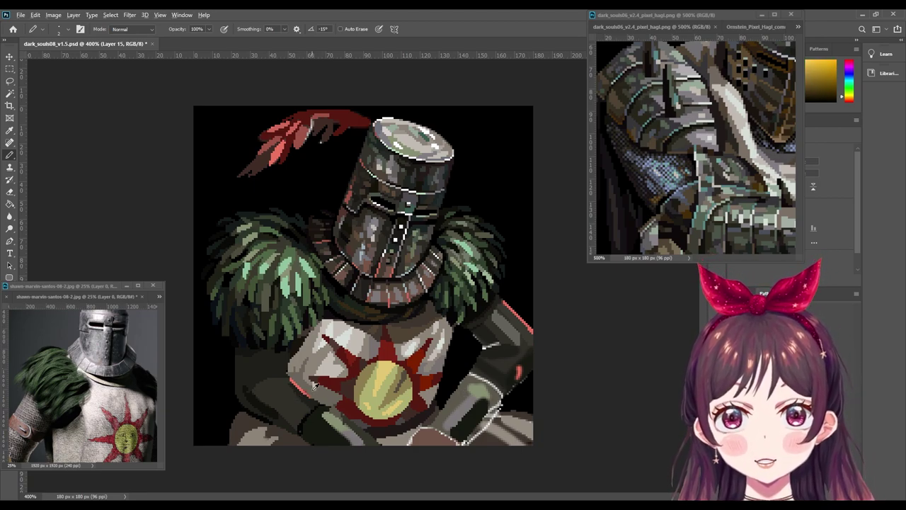
{"action": "left_click", "coordinate": [314, 394], "text": "alt"}
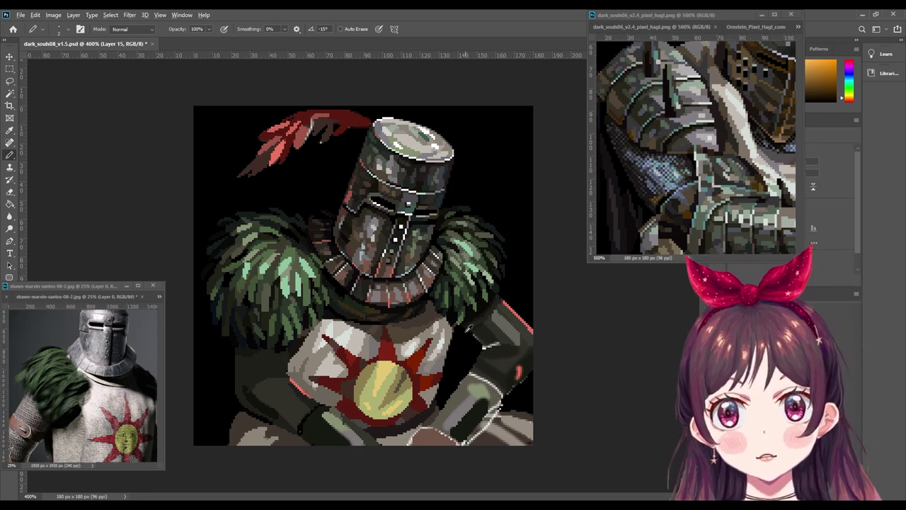
{"action": "left_click", "coordinate": [483, 326], "text": "alt"}
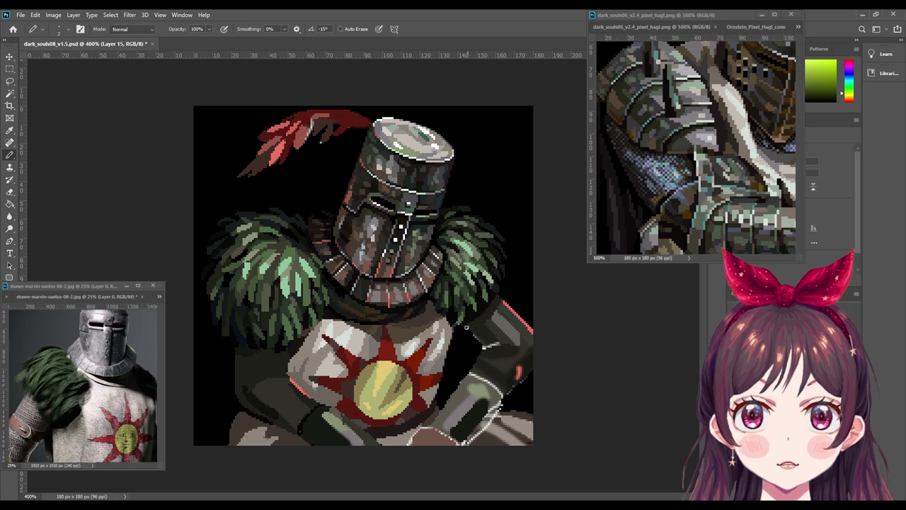
{"action": "left_click", "coordinate": [457, 328], "text": "alt"}
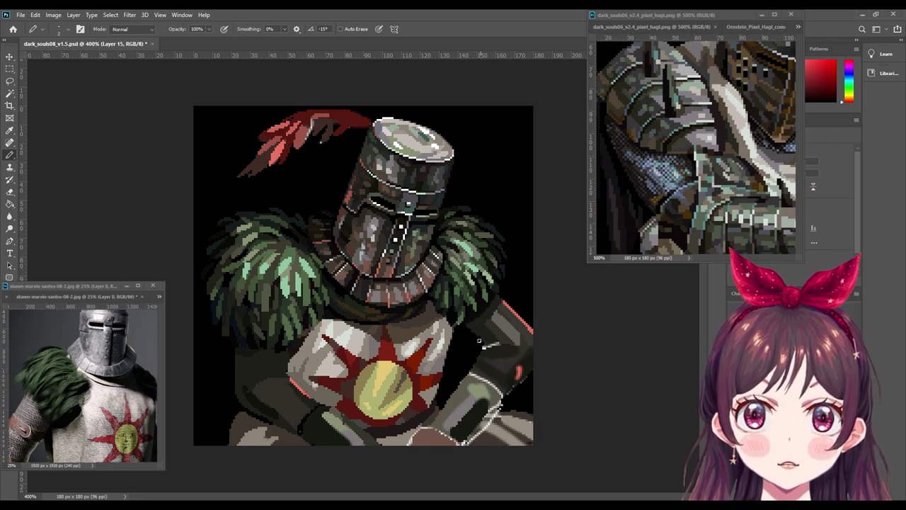
{"action": "scroll", "coordinate": [481, 344], "scroll_direction": "up", "scroll_amount": 1}
Step: Pan the portrait toward the helmet, chest and right arm, swap to red, and sample a green
{"action": "scroll", "coordinate": [480, 332], "scroll_direction": "up", "scroll_amount": 1}
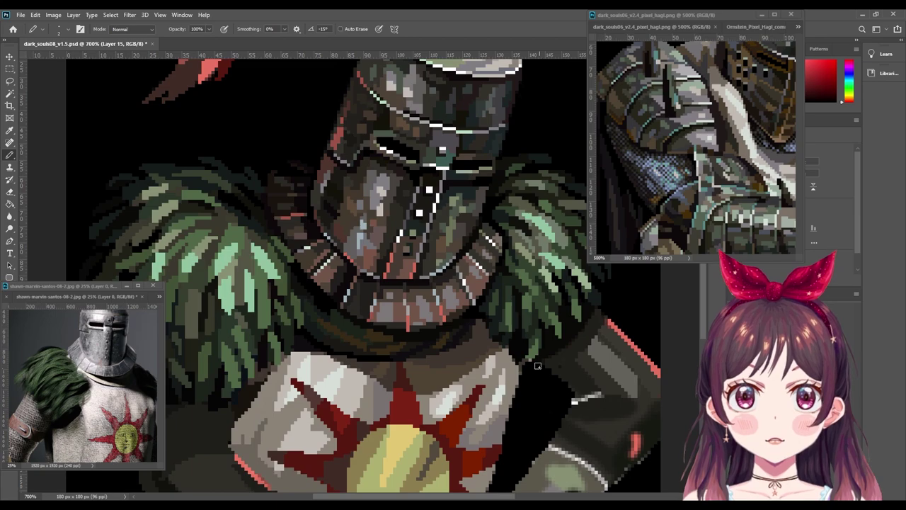
{"action": "scroll", "coordinate": [479, 323], "scroll_direction": "up", "scroll_amount": 1}
{"action": "left_click_drag", "start_coordinate": [479, 323], "coordinate": [408, 282]}
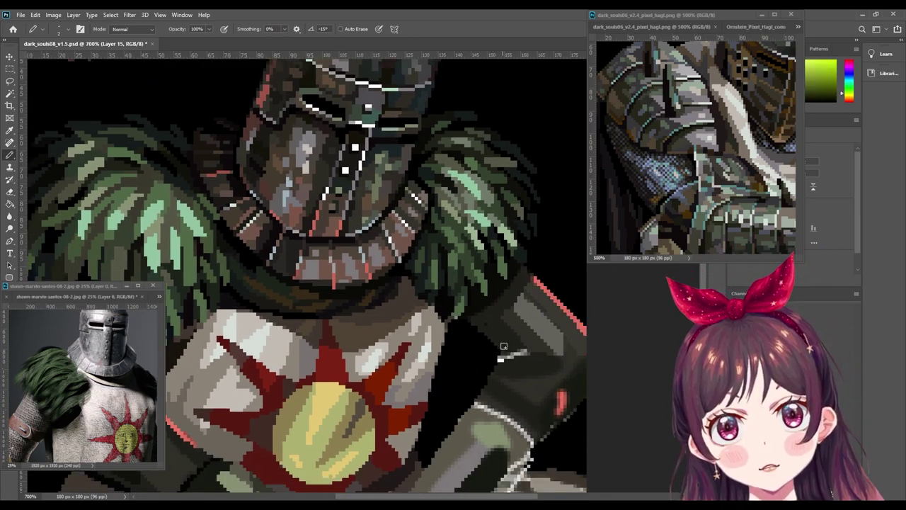
{"action": "key", "text": "x"}
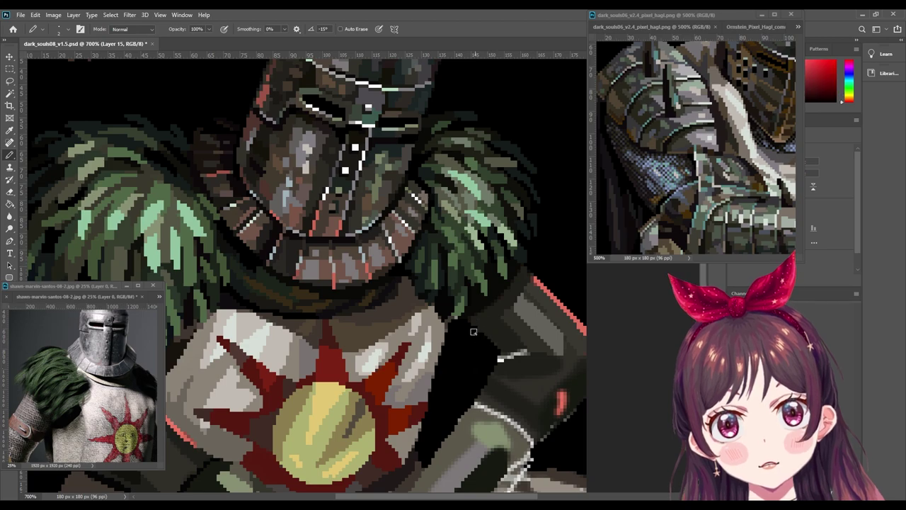
{"action": "left_click_drag", "start_coordinate": [468, 328], "coordinate": [410, 243]}
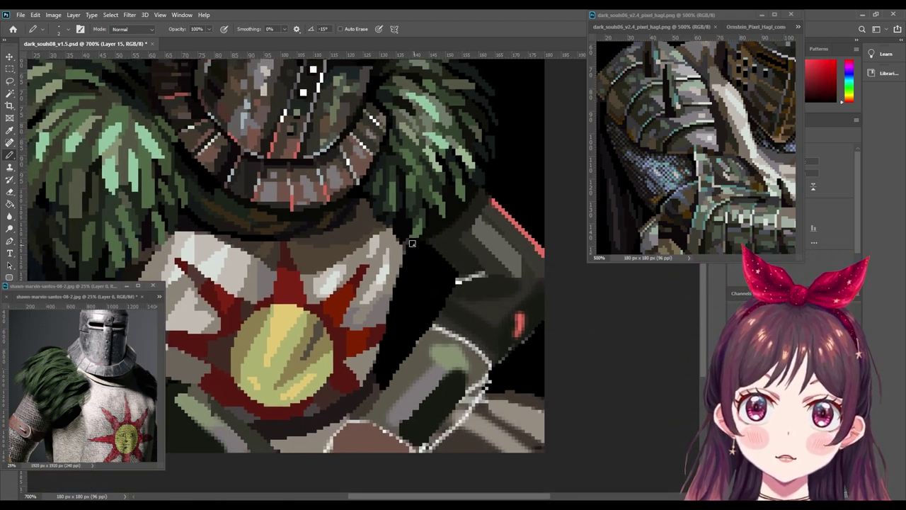
{"action": "left_click", "coordinate": [457, 285], "text": "alt"}
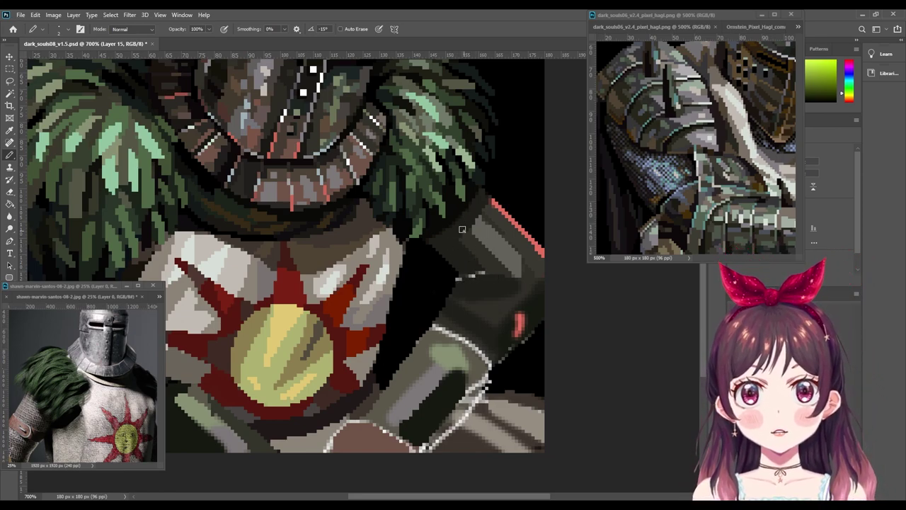
Step: Sample red from the helmet rim and pan the reference to the helmet and arm
{"action": "scroll", "coordinate": [461, 311], "scroll_direction": "down", "scroll_amount": 2}
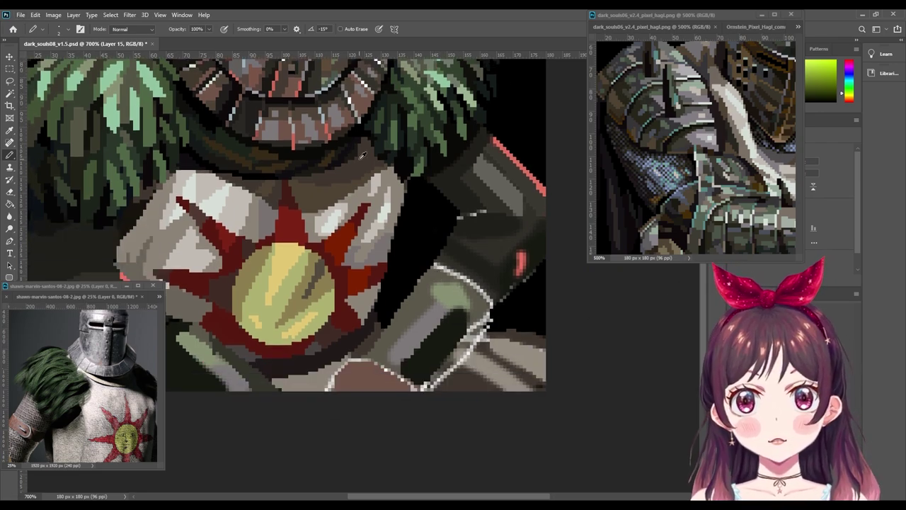
{"action": "left_click", "coordinate": [350, 97], "text": "alt"}
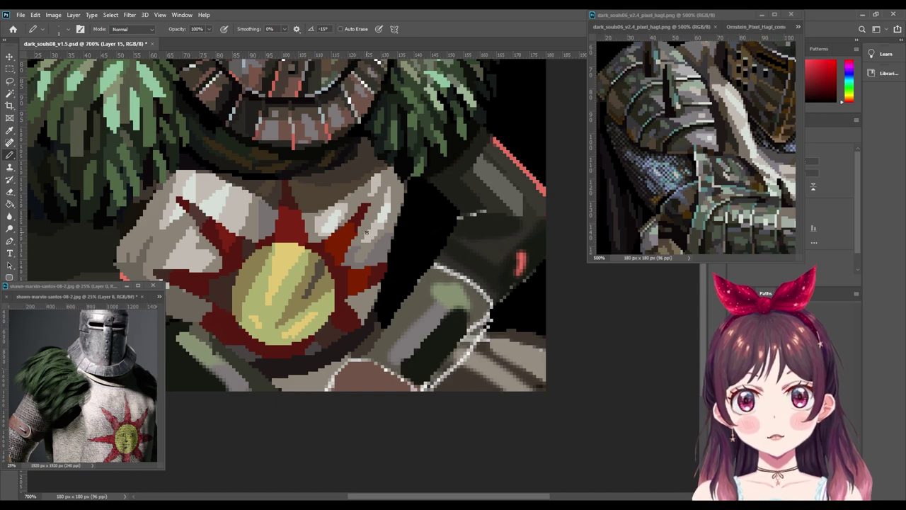
{"action": "left_click_drag", "start_coordinate": [372, 338], "coordinate": [441, 328]}
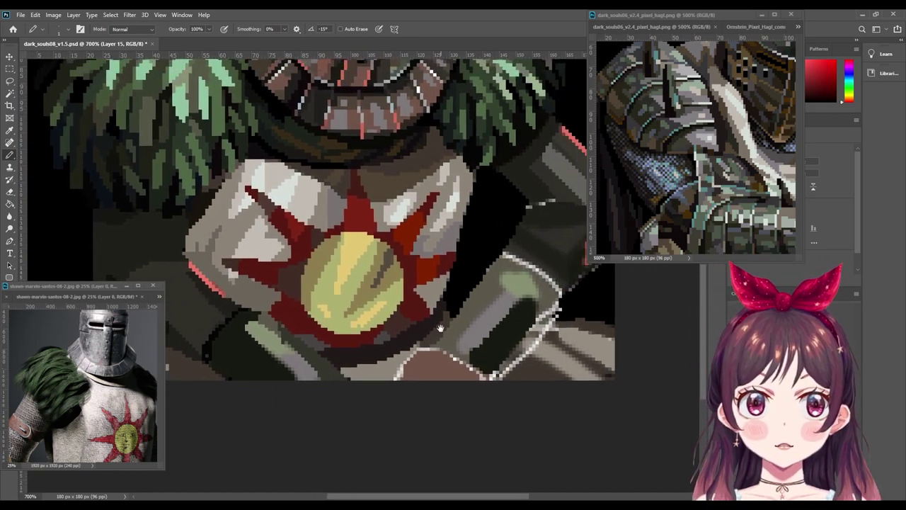
{"action": "left_click_drag", "start_coordinate": [680, 142], "coordinate": [701, 204]}
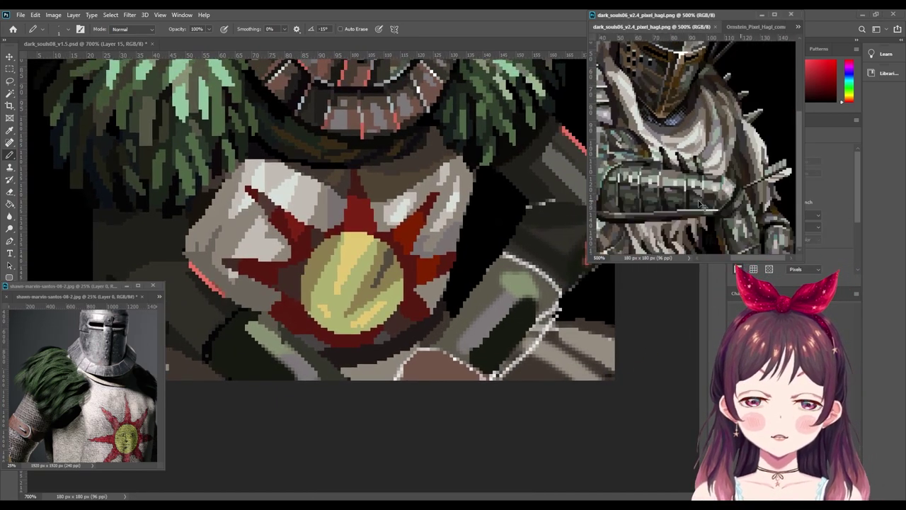
Step: Frame the sun emblem and dark left arm, sketching a thin white arc below the emblem
{"action": "scroll", "coordinate": [701, 204], "scroll_direction": "down", "scroll_amount": 2}
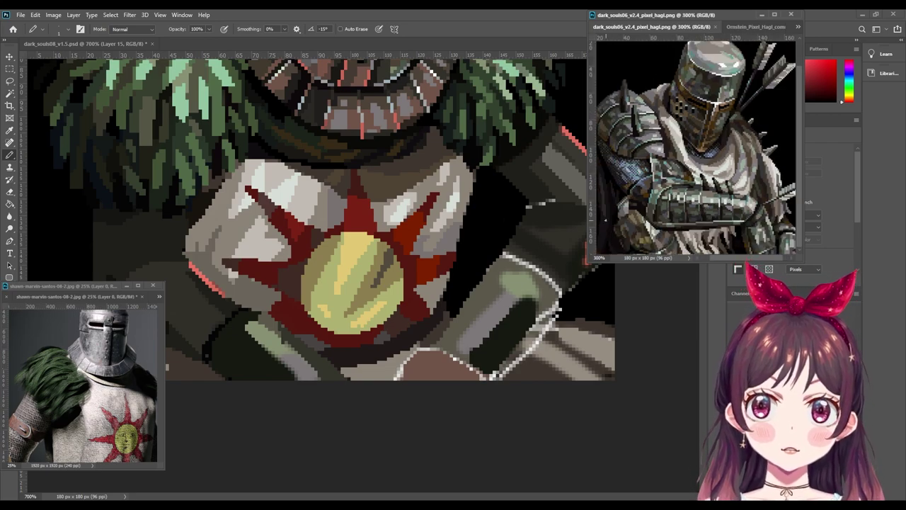
{"action": "left_click_drag", "start_coordinate": [345, 232], "coordinate": [488, 253]}
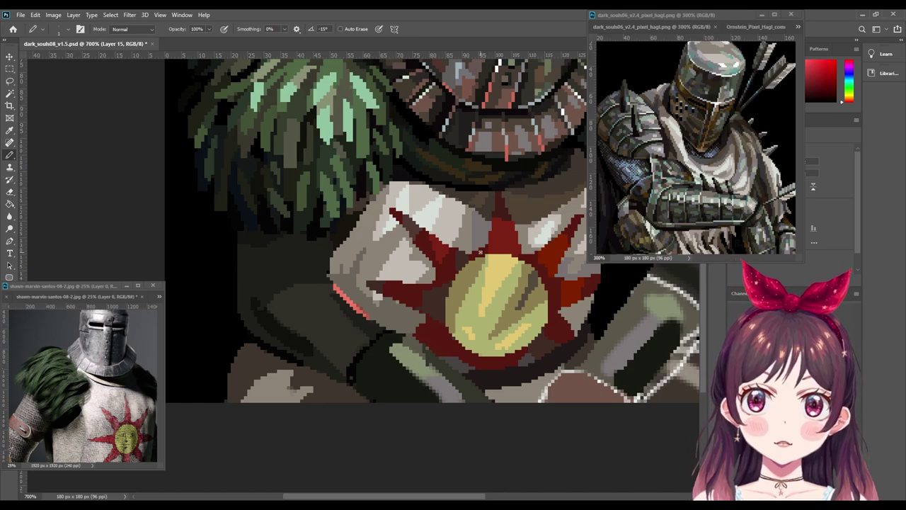
{"action": "scroll", "coordinate": [480, 252], "scroll_direction": "down", "scroll_amount": 1}
{"action": "scroll", "coordinate": [482, 254], "scroll_direction": "down", "scroll_amount": 1}
{"action": "scroll", "coordinate": [486, 259], "scroll_direction": "down", "scroll_amount": 1}
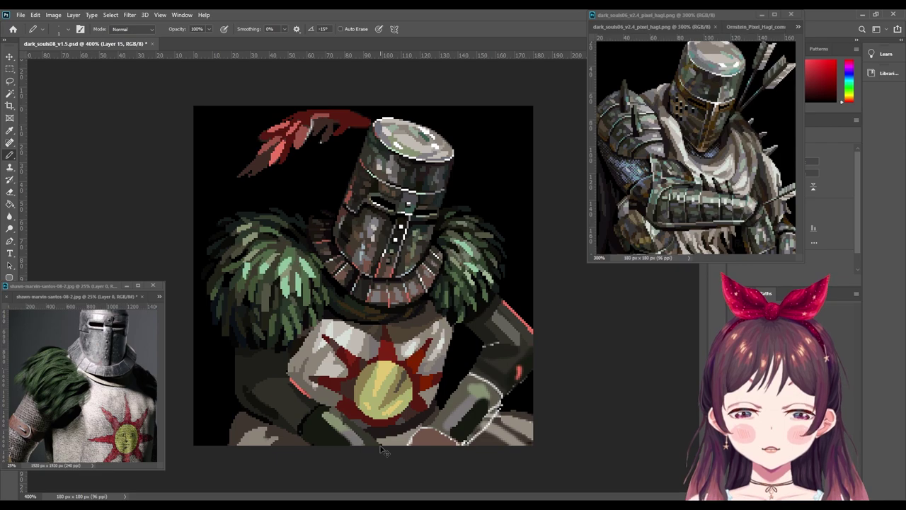
{"action": "scroll", "coordinate": [303, 427], "scroll_direction": "up", "scroll_amount": 1}
{"action": "scroll", "coordinate": [334, 371], "scroll_direction": "up", "scroll_amount": 1}
{"action": "left_click_drag", "start_coordinate": [334, 370], "coordinate": [335, 312]}
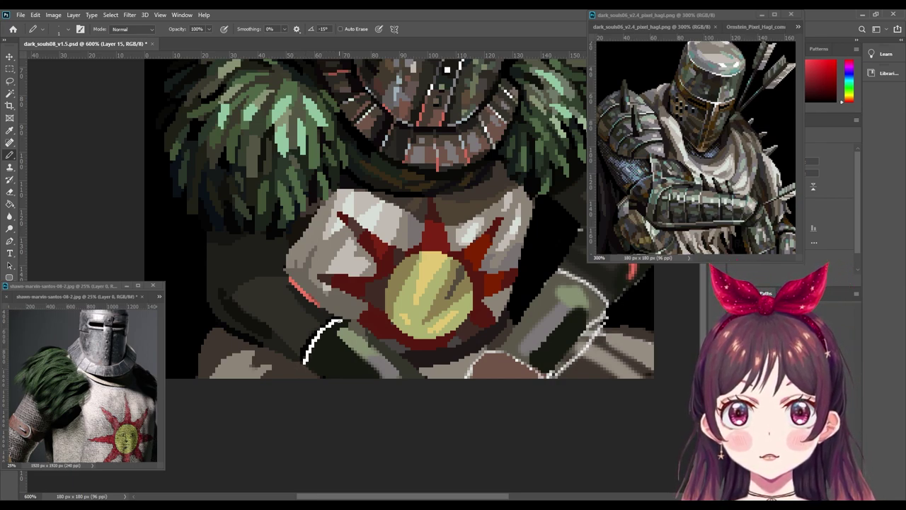
Step: Zoom in on the white arc and join its diagonal stroke into one continuous curve
{"action": "key", "text": "ctrl+plus"}
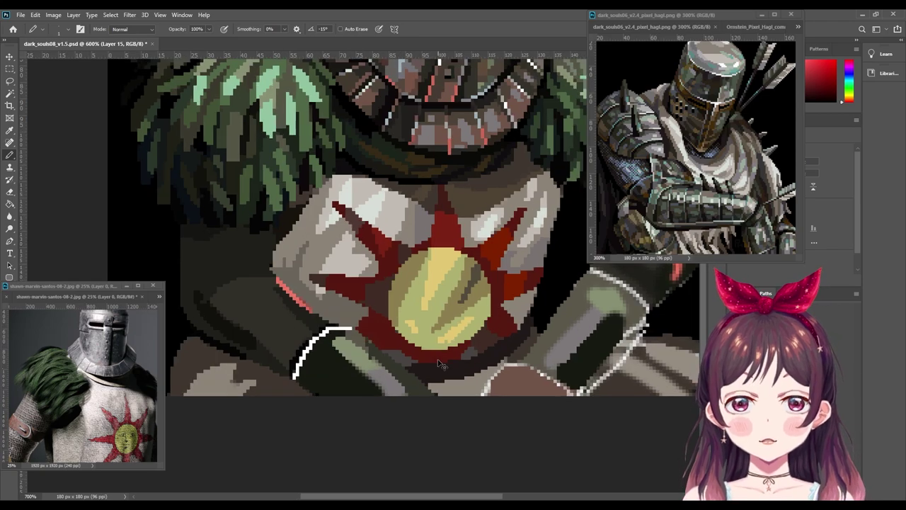
{"action": "key", "text": "ctrl+plus"}
{"action": "key", "text": "ctrl+plus"}
{"action": "left_click_drag", "start_coordinate": [398, 376], "coordinate": [495, 251]}
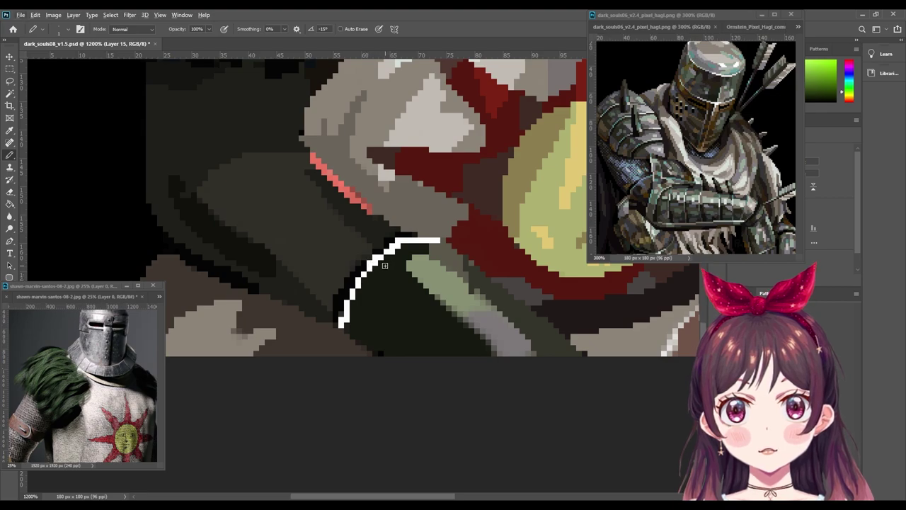
{"action": "left_click", "coordinate": [400, 239], "text": "alt"}
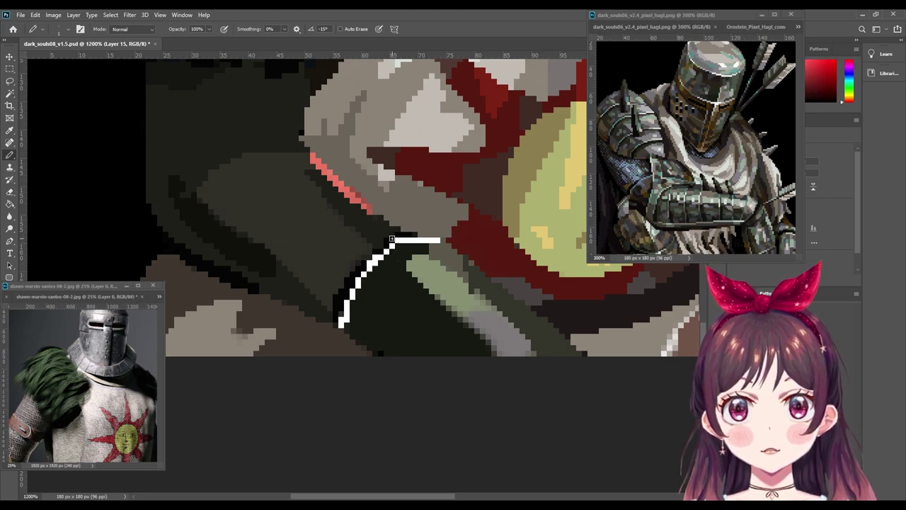
{"action": "left_click_drag", "start_coordinate": [393, 245], "coordinate": [406, 241]}
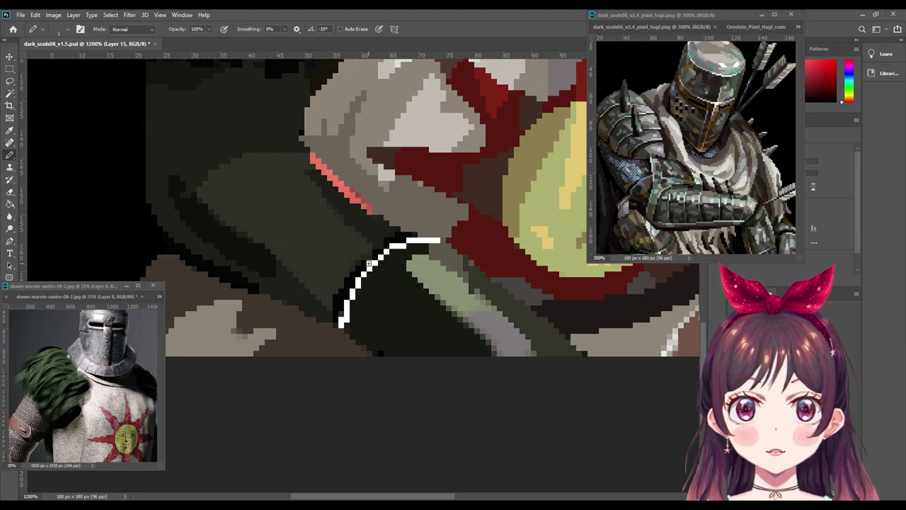
{"action": "left_click", "coordinate": [381, 257], "text": "alt"}
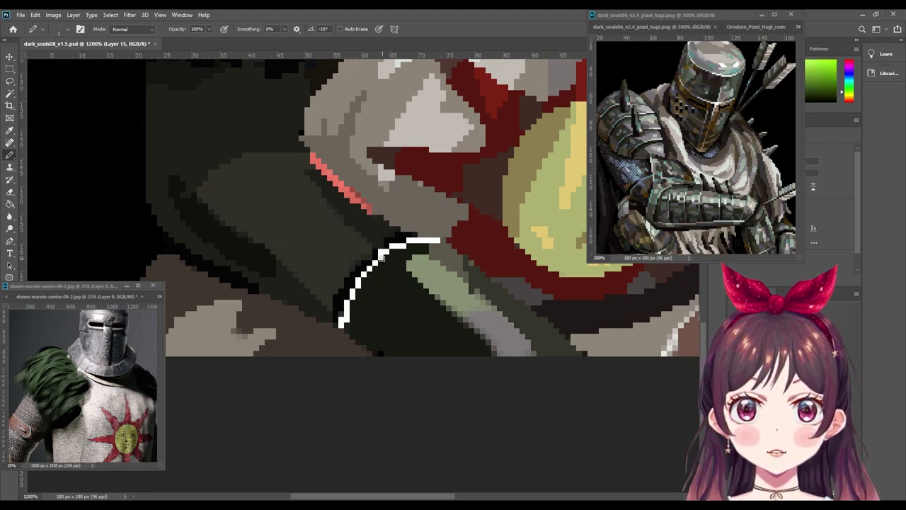
{"action": "left_click", "coordinate": [374, 258], "text": "alt"}
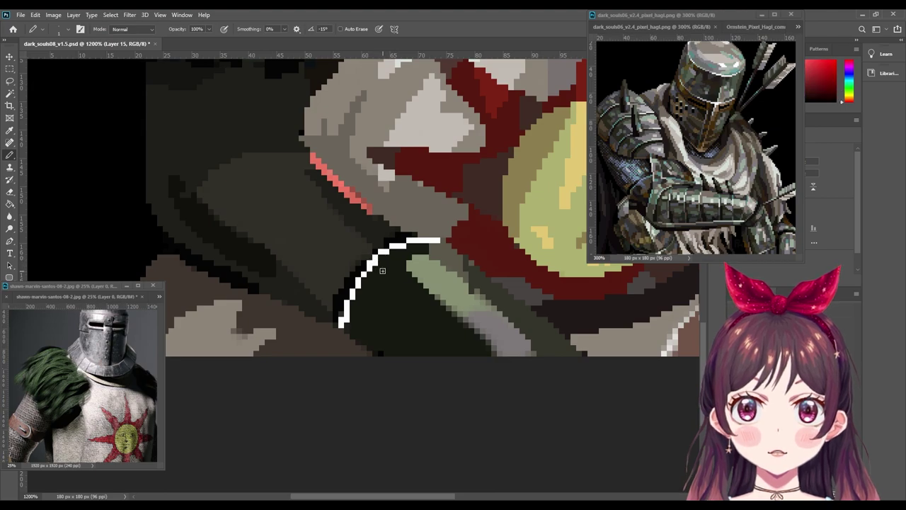
Step: Swap foreground and background colours and reframe the view around the arc and emblem
{"action": "key", "text": "x"}
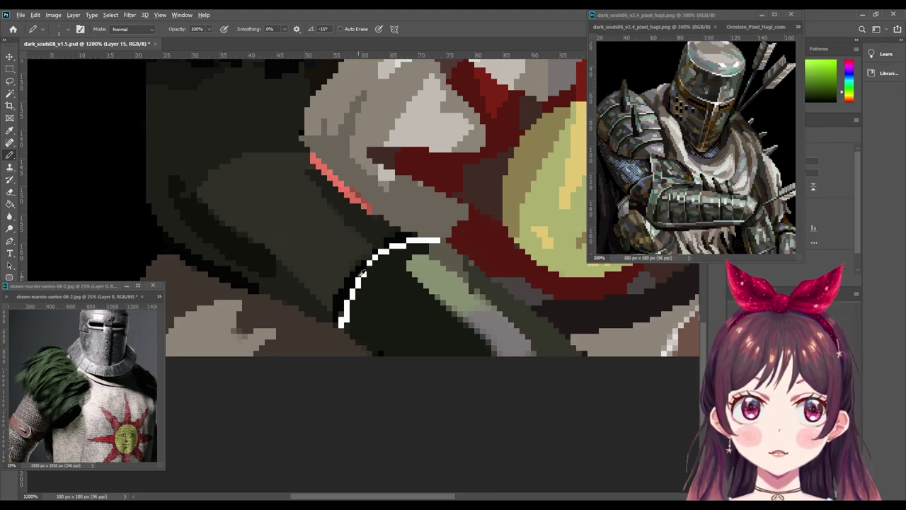
{"action": "key", "text": "x"}
{"action": "left_click_drag", "start_coordinate": [413, 330], "coordinate": [404, 294]}
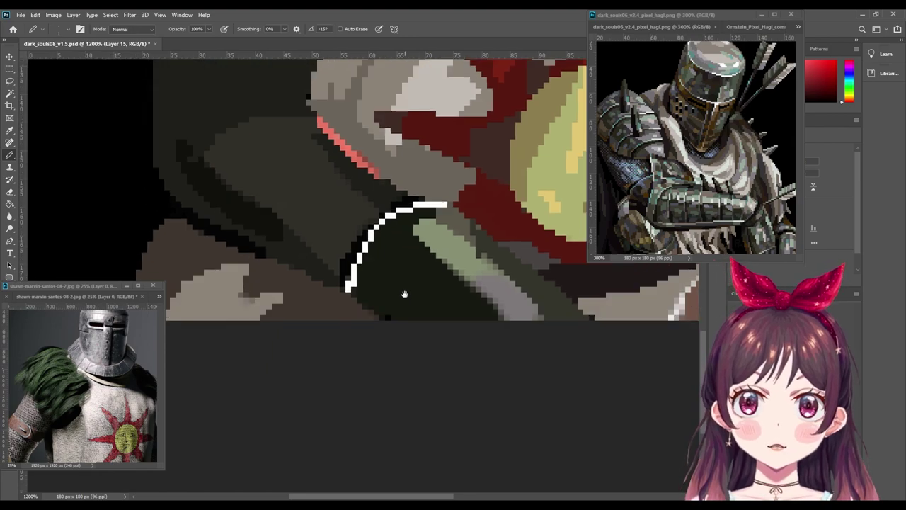
{"action": "key", "text": "x"}
{"action": "key", "text": "x"}
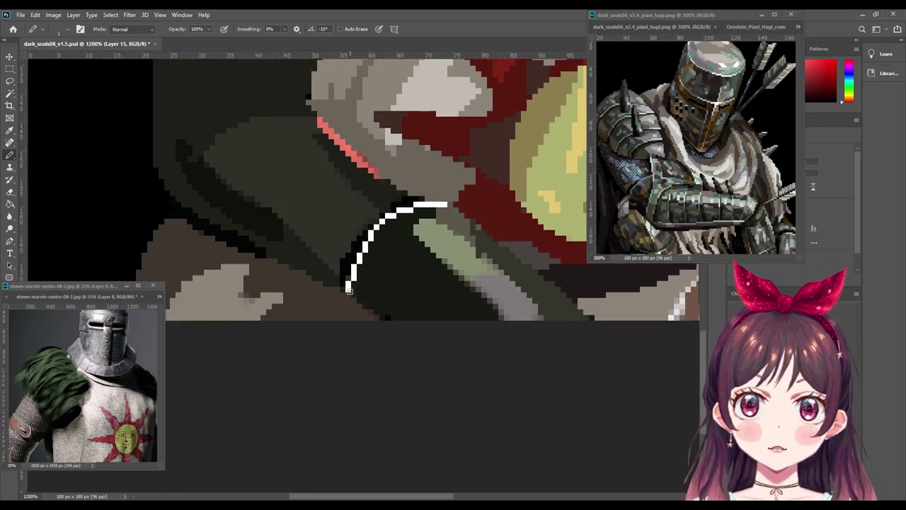
{"action": "mouse_move", "coordinate": [495, 274]}
{"action": "left_mouse_down"}
{"action": "mouse_move", "coordinate": [490, 307]}
{"action": "mouse_move", "coordinate": [457, 324]}
{"action": "left_mouse_up"}
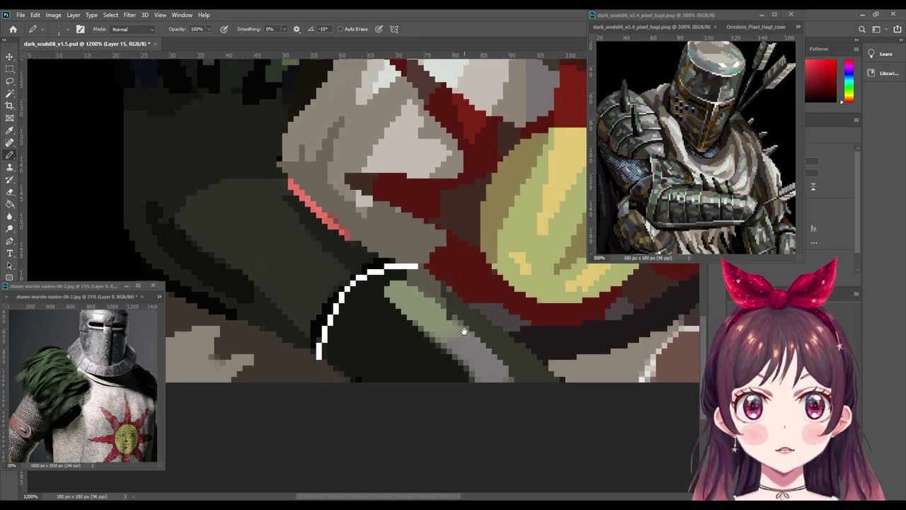
{"action": "mouse_move", "coordinate": [353, 266]}
{"action": "left_mouse_down"}
{"action": "mouse_move", "coordinate": [399, 341]}
{"action": "mouse_move", "coordinate": [396, 291]}
{"action": "mouse_move", "coordinate": [296, 294]}
{"action": "left_mouse_up"}
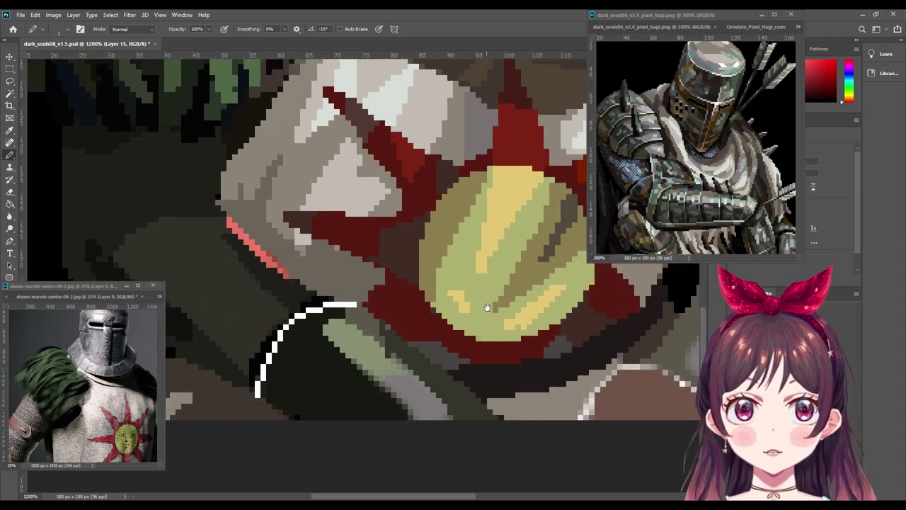
{"action": "mouse_move", "coordinate": [489, 301]}
{"action": "left_mouse_down"}
{"action": "mouse_move", "coordinate": [514, 256]}
{"action": "mouse_move", "coordinate": [516, 265]}
{"action": "left_mouse_up"}
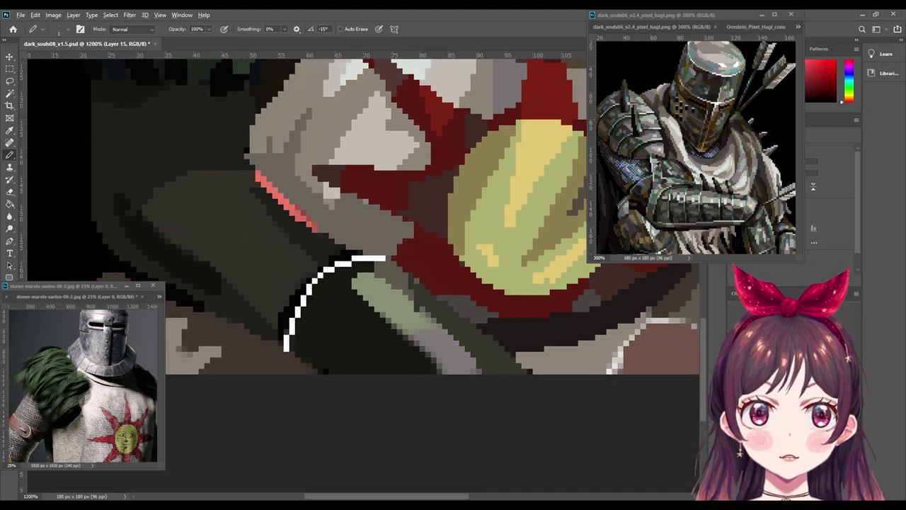
Step: Bucket-fill the arc's top segment grey, then recolour the arc pixels with a reference cyan
{"action": "key", "text": "g"}
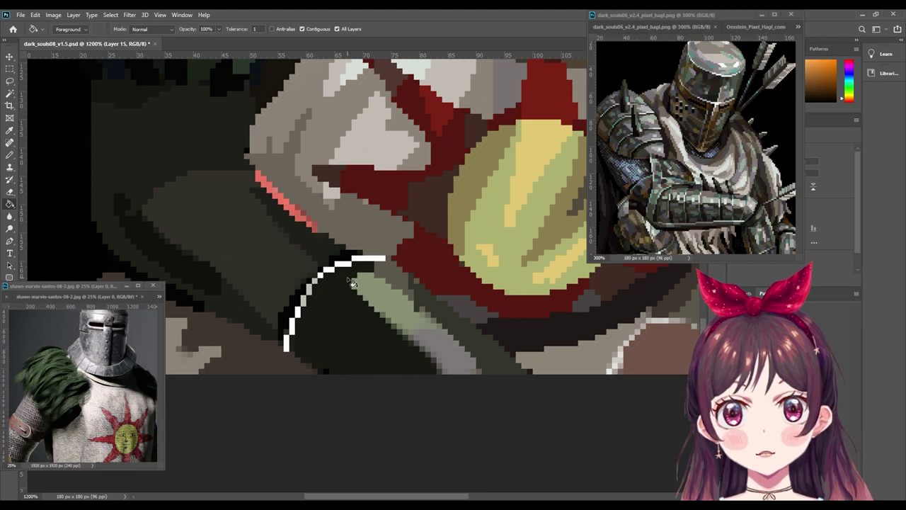
{"action": "left_click", "coordinate": [366, 260]}
{"action": "key", "text": "b"}
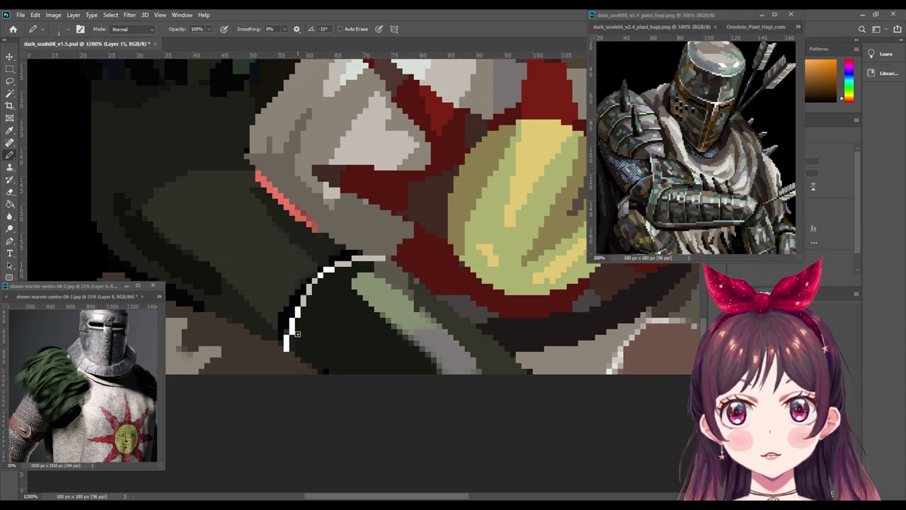
{"action": "key", "text": "space"}
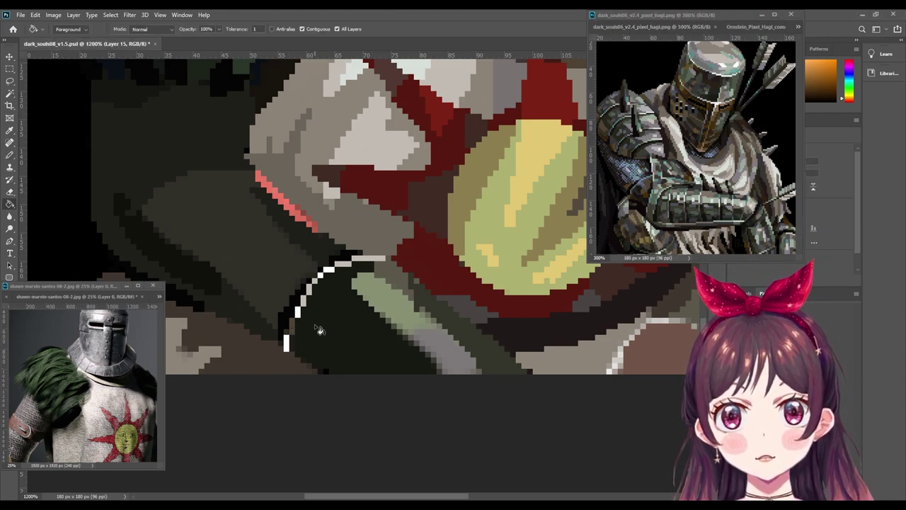
{"action": "left_click", "coordinate": [656, 187], "text": "alt"}
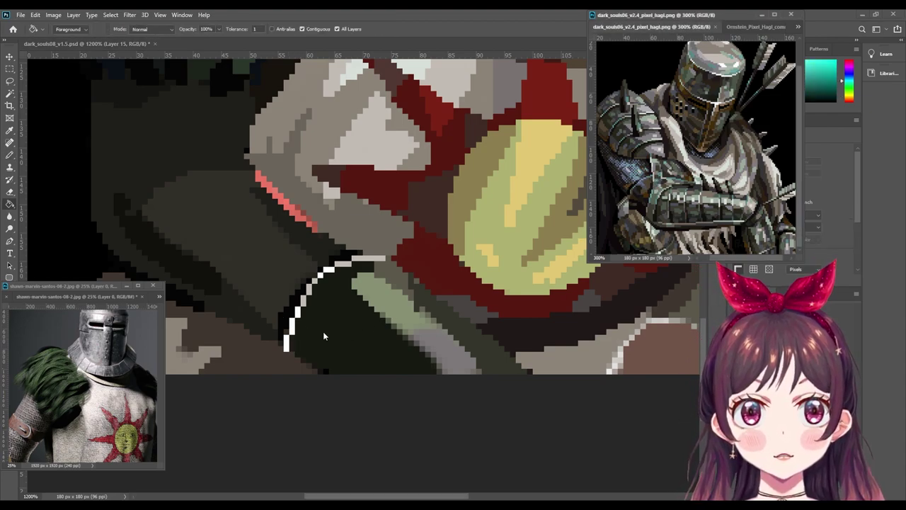
{"action": "left_click", "coordinate": [292, 326]}
{"action": "left_click", "coordinate": [288, 345]}
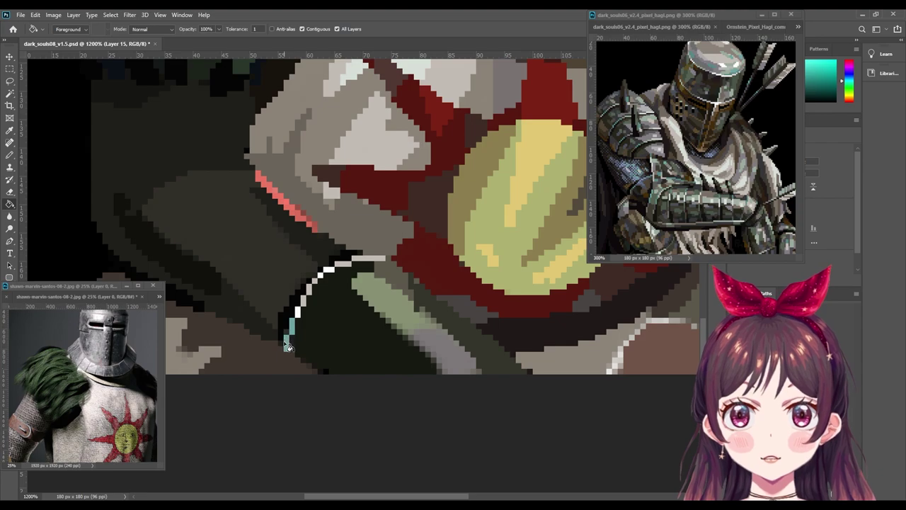
{"action": "left_click", "coordinate": [385, 260]}
{"action": "left_click_drag", "start_coordinate": [414, 185], "coordinate": [439, 301]}
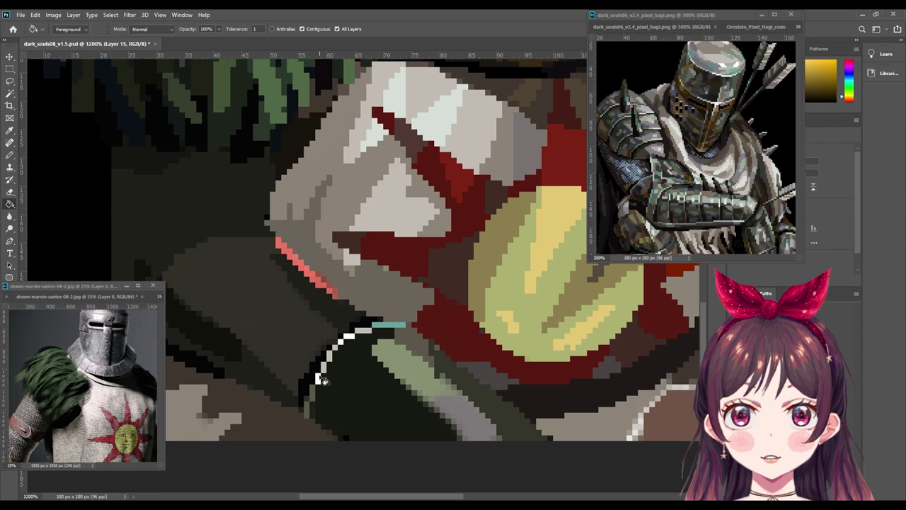
{"action": "key", "text": "b"}
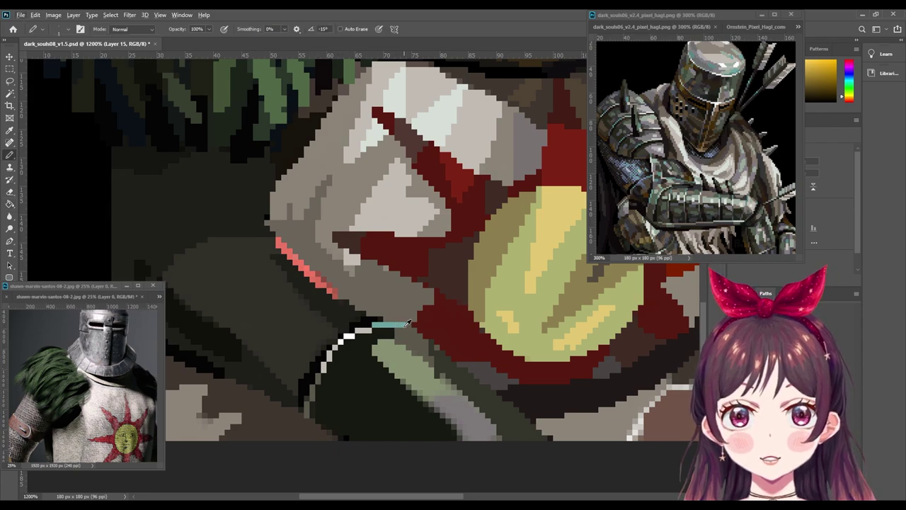
Step: Draw grey-green highlight strokes across the dark arm using a sampled green
{"action": "scroll", "coordinate": [433, 357], "scroll_direction": "down", "scroll_amount": 5}
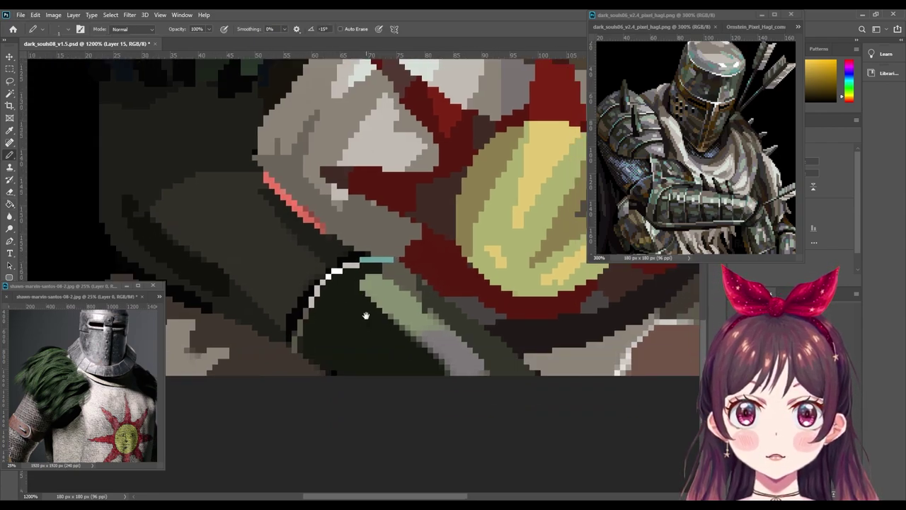
{"action": "left_click", "coordinate": [394, 304], "text": "alt"}
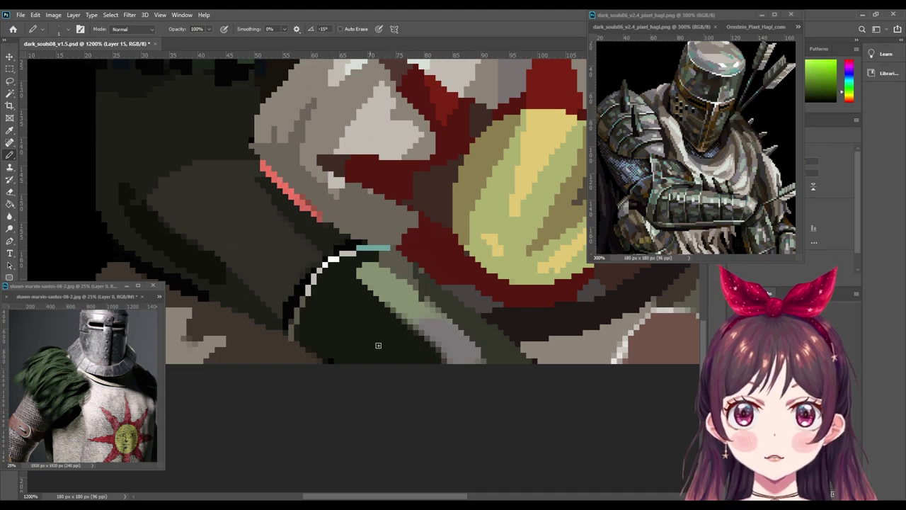
{"action": "left_click_drag", "start_coordinate": [315, 299], "coordinate": [349, 325]}
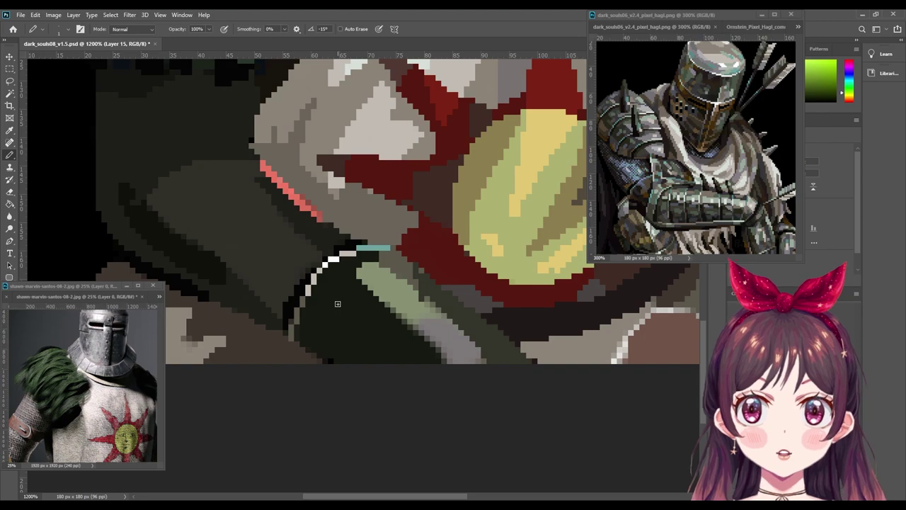
{"action": "mouse_move", "coordinate": [330, 308]}
{"action": "left_mouse_down"}
{"action": "mouse_move", "coordinate": [349, 290]}
{"action": "mouse_move", "coordinate": [343, 303]}
{"action": "mouse_move", "coordinate": [380, 327]}
{"action": "left_mouse_up"}
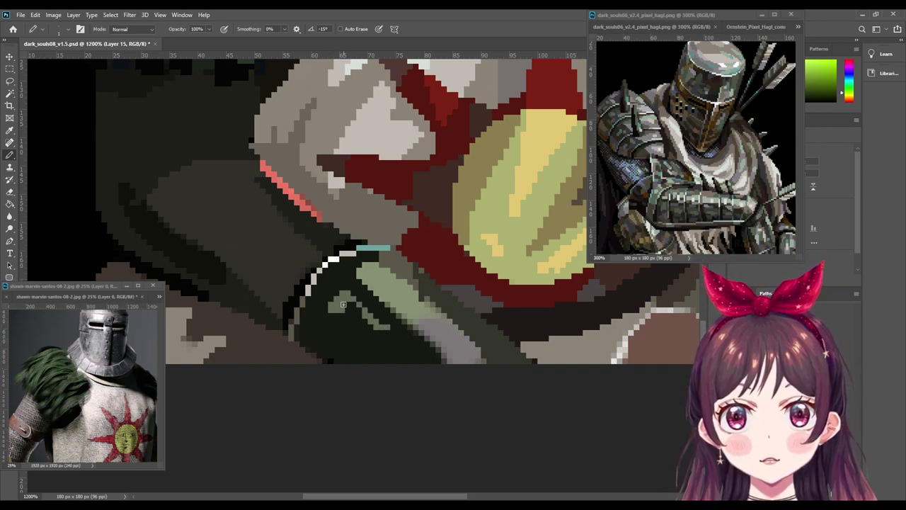
{"action": "left_click_drag", "start_coordinate": [341, 303], "coordinate": [382, 337]}
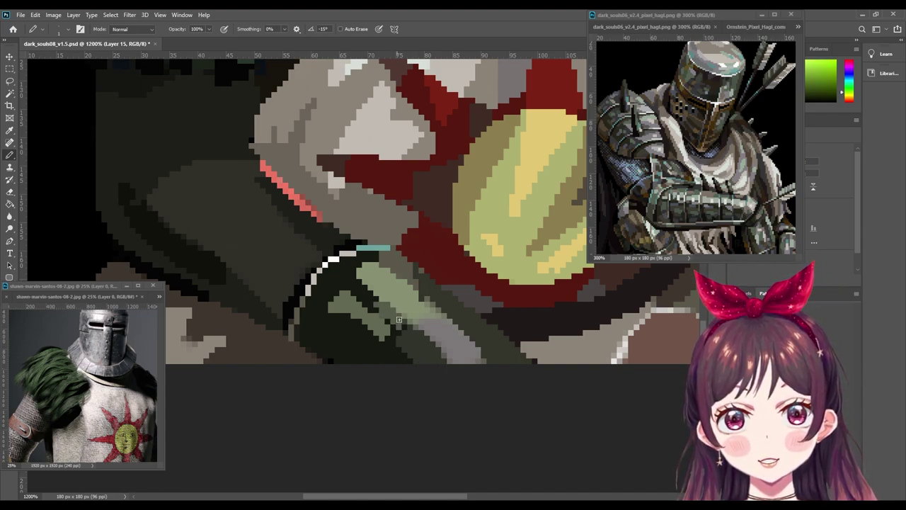
Step: Try olive-yellow, green and dark red before settling on yellow-orange as the painting colour
{"action": "scroll", "coordinate": [403, 311], "scroll_direction": "right", "scroll_amount": 1}
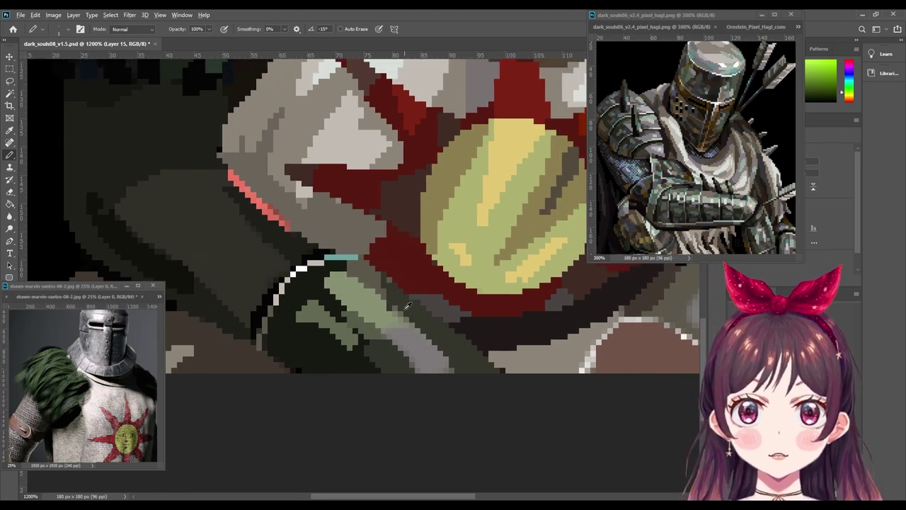
{"action": "left_click", "coordinate": [407, 306], "text": "alt"}
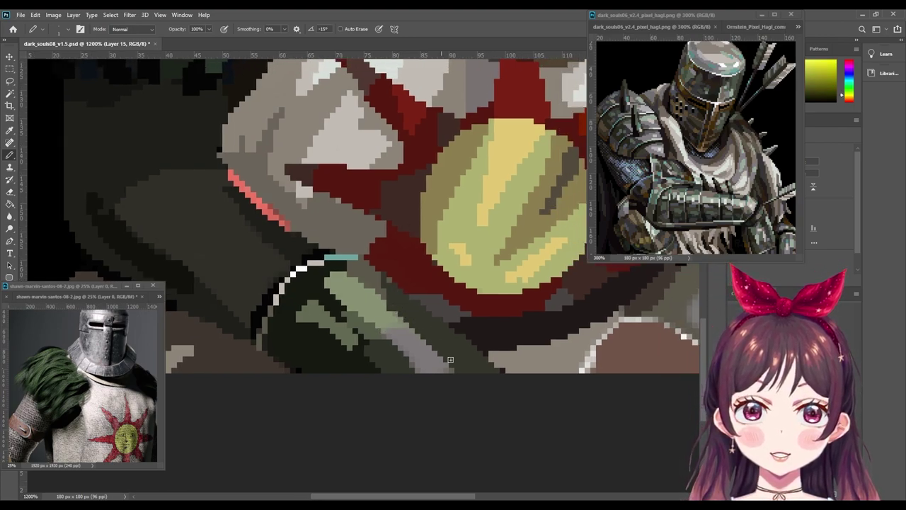
{"action": "left_click", "coordinate": [394, 343], "text": "alt"}
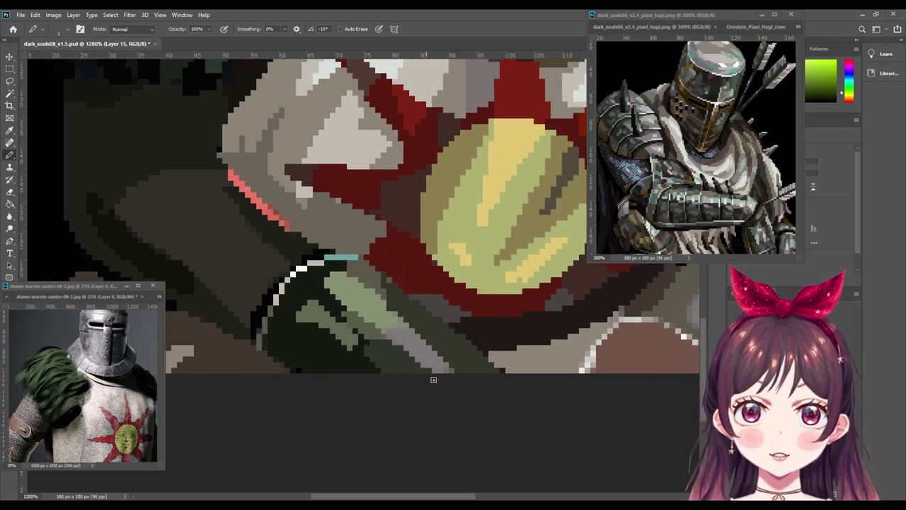
{"action": "left_click", "coordinate": [395, 334], "text": "alt"}
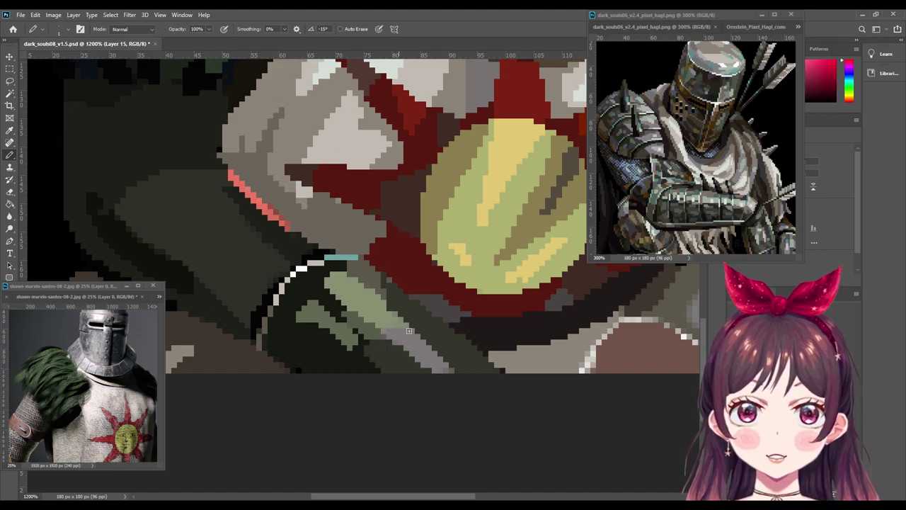
{"action": "left_click", "coordinate": [393, 316], "text": "alt"}
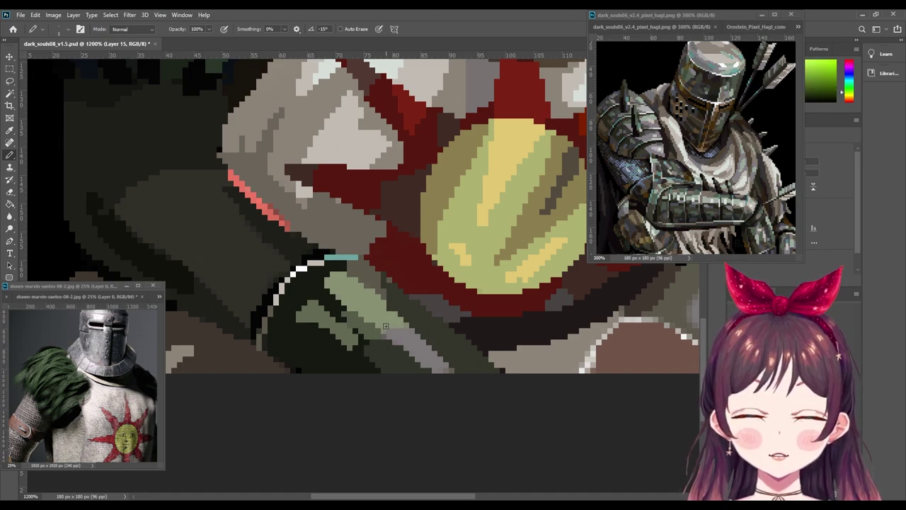
{"action": "left_click", "coordinate": [381, 282], "text": "alt"}
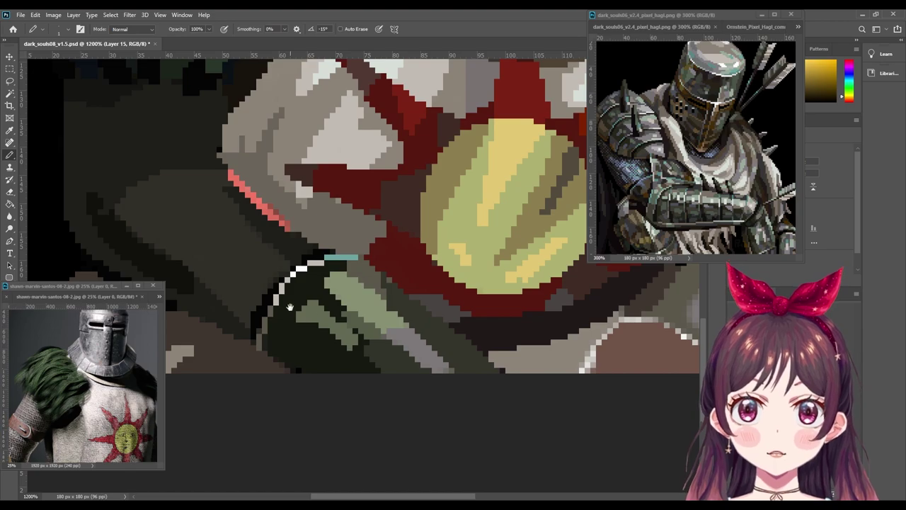
{"action": "left_click_drag", "start_coordinate": [290, 306], "coordinate": [409, 305]}
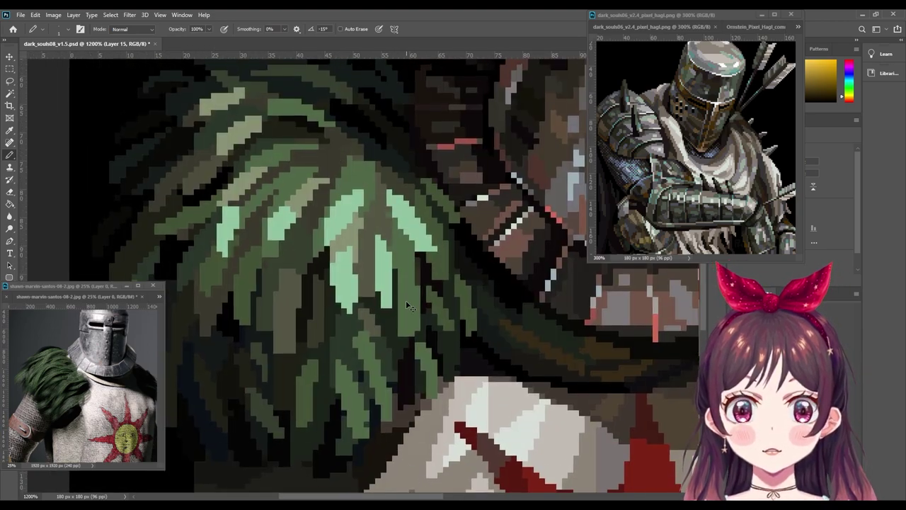
Step: Frame the helmet and emblem, sampling collar green and the emblem's orange-red edge
{"action": "scroll", "coordinate": [409, 306], "scroll_direction": "down", "scroll_amount": 3}
{"action": "left_click_drag", "start_coordinate": [416, 324], "coordinate": [323, 221]}
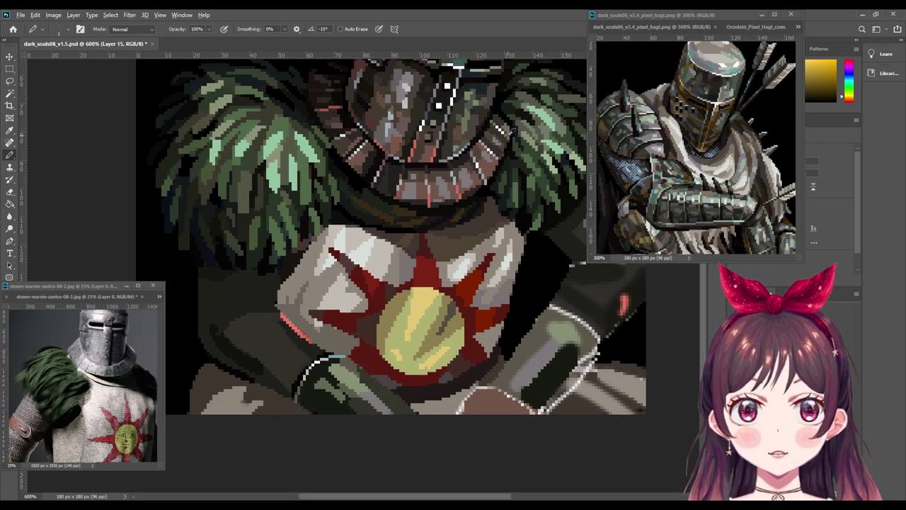
{"action": "left_click", "coordinate": [508, 132], "text": "alt"}
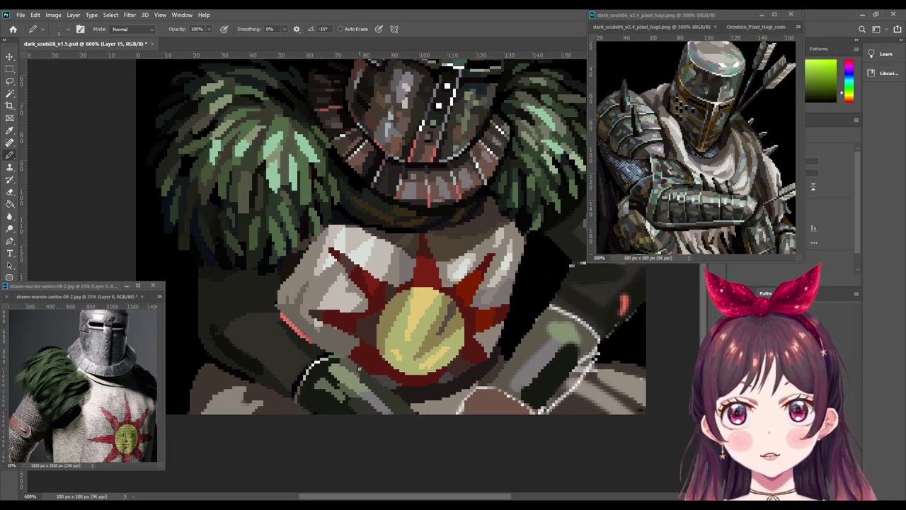
{"action": "left_click", "coordinate": [331, 343], "text": "alt"}
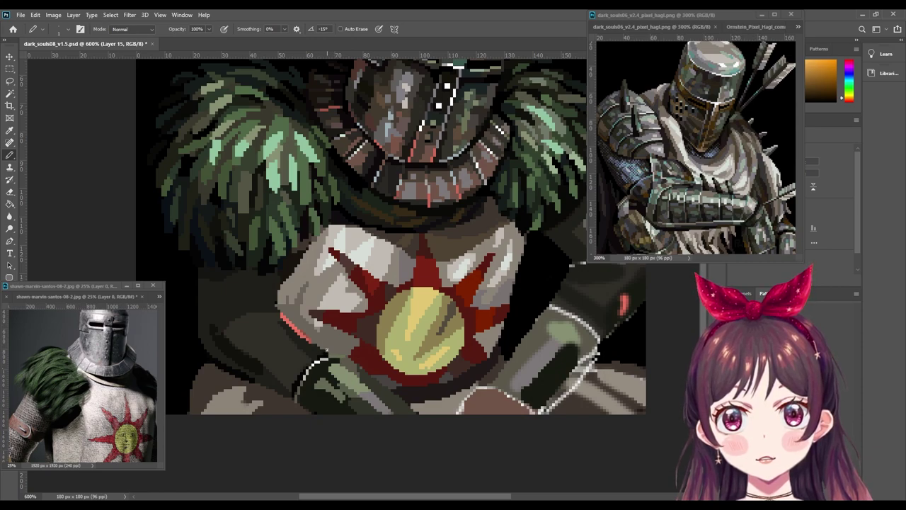
{"action": "left_click", "coordinate": [309, 334], "text": "alt"}
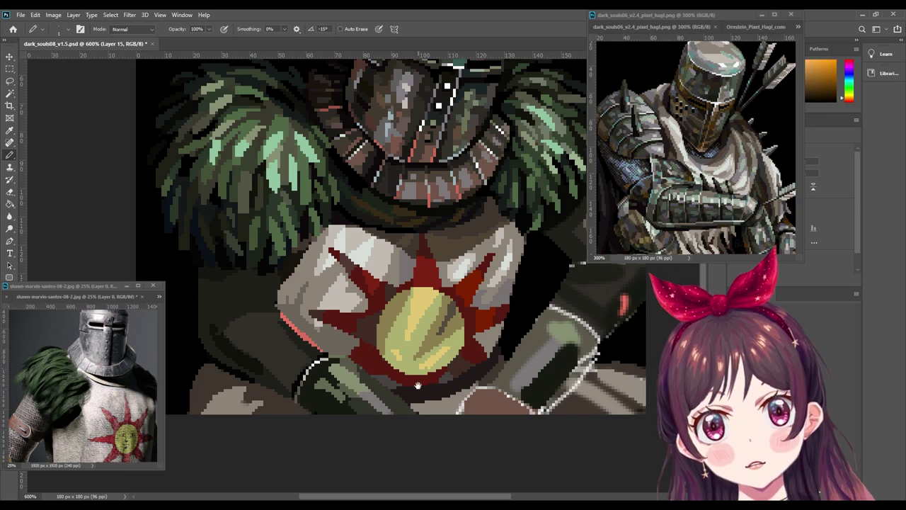
Step: Sample an orange-brown from the helmet, then a bright green from the reference
{"action": "left_click_drag", "start_coordinate": [392, 400], "coordinate": [398, 360]}
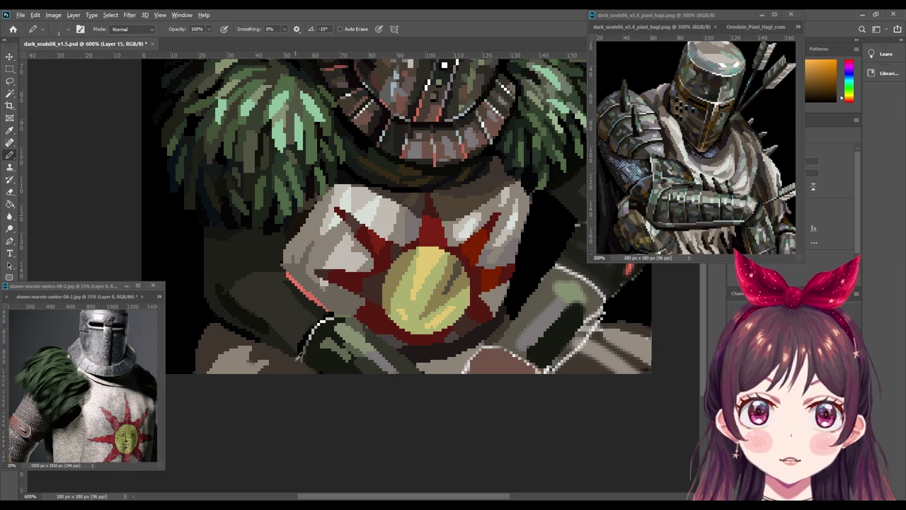
{"action": "left_click_drag", "start_coordinate": [315, 343], "coordinate": [315, 353]}
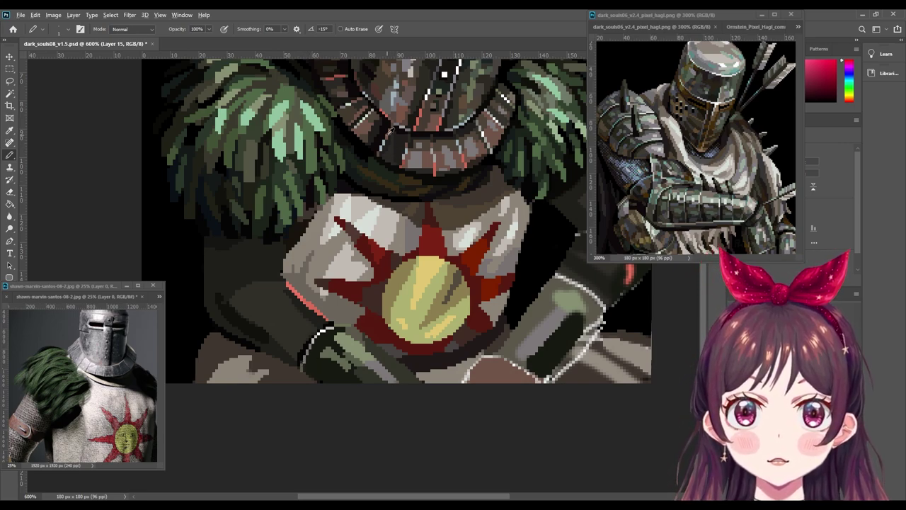
{"action": "left_click", "coordinate": [390, 134], "text": "alt"}
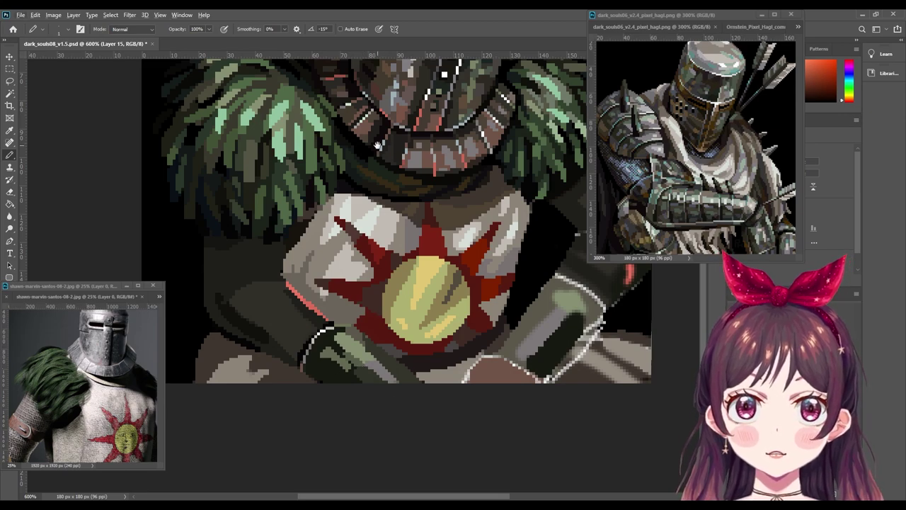
{"action": "mouse_move", "coordinate": [372, 166]}
{"action": "left_mouse_down"}
{"action": "mouse_move", "coordinate": [368, 244]}
{"action": "mouse_move", "coordinate": [370, 230]}
{"action": "left_mouse_up"}
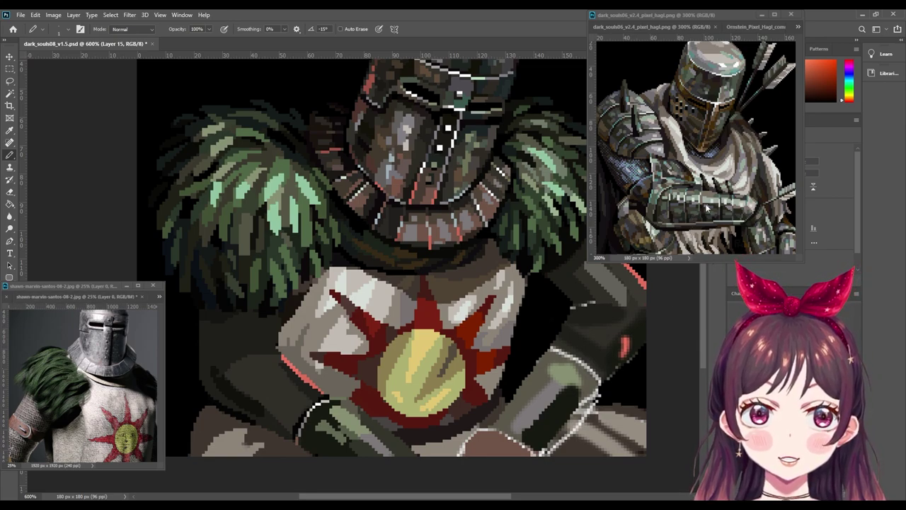
{"action": "left_click", "coordinate": [849, 82]}
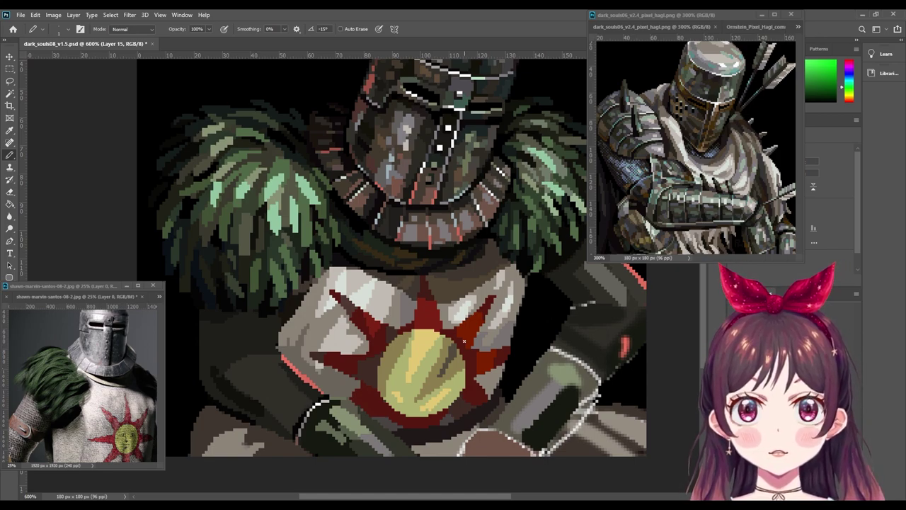
Step: Swap to the orange-red secondary colour and pick a magenta from the reference
{"action": "key", "text": "x"}
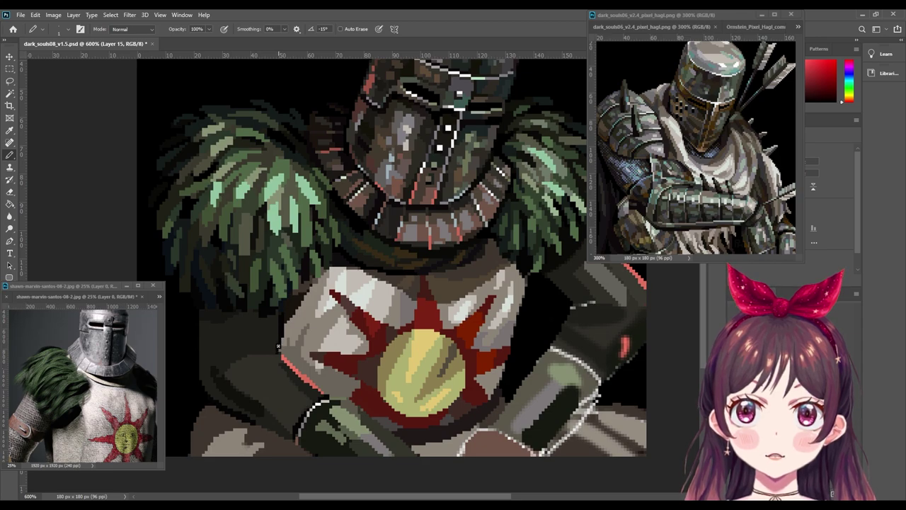
{"action": "mouse_move", "coordinate": [426, 377]}
{"action": "left_mouse_down"}
{"action": "mouse_move", "coordinate": [507, 356]}
{"action": "mouse_move", "coordinate": [481, 338]}
{"action": "left_mouse_up"}
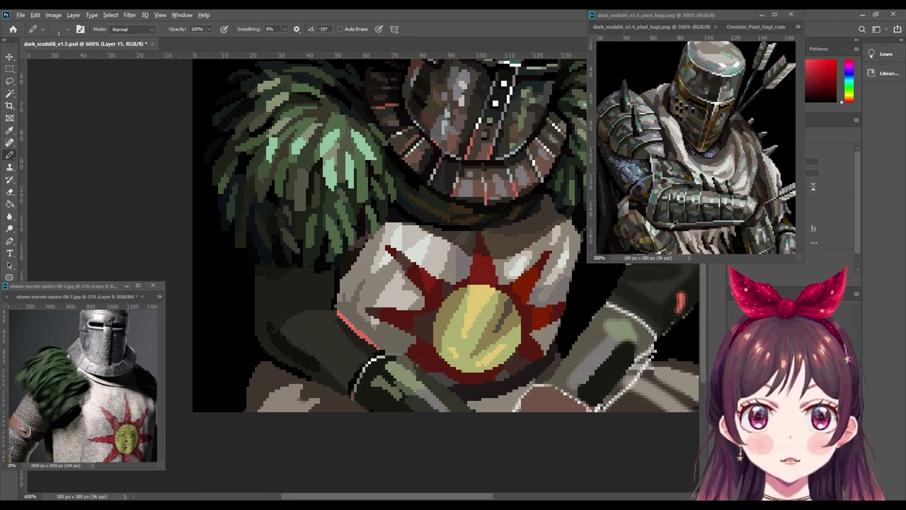
{"action": "left_click", "coordinate": [674, 224], "text": "alt"}
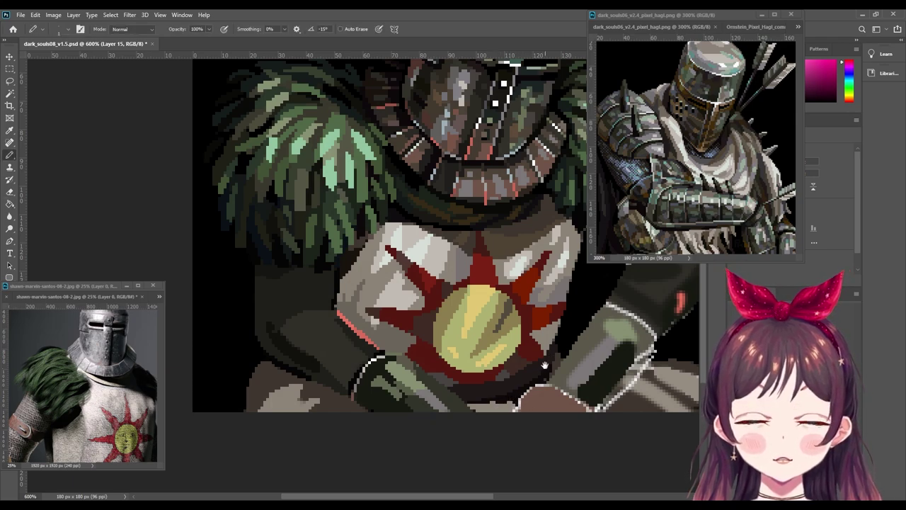
Step: Pick a yellow from the reference, then settle on crimson red from the portrait
{"action": "left_click_drag", "start_coordinate": [545, 364], "coordinate": [512, 359]}
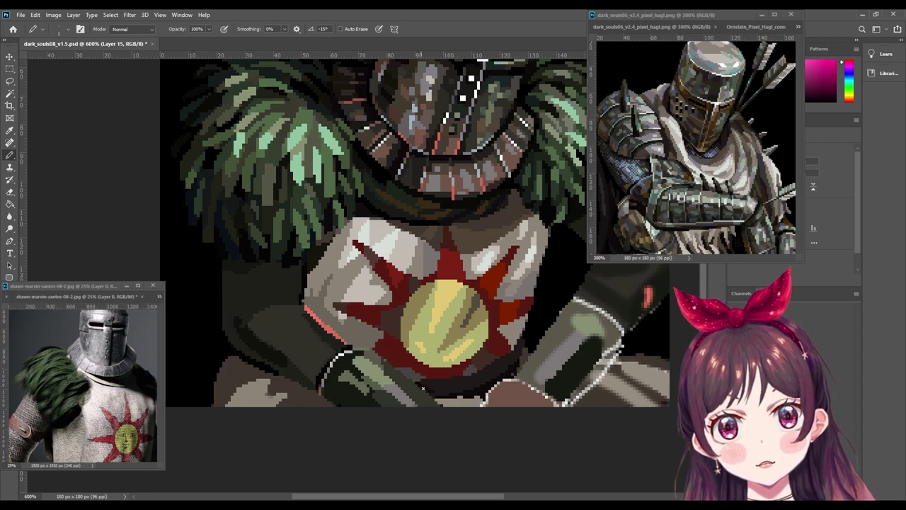
{"action": "left_click_drag", "start_coordinate": [423, 388], "coordinate": [428, 392]}
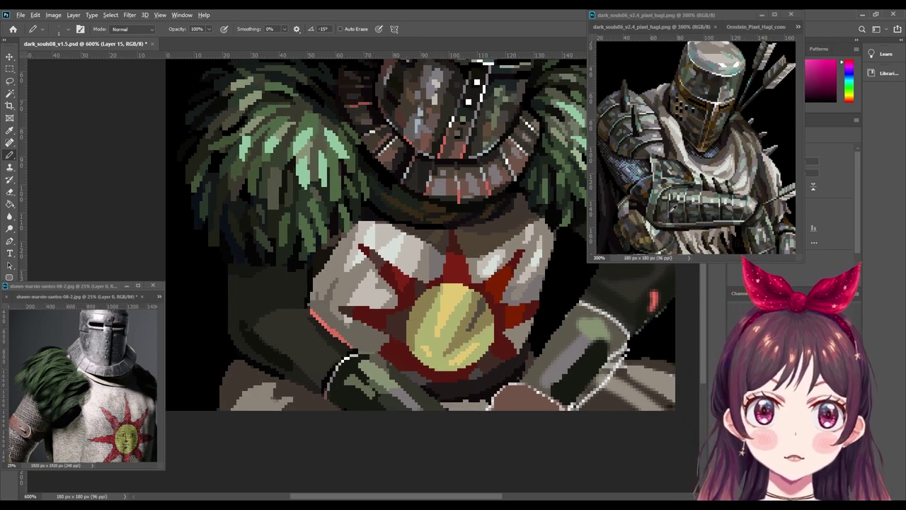
{"action": "left_click", "coordinate": [698, 78], "text": "alt"}
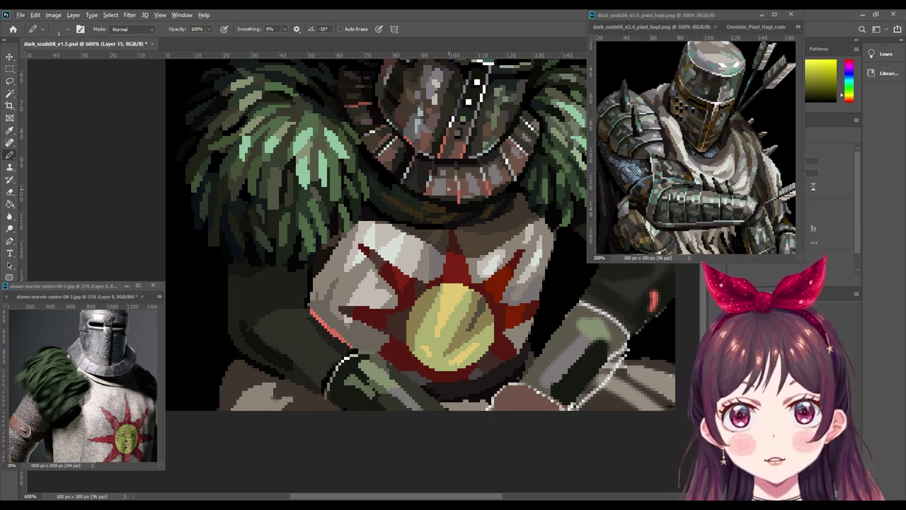
{"action": "left_click", "coordinate": [458, 193], "text": "alt"}
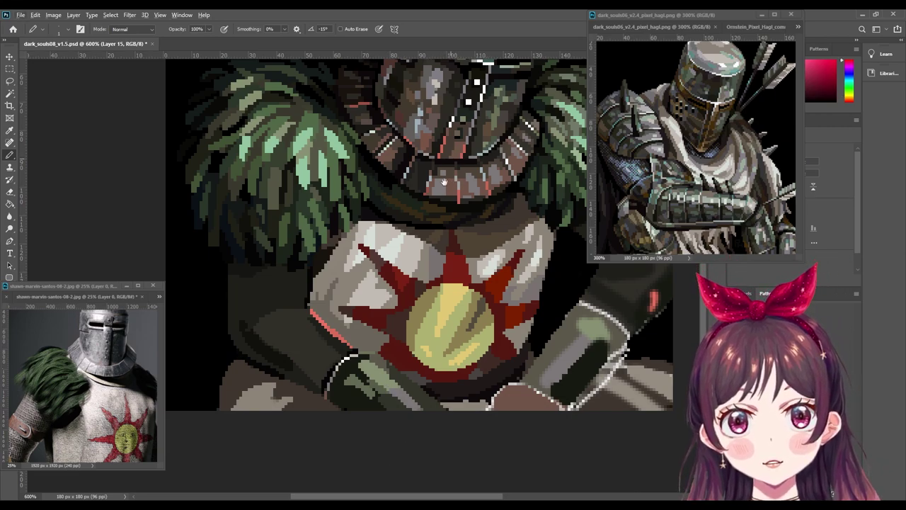
{"action": "left_click_drag", "start_coordinate": [461, 205], "coordinate": [453, 292]}
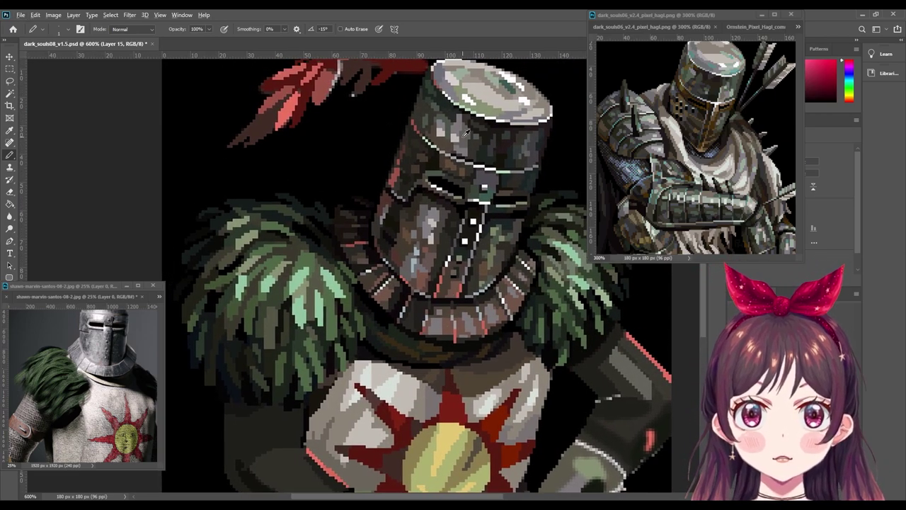
Step: Sample helmet, magenta and gauntlet-green tones, settling on a golden-brown foreground colour
{"action": "left_click", "coordinate": [460, 136], "text": "alt"}
{"action": "left_click_drag", "start_coordinate": [447, 348], "coordinate": [433, 171]}
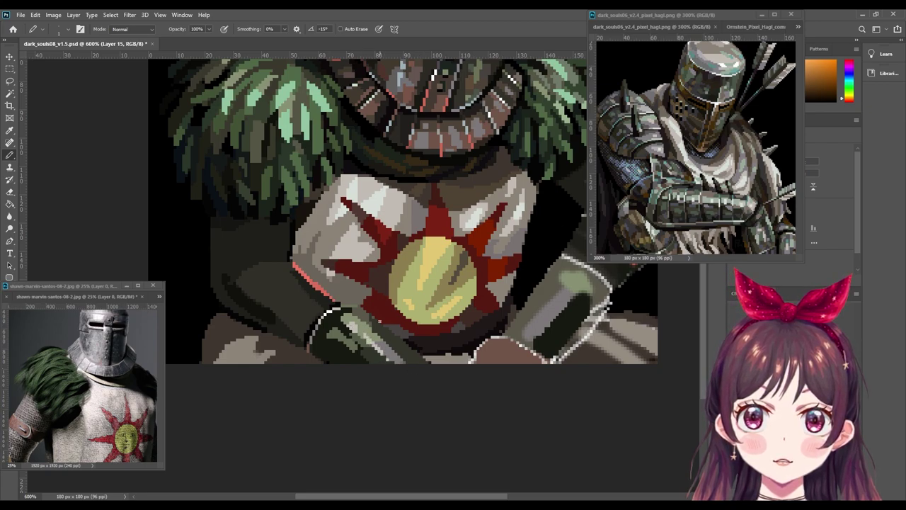
{"action": "left_click", "coordinate": [352, 334], "text": "alt"}
{"action": "left_click", "coordinate": [399, 345], "text": "alt"}
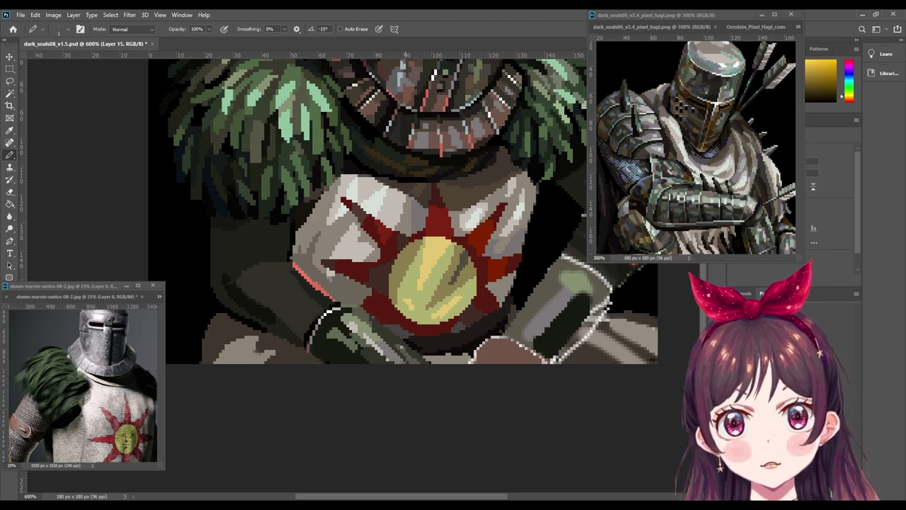
{"action": "left_click", "coordinate": [413, 338], "text": "alt"}
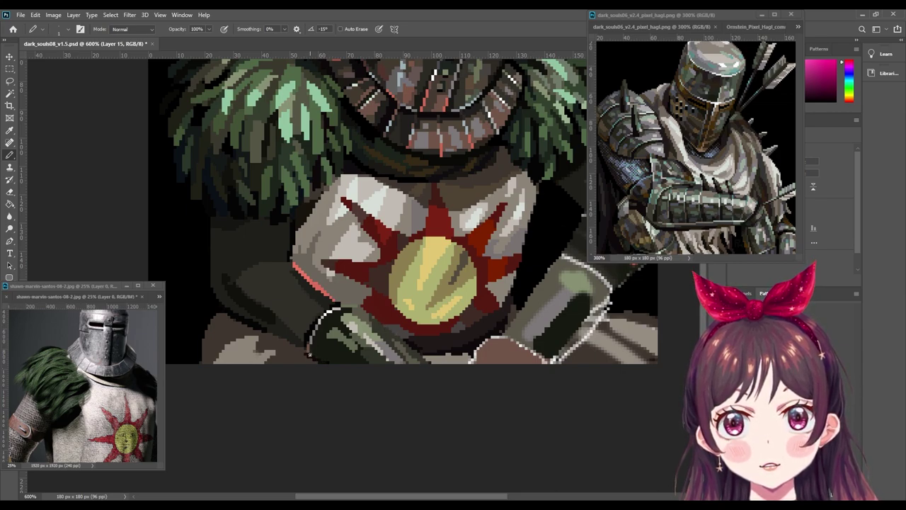
{"action": "left_click", "coordinate": [323, 344], "text": "alt"}
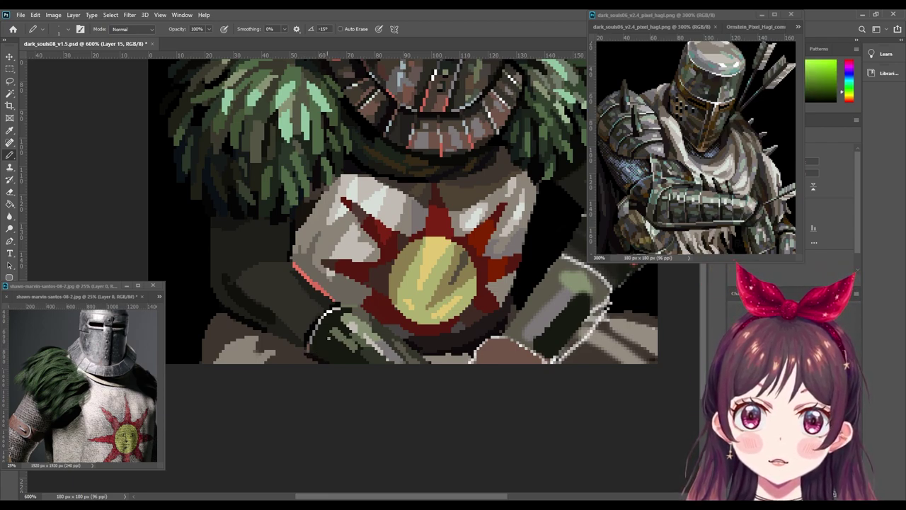
{"action": "left_click", "coordinate": [400, 351], "text": "alt"}
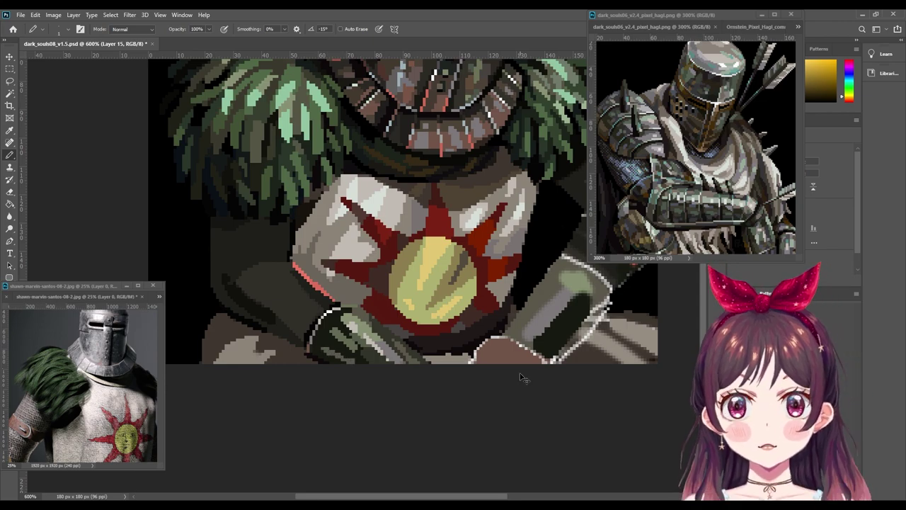
{"action": "scroll", "coordinate": [519, 371], "scroll_direction": "up", "scroll_amount": 3}
{"action": "scroll", "coordinate": [521, 375], "scroll_direction": "down", "scroll_amount": 2, "text": "alt"}
{"action": "scroll", "coordinate": [521, 379], "scroll_direction": "down", "scroll_amount": 2, "text": "alt"}
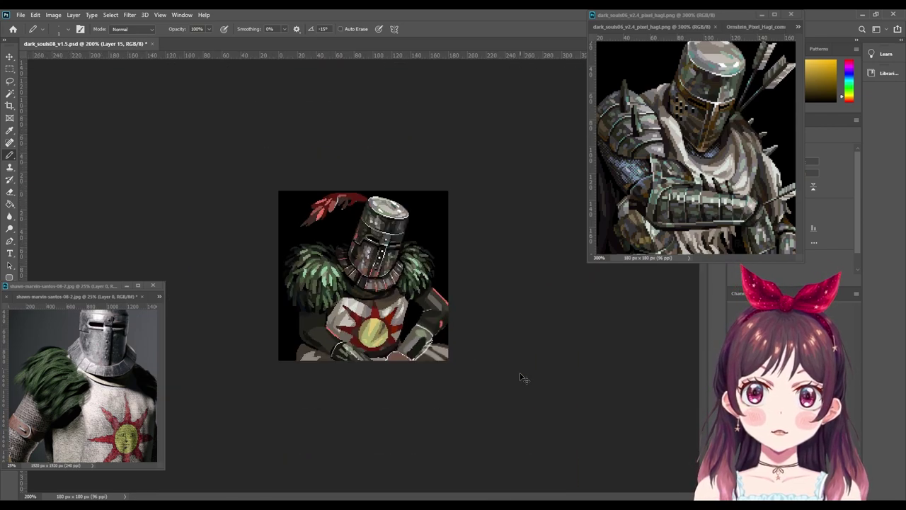
{"action": "scroll", "coordinate": [521, 379], "scroll_direction": "down", "scroll_amount": 1, "text": "alt"}
{"action": "scroll", "coordinate": [521, 379], "scroll_direction": "down", "scroll_amount": 1, "text": "alt"}
{"action": "scroll", "coordinate": [521, 378], "scroll_direction": "up", "scroll_amount": 1, "text": "alt"}
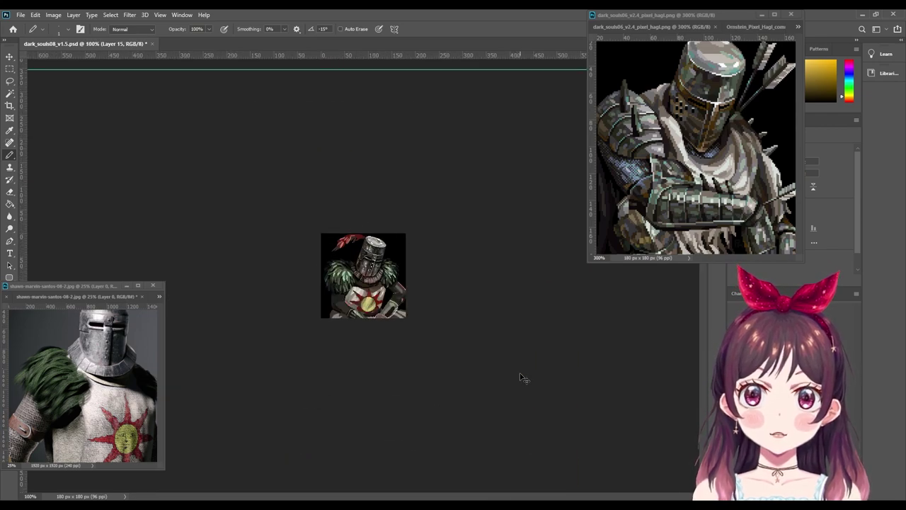
{"action": "key", "text": "ctrl+plus"}
{"action": "key", "text": "ctrl+plus"}
{"action": "key", "text": "ctrl+plus"}
{"action": "key", "text": "ctrl+plus"}
{"action": "key", "text": "ctrl+plus"}
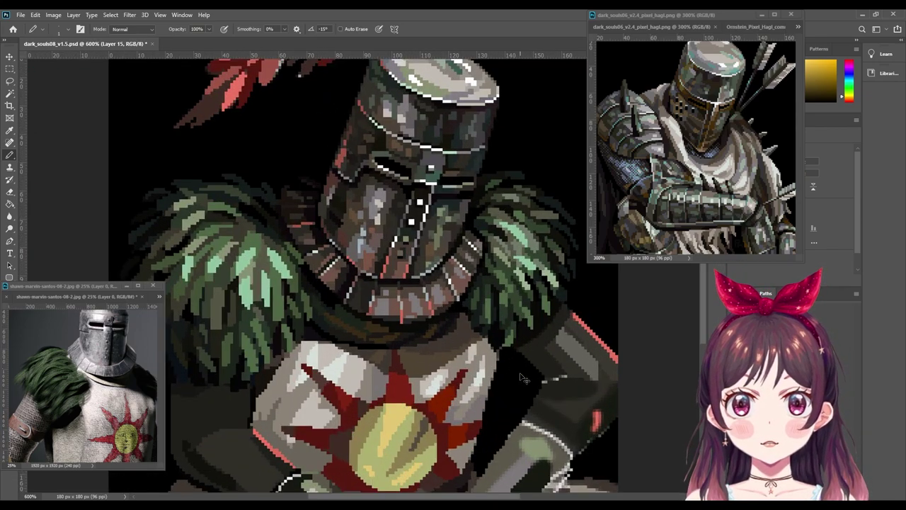
{"action": "mouse_move", "coordinate": [413, 360]}
{"action": "left_mouse_down"}
{"action": "mouse_move", "coordinate": [412, 277]}
{"action": "mouse_move", "coordinate": [431, 216]}
{"action": "mouse_move", "coordinate": [453, 231]}
{"action": "left_mouse_up"}
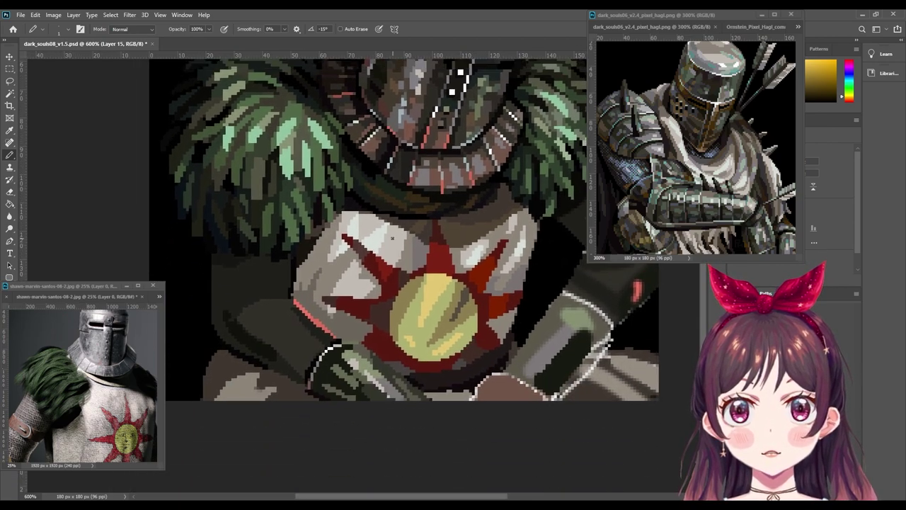
{"action": "left_click", "coordinate": [326, 139], "text": "alt"}
{"action": "key", "text": "g"}
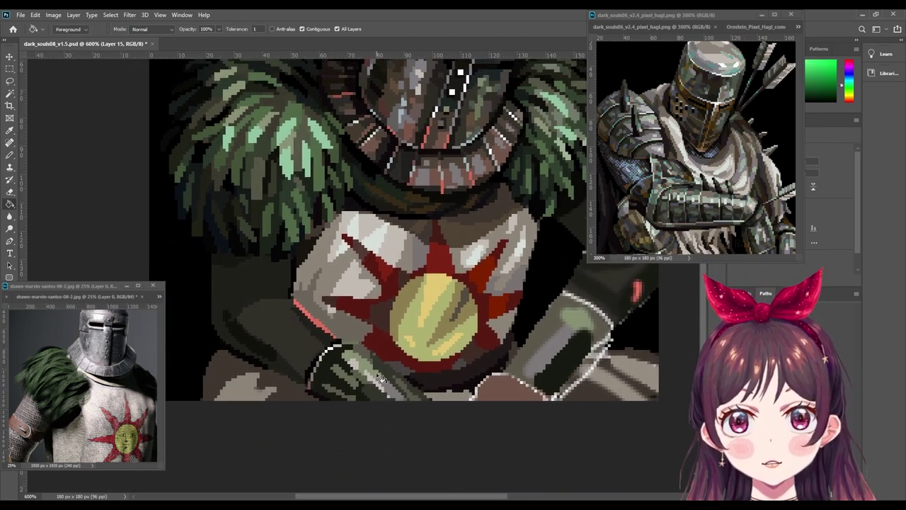
{"action": "left_click", "coordinate": [383, 379]}
{"action": "key", "text": "ctrl+z"}
{"action": "key", "text": "b"}
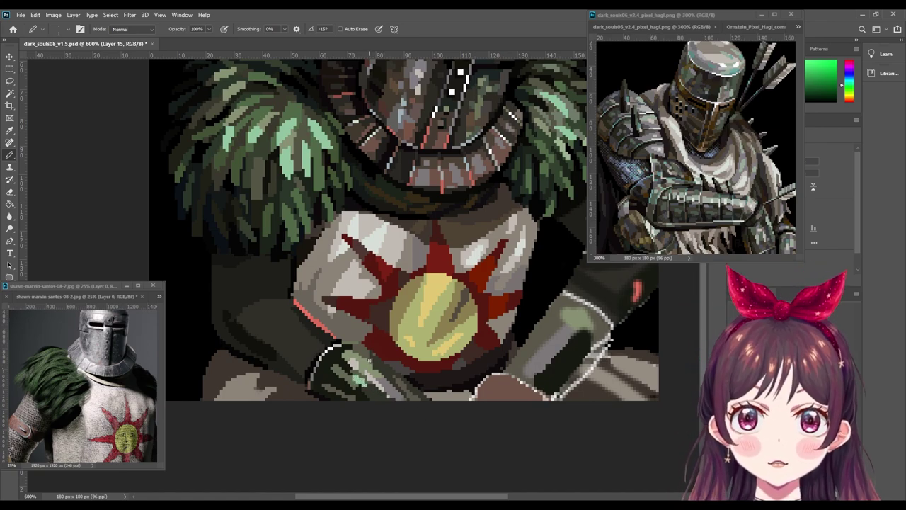
{"action": "key", "text": "x"}
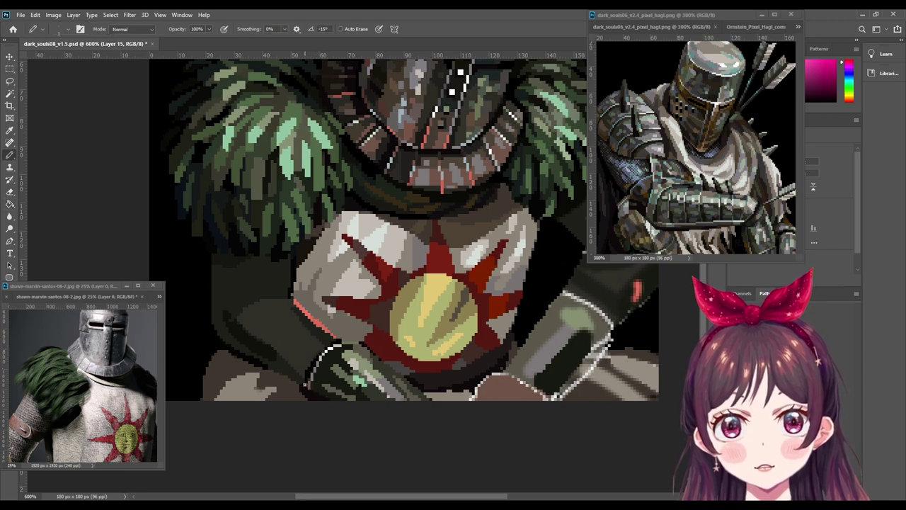
{"action": "key", "text": "x"}
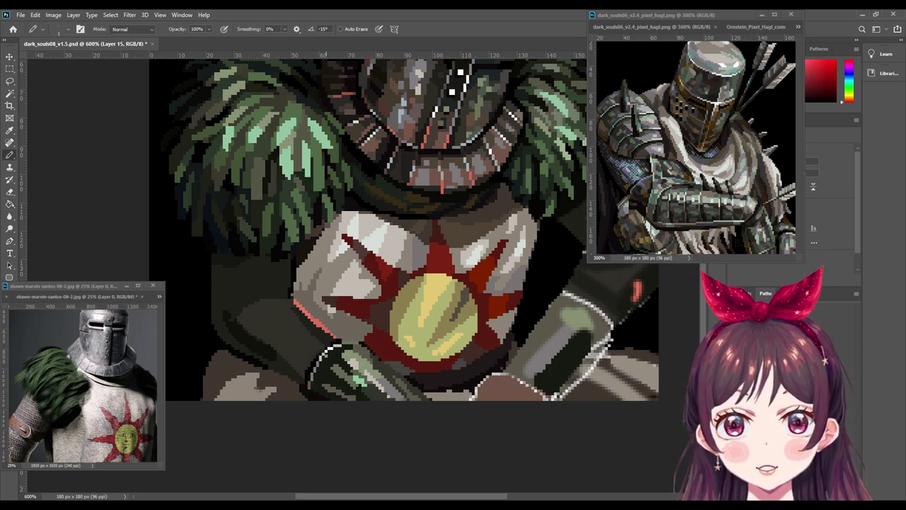
{"action": "left_click", "coordinate": [314, 346], "text": "alt"}
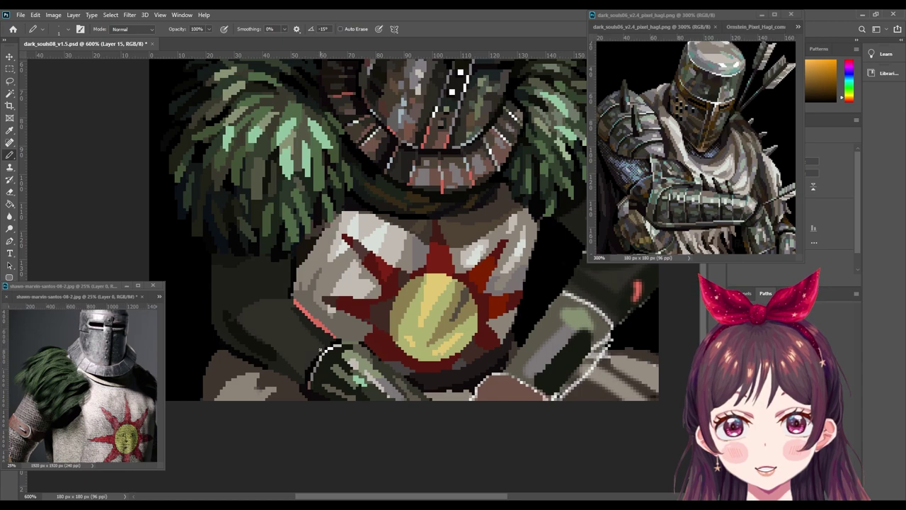
{"action": "left_click", "coordinate": [322, 322], "text": "alt"}
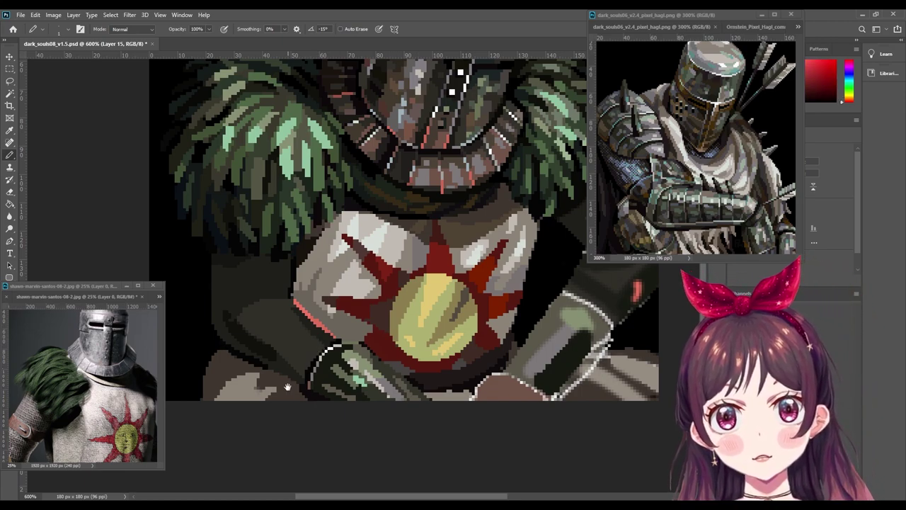
{"action": "scroll", "coordinate": [303, 366], "scroll_direction": "left", "scroll_amount": 2}
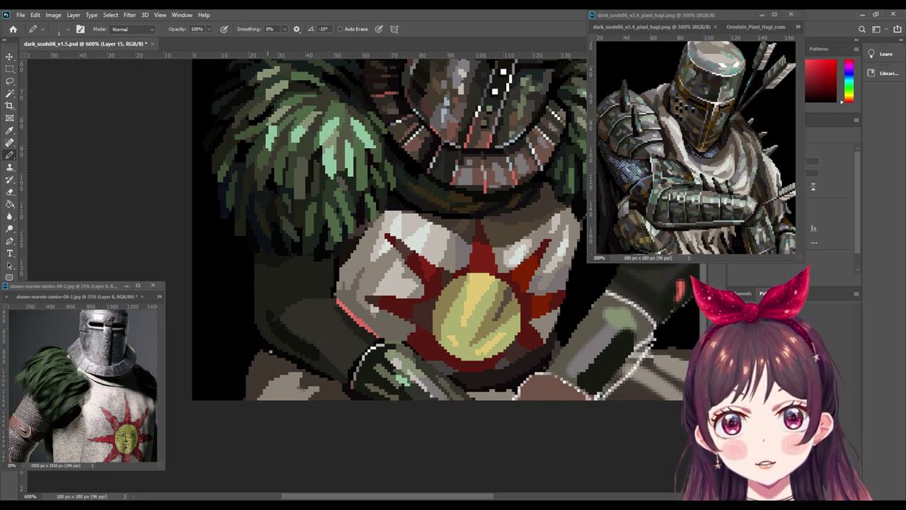
{"action": "left_click", "coordinate": [280, 256], "text": "alt"}
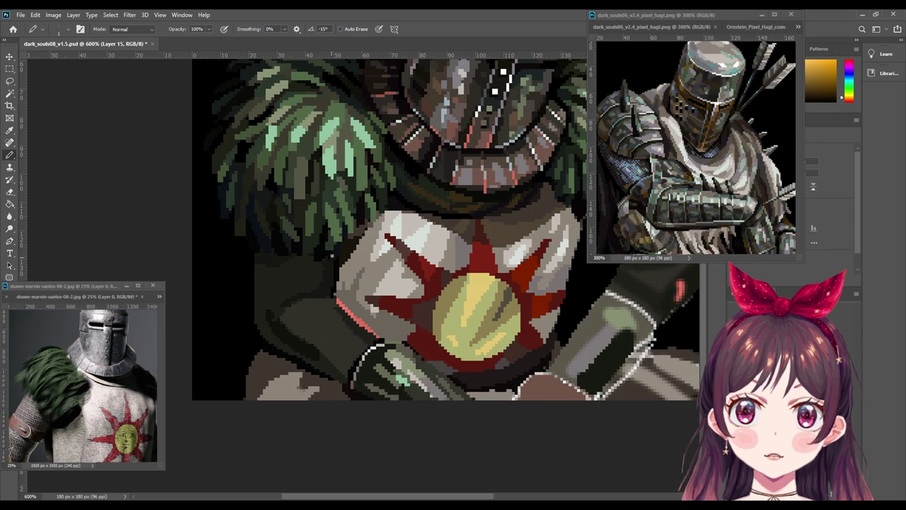
{"action": "left_click", "coordinate": [335, 291], "text": "alt"}
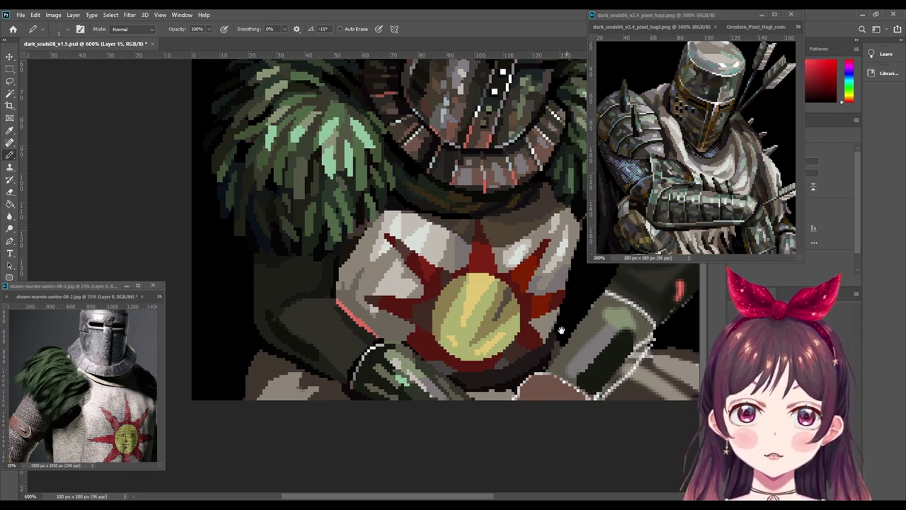
{"action": "left_click_drag", "start_coordinate": [427, 347], "coordinate": [395, 335]}
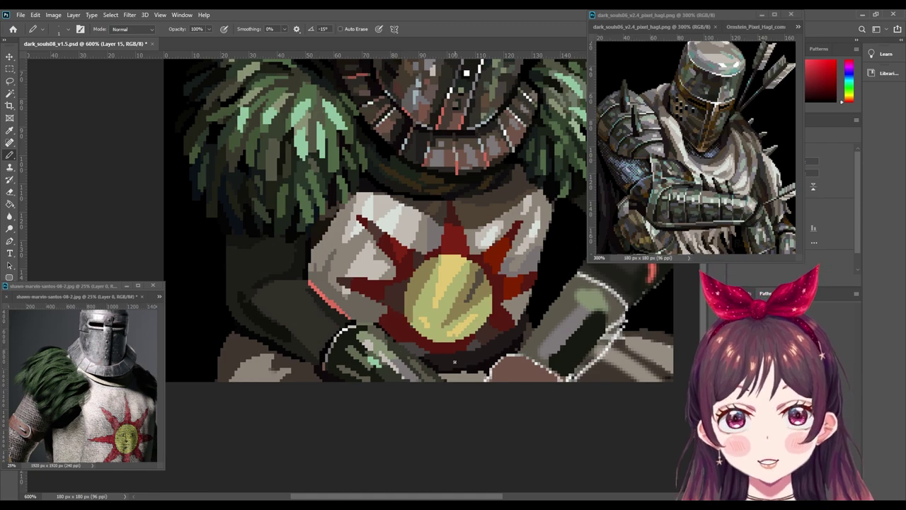
{"action": "left_click_drag", "start_coordinate": [520, 343], "coordinate": [467, 385]}
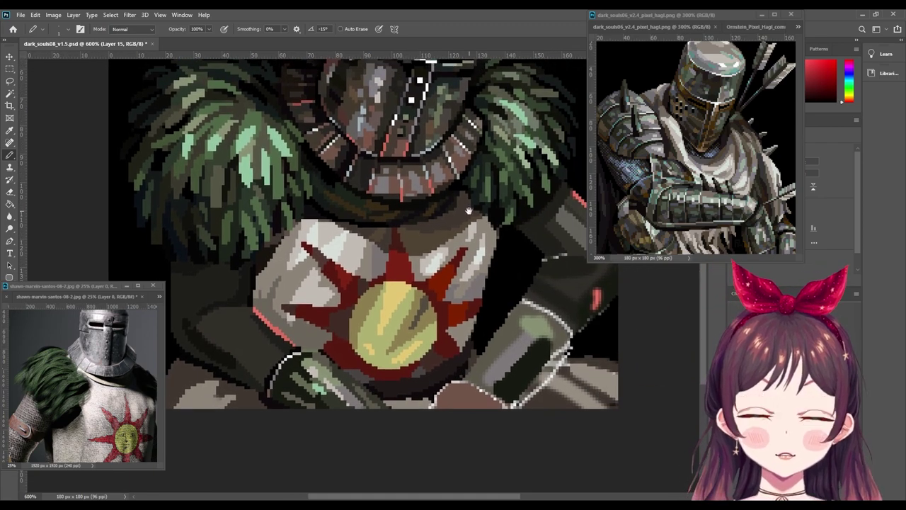
{"action": "left_click_drag", "start_coordinate": [470, 226], "coordinate": [445, 245]}
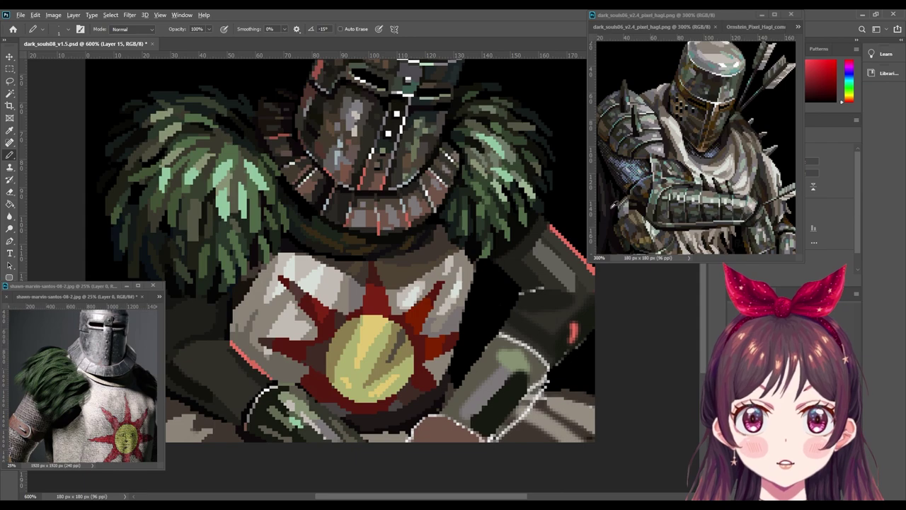
{"action": "left_click", "coordinate": [602, 216]}
{"action": "left_click", "coordinate": [393, 425]}
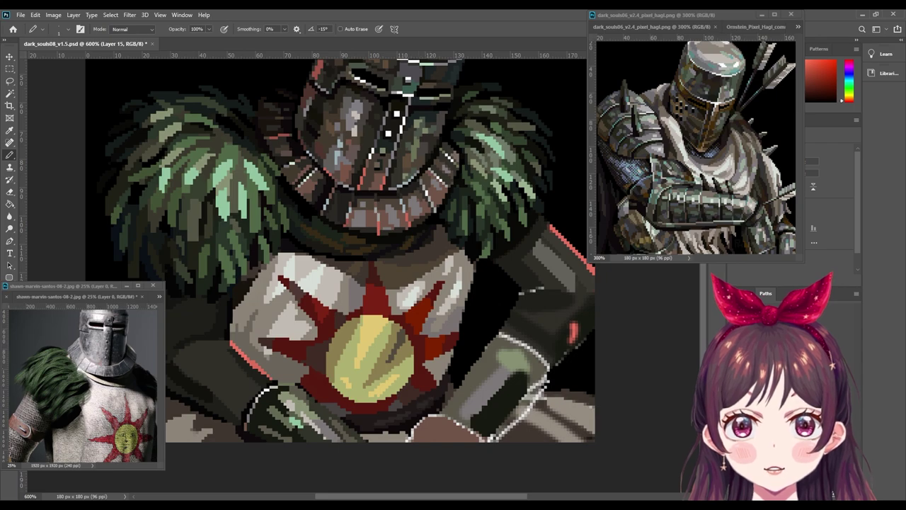
{"action": "key", "text": "i"}
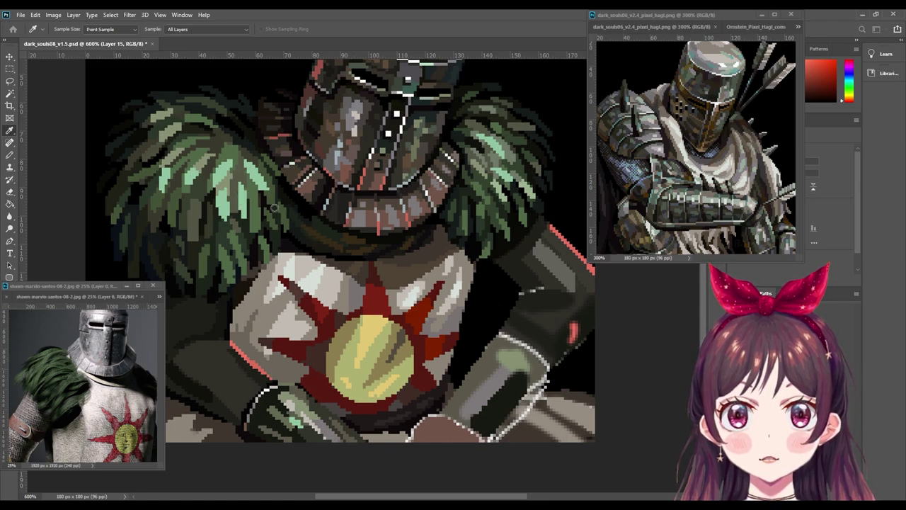
{"action": "key", "text": "b"}
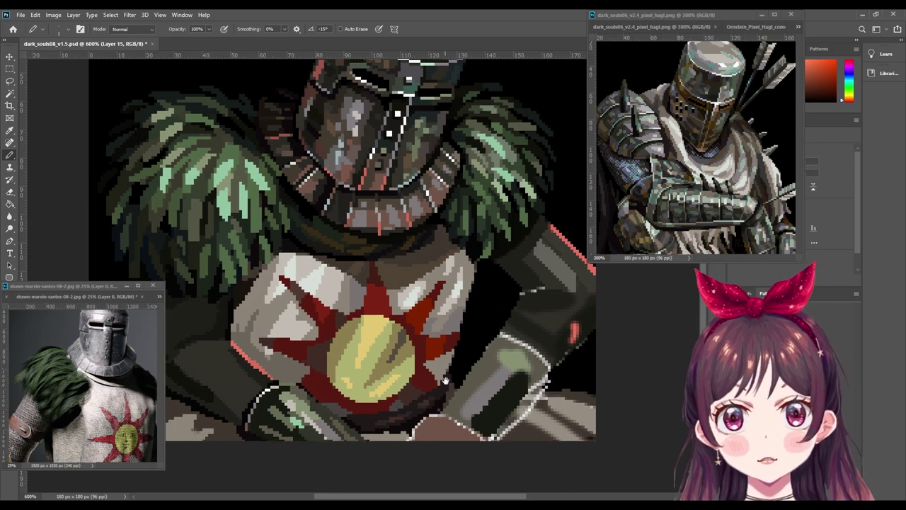
{"action": "left_click_drag", "start_coordinate": [369, 433], "coordinate": [373, 432]}
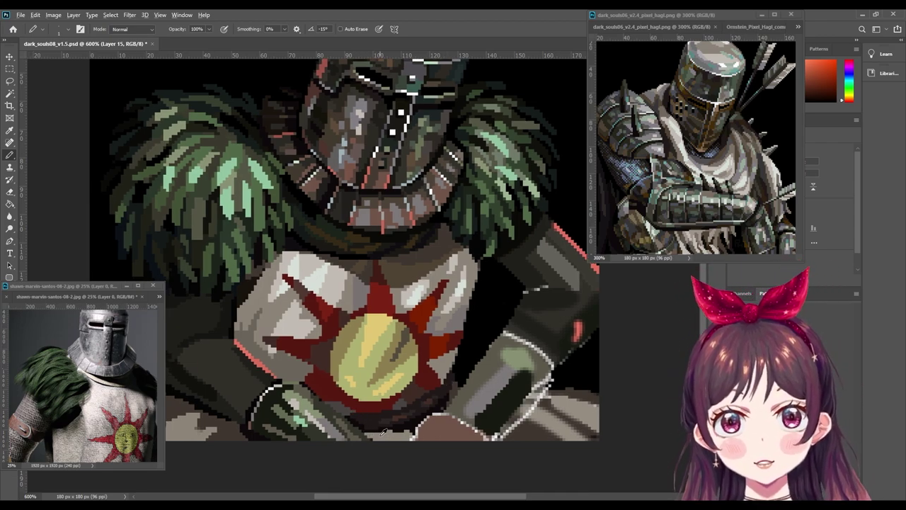
{"action": "left_click", "coordinate": [324, 401], "text": "alt"}
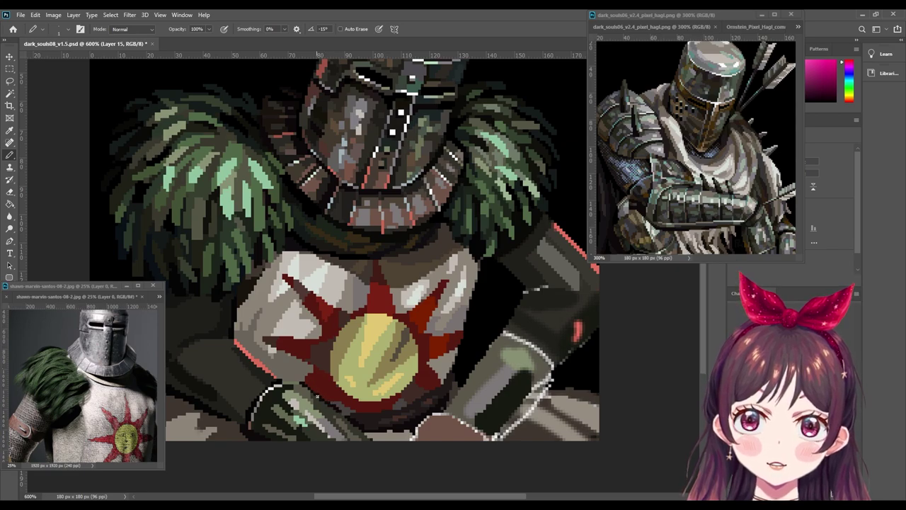
{"action": "key", "text": "ctrl+minus"}
{"action": "key", "text": "ctrl+minus"}
{"action": "key", "text": "ctrl+minus"}
{"action": "key", "text": "ctrl+minus"}
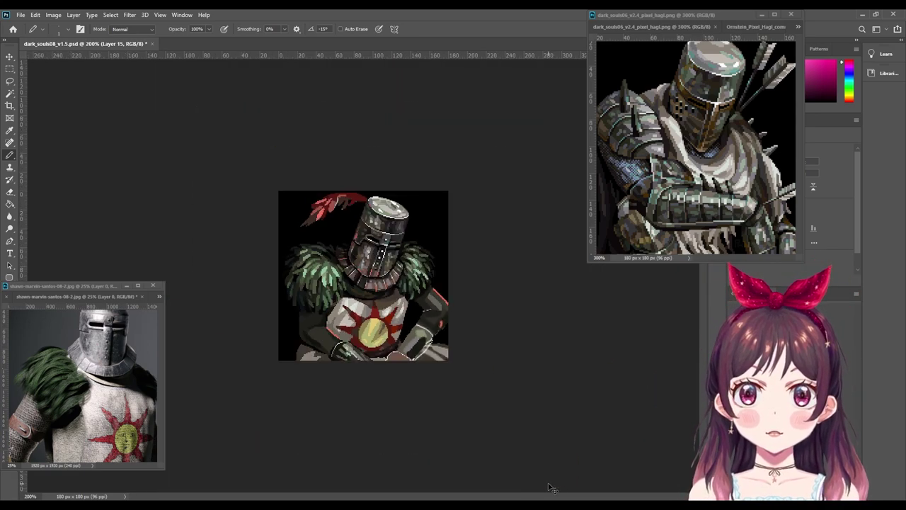
{"action": "key", "text": "ctrl+minus"}
Step: Zoom in on the portrait and sample the green from the helmet top
{"action": "key", "text": "ctrl+plus"}
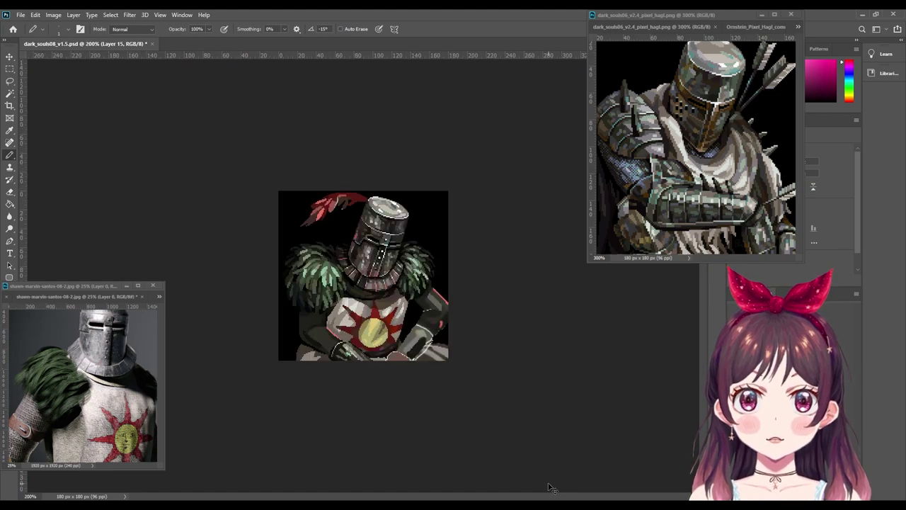
{"action": "key", "text": "ctrl+plus"}
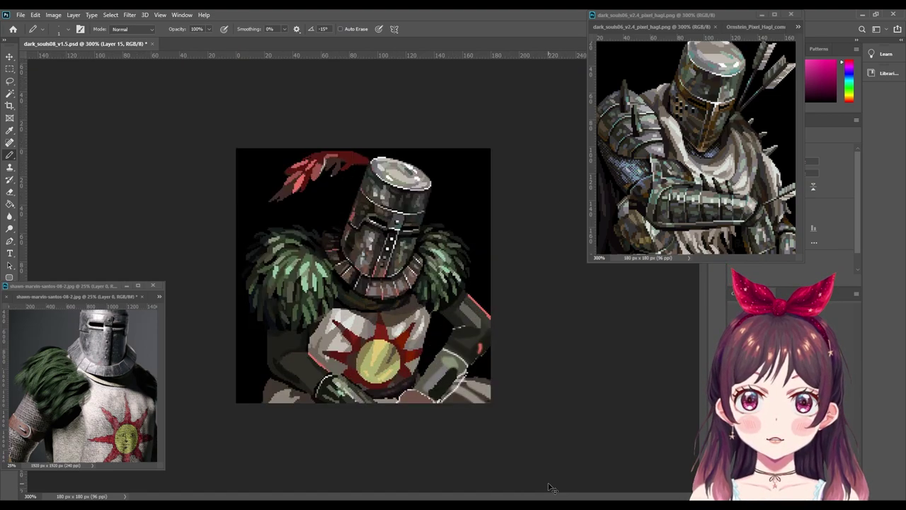
{"action": "key", "text": "ctrl+plus"}
{"action": "key", "text": "ctrl+plus"}
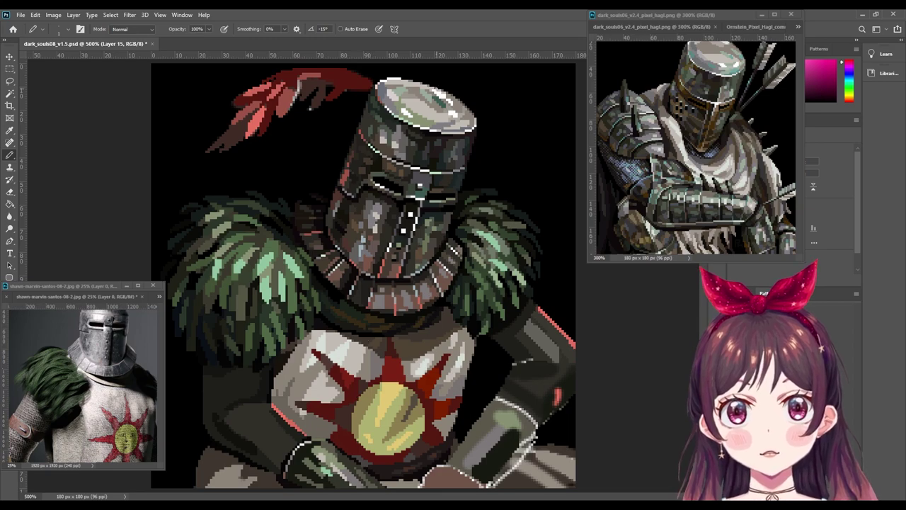
{"action": "left_click", "coordinate": [408, 91], "text": "alt"}
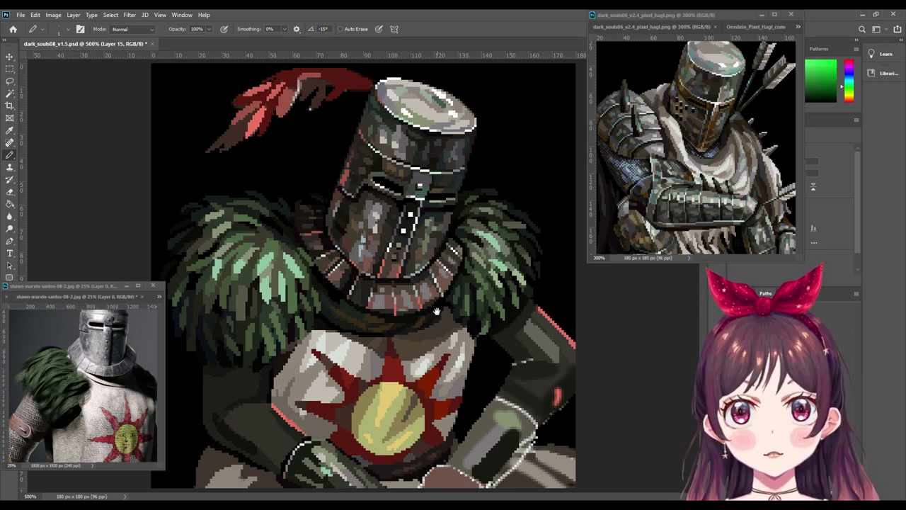
Step: Sample further colours near the helmet and sun emblem, ending on an olive-yellow
{"action": "scroll", "coordinate": [366, 303], "scroll_direction": "up", "scroll_amount": 1}
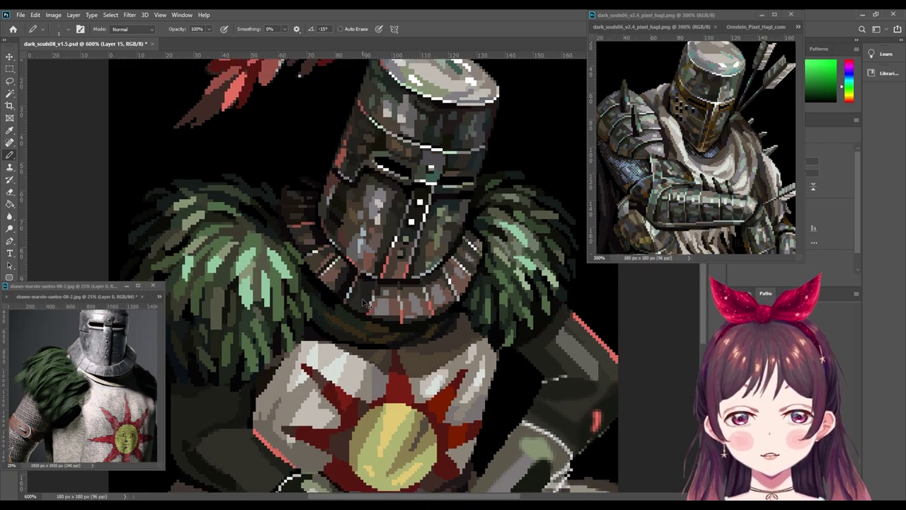
{"action": "scroll", "coordinate": [373, 306], "scroll_direction": "down", "scroll_amount": 2}
{"action": "scroll", "coordinate": [398, 393], "scroll_direction": "down", "scroll_amount": 2}
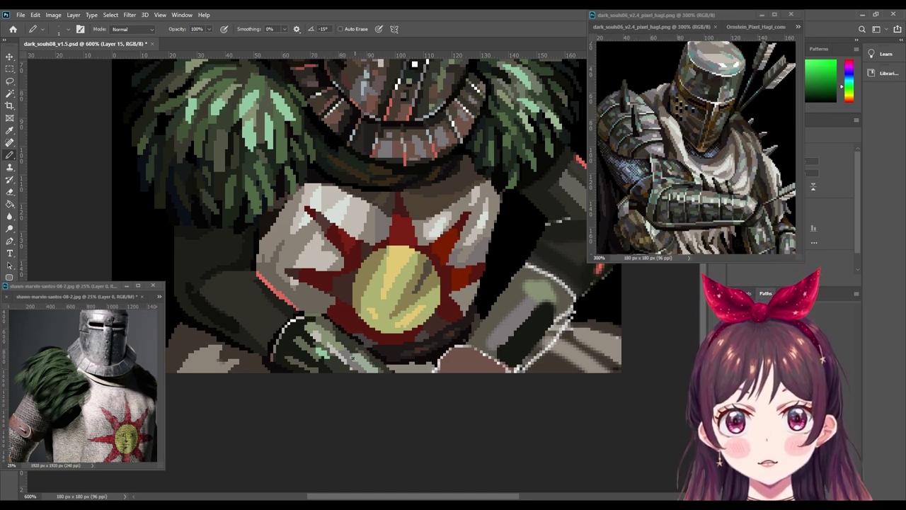
{"action": "scroll", "coordinate": [414, 64], "scroll_direction": "up", "scroll_amount": 3}
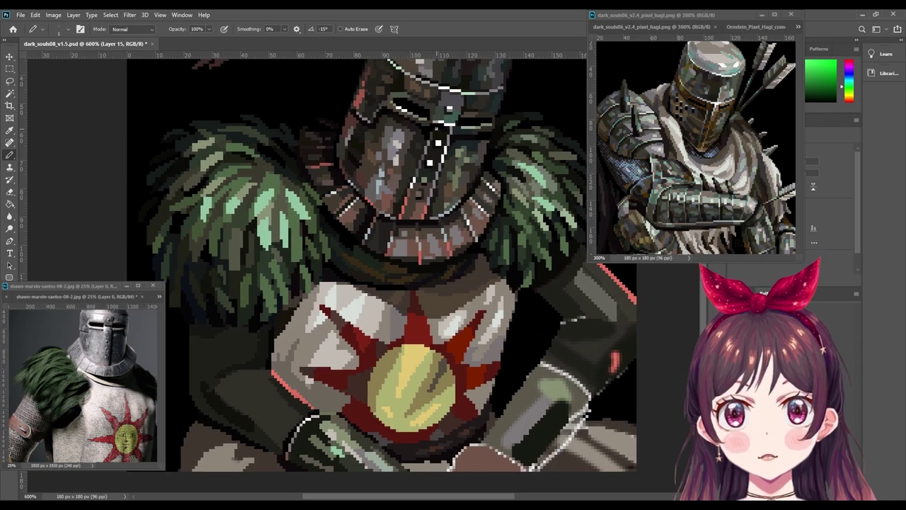
{"action": "scroll", "coordinate": [418, 92], "scroll_direction": "up", "scroll_amount": 2}
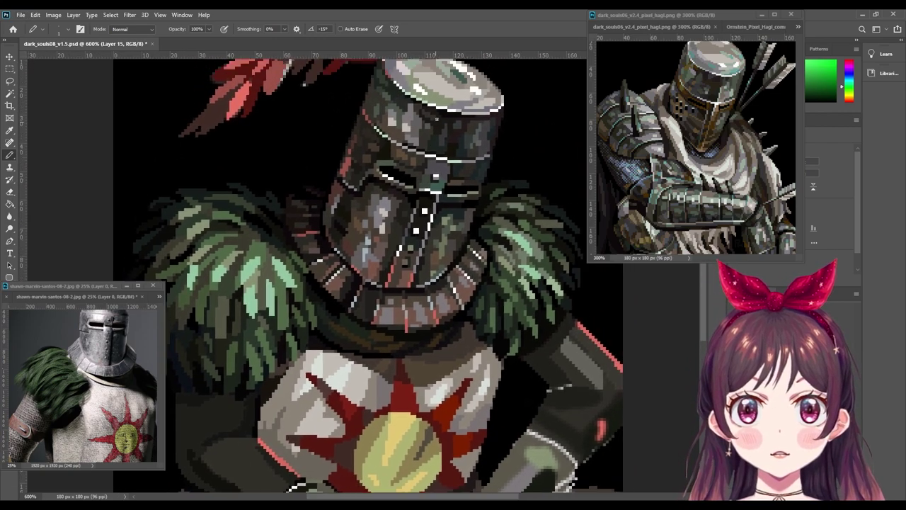
{"action": "left_click", "coordinate": [421, 86], "text": "alt"}
{"action": "scroll", "coordinate": [417, 92], "scroll_direction": "down", "scroll_amount": 2}
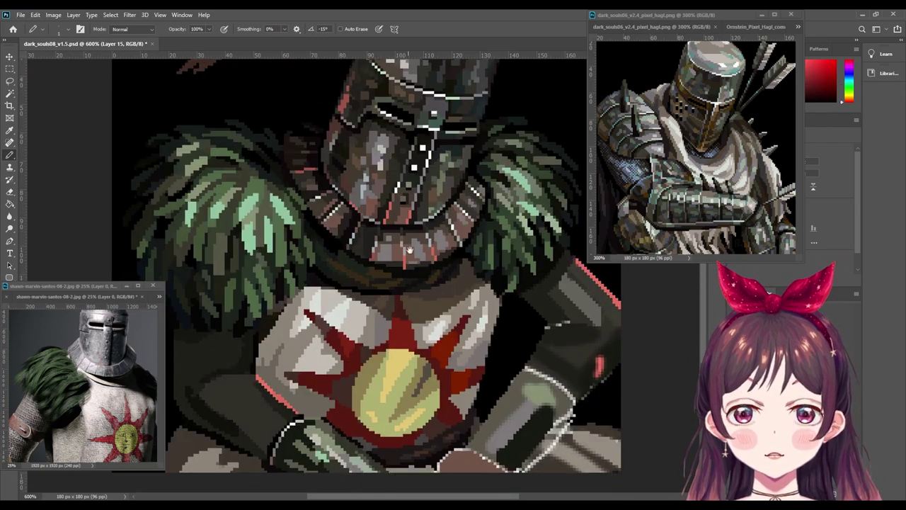
{"action": "scroll", "coordinate": [333, 362], "scroll_direction": "down", "scroll_amount": 2}
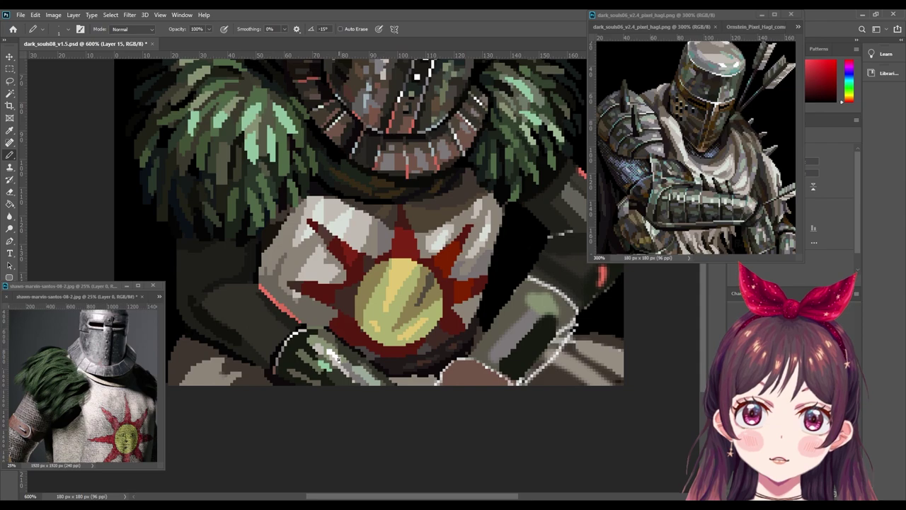
{"action": "left_click", "coordinate": [338, 349], "text": "alt"}
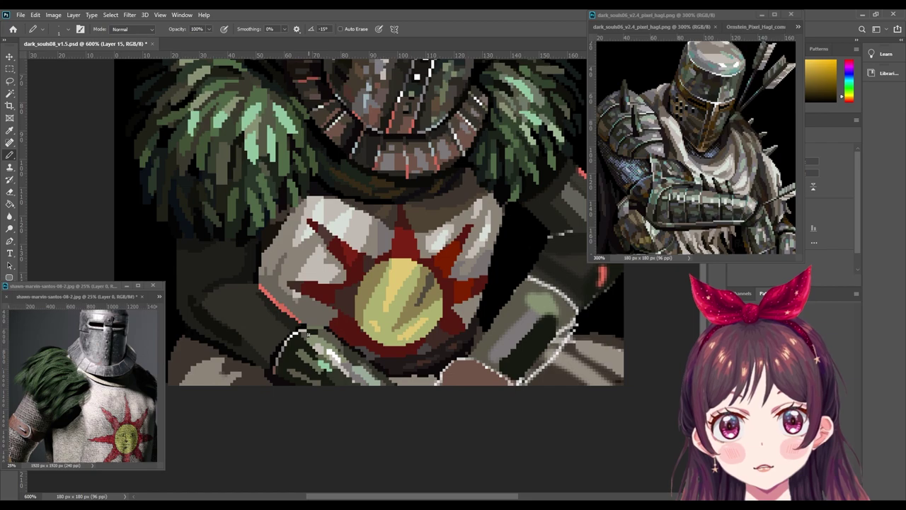
Step: Swap to the magenta working colour, then sample green, orange-red and light orange from the tabard
{"action": "left_click_drag", "start_coordinate": [298, 378], "coordinate": [322, 346]}
{"action": "key", "text": "x"}
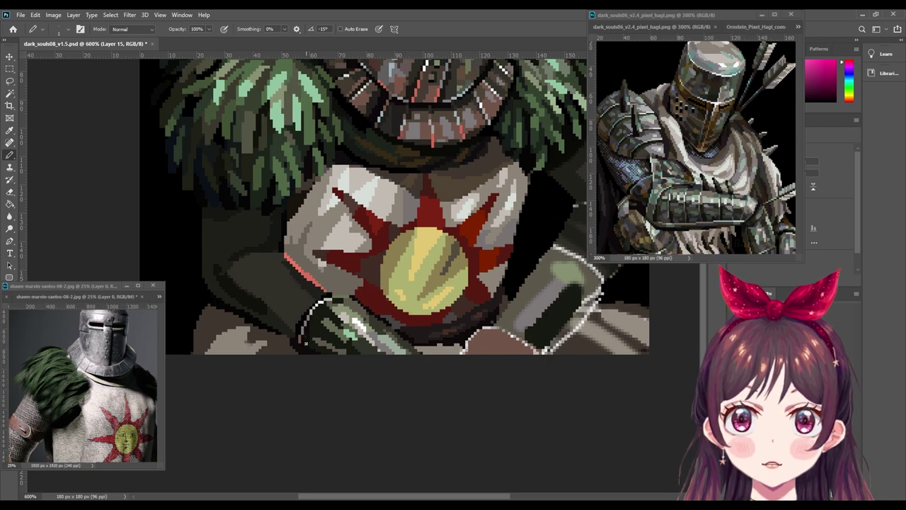
{"action": "left_click", "coordinate": [315, 346], "text": "alt"}
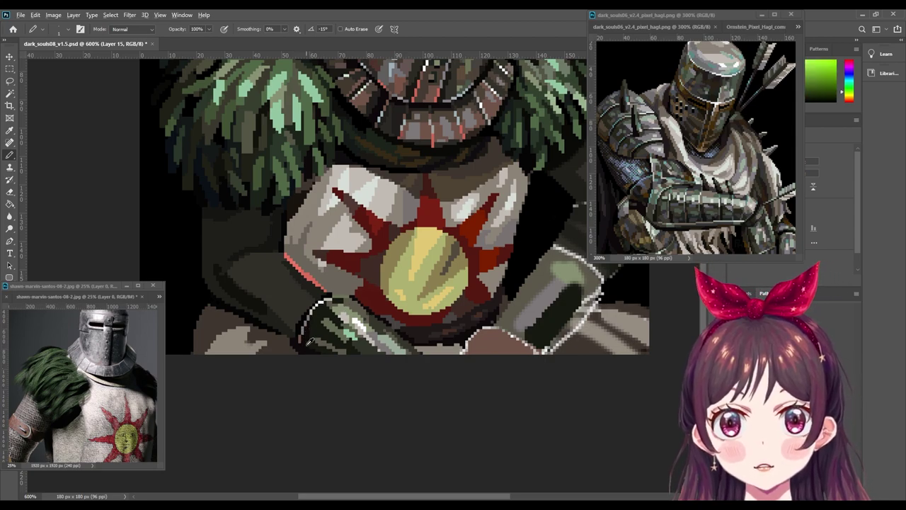
{"action": "left_click", "coordinate": [298, 345], "text": "alt"}
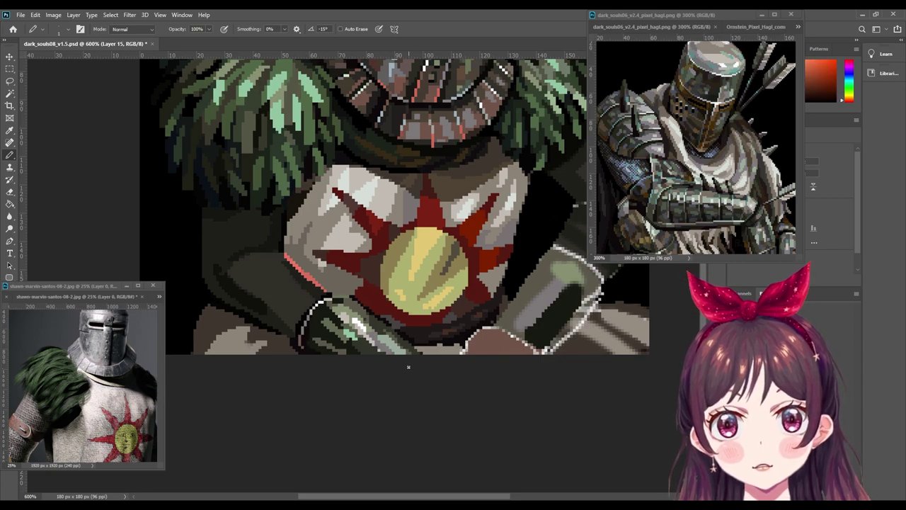
{"action": "left_click", "coordinate": [292, 343], "text": "alt"}
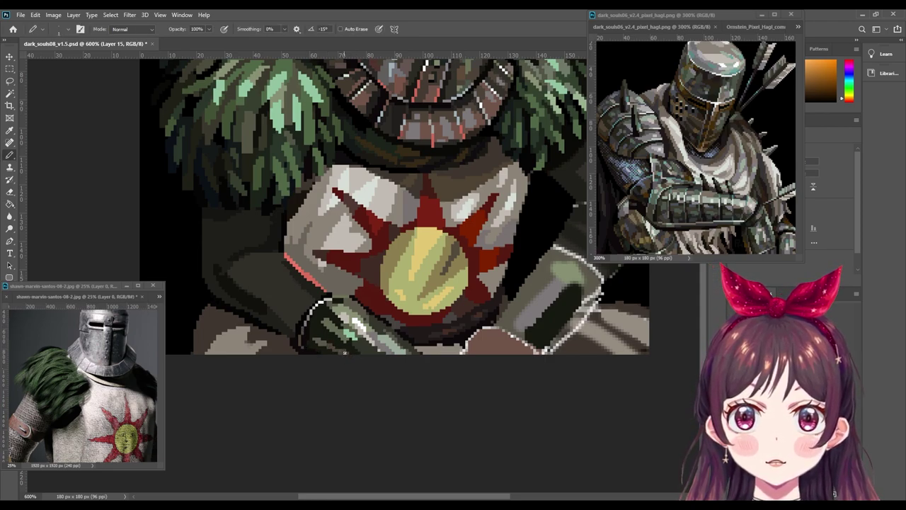
Step: Sample gauntlet greens and reds ending on magenta, then zoom out to the full portrait
{"action": "left_click", "coordinate": [408, 345], "text": "alt"}
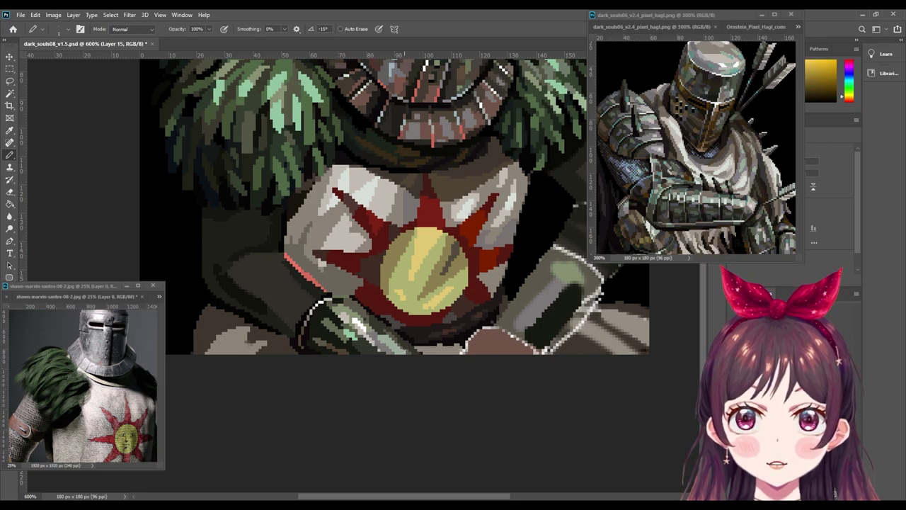
{"action": "left_click", "coordinate": [418, 336], "text": "alt"}
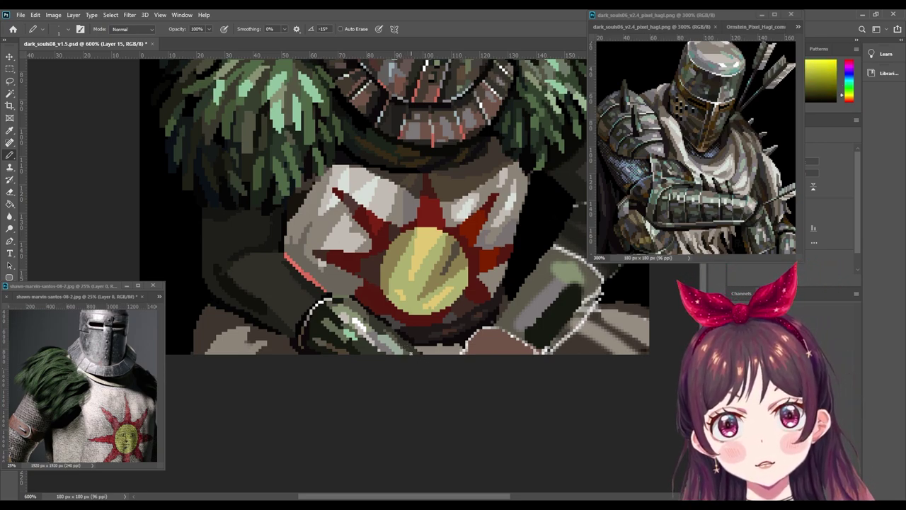
{"action": "left_click", "coordinate": [439, 345], "text": "alt"}
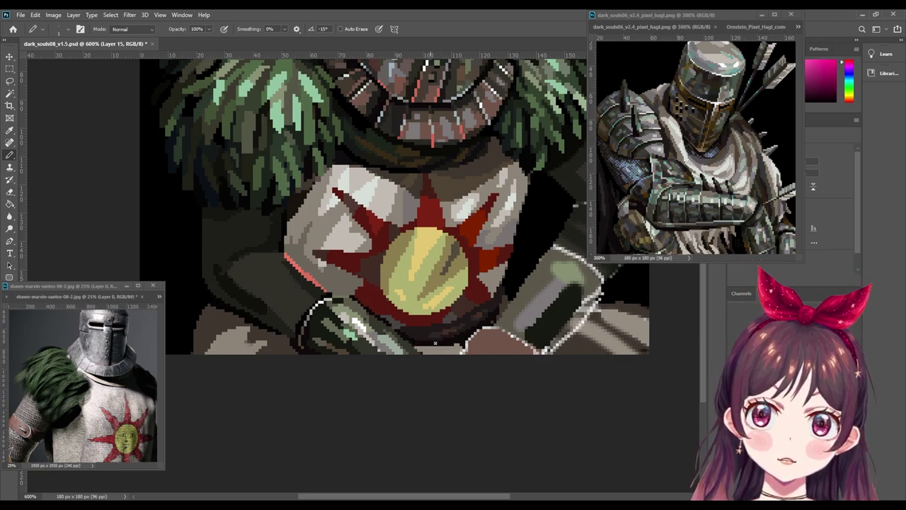
{"action": "left_click", "coordinate": [502, 302], "text": "alt"}
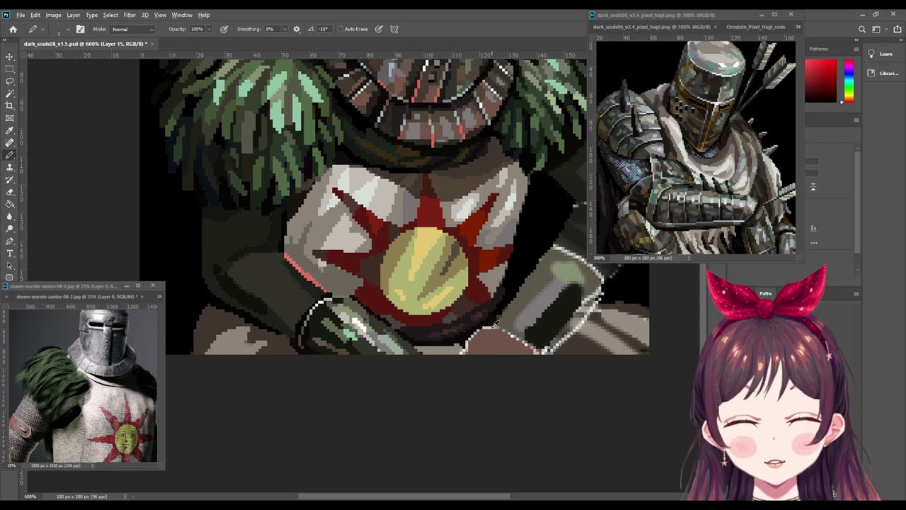
{"action": "left_click", "coordinate": [497, 320], "text": "alt"}
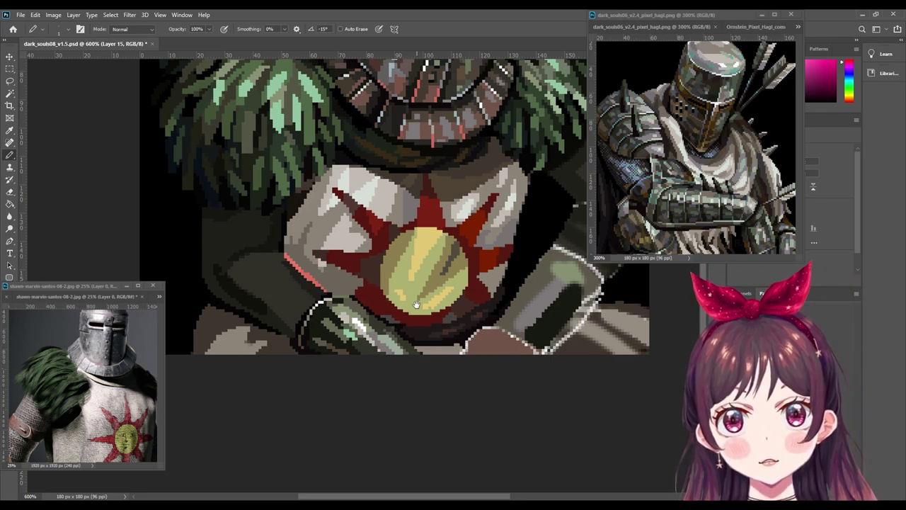
{"action": "left_click_drag", "start_coordinate": [400, 325], "coordinate": [394, 346]}
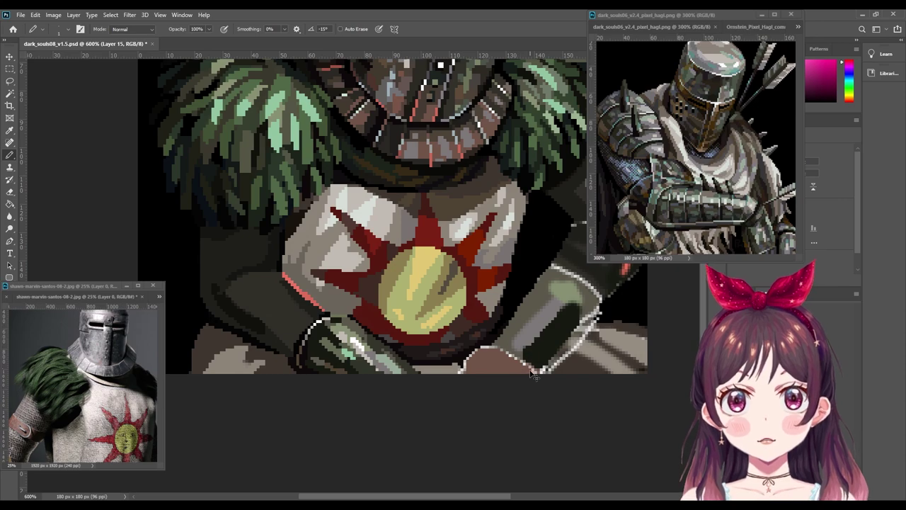
{"action": "key", "text": "ctrl+minus"}
{"action": "key", "text": "ctrl+minus"}
{"action": "key", "text": "ctrl+minus"}
{"action": "key", "text": "ctrl+minus"}
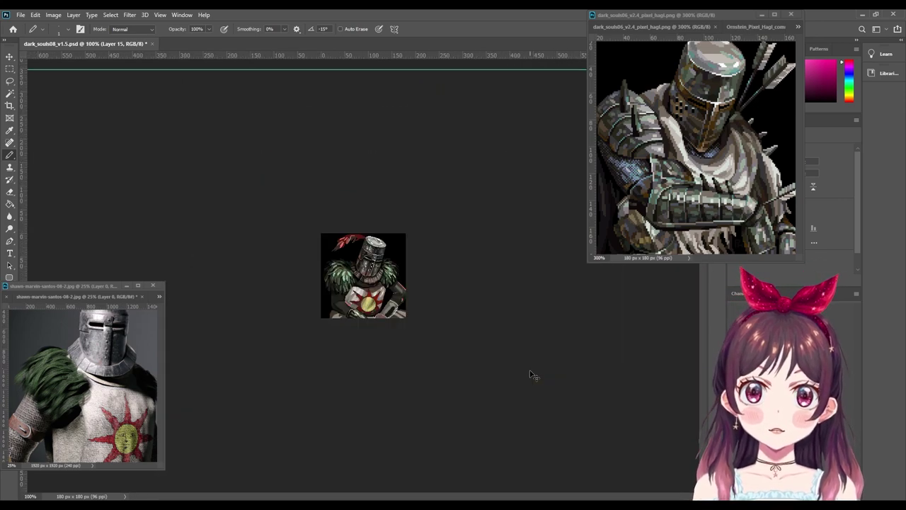
Step: Zoom in on the helmet and paste a dark checkerboard dither over the visor, collar and upper tabard
{"action": "key", "text": "ctrl+plus"}
{"action": "key", "text": "ctrl+plus"}
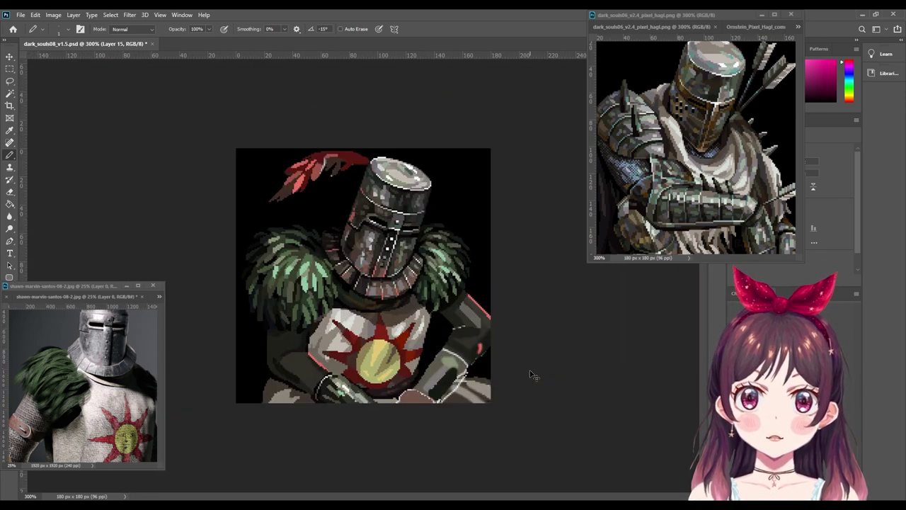
{"action": "key", "text": "ctrl+plus"}
{"action": "key", "text": "ctrl+plus"}
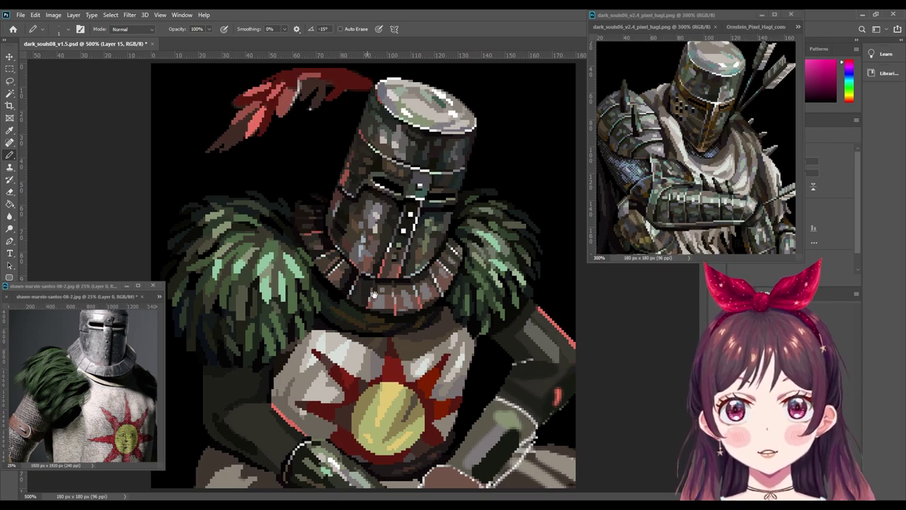
{"action": "key", "text": "ctrl+plus"}
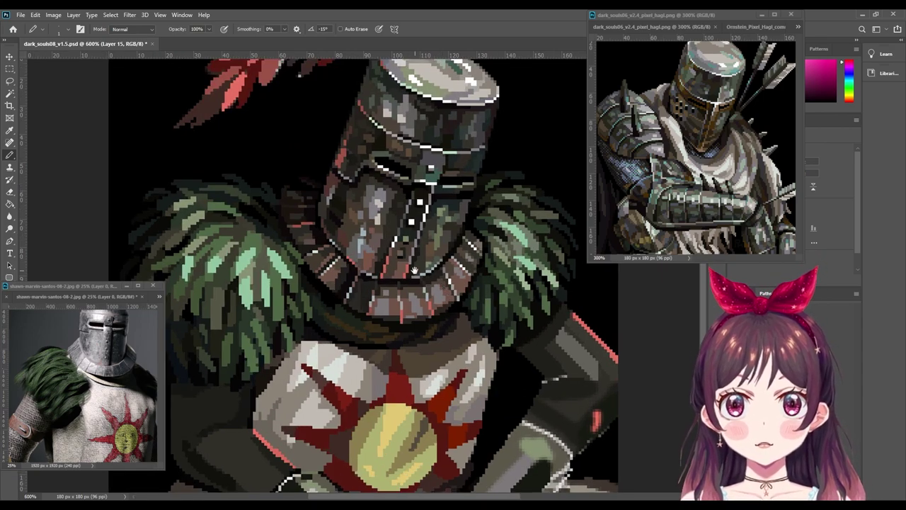
{"action": "scroll", "coordinate": [414, 271], "scroll_direction": "up", "scroll_amount": 2}
{"action": "scroll", "coordinate": [414, 271], "scroll_direction": "up", "scroll_amount": 1}
{"action": "scroll", "coordinate": [409, 289], "scroll_direction": "up", "scroll_amount": 1}
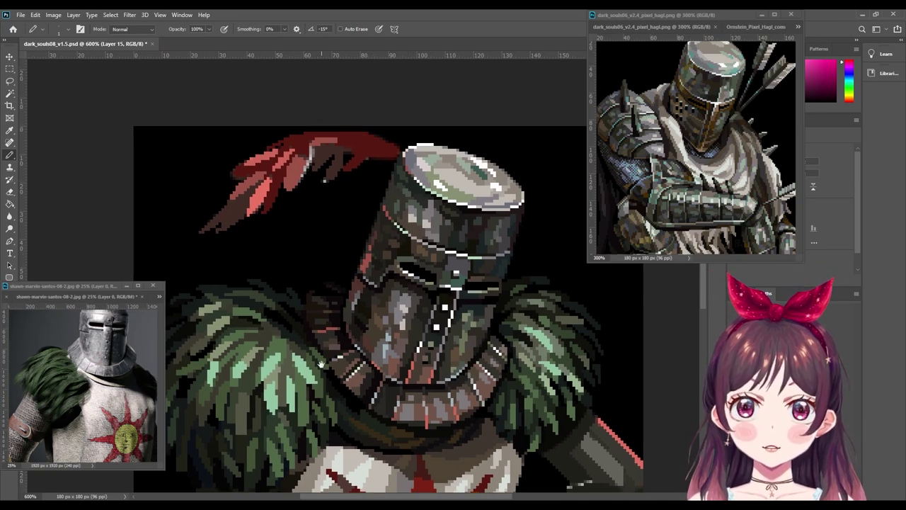
{"action": "scroll", "coordinate": [320, 363], "scroll_direction": "down", "scroll_amount": 2}
{"action": "scroll", "coordinate": [326, 396], "scroll_direction": "down", "scroll_amount": 1}
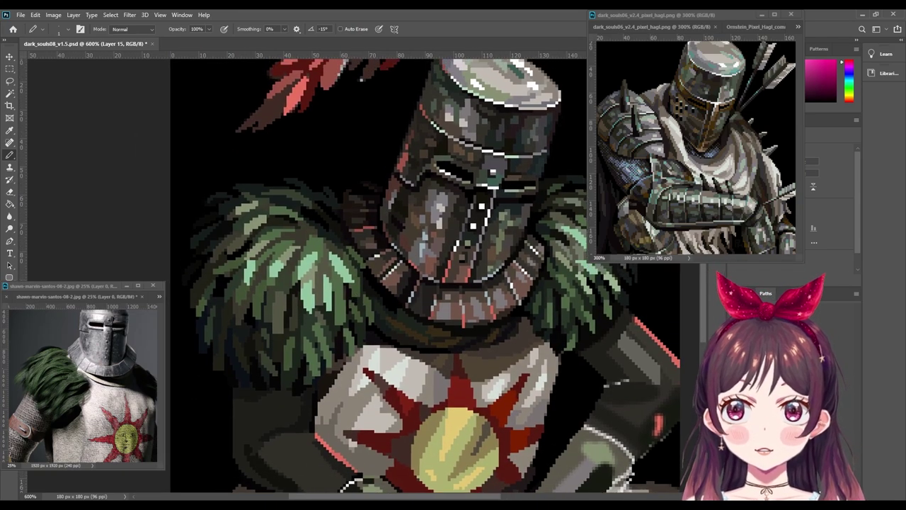
{"action": "key", "text": "Delete"}
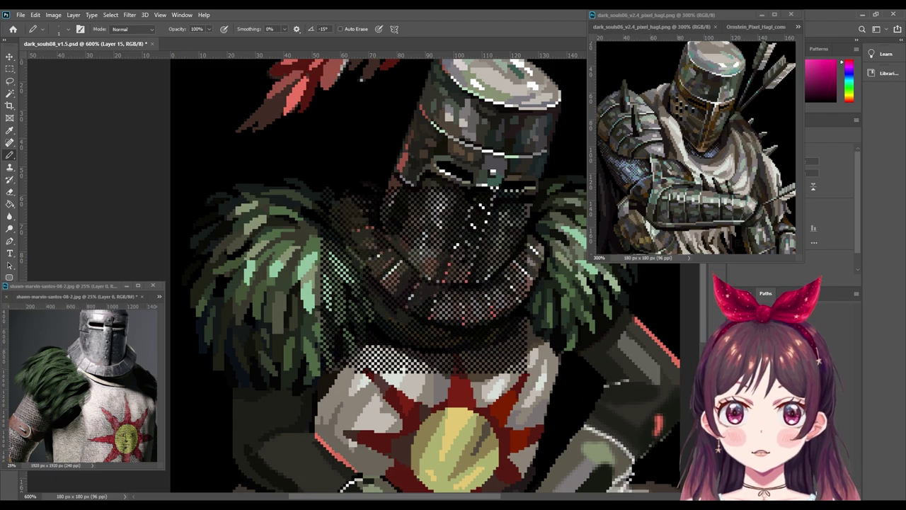
{"action": "left_click", "coordinate": [9, 57]}
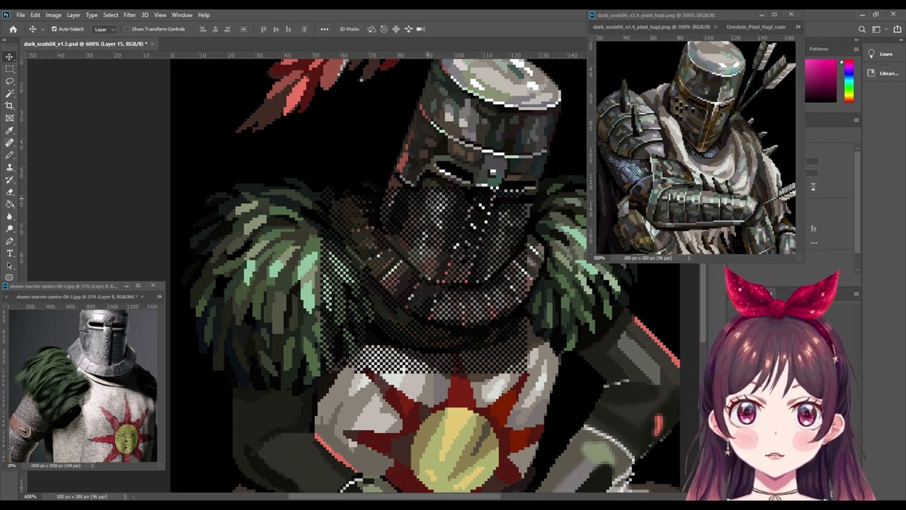
Step: Move the dither onto the left shoulder fur and paste it onto a new layer
{"action": "left_click_drag", "start_coordinate": [425, 196], "coordinate": [282, 299]}
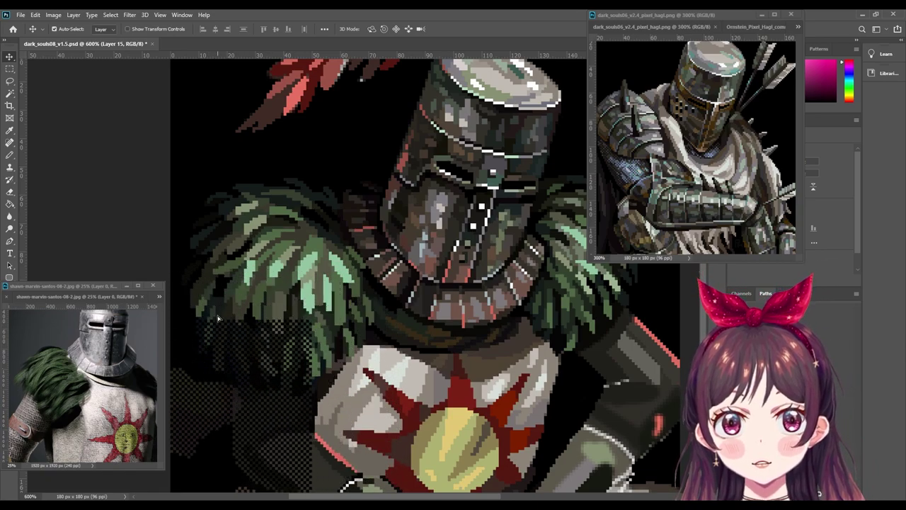
{"action": "left_click_drag", "start_coordinate": [282, 299], "coordinate": [296, 212]}
{"action": "key", "text": "ctrl+v"}
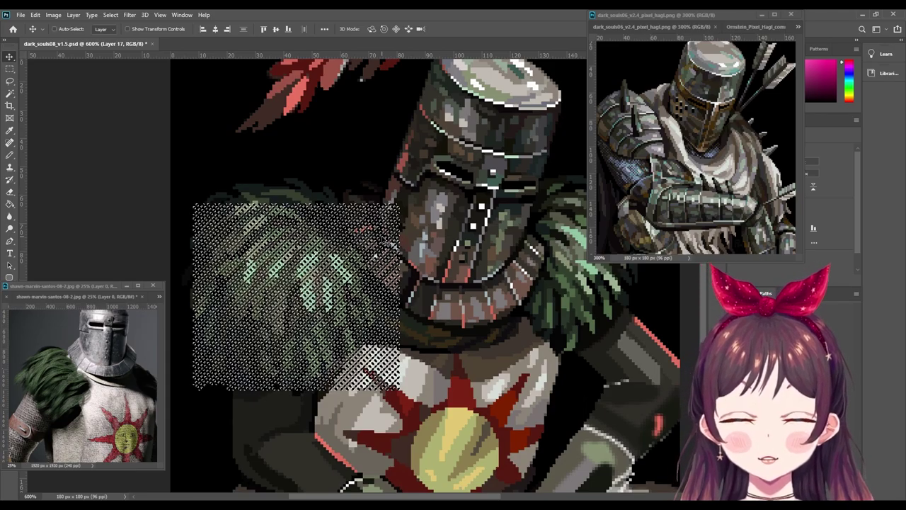
Step: Zoom in and sample the dark dither colour with the Eyedropper
{"action": "key", "text": "ctrl+plus"}
{"action": "key", "text": "ctrl+plus"}
{"action": "key", "text": "ctrl+plus"}
{"action": "key", "text": "ctrl+plus"}
{"action": "key", "text": "ctrl+plus"}
{"action": "key", "text": "ctrl+plus"}
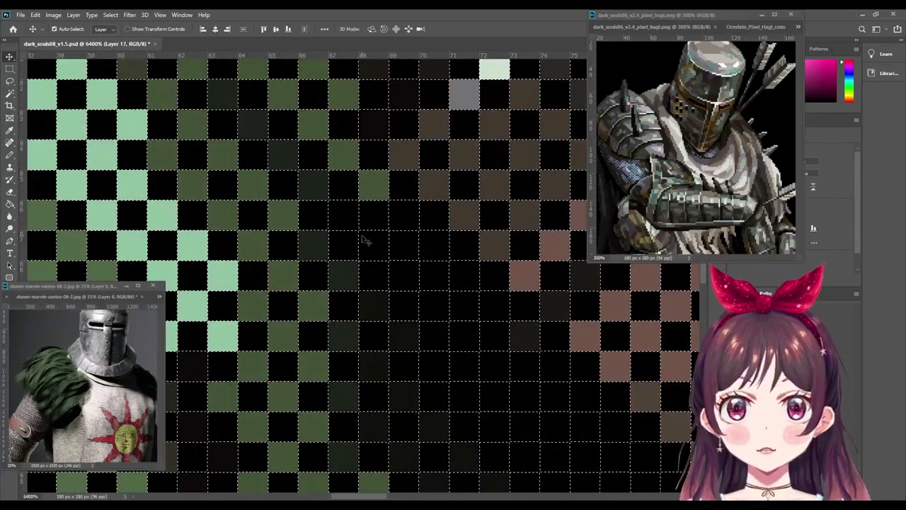
{"action": "key", "text": "i"}
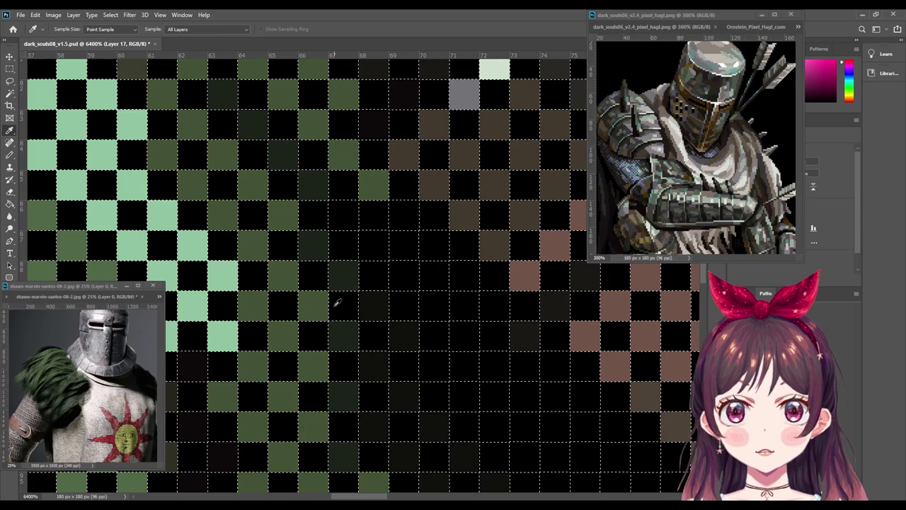
{"action": "left_click", "coordinate": [394, 321]}
{"action": "scroll", "coordinate": [393, 328], "scroll_direction": "down", "scroll_amount": 2}
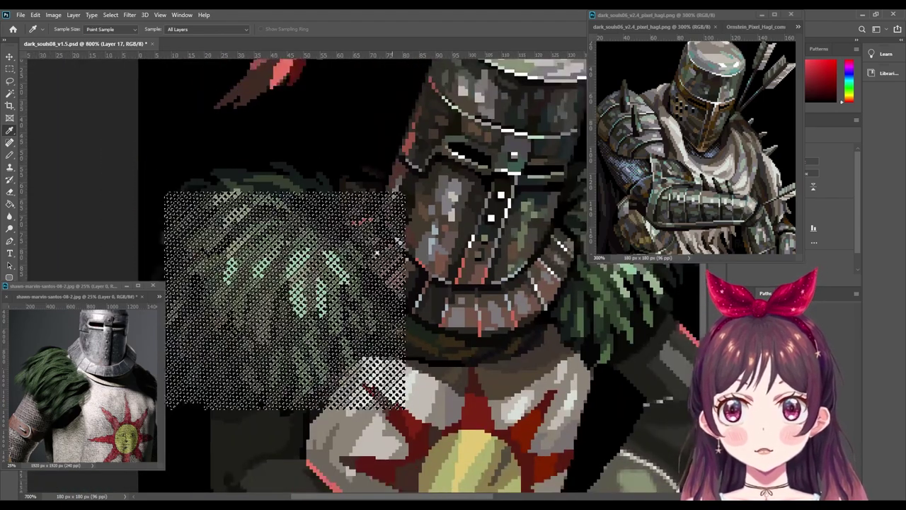
{"action": "scroll", "coordinate": [393, 325], "scroll_direction": "down", "scroll_amount": 1}
{"action": "scroll", "coordinate": [394, 322], "scroll_direction": "down", "scroll_amount": 2}
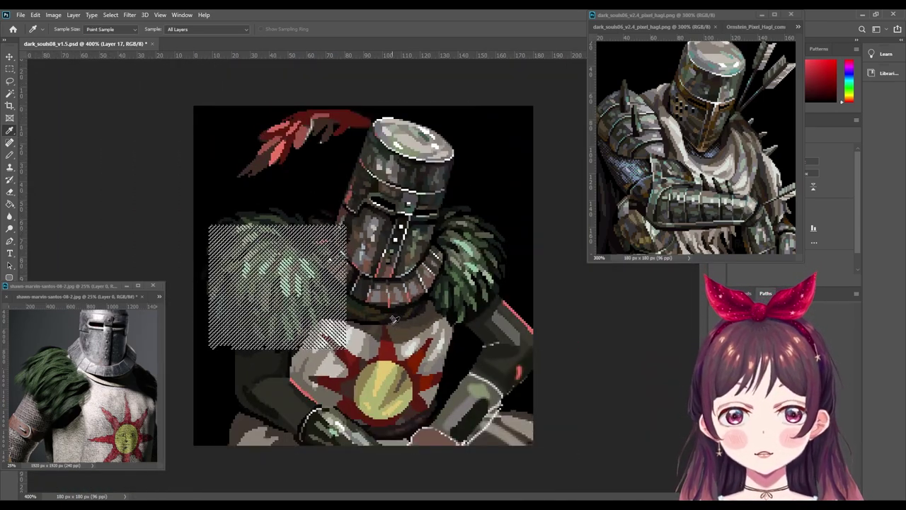
Step: Deselect and nudge the dither layer with arrow keys until it covers the dark left arm
{"action": "key", "text": "ctrl+d"}
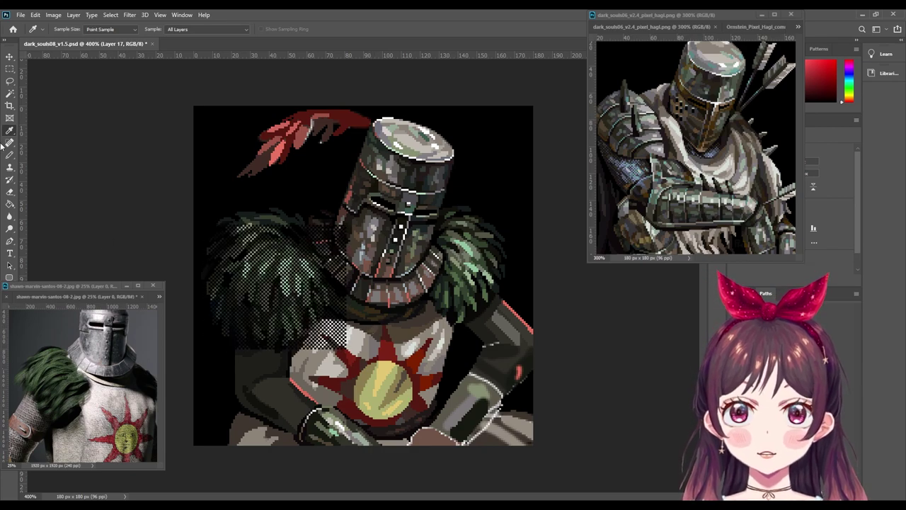
{"action": "key", "text": "v"}
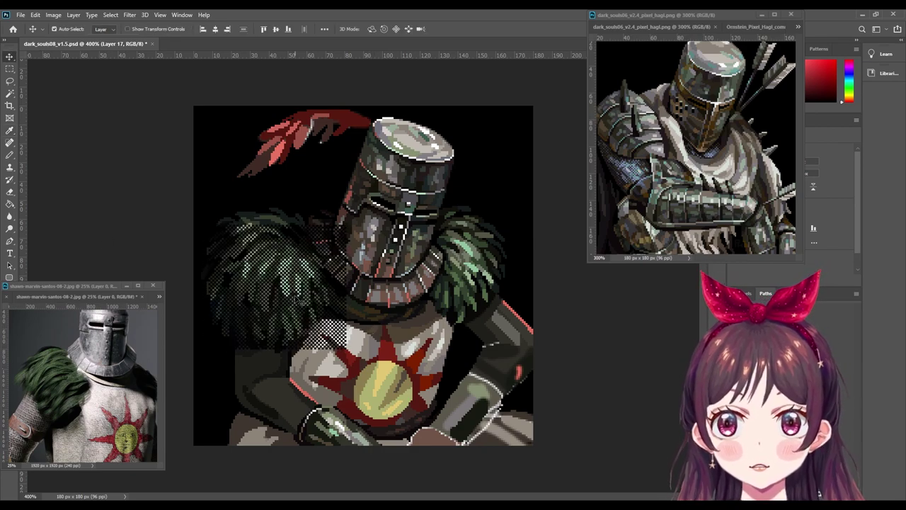
{"action": "key", "text": "Down"}
{"action": "key", "text": "Down"}
{"action": "key", "text": "Down"}
{"action": "key", "text": "Down"}
{"action": "key", "text": "Down"}
{"action": "key", "text": "Down"}
{"action": "key", "text": "Down"}
{"action": "key", "text": "Down"}
{"action": "key", "text": "Down"}
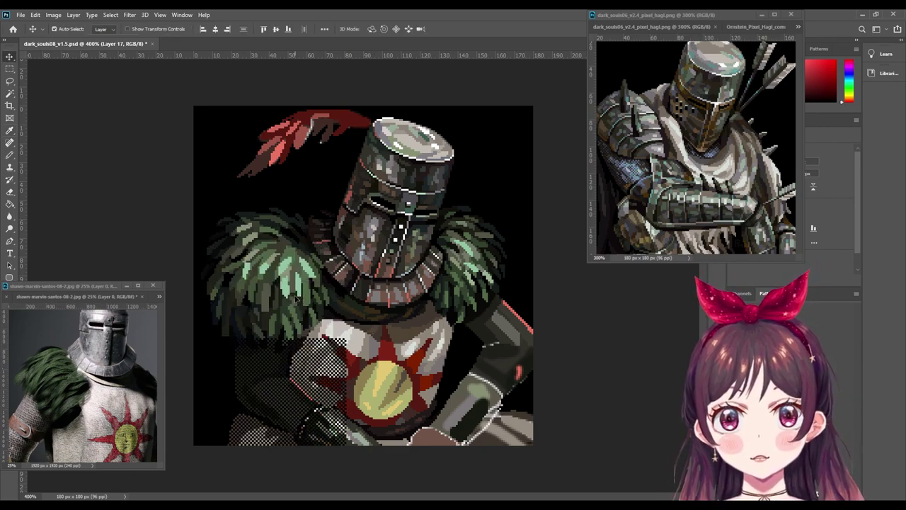
{"action": "key", "text": "shift+Left"}
{"action": "key", "text": "shift+Up"}
{"action": "key", "text": "shift+Right"}
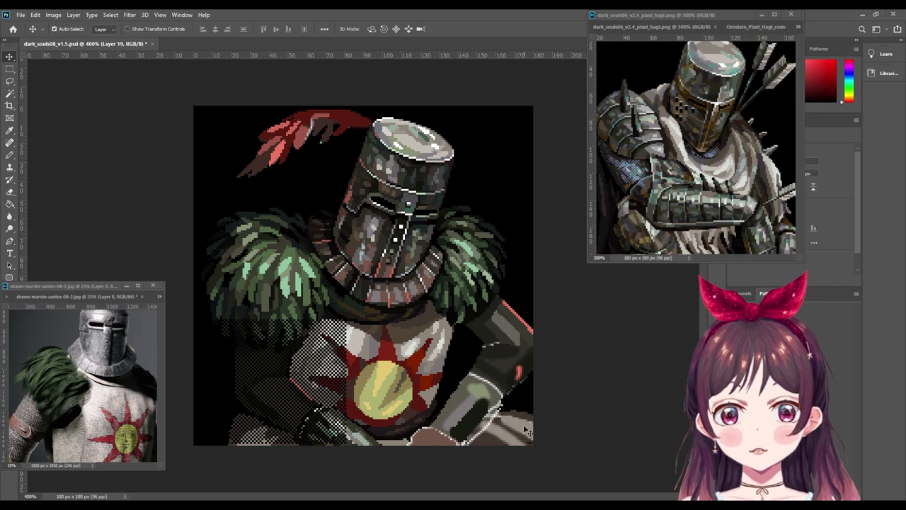
{"action": "key", "text": "ctrl+plus"}
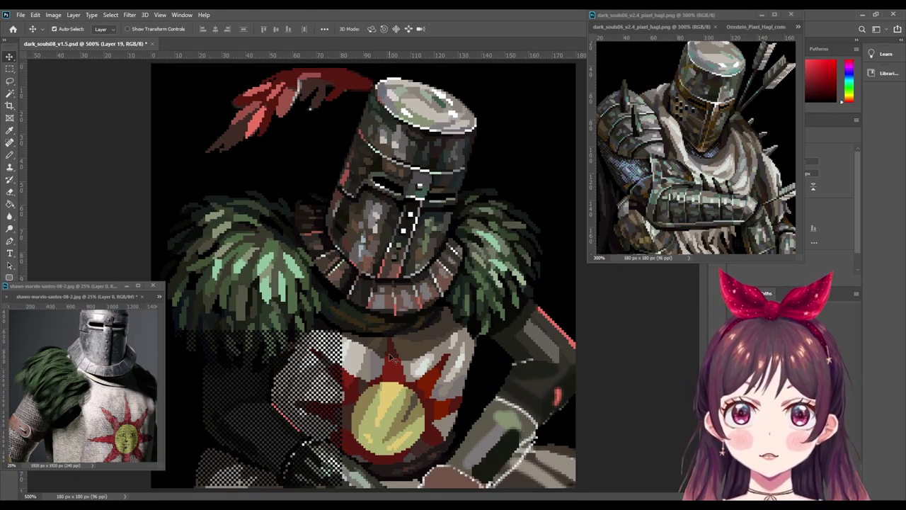
{"action": "key", "text": "e"}
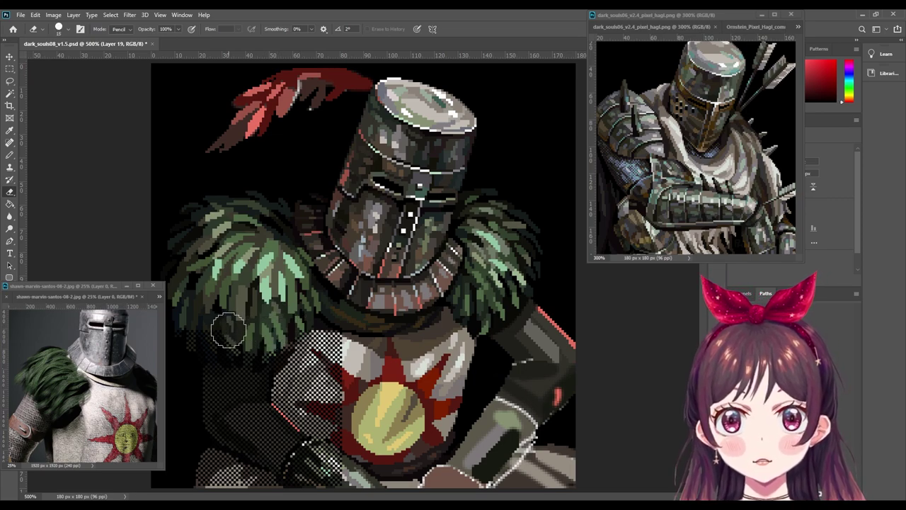
Step: Paint Layer 19's mask to hide the dither over the white tabard, lower sleeve and glove
{"action": "left_click_drag", "start_coordinate": [228, 333], "coordinate": [283, 341]}
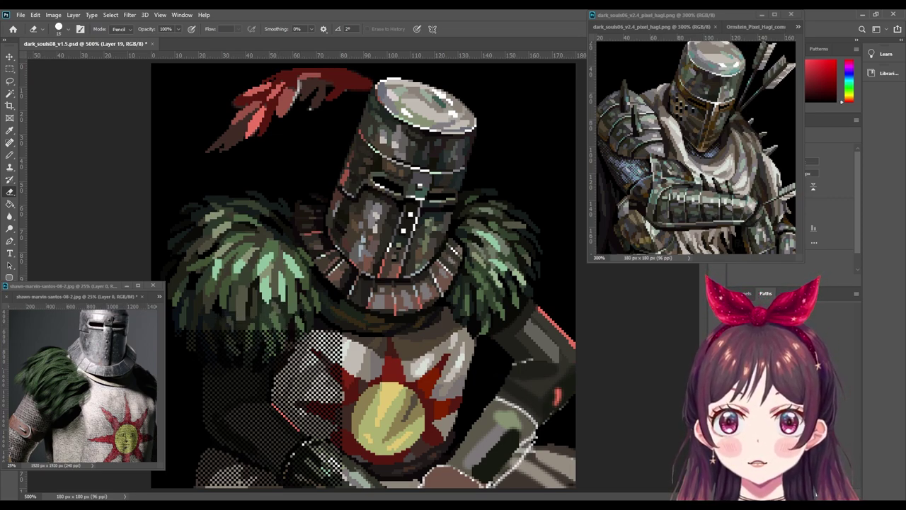
{"action": "left_click", "coordinate": [799, 499]}
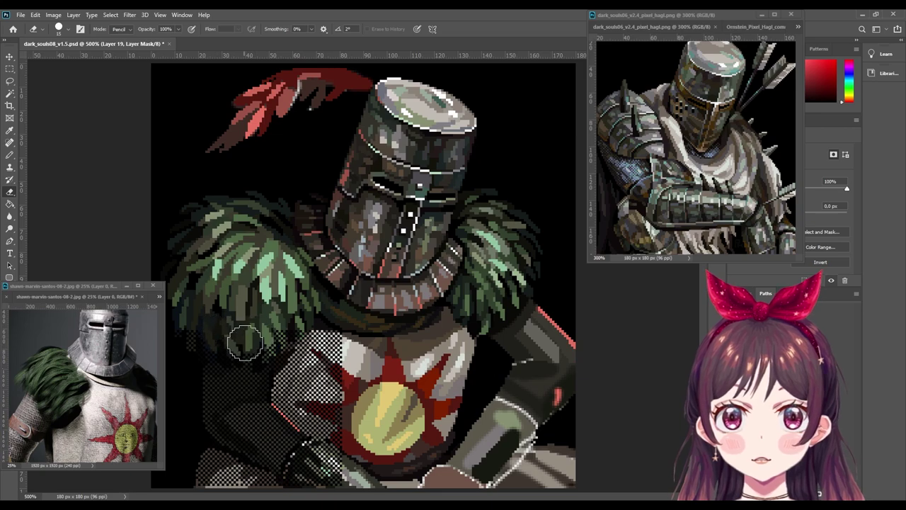
{"action": "mouse_move", "coordinate": [284, 329]}
{"action": "left_mouse_down"}
{"action": "mouse_move", "coordinate": [301, 351]}
{"action": "mouse_move", "coordinate": [290, 389]}
{"action": "mouse_move", "coordinate": [320, 420]}
{"action": "mouse_move", "coordinate": [332, 364]}
{"action": "mouse_move", "coordinate": [338, 423]}
{"action": "left_mouse_up"}
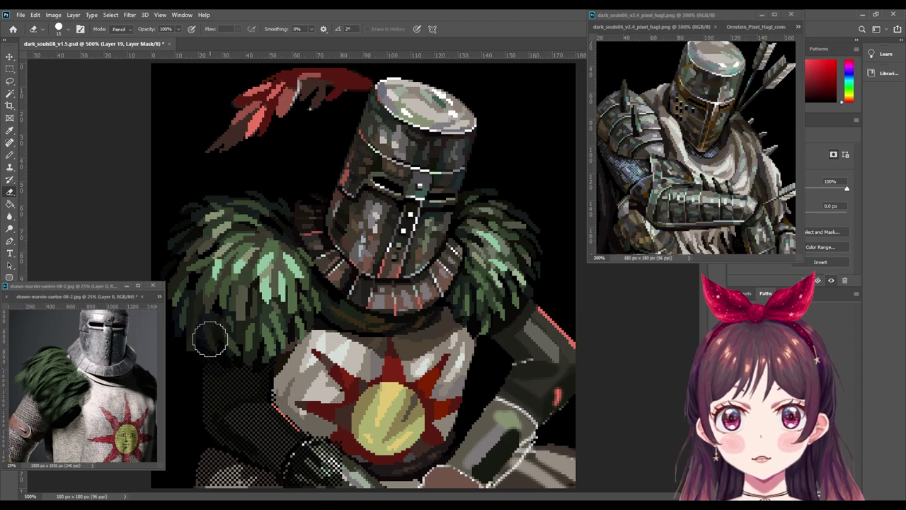
{"action": "scroll", "coordinate": [516, 364], "scroll_direction": "up", "scroll_amount": 1}
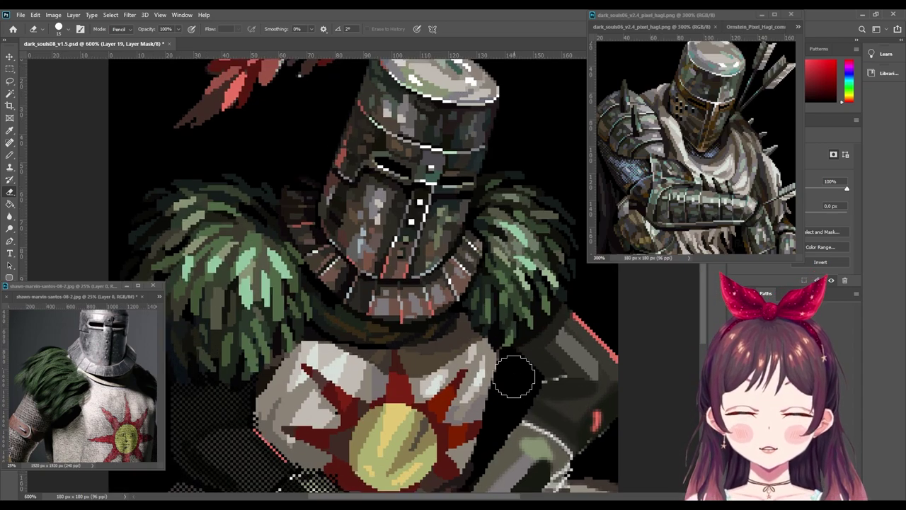
{"action": "mouse_move", "coordinate": [353, 333]}
{"action": "left_mouse_down"}
{"action": "mouse_move", "coordinate": [372, 349]}
{"action": "mouse_move", "coordinate": [502, 236]}
{"action": "left_mouse_up"}
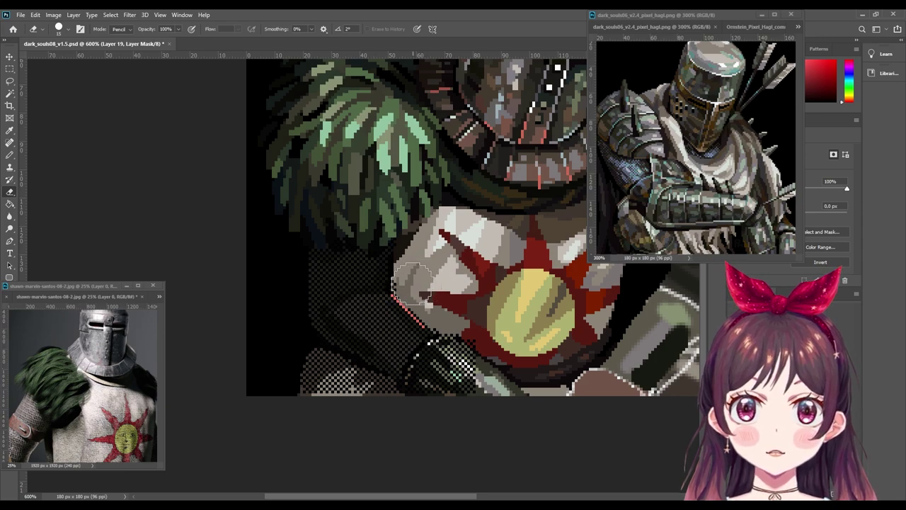
{"action": "mouse_move", "coordinate": [414, 278]}
{"action": "left_mouse_down"}
{"action": "mouse_move", "coordinate": [442, 366]}
{"action": "mouse_move", "coordinate": [431, 366]}
{"action": "left_mouse_up"}
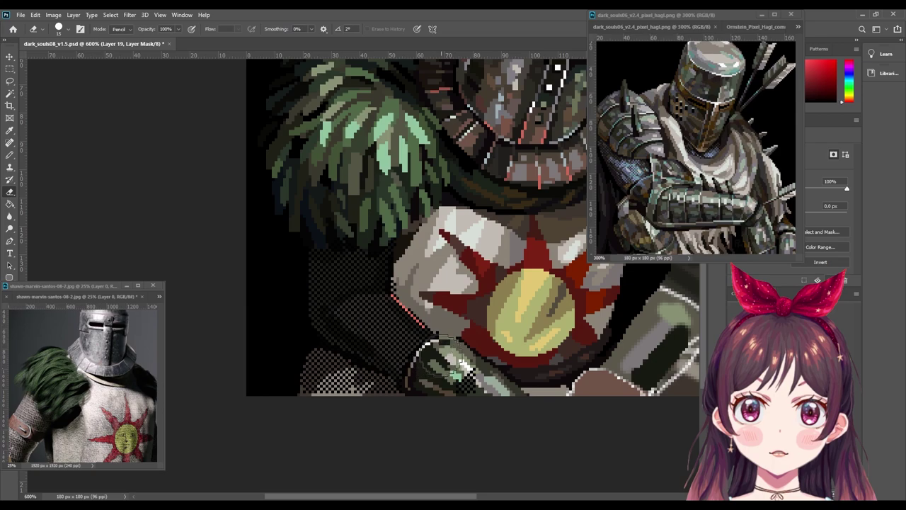
{"action": "mouse_move", "coordinate": [432, 362]}
{"action": "left_mouse_down"}
{"action": "mouse_move", "coordinate": [429, 343]}
{"action": "mouse_move", "coordinate": [429, 368]}
{"action": "mouse_move", "coordinate": [452, 321]}
{"action": "mouse_move", "coordinate": [413, 329]}
{"action": "mouse_move", "coordinate": [418, 282]}
{"action": "mouse_move", "coordinate": [451, 315]}
{"action": "left_mouse_up"}
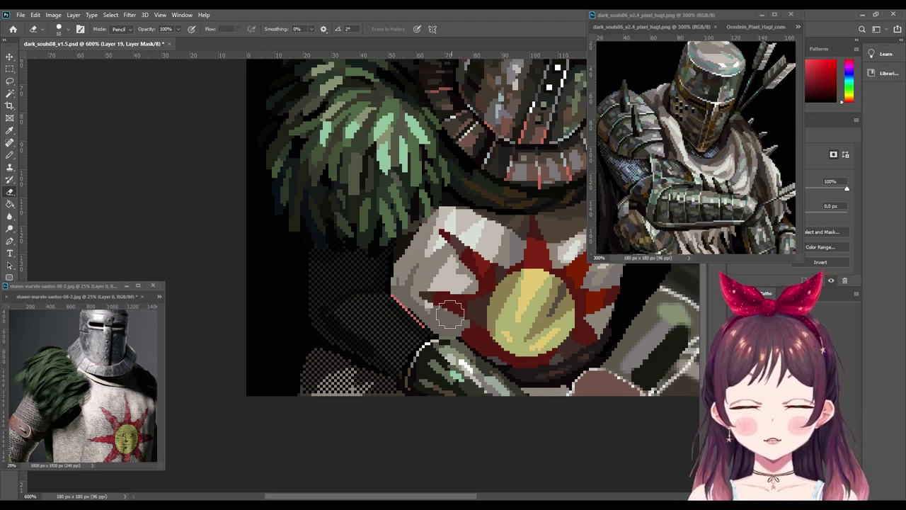
{"action": "mouse_move", "coordinate": [336, 349]}
{"action": "left_mouse_down"}
{"action": "mouse_move", "coordinate": [318, 358]}
{"action": "mouse_move", "coordinate": [354, 383]}
{"action": "mouse_move", "coordinate": [308, 347]}
{"action": "mouse_move", "coordinate": [330, 356]}
{"action": "mouse_move", "coordinate": [297, 374]}
{"action": "mouse_move", "coordinate": [303, 381]}
{"action": "left_mouse_up"}
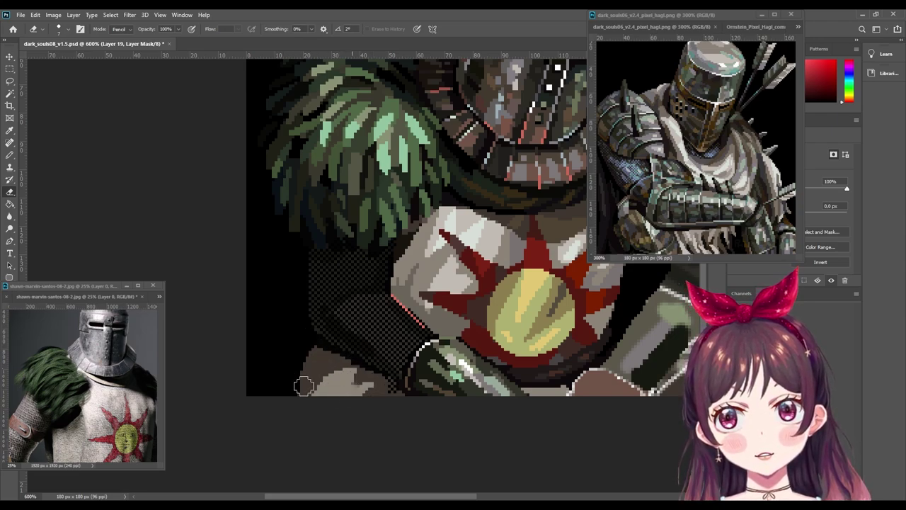
{"action": "left_click_drag", "start_coordinate": [363, 385], "coordinate": [388, 391]}
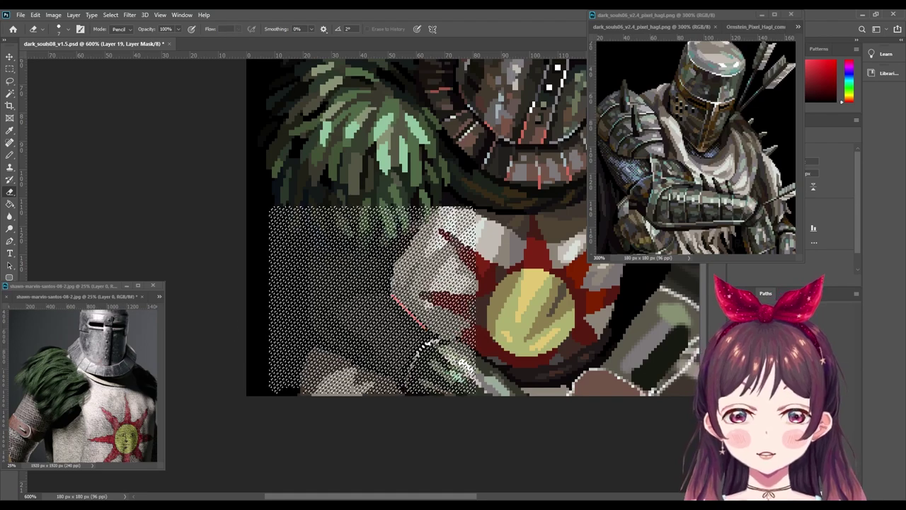
Step: Deselect the leftover dither selection and enlarge the eraser brush
{"action": "key", "text": "ctrl+d"}
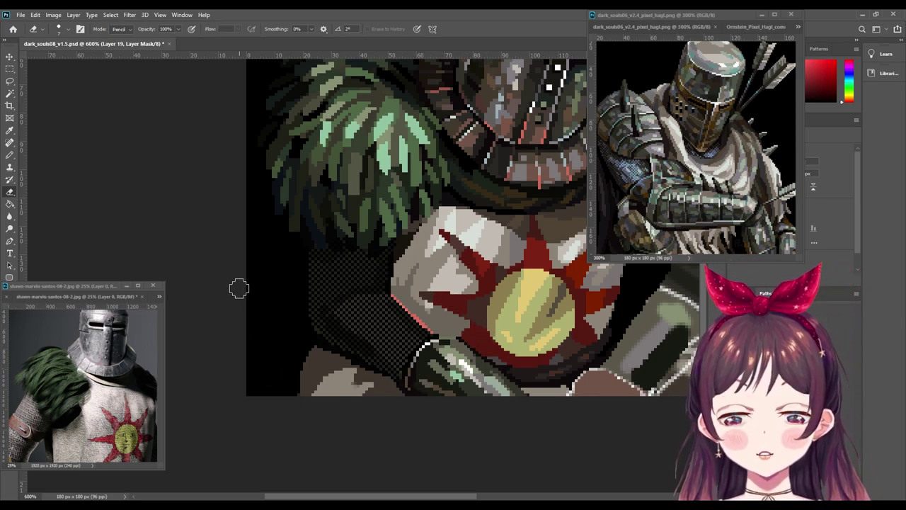
{"action": "key", "text": "bracketright"}
{"action": "key", "text": "bracketright"}
{"action": "key", "text": "bracketright"}
{"action": "key", "text": "bracketright"}
{"action": "key", "text": "bracketright"}
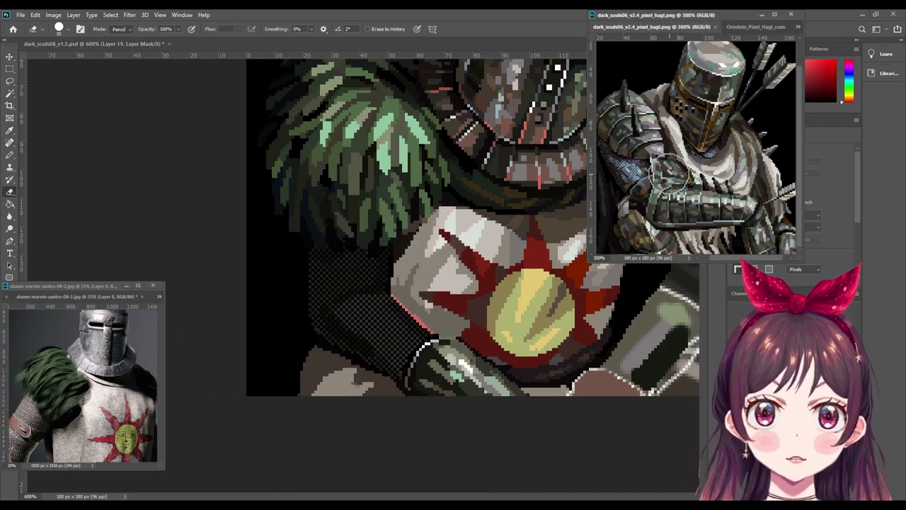
Step: Zoom the reference image to 600% on the knight's shoulder armour and arm
{"action": "scroll", "coordinate": [674, 178], "scroll_direction": "up", "scroll_amount": 2}
{"action": "left_click_drag", "start_coordinate": [670, 177], "coordinate": [722, 163]}
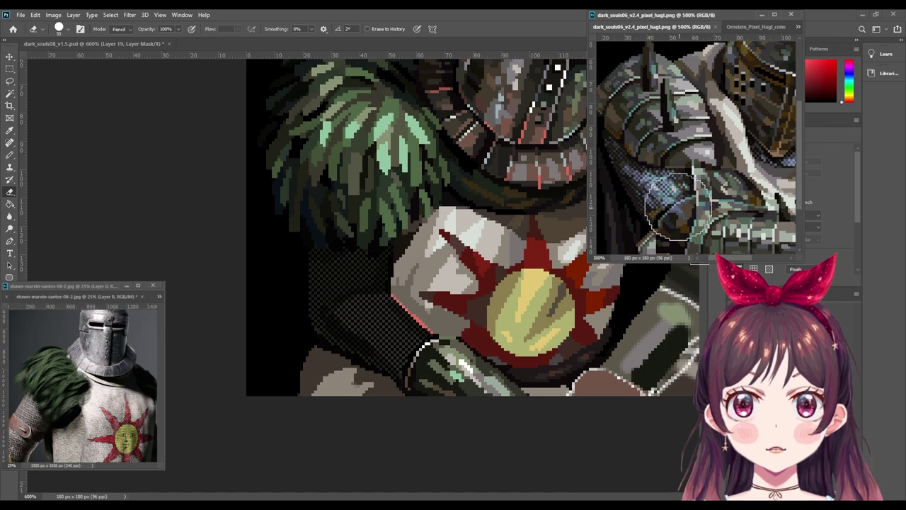
{"action": "scroll", "coordinate": [701, 141], "scroll_direction": "up", "scroll_amount": 1}
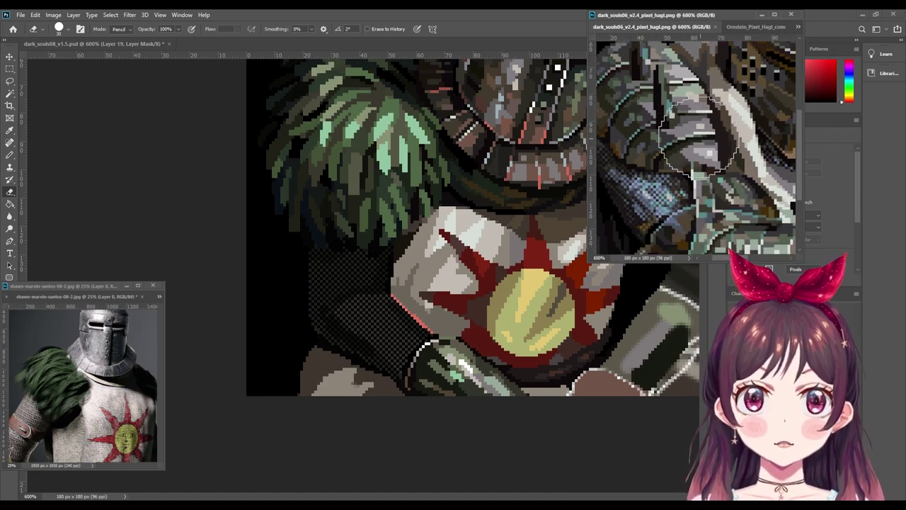
{"action": "key", "text": "b"}
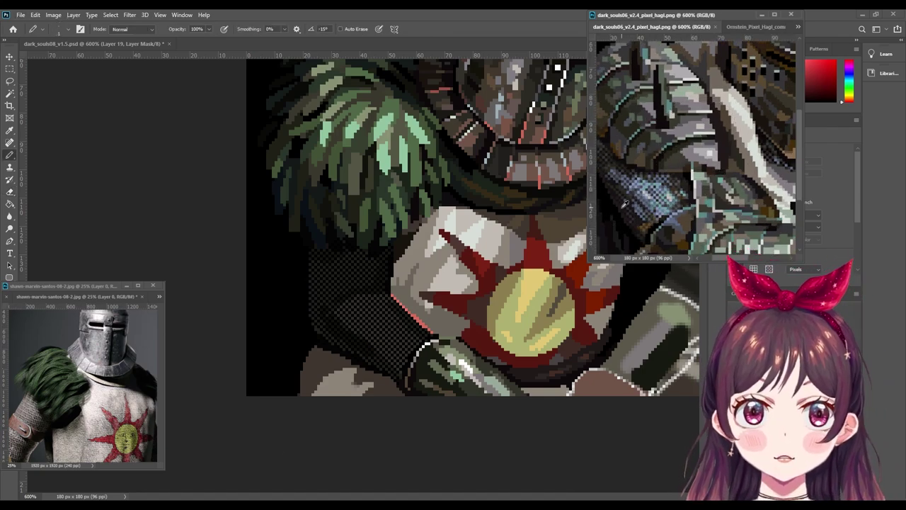
Step: Sample magenta from the reference image and bring the portrait back to front
{"action": "left_click", "coordinate": [618, 171], "text": "alt"}
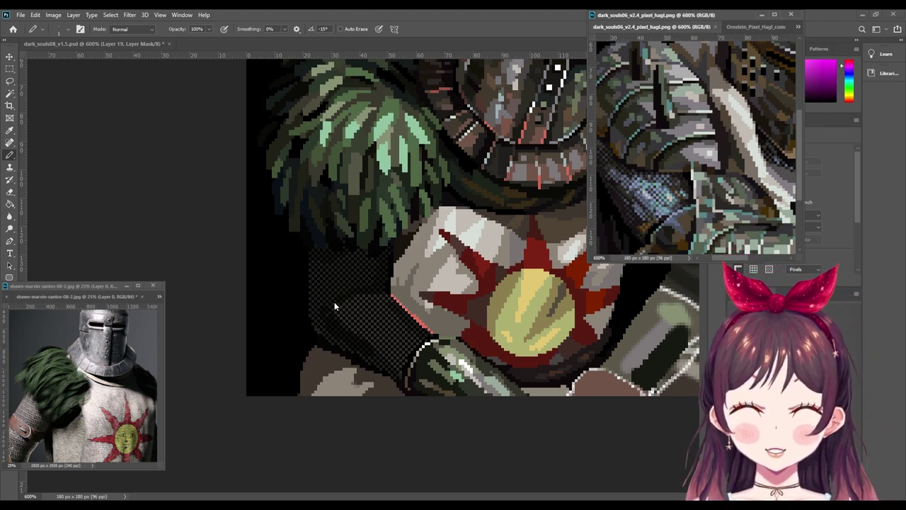
{"action": "left_click", "coordinate": [354, 278], "text": "alt"}
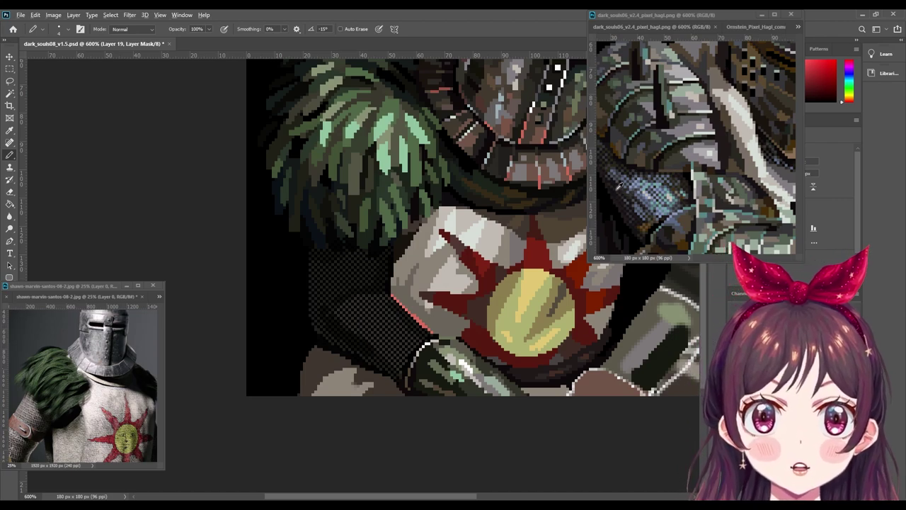
{"action": "left_click", "coordinate": [680, 188], "text": "alt"}
{"action": "left_click", "coordinate": [331, 302]}
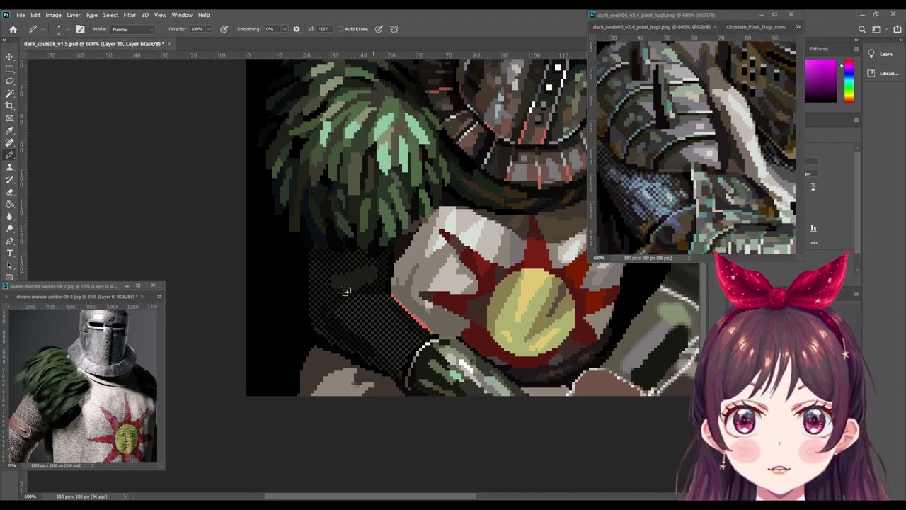
Step: Load and drop the dither mask selection, then target the shadow layer's RGB pixels
{"action": "left_click", "coordinate": [323, 282], "text": "ctrl"}
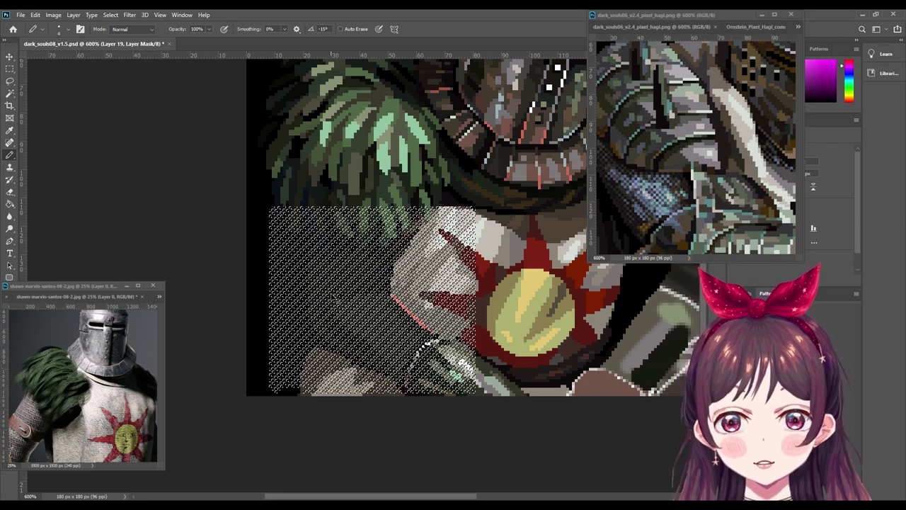
{"action": "key", "text": "ctrl+d"}
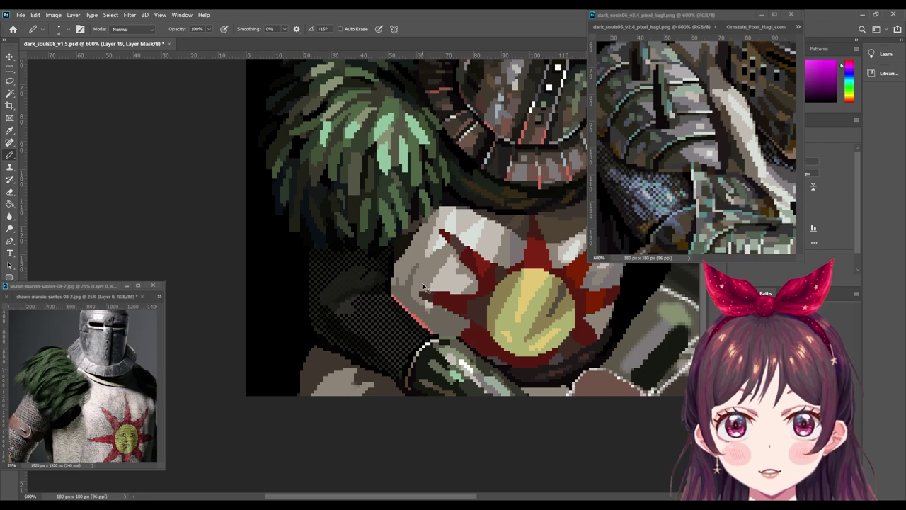
{"action": "left_click", "coordinate": [424, 289], "text": "alt"}
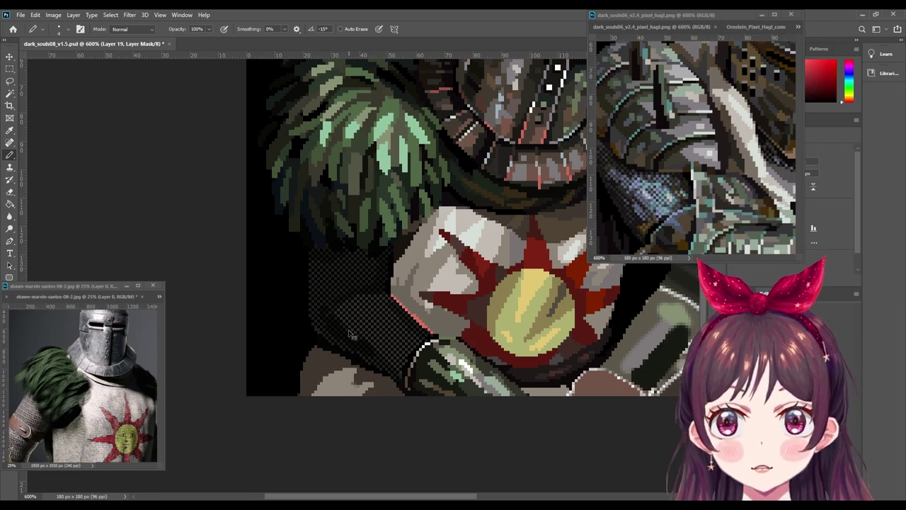
{"action": "key", "text": "ctrl+2"}
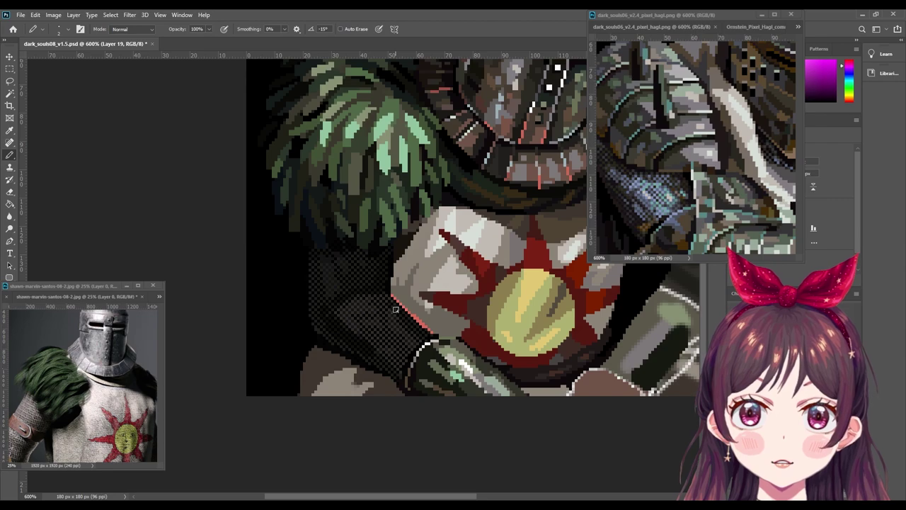
Step: Pencil a pinkish-red rim along the dark arm's edge, zooming in and checking against the reference
{"action": "left_click_drag", "start_coordinate": [395, 310], "coordinate": [416, 341]}
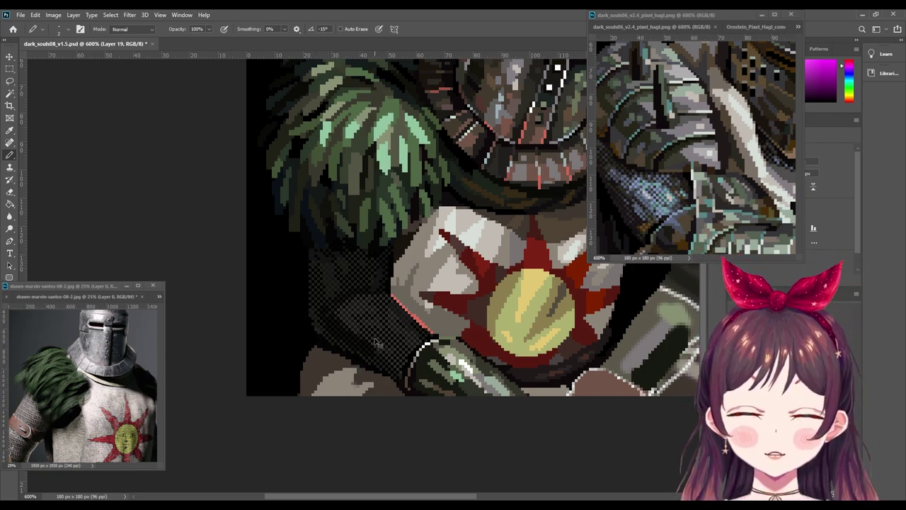
{"action": "scroll", "coordinate": [378, 343], "scroll_direction": "up", "scroll_amount": 1}
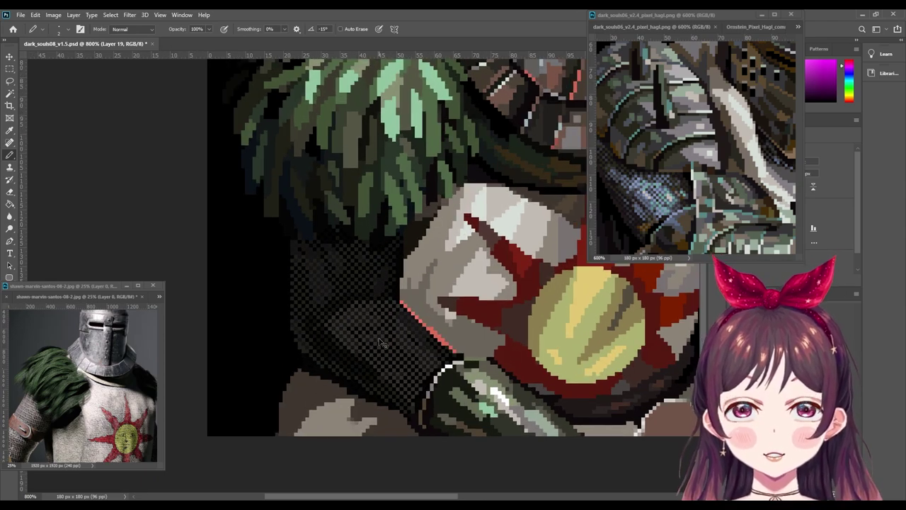
{"action": "scroll", "coordinate": [381, 343], "scroll_direction": "up", "scroll_amount": 1}
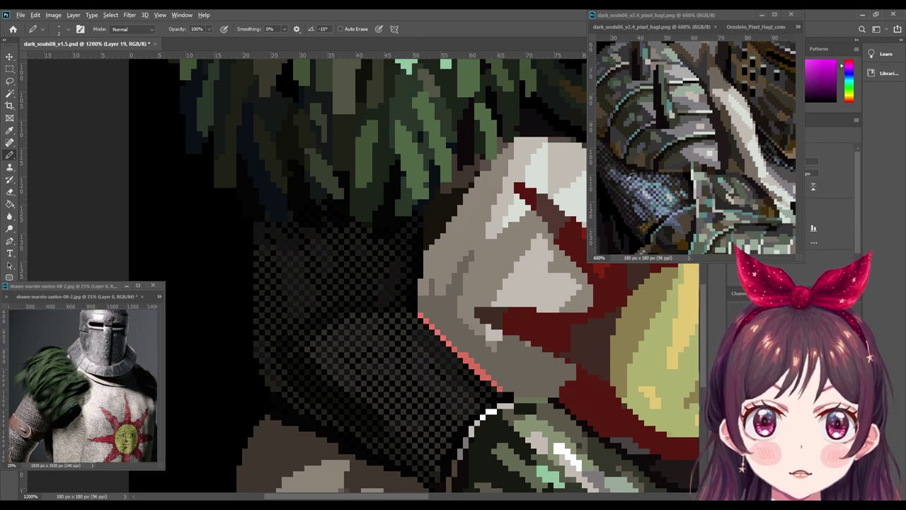
{"action": "left_click", "coordinate": [613, 171]}
{"action": "left_click", "coordinate": [330, 314]}
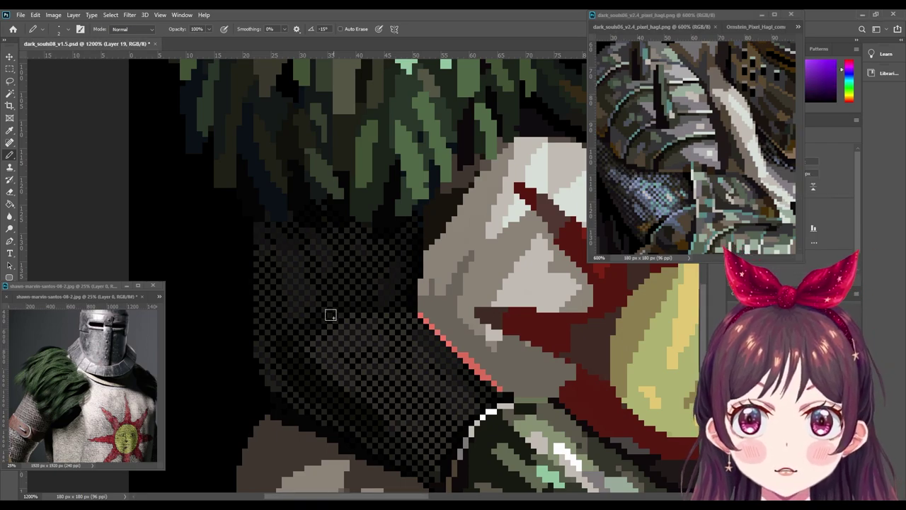
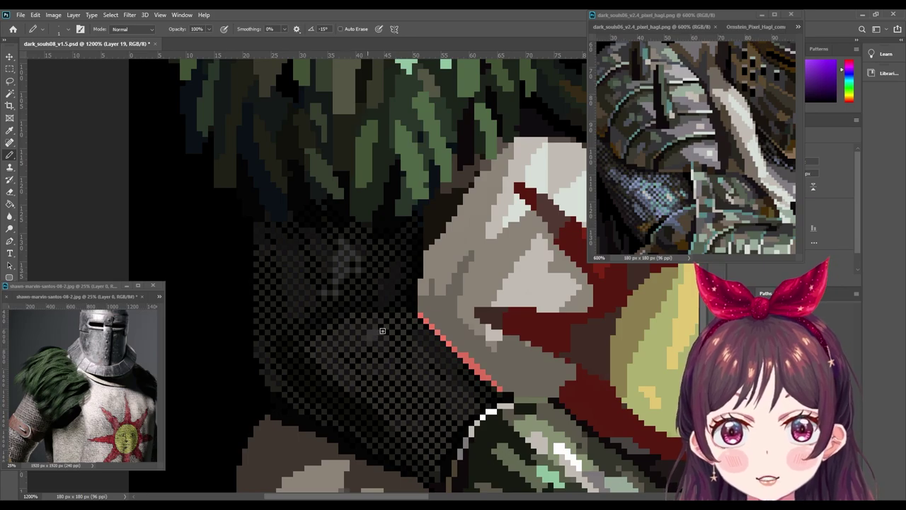
Step: Clear the dither selection and zoom out to review the whole portrait at smaller sizes
{"action": "left_click", "coordinate": [819, 494], "text": "ctrl"}
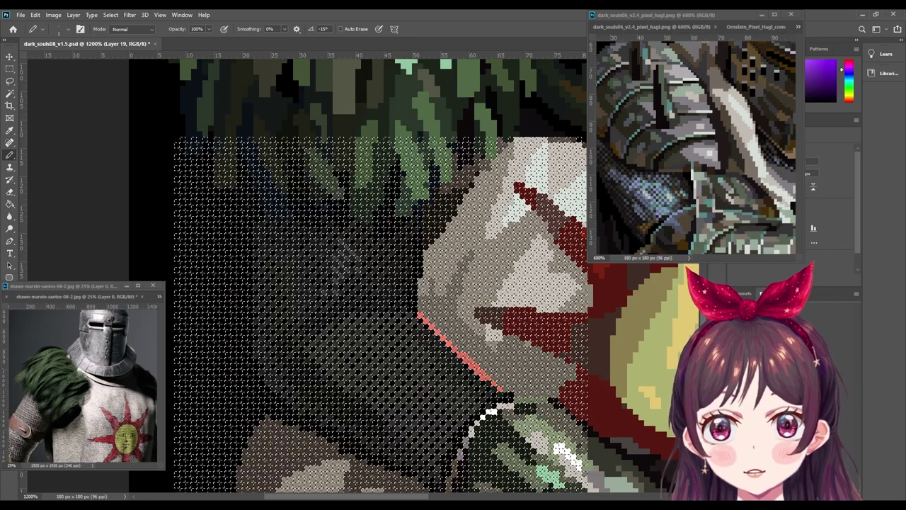
{"action": "key", "text": "ctrl+d"}
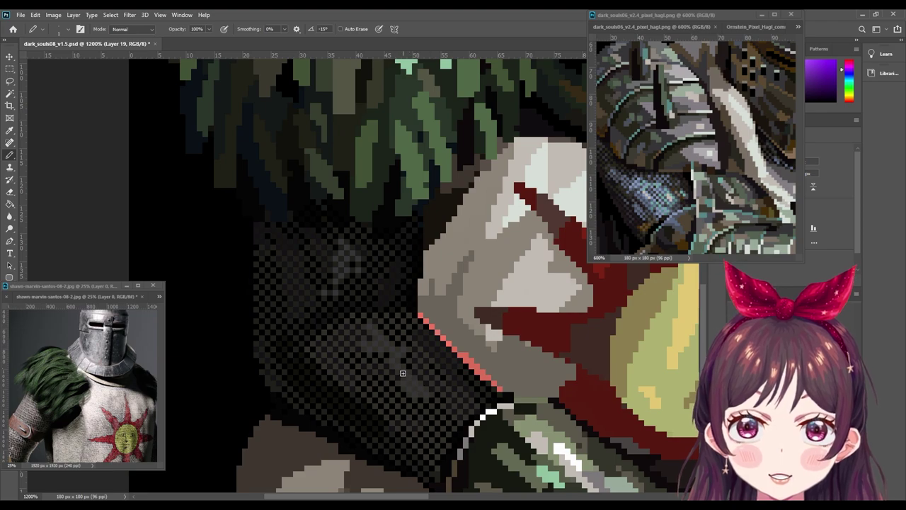
{"action": "key", "text": "ctrl+minus"}
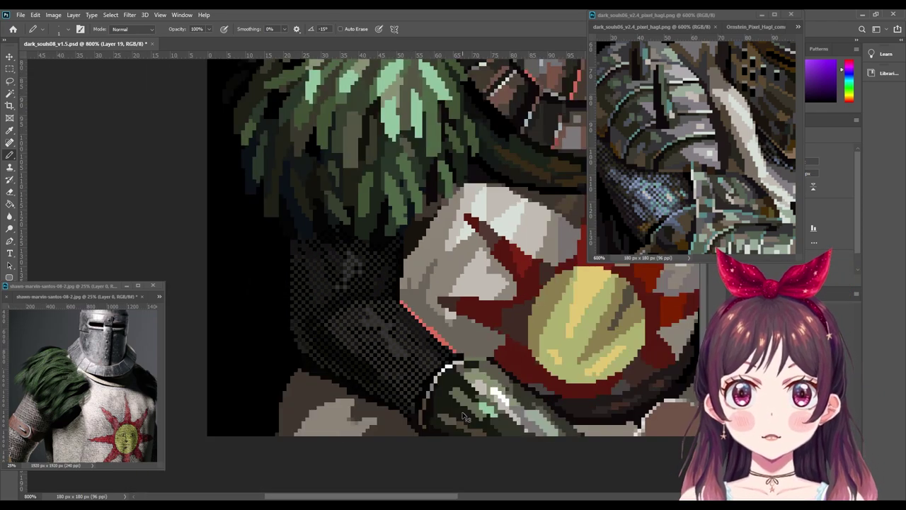
{"action": "key", "text": "ctrl+minus"}
{"action": "key", "text": "ctrl+minus"}
{"action": "key", "text": "ctrl+minus"}
{"action": "key", "text": "ctrl+minus"}
{"action": "key", "text": "ctrl+minus"}
{"action": "key", "text": "ctrl+minus"}
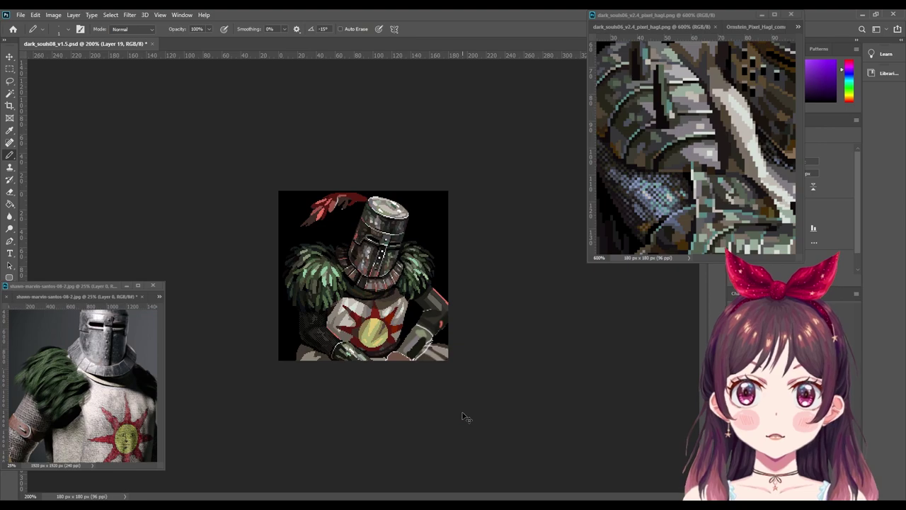
{"action": "key", "text": "ctrl+minus"}
{"action": "key", "text": "ctrl+plus"}
{"action": "key", "text": "ctrl+plus"}
{"action": "key", "text": "ctrl+plus"}
{"action": "key", "text": "ctrl+plus"}
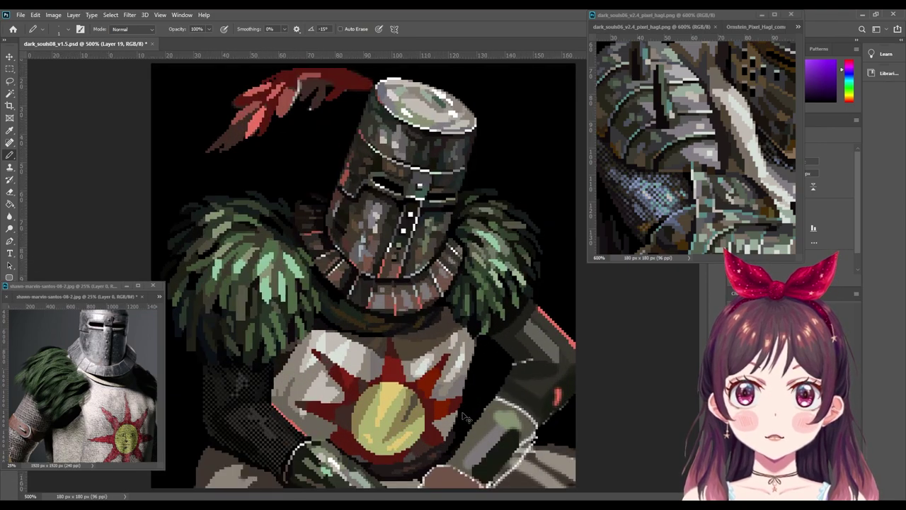
{"action": "key", "text": "ctrl+plus"}
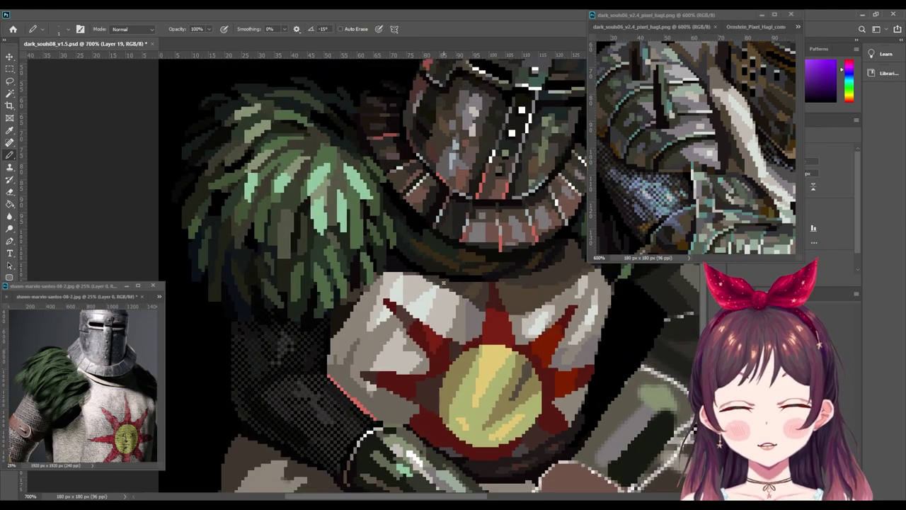
Step: Zoom in on the sun tabard and bring the chainmail arm into view
{"action": "key", "text": "ctrl+plus"}
{"action": "scroll", "coordinate": [355, 382], "scroll_direction": "down", "scroll_amount": 1}
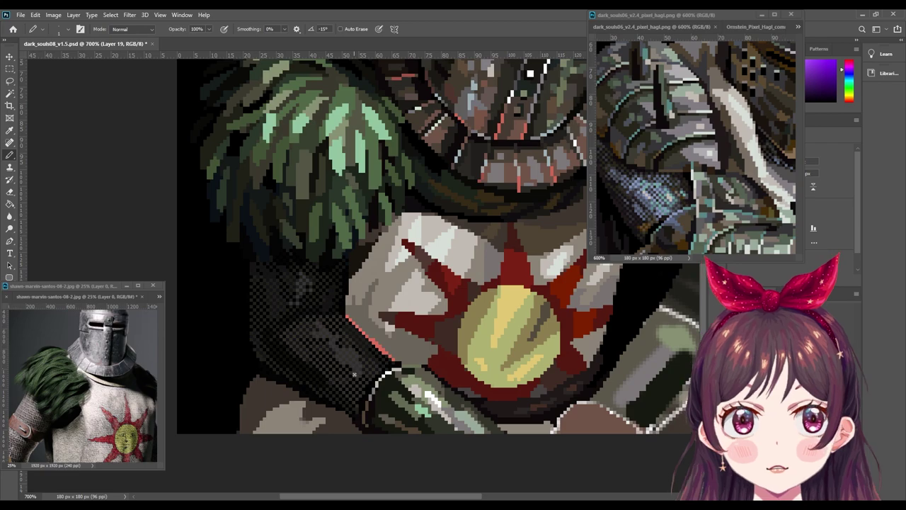
{"action": "key", "text": "ctrl+plus"}
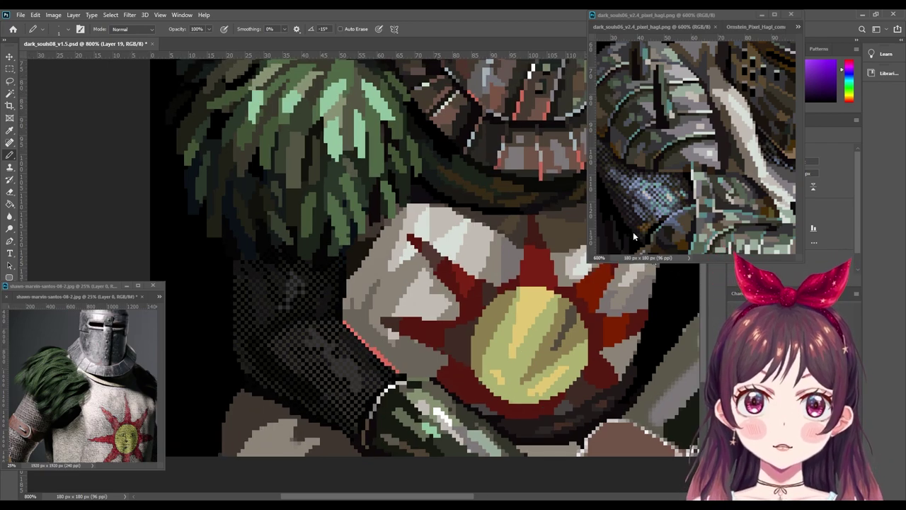
{"action": "key", "text": "ctrl+plus"}
{"action": "mouse_move", "coordinate": [382, 347]}
{"action": "left_mouse_down"}
{"action": "mouse_move", "coordinate": [415, 256]}
{"action": "mouse_move", "coordinate": [409, 266]}
{"action": "left_mouse_up"}
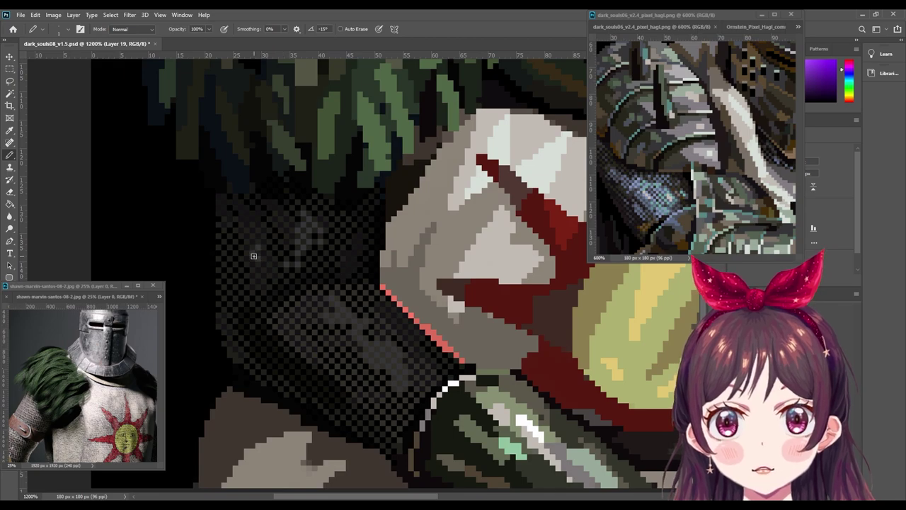
Step: Zoom the chainmail reference, step down a layer, and sample the sun emblem's yellow
{"action": "left_click", "coordinate": [646, 193]}
{"action": "scroll", "coordinate": [647, 193], "scroll_direction": "up", "scroll_amount": 1}
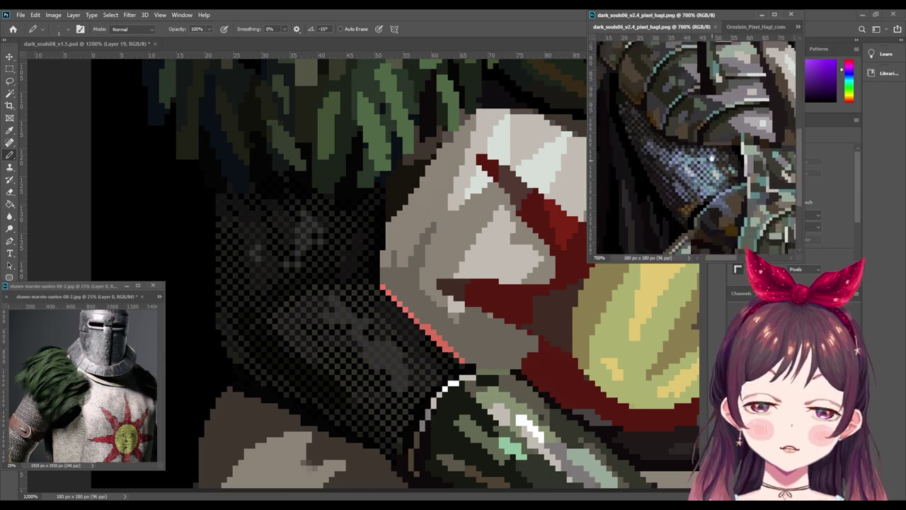
{"action": "scroll", "coordinate": [691, 190], "scroll_direction": "up", "scroll_amount": 1}
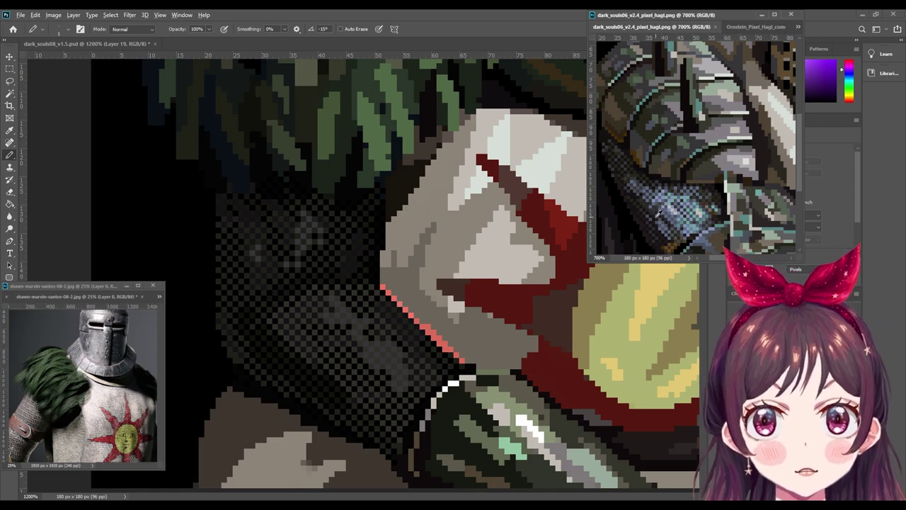
{"action": "left_click", "coordinate": [219, 308], "text": "alt"}
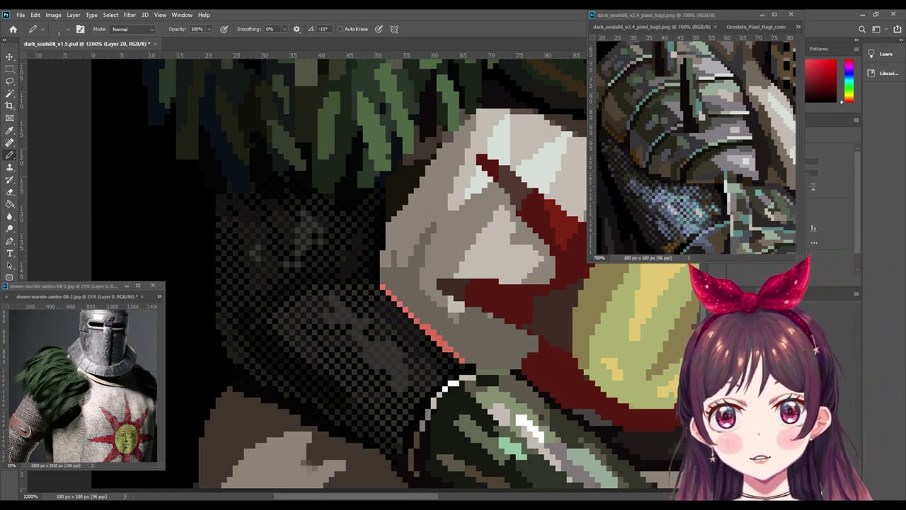
{"action": "key", "text": "alt+["}
{"action": "key", "text": "alt+["}
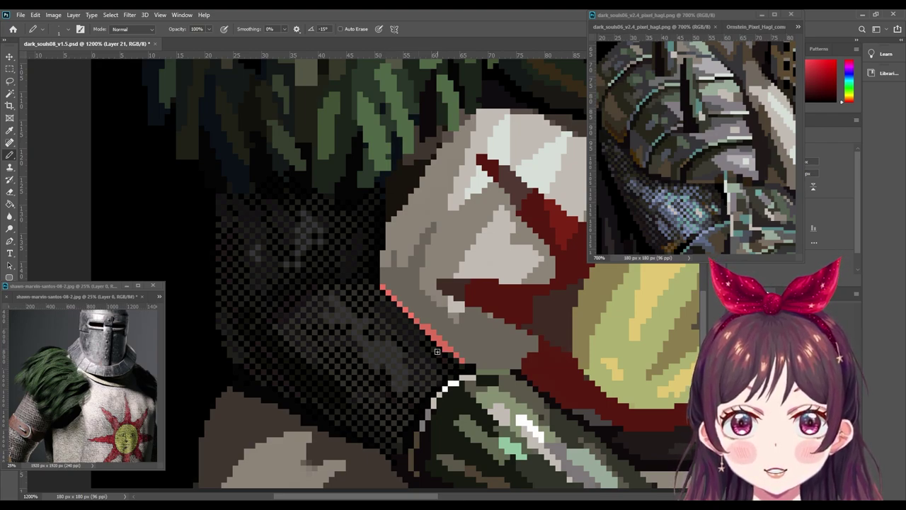
{"action": "key", "text": "alt+bracketleft"}
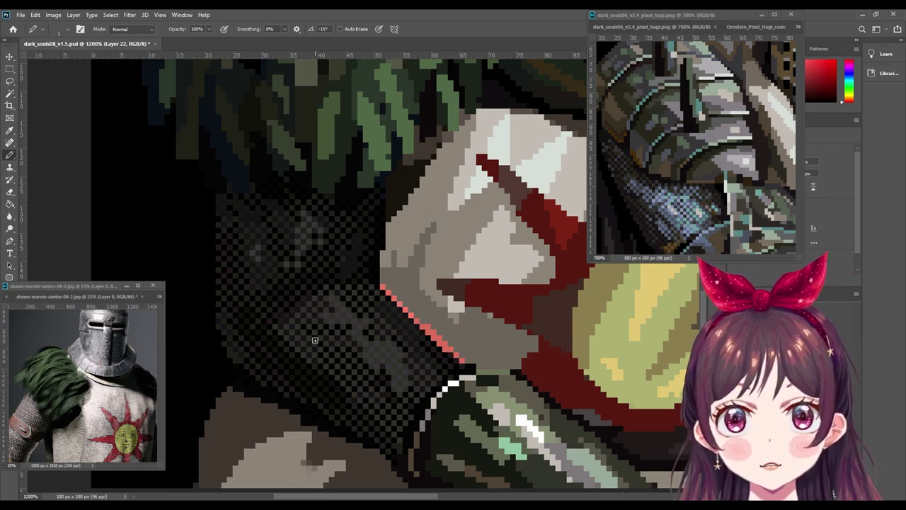
{"action": "left_click", "coordinate": [692, 333], "text": "alt"}
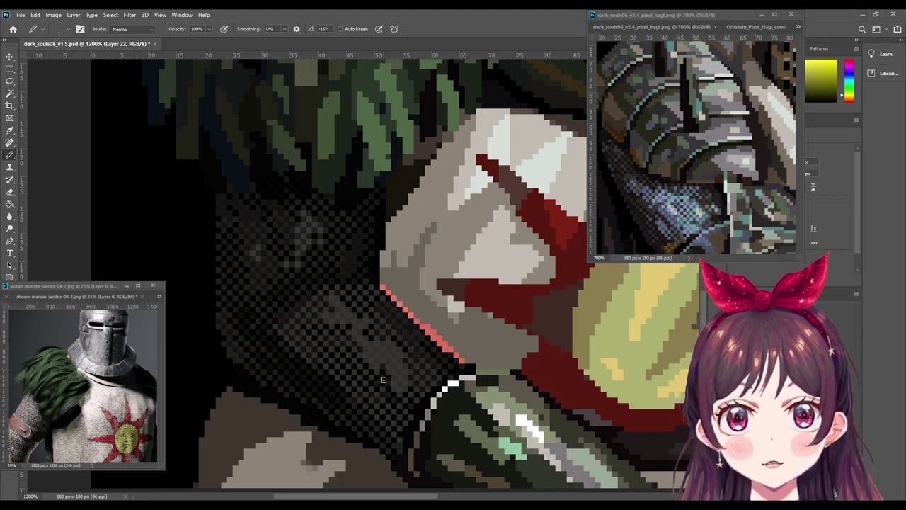
Step: Sample a green, shrink the Pencil, and choose a light mint green
{"action": "key", "text": "i"}
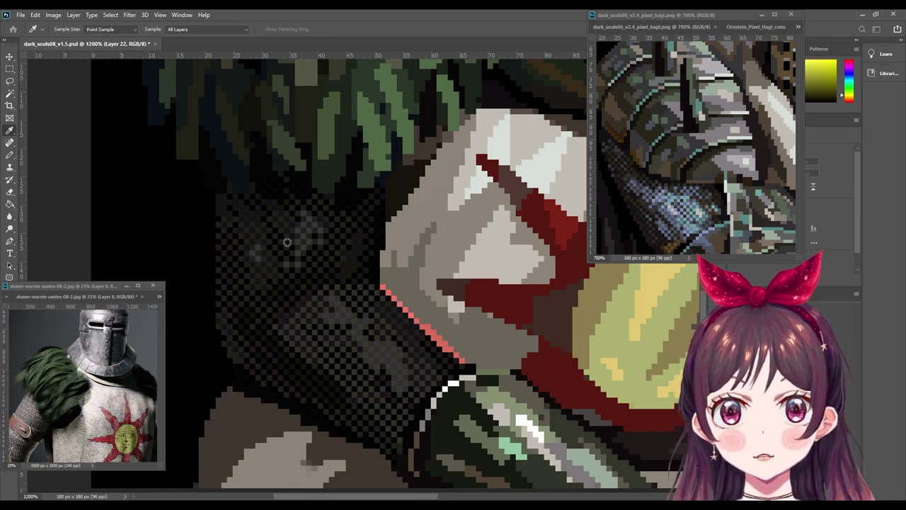
{"action": "left_click", "coordinate": [411, 98]}
{"action": "key", "text": "b"}
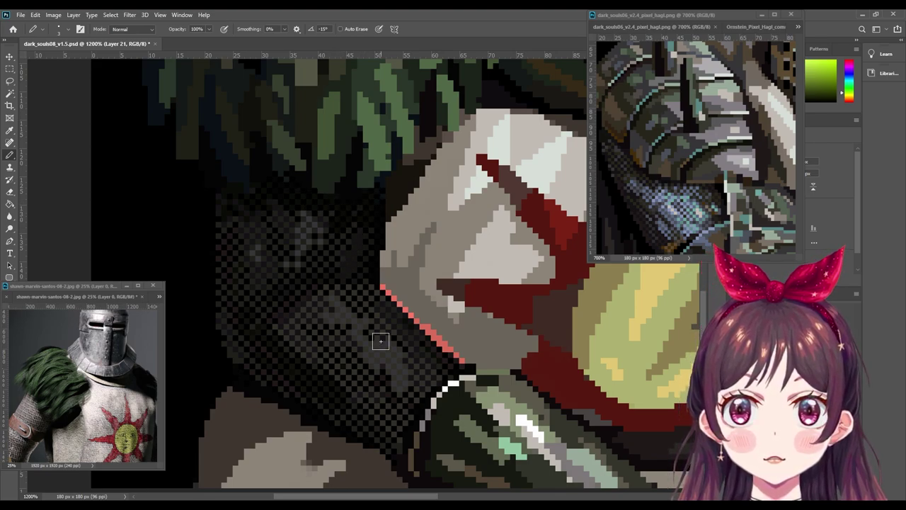
{"action": "key", "text": "bracketleft"}
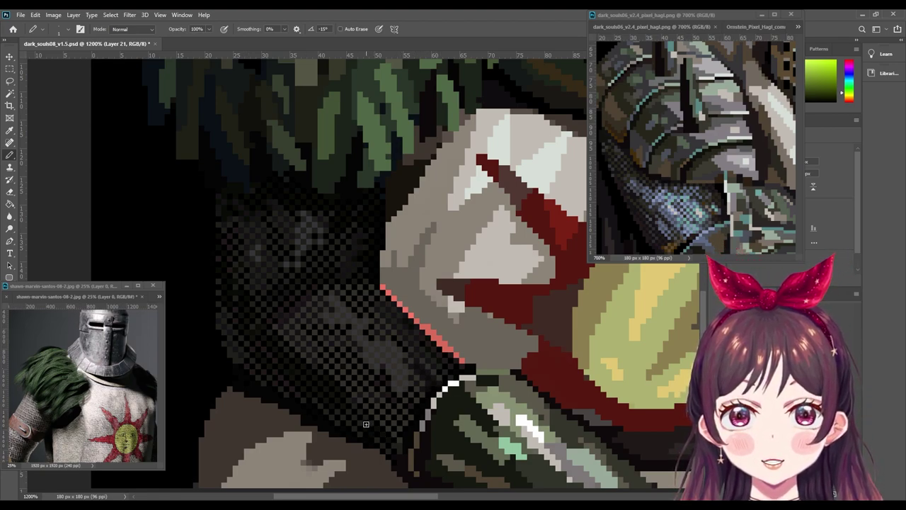
{"action": "left_click", "coordinate": [423, 459], "text": "alt"}
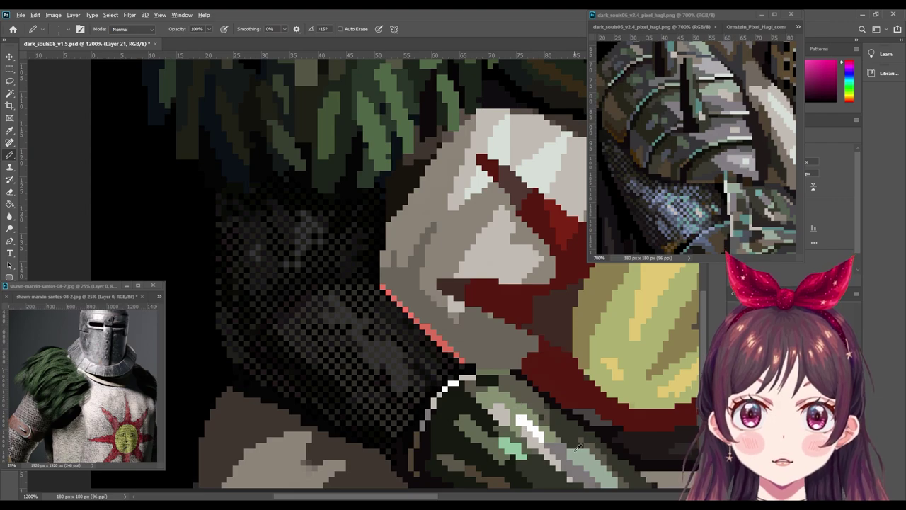
{"action": "left_click", "coordinate": [510, 445], "text": "alt"}
Step: On a new layer, place a single mint highlight pixel on the chainmail
{"action": "left_click_drag", "start_coordinate": [369, 343], "coordinate": [382, 355]}
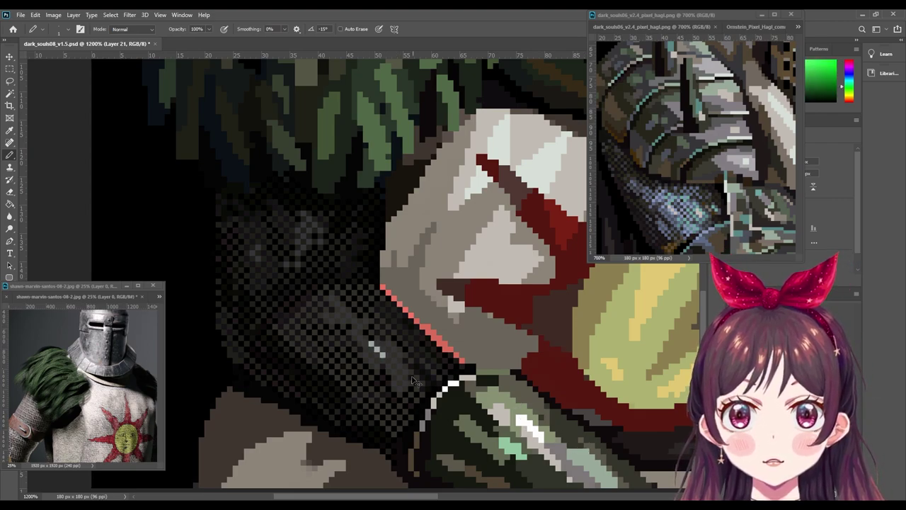
{"action": "key", "text": "ctrl+z"}
{"action": "key", "text": "ctrl+shift+alt+n"}
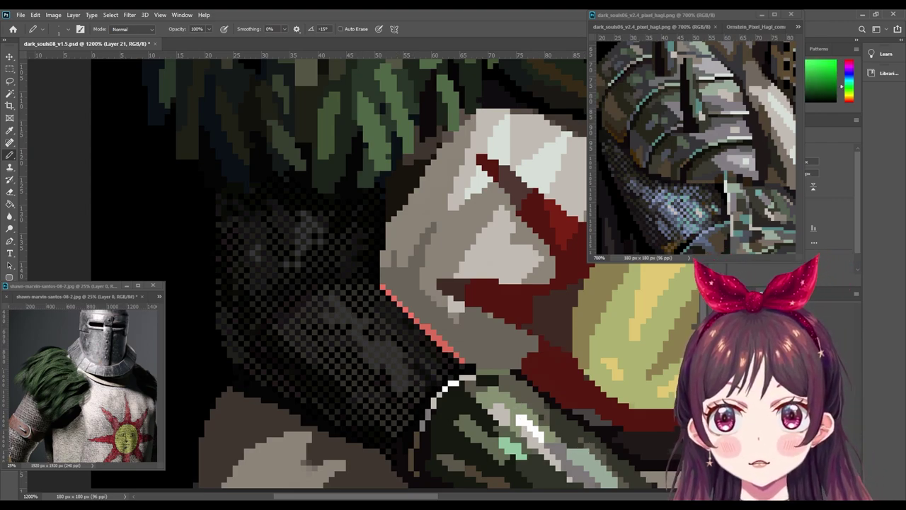
{"action": "left_click", "coordinate": [337, 310]}
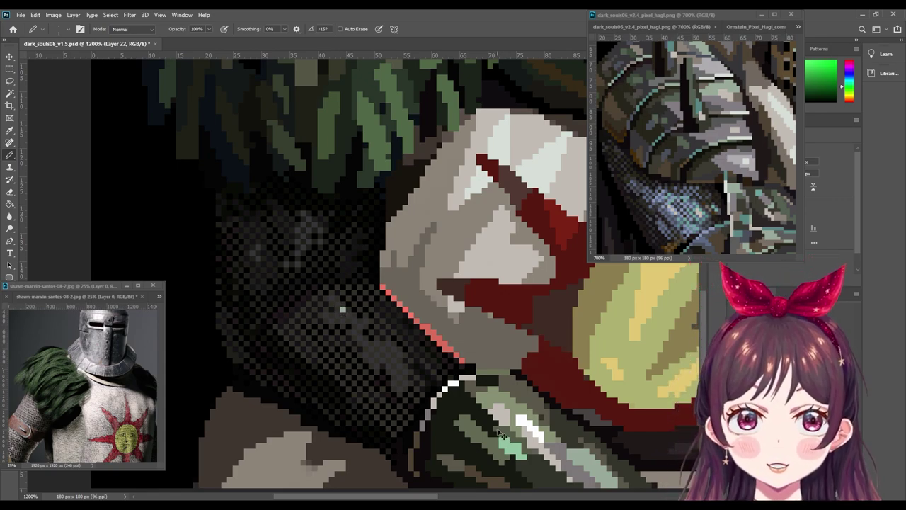
{"action": "key", "text": "x"}
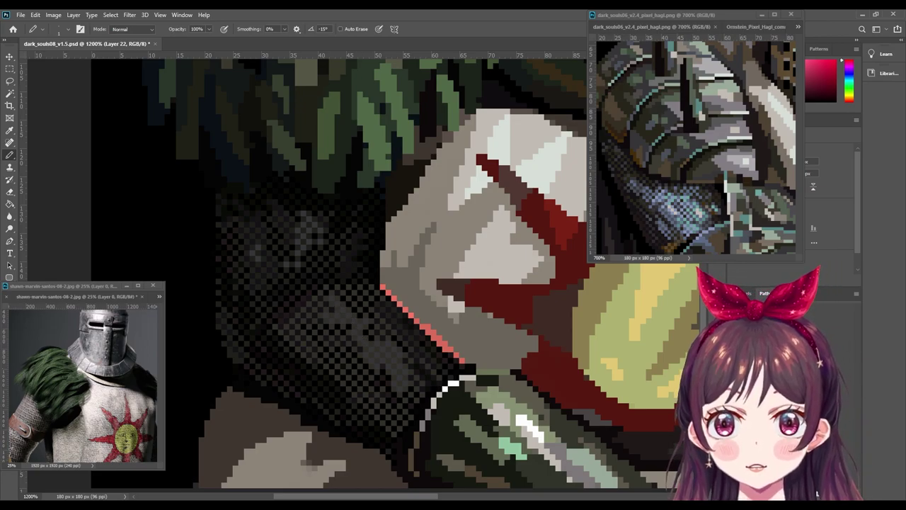
Step: Draw a diagonal run of light dither pixels across the chainmail
{"action": "key", "text": "ctrl+shift+d"}
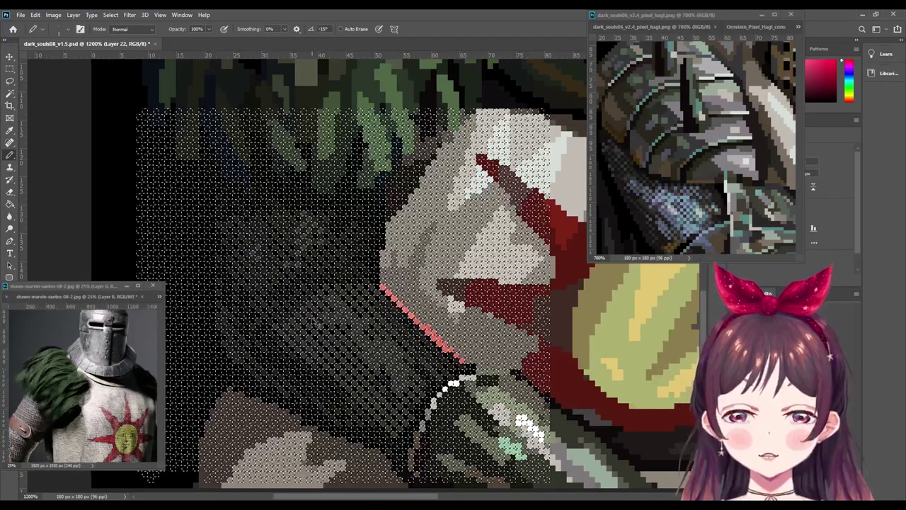
{"action": "key", "text": "ctrl+d"}
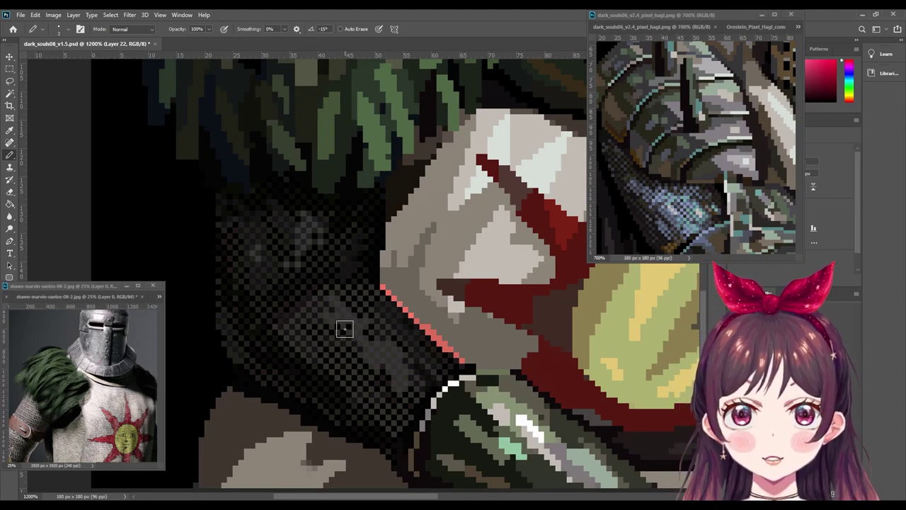
{"action": "left_click", "coordinate": [345, 322]}
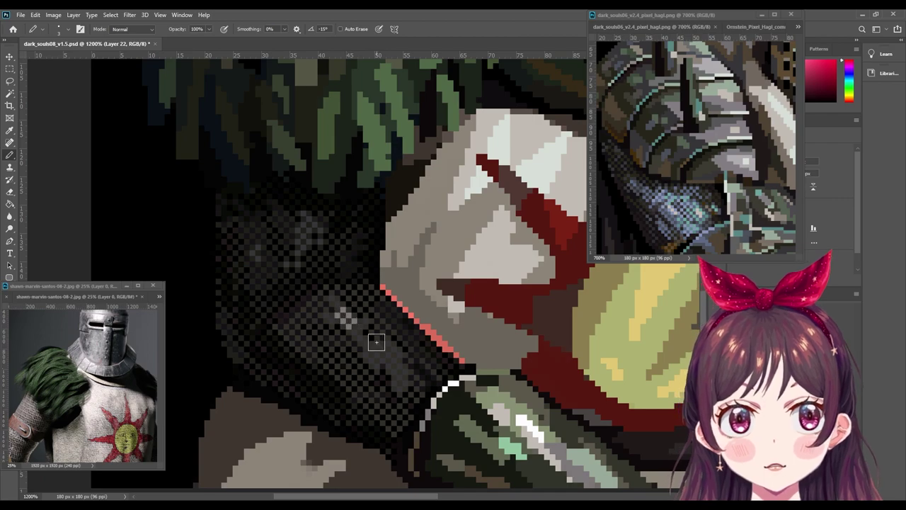
{"action": "left_click", "coordinate": [367, 338]}
{"action": "key", "text": "ctrl+z"}
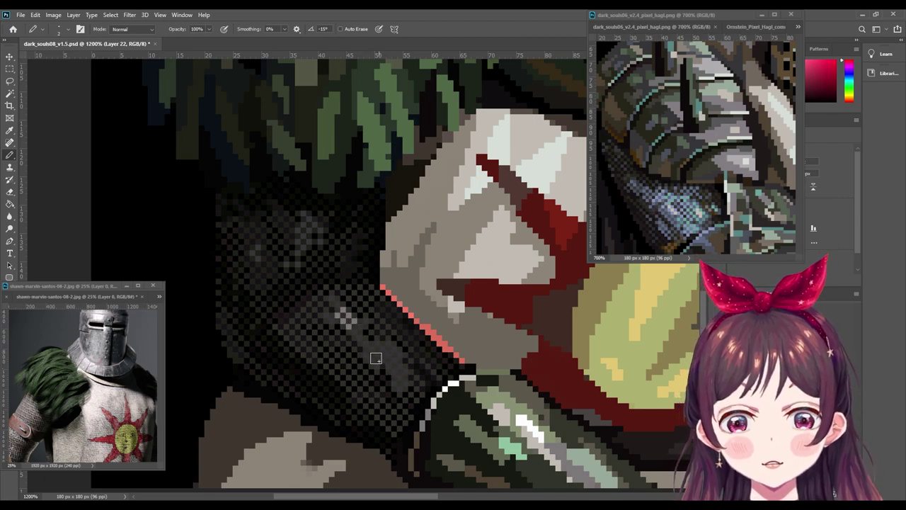
{"action": "left_click_drag", "start_coordinate": [368, 343], "coordinate": [405, 385]}
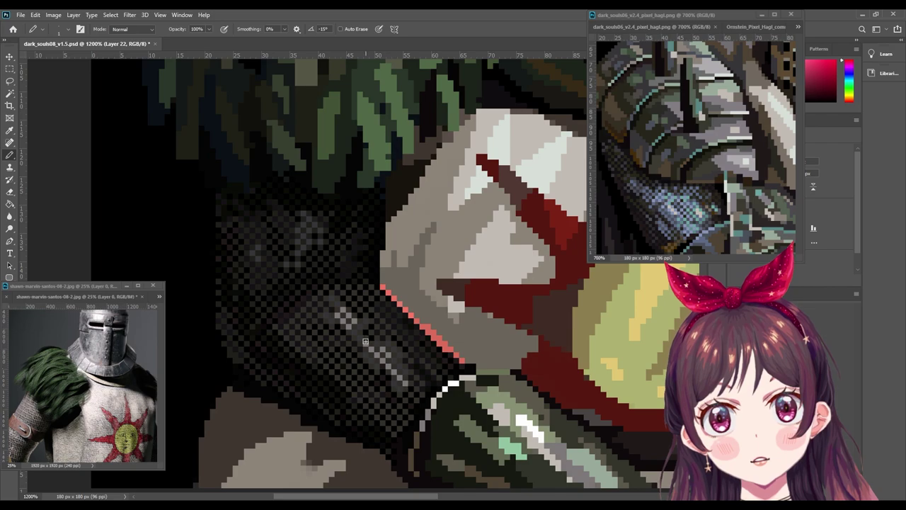
Step: Sample purple from the artwork and blue from the chainmail reference, then refocus the portrait
{"action": "left_click", "coordinate": [308, 221], "text": "alt"}
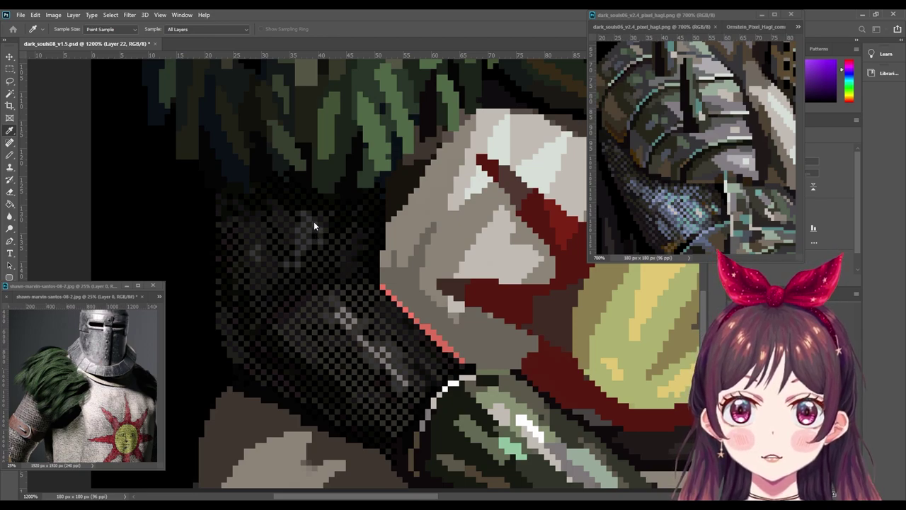
{"action": "key", "text": "b"}
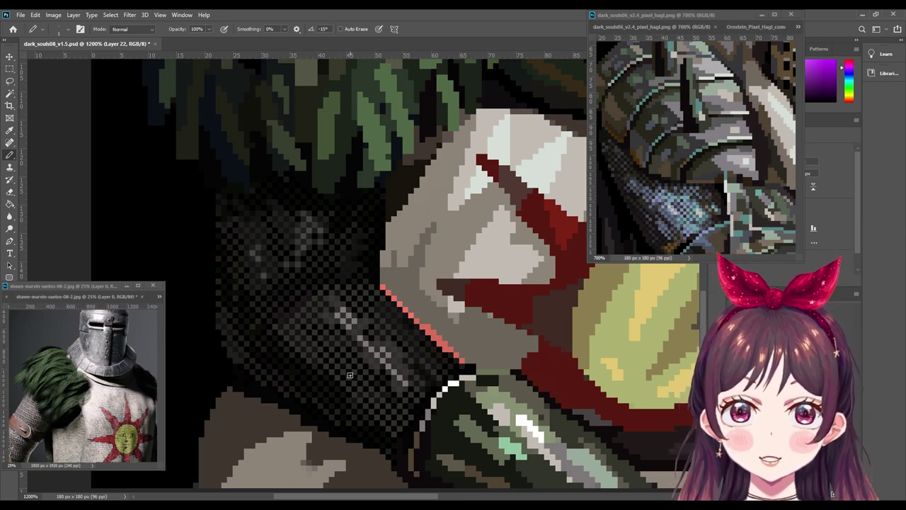
{"action": "left_click", "coordinate": [650, 214], "text": "alt"}
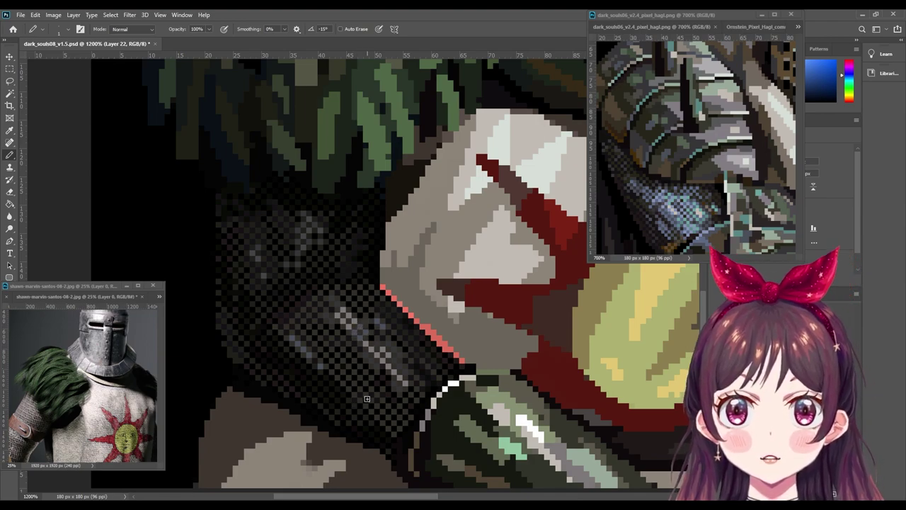
{"action": "left_click", "coordinate": [670, 206]}
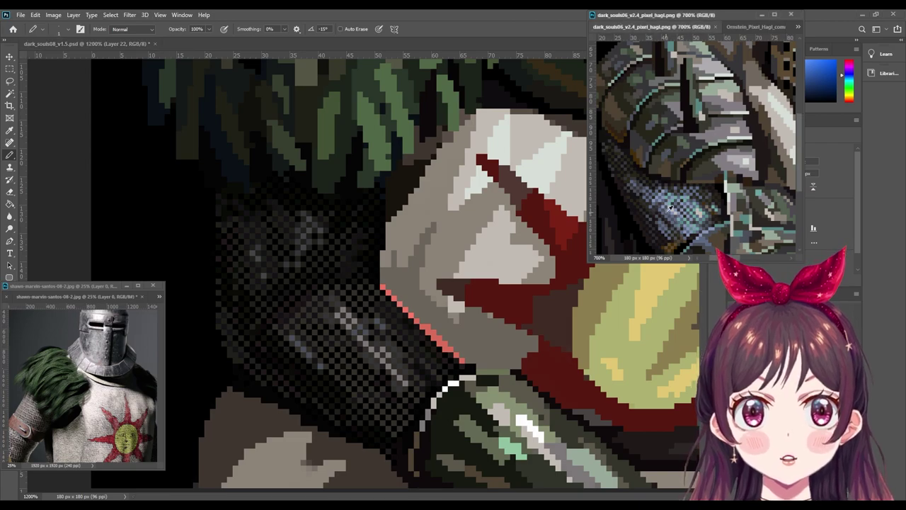
{"action": "left_click", "coordinate": [395, 330]}
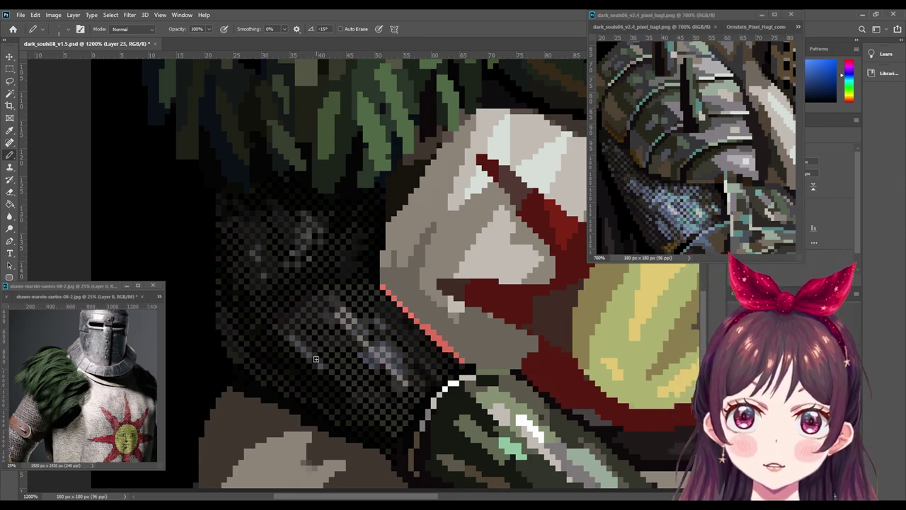
Step: Zoom out to check the full knight sprite, then zoom back in
{"action": "scroll", "coordinate": [395, 391], "scroll_direction": "down", "scroll_amount": 2}
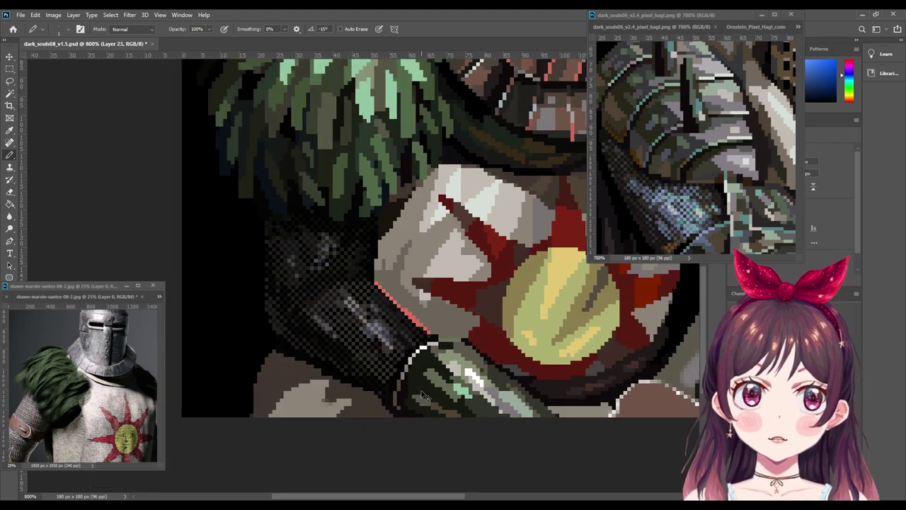
{"action": "scroll", "coordinate": [407, 394], "scroll_direction": "down", "scroll_amount": 2}
{"action": "scroll", "coordinate": [424, 395], "scroll_direction": "down", "scroll_amount": 2}
{"action": "scroll", "coordinate": [424, 395], "scroll_direction": "down", "scroll_amount": 1}
{"action": "scroll", "coordinate": [423, 394], "scroll_direction": "down", "scroll_amount": 2}
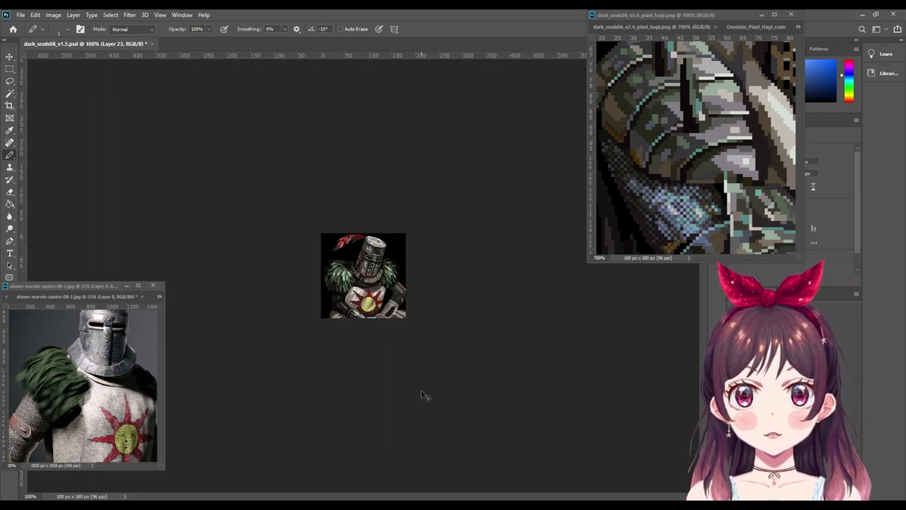
{"action": "scroll", "coordinate": [422, 395], "scroll_direction": "up", "scroll_amount": 1}
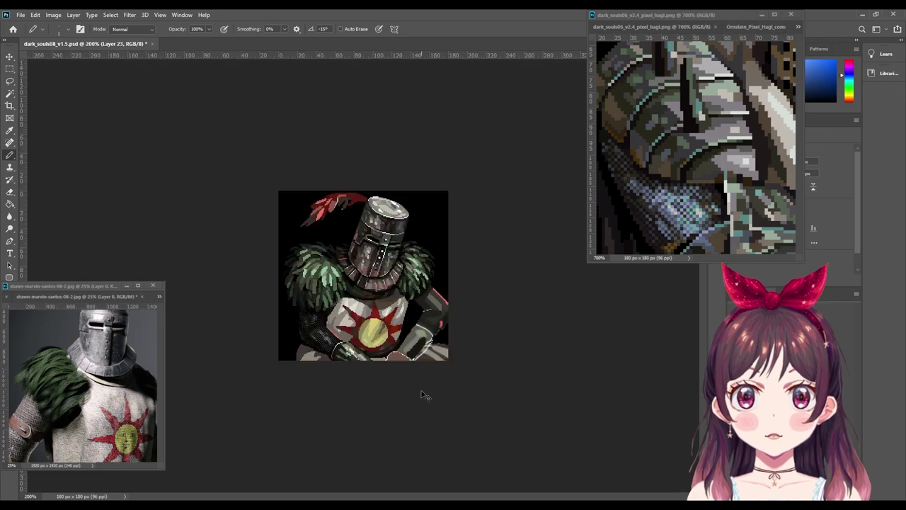
{"action": "scroll", "coordinate": [421, 395], "scroll_direction": "up", "scroll_amount": 1}
{"action": "scroll", "coordinate": [422, 394], "scroll_direction": "up", "scroll_amount": 2}
{"action": "scroll", "coordinate": [421, 391], "scroll_direction": "up", "scroll_amount": 2}
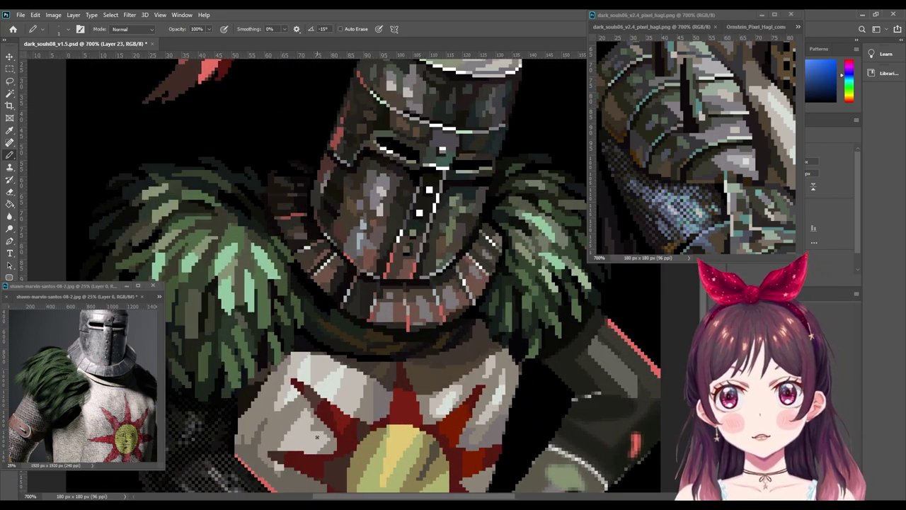
Step: Return to the chainmail arm at 1600% and pick a purple drawing colour
{"action": "scroll", "coordinate": [420, 391], "scroll_direction": "left", "scroll_amount": 1}
{"action": "scroll", "coordinate": [400, 333], "scroll_direction": "down", "scroll_amount": 2}
{"action": "scroll", "coordinate": [383, 284], "scroll_direction": "down", "scroll_amount": 3}
{"action": "scroll", "coordinate": [378, 270], "scroll_direction": "left", "scroll_amount": 2}
{"action": "scroll", "coordinate": [378, 270], "scroll_direction": "up", "scroll_amount": 1}
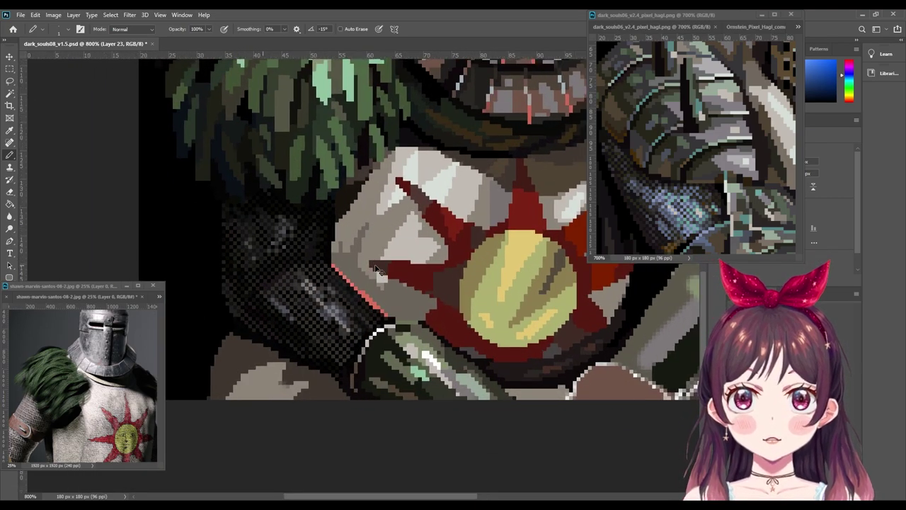
{"action": "scroll", "coordinate": [378, 270], "scroll_direction": "up", "scroll_amount": 2}
{"action": "scroll", "coordinate": [397, 283], "scroll_direction": "down", "scroll_amount": 2}
{"action": "scroll", "coordinate": [404, 287], "scroll_direction": "left", "scroll_amount": 2}
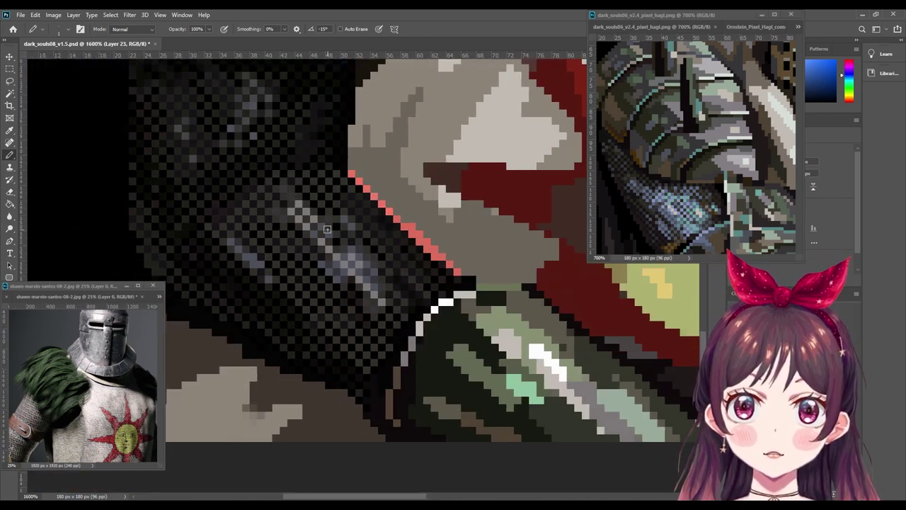
{"action": "left_click", "coordinate": [331, 213], "text": "alt"}
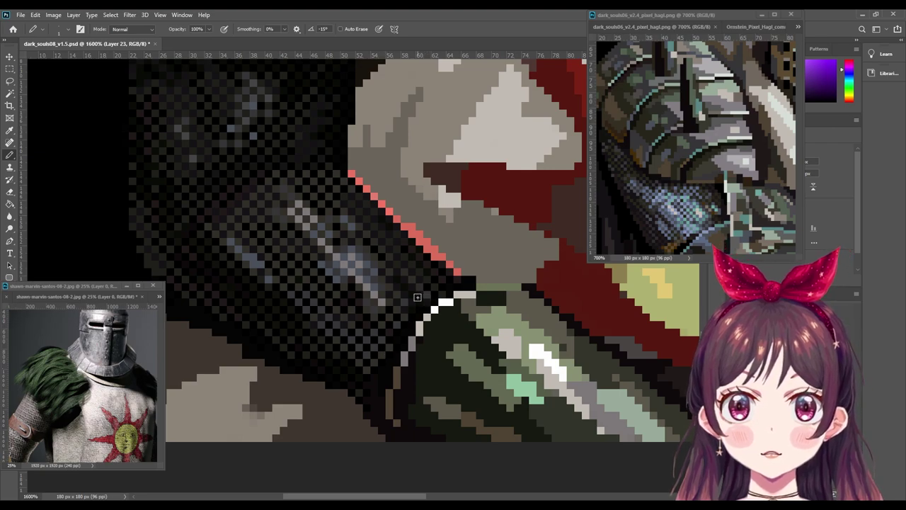
{"action": "scroll", "coordinate": [295, 224], "scroll_direction": "up", "scroll_amount": 2}
{"action": "scroll", "coordinate": [296, 225], "scroll_direction": "left", "scroll_amount": 2}
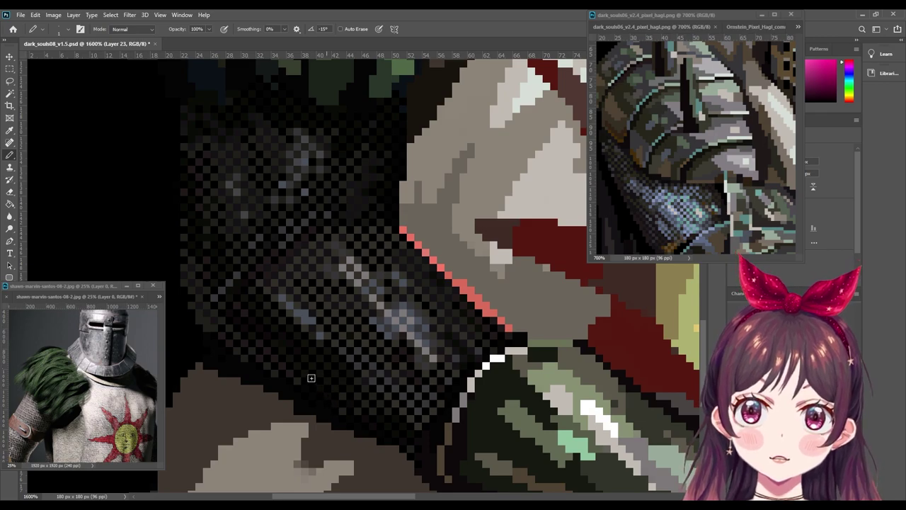
Step: Pan up along the chainmail arm and cycle layers back to Layer 22
{"action": "left_click_drag", "start_coordinate": [489, 384], "coordinate": [502, 306]}
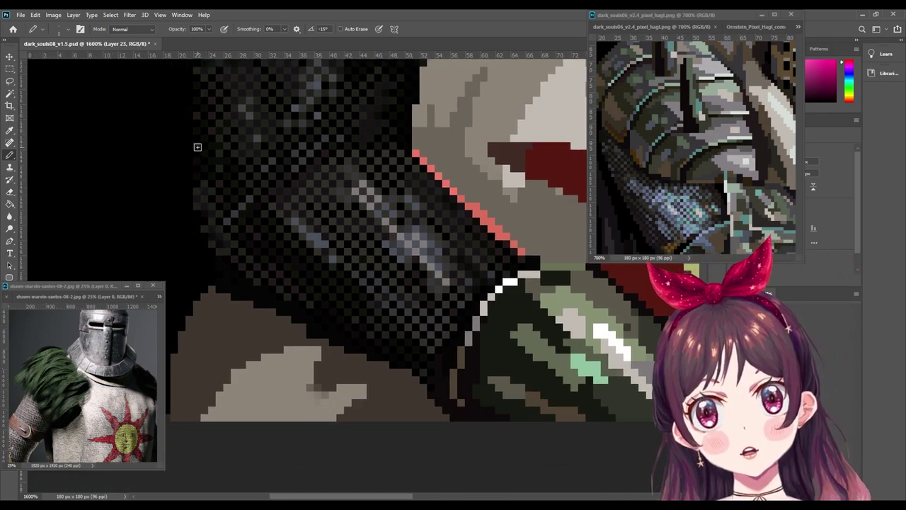
{"action": "left_click_drag", "start_coordinate": [287, 197], "coordinate": [303, 313]}
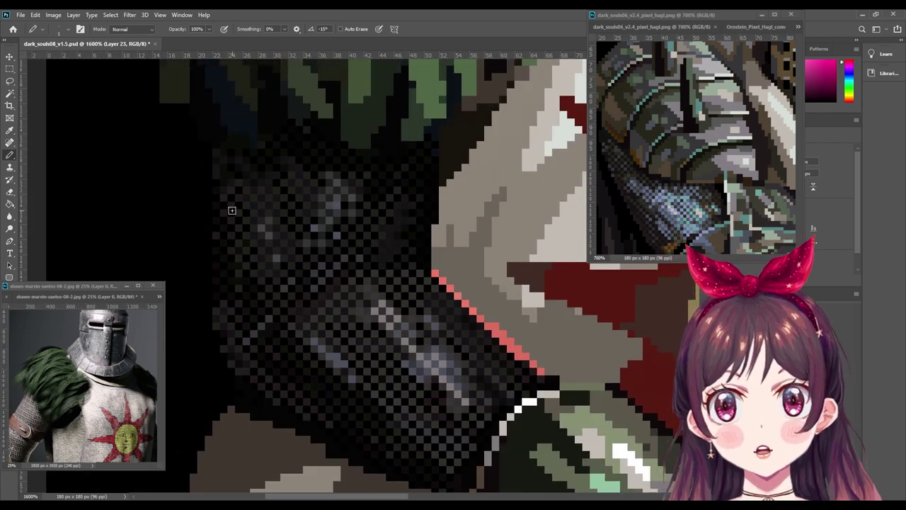
{"action": "left_click_drag", "start_coordinate": [400, 324], "coordinate": [406, 306]}
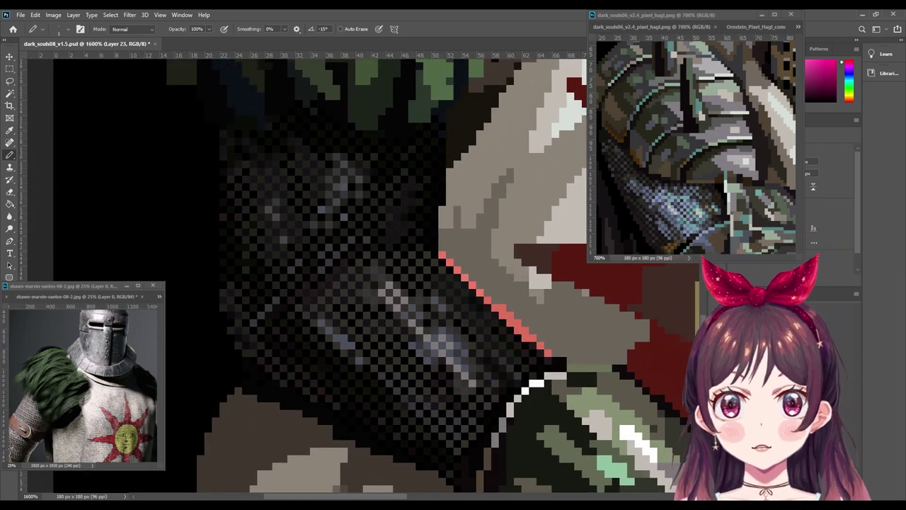
{"action": "key", "text": "ctrl+alt+a"}
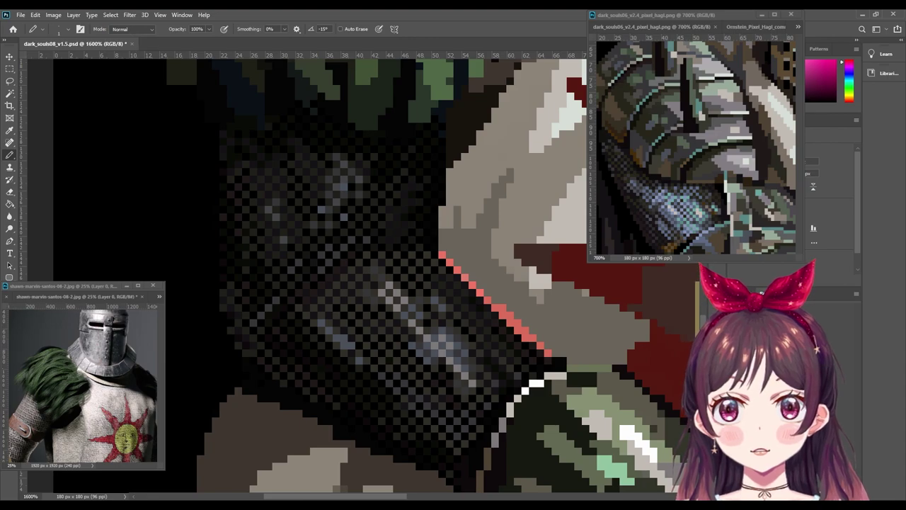
{"action": "key", "text": "alt+bracketleft"}
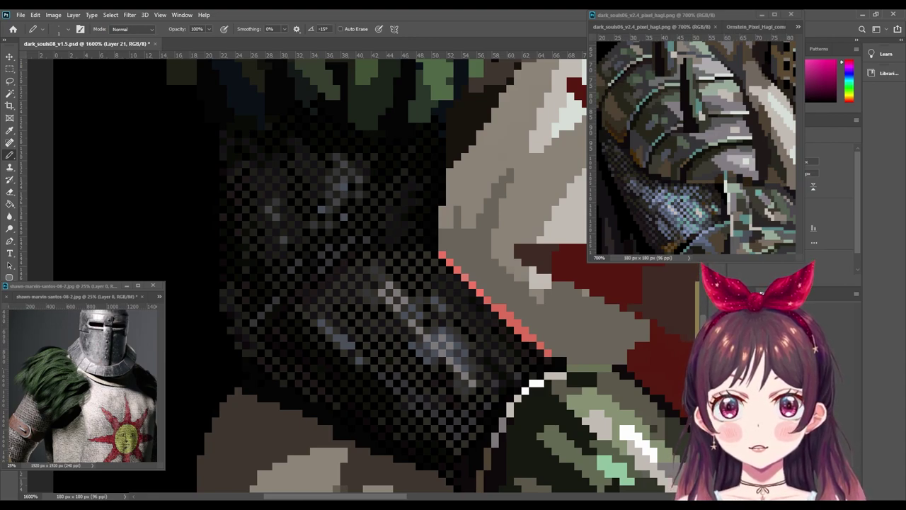
{"action": "key", "text": "ctrl+alt+a"}
{"action": "key", "text": "alt+bracketright"}
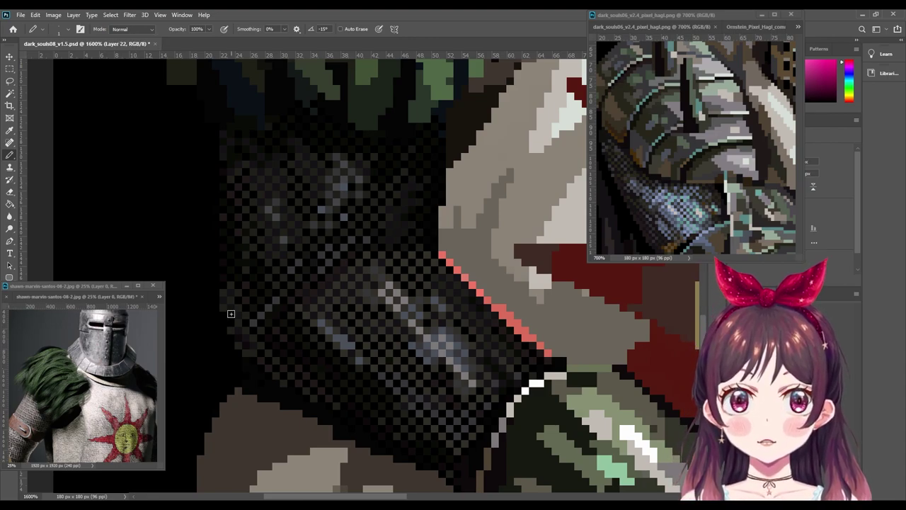
Step: Magic-wand the dark checkered chainmail pixels, deselect, and set a 3-pixel Pencil
{"action": "key", "text": "w"}
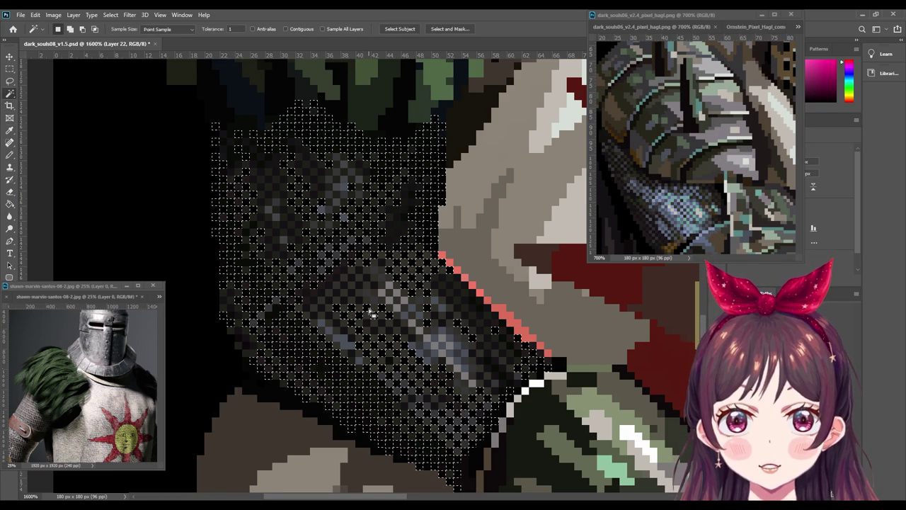
{"action": "left_click", "coordinate": [386, 328]}
{"action": "key", "text": "ctrl+d"}
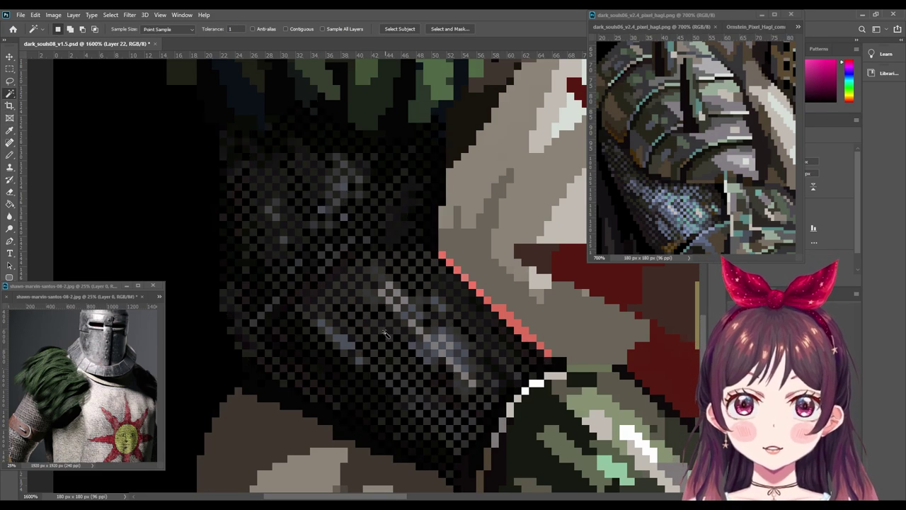
{"action": "key", "text": "b"}
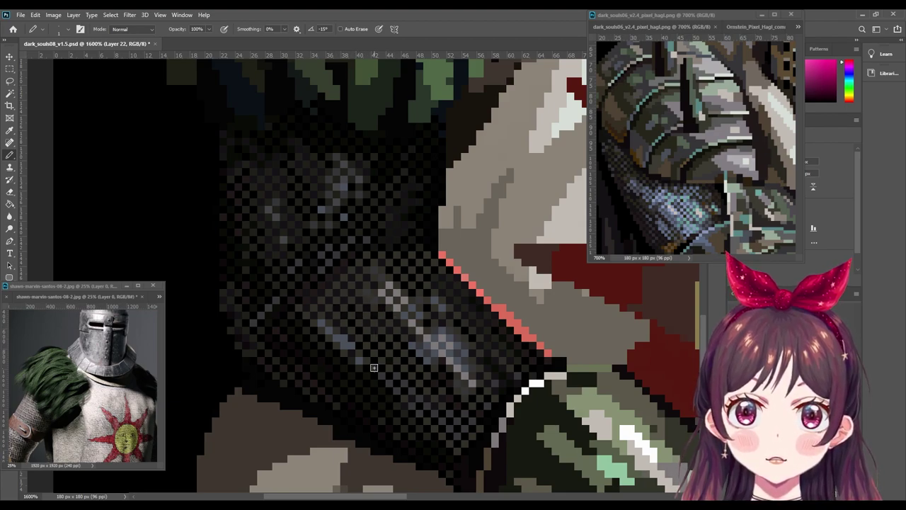
{"action": "key", "text": "bracketright"}
{"action": "key", "text": "bracketright"}
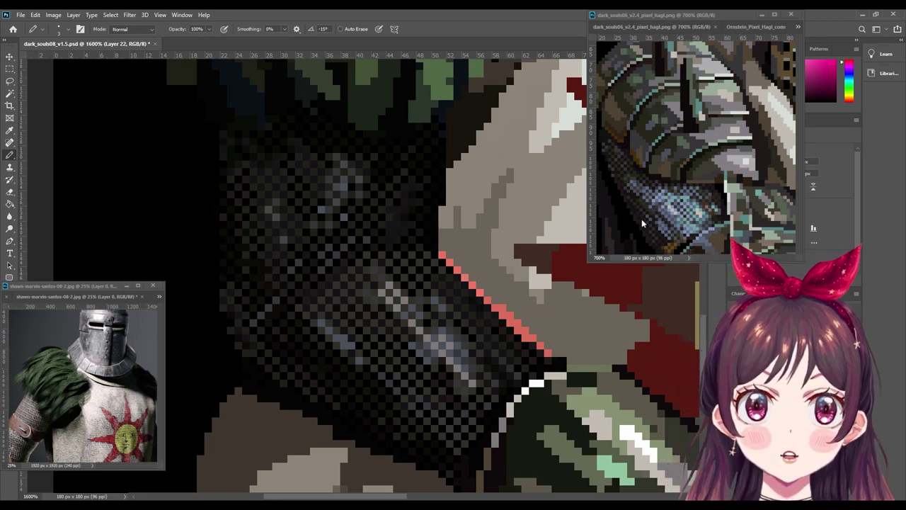
Step: Sample the beige-grey from the canvas and swap to the red secondary colour
{"action": "left_click", "coordinate": [478, 230], "text": "alt"}
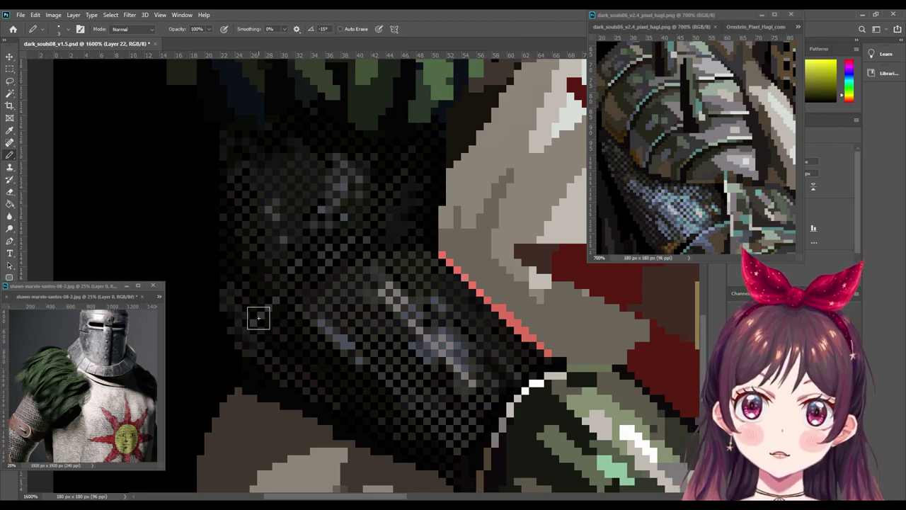
{"action": "key", "text": "p"}
{"action": "key", "text": "b"}
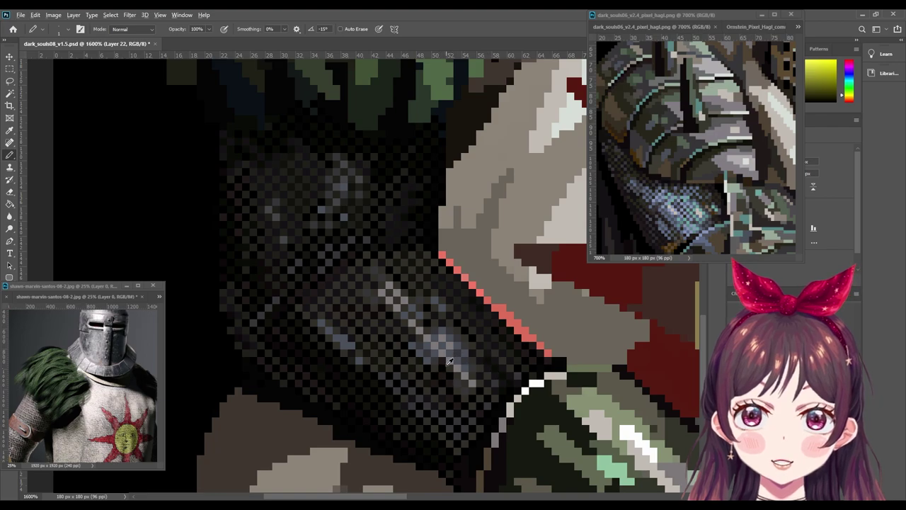
{"action": "key", "text": "x"}
{"action": "key", "text": "i"}
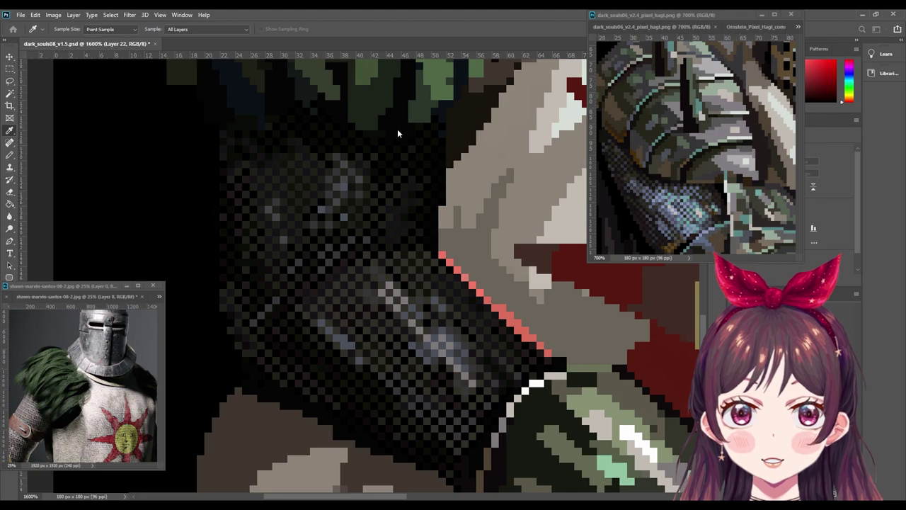
Step: Sample a yellow-green from the artwork and return to the Pencil
{"action": "key", "text": "b"}
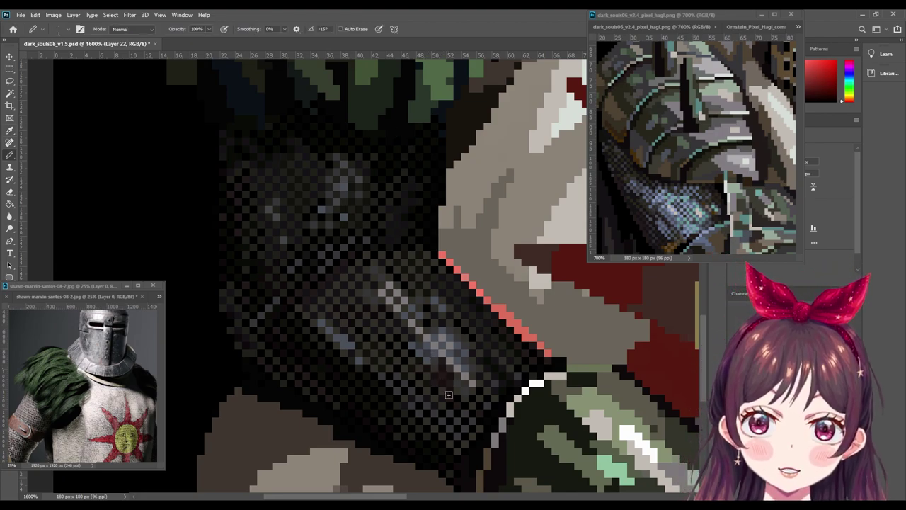
{"action": "key", "text": "i"}
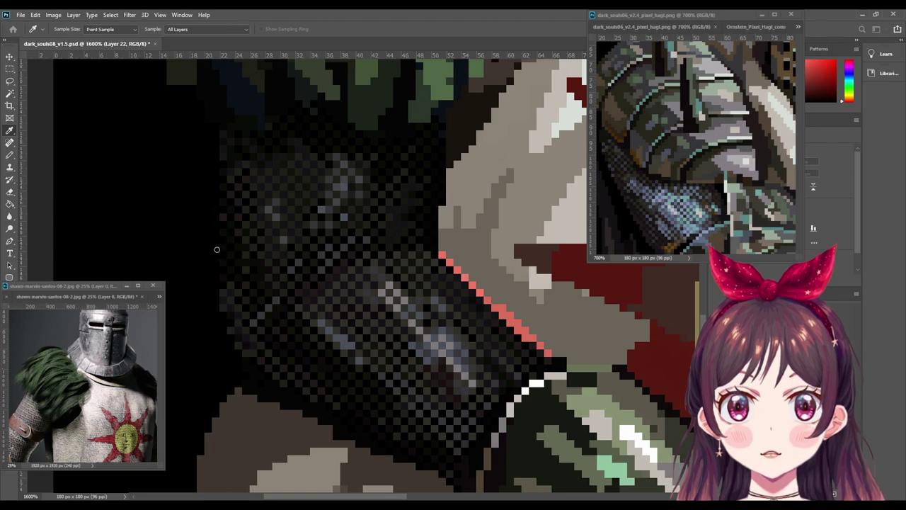
{"action": "left_click", "coordinate": [389, 129]}
{"action": "key", "text": "b"}
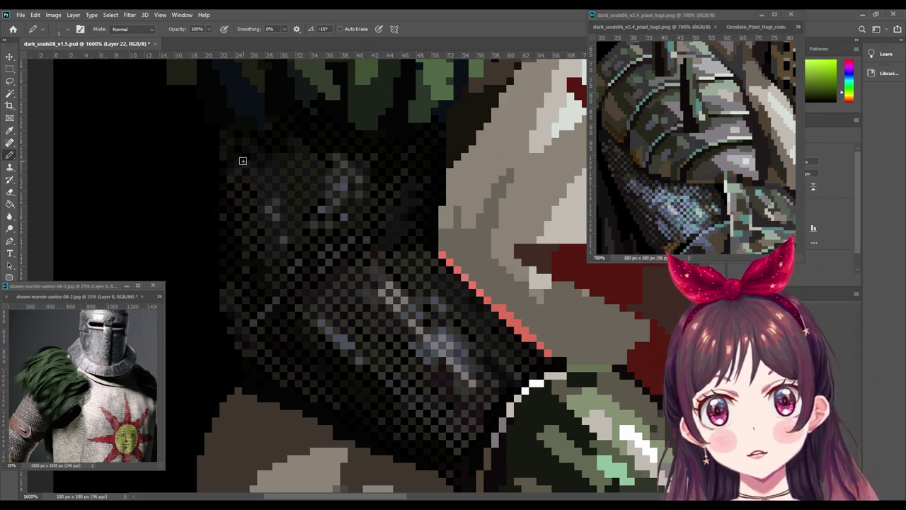
Step: Zoom the portrait out and back in, and scroll the chainmail reference image
{"action": "scroll", "coordinate": [409, 211], "scroll_direction": "down", "scroll_amount": 2}
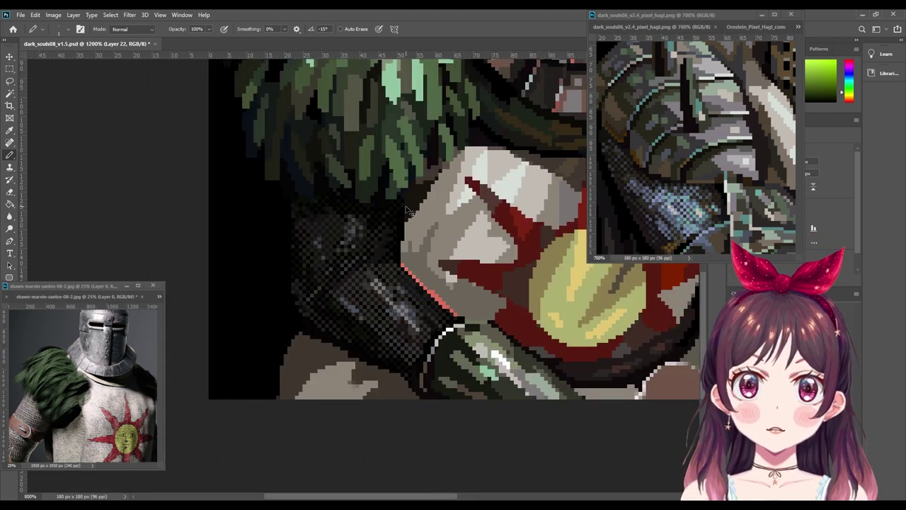
{"action": "scroll", "coordinate": [410, 211], "scroll_direction": "down", "scroll_amount": 1}
{"action": "scroll", "coordinate": [409, 211], "scroll_direction": "down", "scroll_amount": 2}
{"action": "scroll", "coordinate": [409, 211], "scroll_direction": "down", "scroll_amount": 1}
{"action": "scroll", "coordinate": [410, 211], "scroll_direction": "down", "scroll_amount": 1}
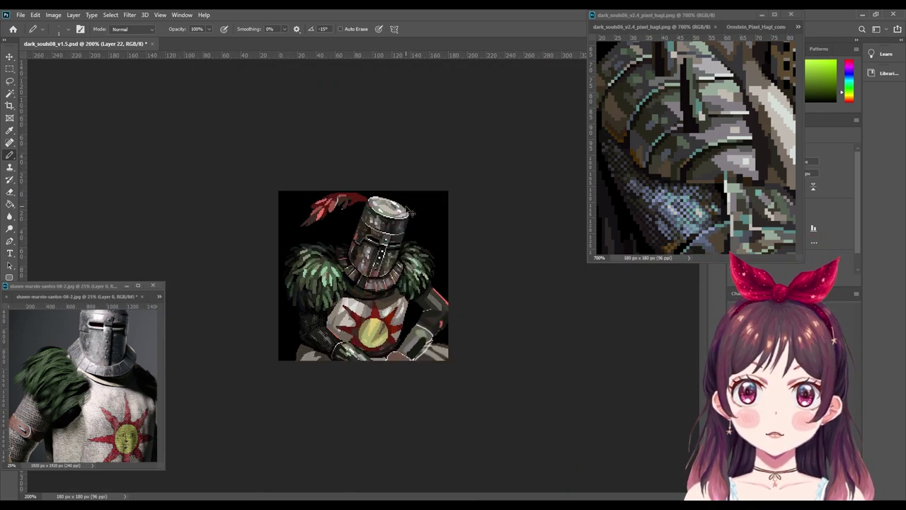
{"action": "scroll", "coordinate": [409, 211], "scroll_direction": "down", "scroll_amount": 1}
{"action": "scroll", "coordinate": [410, 211], "scroll_direction": "up", "scroll_amount": 1}
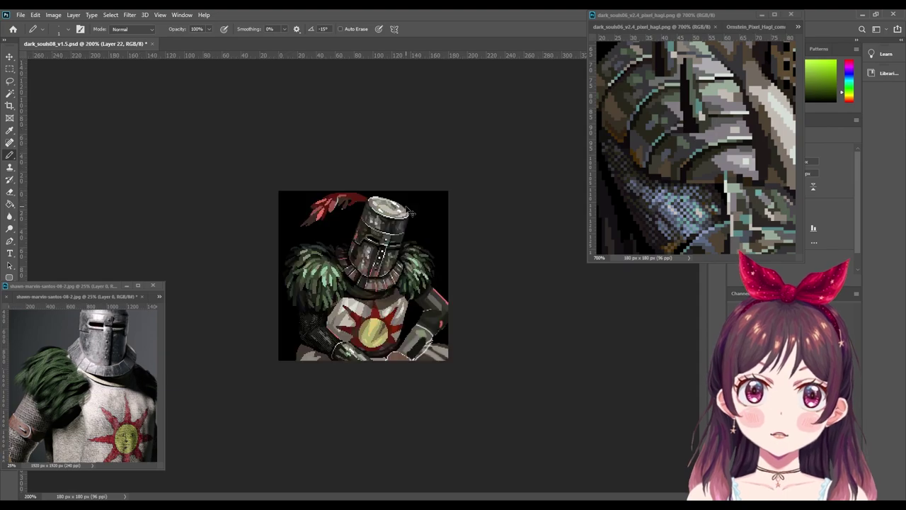
{"action": "scroll", "coordinate": [409, 211], "scroll_direction": "up", "scroll_amount": 1}
{"action": "left_click", "coordinate": [696, 201]}
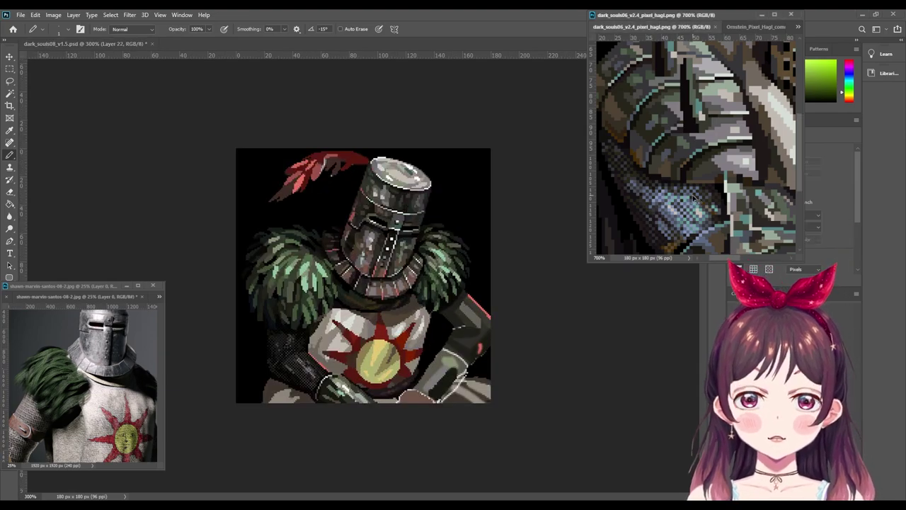
{"action": "scroll", "coordinate": [696, 200], "scroll_direction": "down", "scroll_amount": 2}
{"action": "scroll", "coordinate": [696, 200], "scroll_direction": "down", "scroll_amount": 1}
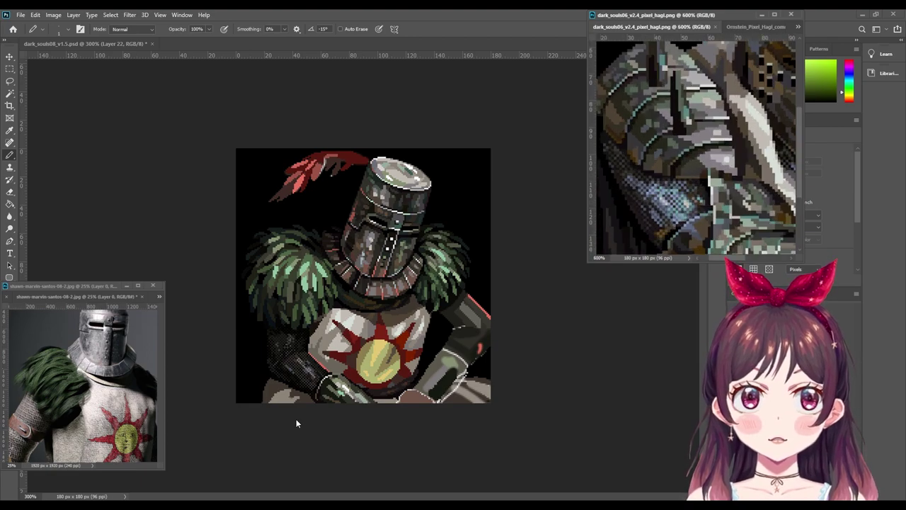
Step: Zoom in on the sun emblem and chainmail arm and pick a blue drawing colour
{"action": "left_click", "coordinate": [296, 422]}
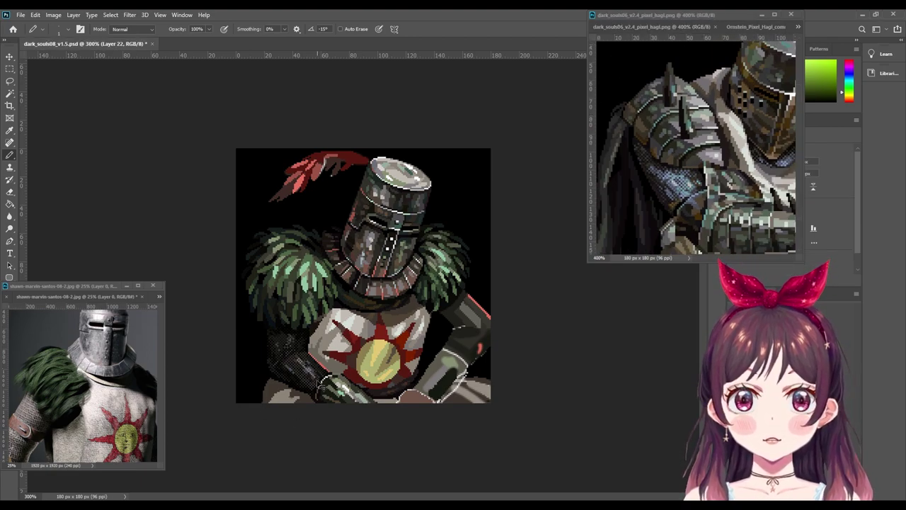
{"action": "key", "text": "ctrl+plus"}
{"action": "key", "text": "ctrl+plus"}
{"action": "key", "text": "ctrl+plus"}
{"action": "mouse_move", "coordinate": [386, 434]}
{"action": "left_mouse_down"}
{"action": "mouse_move", "coordinate": [381, 364]}
{"action": "mouse_move", "coordinate": [467, 306]}
{"action": "left_mouse_up"}
{"action": "left_click", "coordinate": [709, 142], "text": "alt"}
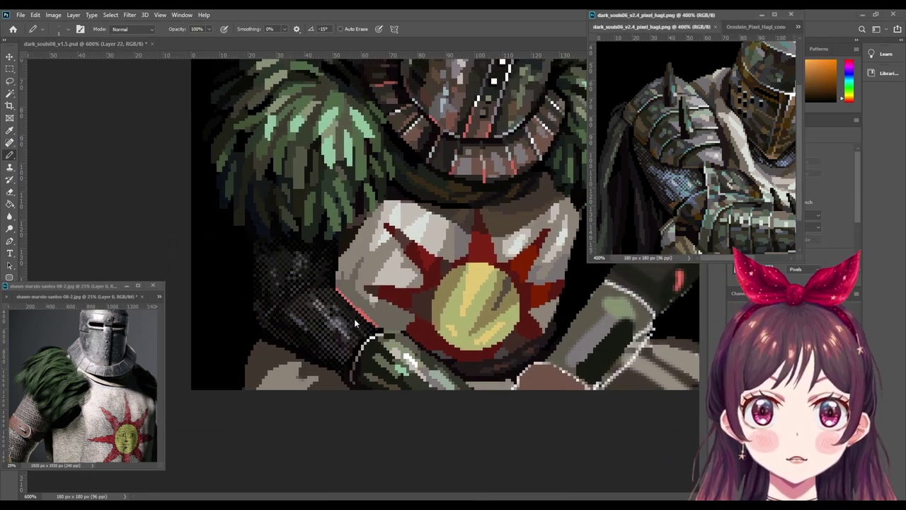
{"action": "key", "text": "ctrl+plus"}
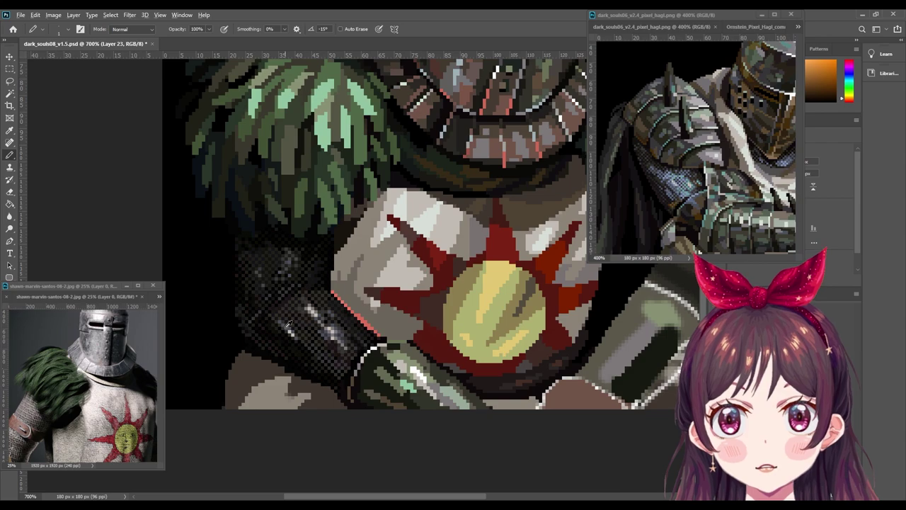
{"action": "left_click", "coordinate": [287, 323], "text": "alt"}
{"action": "scroll", "coordinate": [296, 308], "scroll_direction": "up", "scroll_amount": 2}
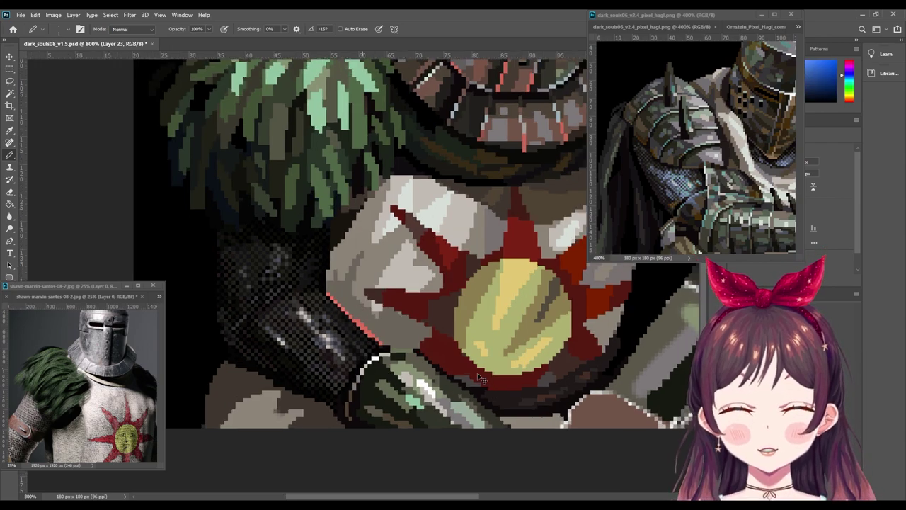
{"action": "scroll", "coordinate": [287, 339], "scroll_direction": "up", "scroll_amount": 3}
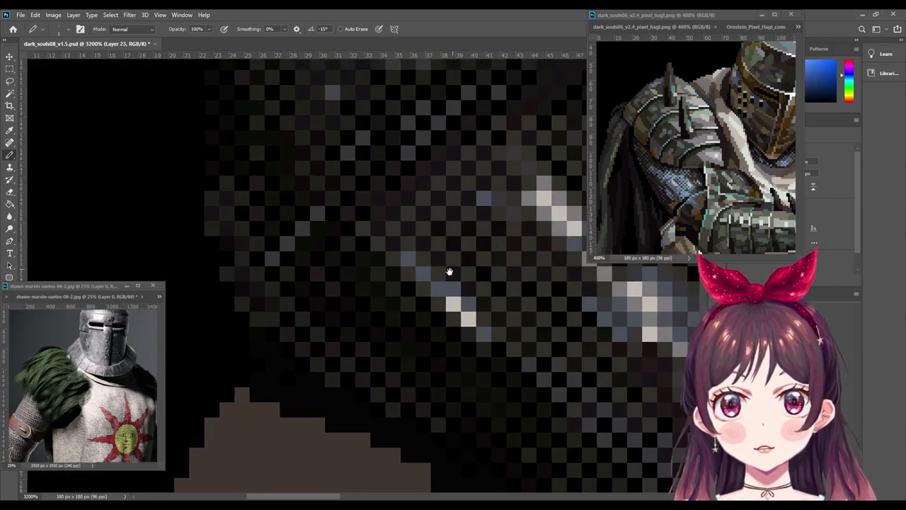
Step: Lighten a chainmail highlight pixel left of the sun emblem, then pan to the lower arm
{"action": "left_click_drag", "start_coordinate": [493, 266], "coordinate": [324, 347]}
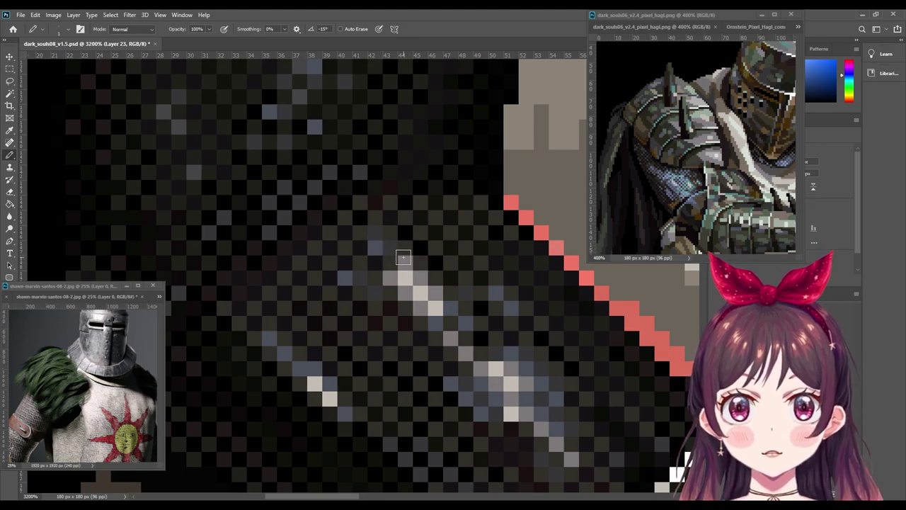
{"action": "left_click", "coordinate": [404, 248]}
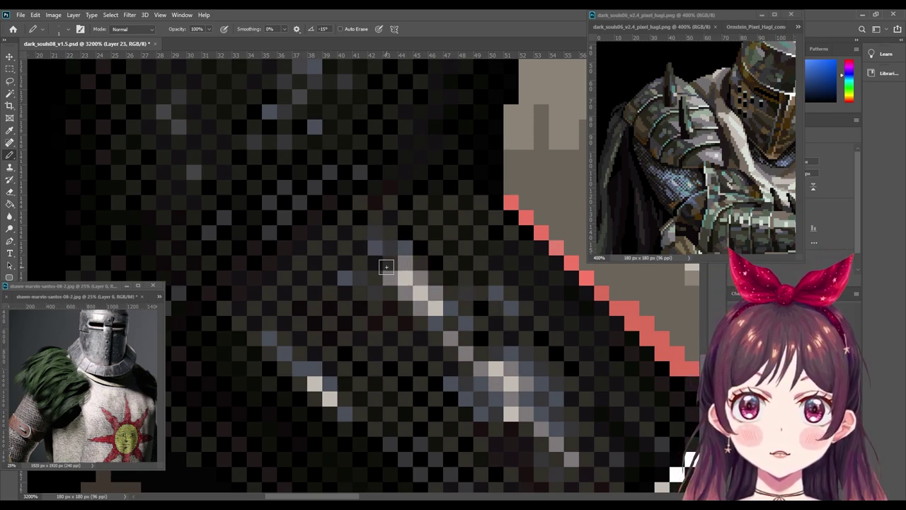
{"action": "left_click", "coordinate": [390, 248], "text": "alt"}
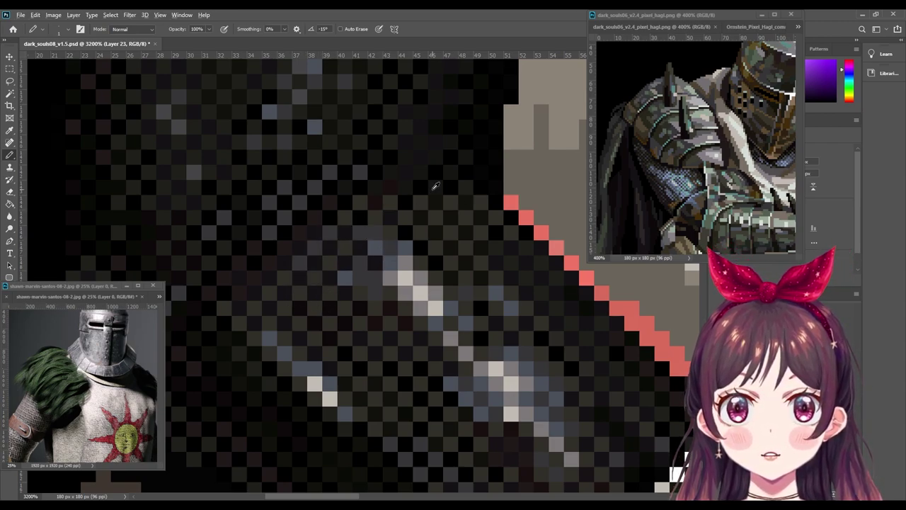
{"action": "key", "text": "i"}
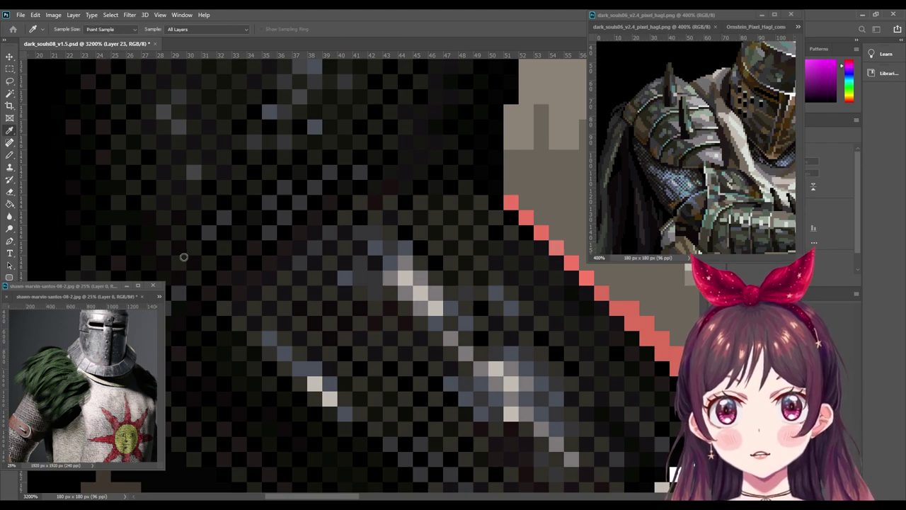
{"action": "key", "text": "b"}
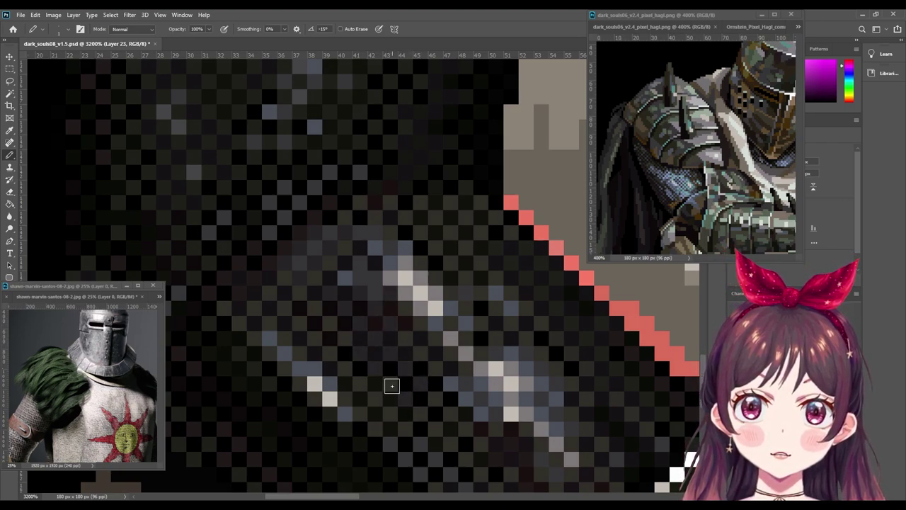
{"action": "left_click_drag", "start_coordinate": [418, 430], "coordinate": [400, 304]}
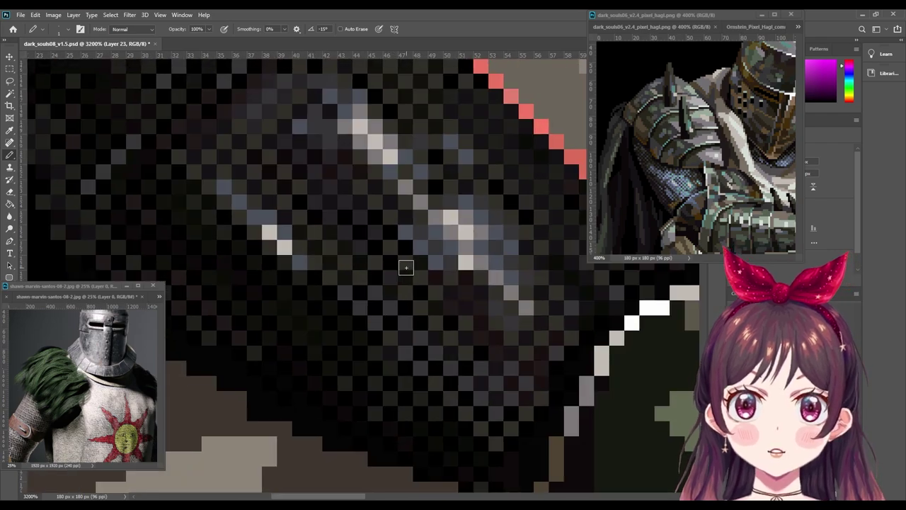
{"action": "scroll", "coordinate": [475, 416], "scroll_direction": "down", "scroll_amount": 3}
Step: Zoom out to check the sprite, then zoom to 3200% on the upper chainmail arm
{"action": "scroll", "coordinate": [476, 418], "scroll_direction": "down", "scroll_amount": 2}
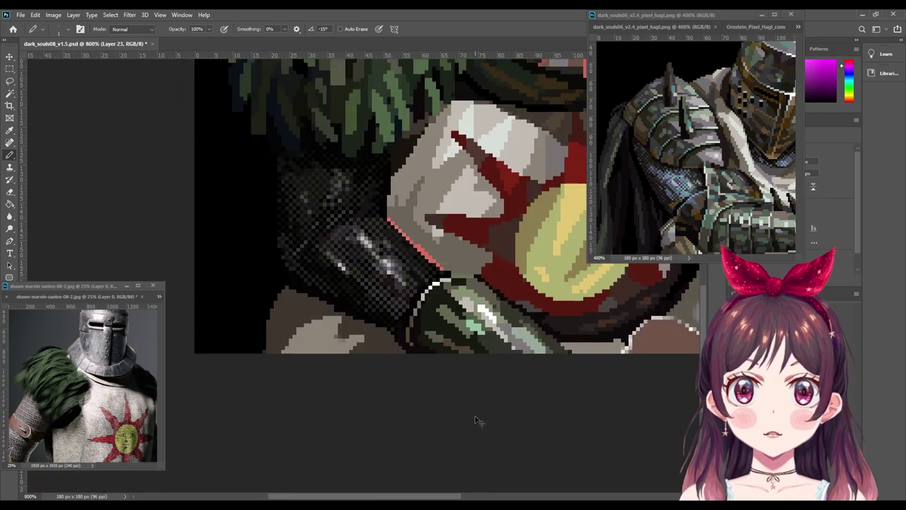
{"action": "scroll", "coordinate": [477, 419], "scroll_direction": "down", "scroll_amount": 2}
{"action": "scroll", "coordinate": [479, 421], "scroll_direction": "down", "scroll_amount": 1}
{"action": "scroll", "coordinate": [479, 421], "scroll_direction": "down", "scroll_amount": 2}
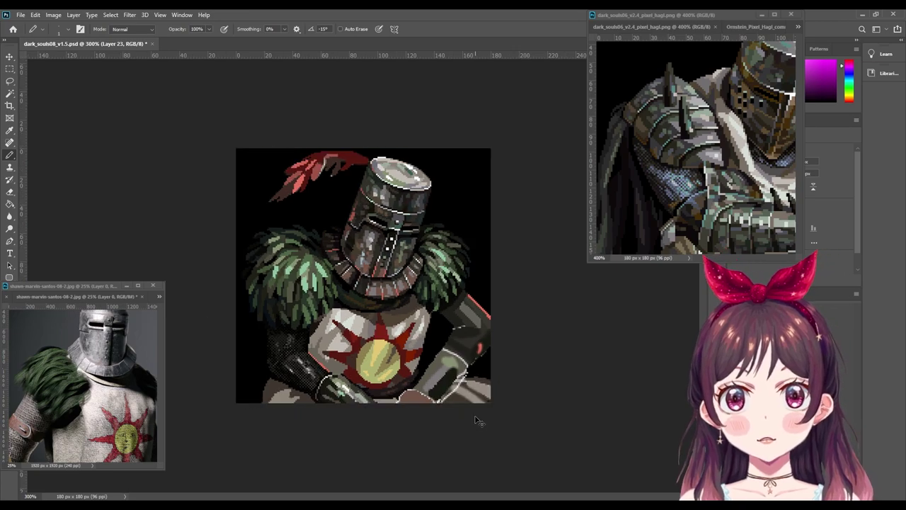
{"action": "scroll", "coordinate": [479, 421], "scroll_direction": "down", "scroll_amount": 1}
{"action": "scroll", "coordinate": [475, 421], "scroll_direction": "up", "scroll_amount": 2}
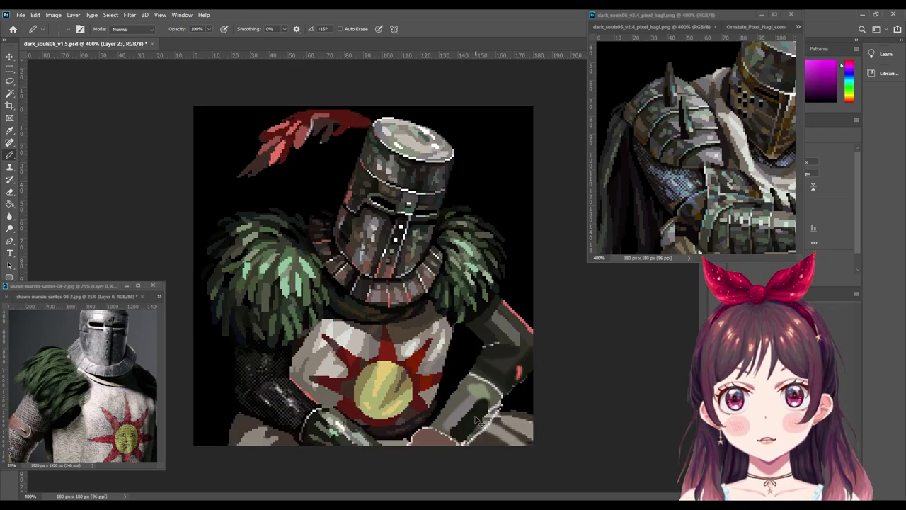
{"action": "scroll", "coordinate": [476, 419], "scroll_direction": "up", "scroll_amount": 2}
{"action": "scroll", "coordinate": [476, 417], "scroll_direction": "up", "scroll_amount": 2}
{"action": "scroll", "coordinate": [475, 417], "scroll_direction": "up", "scroll_amount": 1}
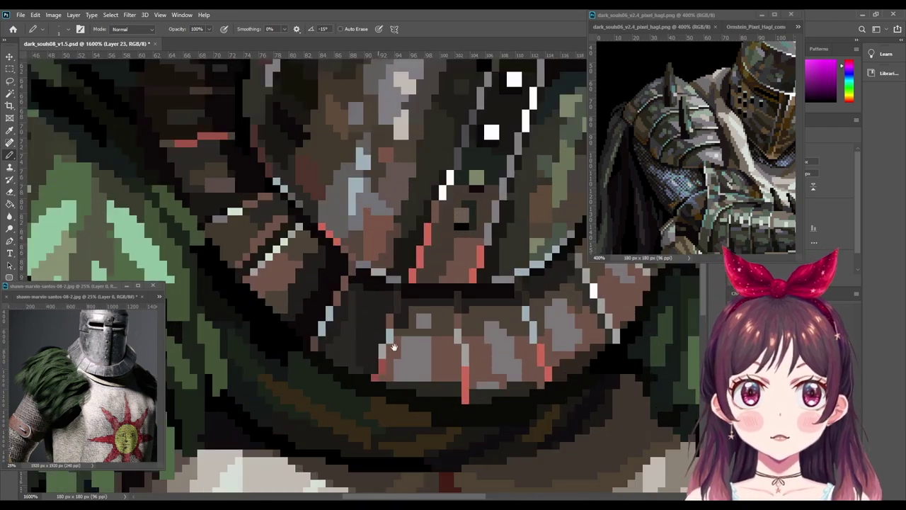
{"action": "left_click_drag", "start_coordinate": [475, 416], "coordinate": [467, 299]}
{"action": "left_click_drag", "start_coordinate": [414, 331], "coordinate": [397, 266]}
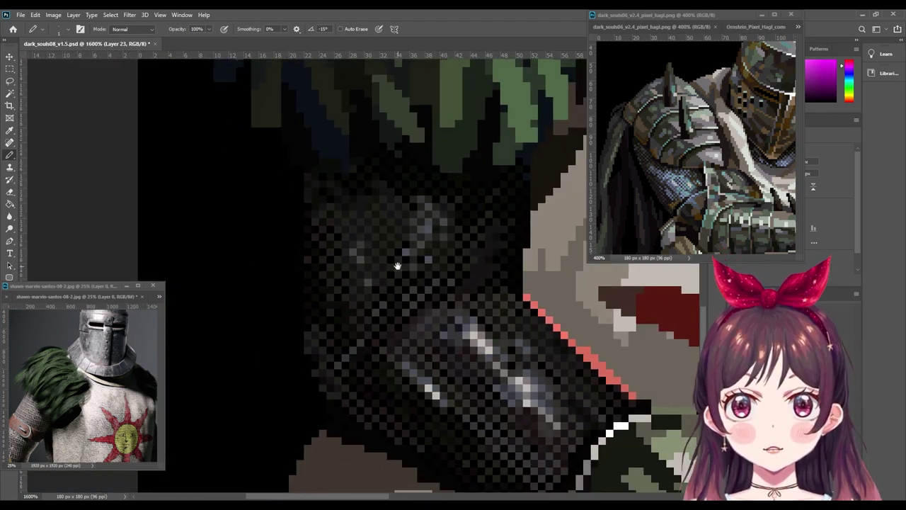
{"action": "scroll", "coordinate": [362, 315], "scroll_direction": "up", "scroll_amount": 2}
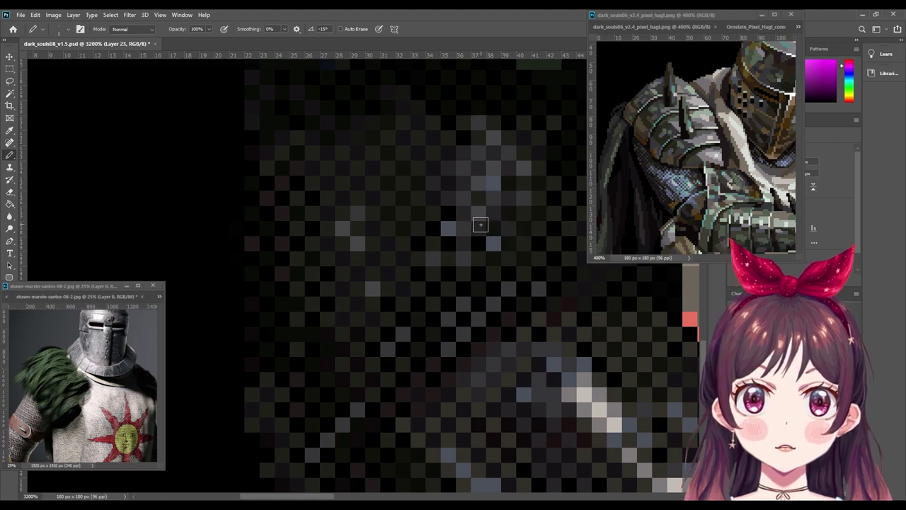
Step: Paint and darken grey dither pixels in the upper chainmail cluster
{"action": "left_click", "coordinate": [481, 211], "text": "alt"}
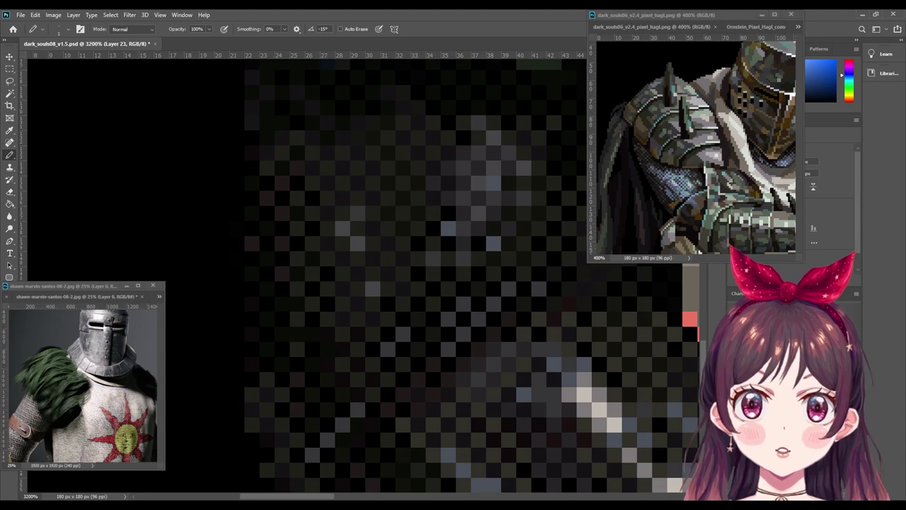
{"action": "key", "text": "i"}
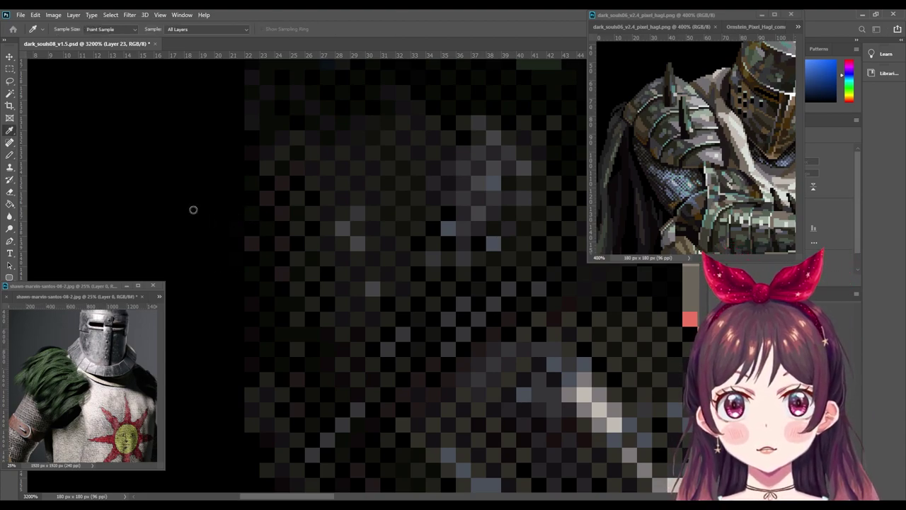
{"action": "key", "text": "b"}
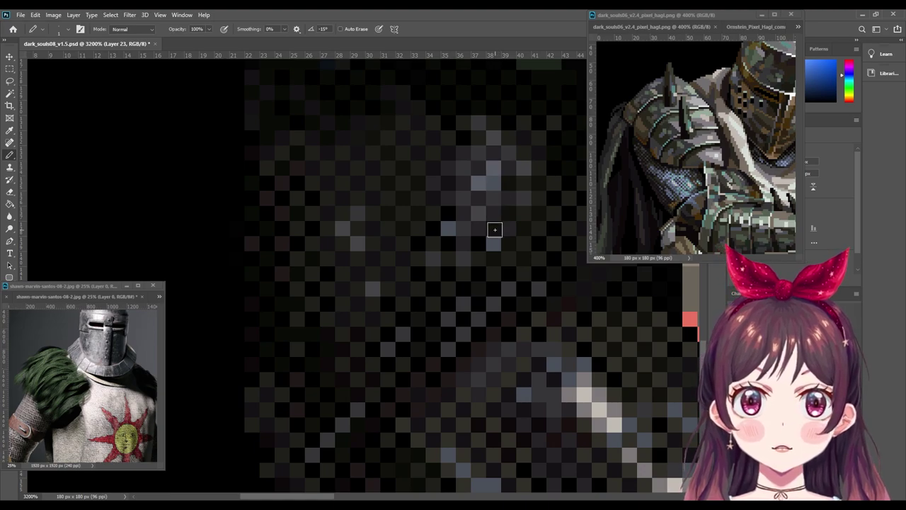
{"action": "left_click", "coordinate": [494, 228]}
{"action": "left_click", "coordinate": [482, 230]}
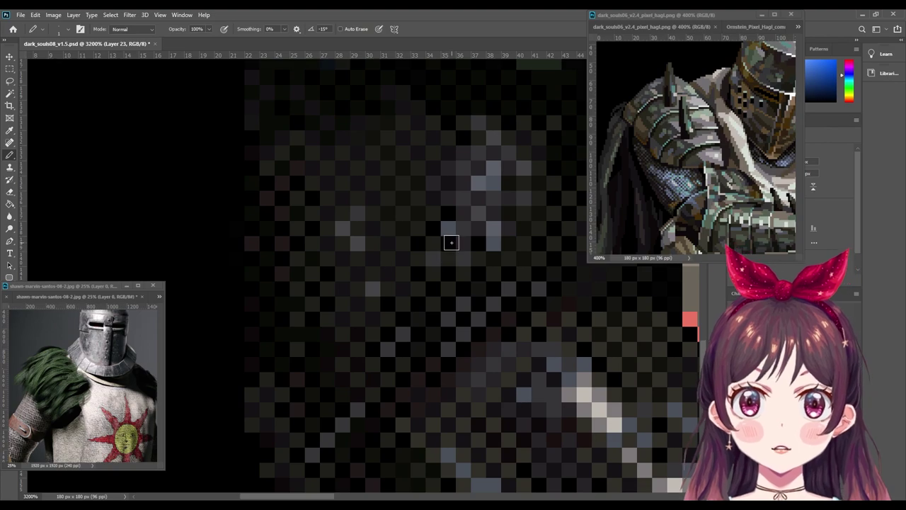
Step: Sample further chainmail shades while moving across the arm back to the highlight
{"action": "left_click_drag", "start_coordinate": [477, 297], "coordinate": [426, 238]}
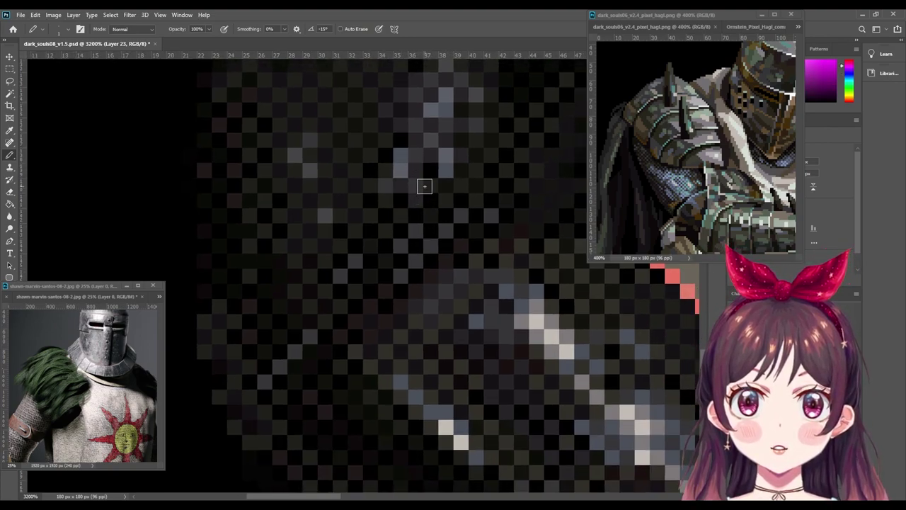
{"action": "left_click", "coordinate": [408, 139], "text": "alt"}
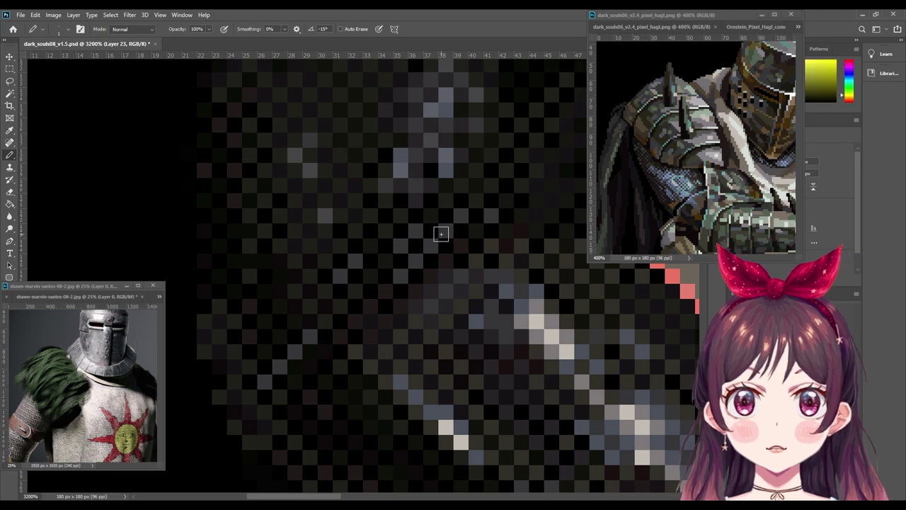
{"action": "scroll", "coordinate": [441, 234], "scroll_direction": "up", "scroll_amount": 3}
{"action": "left_click", "coordinate": [479, 156], "text": "alt"}
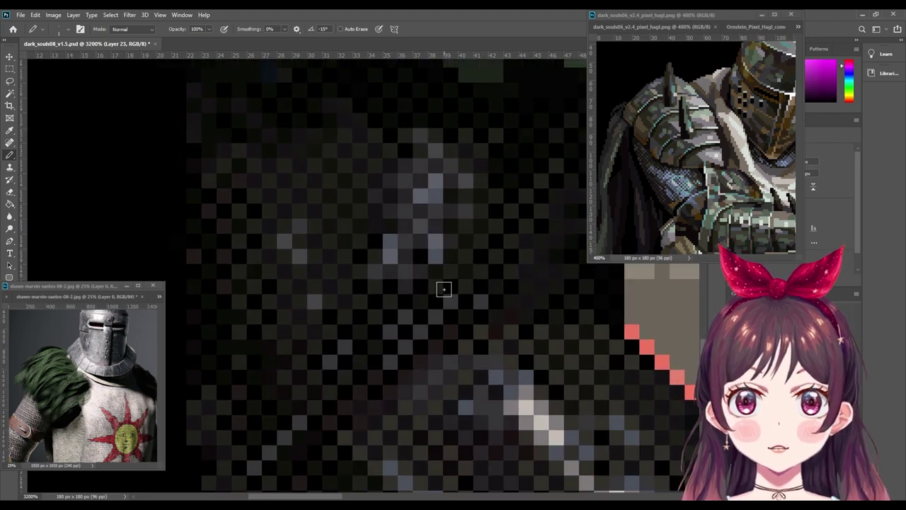
{"action": "key", "text": "i"}
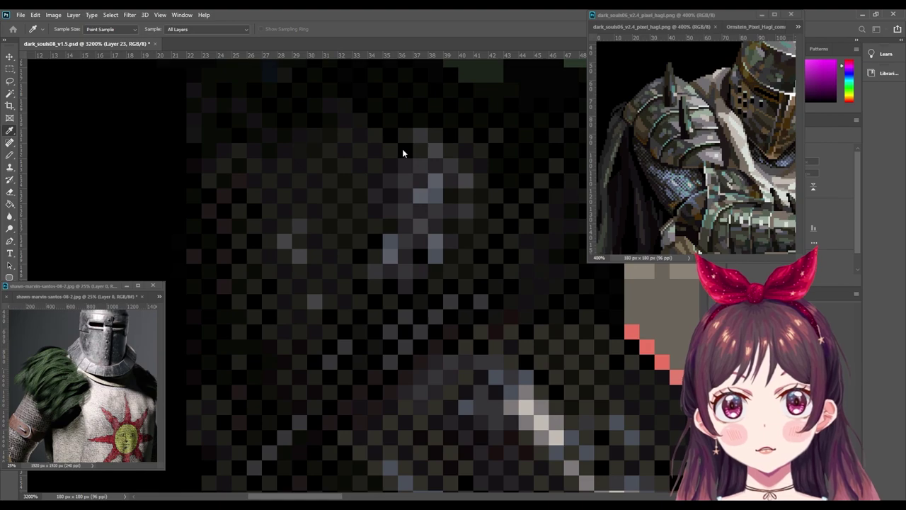
{"action": "left_click", "coordinate": [378, 225]}
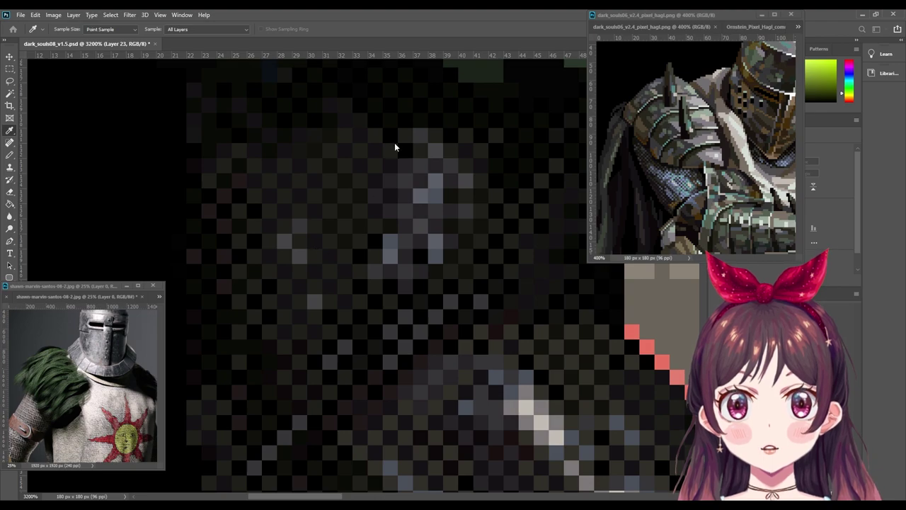
{"action": "key", "text": "b"}
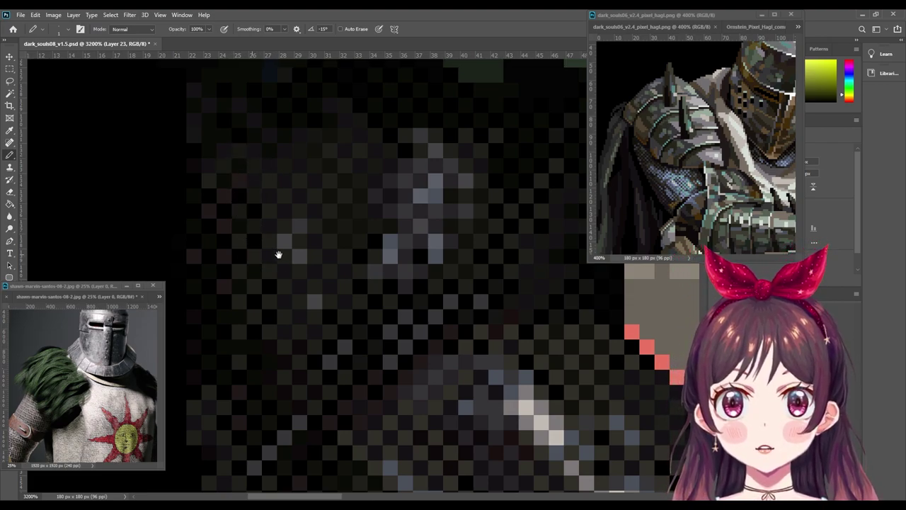
{"action": "scroll", "coordinate": [283, 248], "scroll_direction": "left", "scroll_amount": 3}
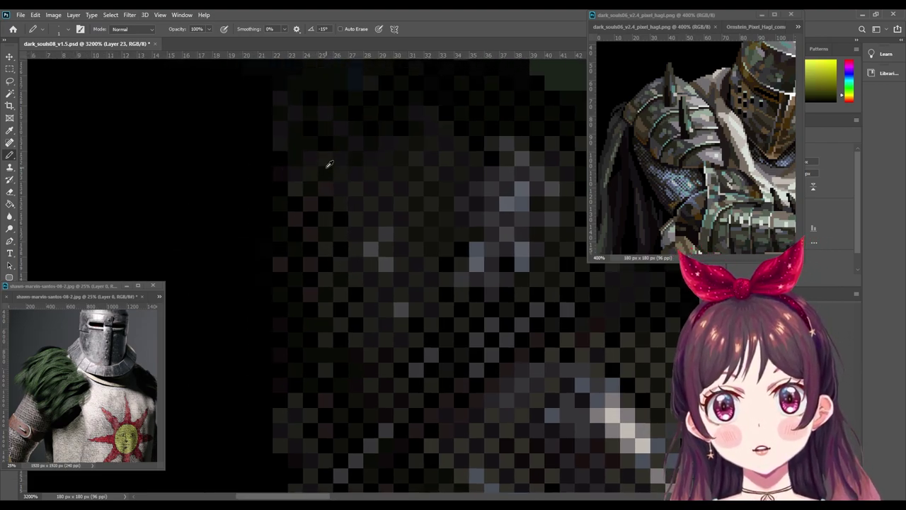
{"action": "key", "text": "i"}
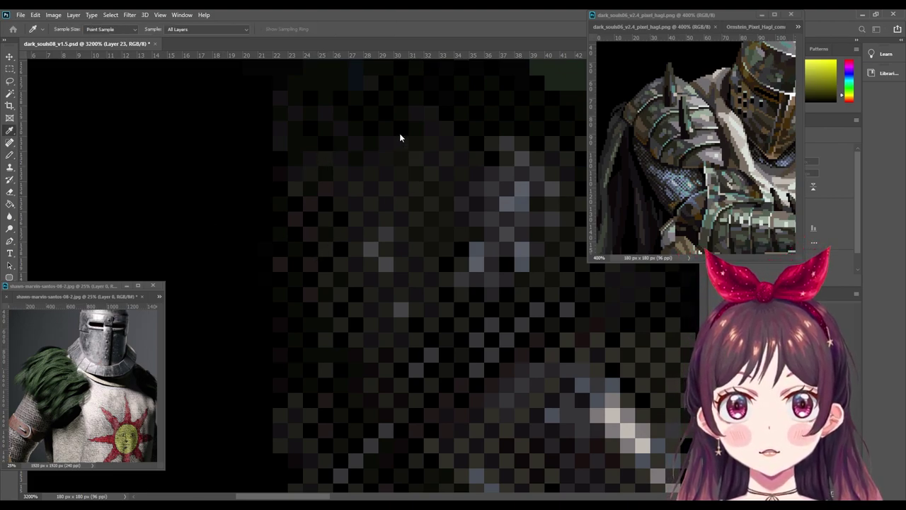
{"action": "key", "text": "b"}
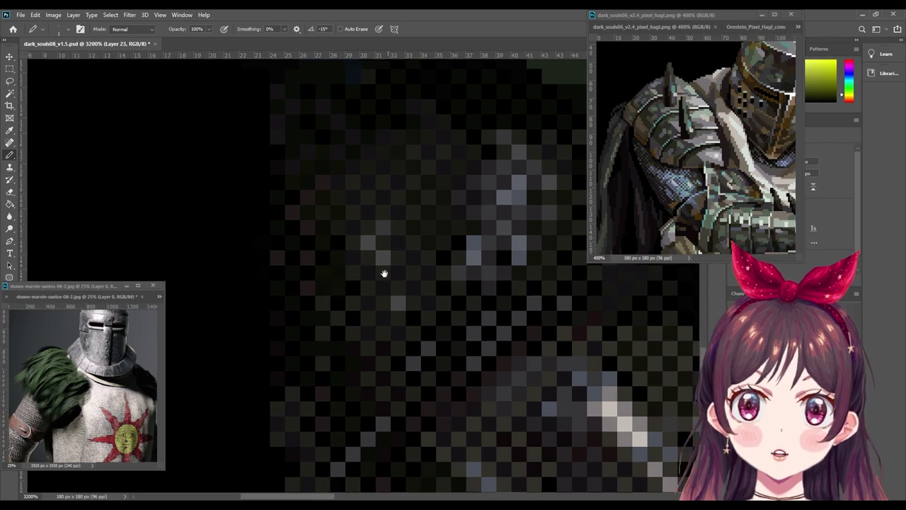
{"action": "left_click_drag", "start_coordinate": [384, 269], "coordinate": [297, 260]}
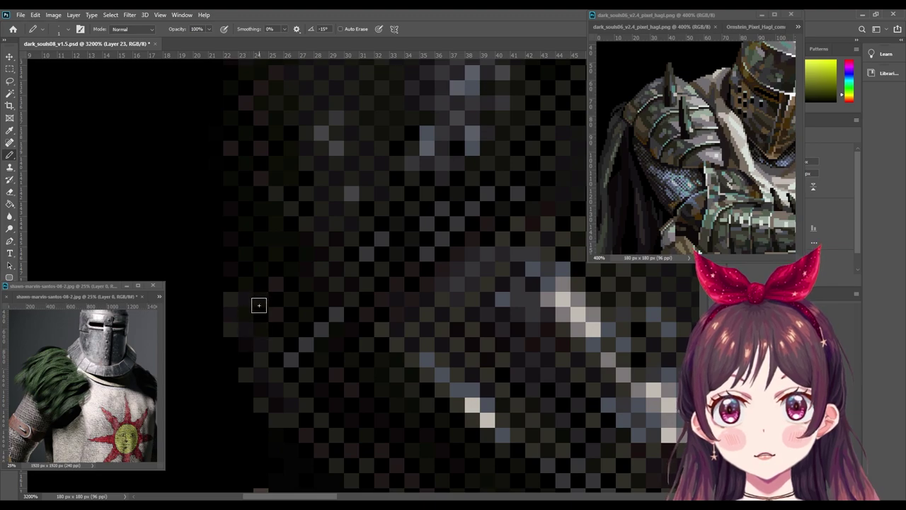
Step: Zoom out to review the whole knight portrait
{"action": "scroll", "coordinate": [504, 481], "scroll_direction": "down", "scroll_amount": 3}
{"action": "scroll", "coordinate": [504, 480], "scroll_direction": "down", "scroll_amount": 2}
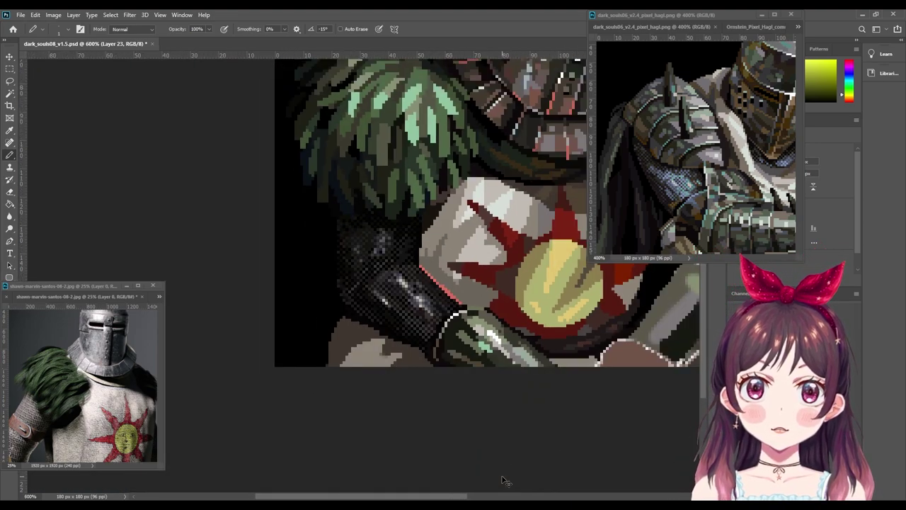
{"action": "scroll", "coordinate": [504, 481], "scroll_direction": "down", "scroll_amount": 1}
{"action": "scroll", "coordinate": [504, 481], "scroll_direction": "down", "scroll_amount": 1}
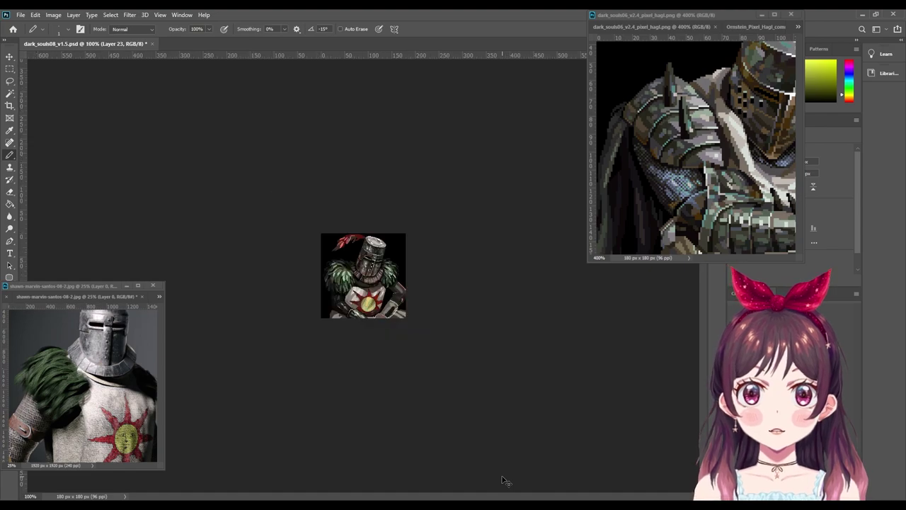
Step: Zoom back to 800% on the chainmail arm and sample a dark blue from it
{"action": "scroll", "coordinate": [504, 481], "scroll_direction": "up", "scroll_amount": 1}
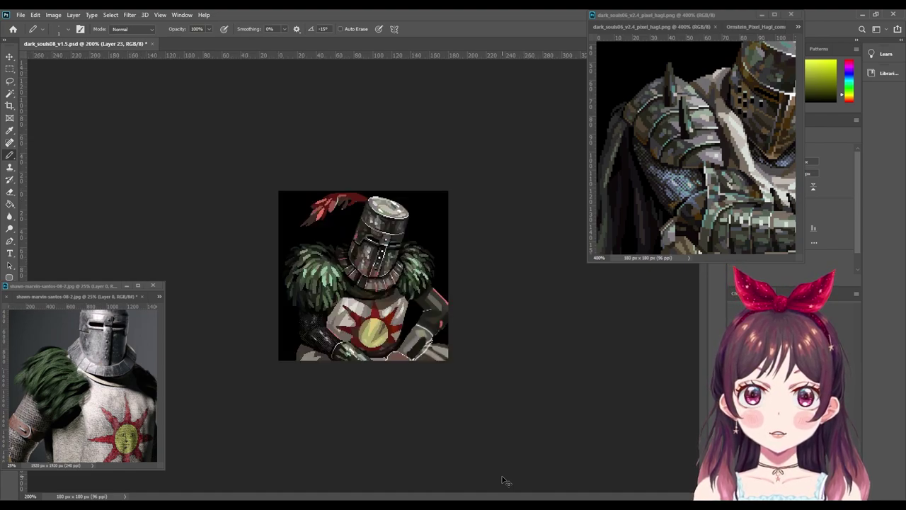
{"action": "scroll", "coordinate": [504, 480], "scroll_direction": "up", "scroll_amount": 1}
{"action": "scroll", "coordinate": [504, 481], "scroll_direction": "up", "scroll_amount": 2}
{"action": "scroll", "coordinate": [504, 480], "scroll_direction": "up", "scroll_amount": 1}
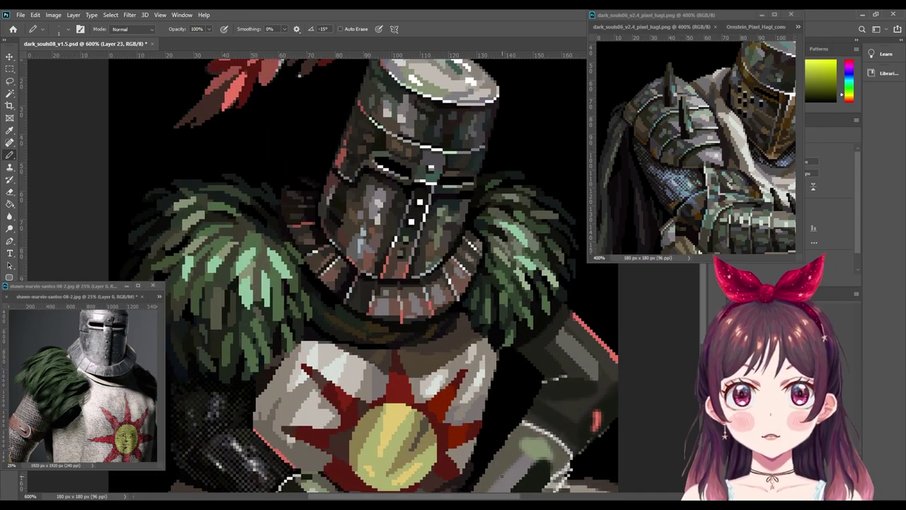
{"action": "left_click_drag", "start_coordinate": [358, 432], "coordinate": [414, 334]}
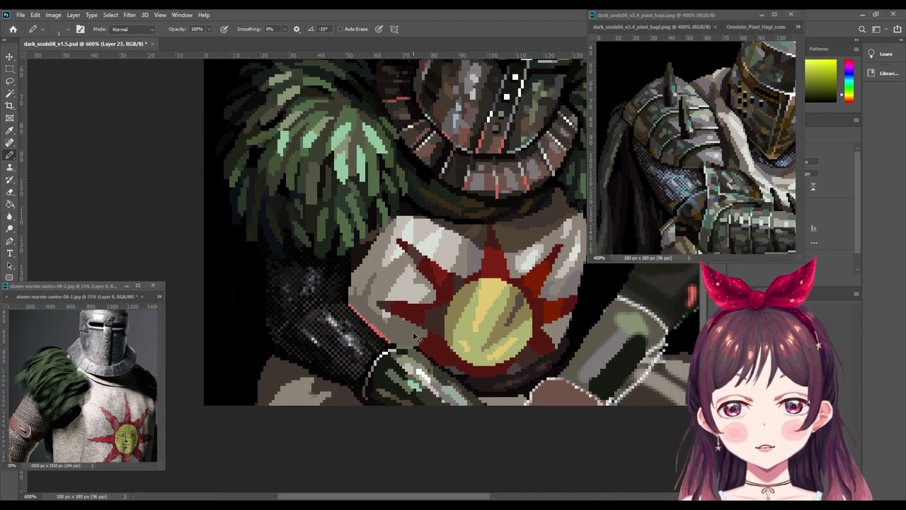
{"action": "scroll", "coordinate": [414, 335], "scroll_direction": "up", "scroll_amount": 1}
{"action": "scroll", "coordinate": [414, 334], "scroll_direction": "up", "scroll_amount": 1}
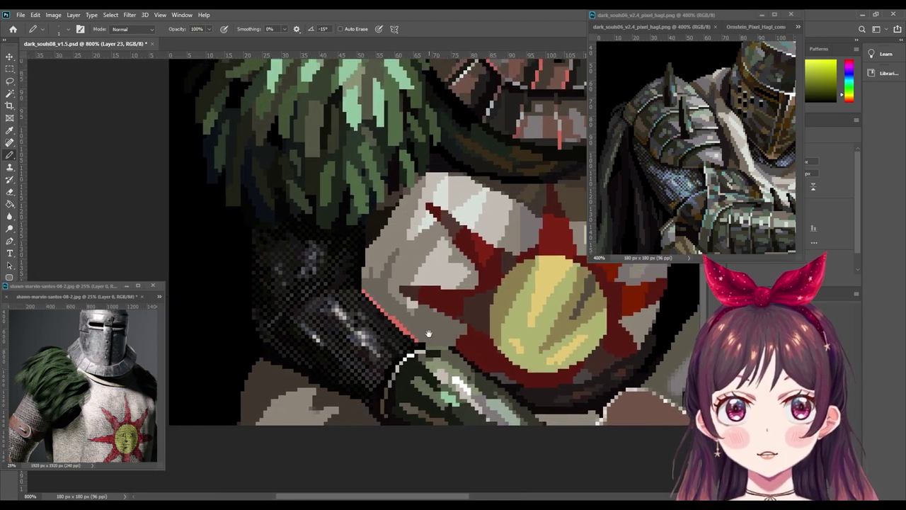
{"action": "left_click", "coordinate": [338, 306], "text": "alt"}
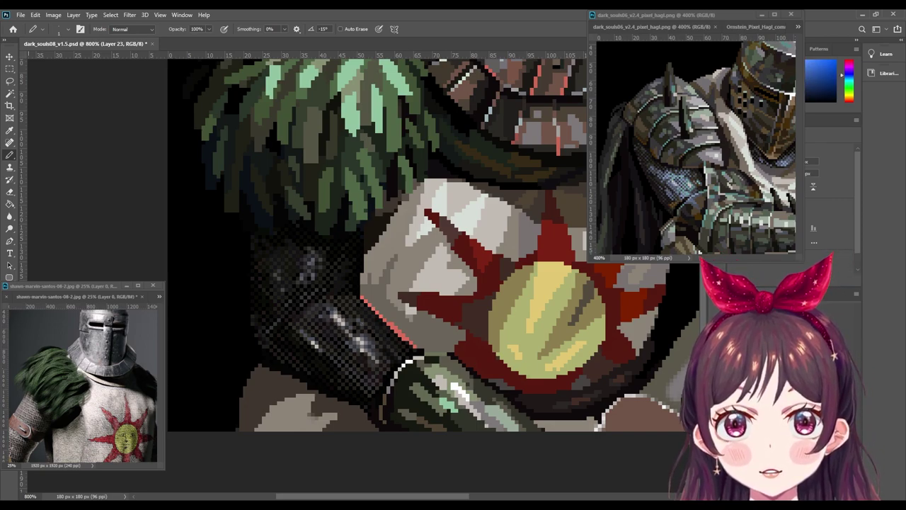
Step: Zoom in on the dithered gauntlet and sample a dark purple from the arm
{"action": "key", "text": "i"}
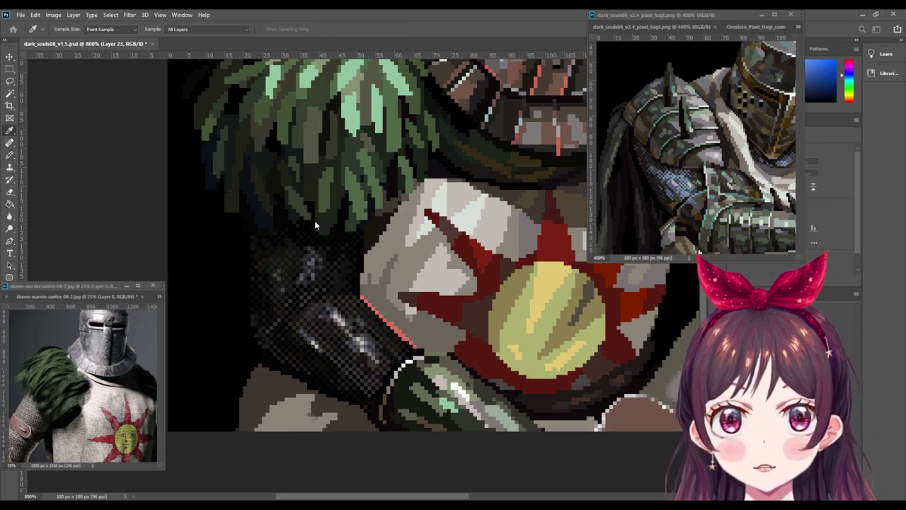
{"action": "key", "text": "b"}
{"action": "scroll", "coordinate": [401, 139], "scroll_direction": "up", "scroll_amount": 1}
{"action": "scroll", "coordinate": [401, 139], "scroll_direction": "up", "scroll_amount": 1}
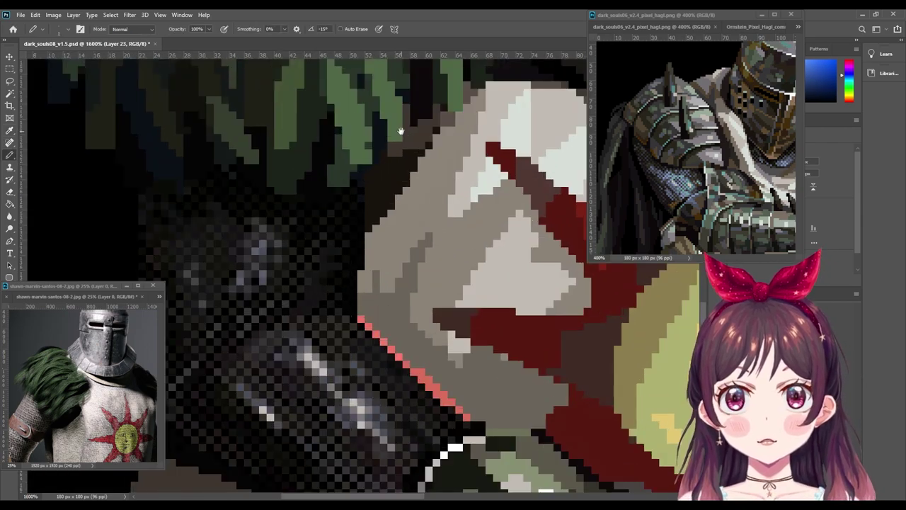
{"action": "mouse_move", "coordinate": [401, 138]}
{"action": "left_mouse_down"}
{"action": "mouse_move", "coordinate": [312, 234]}
{"action": "mouse_move", "coordinate": [307, 201]}
{"action": "left_mouse_up"}
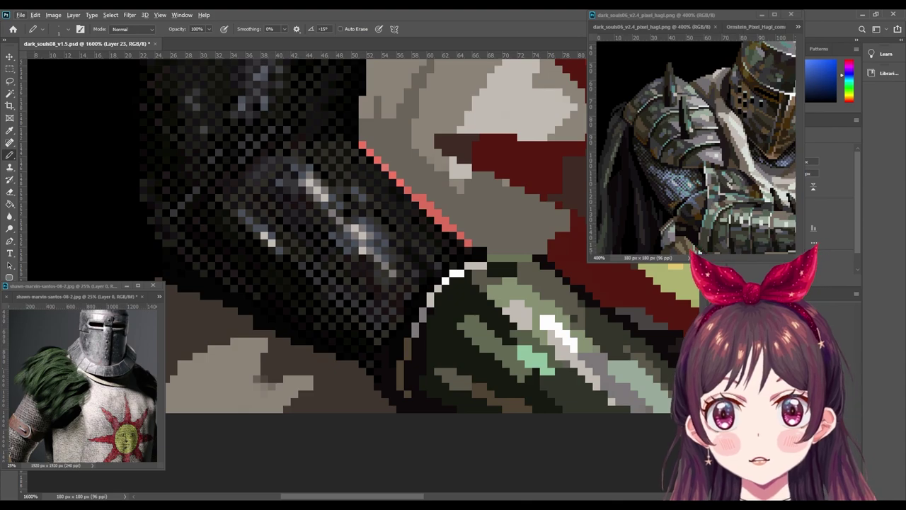
{"action": "key", "text": "i"}
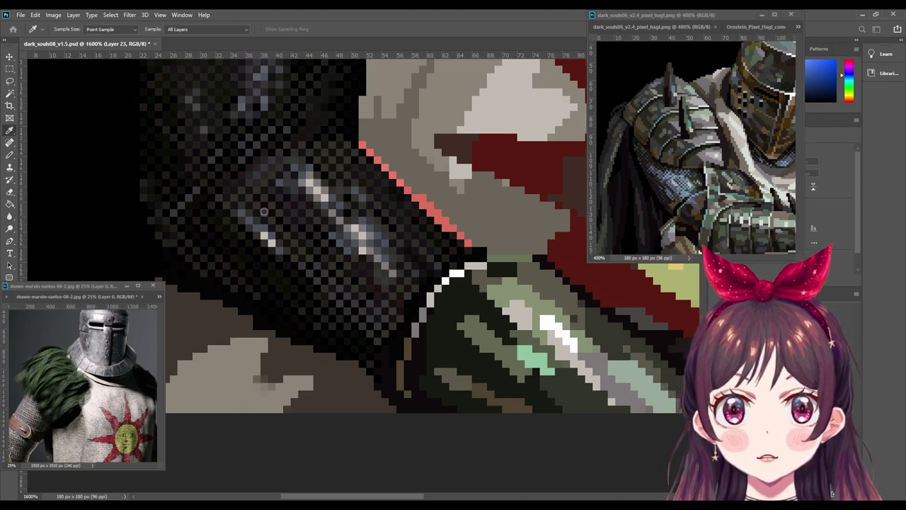
{"action": "key", "text": "b"}
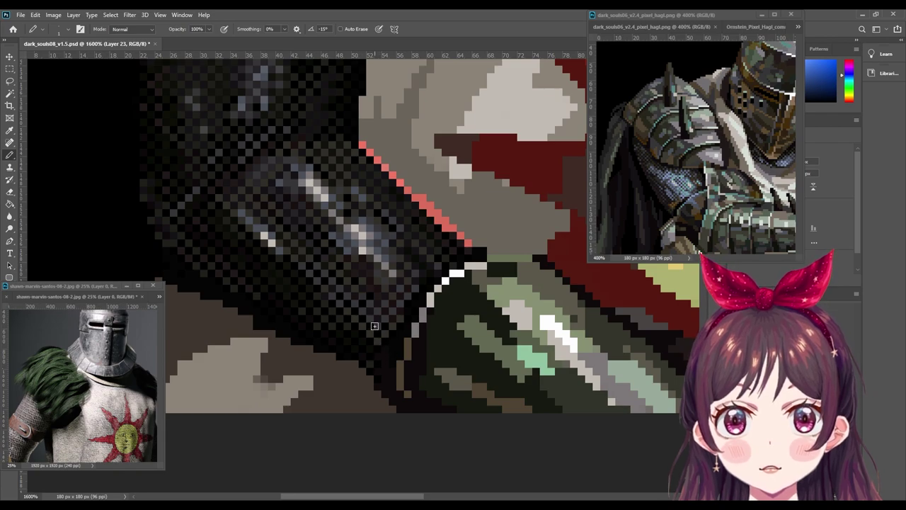
{"action": "left_click", "coordinate": [373, 301], "text": "alt"}
Step: Sample a dark orange beside the arm, then a yellow-green tone from the canvas
{"action": "key", "text": "i"}
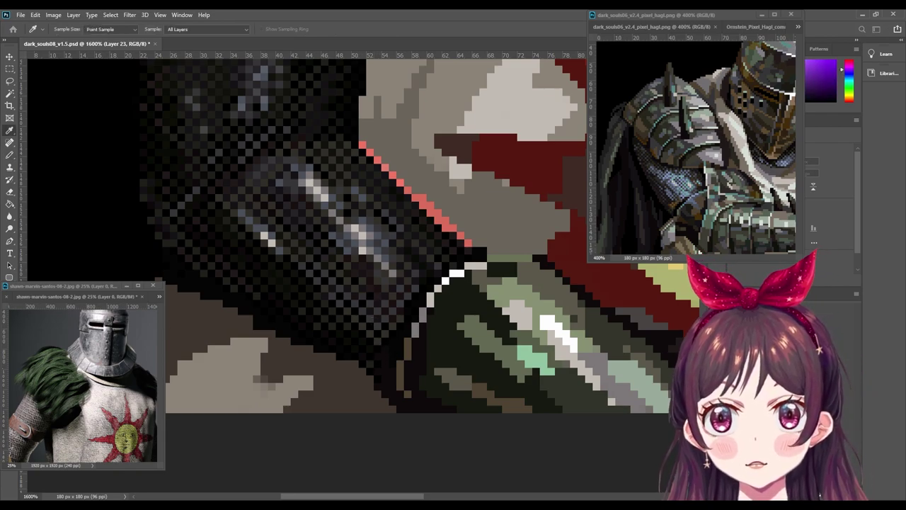
{"action": "key", "text": "b"}
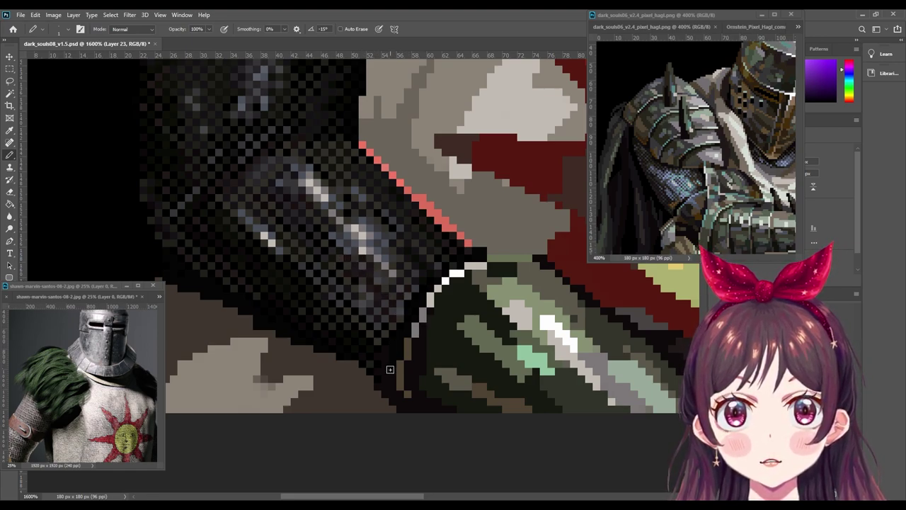
{"action": "scroll", "coordinate": [343, 172], "scroll_direction": "up", "scroll_amount": 3}
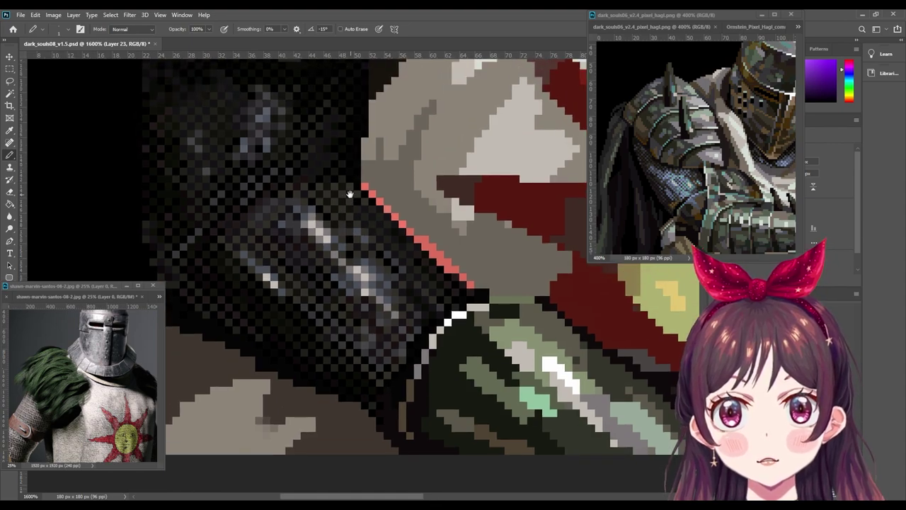
{"action": "left_click", "coordinate": [338, 201], "text": "alt"}
{"action": "key", "text": "i"}
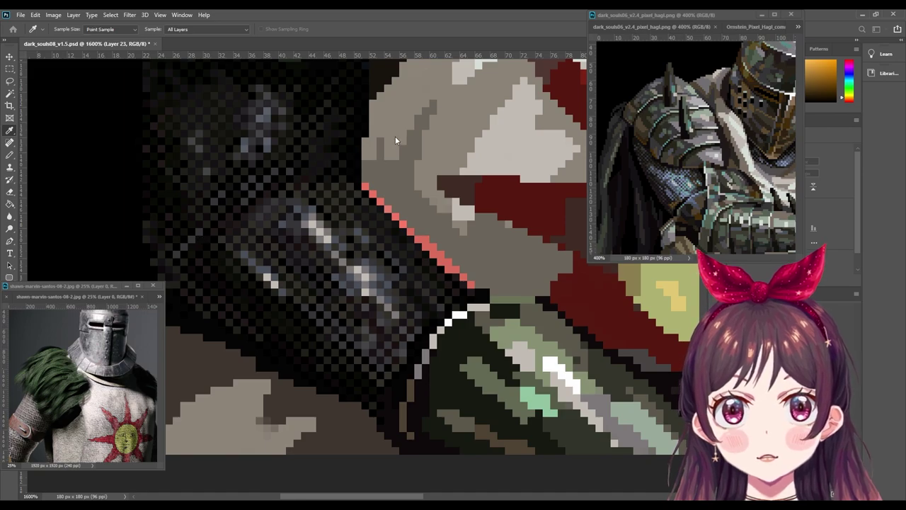
{"action": "key", "text": "b"}
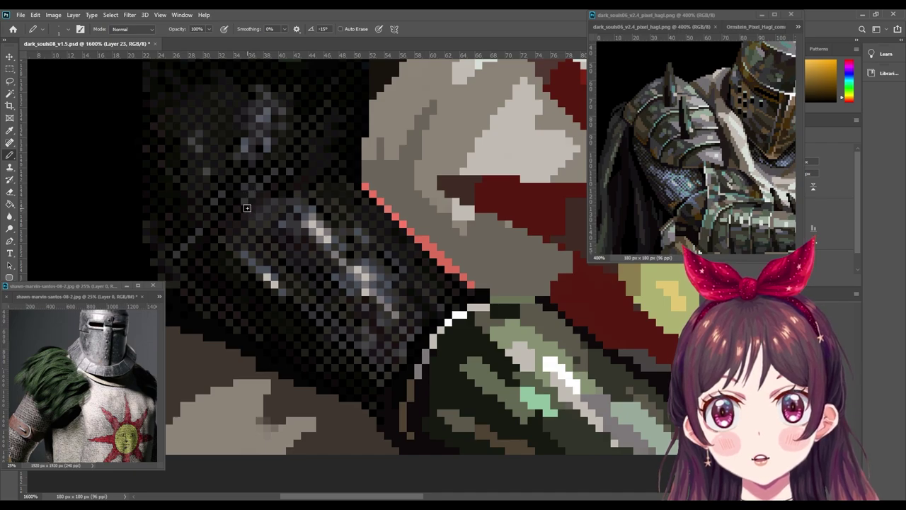
{"action": "scroll", "coordinate": [267, 205], "scroll_direction": "up", "scroll_amount": 1}
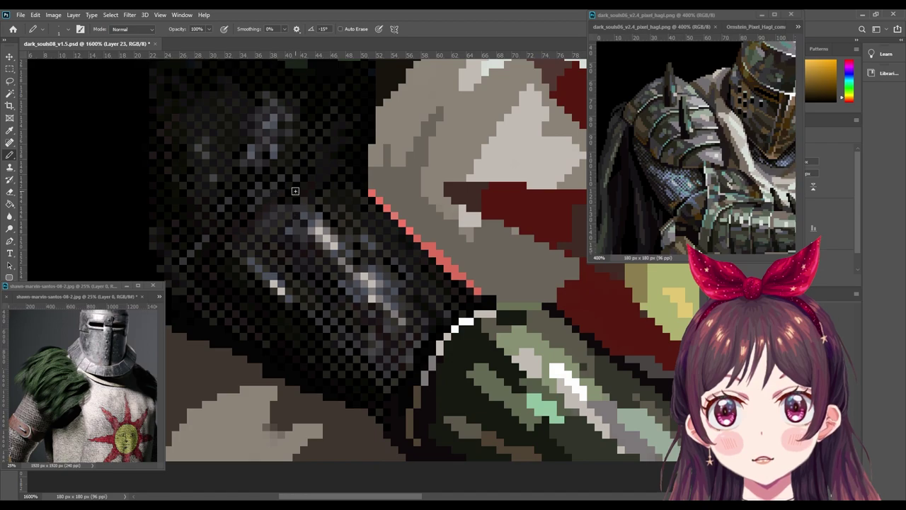
{"action": "left_click", "coordinate": [265, 194], "text": "alt"}
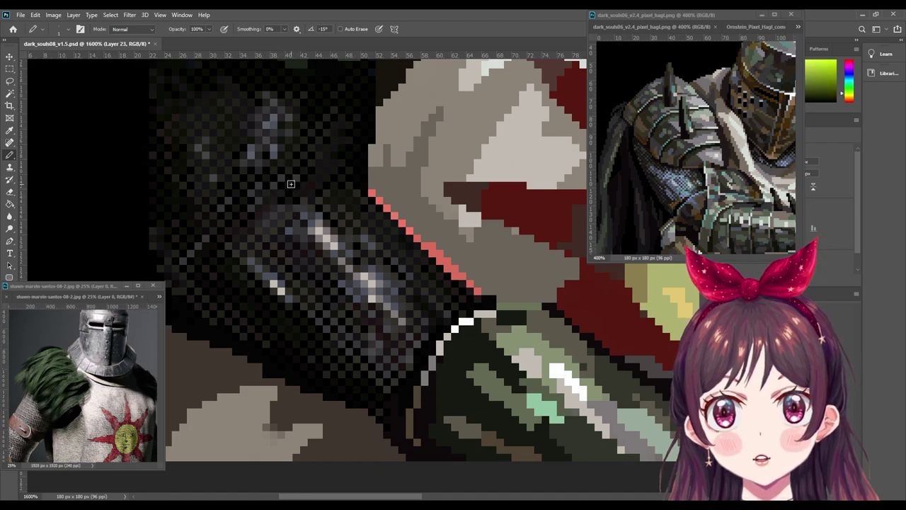
{"action": "left_click_drag", "start_coordinate": [247, 257], "coordinate": [286, 237]}
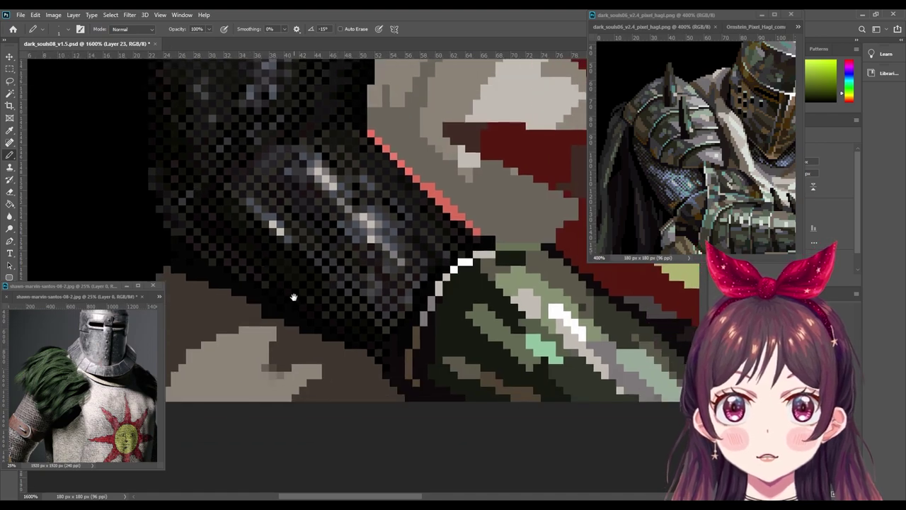
Step: At 500%, sample orange-brown from the sun emblem, then zoom back to 1600% on the arm
{"action": "scroll", "coordinate": [310, 314], "scroll_direction": "down", "scroll_amount": 2}
{"action": "scroll", "coordinate": [310, 313], "scroll_direction": "down", "scroll_amount": 1}
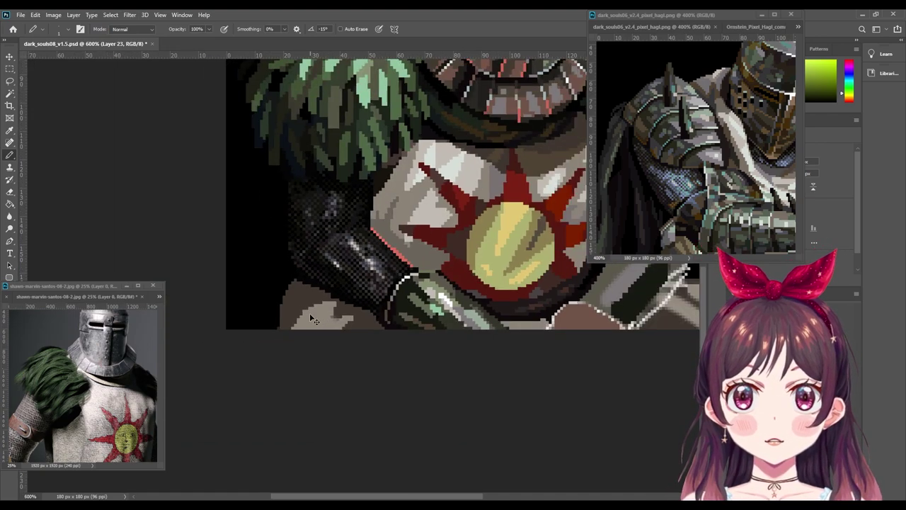
{"action": "scroll", "coordinate": [310, 313], "scroll_direction": "down", "scroll_amount": 2}
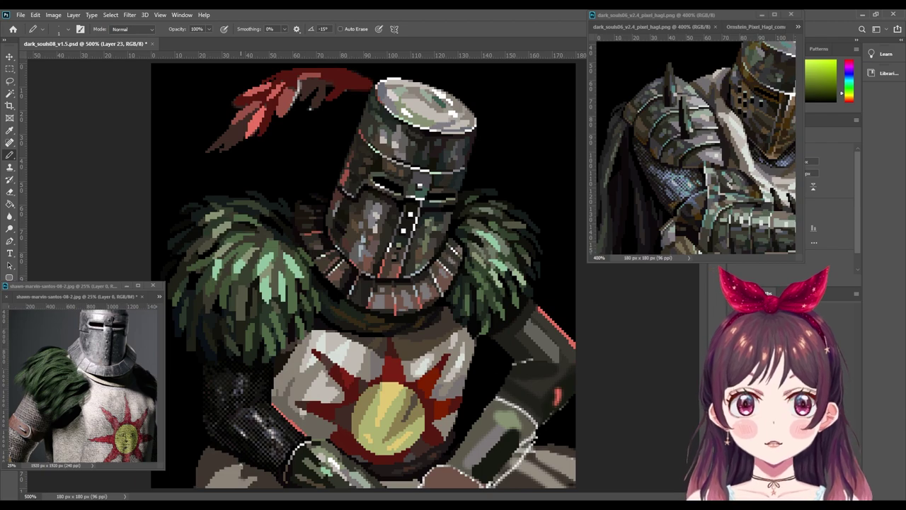
{"action": "left_click", "coordinate": [234, 462], "text": "alt"}
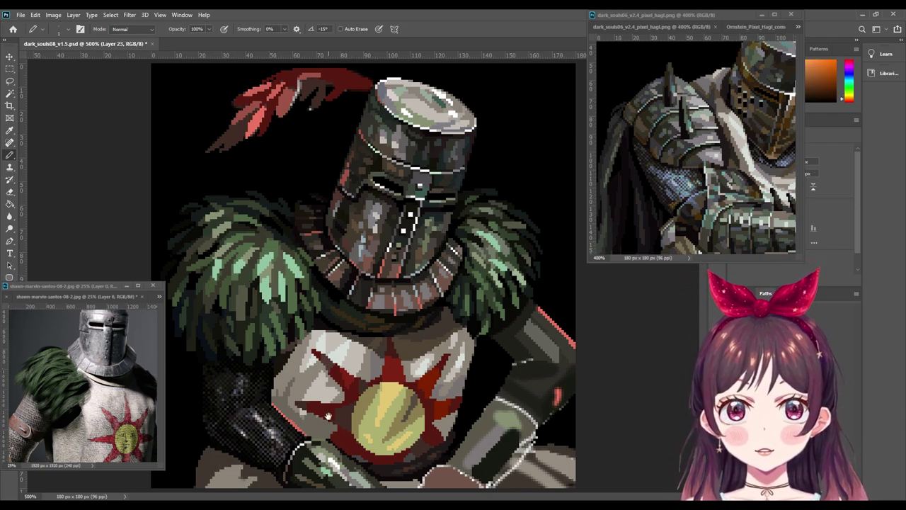
{"action": "key", "text": "ctrl+plus"}
{"action": "key", "text": "ctrl+plus"}
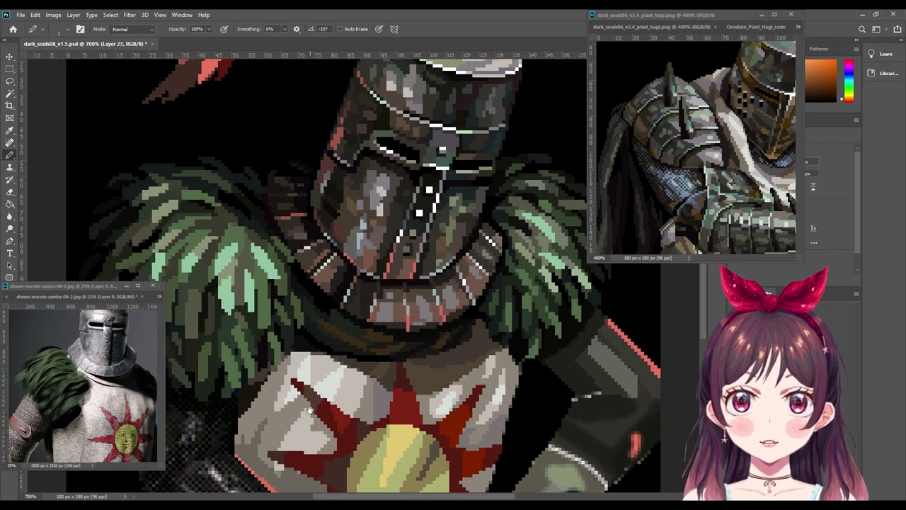
{"action": "left_click_drag", "start_coordinate": [310, 411], "coordinate": [402, 318]}
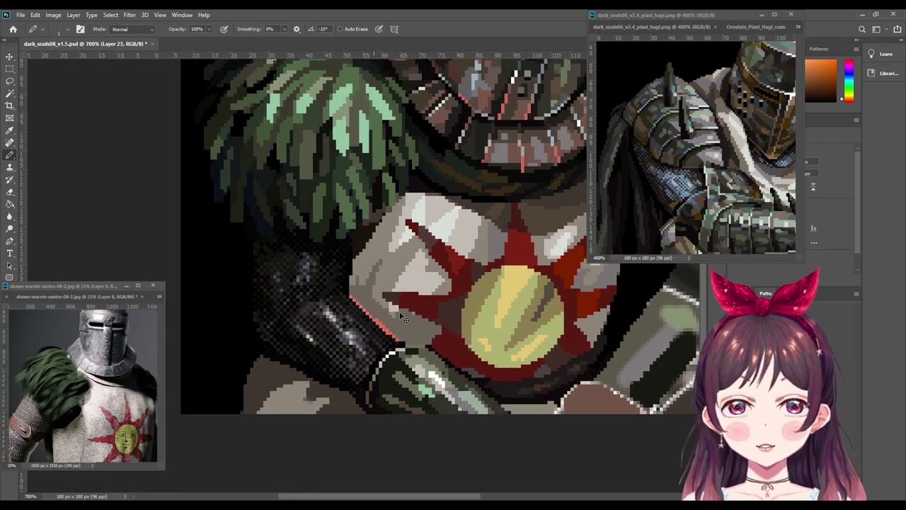
{"action": "key", "text": "ctrl+plus"}
{"action": "key", "text": "ctrl+plus"}
{"action": "key", "text": "ctrl+plus"}
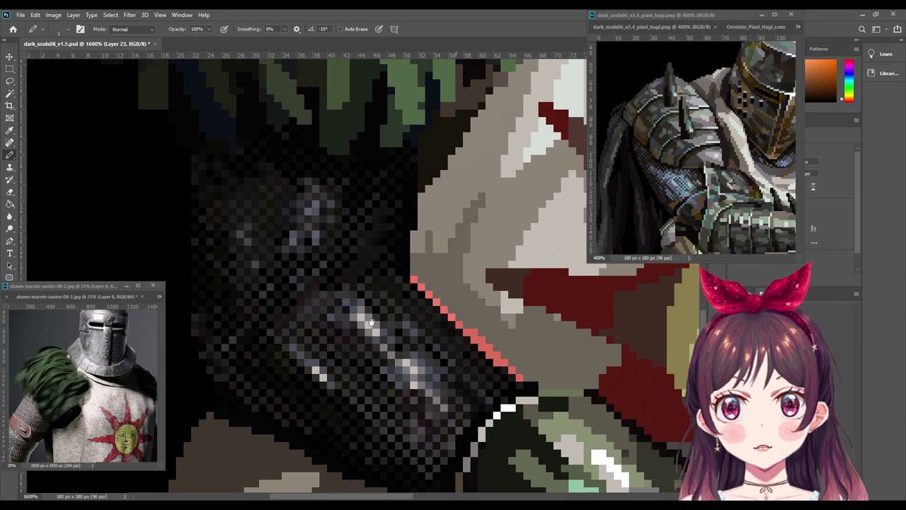
Step: Sample yellow-orange, red and magenta tones while panning around the gauntlet
{"action": "left_click", "coordinate": [290, 283], "text": "alt"}
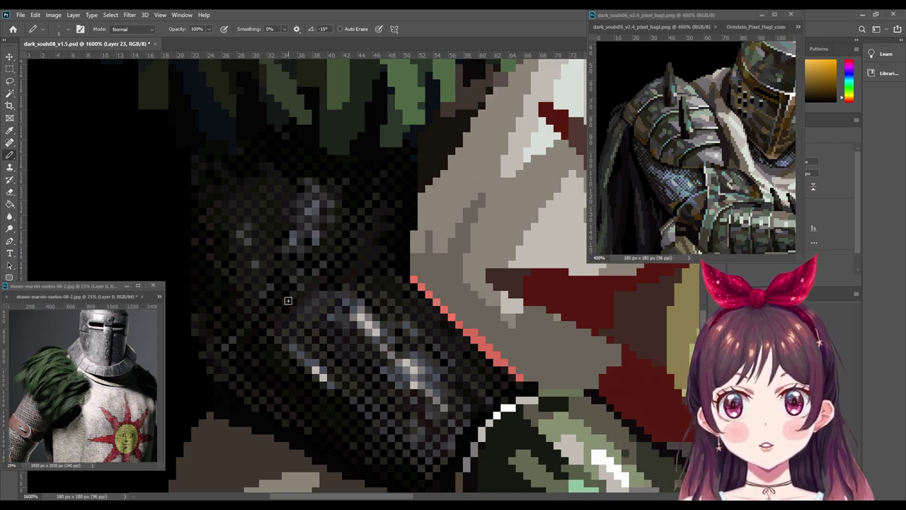
{"action": "left_click_drag", "start_coordinate": [209, 307], "coordinate": [229, 317]}
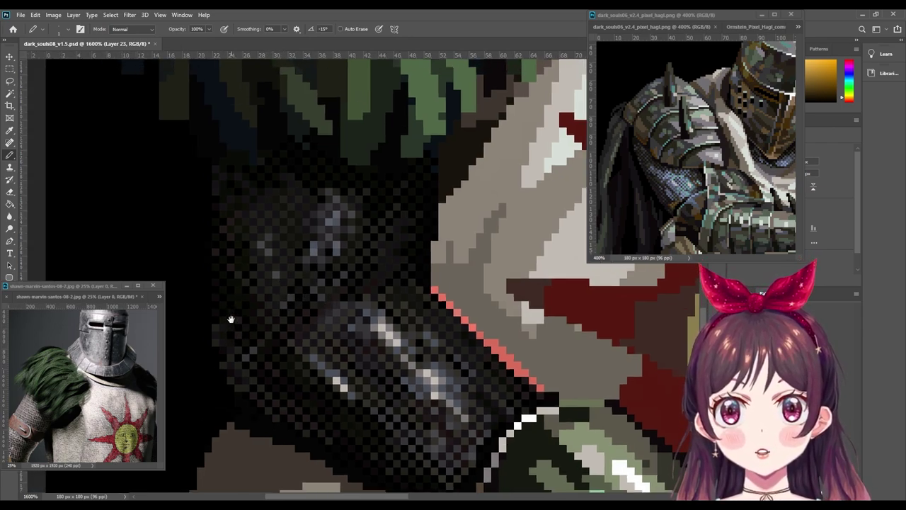
{"action": "left_click", "coordinate": [386, 343], "text": "alt"}
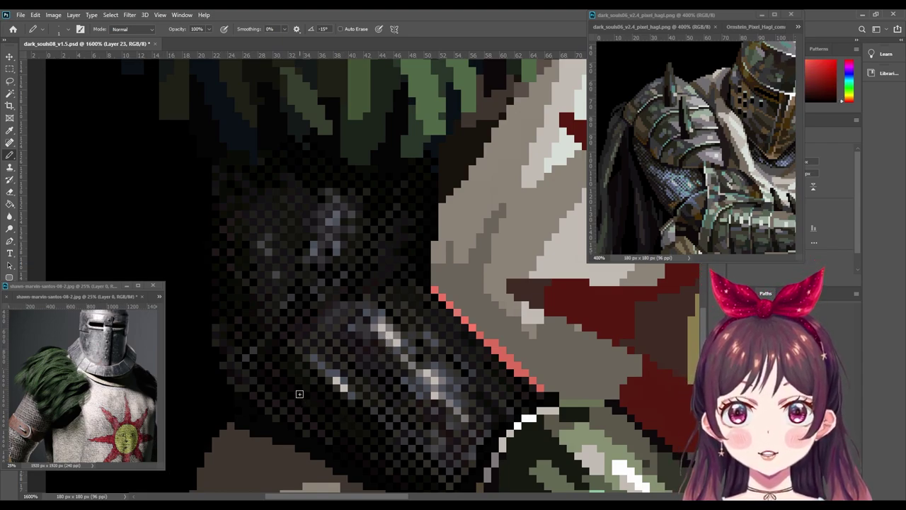
{"action": "left_click", "coordinate": [301, 423], "text": "alt"}
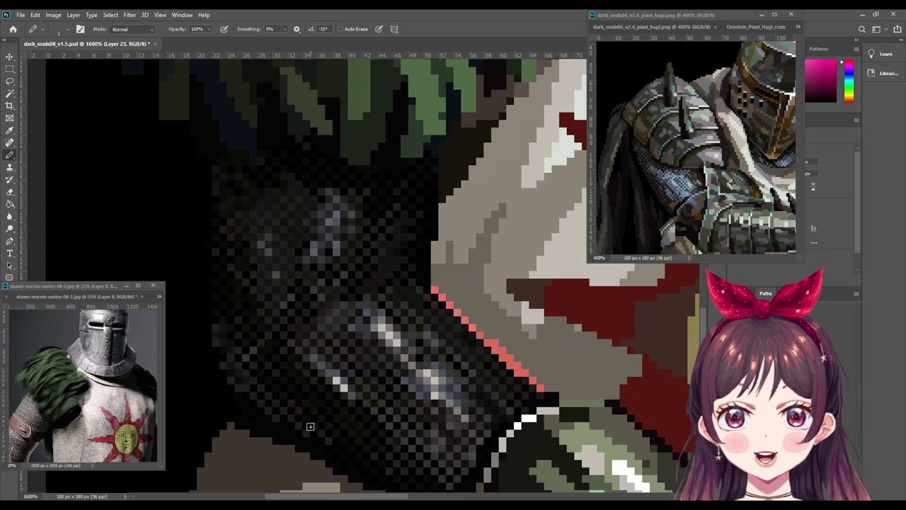
{"action": "left_click_drag", "start_coordinate": [404, 471], "coordinate": [370, 406]}
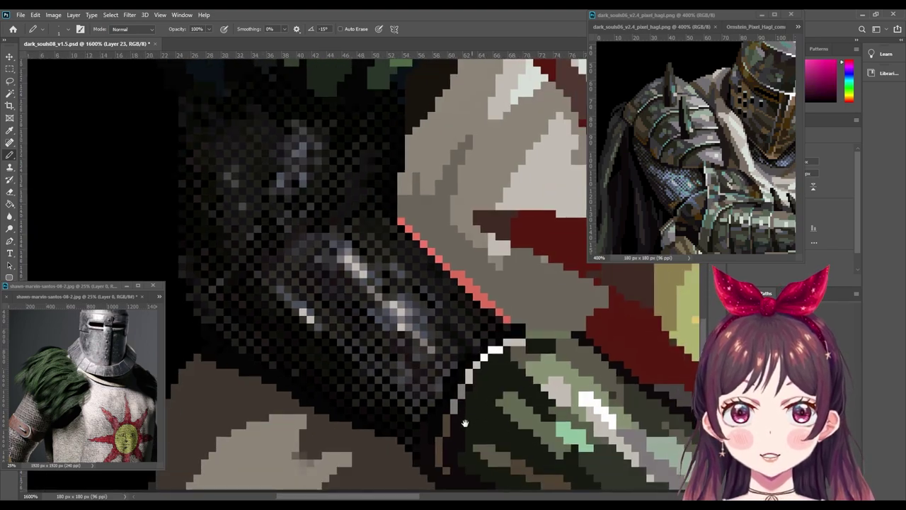
{"action": "left_click_drag", "start_coordinate": [464, 423], "coordinate": [436, 447]}
Step: Re-centre the view on the sun emblem and pick red as the drawing colour
{"action": "scroll", "coordinate": [441, 287], "scroll_direction": "down", "scroll_amount": 3}
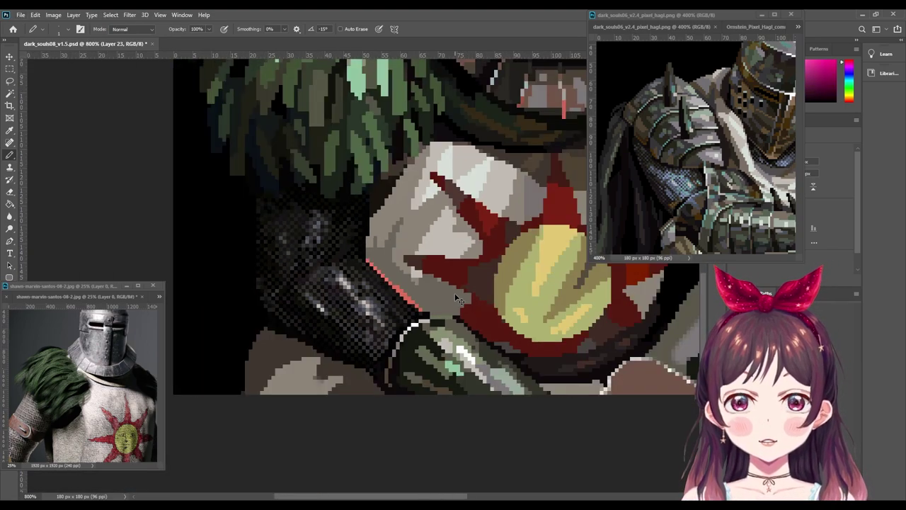
{"action": "scroll", "coordinate": [450, 292], "scroll_direction": "down", "scroll_amount": 1}
{"action": "scroll", "coordinate": [457, 297], "scroll_direction": "down", "scroll_amount": 1}
{"action": "scroll", "coordinate": [458, 298], "scroll_direction": "down", "scroll_amount": 1}
{"action": "scroll", "coordinate": [458, 299], "scroll_direction": "down", "scroll_amount": 1}
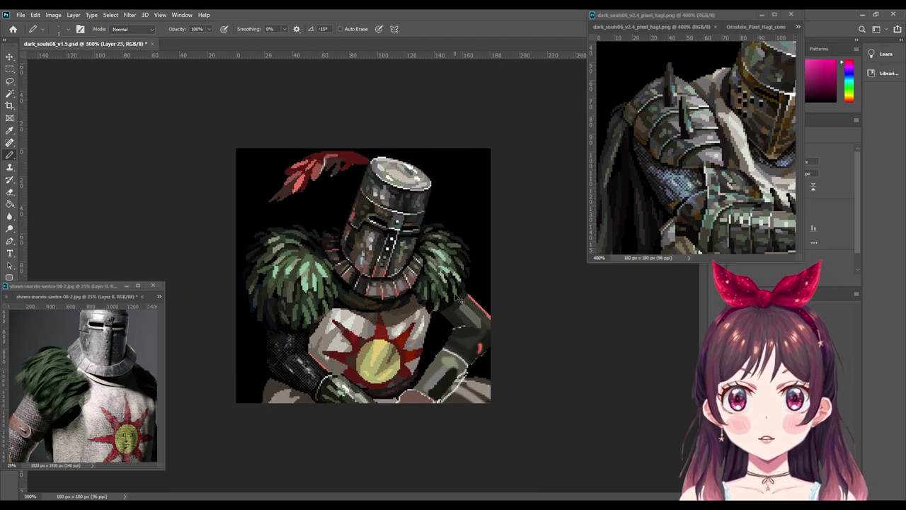
{"action": "scroll", "coordinate": [458, 300], "scroll_direction": "down", "scroll_amount": 1}
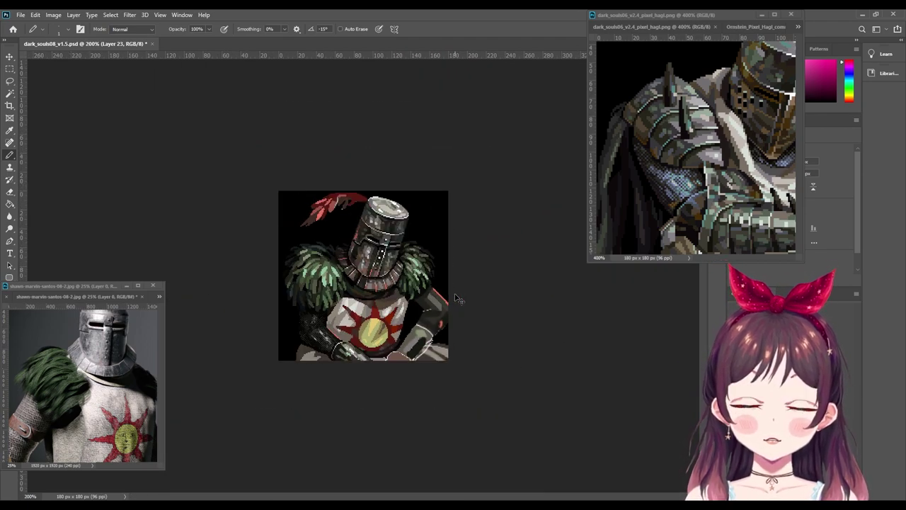
{"action": "scroll", "coordinate": [458, 300], "scroll_direction": "up", "scroll_amount": 1}
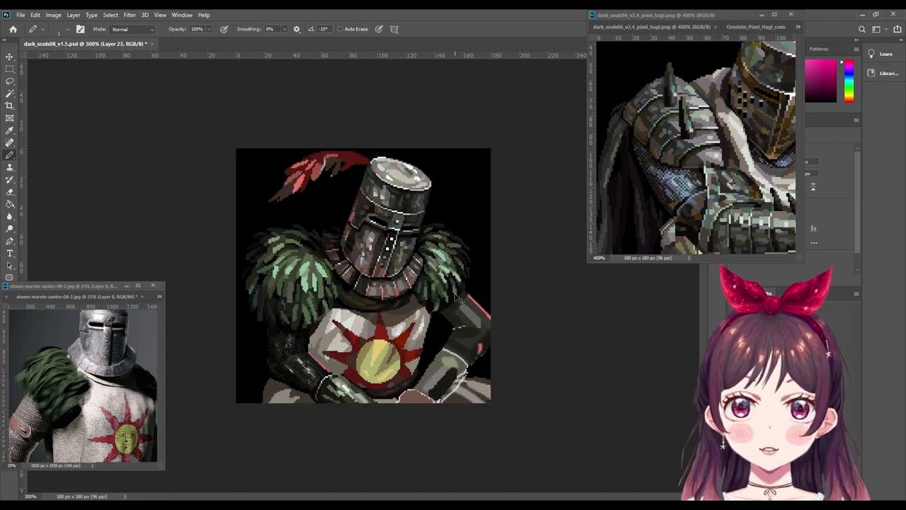
{"action": "scroll", "coordinate": [457, 298], "scroll_direction": "up", "scroll_amount": 2}
{"action": "scroll", "coordinate": [446, 306], "scroll_direction": "up", "scroll_amount": 2}
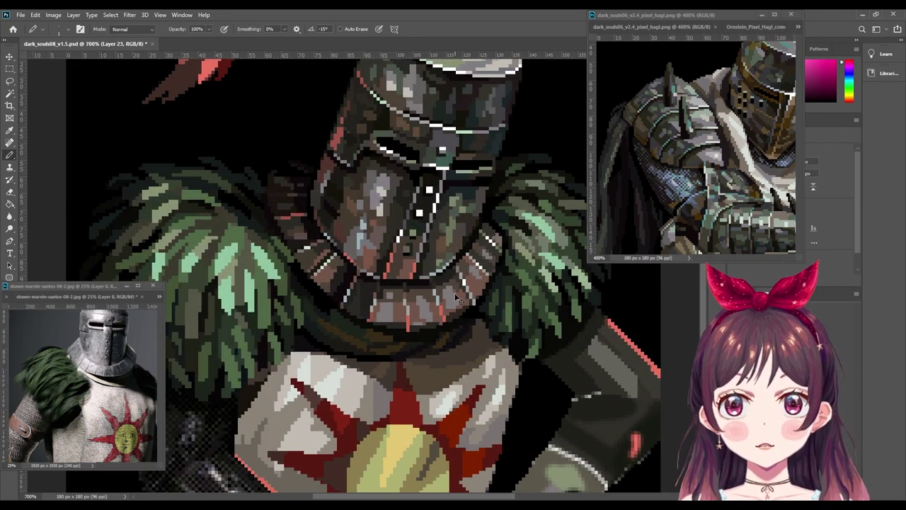
{"action": "scroll", "coordinate": [427, 320], "scroll_direction": "up", "scroll_amount": 1}
{"action": "left_click_drag", "start_coordinate": [427, 320], "coordinate": [573, 124]}
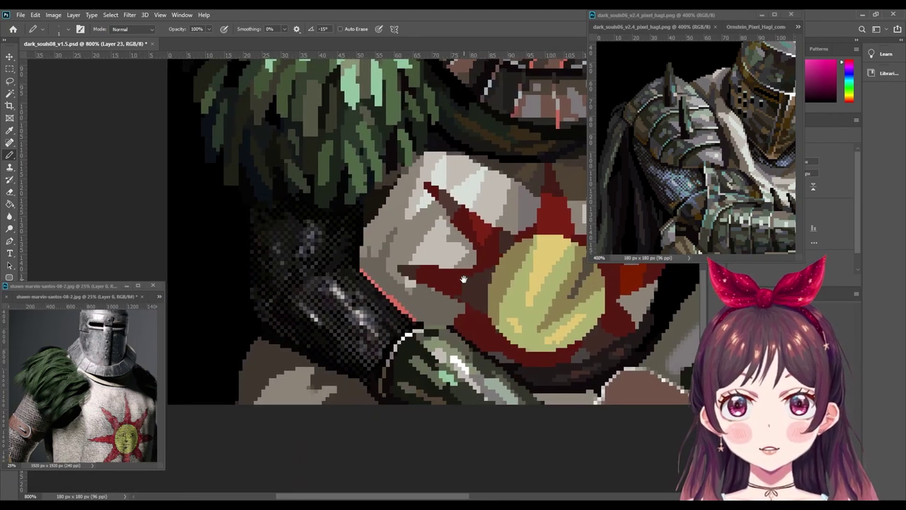
{"action": "scroll", "coordinate": [401, 379], "scroll_direction": "up", "scroll_amount": 1}
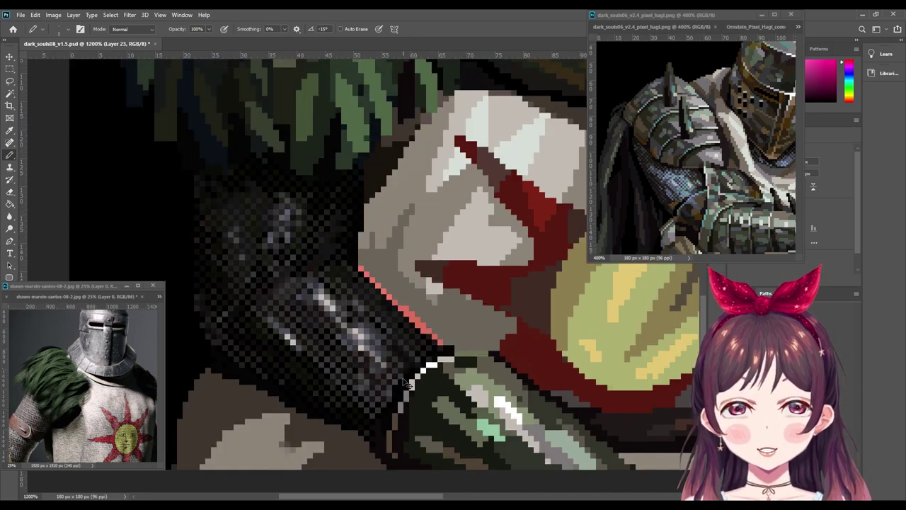
{"action": "scroll", "coordinate": [396, 372], "scroll_direction": "up", "scroll_amount": 1}
{"action": "scroll", "coordinate": [379, 336], "scroll_direction": "up", "scroll_amount": 1}
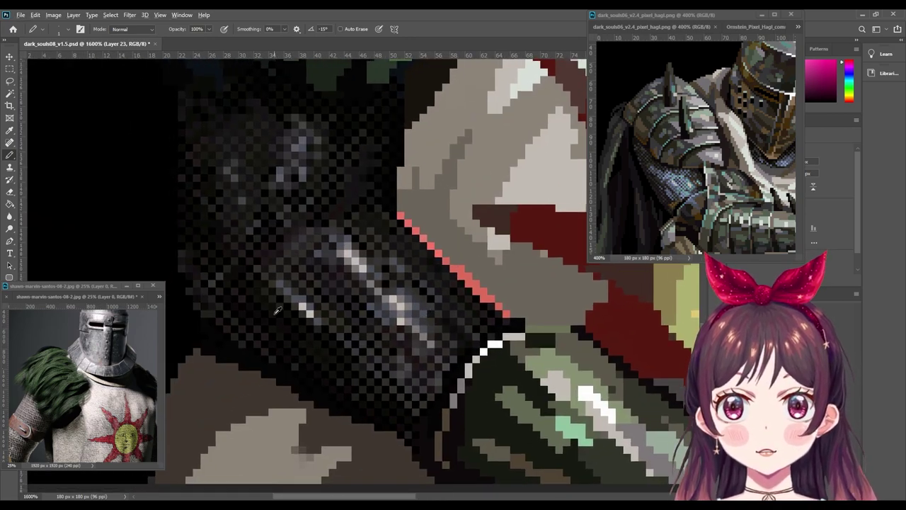
{"action": "left_click", "coordinate": [409, 230], "text": "alt"}
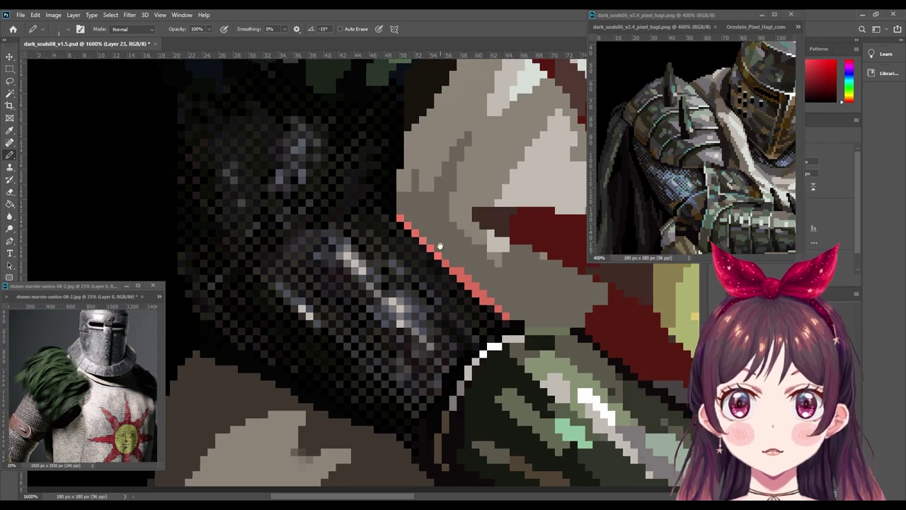
Step: Sample the gauntlet's pink outline colour, then the dark brown of its edge
{"action": "scroll", "coordinate": [408, 361], "scroll_direction": "down", "scroll_amount": 2}
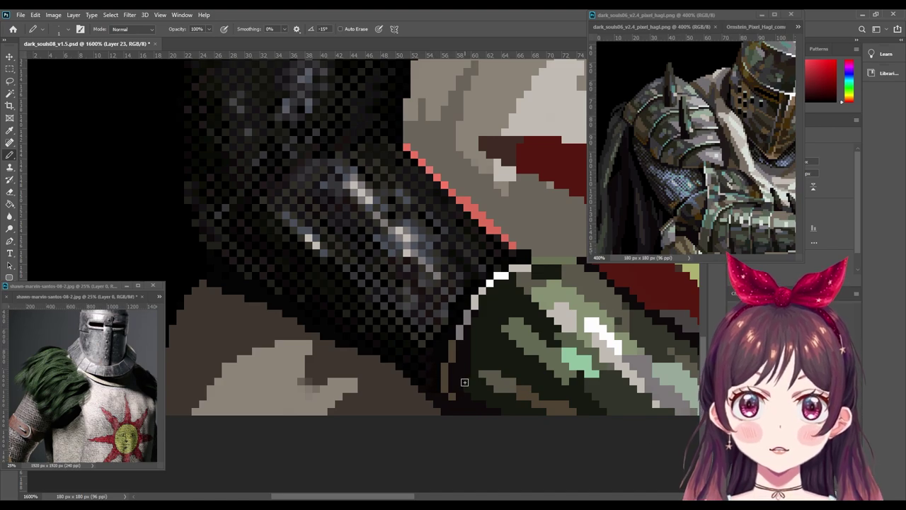
{"action": "left_click", "coordinate": [436, 354], "text": "alt"}
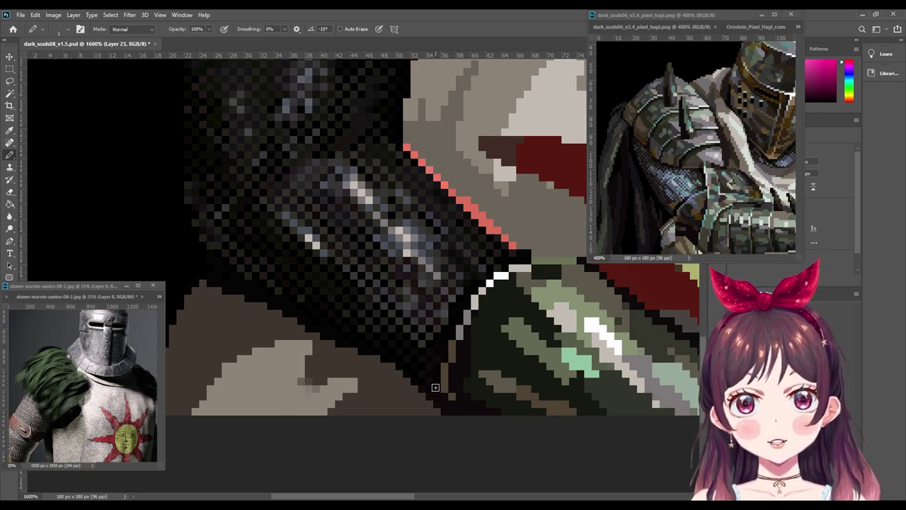
{"action": "key", "text": "x"}
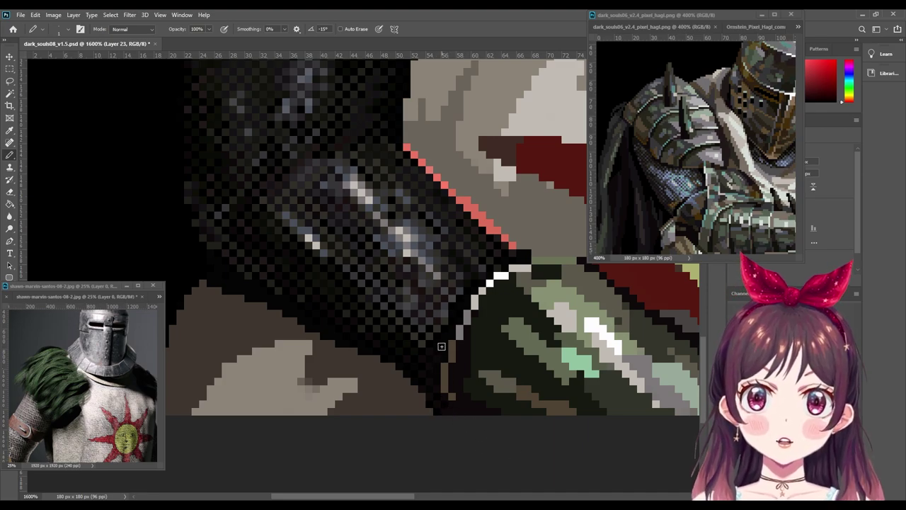
{"action": "key", "text": "x"}
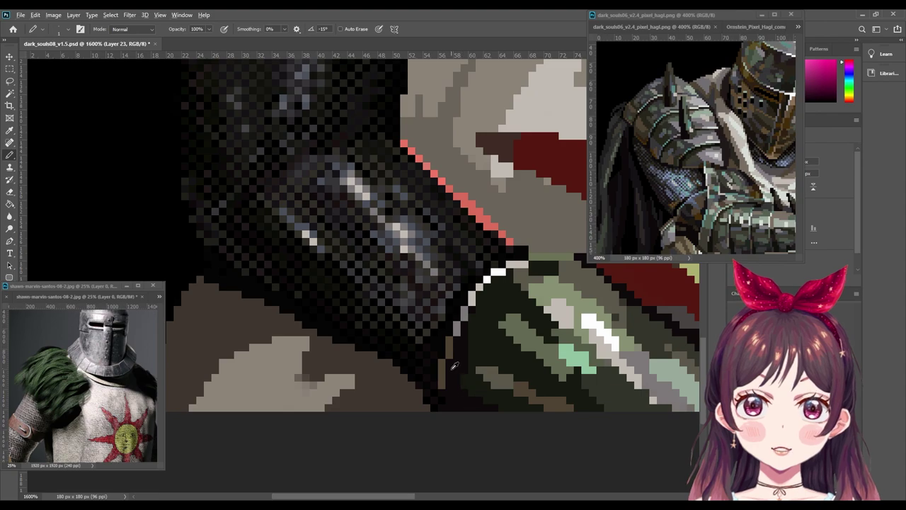
{"action": "left_click", "coordinate": [445, 367], "text": "alt"}
Step: Pencil a short run of dark-brown pixels along the gauntlet's lower edge
{"action": "key", "text": "i"}
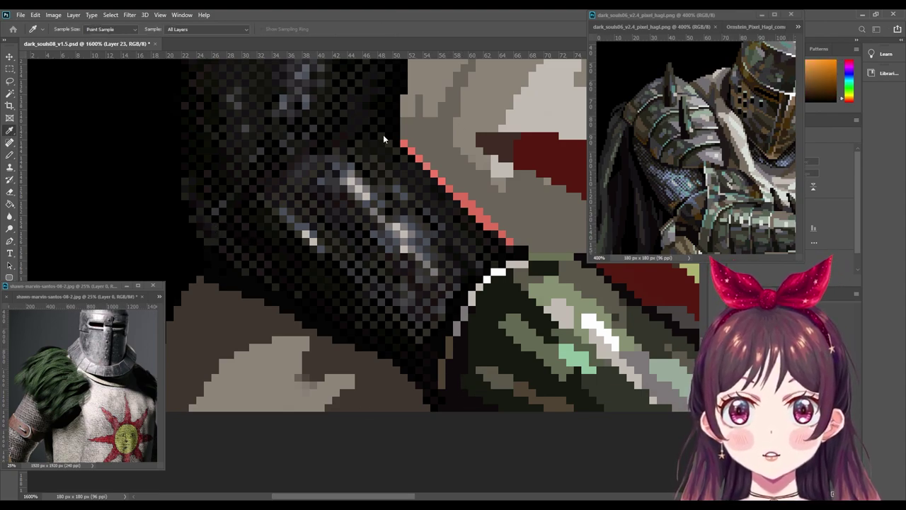
{"action": "key", "text": "b"}
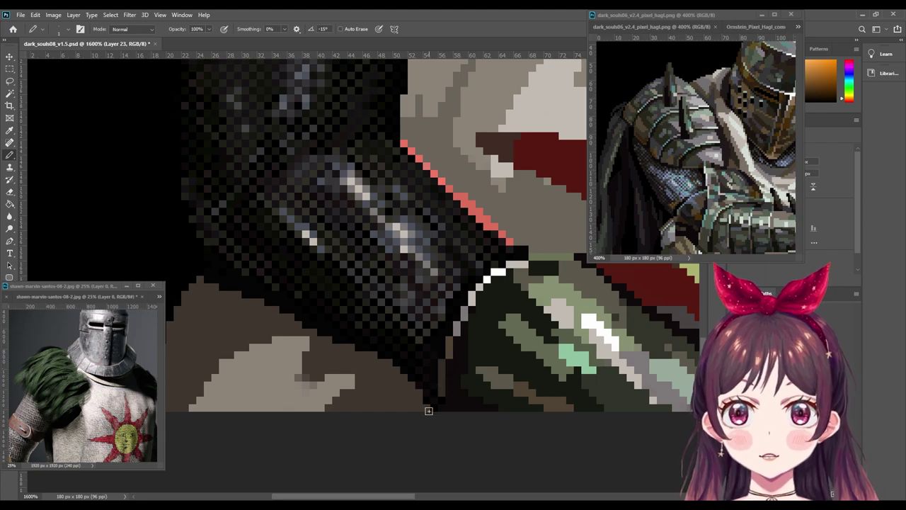
{"action": "left_click_drag", "start_coordinate": [442, 362], "coordinate": [439, 383]}
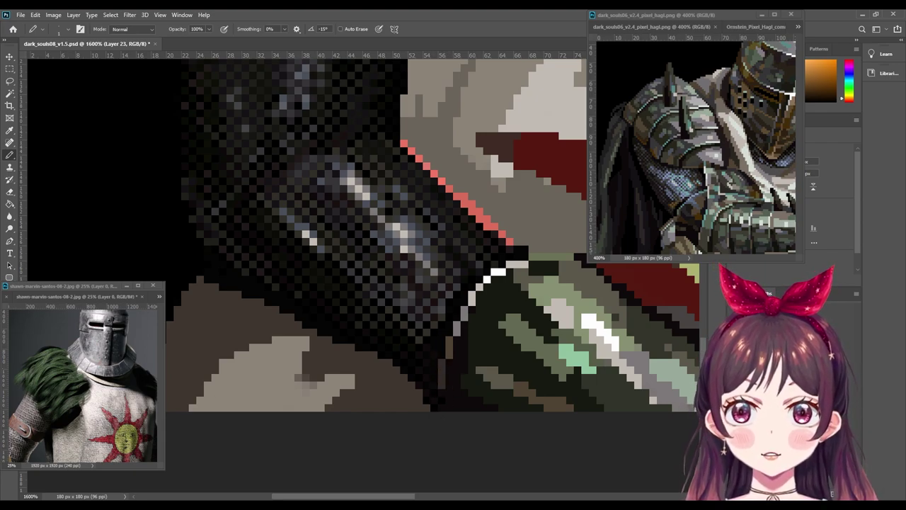
{"action": "key", "text": "i"}
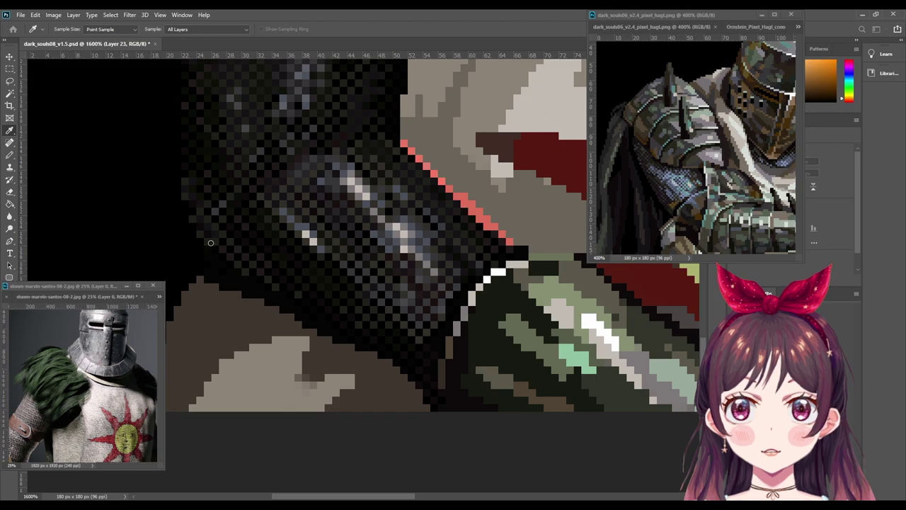
{"action": "key", "text": "b"}
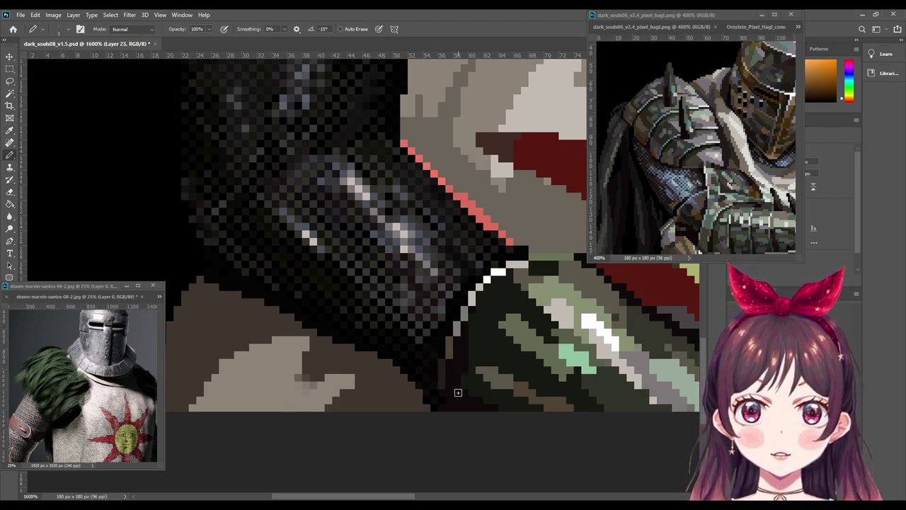
Step: Sample red, orange-brown and finally yellow as the drawing colour
{"action": "scroll", "coordinate": [439, 401], "scroll_direction": "right", "scroll_amount": 5}
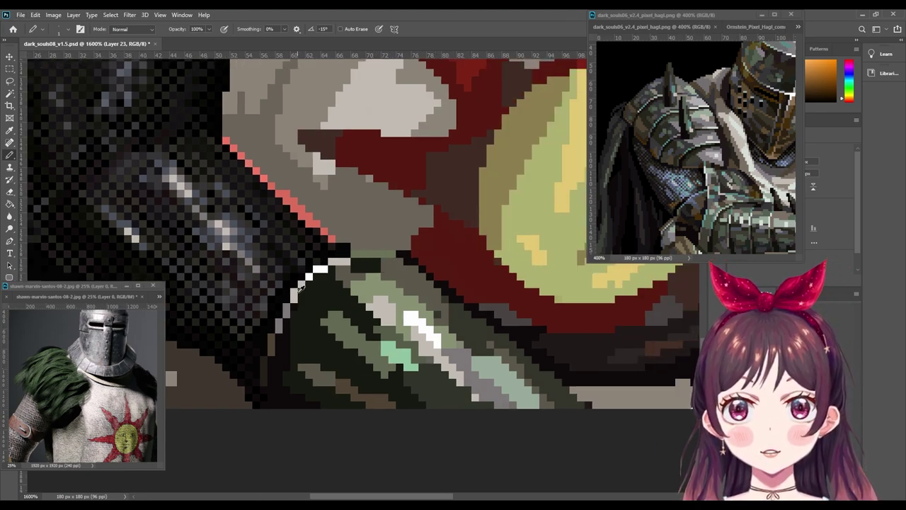
{"action": "left_click", "coordinate": [314, 272], "text": "alt"}
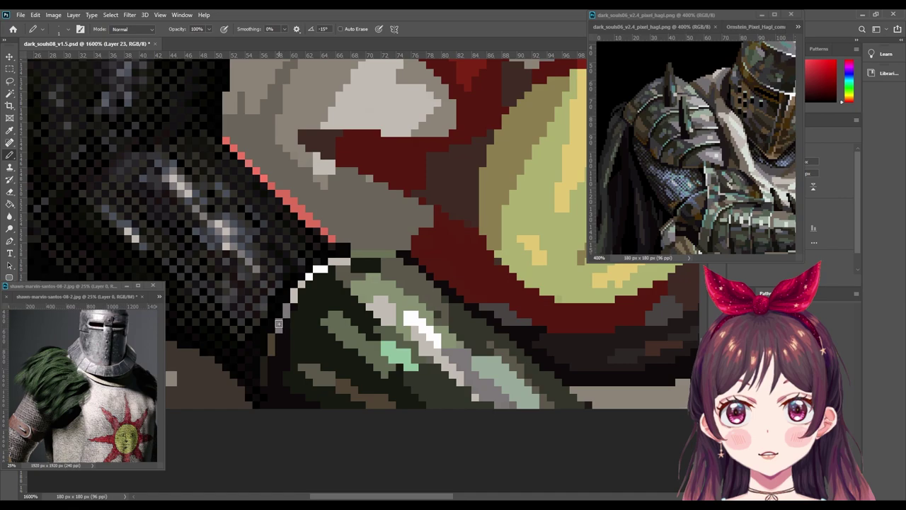
{"action": "left_click", "coordinate": [280, 338], "text": "alt"}
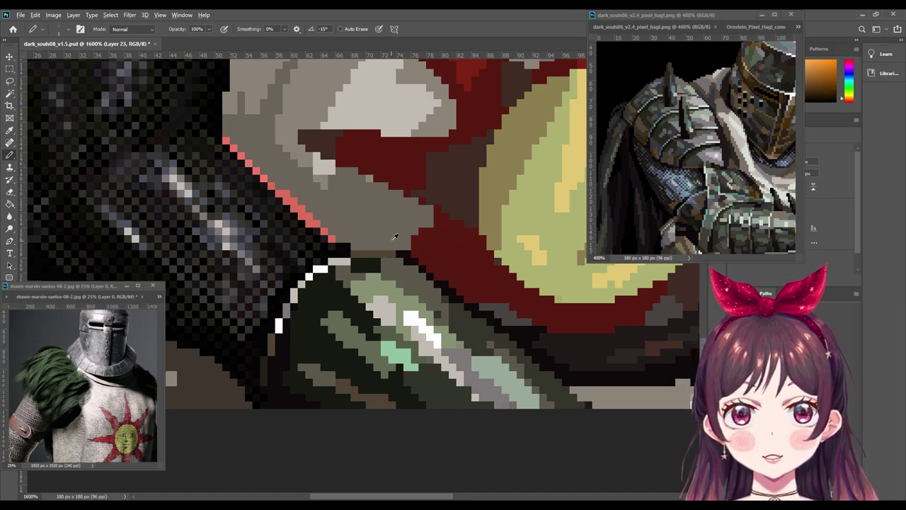
{"action": "left_click", "coordinate": [406, 260], "text": "alt"}
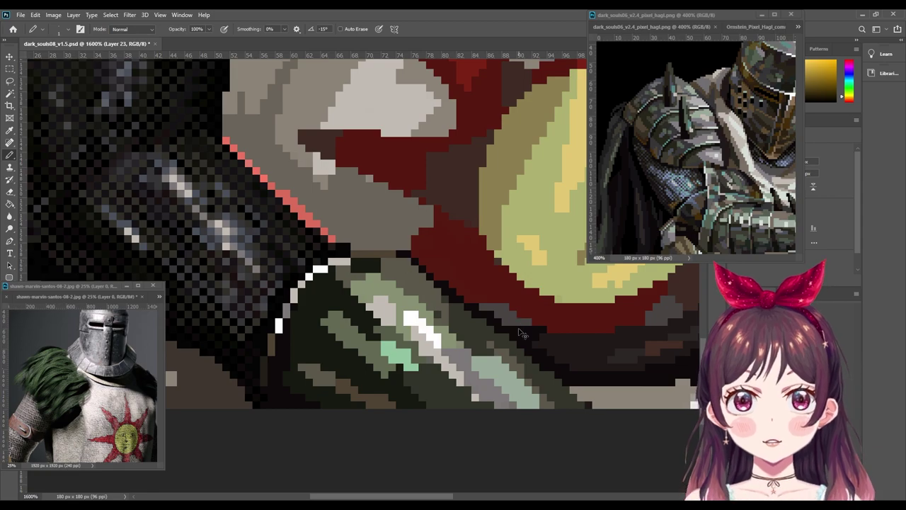
Step: Zoom out to check the whole sprite, then sample a reddish tone from the helmet
{"action": "scroll", "coordinate": [522, 335], "scroll_direction": "up", "scroll_amount": 2}
{"action": "scroll", "coordinate": [522, 334], "scroll_direction": "down", "scroll_amount": 2}
{"action": "scroll", "coordinate": [522, 334], "scroll_direction": "down", "scroll_amount": 2}
{"action": "scroll", "coordinate": [520, 333], "scroll_direction": "down", "scroll_amount": 1}
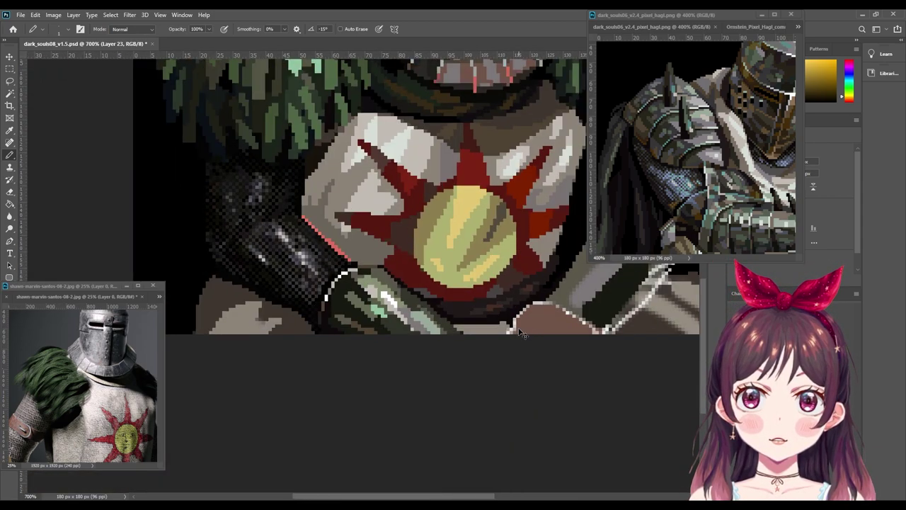
{"action": "scroll", "coordinate": [522, 334], "scroll_direction": "down", "scroll_amount": 2}
{"action": "scroll", "coordinate": [522, 334], "scroll_direction": "down", "scroll_amount": 1}
{"action": "scroll", "coordinate": [522, 334], "scroll_direction": "down", "scroll_amount": 1}
{"action": "scroll", "coordinate": [522, 334], "scroll_direction": "down", "scroll_amount": 1}
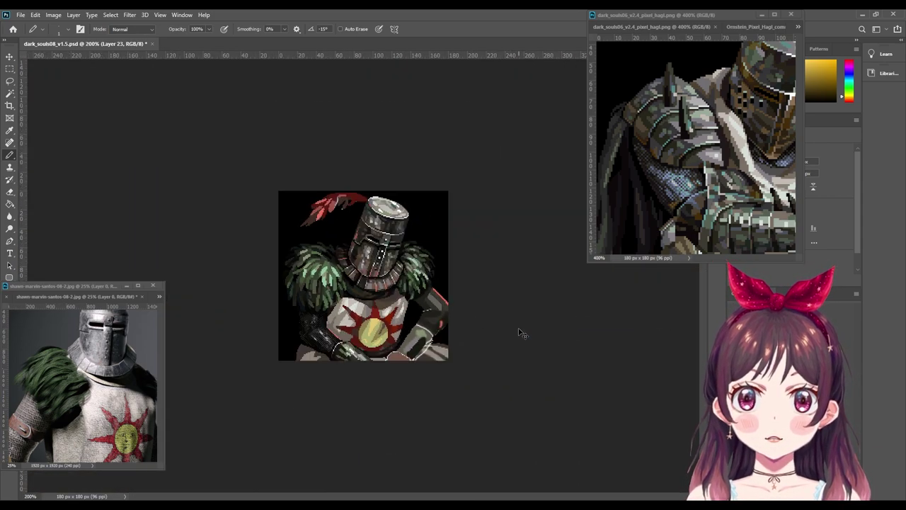
{"action": "scroll", "coordinate": [522, 334], "scroll_direction": "up", "scroll_amount": 2}
{"action": "scroll", "coordinate": [519, 330], "scroll_direction": "up", "scroll_amount": 1}
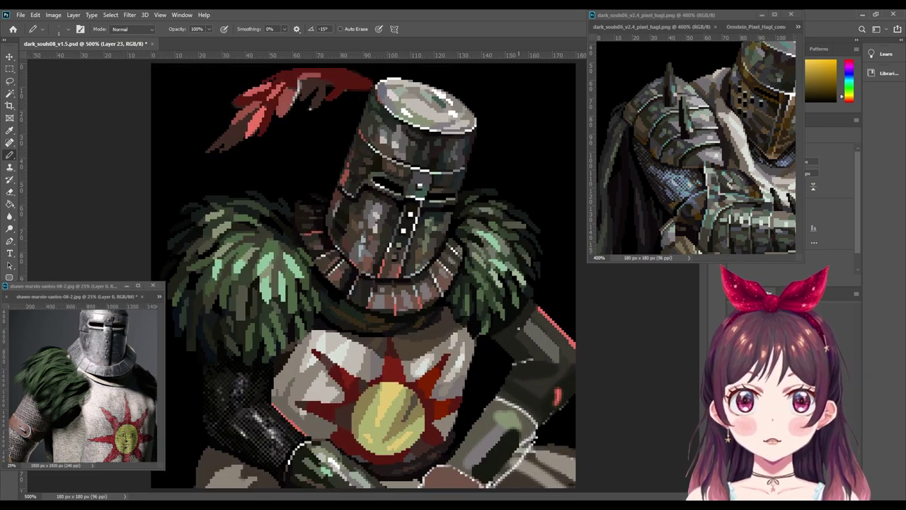
{"action": "scroll", "coordinate": [594, 286], "scroll_direction": "up", "scroll_amount": 1}
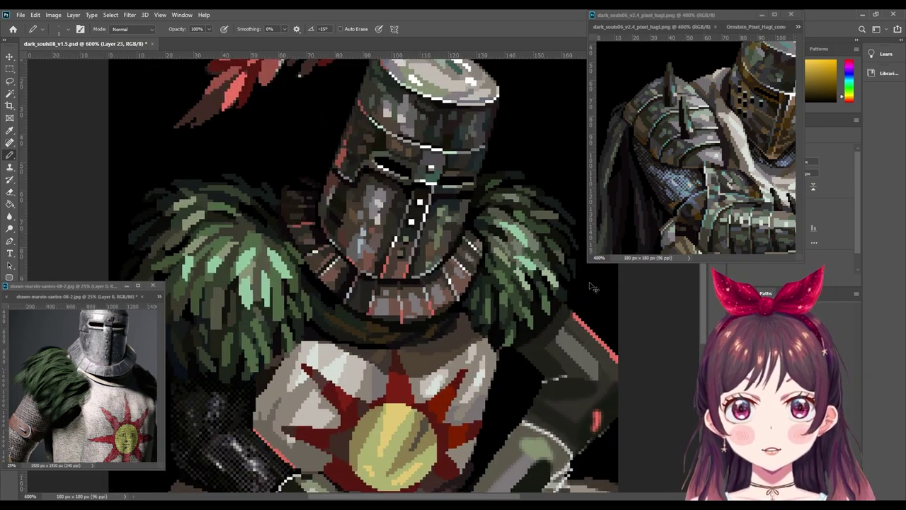
{"action": "left_click_drag", "start_coordinate": [589, 281], "coordinate": [589, 197]}
{"action": "left_click_drag", "start_coordinate": [422, 258], "coordinate": [493, 315]}
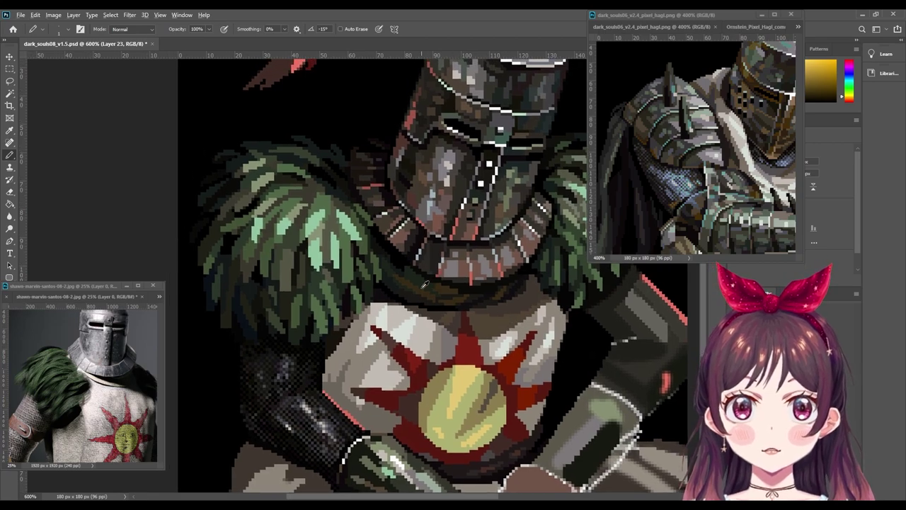
{"action": "left_click", "coordinate": [441, 221], "text": "alt"}
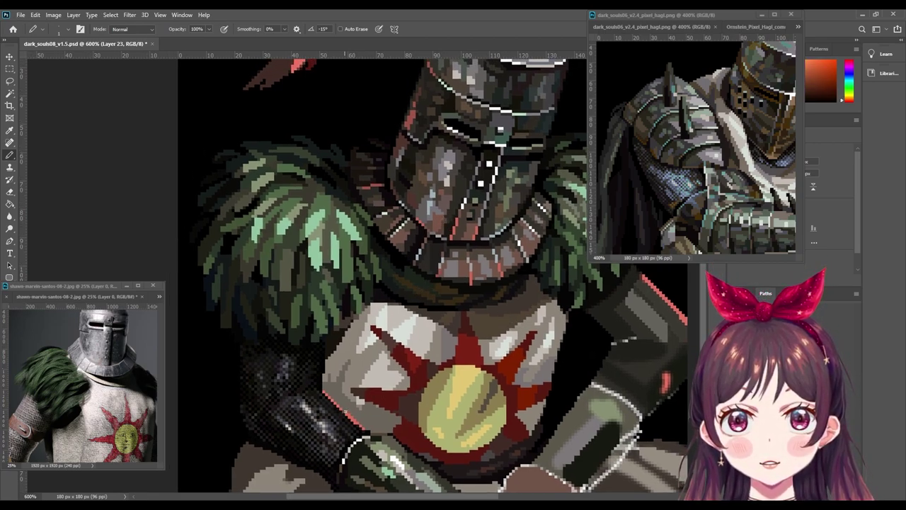
Step: Select the Paint Bucket and sample the plume's deep red as the fill colour
{"action": "key", "text": "g"}
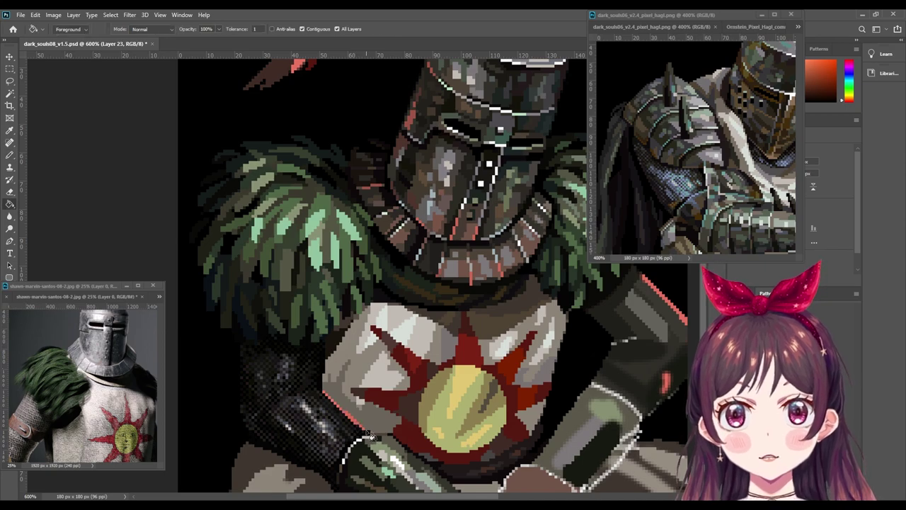
{"action": "scroll", "coordinate": [325, 209], "scroll_direction": "up", "scroll_amount": 3}
{"action": "left_click", "coordinate": [322, 143], "text": "alt"}
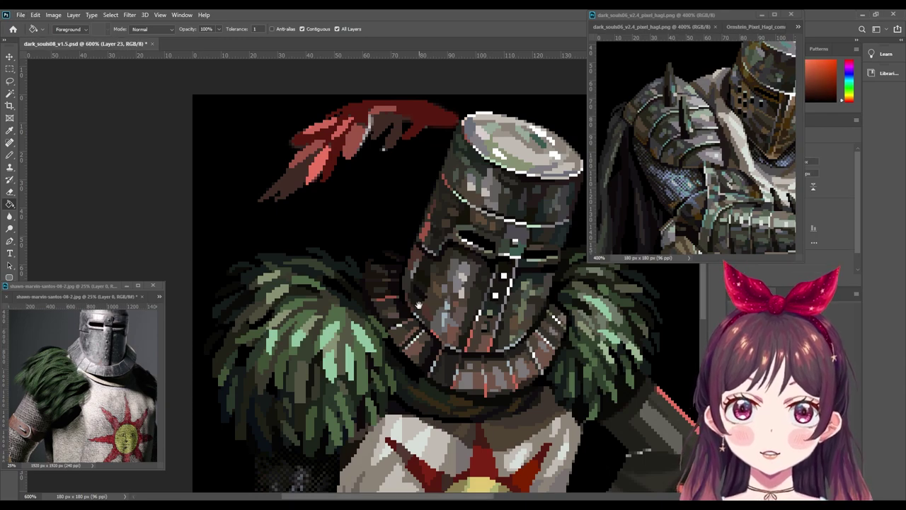
{"action": "scroll", "coordinate": [415, 294], "scroll_direction": "down", "scroll_amount": 5}
{"action": "scroll", "coordinate": [415, 295], "scroll_direction": "down", "scroll_amount": 1}
Step: With the Pencil zoomed in, lighten one pixel along the chainmail arm's edge
{"action": "key", "text": "b"}
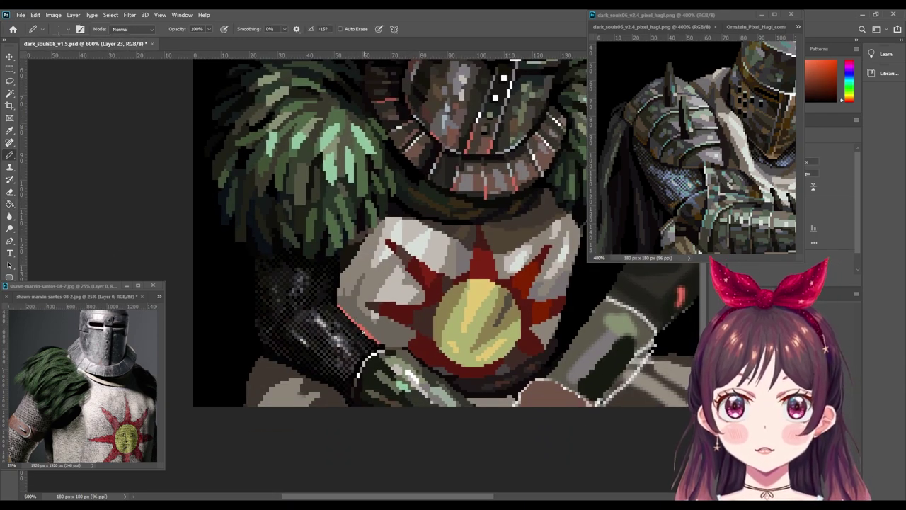
{"action": "key", "text": "ctrl+plus"}
{"action": "key", "text": "ctrl+plus"}
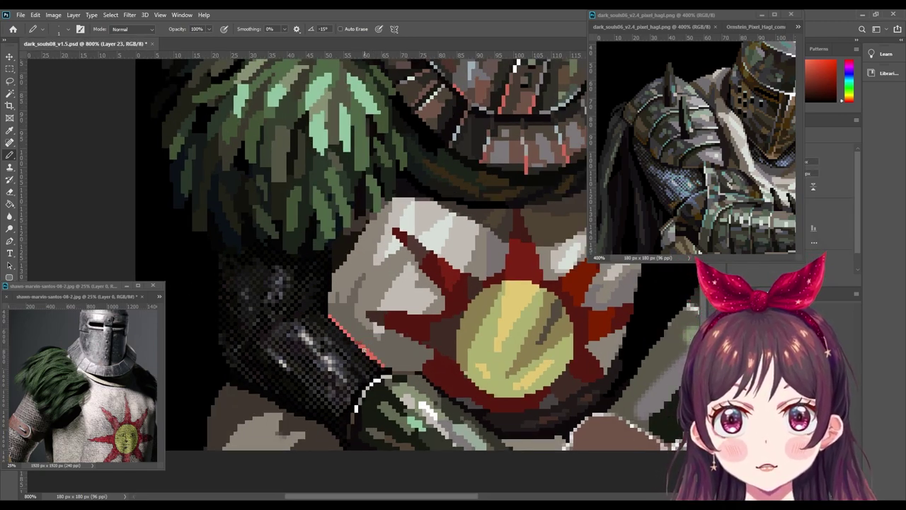
{"action": "key", "text": "g"}
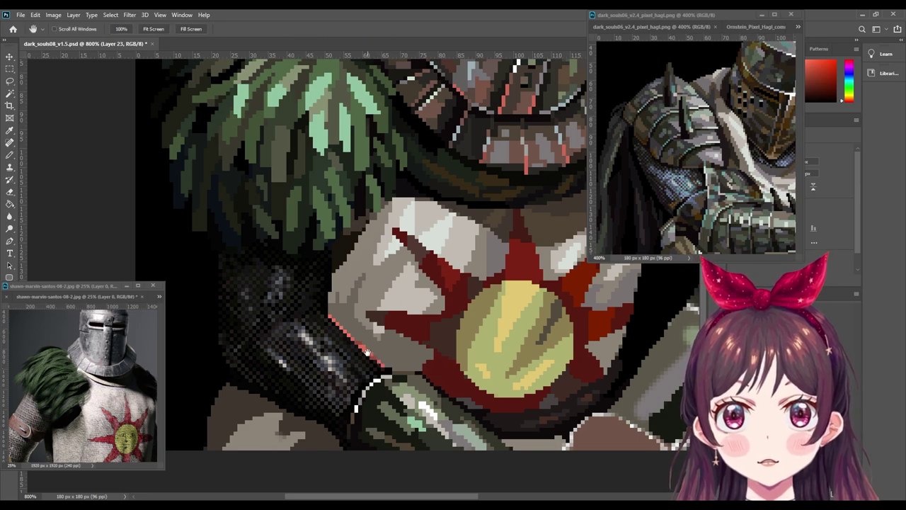
{"action": "key", "text": "b"}
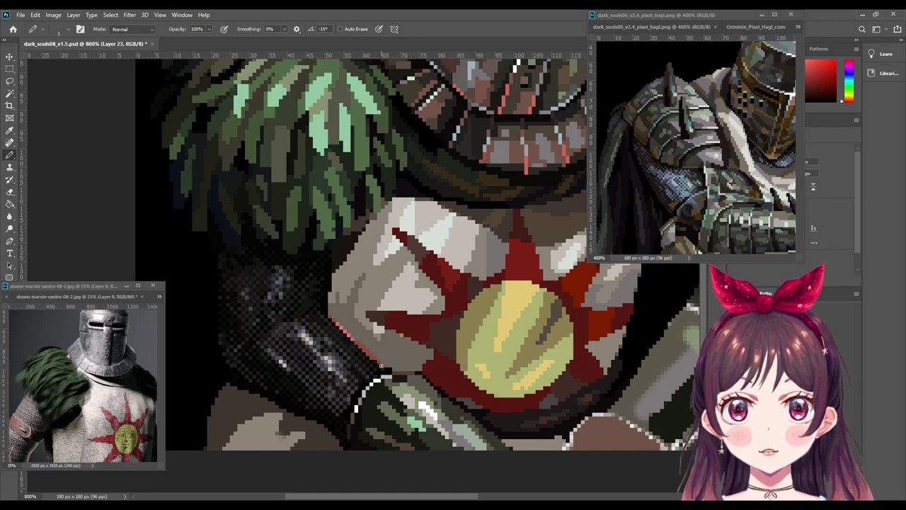
{"action": "mouse_move", "coordinate": [361, 350]}
{"action": "left_mouse_down"}
{"action": "mouse_move", "coordinate": [341, 335]}
{"action": "mouse_move", "coordinate": [334, 312]}
{"action": "mouse_move", "coordinate": [345, 329]}
{"action": "left_mouse_up"}
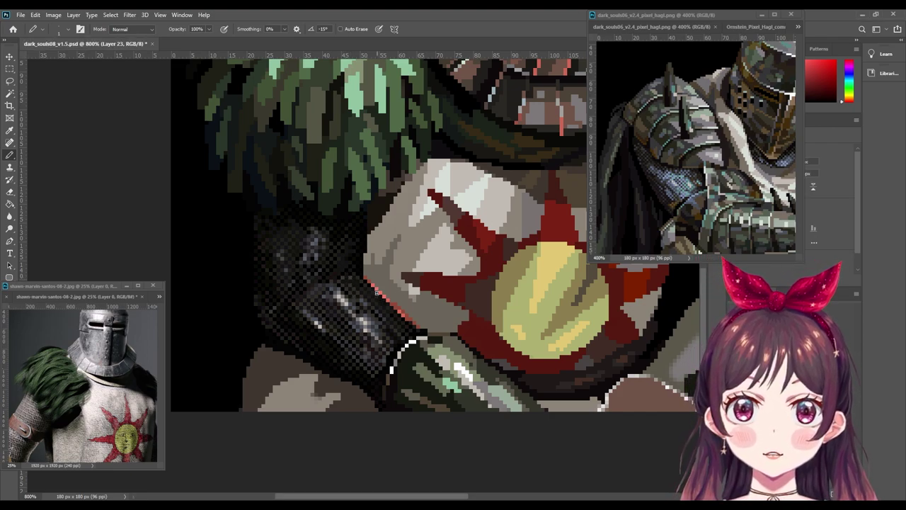
{"action": "scroll", "coordinate": [375, 293], "scroll_direction": "up", "scroll_amount": 2}
{"action": "scroll", "coordinate": [376, 293], "scroll_direction": "up", "scroll_amount": 2}
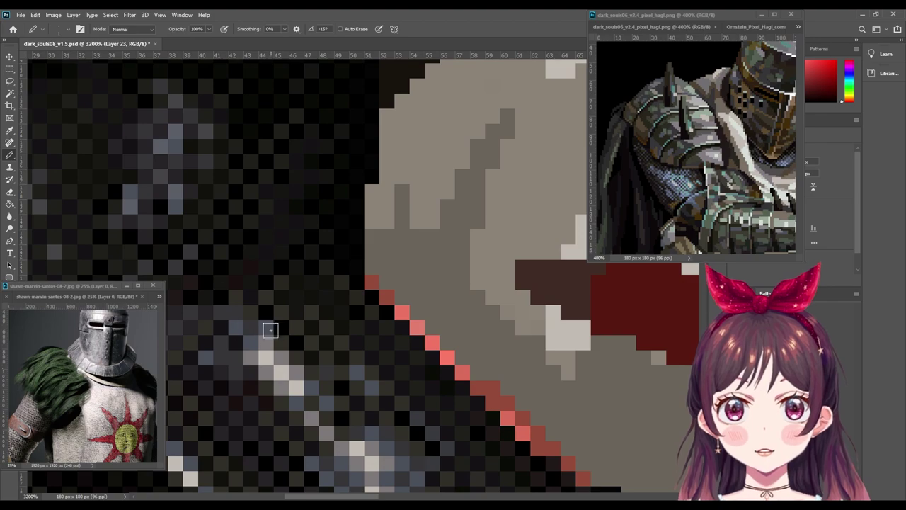
{"action": "left_click", "coordinate": [311, 312]}
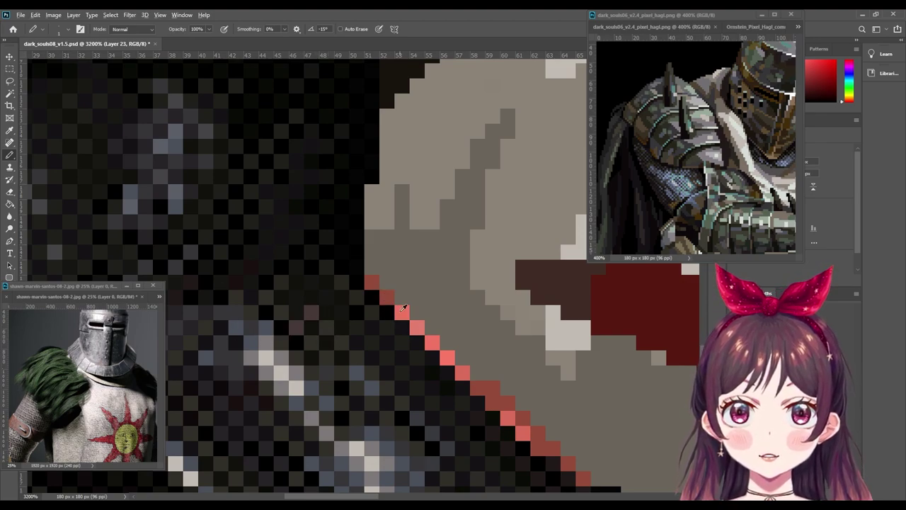
Step: Sample the beige tabard colour and add a new empty layer for pixel work
{"action": "scroll", "coordinate": [495, 152], "scroll_direction": "up", "scroll_amount": 2}
{"action": "scroll", "coordinate": [474, 166], "scroll_direction": "up", "scroll_amount": 2}
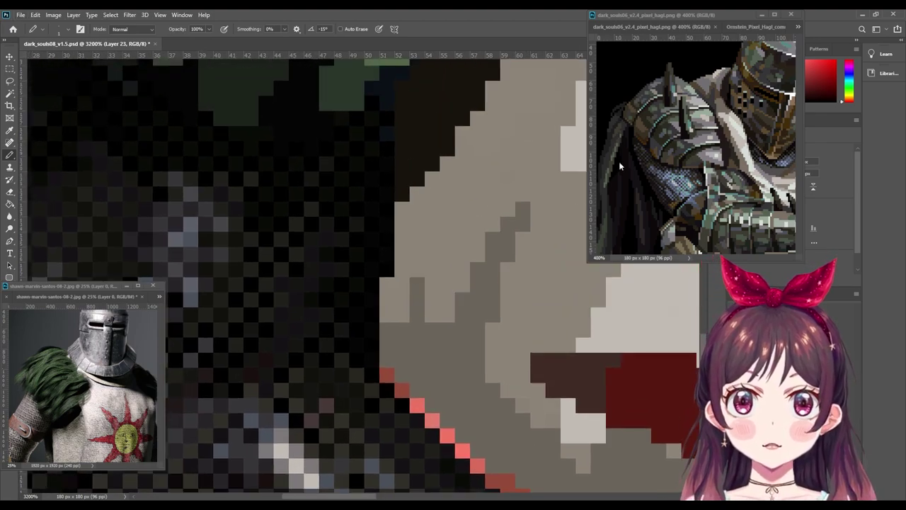
{"action": "scroll", "coordinate": [479, 146], "scroll_direction": "up", "scroll_amount": 2}
{"action": "scroll", "coordinate": [449, 208], "scroll_direction": "up", "scroll_amount": 2}
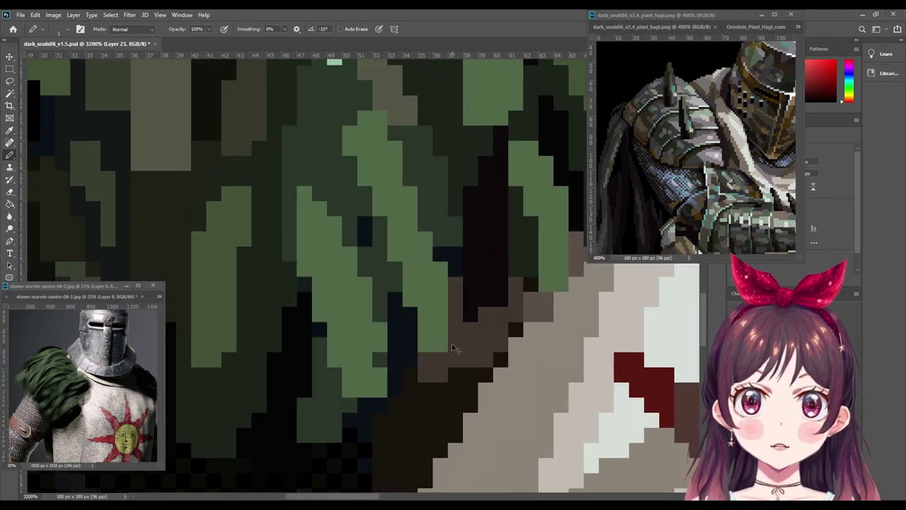
{"action": "scroll", "coordinate": [456, 349], "scroll_direction": "down", "scroll_amount": 1}
{"action": "scroll", "coordinate": [455, 349], "scroll_direction": "down", "scroll_amount": 1}
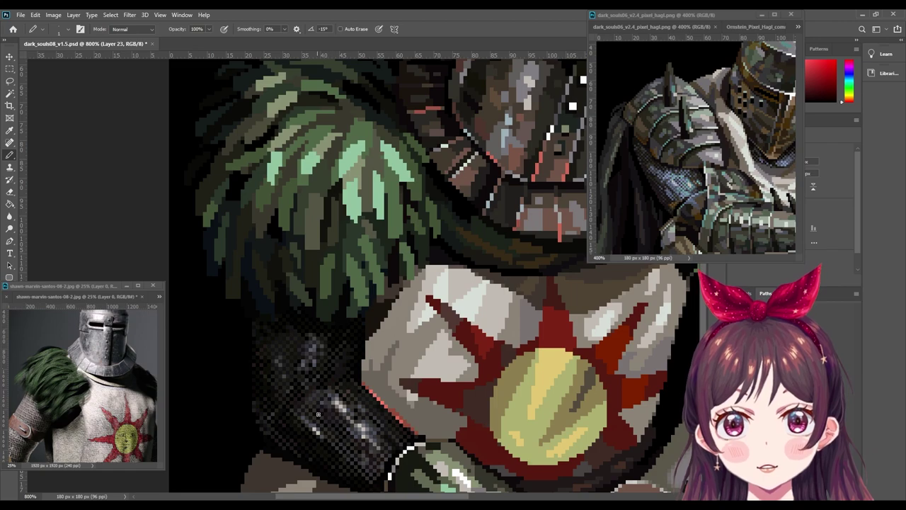
{"action": "left_click", "coordinate": [392, 388], "text": "alt"}
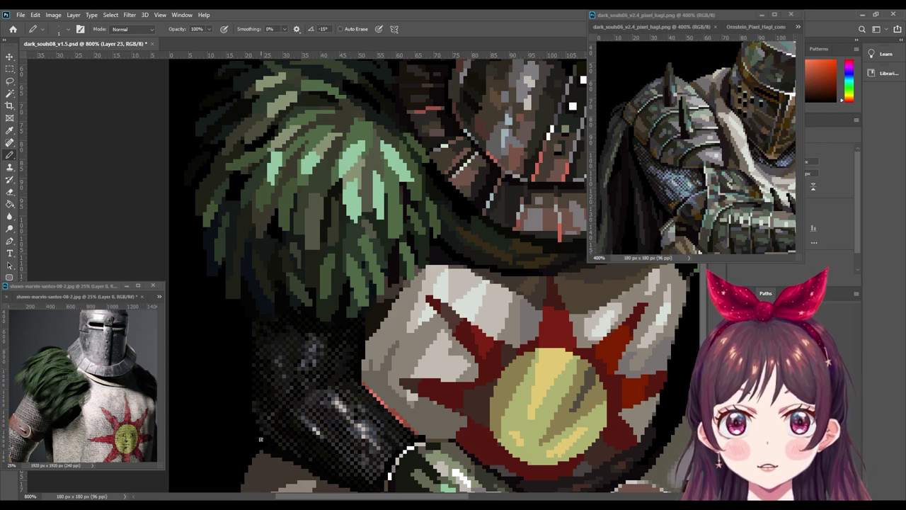
{"action": "key", "text": "ctrl+shift+alt+n"}
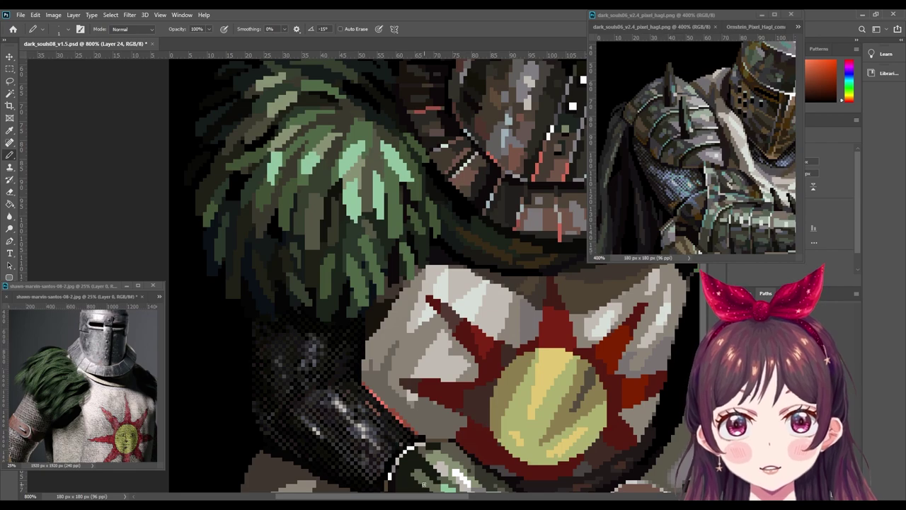
{"action": "scroll", "coordinate": [424, 484], "scroll_direction": "up", "scroll_amount": 2}
{"action": "left_click_drag", "start_coordinate": [423, 483], "coordinate": [409, 343]}
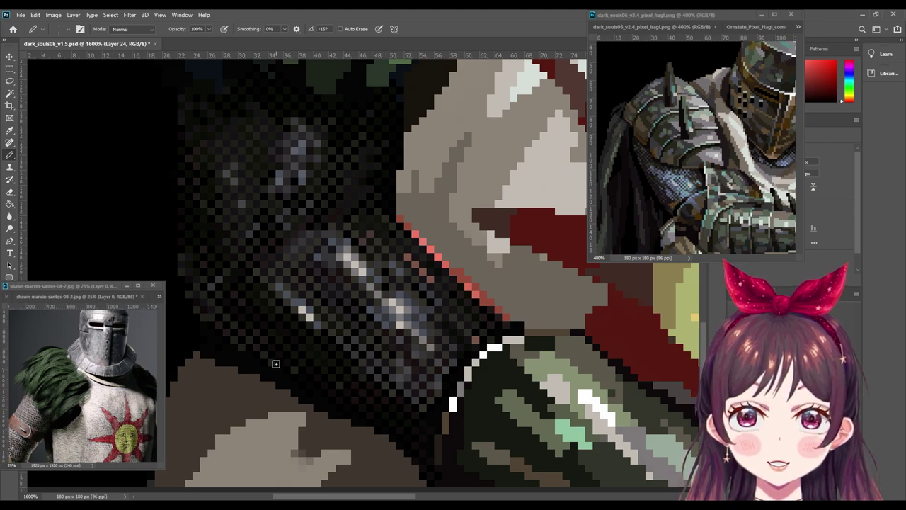
{"action": "left_click_drag", "start_coordinate": [439, 352], "coordinate": [407, 369]}
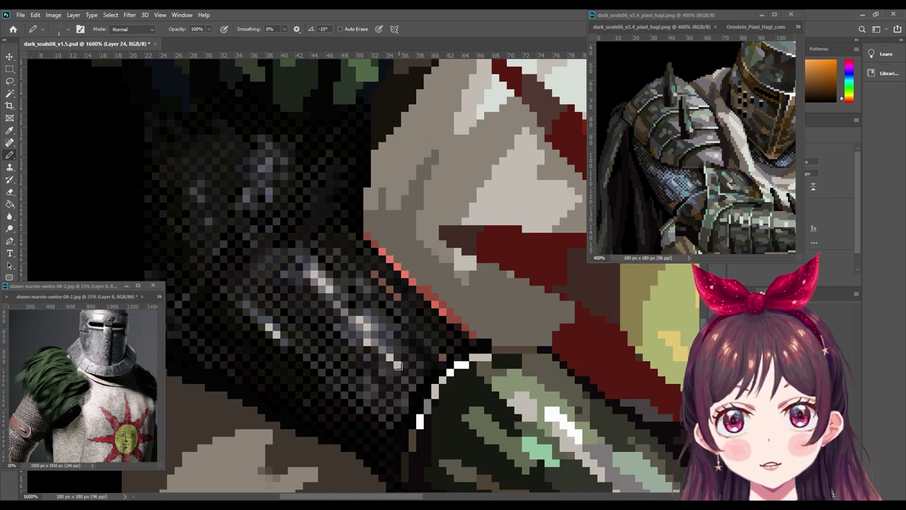
{"action": "left_click", "coordinate": [405, 367], "text": "alt"}
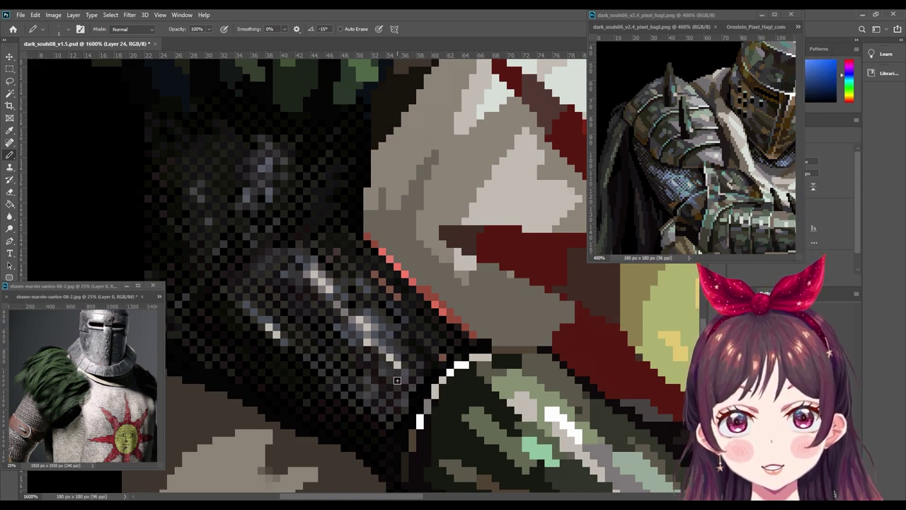
{"action": "left_click", "coordinate": [402, 369], "text": "alt"}
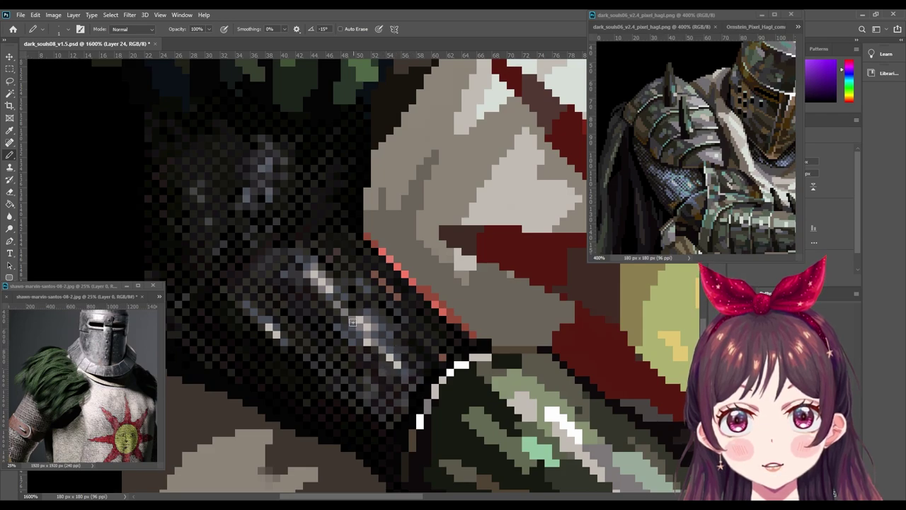
{"action": "left_click_drag", "start_coordinate": [352, 322], "coordinate": [368, 331]}
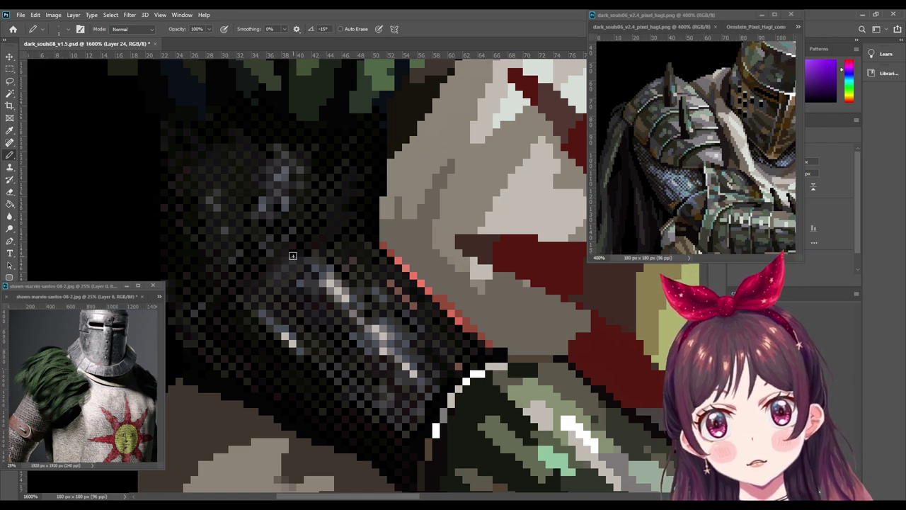
{"action": "key", "text": "i"}
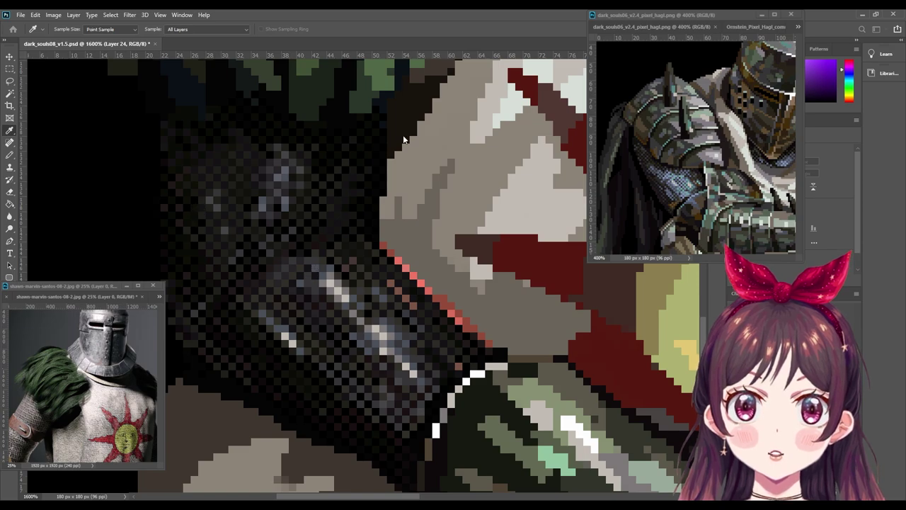
{"action": "key", "text": "b"}
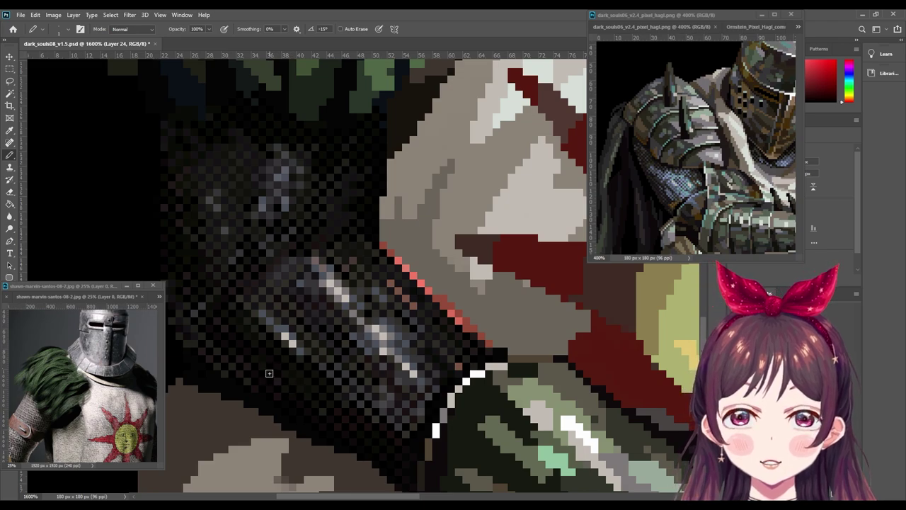
{"action": "scroll", "coordinate": [449, 456], "scroll_direction": "down", "scroll_amount": 2}
{"action": "scroll", "coordinate": [451, 457], "scroll_direction": "down", "scroll_amount": 2}
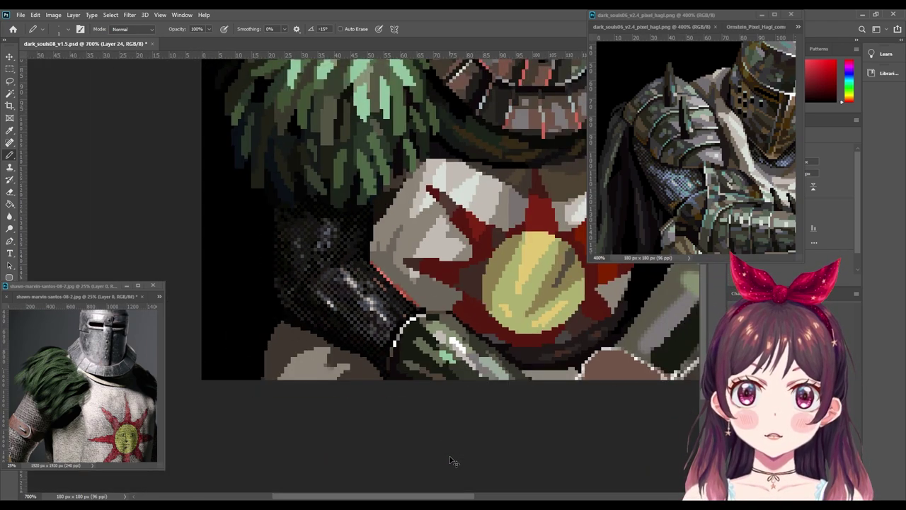
{"action": "scroll", "coordinate": [452, 459], "scroll_direction": "down", "scroll_amount": 2}
{"action": "scroll", "coordinate": [453, 461], "scroll_direction": "down", "scroll_amount": 1}
{"action": "scroll", "coordinate": [450, 460], "scroll_direction": "down", "scroll_amount": 1}
{"action": "scroll", "coordinate": [451, 460], "scroll_direction": "down", "scroll_amount": 1}
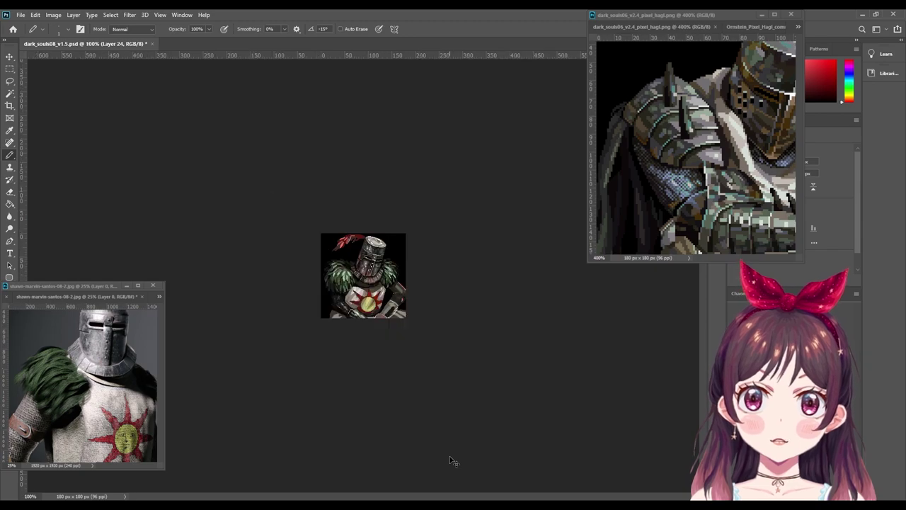
{"action": "scroll", "coordinate": [453, 461], "scroll_direction": "up", "scroll_amount": 1}
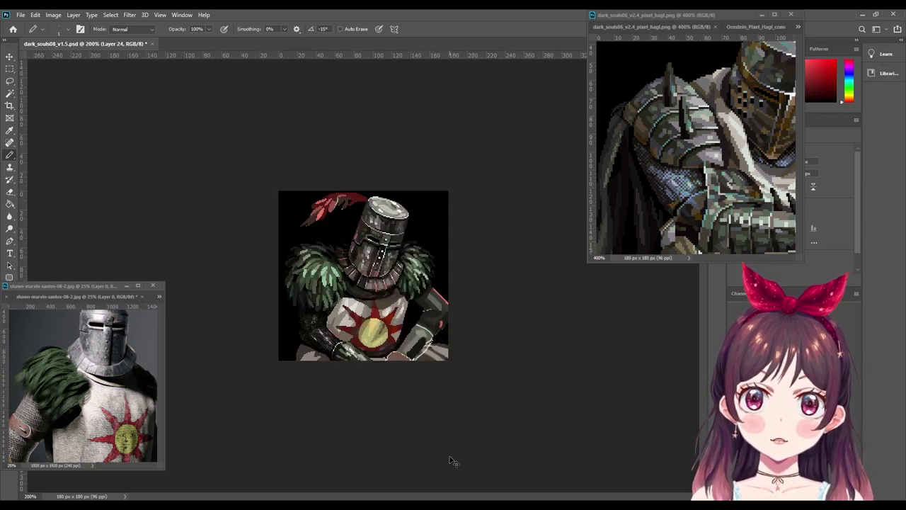
{"action": "scroll", "coordinate": [449, 460], "scroll_direction": "up", "scroll_amount": 1}
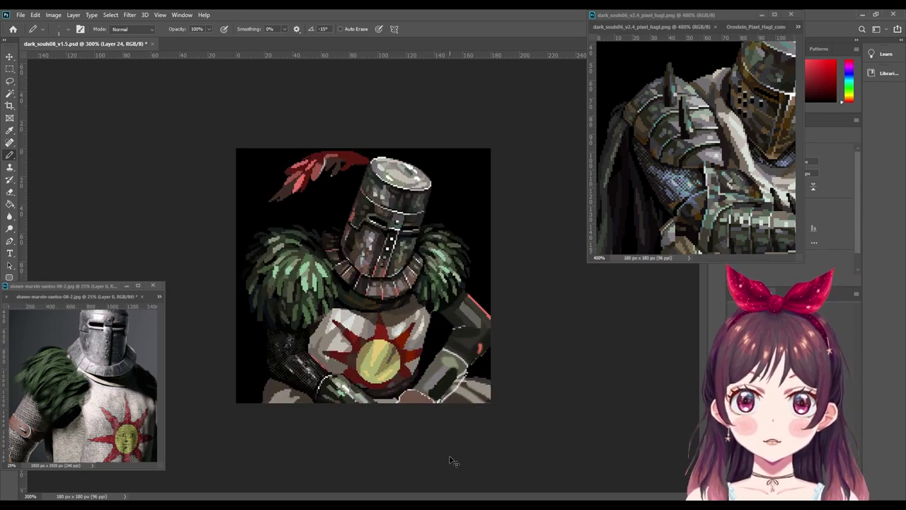
{"action": "scroll", "coordinate": [451, 460], "scroll_direction": "up", "scroll_amount": 1}
{"action": "scroll", "coordinate": [451, 460], "scroll_direction": "up", "scroll_amount": 1}
{"action": "scroll", "coordinate": [450, 459], "scroll_direction": "up", "scroll_amount": 1}
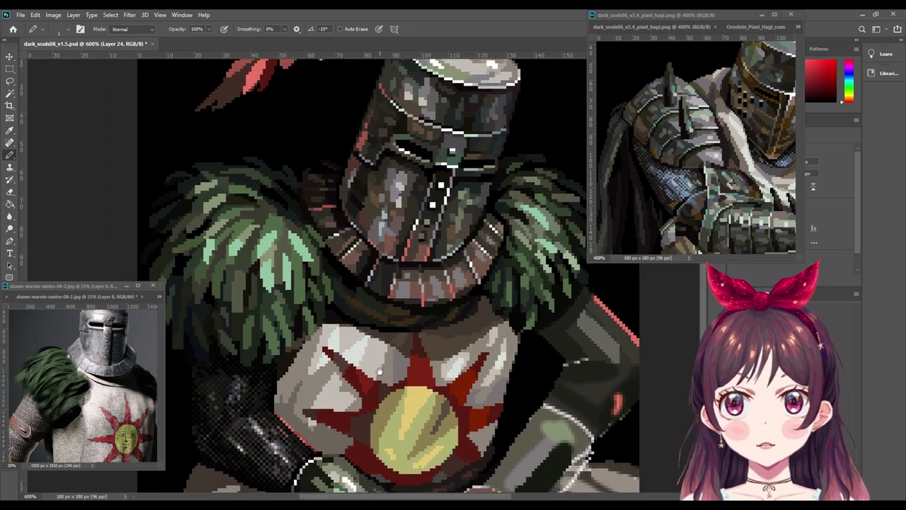
Step: Sample orange, dark red, then a dark magenta from around the sun emblem
{"action": "left_click_drag", "start_coordinate": [337, 497], "coordinate": [407, 354]}
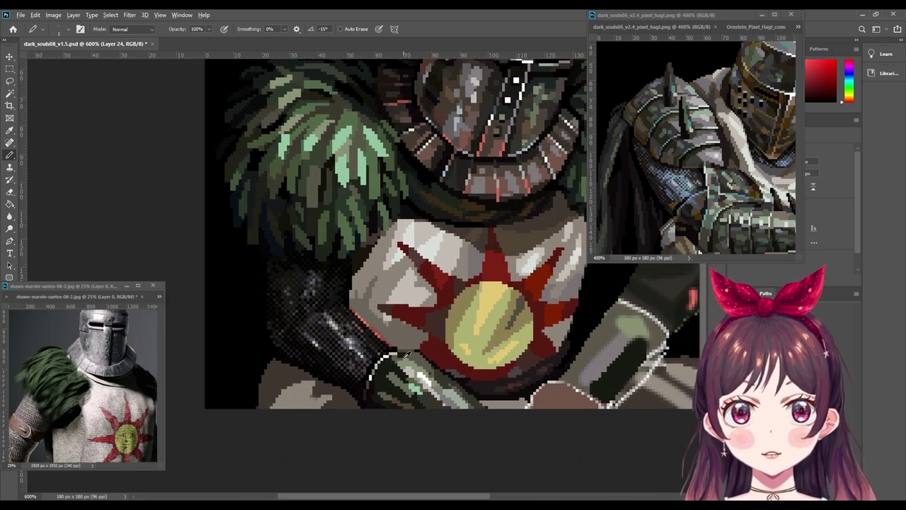
{"action": "left_click", "coordinate": [407, 354], "text": "alt"}
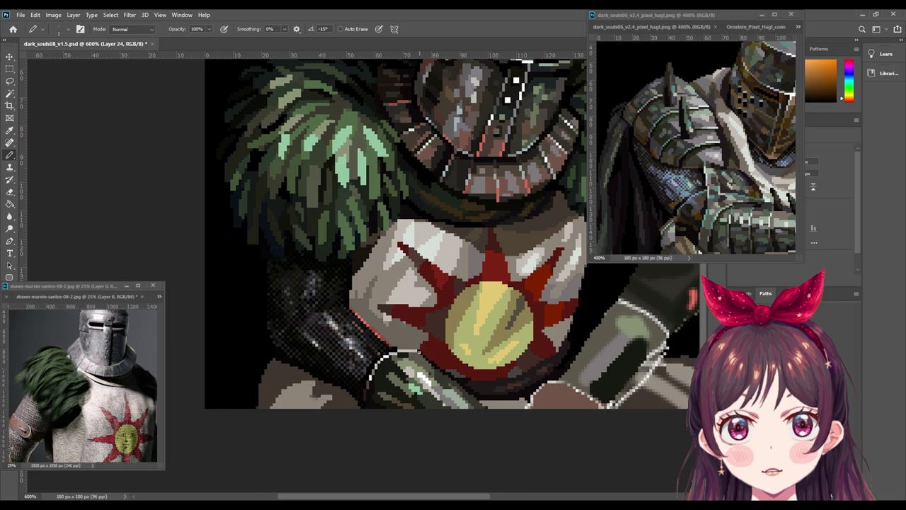
{"action": "left_click", "coordinate": [421, 350], "text": "alt"}
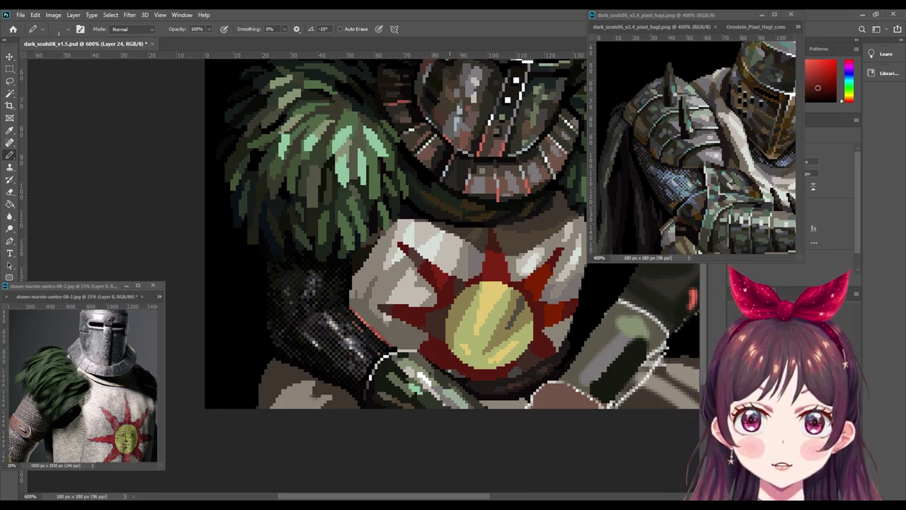
{"action": "left_click", "coordinate": [448, 370], "text": "alt"}
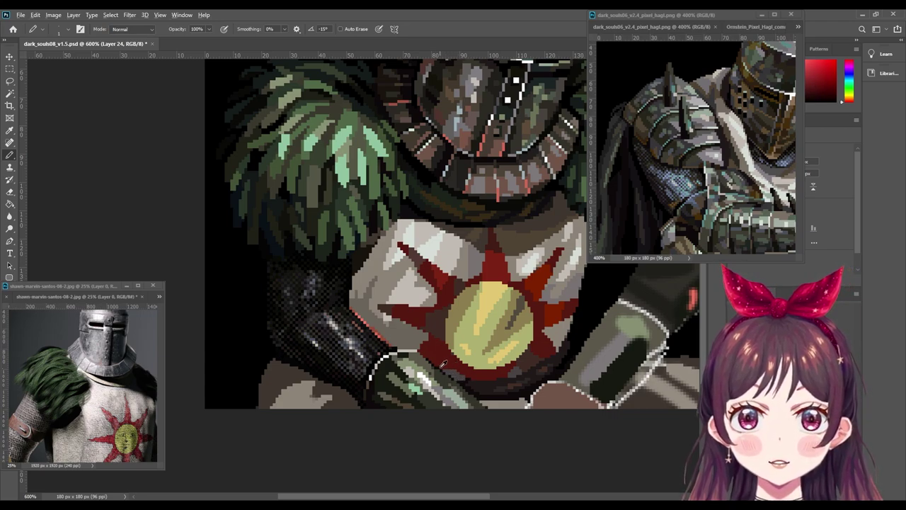
{"action": "left_click", "coordinate": [440, 369], "text": "alt"}
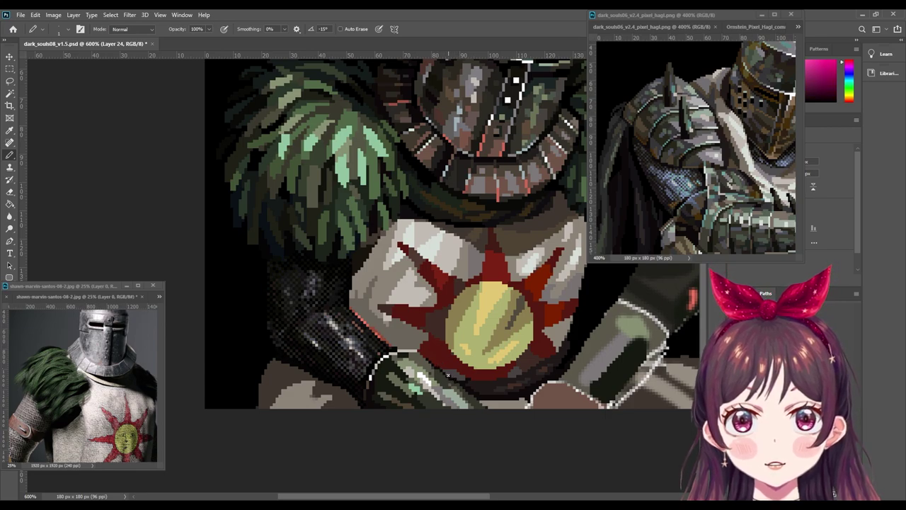
{"action": "left_click_drag", "start_coordinate": [385, 379], "coordinate": [375, 347]}
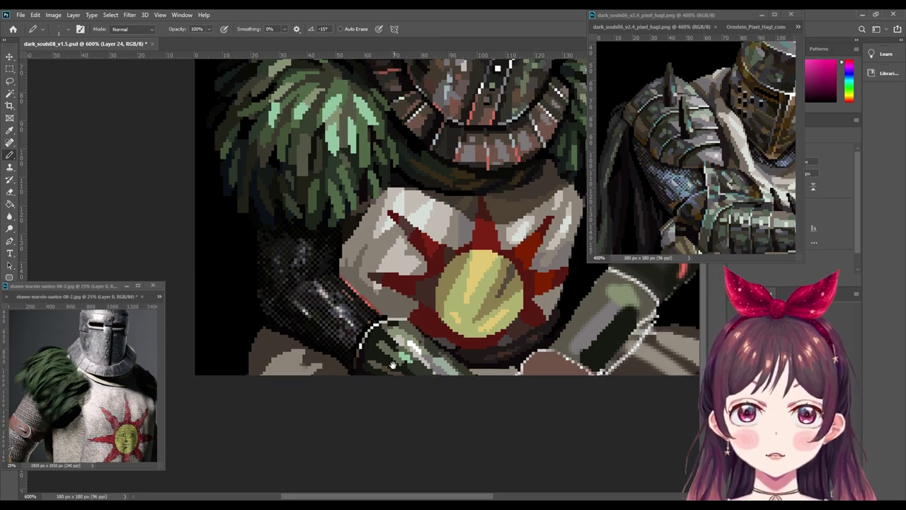
{"action": "left_click_drag", "start_coordinate": [333, 350], "coordinate": [326, 323]}
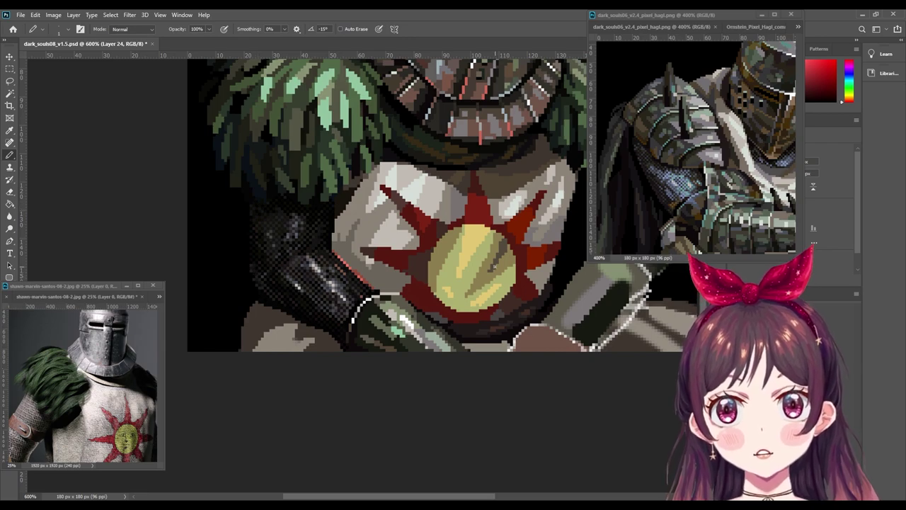
{"action": "scroll", "coordinate": [495, 263], "scroll_direction": "up", "scroll_amount": 4}
{"action": "left_click_drag", "start_coordinate": [497, 267], "coordinate": [665, 393]}
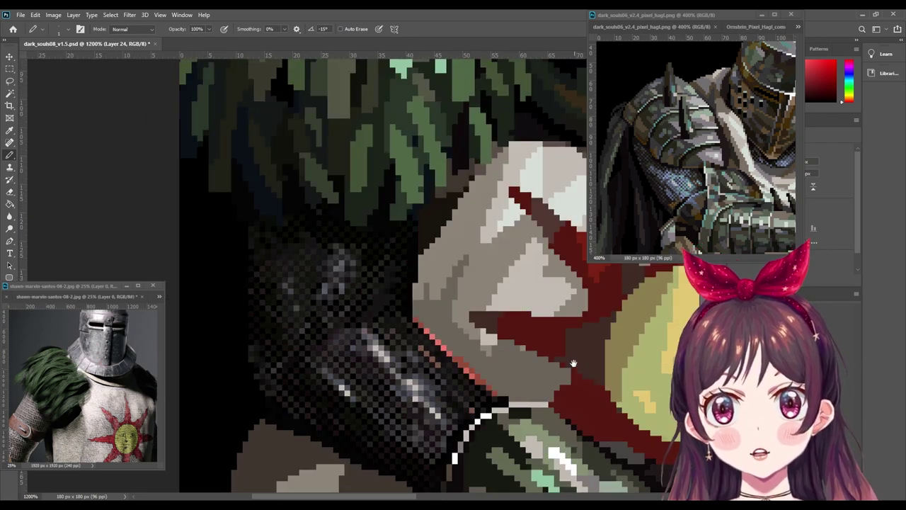
{"action": "left_click", "coordinate": [469, 239], "text": "alt"}
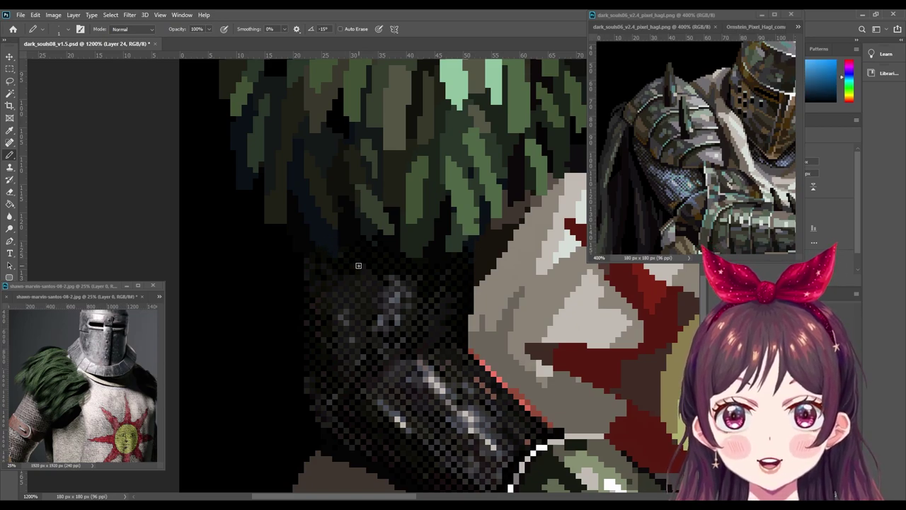
{"action": "left_click_drag", "start_coordinate": [436, 430], "coordinate": [380, 285]}
{"action": "left_click_drag", "start_coordinate": [405, 363], "coordinate": [367, 295]}
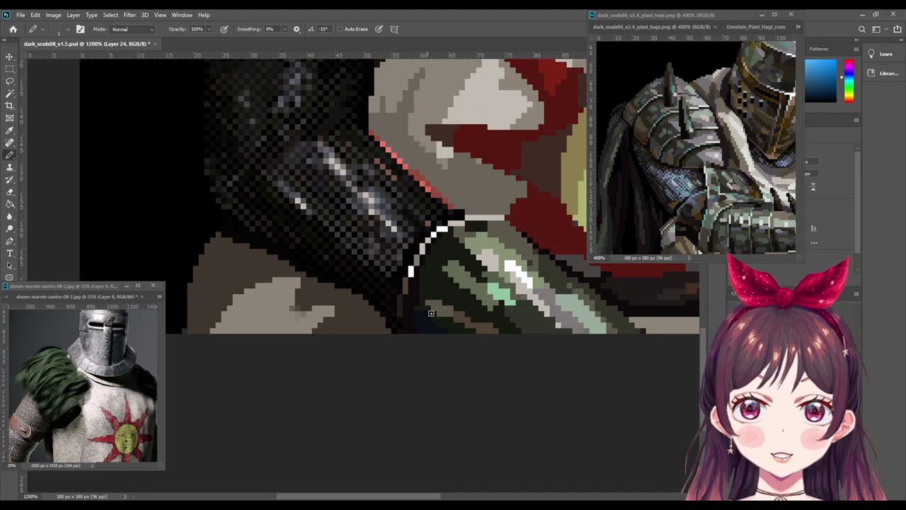
{"action": "key", "text": "space"}
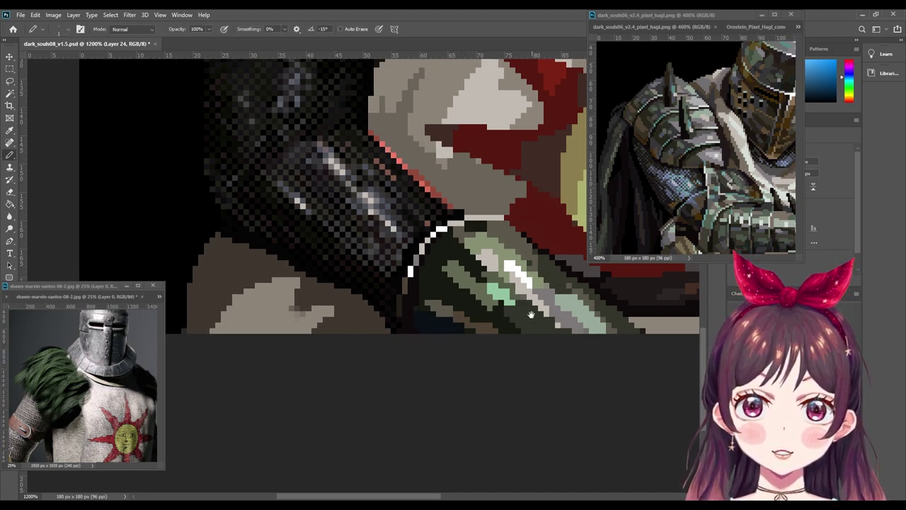
{"action": "left_click_drag", "start_coordinate": [531, 314], "coordinate": [421, 314]}
{"action": "left_click", "coordinate": [426, 314], "text": "alt"}
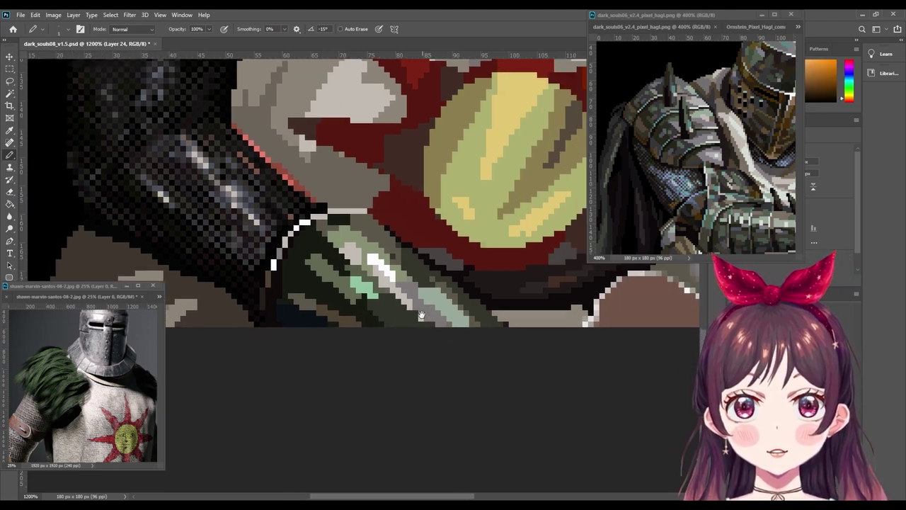
{"action": "left_click", "coordinate": [391, 251], "text": "alt"}
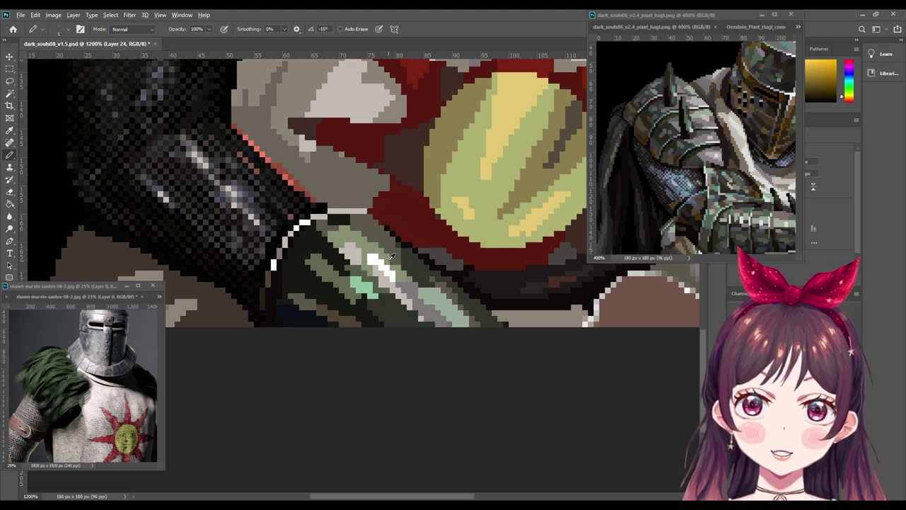
{"action": "left_click", "coordinate": [455, 298], "text": "alt"}
{"action": "left_click_drag", "start_coordinate": [455, 298], "coordinate": [449, 285]}
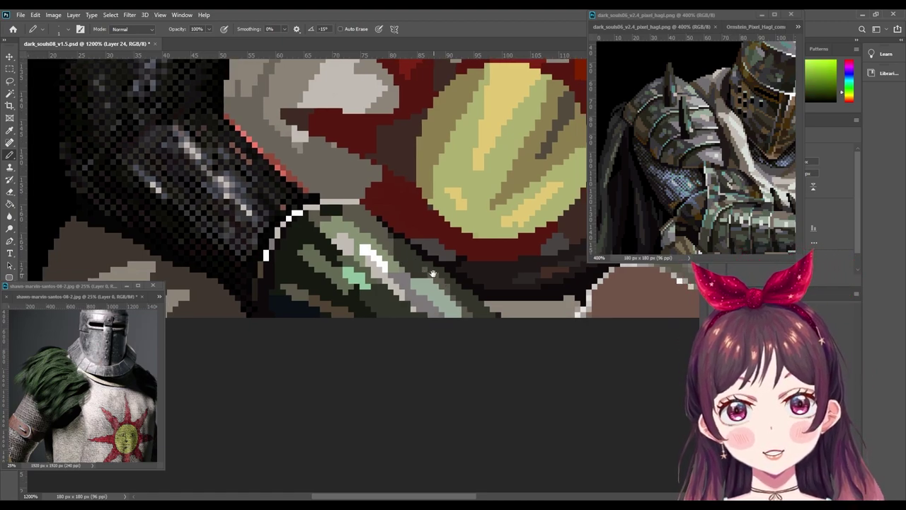
{"action": "left_click", "coordinate": [505, 302], "text": "alt"}
{"action": "left_click", "coordinate": [484, 296], "text": "alt"}
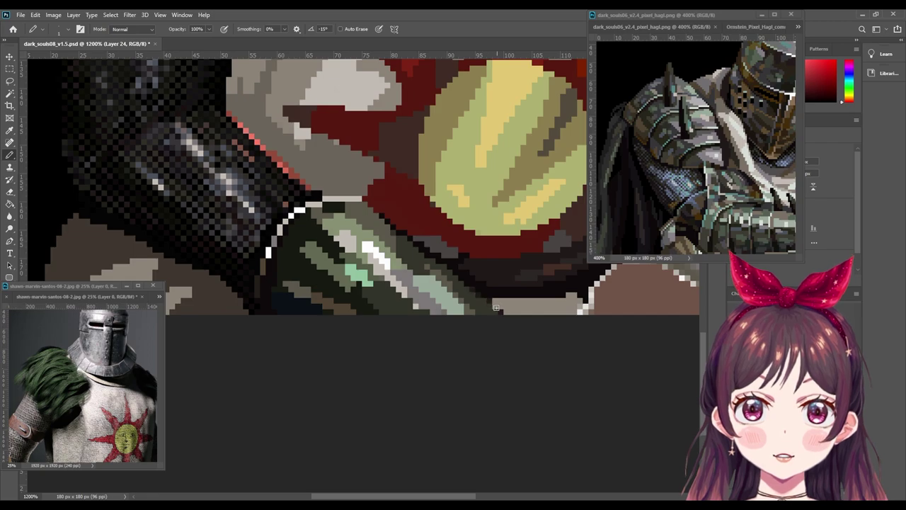
{"action": "scroll", "coordinate": [616, 359], "scroll_direction": "down", "scroll_amount": 1}
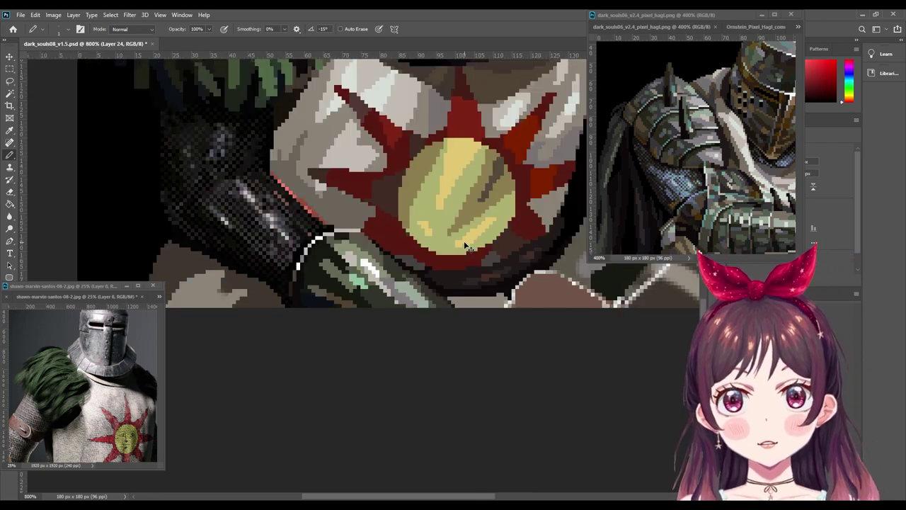
{"action": "scroll", "coordinate": [466, 246], "scroll_direction": "down", "scroll_amount": 1}
{"action": "scroll", "coordinate": [466, 246], "scroll_direction": "down", "scroll_amount": 4}
{"action": "scroll", "coordinate": [465, 245], "scroll_direction": "down", "scroll_amount": 2}
{"action": "scroll", "coordinate": [465, 246], "scroll_direction": "down", "scroll_amount": 1}
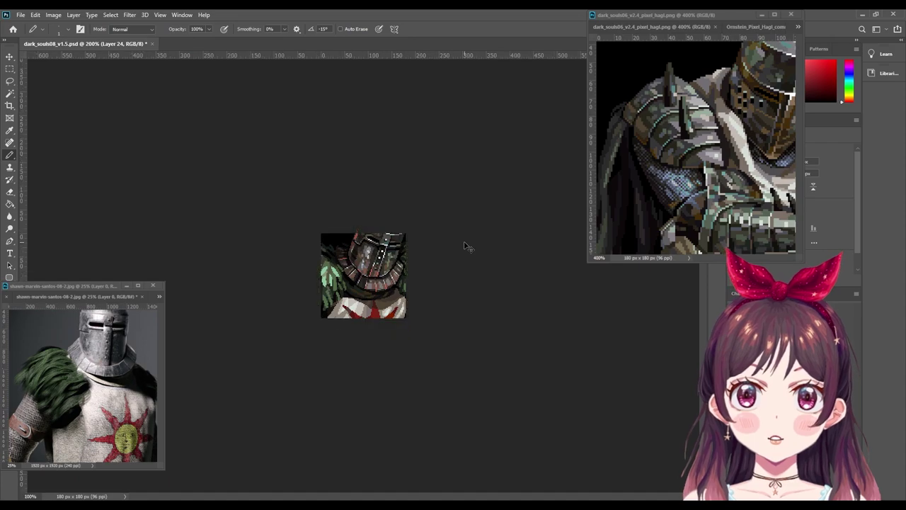
{"action": "key", "text": "ctrl+plus"}
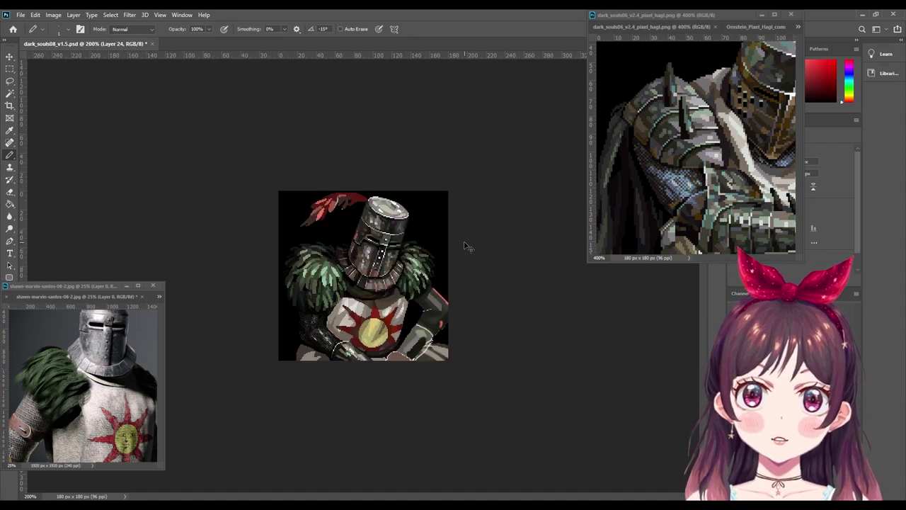
{"action": "key", "text": "ctrl+plus"}
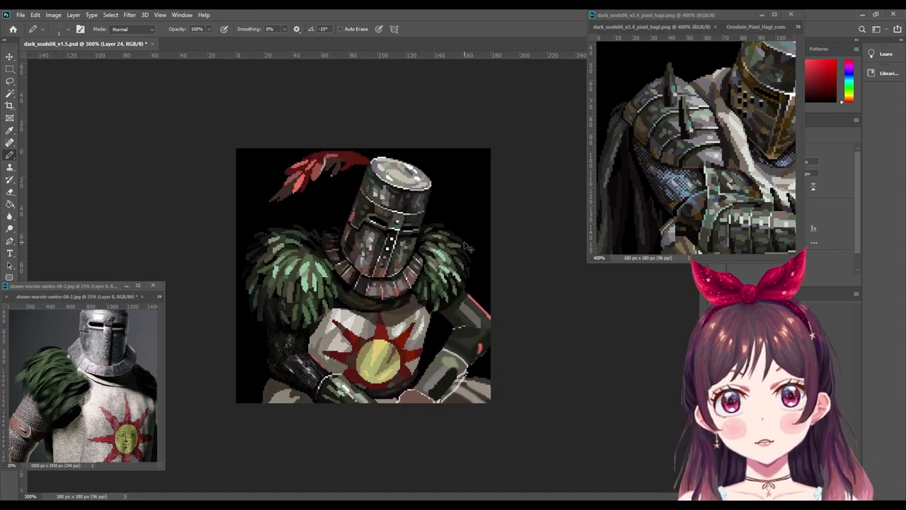
{"action": "key", "text": "ctrl+plus"}
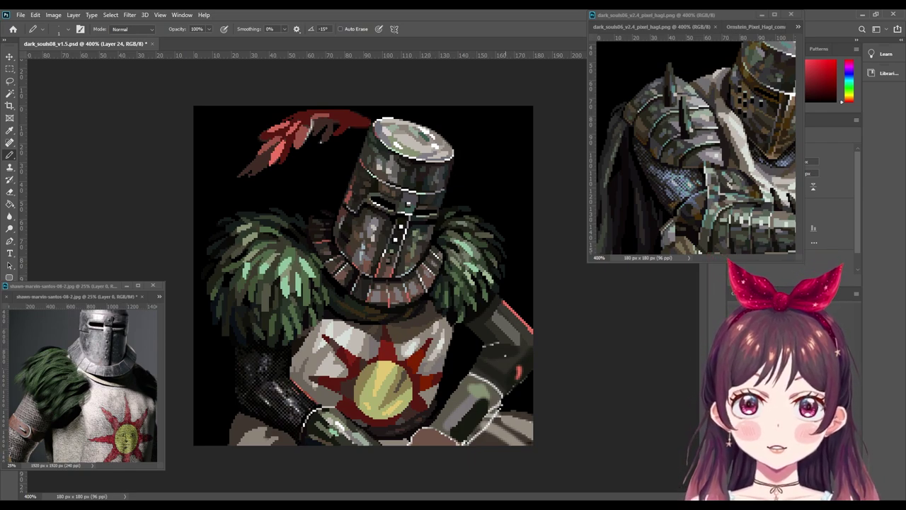
{"action": "key", "text": "ctrl+plus"}
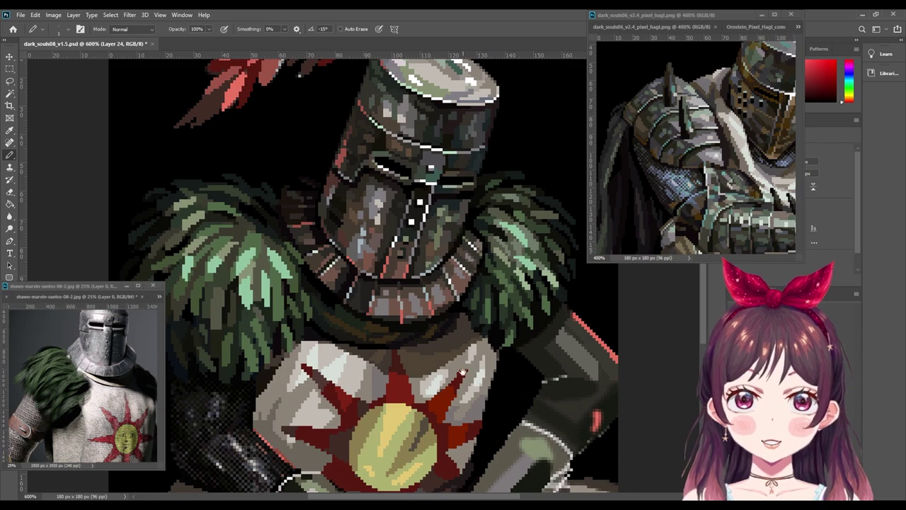
Step: At 600%, sample yellow-olive and outline red, swap swatches, and pick a darker orange
{"action": "key", "text": "ctrl+plus"}
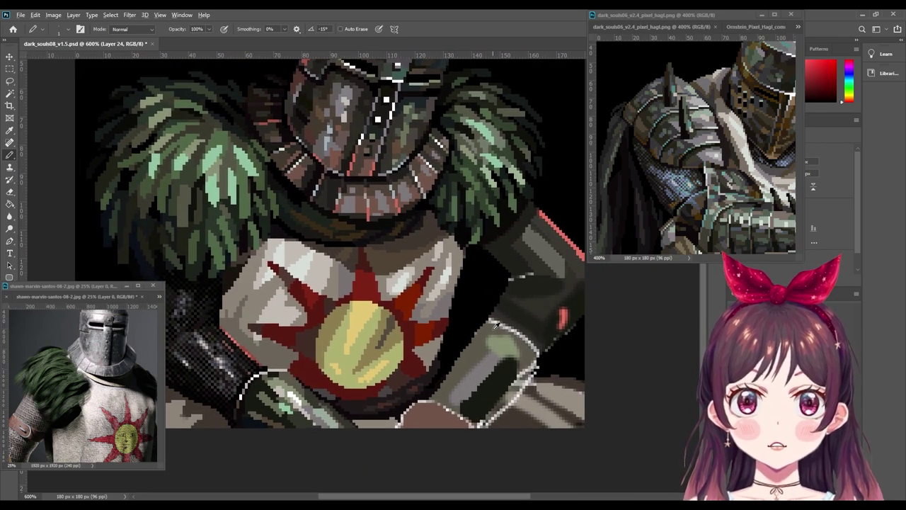
{"action": "left_click", "coordinate": [494, 323], "text": "alt"}
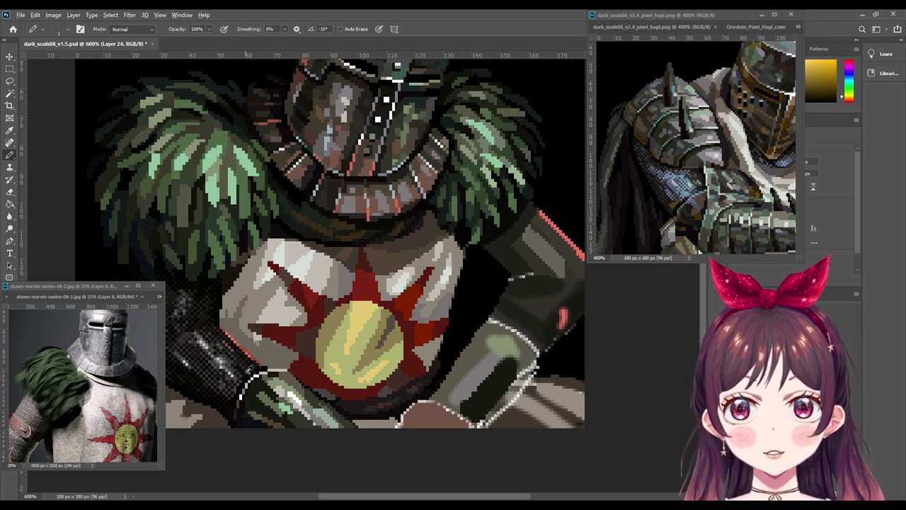
{"action": "left_click", "coordinate": [255, 369], "text": "alt"}
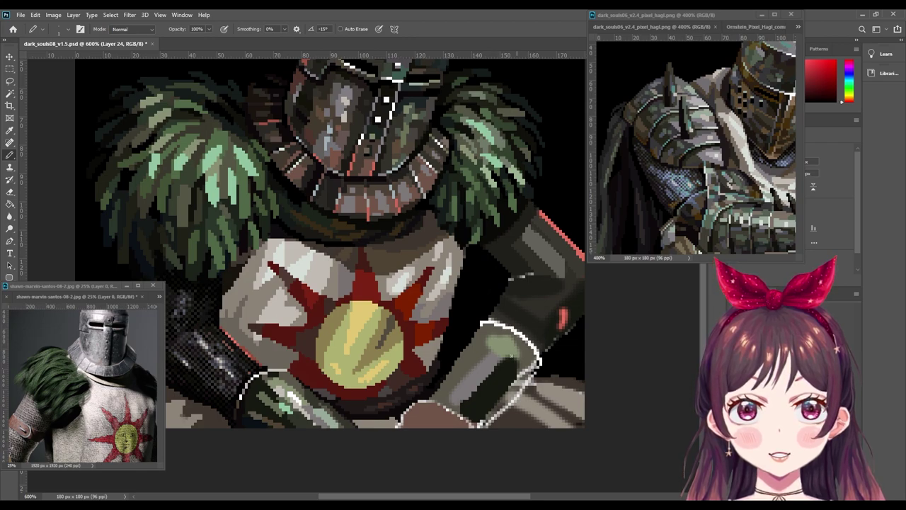
{"action": "key", "text": "x"}
{"action": "key", "text": "x"}
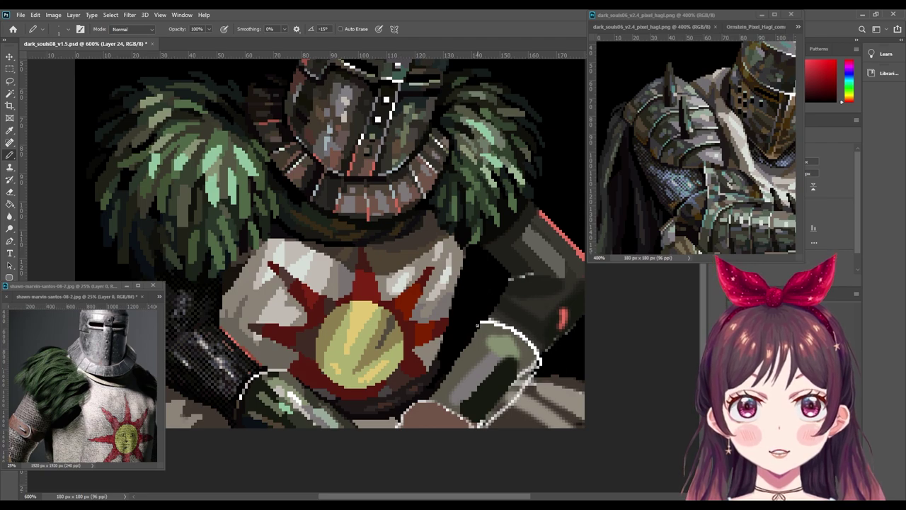
{"action": "key", "text": "x"}
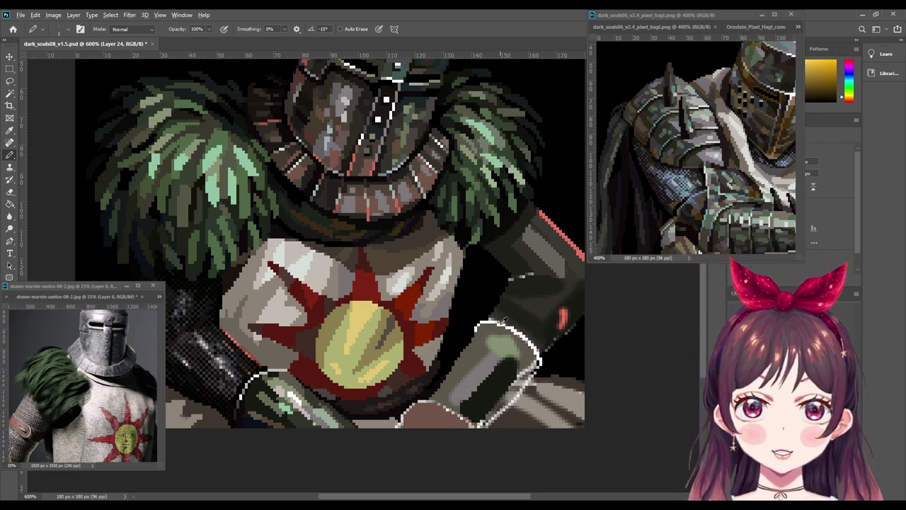
{"action": "left_click", "coordinate": [504, 319], "text": "alt"}
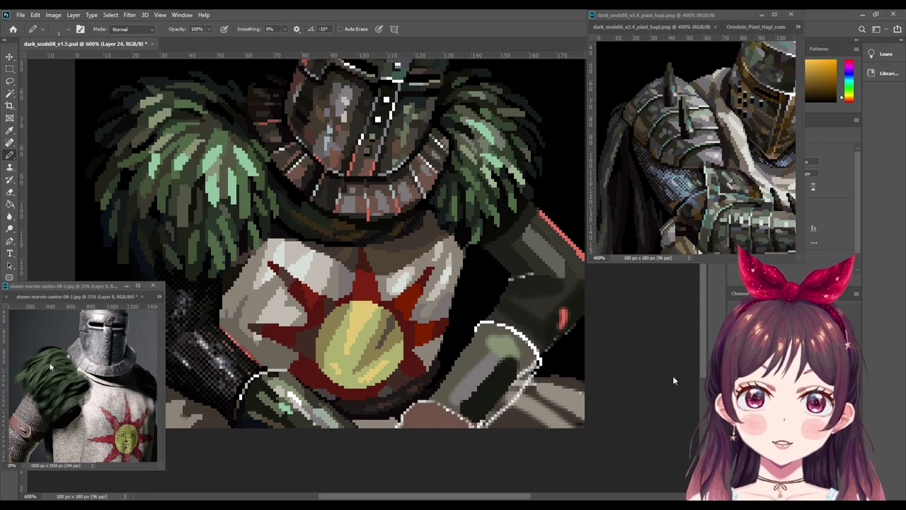
Step: Zoom out to view the whole knight and centre the chest emblem
{"action": "key", "text": "ctrl+minus"}
{"action": "key", "text": "ctrl+minus"}
{"action": "key", "text": "ctrl+minus"}
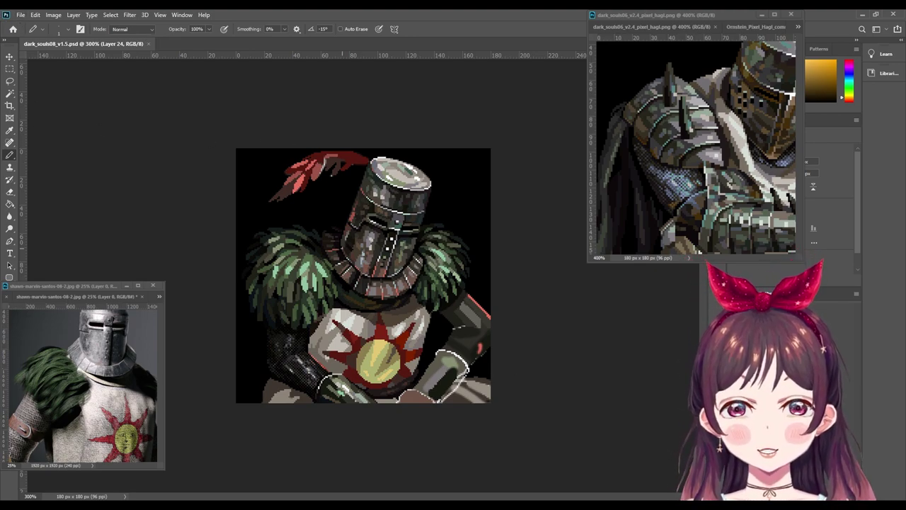
{"action": "scroll", "coordinate": [345, 262], "scroll_direction": "up", "scroll_amount": 1}
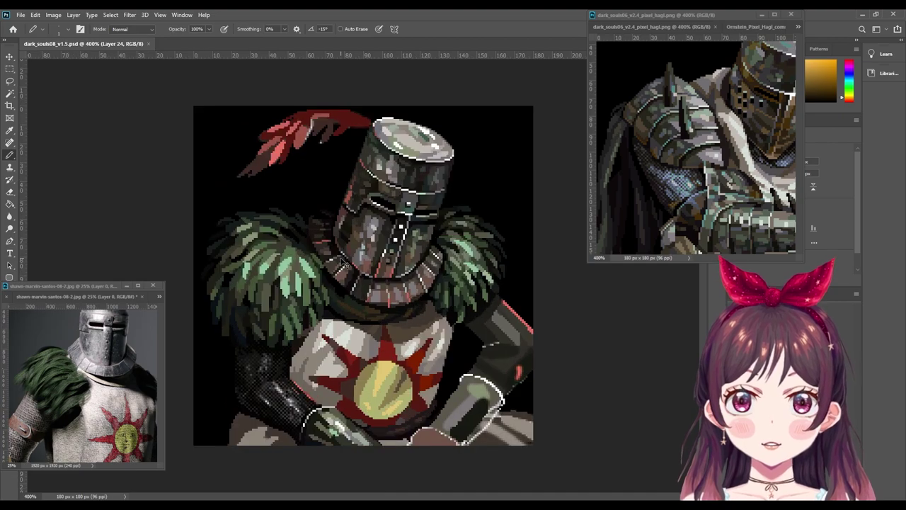
{"action": "scroll", "coordinate": [345, 262], "scroll_direction": "up", "scroll_amount": 2}
{"action": "scroll", "coordinate": [341, 260], "scroll_direction": "up", "scroll_amount": 1}
{"action": "left_click_drag", "start_coordinate": [393, 458], "coordinate": [390, 296]}
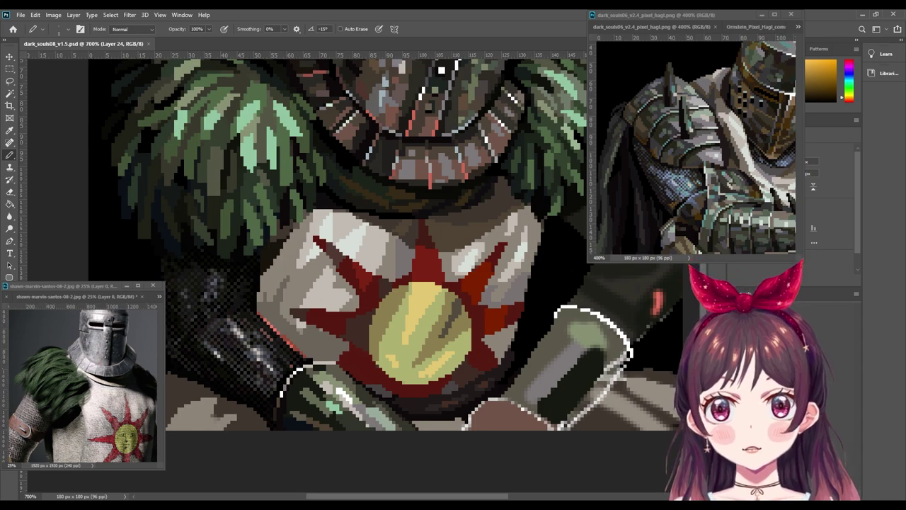
Step: Select the Move tool, check the whole sprite, and add a layer mask to Layer 17
{"action": "key", "text": "ctrl+minus"}
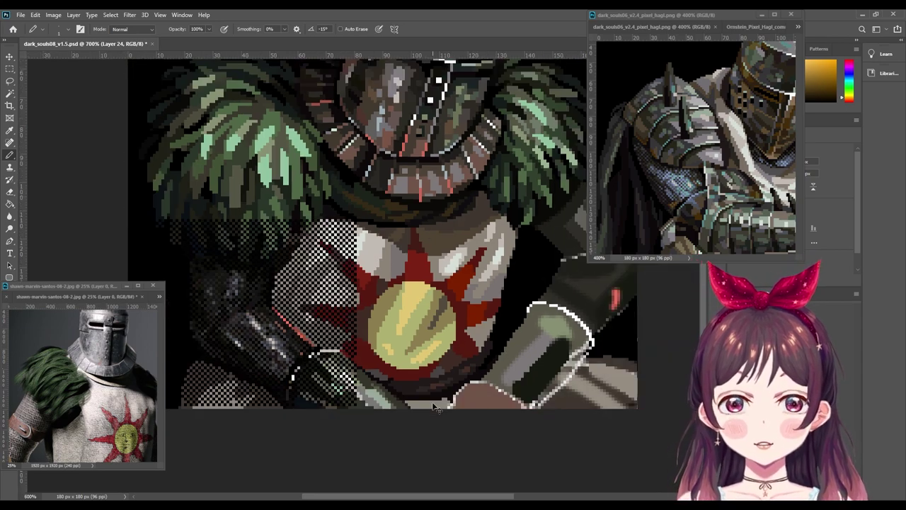
{"action": "left_click", "coordinate": [9, 58]}
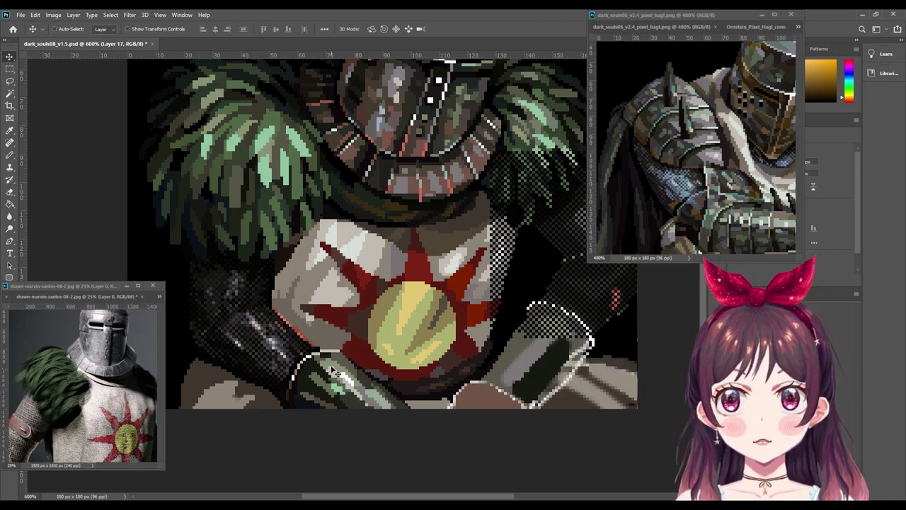
{"action": "key", "text": "ctrl"}
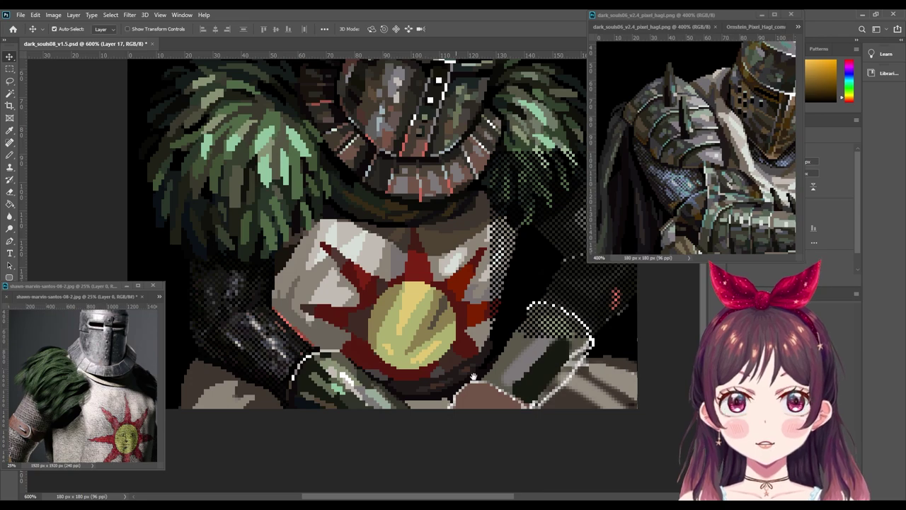
{"action": "key", "text": "ctrl+plus"}
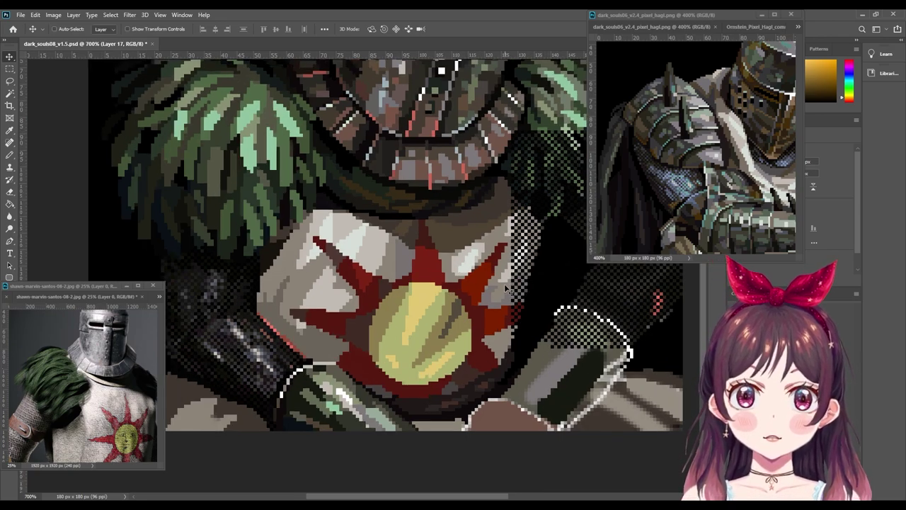
{"action": "key", "text": "ctrl+minus"}
{"action": "key", "text": "ctrl+minus"}
{"action": "key", "text": "ctrl+minus"}
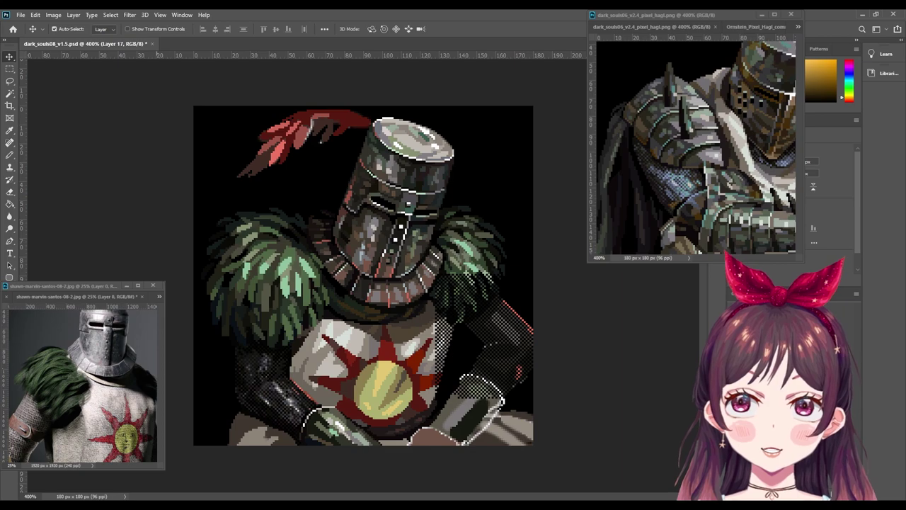
{"action": "key", "text": "ctrl+backslash"}
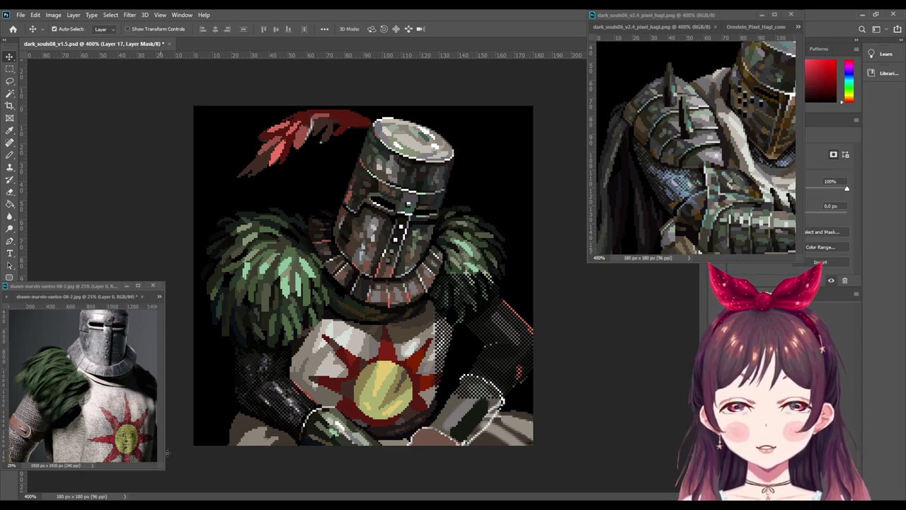
Step: Hide the right-arm dither, return to a smaller Pencil, and zoom in
{"action": "key", "text": "ctrl+i"}
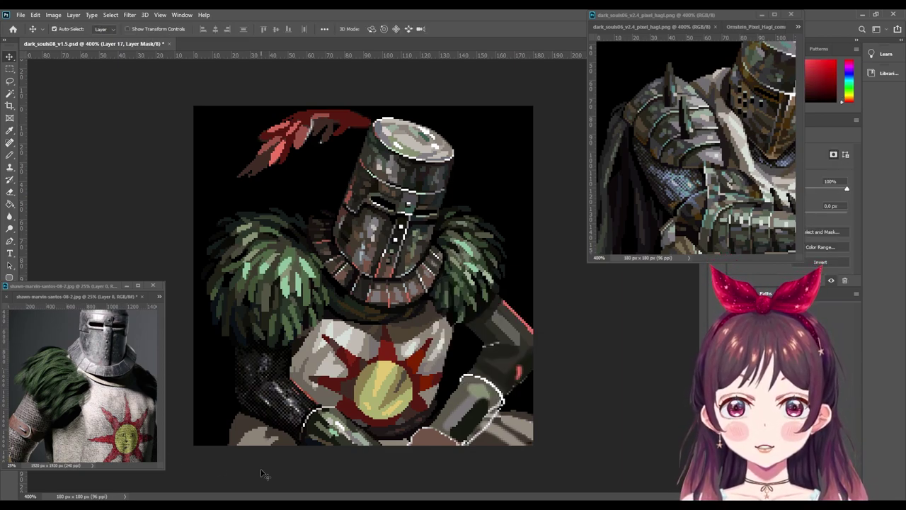
{"action": "key", "text": "b"}
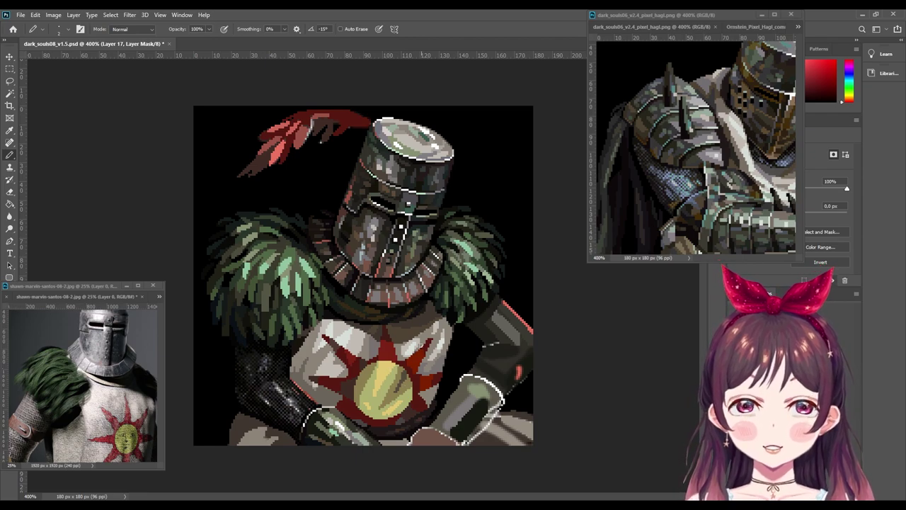
{"action": "key", "text": "bracketright"}
{"action": "key", "text": "bracketright"}
{"action": "key", "text": "bracketright"}
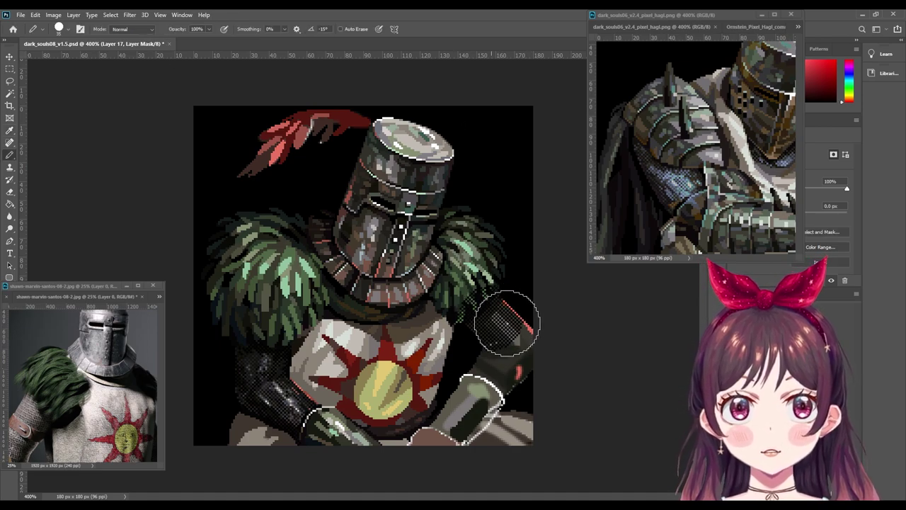
{"action": "key", "text": "bracketleft"}
{"action": "key", "text": "bracketleft"}
{"action": "key", "text": "bracketleft"}
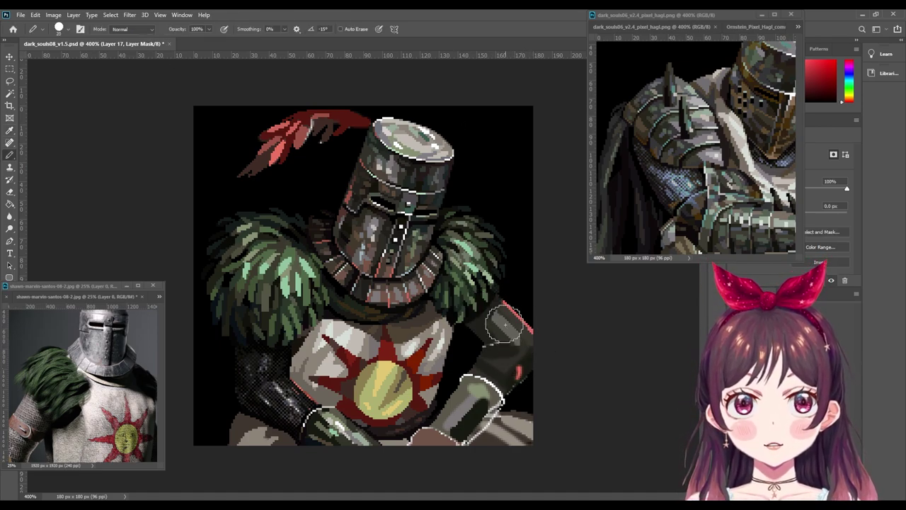
{"action": "key", "text": "bracketleft"}
{"action": "key", "text": "bracketleft"}
{"action": "key", "text": "bracketleft"}
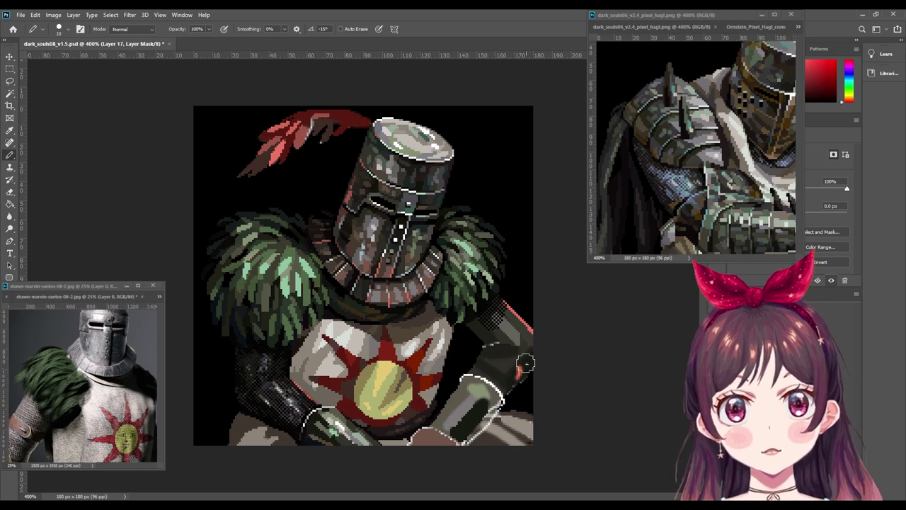
{"action": "key", "text": "ctrl+plus"}
{"action": "key", "text": "ctrl+plus"}
{"action": "key", "text": "ctrl+plus"}
Step: Paint dark dither down the raised right arm toward the gauntlet, shrinking to one pixel
{"action": "left_click_drag", "start_coordinate": [554, 373], "coordinate": [362, 210]}
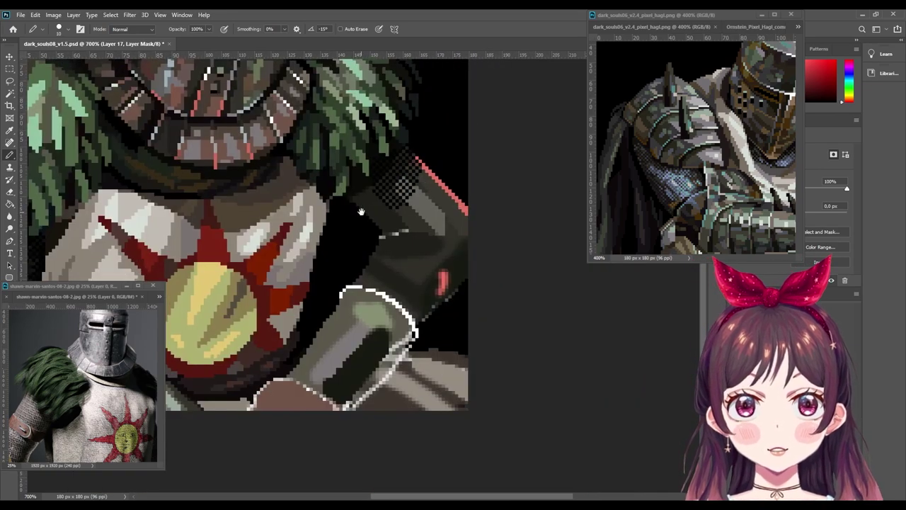
{"action": "mouse_move", "coordinate": [420, 181]}
{"action": "left_mouse_down"}
{"action": "mouse_move", "coordinate": [447, 232]}
{"action": "mouse_move", "coordinate": [394, 208]}
{"action": "left_mouse_up"}
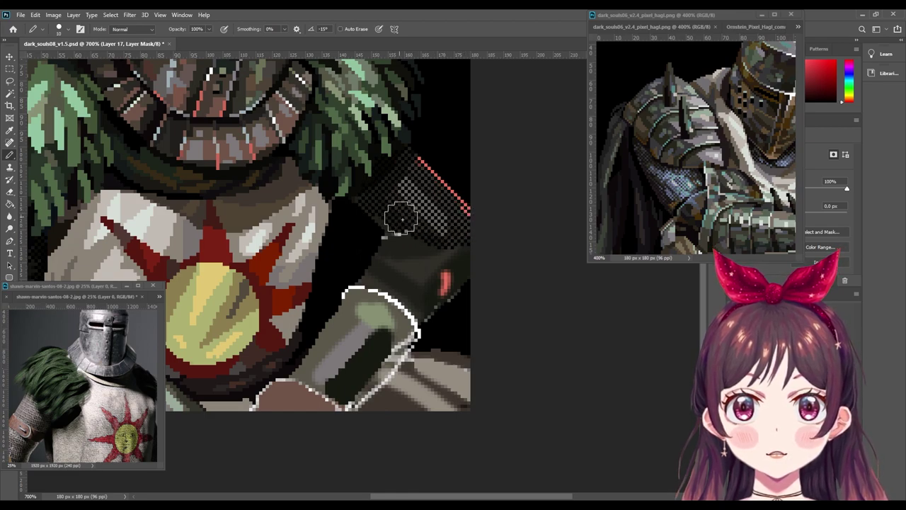
{"action": "mouse_move", "coordinate": [394, 209]}
{"action": "left_mouse_down"}
{"action": "mouse_move", "coordinate": [435, 278]}
{"action": "mouse_move", "coordinate": [461, 247]}
{"action": "mouse_move", "coordinate": [398, 276]}
{"action": "mouse_move", "coordinate": [394, 243]}
{"action": "mouse_move", "coordinate": [404, 236]}
{"action": "mouse_move", "coordinate": [383, 275]}
{"action": "left_mouse_up"}
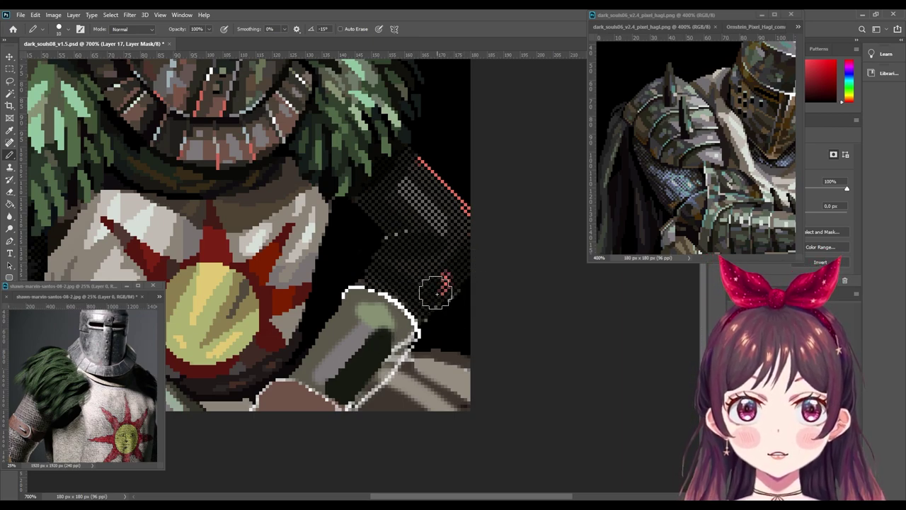
{"action": "left_click_drag", "start_coordinate": [403, 286], "coordinate": [424, 320]}
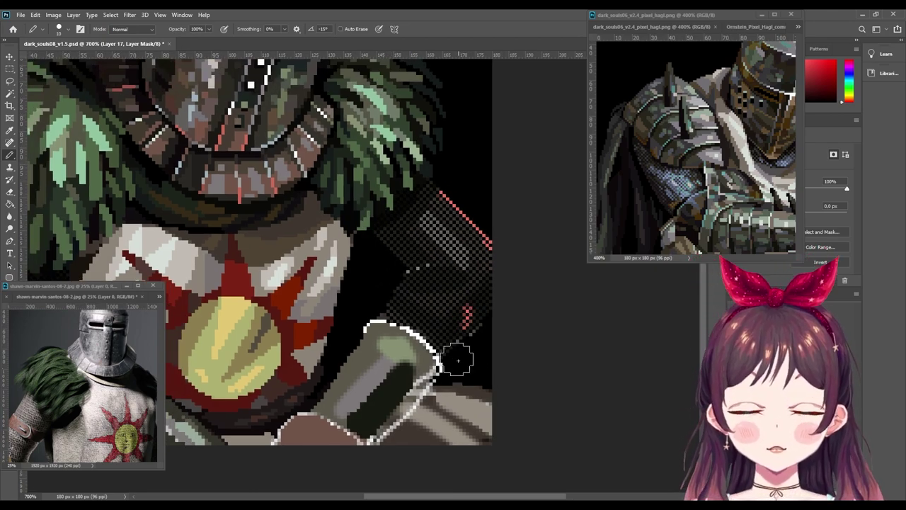
{"action": "key", "text": "bracketleft"}
{"action": "key", "text": "bracketleft"}
{"action": "key", "text": "bracketleft"}
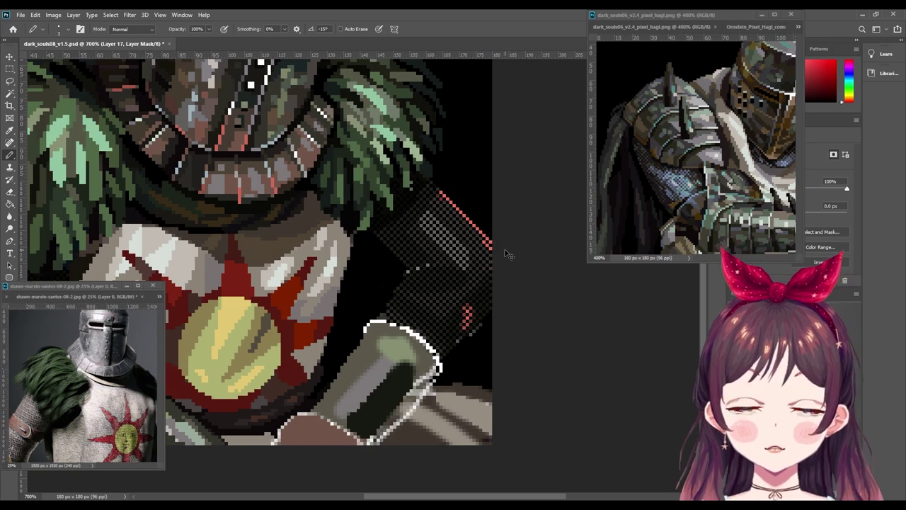
Step: Scroll and pan to review the fur, helmet and newly dithered arm
{"action": "scroll", "coordinate": [504, 246], "scroll_direction": "up", "scroll_amount": 1}
{"action": "scroll", "coordinate": [503, 246], "scroll_direction": "up", "scroll_amount": 1}
{"action": "left_click_drag", "start_coordinate": [439, 236], "coordinate": [434, 326]}
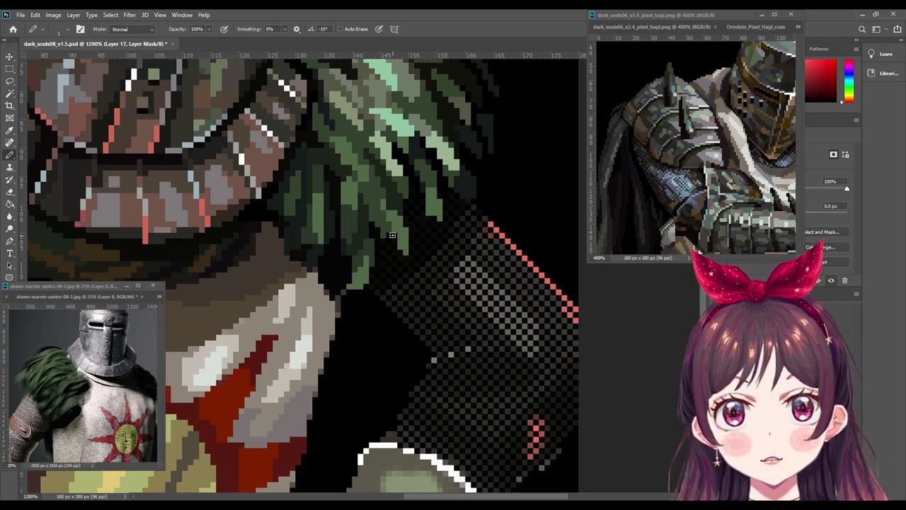
{"action": "scroll", "coordinate": [397, 276], "scroll_direction": "down", "scroll_amount": 2}
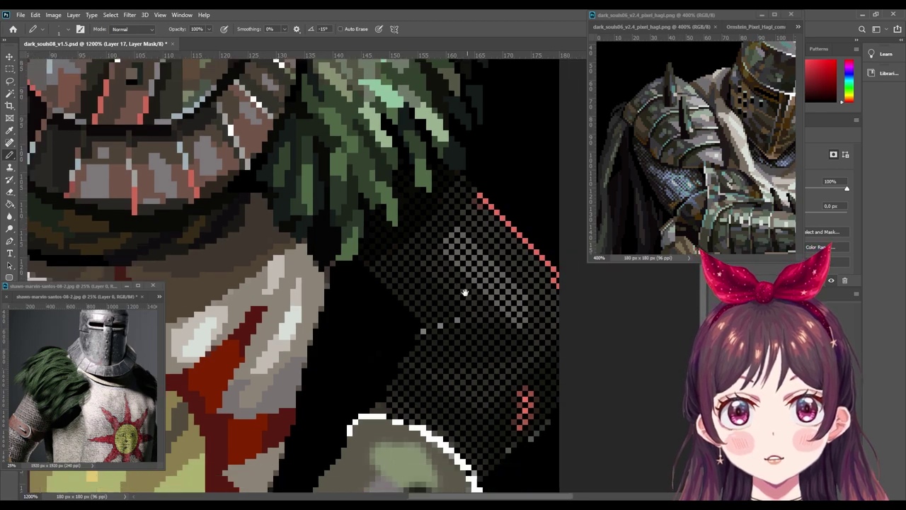
{"action": "scroll", "coordinate": [382, 311], "scroll_direction": "down", "scroll_amount": 2}
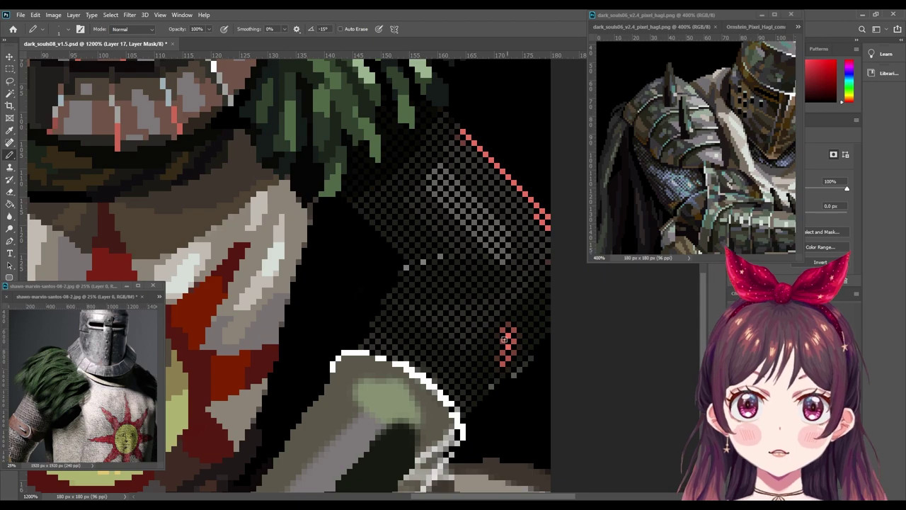
{"action": "scroll", "coordinate": [519, 374], "scroll_direction": "down", "scroll_amount": 2}
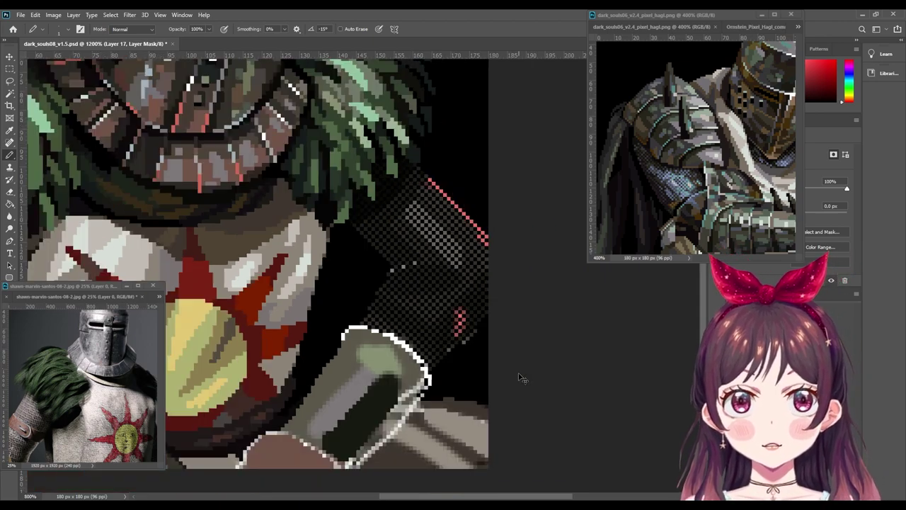
{"action": "scroll", "coordinate": [521, 376], "scroll_direction": "down", "scroll_amount": 2}
{"action": "scroll", "coordinate": [522, 379], "scroll_direction": "down", "scroll_amount": 1}
{"action": "scroll", "coordinate": [520, 379], "scroll_direction": "down", "scroll_amount": 1}
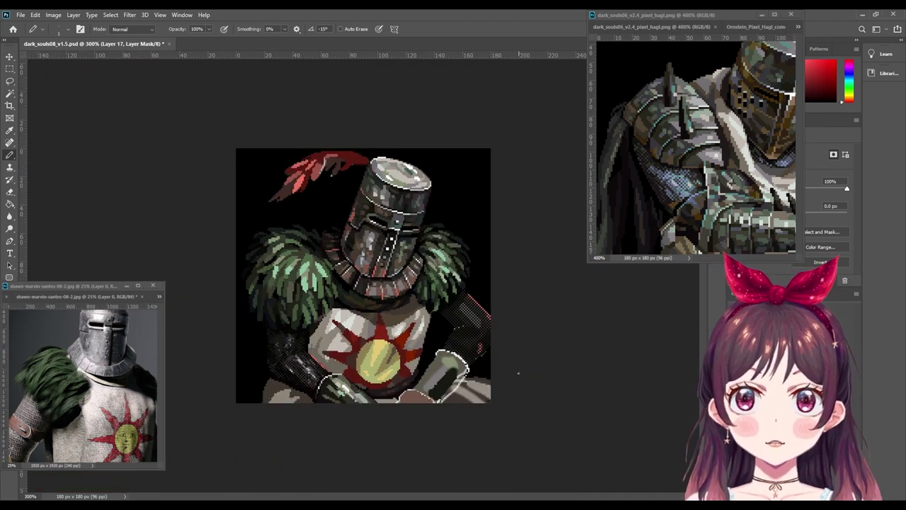
{"action": "scroll", "coordinate": [518, 373], "scroll_direction": "up", "scroll_amount": 1}
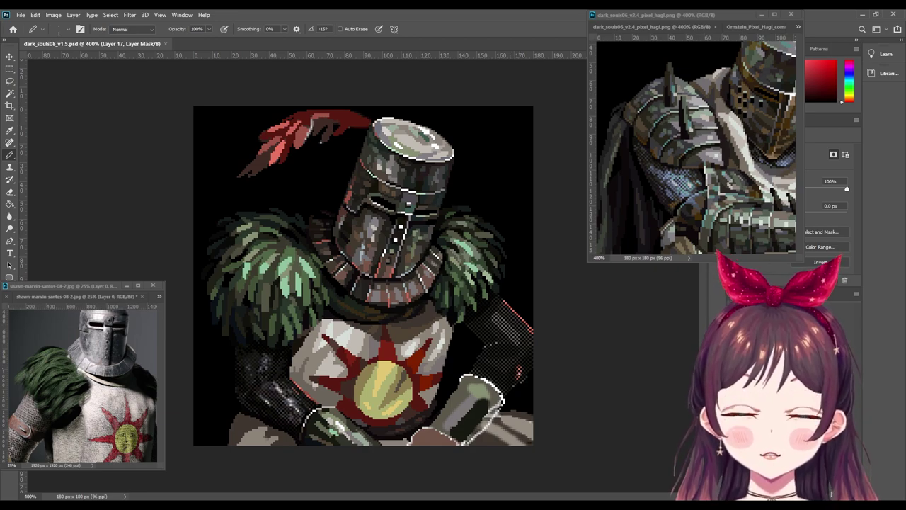
{"action": "scroll", "coordinate": [522, 380], "scroll_direction": "up", "scroll_amount": 1}
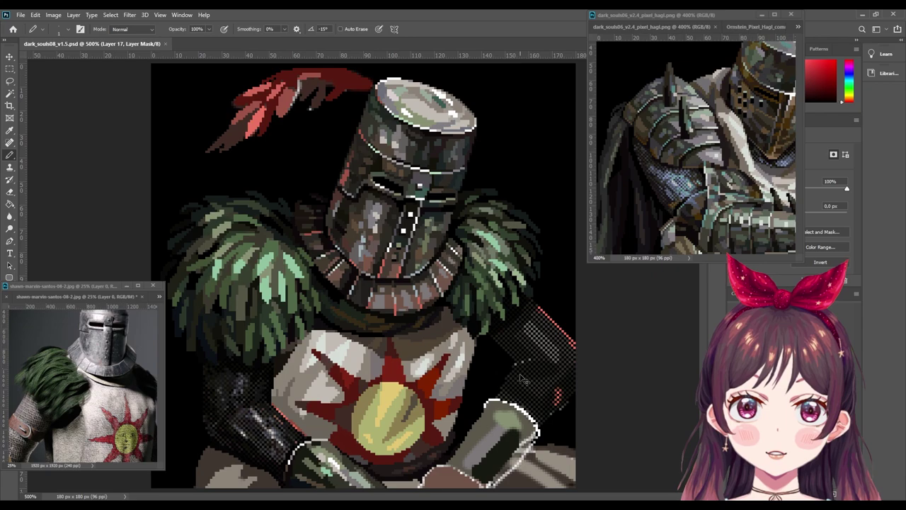
Step: Sample the orange emblem colour, return to the Pencil, and save the portrait
{"action": "scroll", "coordinate": [522, 380], "scroll_direction": "up", "scroll_amount": 1}
{"action": "left_click_drag", "start_coordinate": [523, 382], "coordinate": [511, 289]}
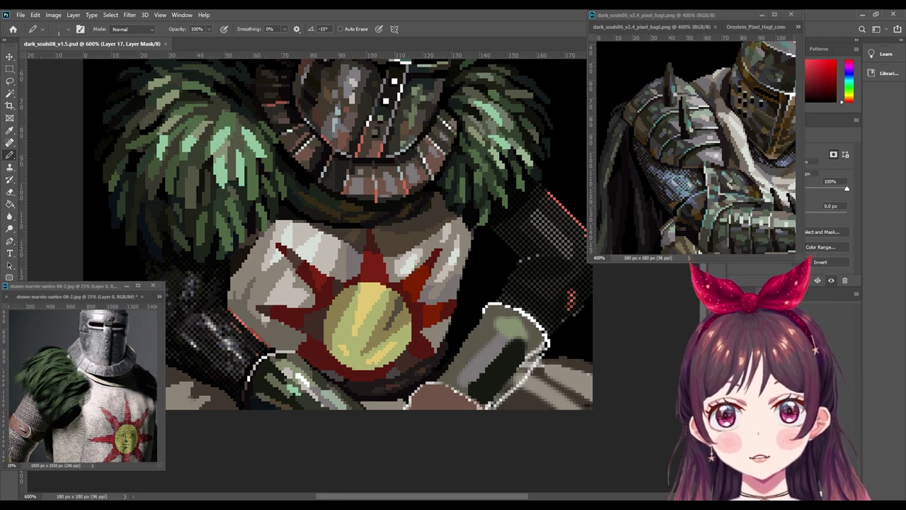
{"action": "left_click", "coordinate": [318, 363], "text": "alt"}
{"action": "key", "text": "g"}
{"action": "key", "text": "b"}
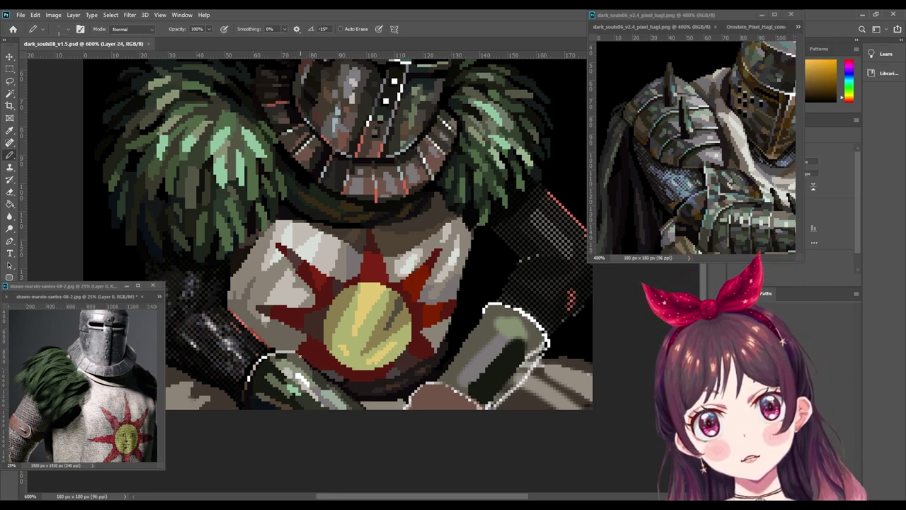
{"action": "key", "text": "ctrl+s"}
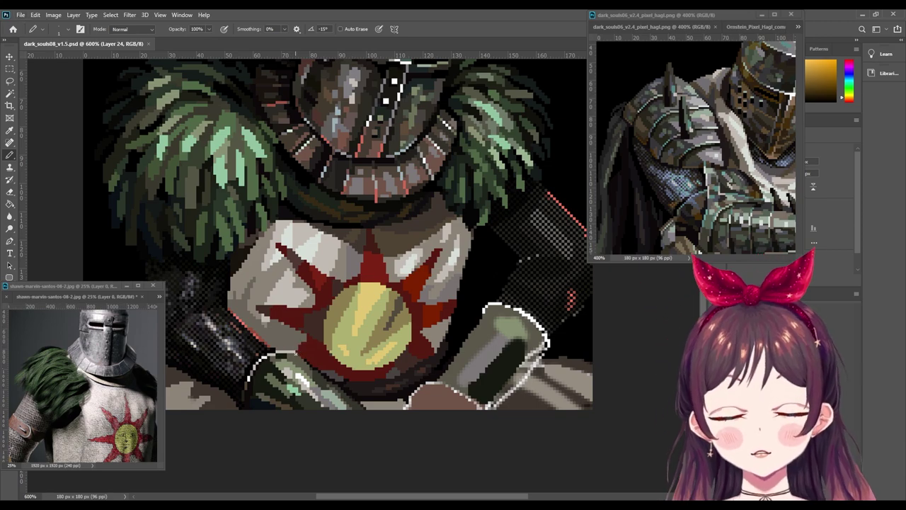
Step: Place a crimson pixel and a light olive highlight atop the gauntlet, then zoom out
{"action": "left_click", "coordinate": [286, 352], "text": "alt"}
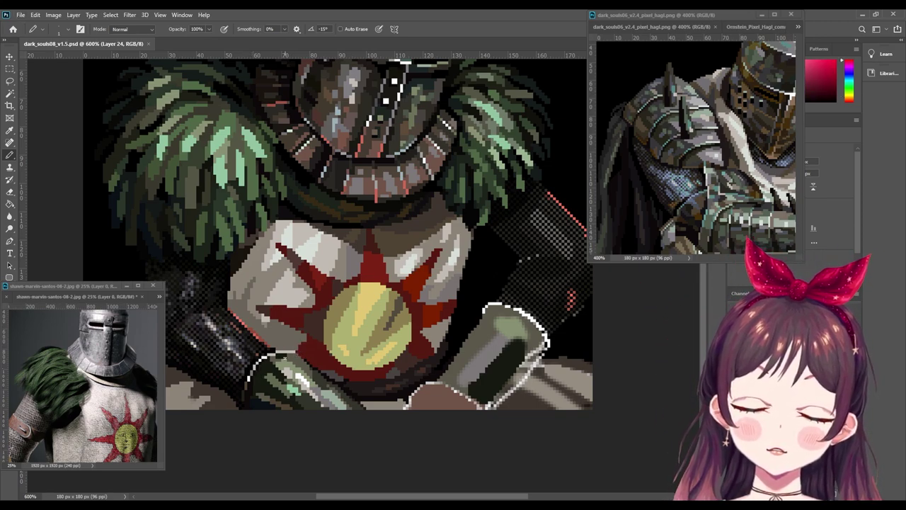
{"action": "left_click", "coordinate": [284, 352]}
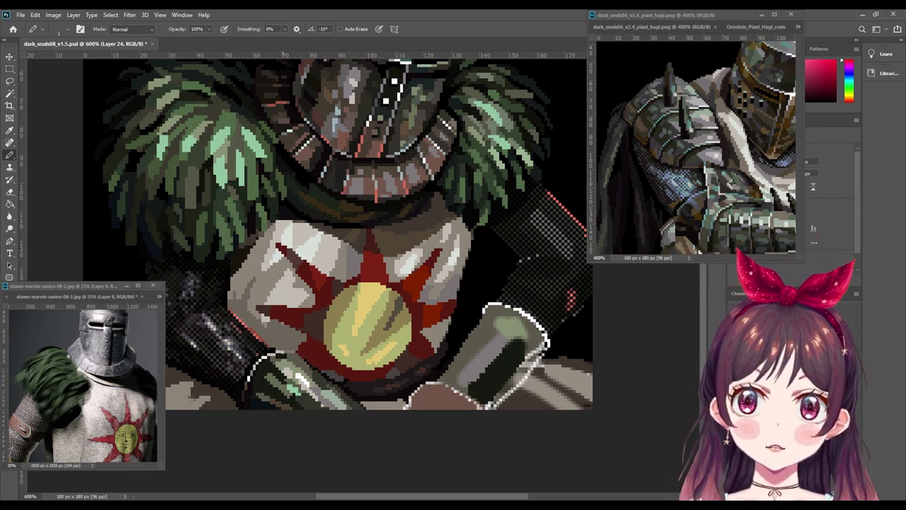
{"action": "left_click_drag", "start_coordinate": [485, 323], "coordinate": [449, 332]}
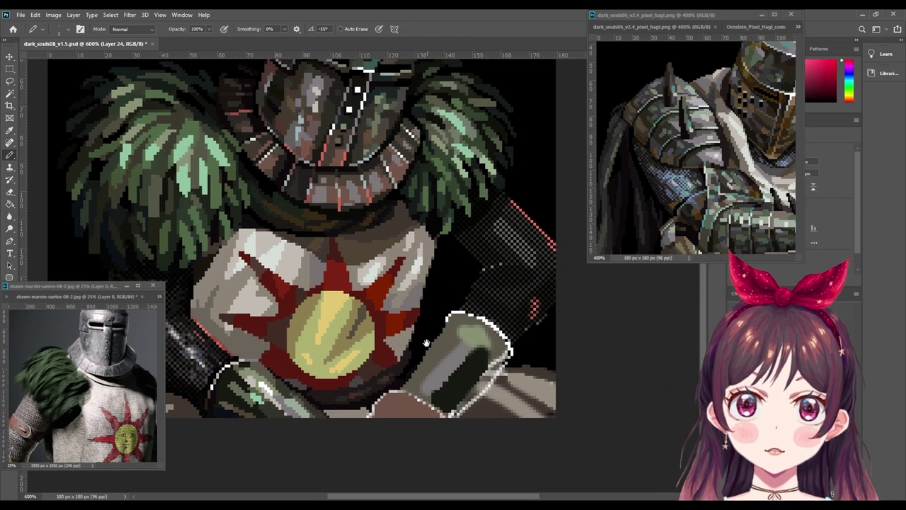
{"action": "left_click", "coordinate": [449, 331], "text": "ctrl"}
{"action": "left_click", "coordinate": [449, 331], "text": "alt"}
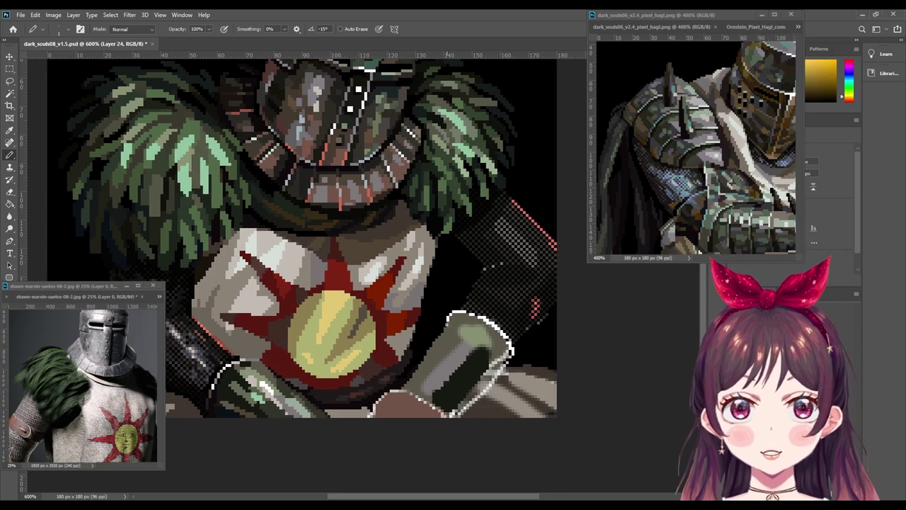
{"action": "left_click", "coordinate": [450, 325]}
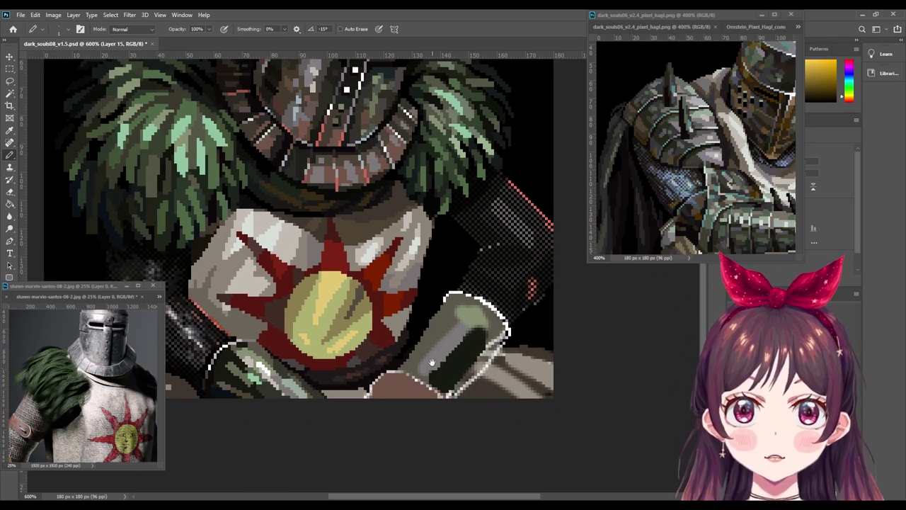
{"action": "left_click_drag", "start_coordinate": [434, 341], "coordinate": [430, 321]}
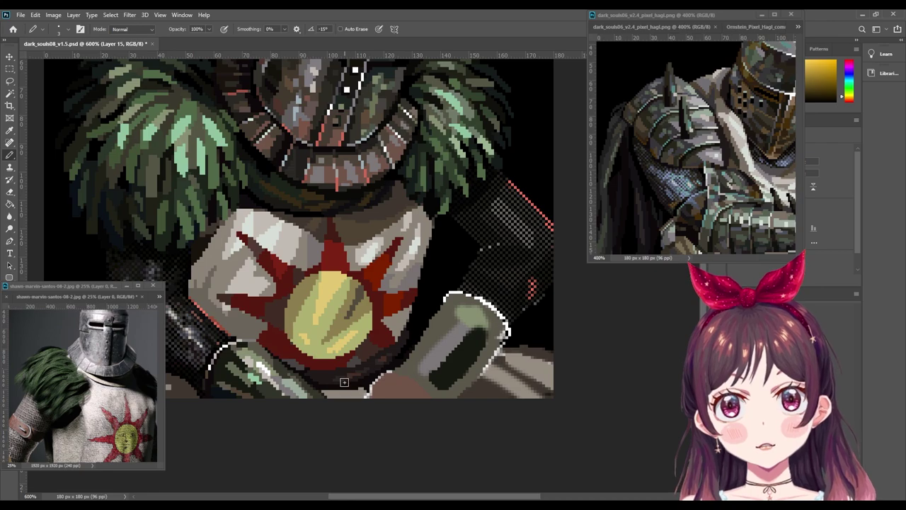
{"action": "scroll", "coordinate": [344, 386], "scroll_direction": "down", "scroll_amount": 5}
{"action": "key", "text": "ctrl+minus"}
{"action": "key", "text": "ctrl+minus"}
{"action": "key", "text": "ctrl+minus"}
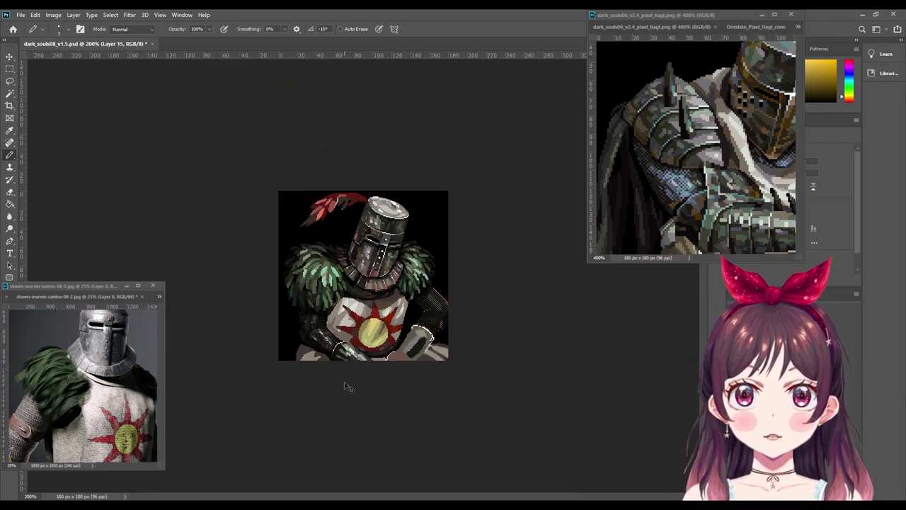
Step: Choose a red-orange foreground colour from the Color panel spectrum
{"action": "key", "text": "ctrl+plus"}
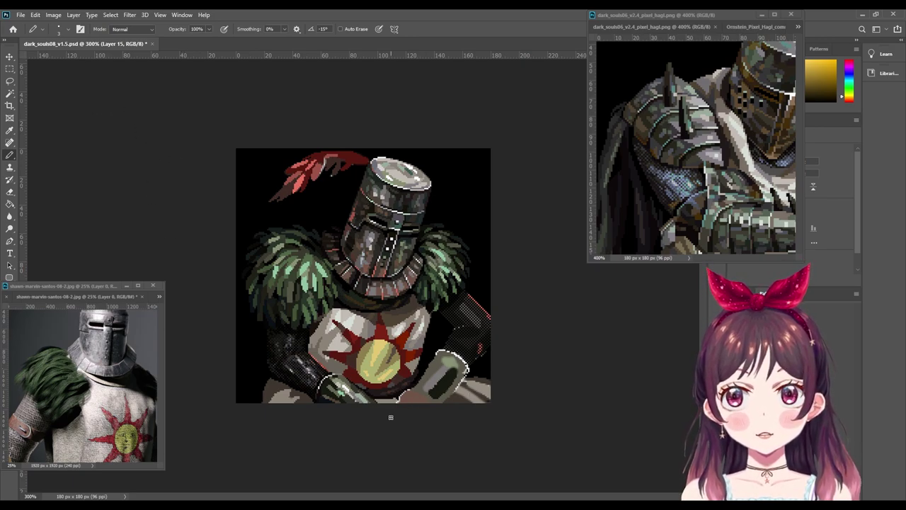
{"action": "left_click", "coordinate": [408, 392], "text": "alt"}
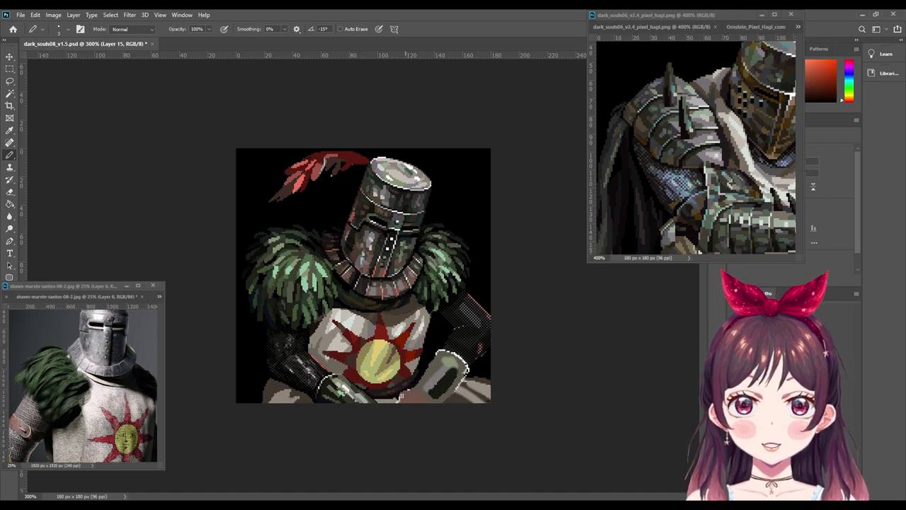
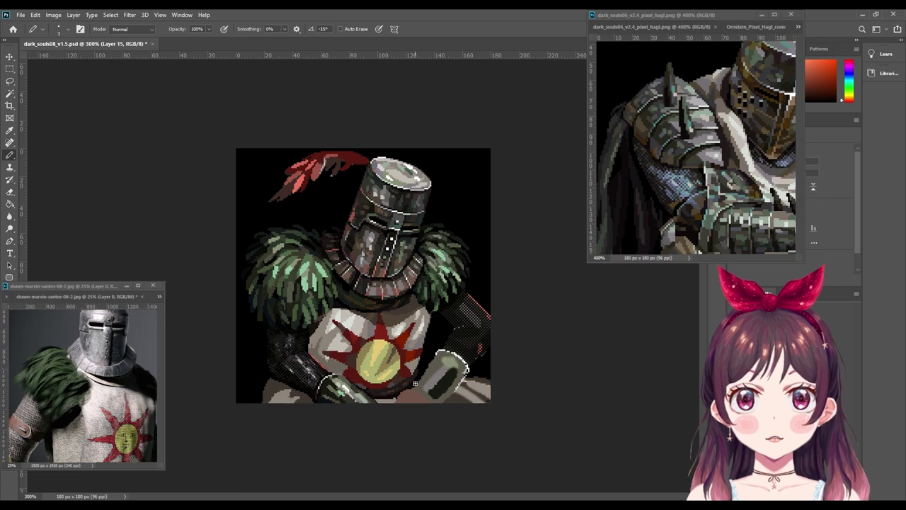
Step: Zoom out to actual size, then zoom in on the sun emblem and lower edge
{"action": "key", "text": "ctrl+minus"}
{"action": "key", "text": "ctrl+minus"}
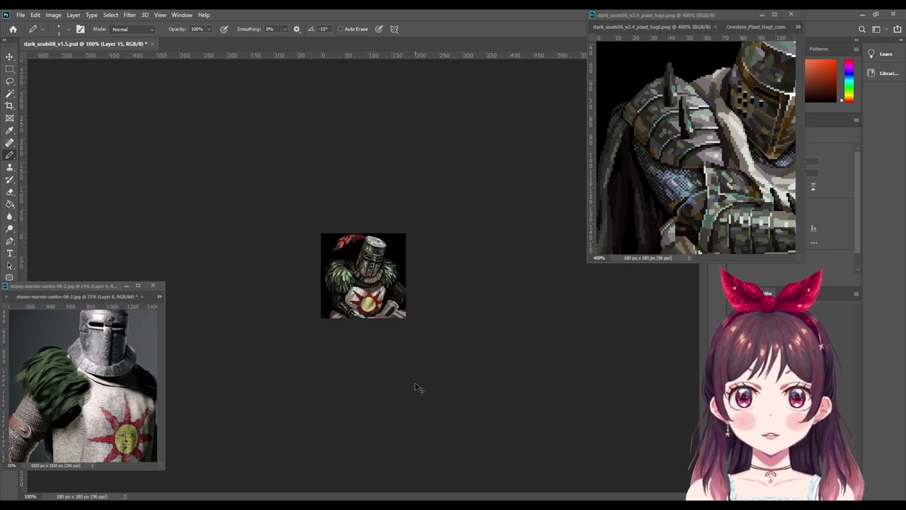
{"action": "key", "text": "ctrl+minus"}
{"action": "key", "text": "ctrl+plus"}
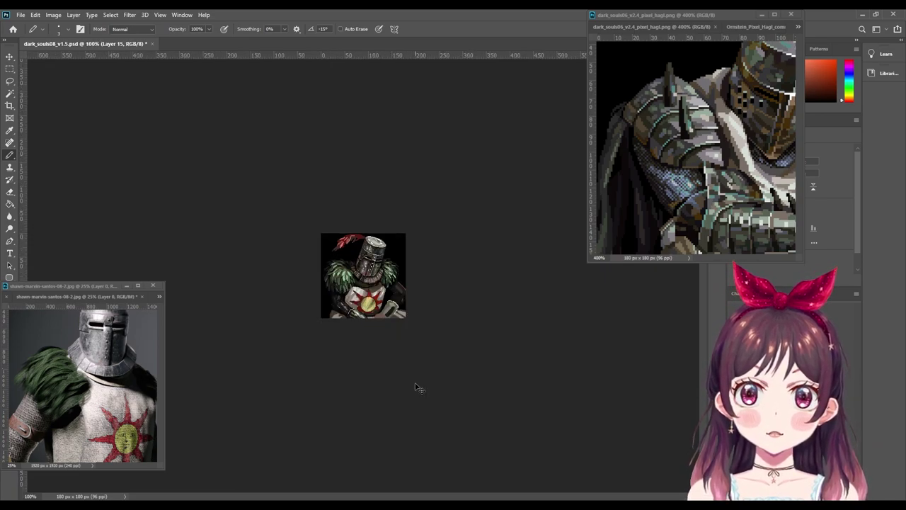
{"action": "key", "text": "ctrl+plus"}
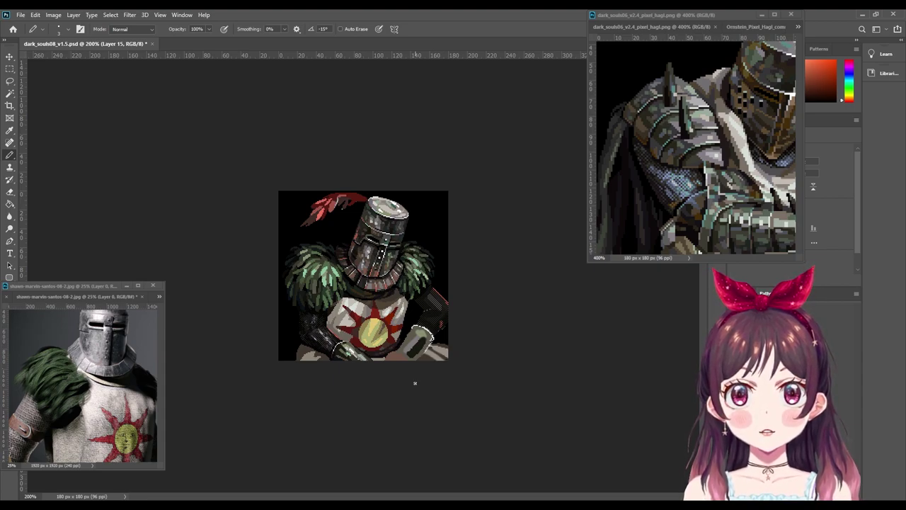
{"action": "key", "text": "ctrl+plus"}
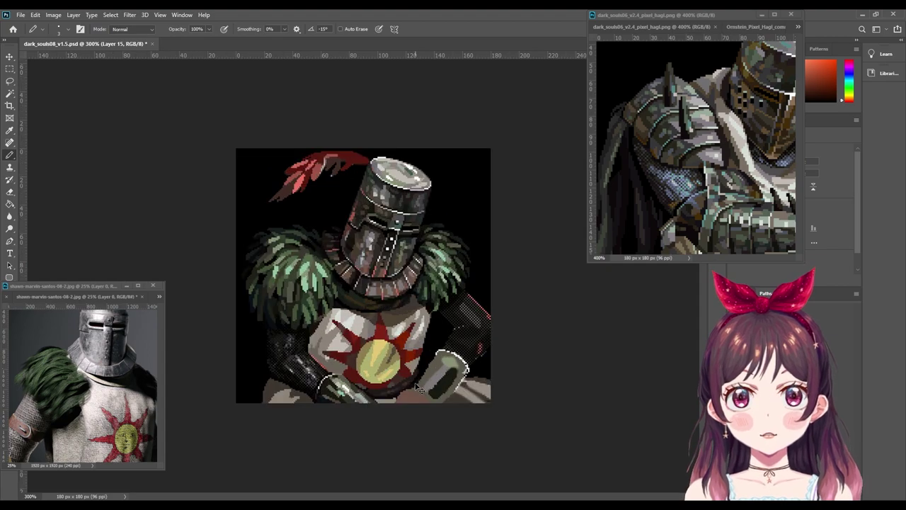
{"action": "key", "text": "ctrl+plus"}
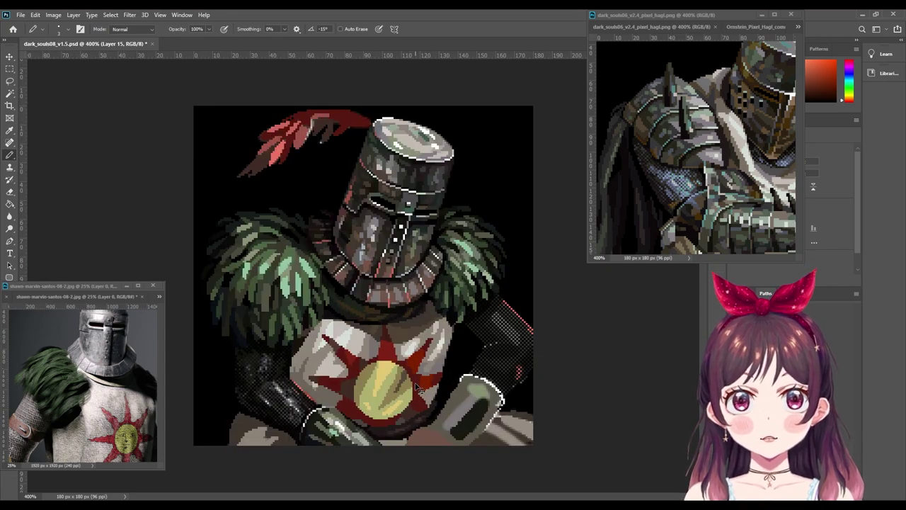
{"action": "key", "text": "ctrl+plus"}
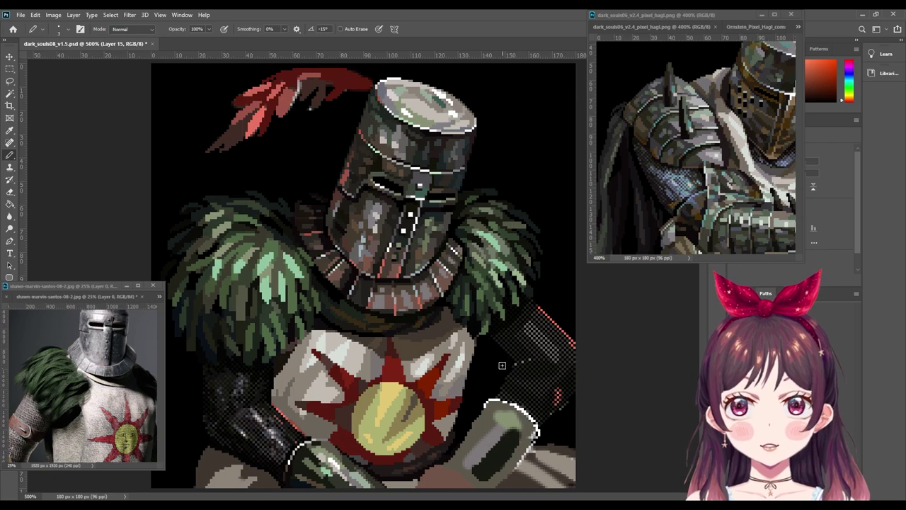
{"action": "key", "text": "ctrl+plus"}
{"action": "key", "text": "ctrl+plus"}
{"action": "scroll", "coordinate": [496, 365], "scroll_direction": "down", "scroll_amount": 5}
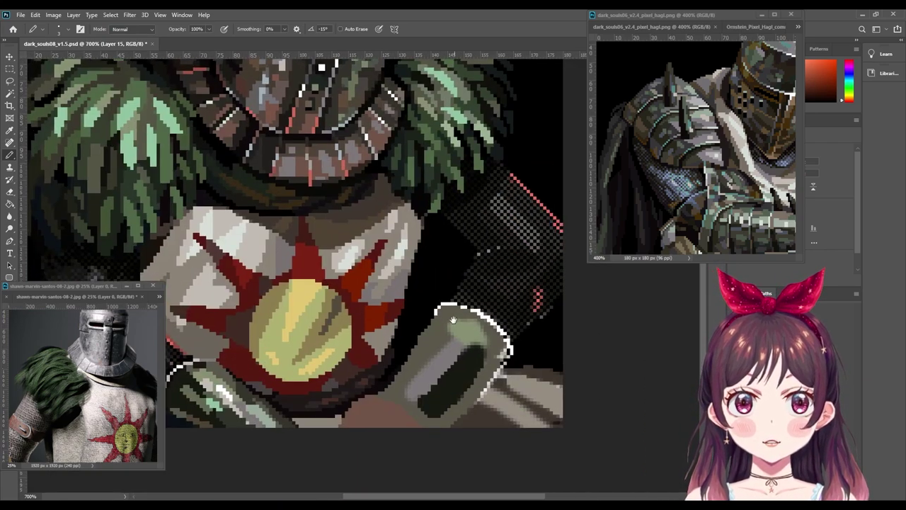
Step: Sample yellow-olive, orange-brown and redder shades from the emblem area to compare colours
{"action": "left_click", "coordinate": [374, 386], "text": "alt"}
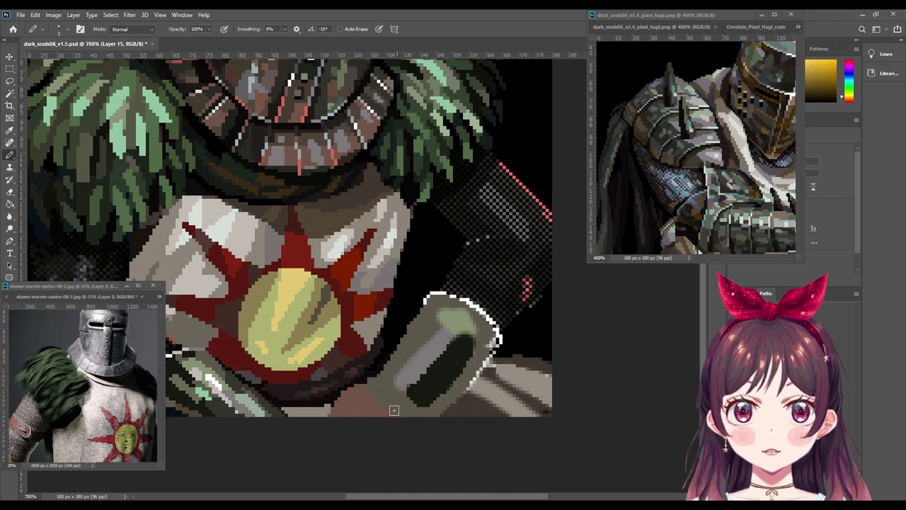
{"action": "left_click", "coordinate": [366, 374], "text": "alt"}
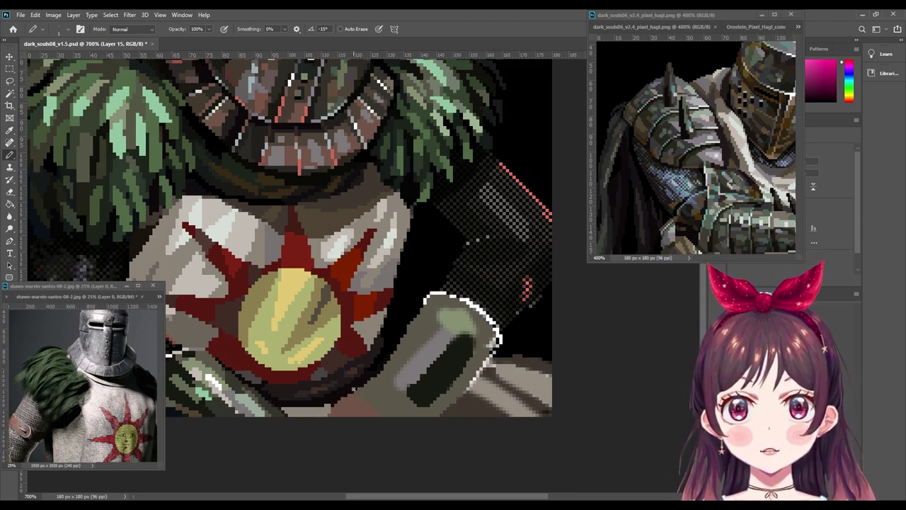
{"action": "left_click", "coordinate": [324, 409], "text": "alt"}
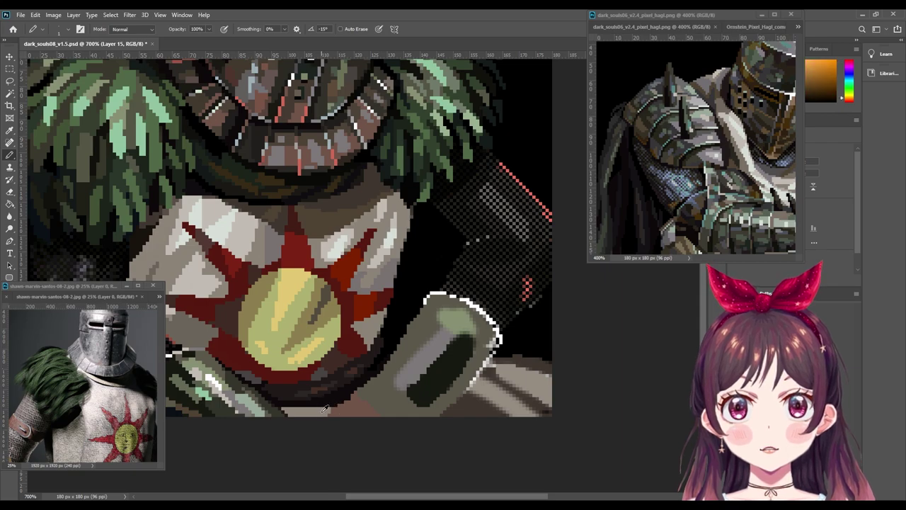
{"action": "left_click", "coordinate": [348, 400], "text": "alt"}
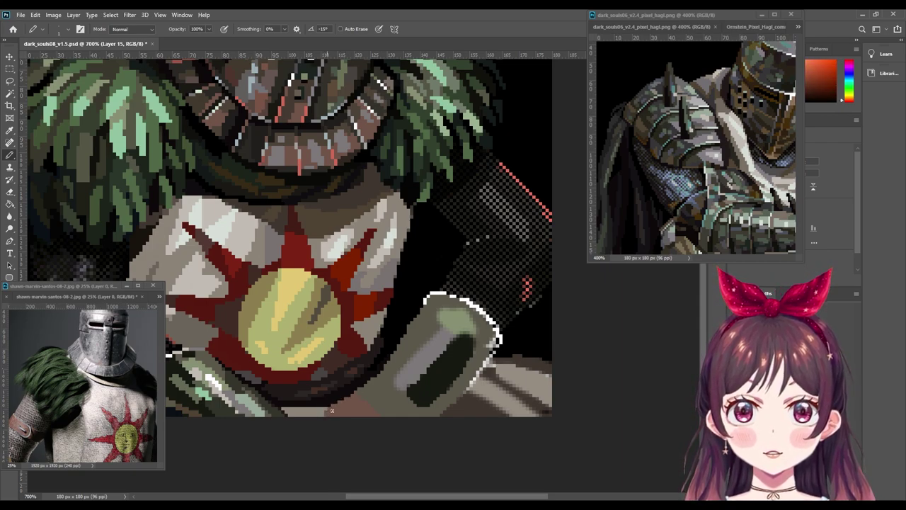
{"action": "left_click", "coordinate": [392, 388], "text": "alt"}
{"action": "left_click", "coordinate": [345, 401], "text": "alt"}
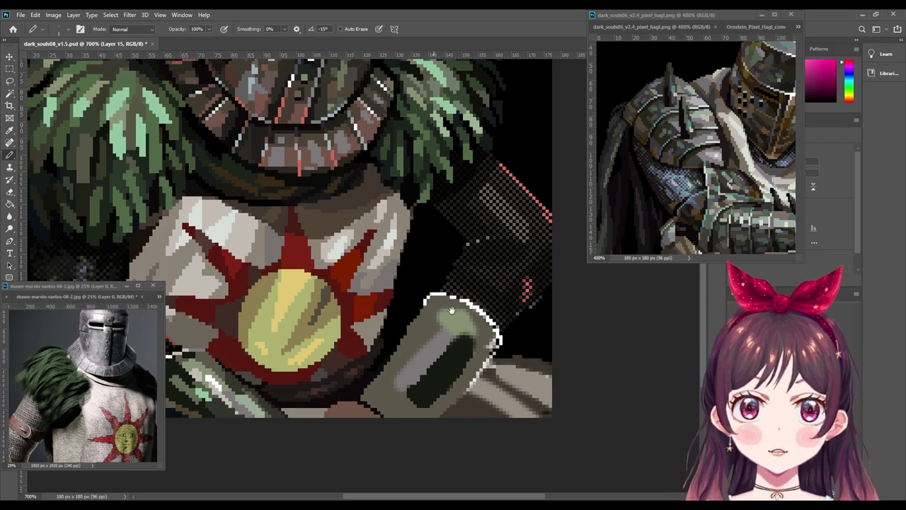
Step: Pan the view across the helmet and torso to the emblem and sword pommel
{"action": "scroll", "coordinate": [452, 310], "scroll_direction": "down", "scroll_amount": 1}
{"action": "left_click_drag", "start_coordinate": [452, 310], "coordinate": [488, 330]}
{"action": "scroll", "coordinate": [488, 322], "scroll_direction": "down", "scroll_amount": 1}
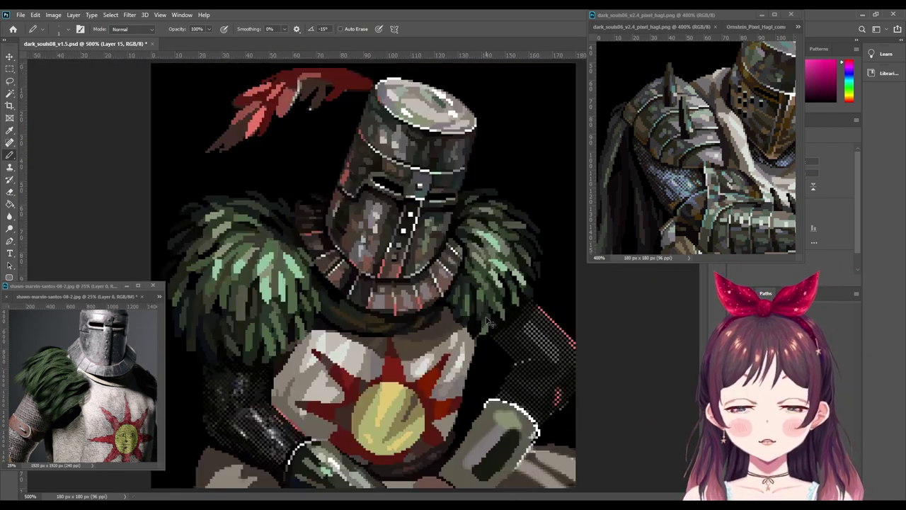
{"action": "scroll", "coordinate": [487, 323], "scroll_direction": "down", "scroll_amount": 1}
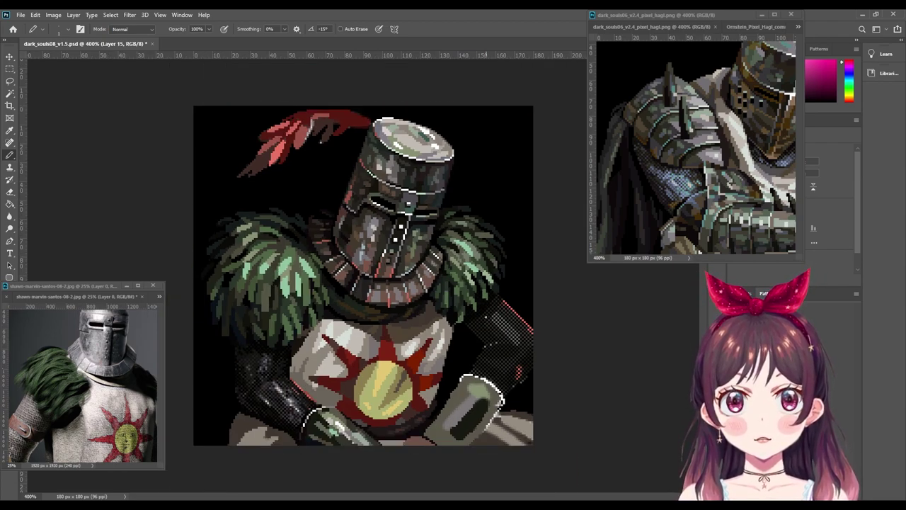
{"action": "scroll", "coordinate": [487, 322], "scroll_direction": "up", "scroll_amount": 3}
{"action": "scroll", "coordinate": [488, 322], "scroll_direction": "up", "scroll_amount": 1}
{"action": "left_click_drag", "start_coordinate": [504, 375], "coordinate": [459, 297]}
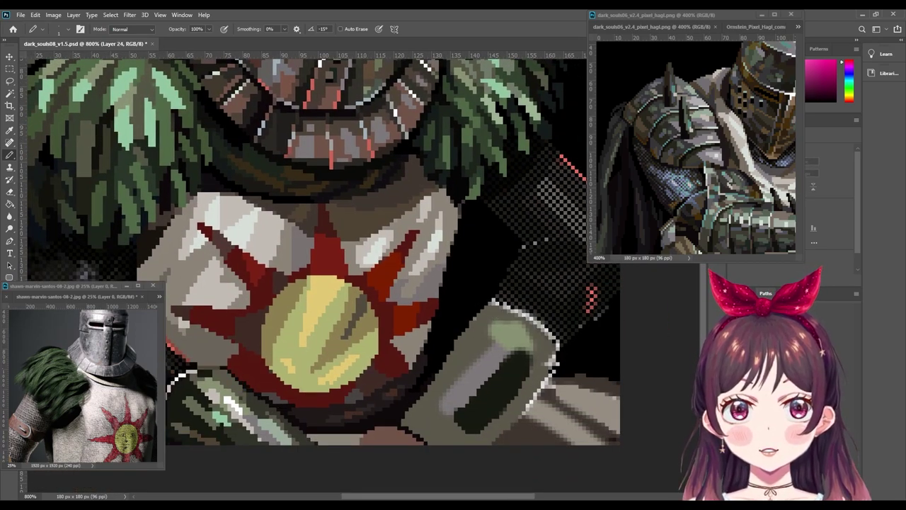
Step: Draw a bright single-pixel line along the top edge of the sword pommel
{"action": "key", "text": "e"}
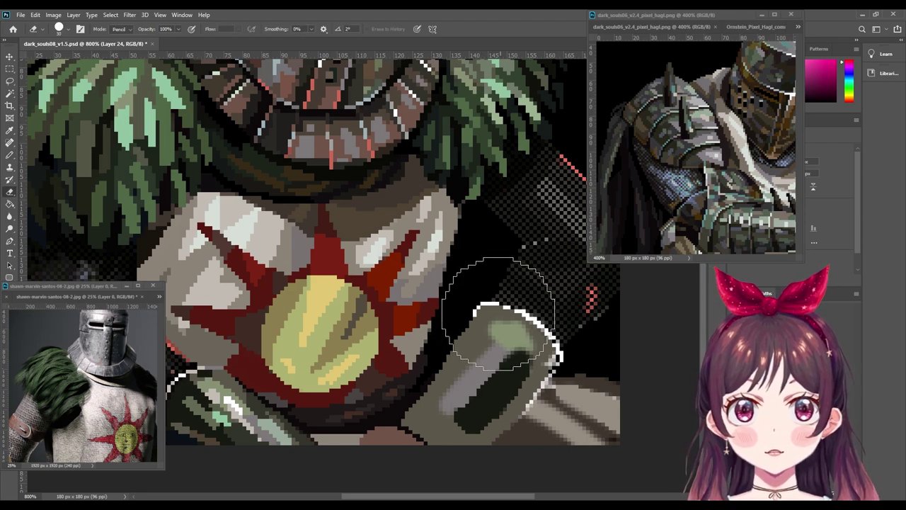
{"action": "key", "text": "bracketleft"}
{"action": "key", "text": "bracketleft"}
{"action": "key", "text": "bracketleft"}
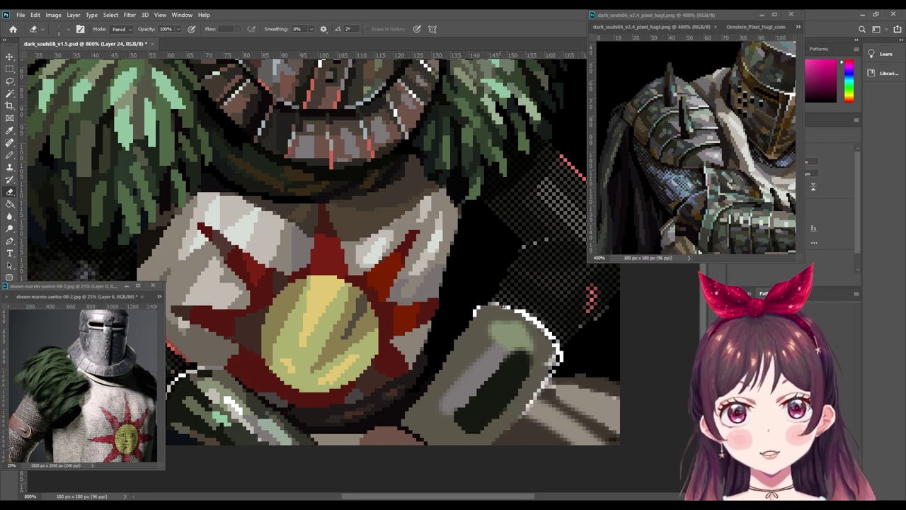
{"action": "key", "text": "b"}
{"action": "left_click", "coordinate": [507, 306], "text": "alt"}
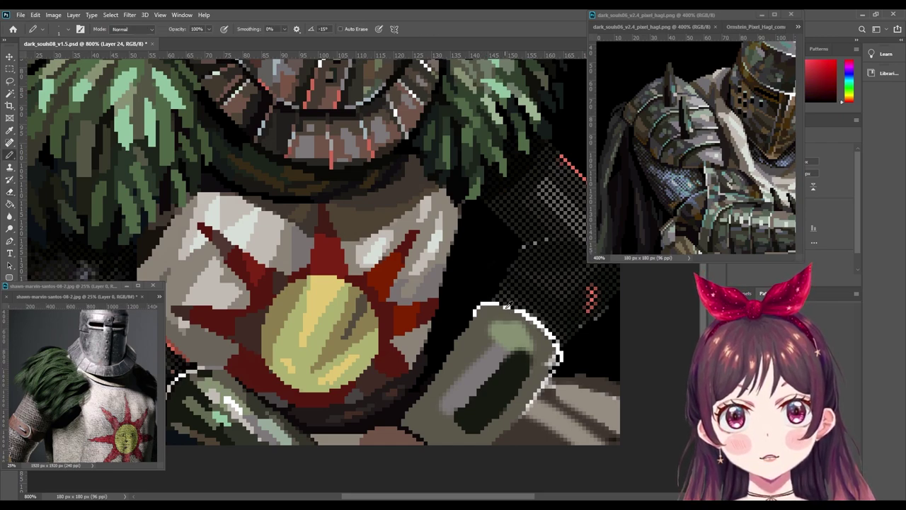
{"action": "left_click_drag", "start_coordinate": [477, 316], "coordinate": [498, 313]}
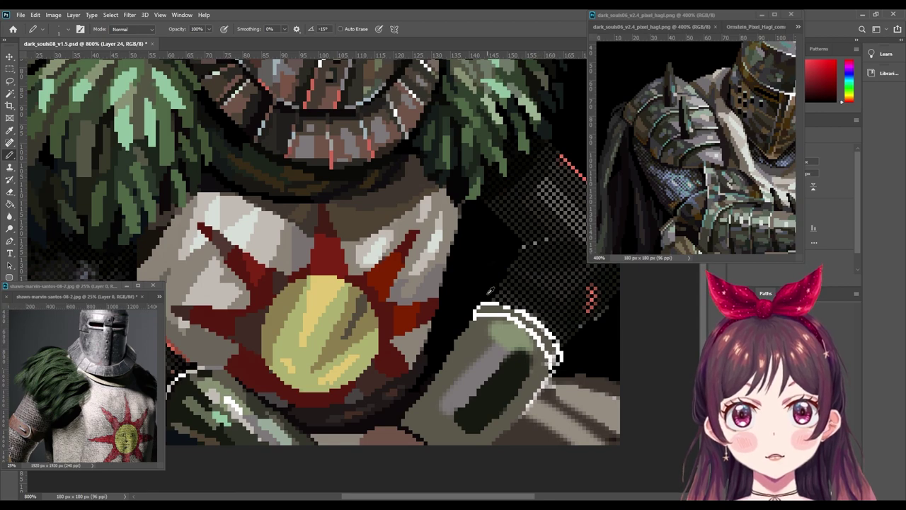
{"action": "key", "text": "e"}
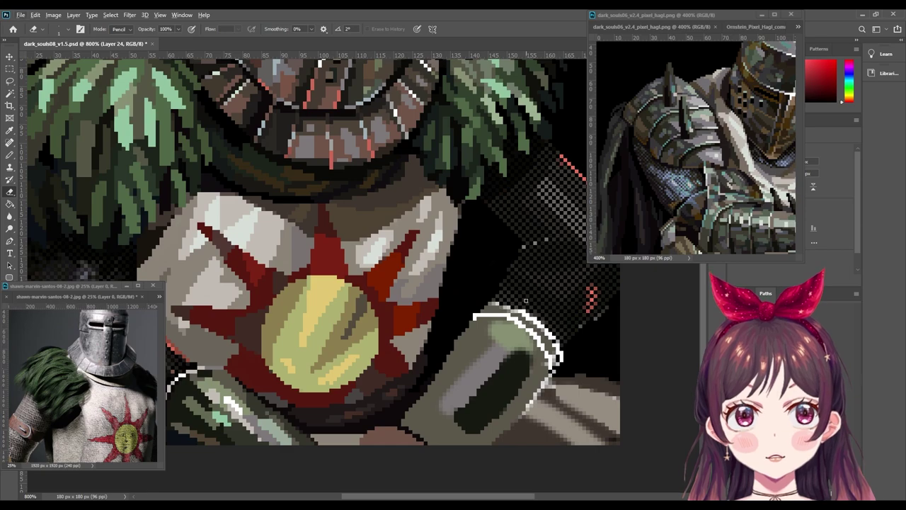
Step: Zoom in very closely and centre the view on the pommel's outline
{"action": "key", "text": "ctrl+plus"}
{"action": "key", "text": "ctrl+plus"}
{"action": "key", "text": "ctrl+plus"}
{"action": "key", "text": "ctrl+plus"}
{"action": "left_click_drag", "start_coordinate": [526, 299], "coordinate": [89, 154]}
{"action": "mouse_move", "coordinate": [551, 359]}
{"action": "left_mouse_down"}
{"action": "mouse_move", "coordinate": [255, 269]}
{"action": "mouse_move", "coordinate": [226, 274]}
{"action": "left_mouse_up"}
Step: Sample dark brown and paint over the extra white outline along the pommel top
{"action": "key", "text": "b"}
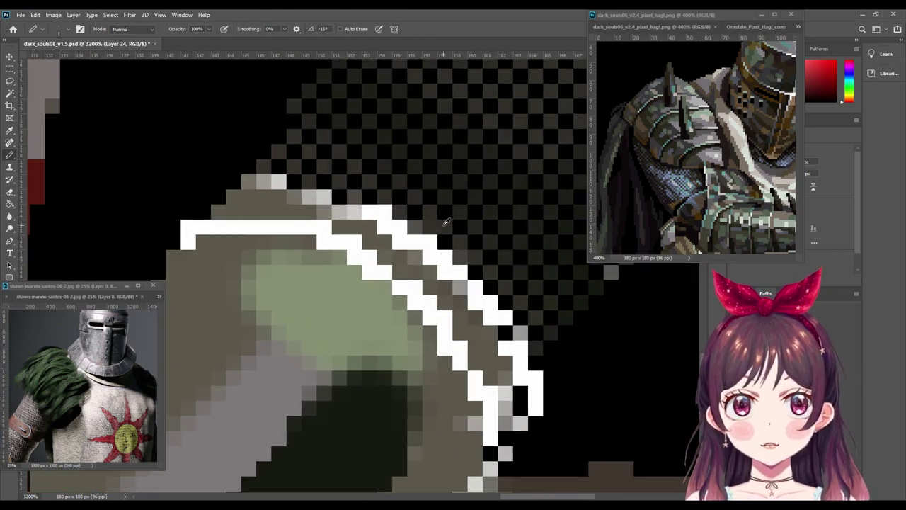
{"action": "left_click", "coordinate": [446, 221], "text": "alt"}
{"action": "left_click_drag", "start_coordinate": [423, 243], "coordinate": [336, 213]}
{"action": "mouse_move", "coordinate": [392, 242]}
{"action": "left_mouse_down"}
{"action": "mouse_move", "coordinate": [273, 184]}
{"action": "mouse_move", "coordinate": [240, 183]}
{"action": "mouse_move", "coordinate": [284, 212]}
{"action": "mouse_move", "coordinate": [318, 212]}
{"action": "left_mouse_up"}
{"action": "left_click_drag", "start_coordinate": [227, 213], "coordinate": [216, 212]}
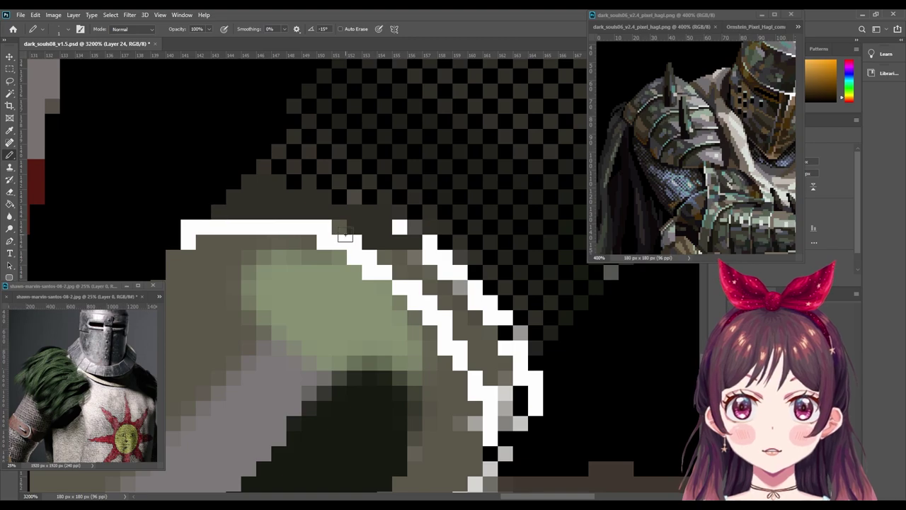
{"action": "left_click", "coordinate": [327, 227]}
{"action": "left_click", "coordinate": [399, 227]}
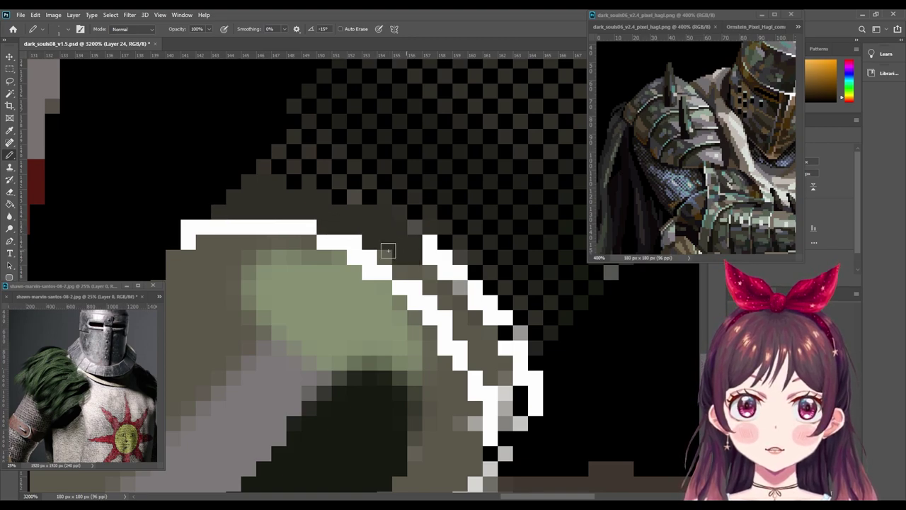
Step: Darken the stray white and grey edge pixels down the pommel's side and back up
{"action": "left_click", "coordinate": [445, 272]}
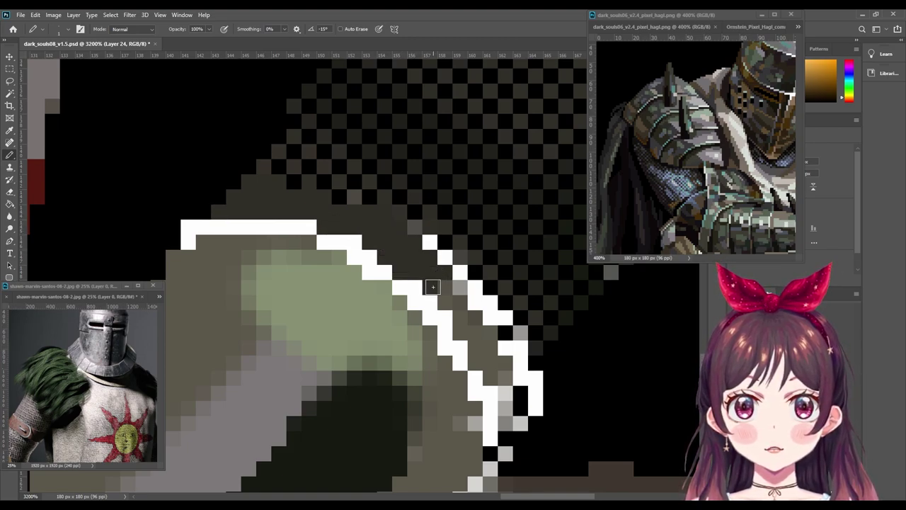
{"action": "left_click", "coordinate": [459, 287]}
{"action": "left_click", "coordinate": [462, 306]}
{"action": "left_click", "coordinate": [468, 329]}
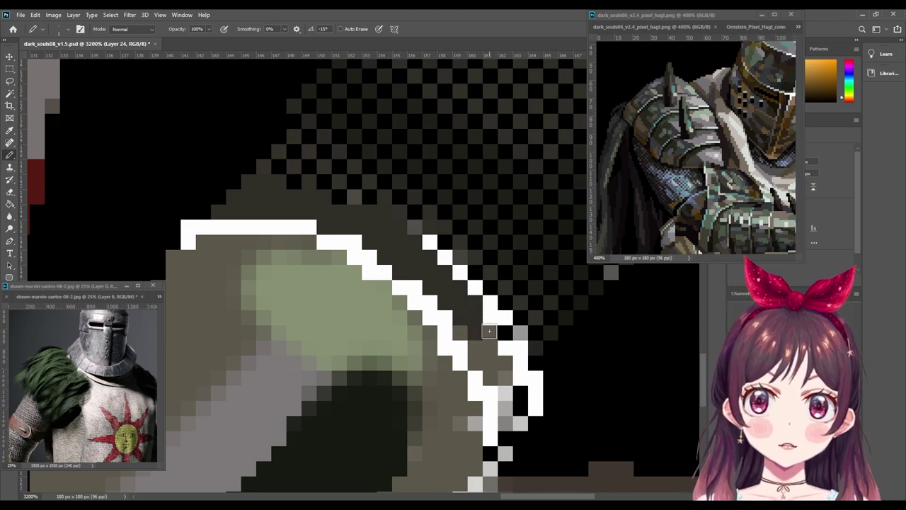
{"action": "left_click", "coordinate": [490, 319]}
{"action": "left_click", "coordinate": [505, 333]}
{"action": "left_click", "coordinate": [504, 348]}
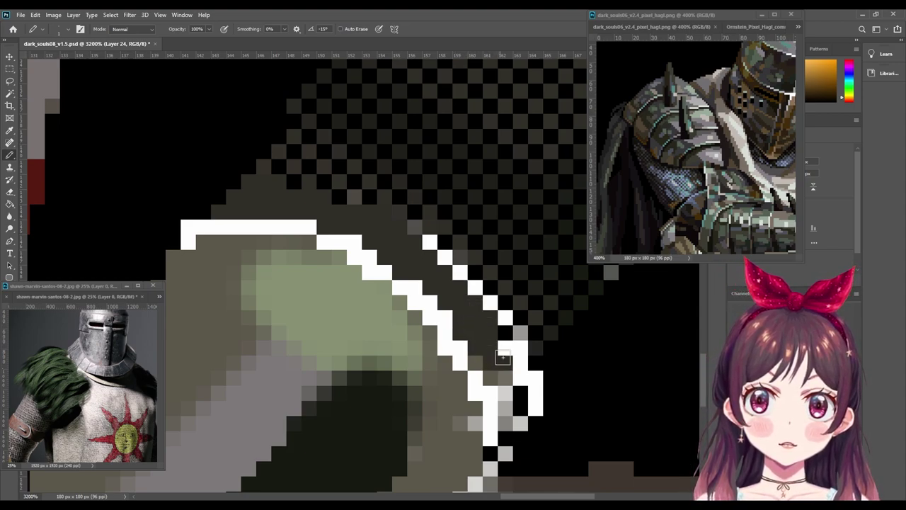
{"action": "left_click", "coordinate": [505, 378]}
{"action": "left_click", "coordinate": [505, 393]}
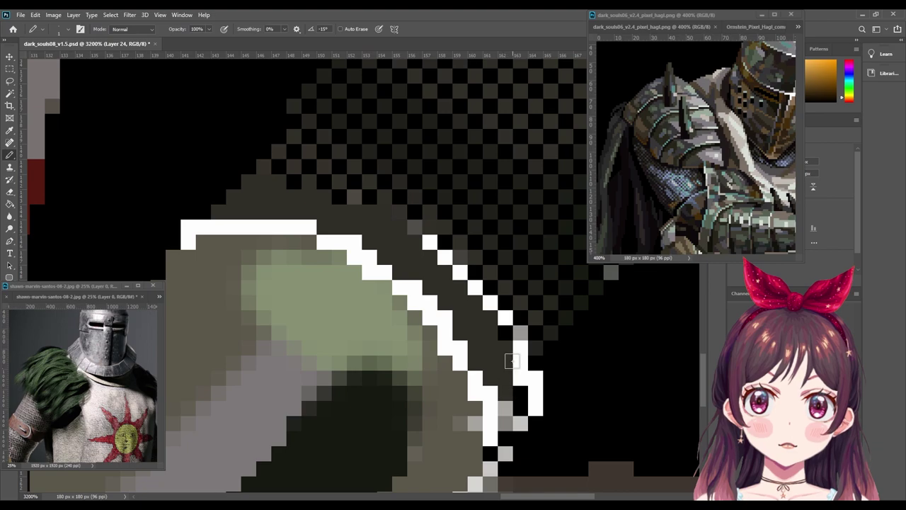
{"action": "left_click", "coordinate": [519, 378]}
{"action": "left_click", "coordinate": [520, 331]}
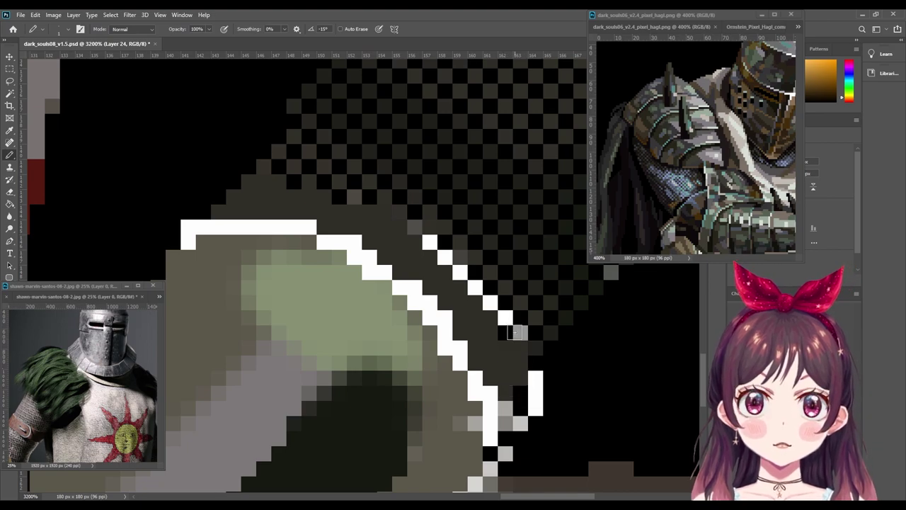
Step: Darken the diagonal and vertical runs of white outline pixels and grey pixels near the rim's bottom
{"action": "left_click", "coordinate": [490, 303]}
{"action": "left_click", "coordinate": [475, 286]}
{"action": "left_click", "coordinate": [460, 271]}
{"action": "left_click", "coordinate": [445, 257]}
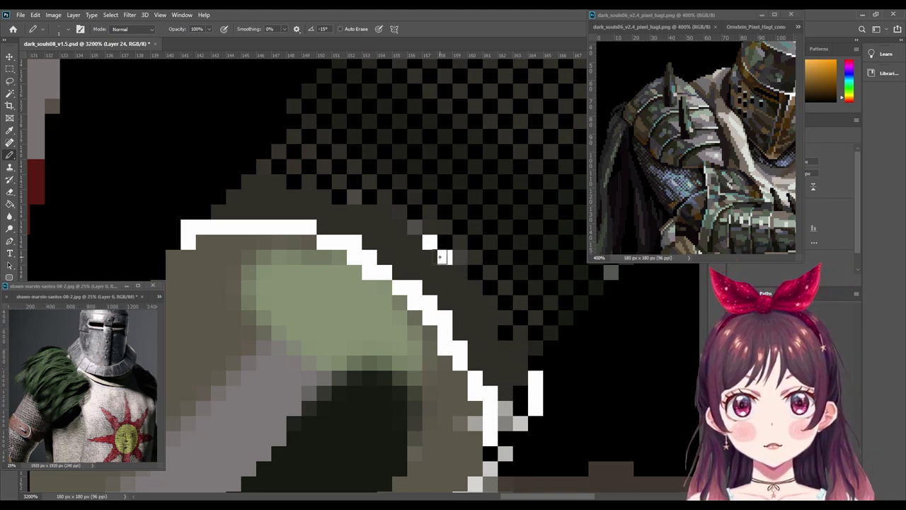
{"action": "left_click", "coordinate": [430, 242]}
{"action": "left_click", "coordinate": [414, 226]}
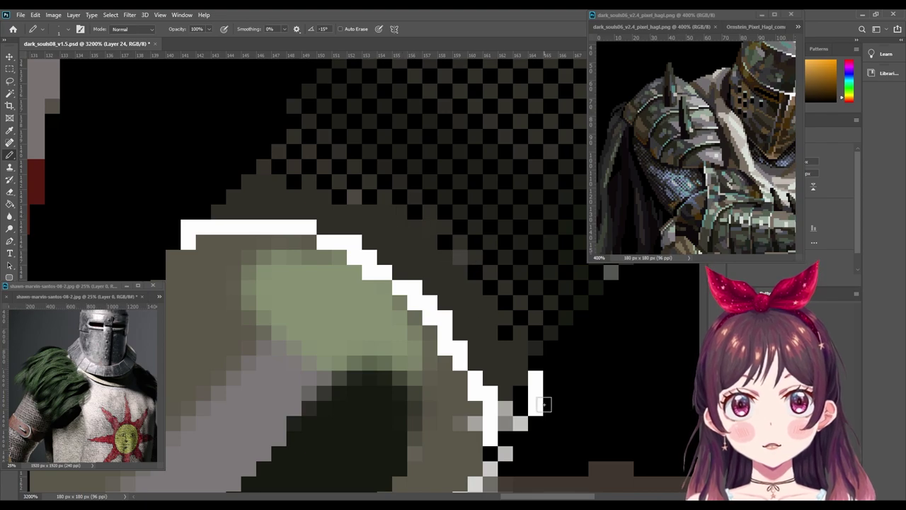
{"action": "left_click", "coordinate": [535, 378]}
{"action": "left_click", "coordinate": [535, 393]}
{"action": "left_click", "coordinate": [536, 409]}
{"action": "left_click", "coordinate": [505, 410]}
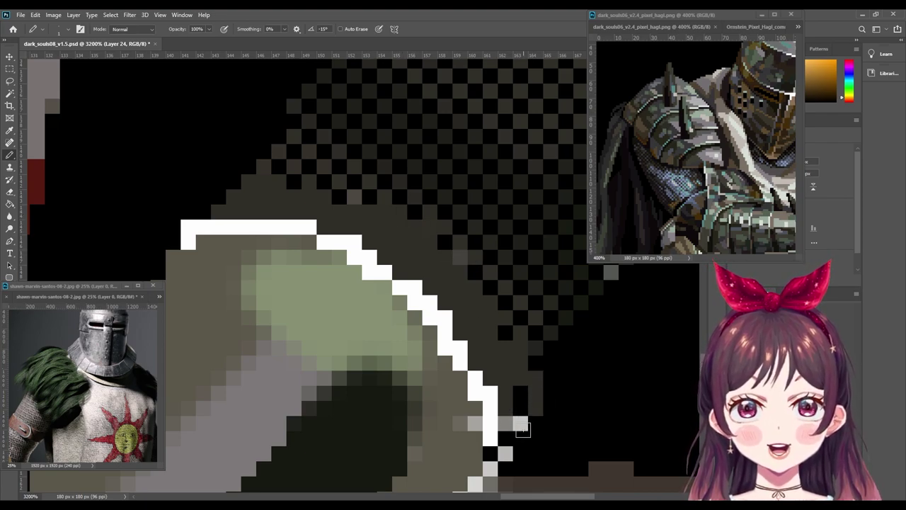
{"action": "left_click", "coordinate": [521, 423]}
Step: Fix the rim's lower-corner pixels and smooth the stepped white outline into a clean diagonal
{"action": "left_click", "coordinate": [476, 393]}
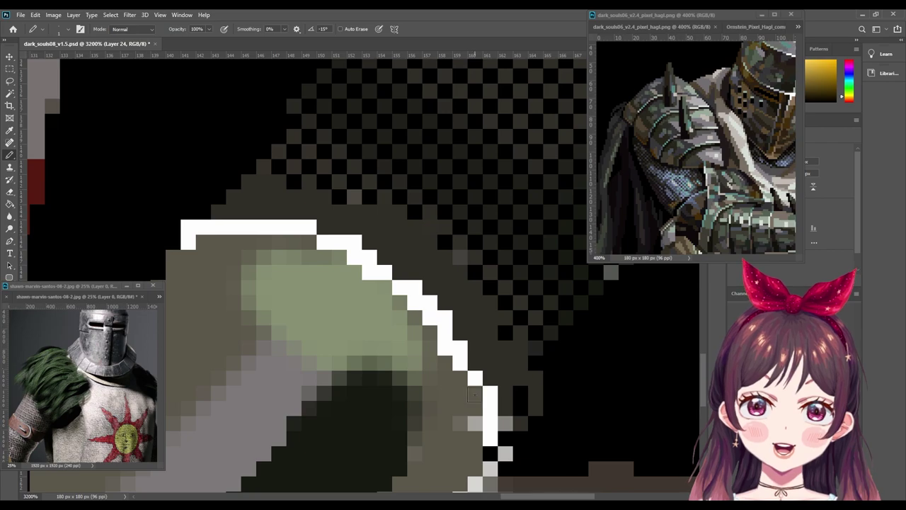
{"action": "left_click", "coordinate": [490, 393]}
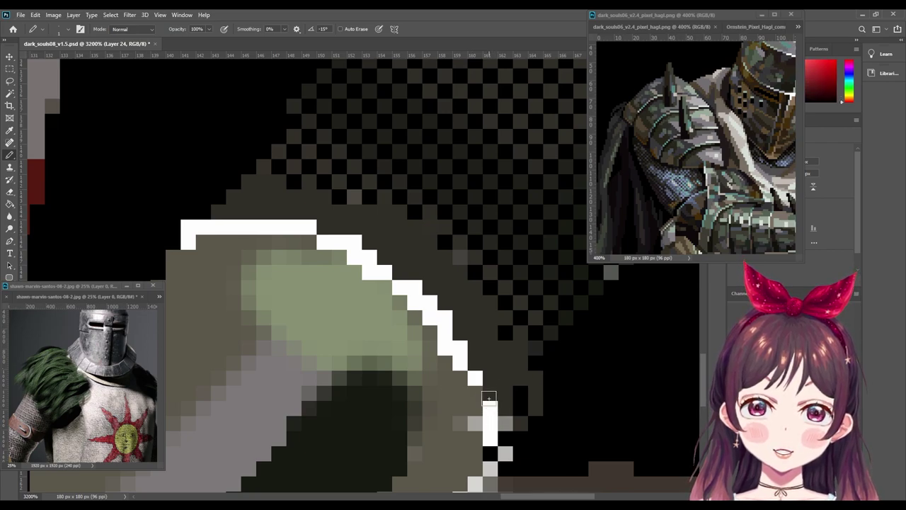
{"action": "left_click", "coordinate": [475, 393]}
{"action": "left_click", "coordinate": [446, 364], "text": "alt"}
{"action": "left_click", "coordinate": [446, 348]}
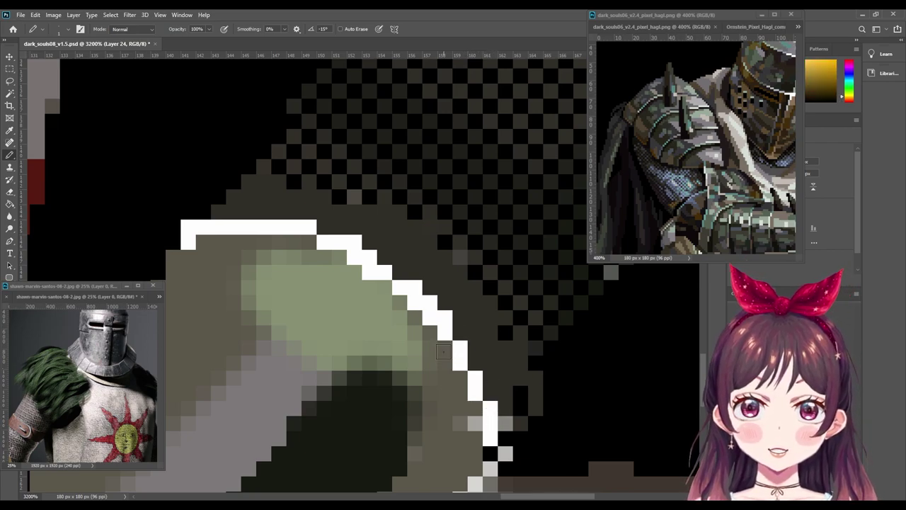
{"action": "left_click", "coordinate": [455, 298], "text": "alt"}
{"action": "left_click", "coordinate": [446, 319]}
{"action": "left_click", "coordinate": [430, 303]}
{"action": "left_click", "coordinate": [415, 288]}
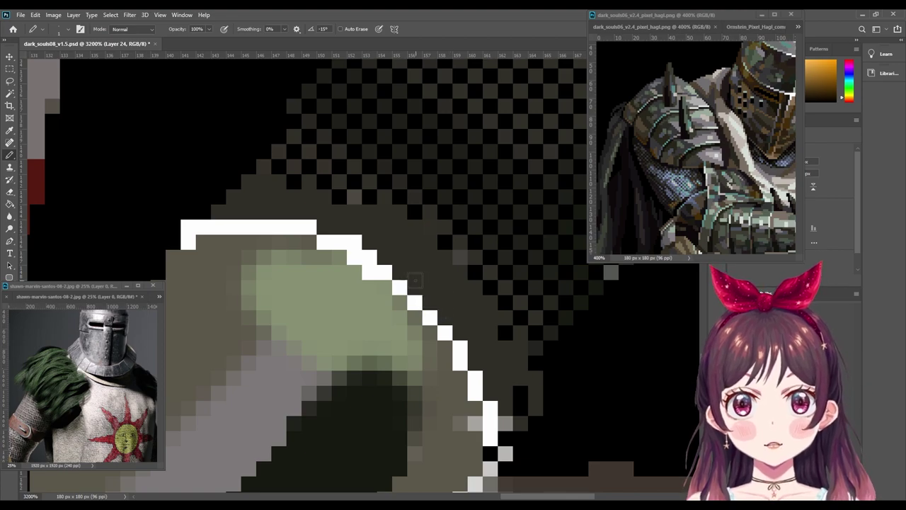
Step: Trim two white cells off the outline and adjust the white top edge's length
{"action": "left_click", "coordinate": [369, 256]}
{"action": "left_click", "coordinate": [354, 241]}
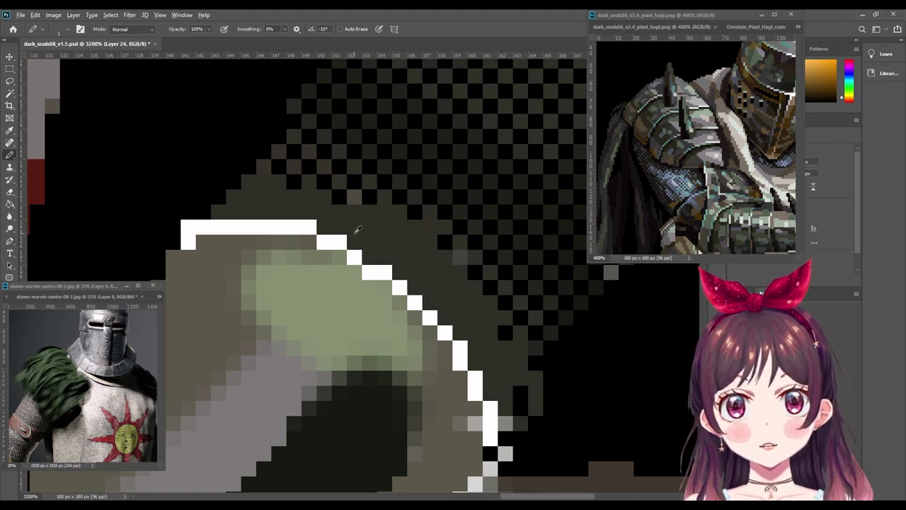
{"action": "left_click", "coordinate": [340, 241], "text": "alt"}
{"action": "left_click", "coordinate": [309, 242]}
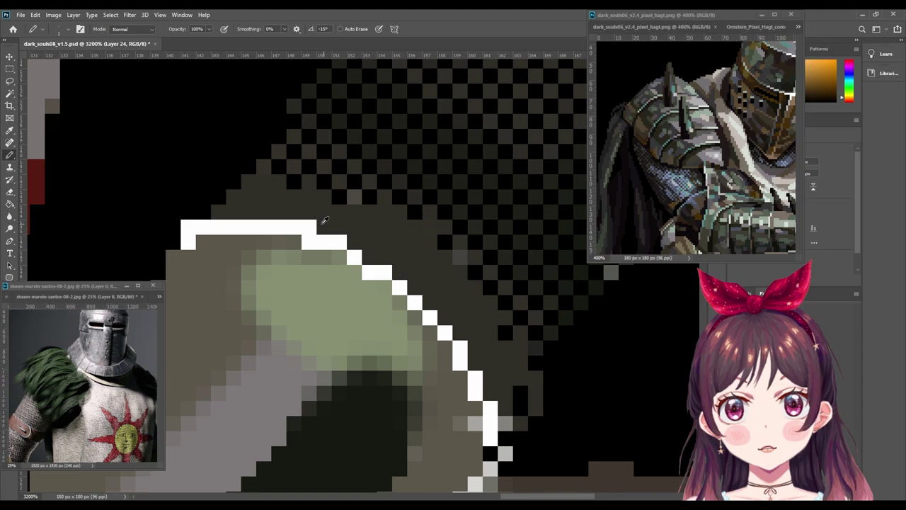
{"action": "left_click", "coordinate": [309, 228]}
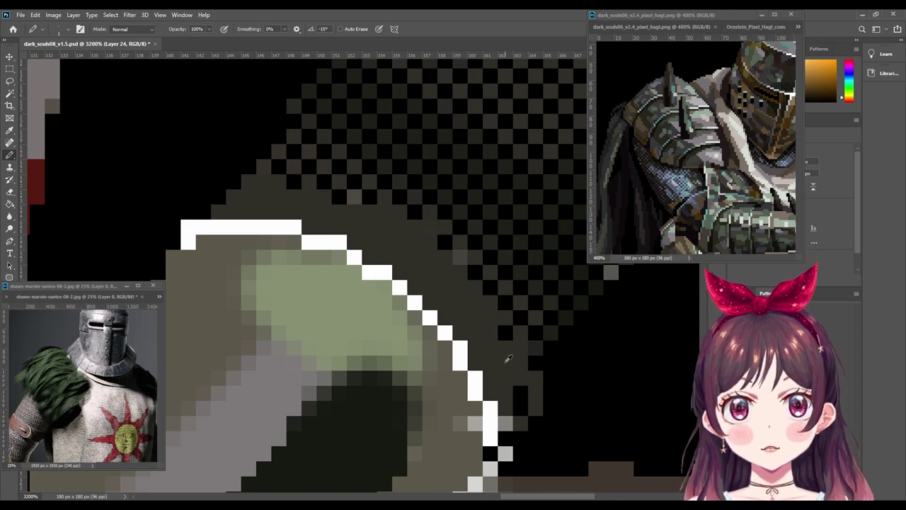
Step: Pick light green and shade the lower-right of the light-green area mid-green
{"action": "left_click", "coordinate": [398, 319], "text": "alt"}
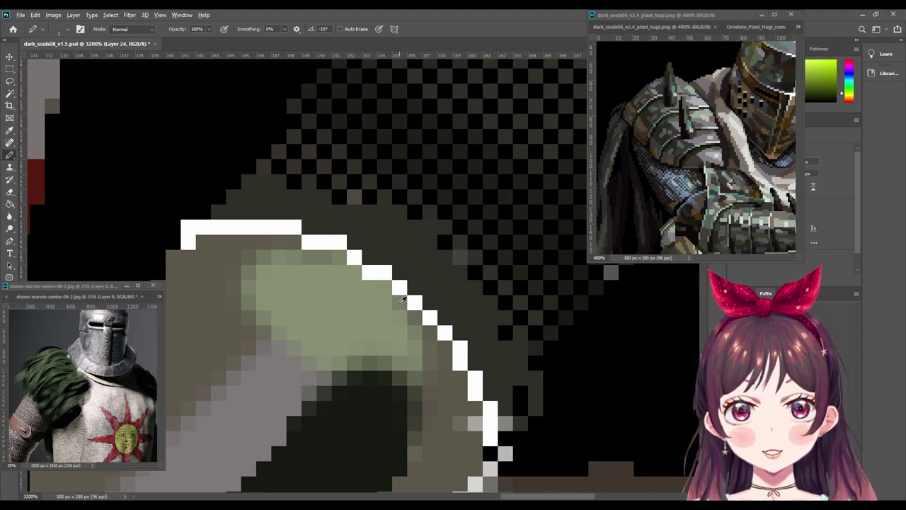
{"action": "mouse_move", "coordinate": [402, 301]}
{"action": "left_mouse_down"}
{"action": "mouse_move", "coordinate": [405, 344]}
{"action": "mouse_move", "coordinate": [390, 320]}
{"action": "mouse_move", "coordinate": [387, 354]}
{"action": "mouse_move", "coordinate": [430, 335]}
{"action": "mouse_move", "coordinate": [410, 366]}
{"action": "left_mouse_up"}
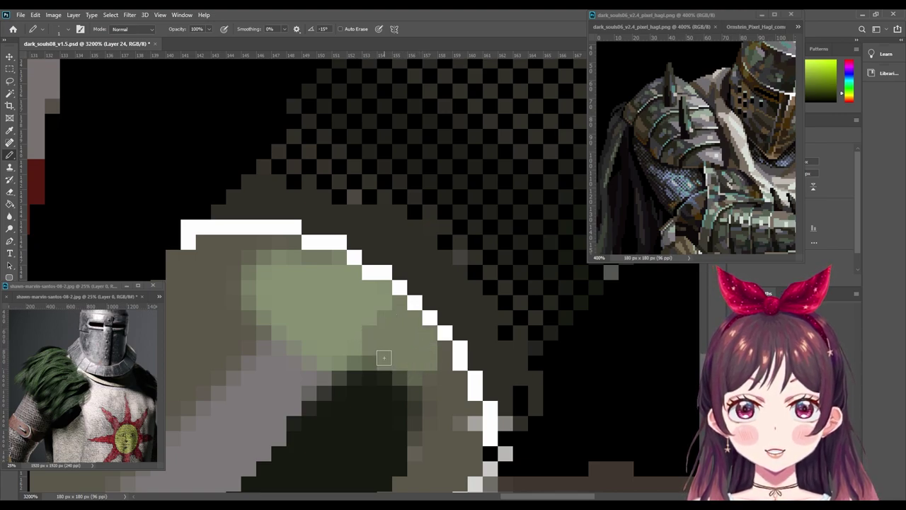
{"action": "left_click_drag", "start_coordinate": [543, 330], "coordinate": [508, 342]}
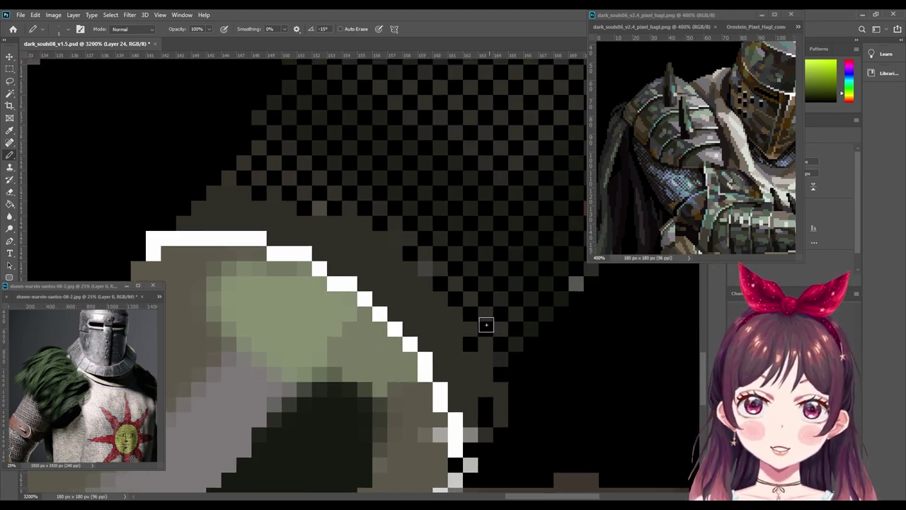
{"action": "scroll", "coordinate": [430, 292], "scroll_direction": "down", "scroll_amount": 10}
{"action": "scroll", "coordinate": [432, 294], "scroll_direction": "up", "scroll_amount": 6}
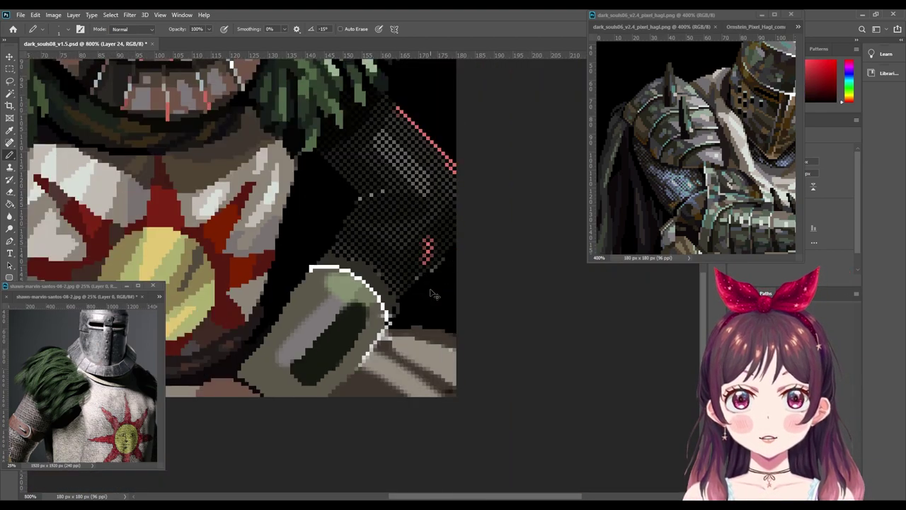
{"action": "scroll", "coordinate": [432, 294], "scroll_direction": "down", "scroll_amount": 2}
{"action": "scroll", "coordinate": [432, 293], "scroll_direction": "down", "scroll_amount": 1}
{"action": "scroll", "coordinate": [432, 293], "scroll_direction": "down", "scroll_amount": 1}
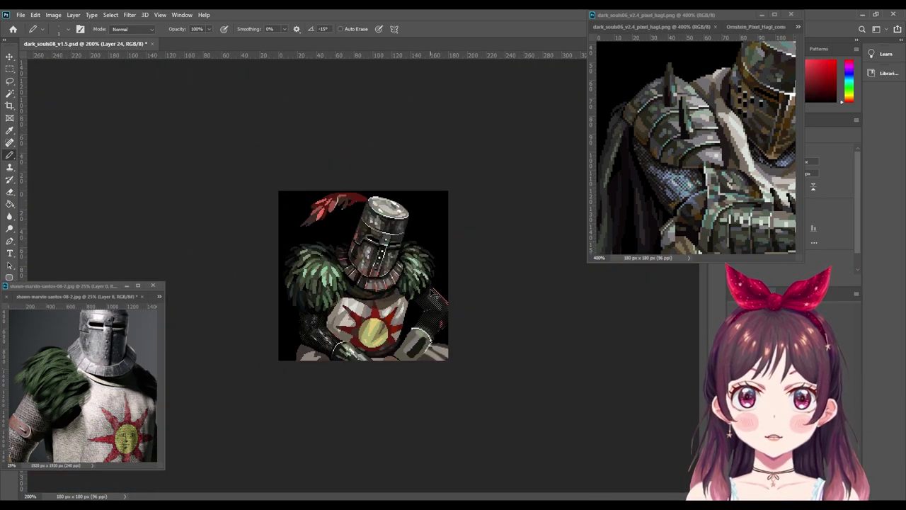
{"action": "scroll", "coordinate": [432, 294], "scroll_direction": "down", "scroll_amount": 1}
{"action": "scroll", "coordinate": [432, 293], "scroll_direction": "up", "scroll_amount": 1}
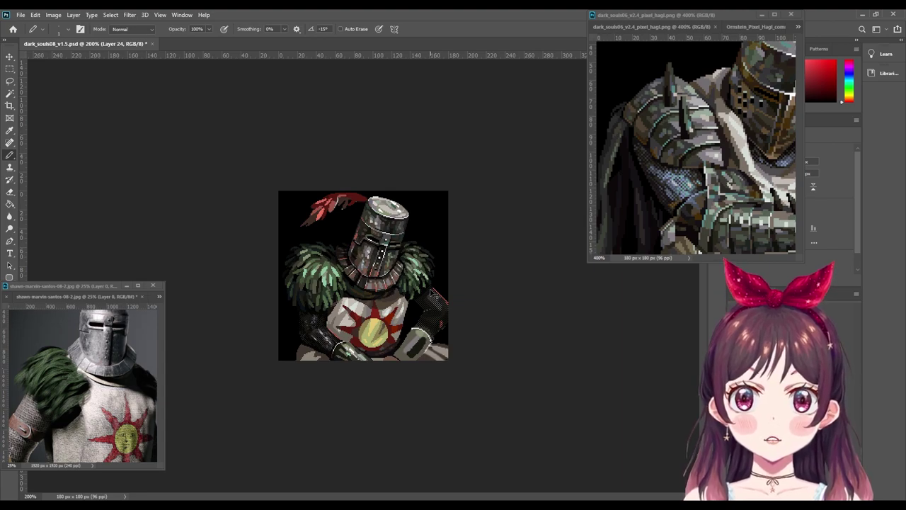
Step: Zoom and pan to the rim's top-left corner and paint out its first white pixel
{"action": "scroll", "coordinate": [432, 294], "scroll_direction": "up", "scroll_amount": 1}
{"action": "scroll", "coordinate": [432, 293], "scroll_direction": "up", "scroll_amount": 1}
{"action": "scroll", "coordinate": [432, 293], "scroll_direction": "up", "scroll_amount": 1}
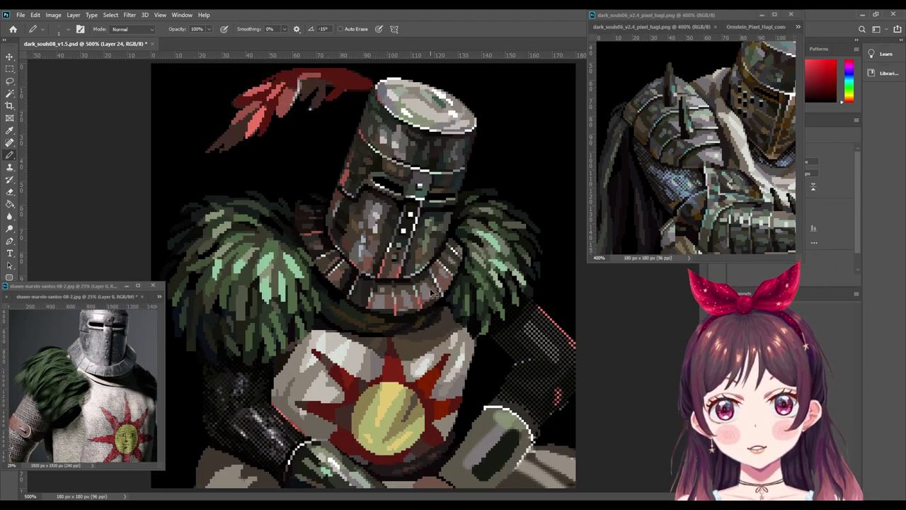
{"action": "scroll", "coordinate": [432, 293], "scroll_direction": "up", "scroll_amount": 1}
{"action": "scroll", "coordinate": [411, 297], "scroll_direction": "up", "scroll_amount": 1}
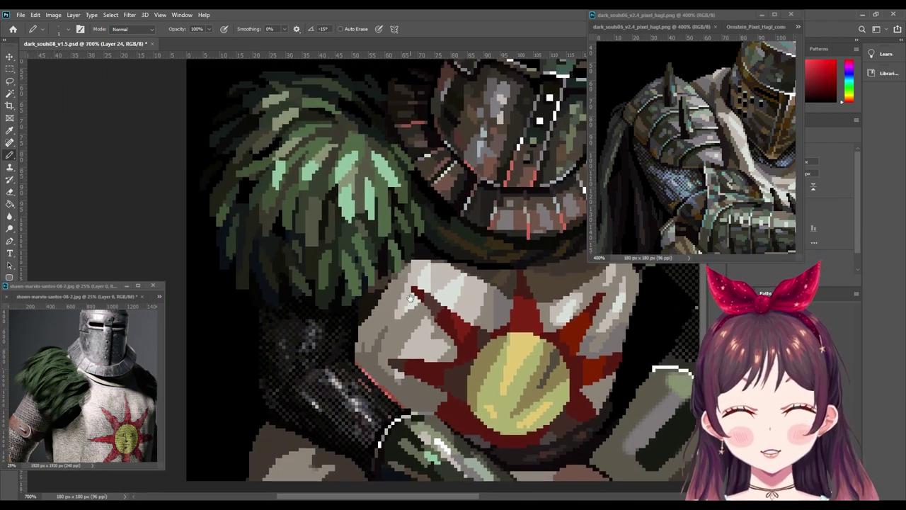
{"action": "scroll", "coordinate": [411, 297], "scroll_direction": "down", "scroll_amount": 1}
{"action": "scroll", "coordinate": [460, 333], "scroll_direction": "down", "scroll_amount": 1}
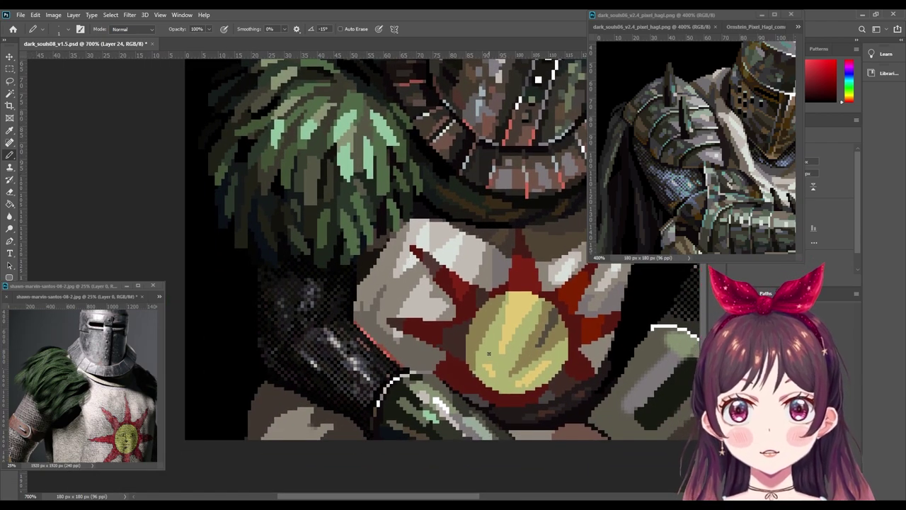
{"action": "scroll", "coordinate": [480, 348], "scroll_direction": "right", "scroll_amount": 3}
{"action": "scroll", "coordinate": [454, 345], "scroll_direction": "right", "scroll_amount": 1}
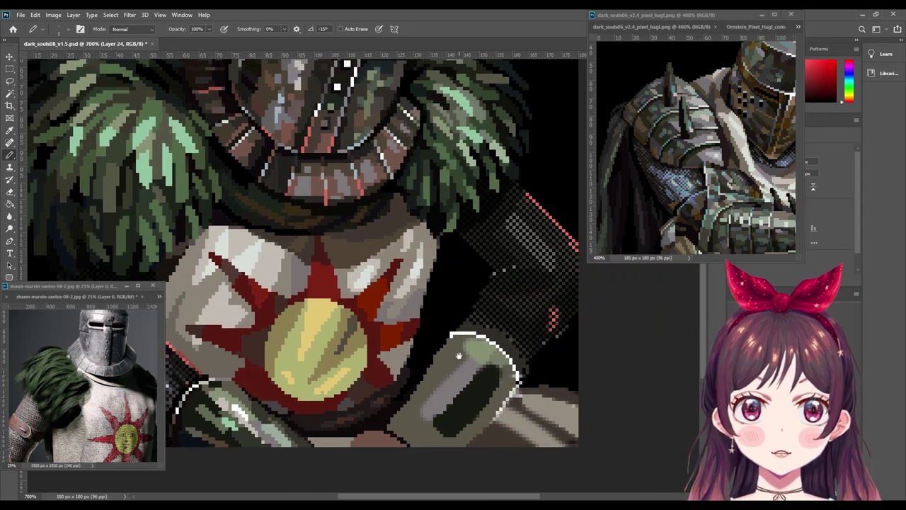
{"action": "scroll", "coordinate": [425, 342], "scroll_direction": "right", "scroll_amount": 3}
{"action": "scroll", "coordinate": [405, 340], "scroll_direction": "up", "scroll_amount": 1}
{"action": "scroll", "coordinate": [401, 332], "scroll_direction": "up", "scroll_amount": 1}
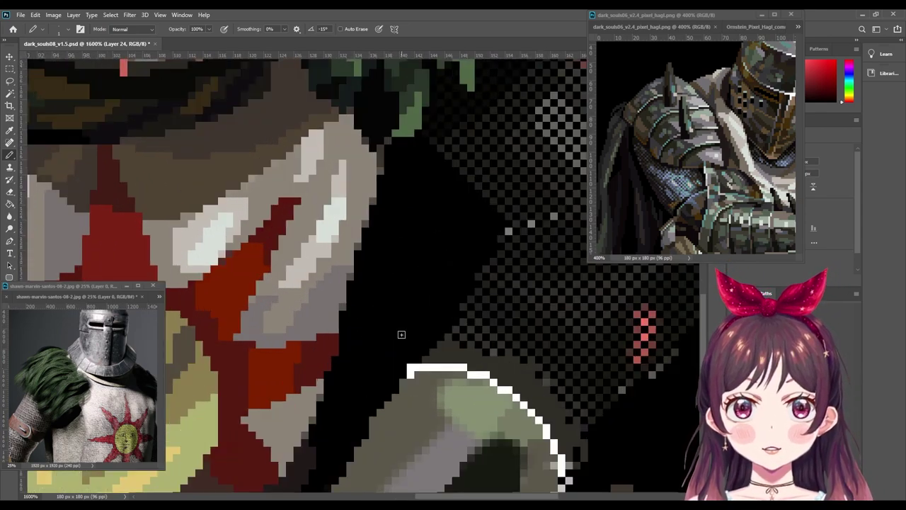
{"action": "scroll", "coordinate": [359, 284], "scroll_direction": "up", "scroll_amount": 1}
{"action": "left_click", "coordinate": [306, 285]}
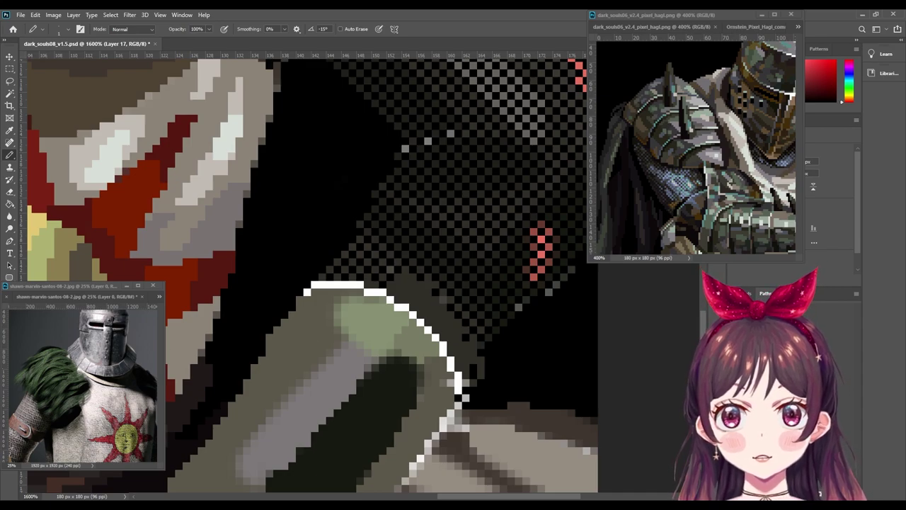
Step: Add a layer mask to Layer 17 and bring the white rim outline to mid-view
{"action": "key", "text": "ctrl+m"}
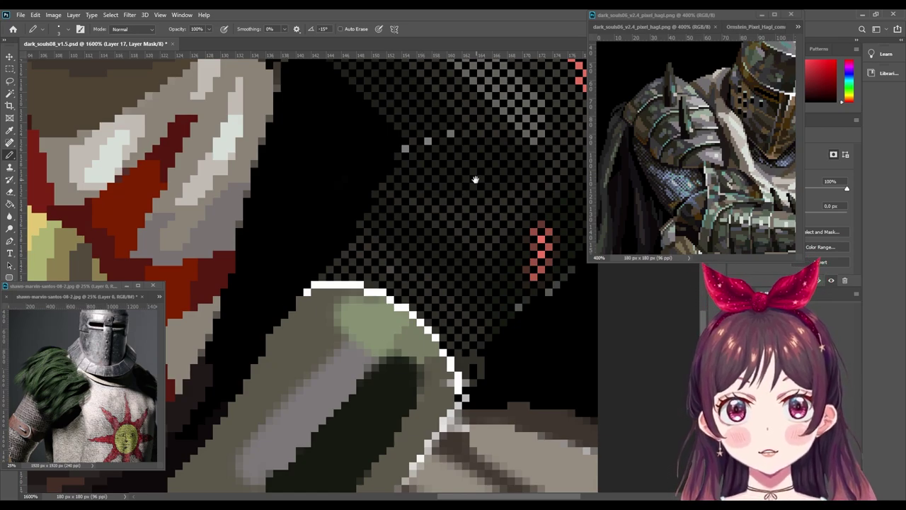
{"action": "left_click_drag", "start_coordinate": [463, 177], "coordinate": [416, 255]}
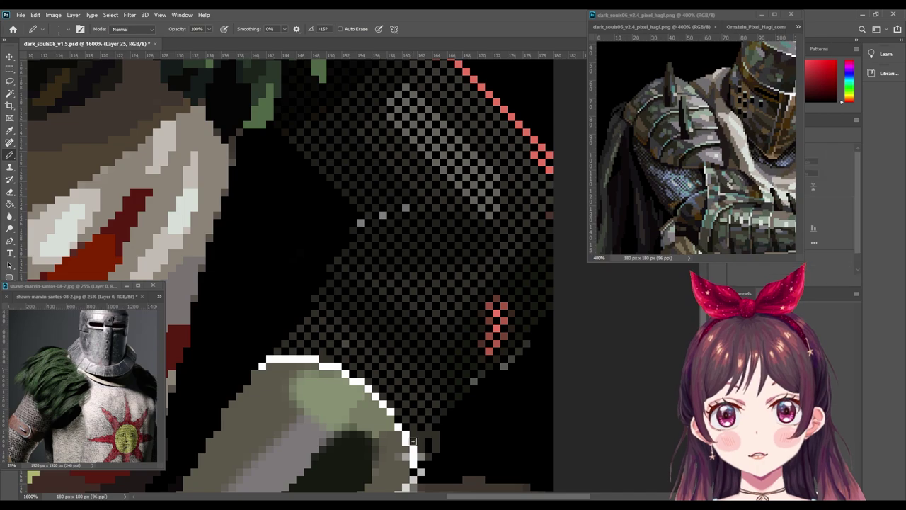
{"action": "left_click_drag", "start_coordinate": [281, 362], "coordinate": [363, 249]}
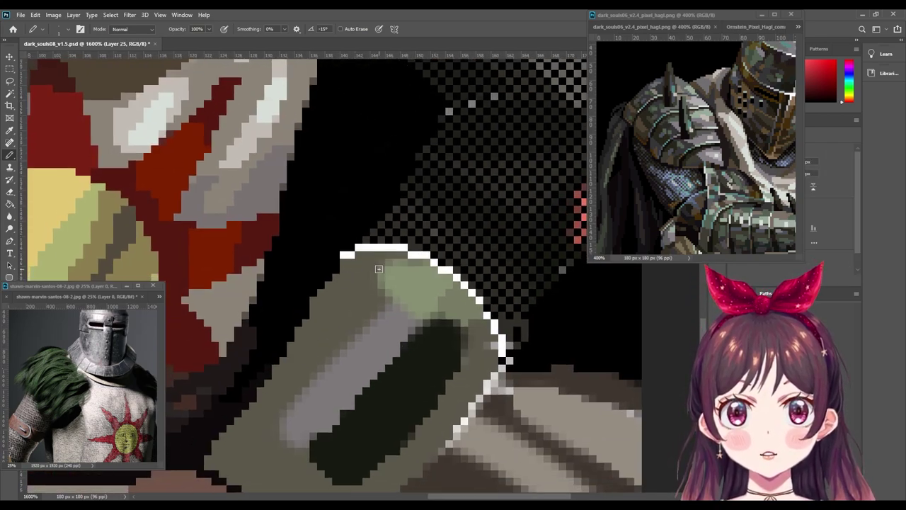
Step: Sample gold, black background and the rim piece's olive colours from the canvas
{"action": "left_click", "coordinate": [334, 274], "text": "alt"}
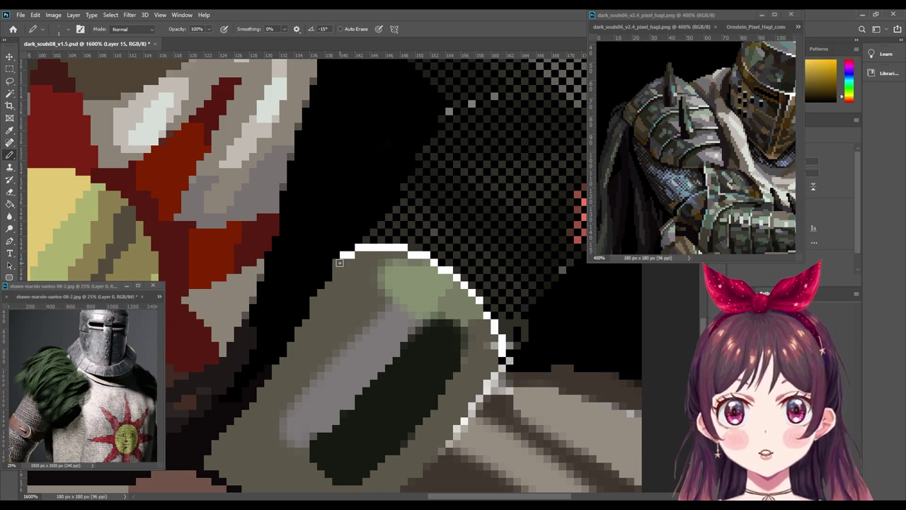
{"action": "left_click", "coordinate": [312, 292], "text": "alt"}
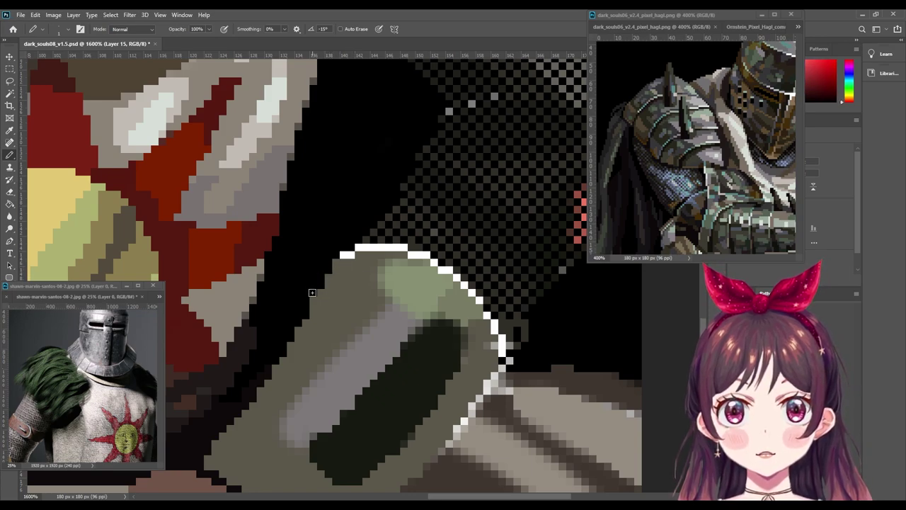
{"action": "left_click", "coordinate": [325, 295], "text": "alt"}
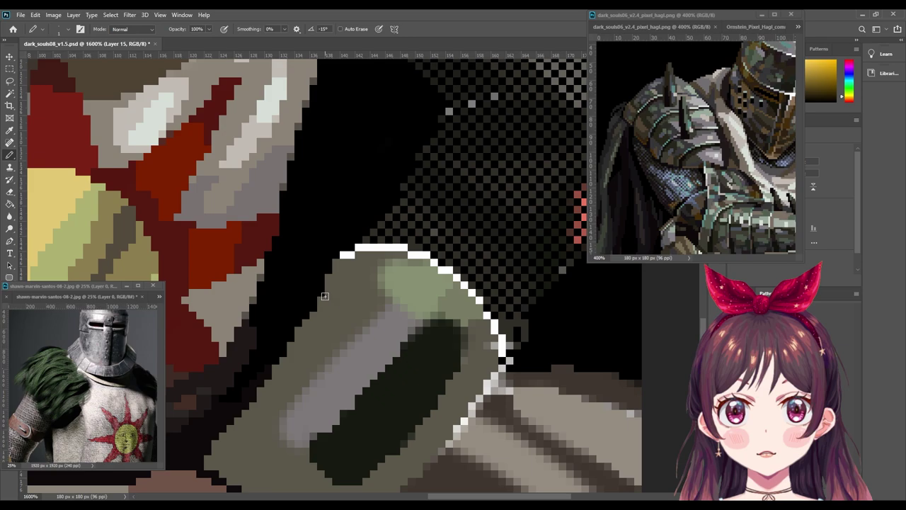
{"action": "scroll", "coordinate": [345, 357], "scroll_direction": "down", "scroll_amount": 2}
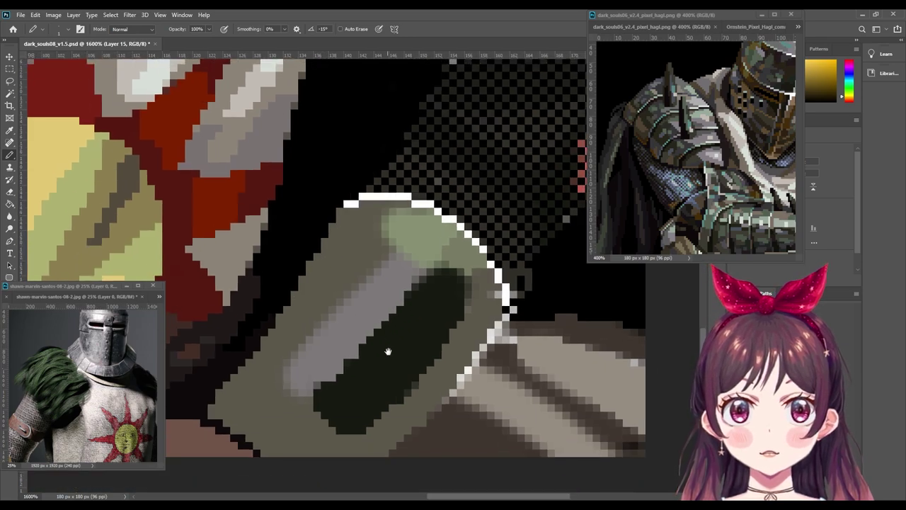
{"action": "left_click", "coordinate": [384, 323], "text": "alt"}
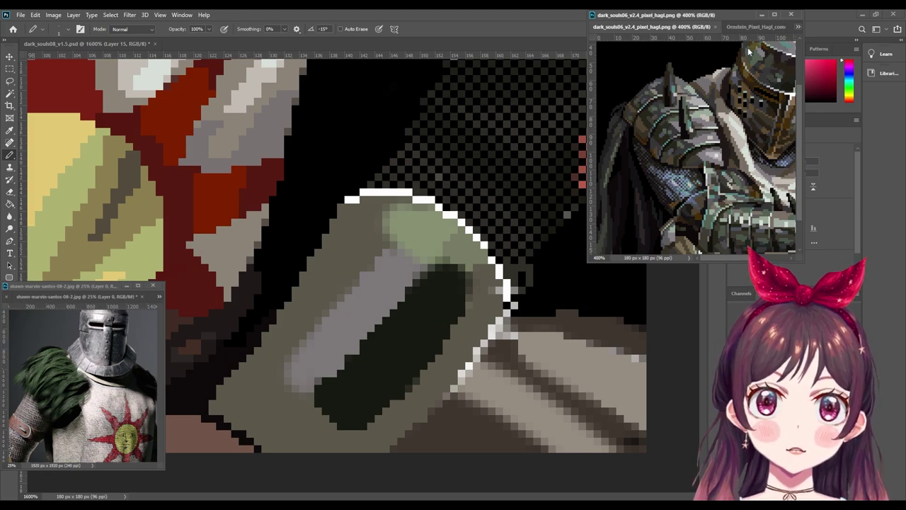
Step: Show the dark_souls07_v2.5 reference, view its knight's hands, then return to the Solaire canvas
{"action": "key", "text": "ctrl+Tab"}
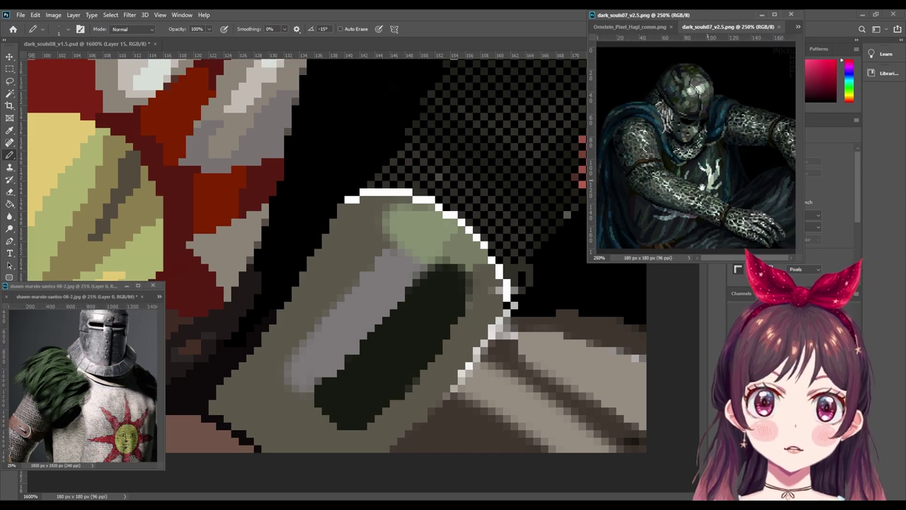
{"action": "scroll", "coordinate": [704, 186], "scroll_direction": "up", "scroll_amount": 1}
{"action": "scroll", "coordinate": [704, 185], "scroll_direction": "up", "scroll_amount": 1}
{"action": "scroll", "coordinate": [709, 185], "scroll_direction": "up", "scroll_amount": 1}
{"action": "scroll", "coordinate": [712, 185], "scroll_direction": "up", "scroll_amount": 1}
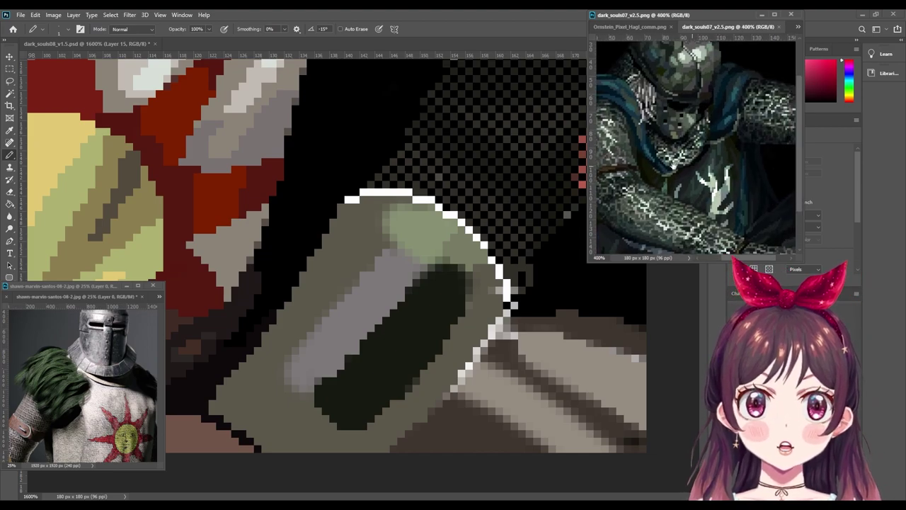
{"action": "left_click_drag", "start_coordinate": [785, 219], "coordinate": [736, 166]}
{"action": "scroll", "coordinate": [736, 170], "scroll_direction": "down", "scroll_amount": 1}
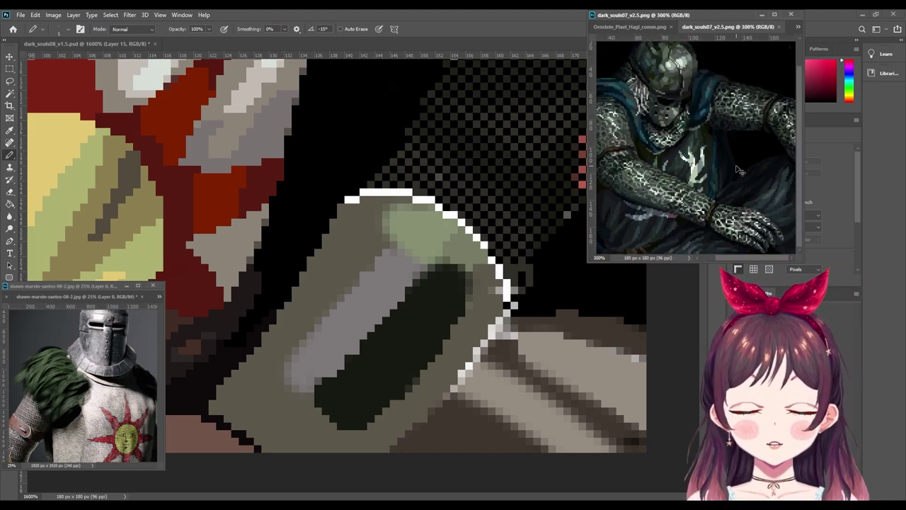
{"action": "scroll", "coordinate": [736, 170], "scroll_direction": "down", "scroll_amount": 1}
{"action": "scroll", "coordinate": [736, 170], "scroll_direction": "up", "scroll_amount": 1}
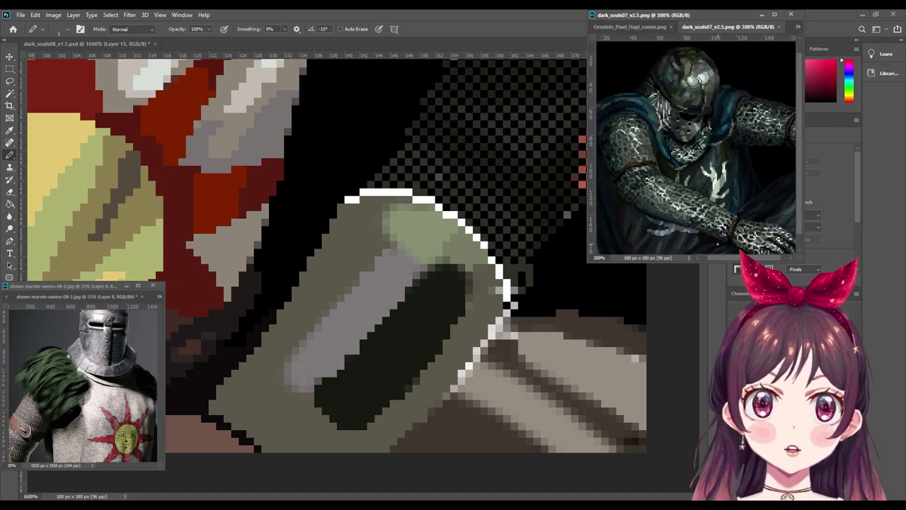
{"action": "left_click", "coordinate": [373, 253]}
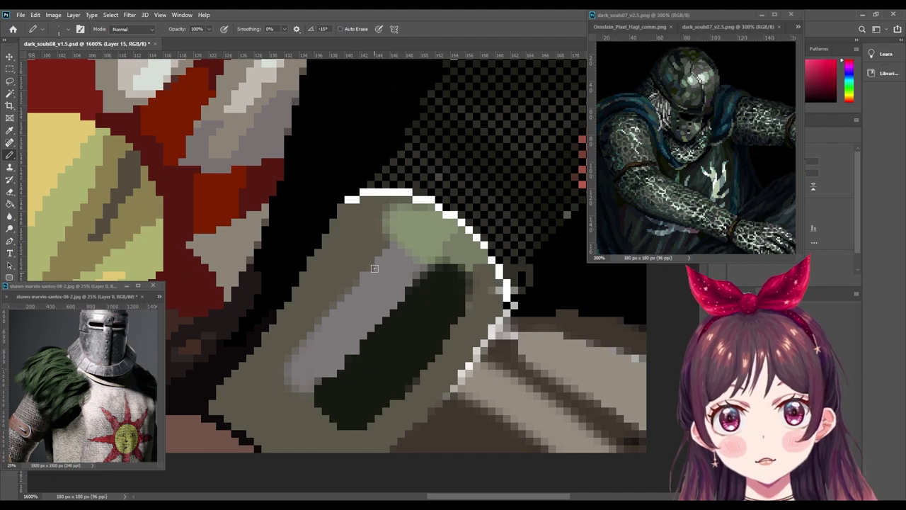
Step: Sample yellow-olive, green and orange-brown colours from the armour piece
{"action": "left_click", "coordinate": [347, 286], "text": "alt"}
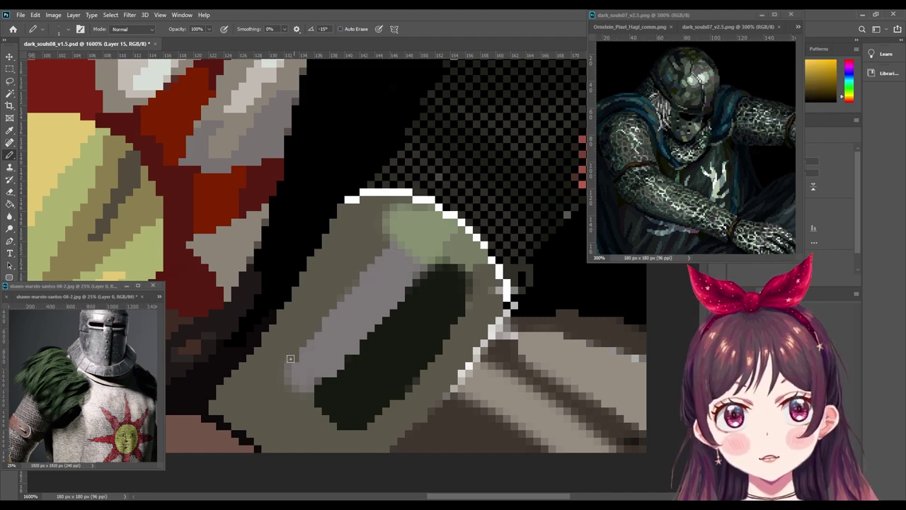
{"action": "left_click_drag", "start_coordinate": [311, 364], "coordinate": [356, 331]}
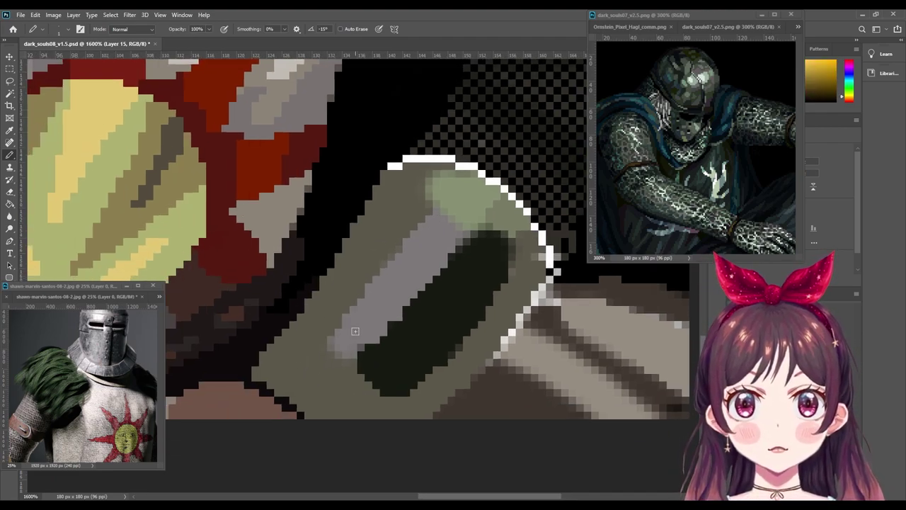
{"action": "left_click", "coordinate": [402, 322], "text": "alt"}
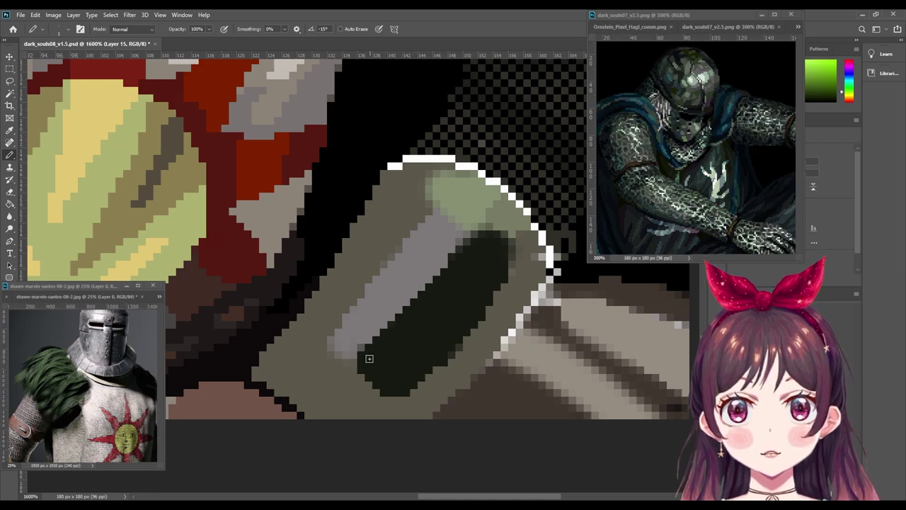
{"action": "key", "text": "x"}
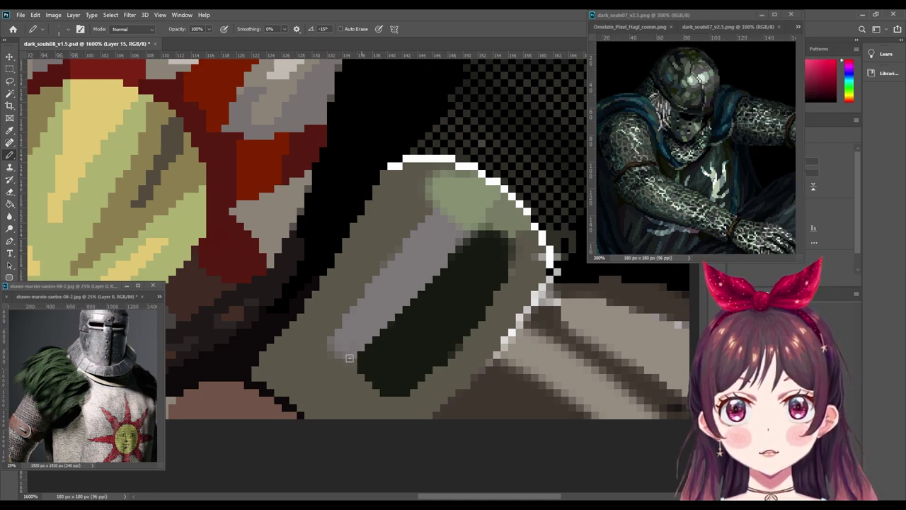
{"action": "left_click", "coordinate": [334, 344], "text": "alt"}
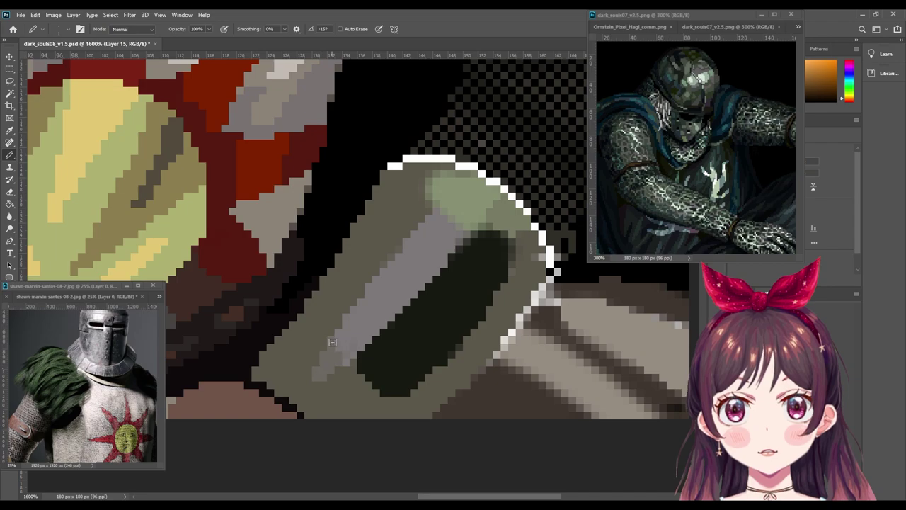
{"action": "key", "text": "space"}
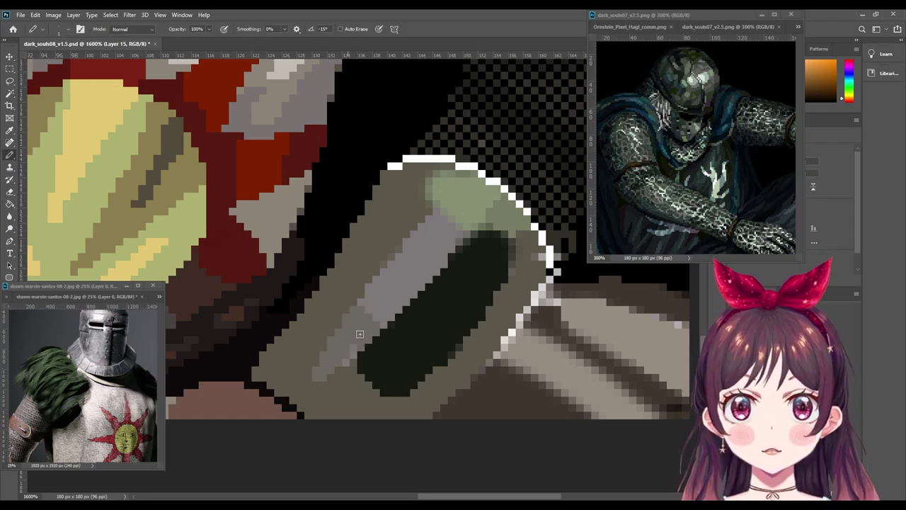
Step: Lighten the dark slot's upper-right edge, then paint lighter grey over the stripe on a new layer
{"action": "left_click", "coordinate": [495, 244], "text": "alt"}
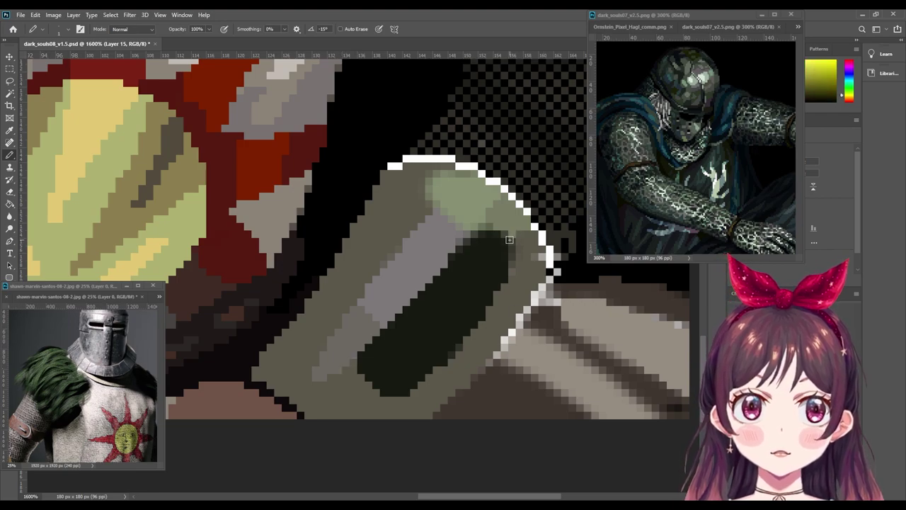
{"action": "left_click_drag", "start_coordinate": [504, 248], "coordinate": [476, 300]}
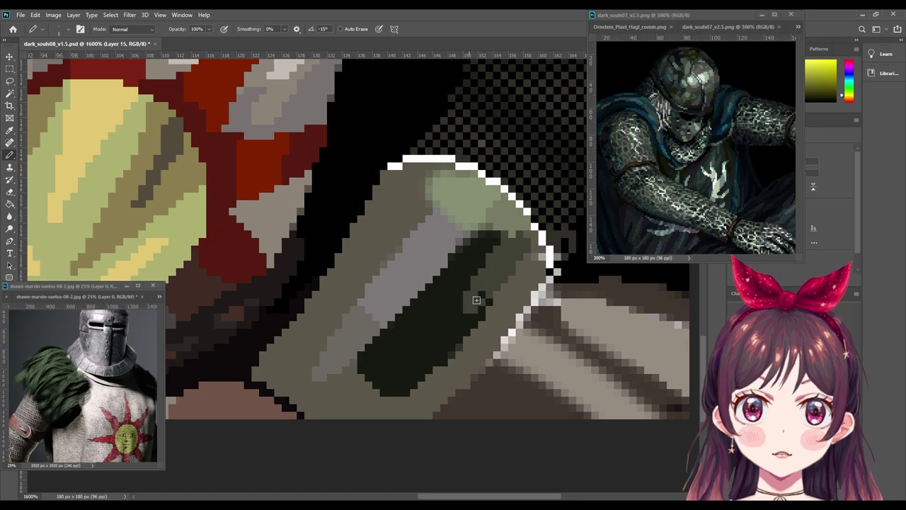
{"action": "left_click", "coordinate": [466, 239], "text": "alt"}
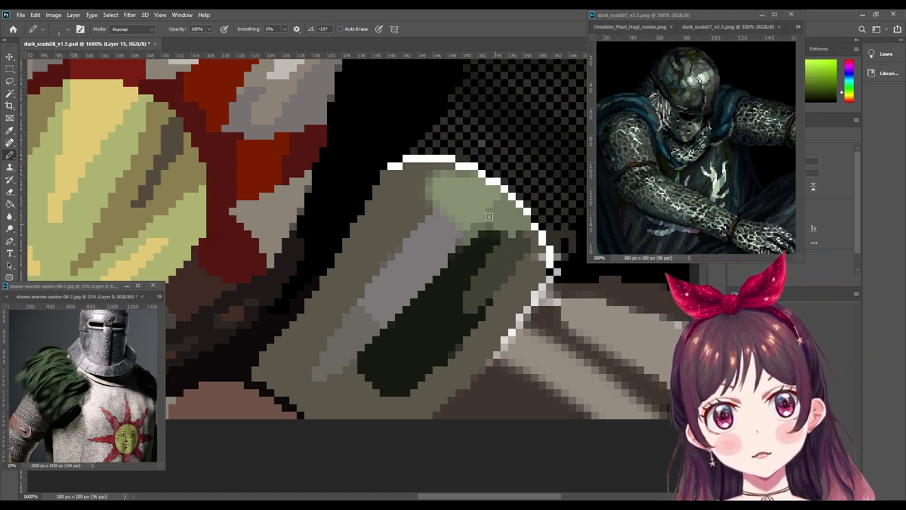
{"action": "left_click", "coordinate": [817, 495]}
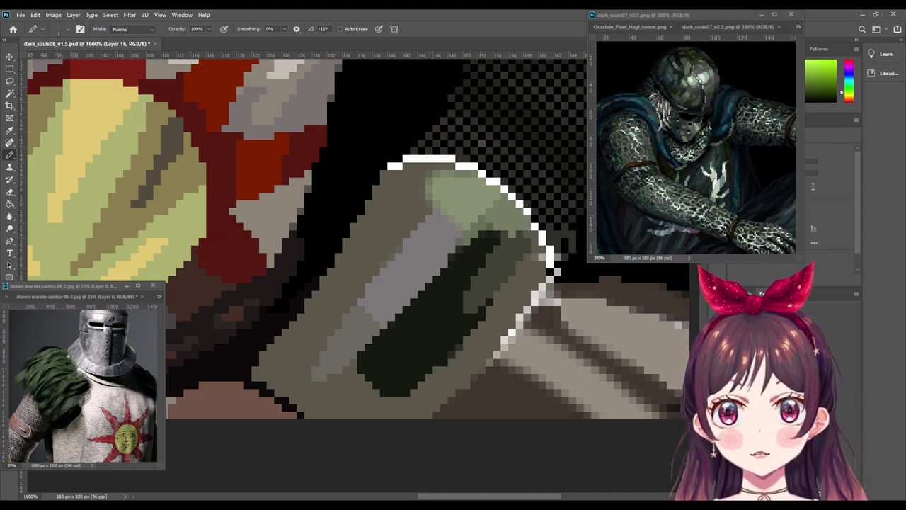
{"action": "mouse_move", "coordinate": [480, 303]}
{"action": "left_mouse_down"}
{"action": "mouse_move", "coordinate": [534, 256]}
{"action": "mouse_move", "coordinate": [536, 220]}
{"action": "left_mouse_up"}
Step: Draw a light-green line along the armour edge and darken its lower white outline
{"action": "key", "text": "x"}
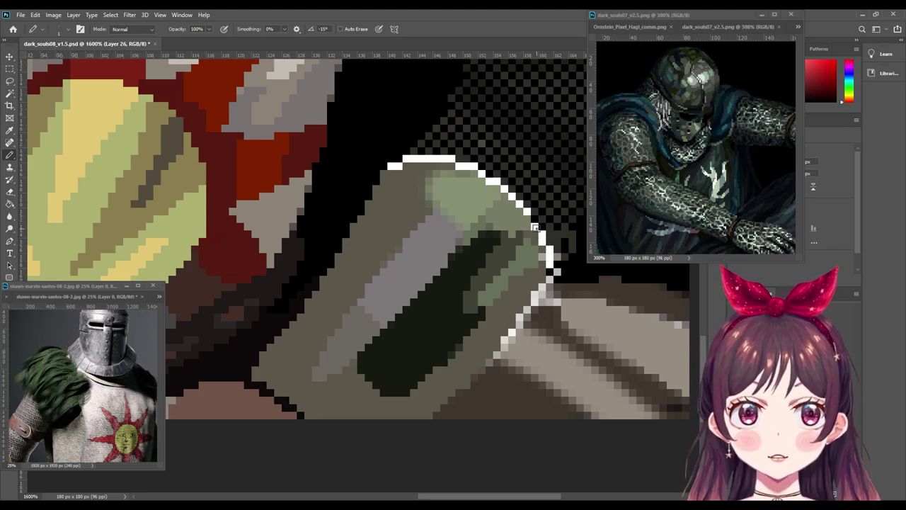
{"action": "left_click", "coordinate": [542, 262], "text": "alt"}
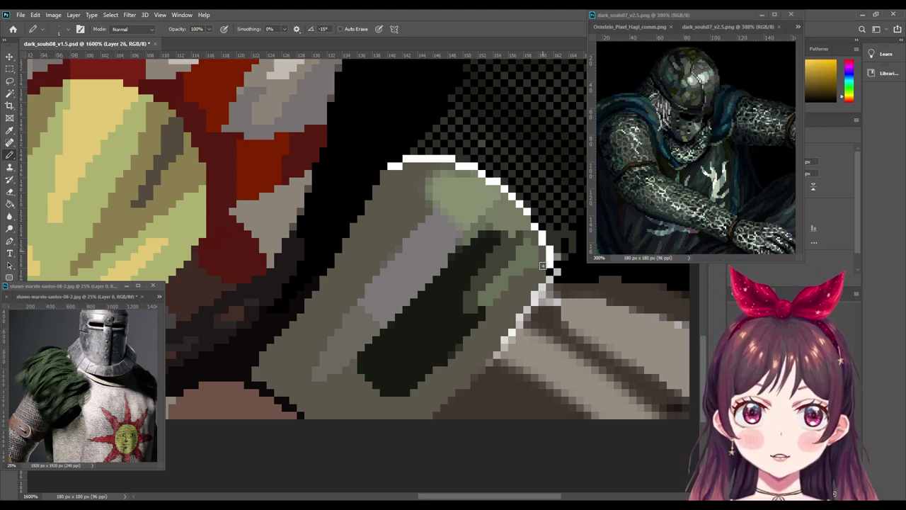
{"action": "key", "text": "x"}
{"action": "key", "text": "x"}
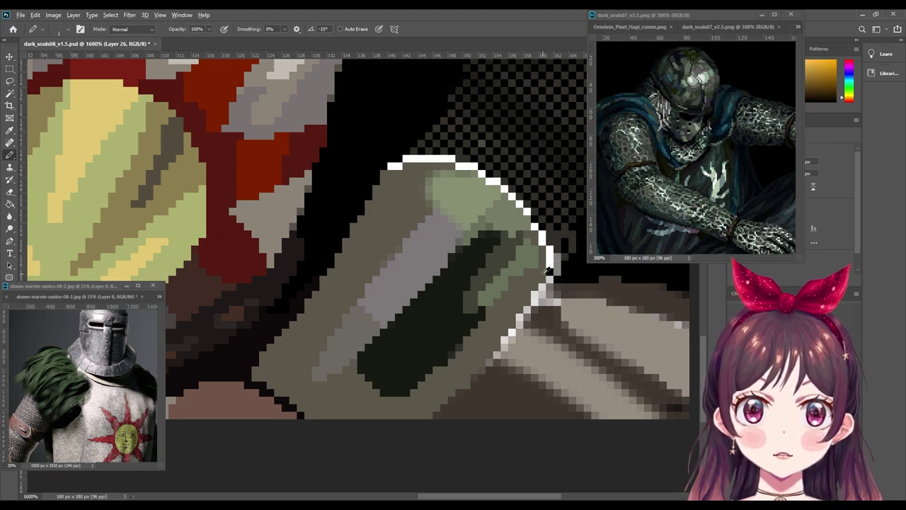
{"action": "left_click_drag", "start_coordinate": [517, 314], "coordinate": [492, 351]}
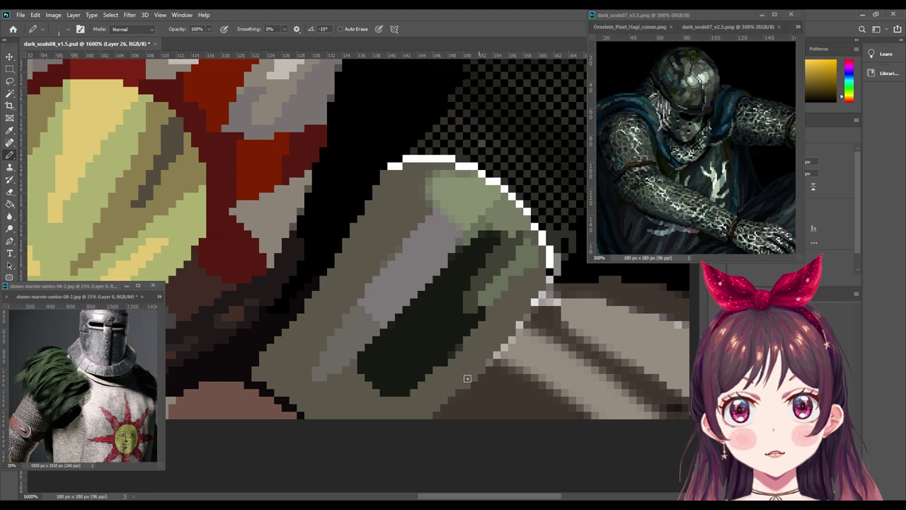
{"action": "left_click", "coordinate": [491, 389], "text": "alt"}
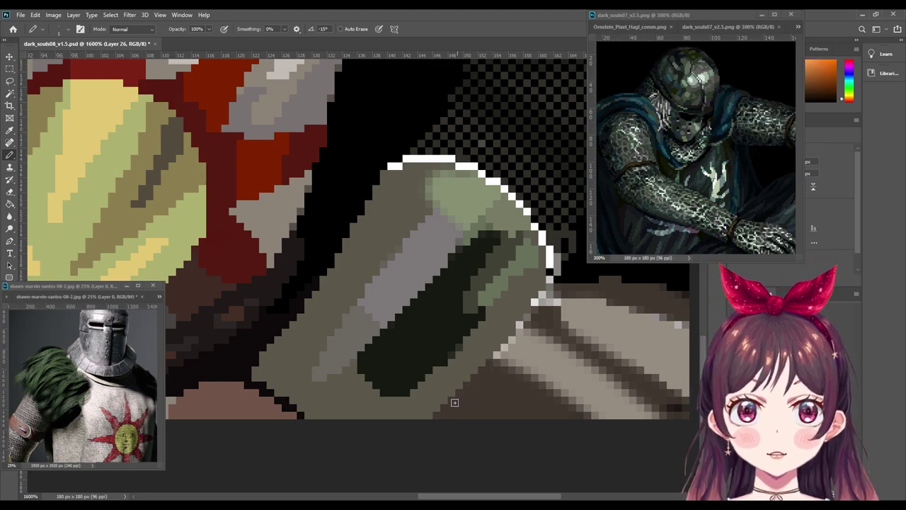
Step: Bring the sun emblem and shield into view, then sample a dark red and a fur-collar green
{"action": "scroll", "coordinate": [560, 428], "scroll_direction": "down", "scroll_amount": 2}
{"action": "scroll", "coordinate": [561, 430], "scroll_direction": "down", "scroll_amount": 2}
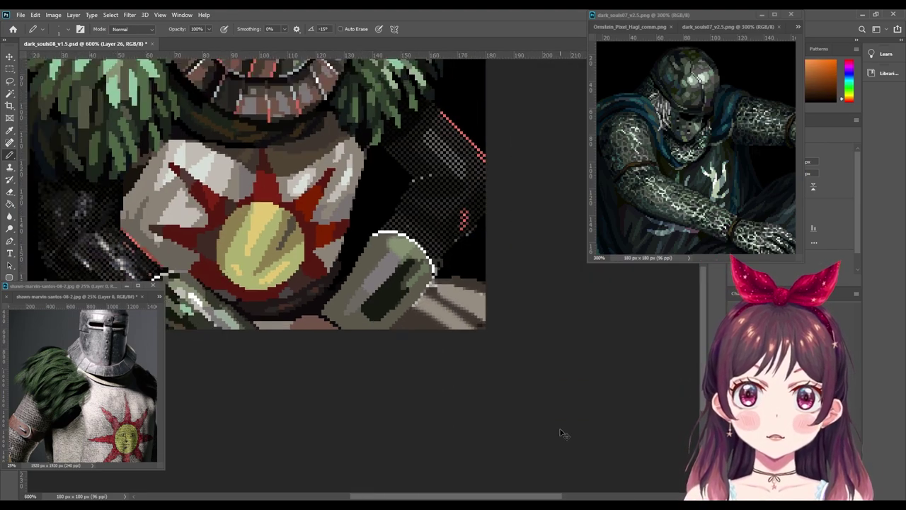
{"action": "scroll", "coordinate": [562, 432], "scroll_direction": "down", "scroll_amount": 2}
{"action": "scroll", "coordinate": [560, 433], "scroll_direction": "down", "scroll_amount": 2}
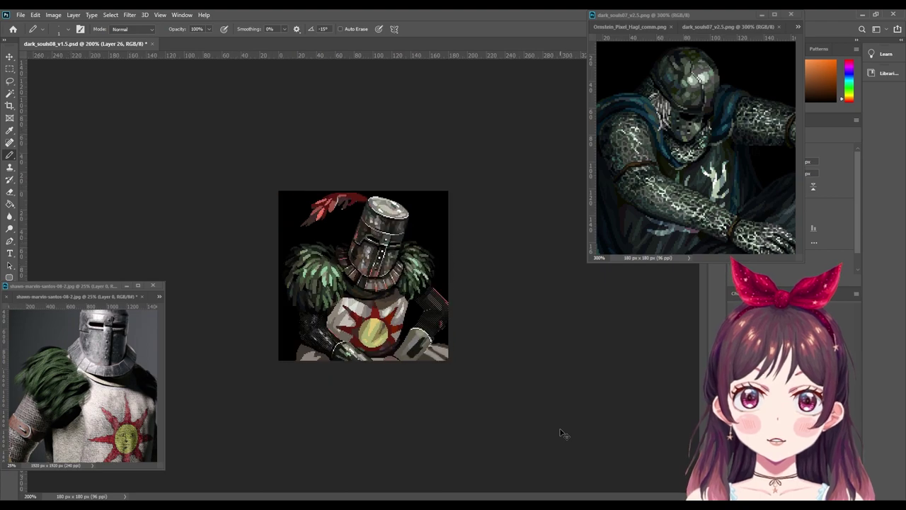
{"action": "scroll", "coordinate": [560, 433], "scroll_direction": "up", "scroll_amount": 1}
{"action": "scroll", "coordinate": [560, 433], "scroll_direction": "up", "scroll_amount": 1}
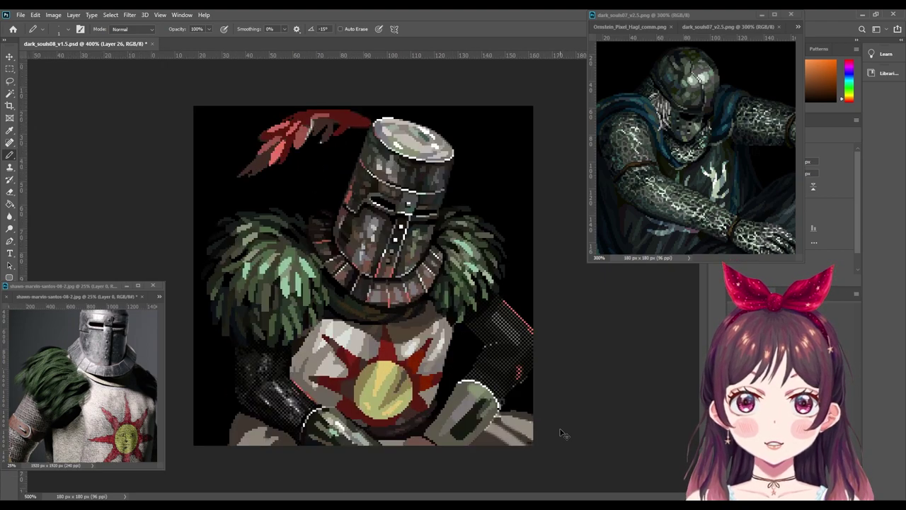
{"action": "scroll", "coordinate": [561, 431], "scroll_direction": "up", "scroll_amount": 2}
{"action": "left_click_drag", "start_coordinate": [561, 431], "coordinate": [453, 343]}
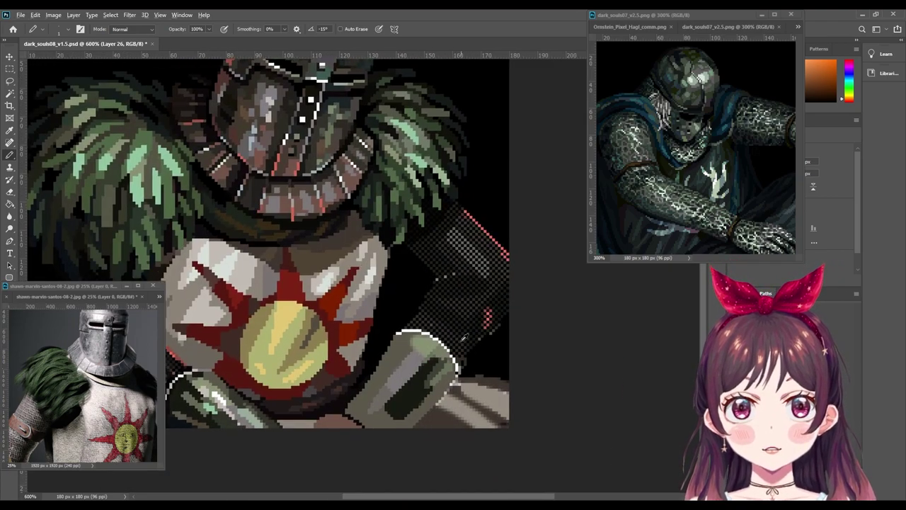
{"action": "left_click", "coordinate": [466, 358], "text": "alt"}
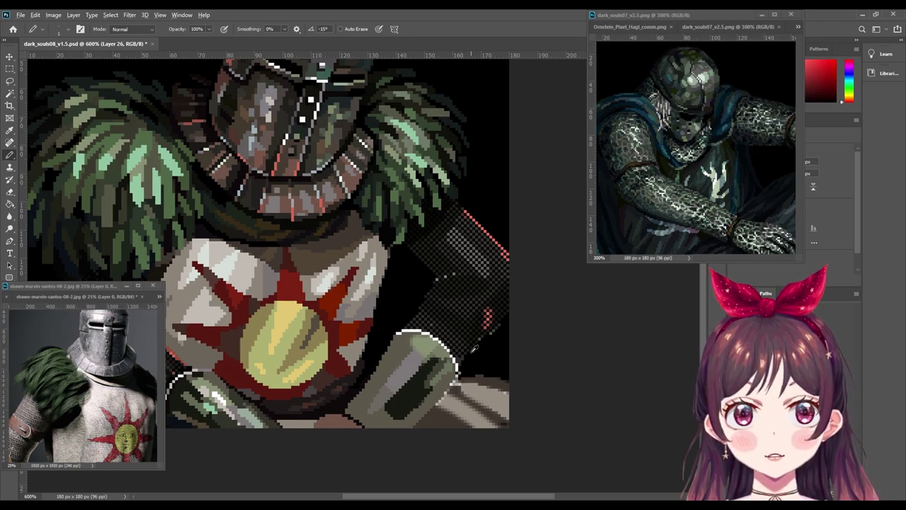
{"action": "left_click", "coordinate": [486, 340], "text": "alt"}
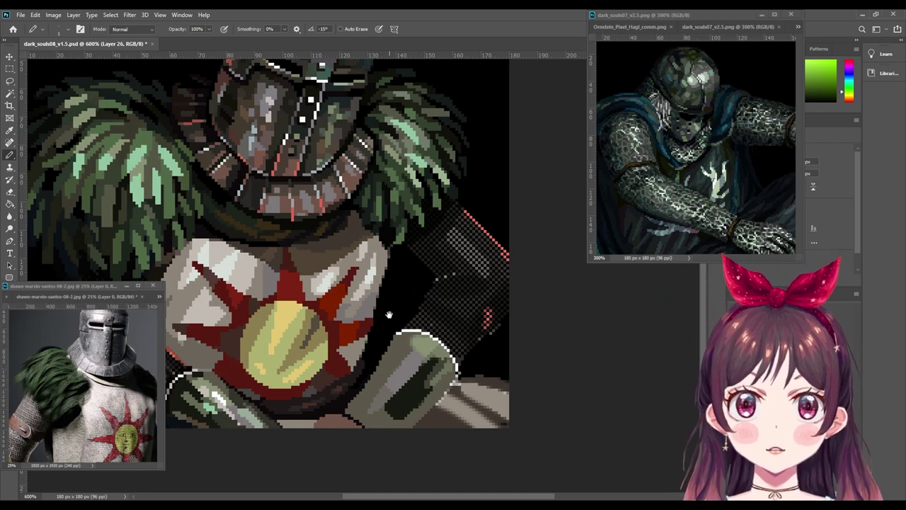
Step: Sample red, orange-brown and yellow-green from the artwork, ending with red as the colour
{"action": "left_click_drag", "start_coordinate": [384, 314], "coordinate": [414, 264]}
{"action": "left_click", "coordinate": [229, 318], "text": "alt"}
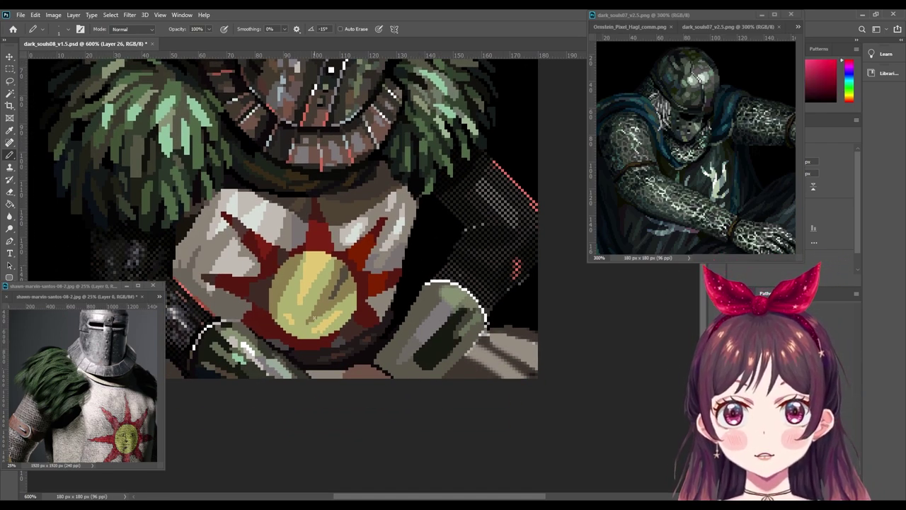
{"action": "key", "text": "g"}
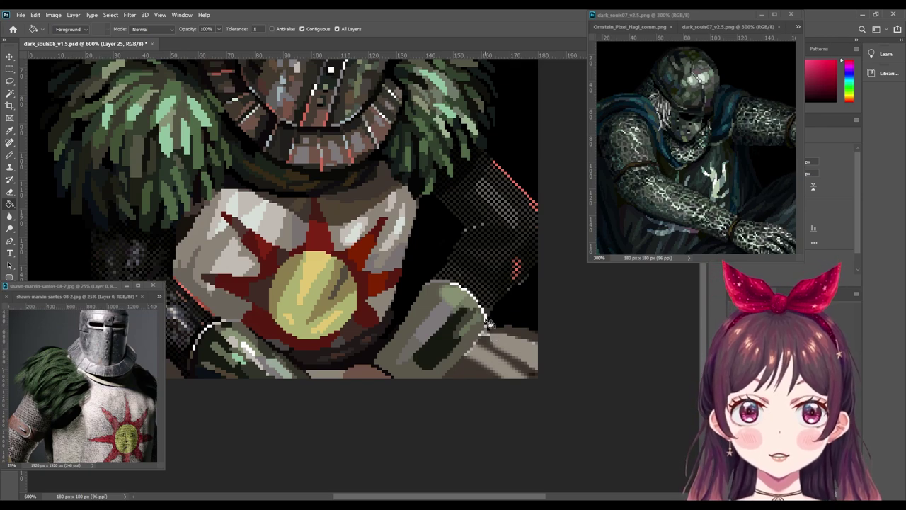
{"action": "key", "text": "b"}
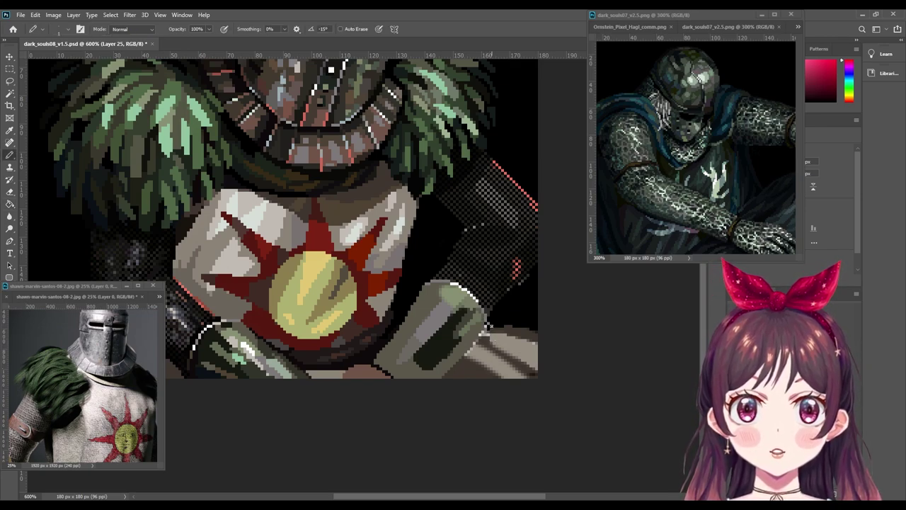
{"action": "left_click", "coordinate": [488, 328], "text": "alt"}
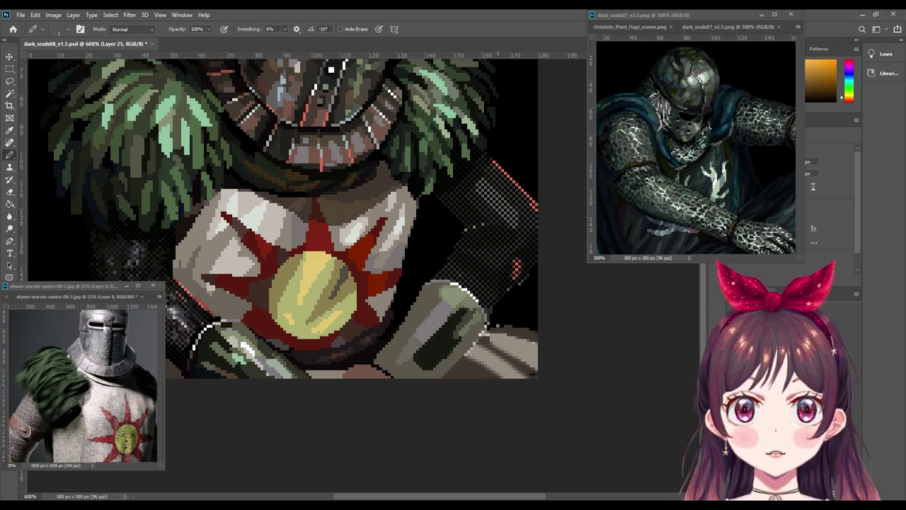
{"action": "key", "text": "x"}
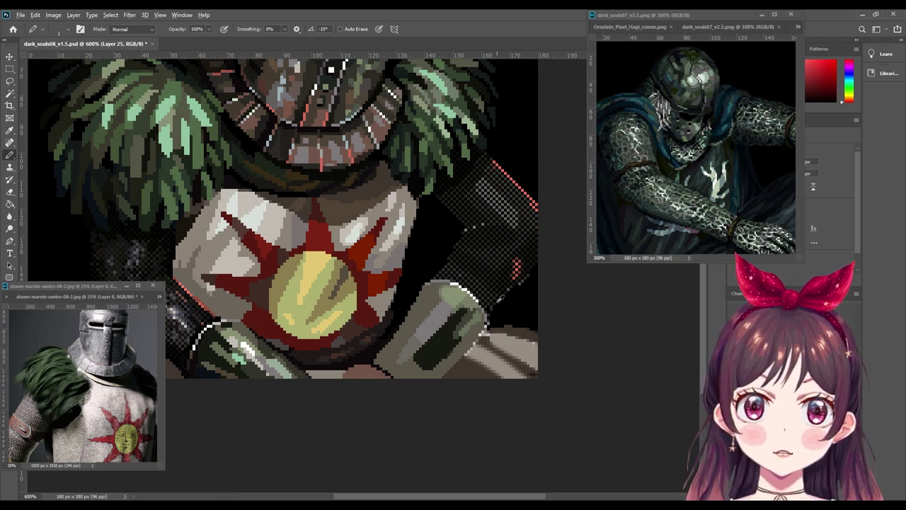
{"action": "left_click", "coordinate": [495, 303], "text": "alt"}
{"action": "key", "text": "x"}
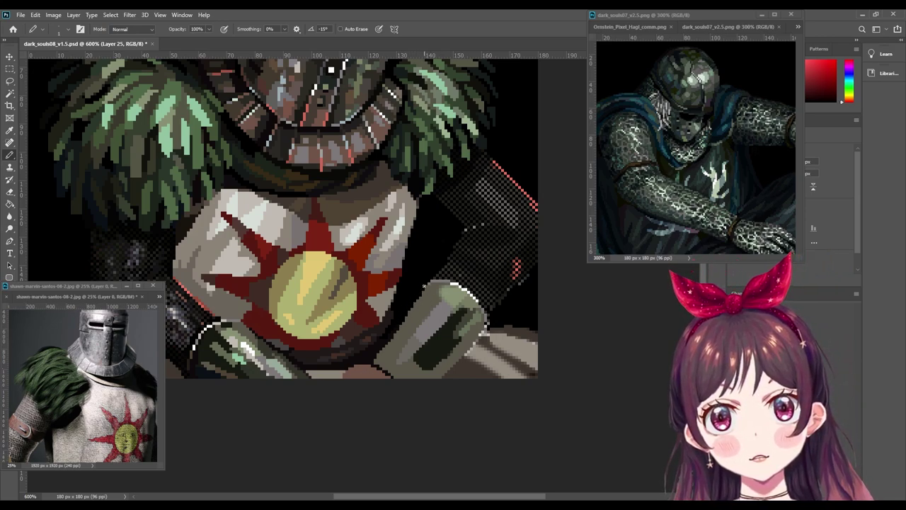
Step: Over the lower-right bottle, sample orange-brown, olive-yellow and lime greens
{"action": "left_click_drag", "start_coordinate": [374, 351], "coordinate": [393, 331]}
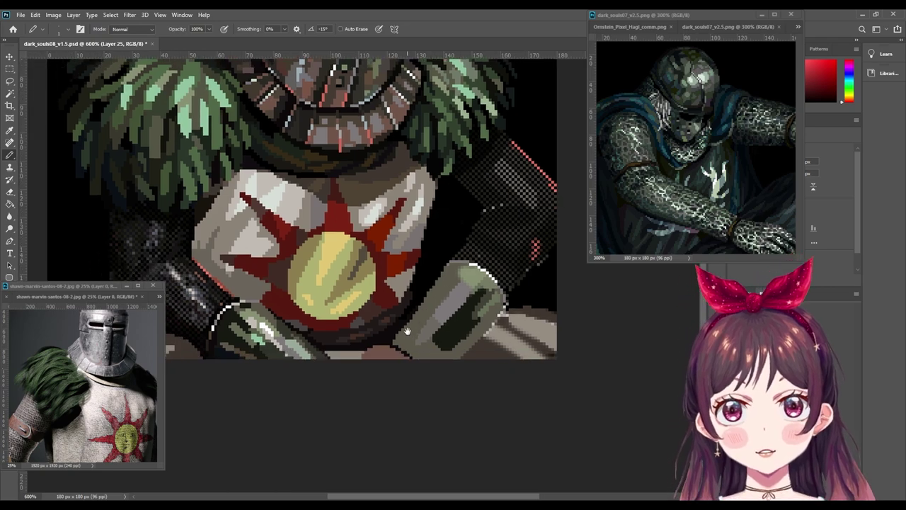
{"action": "left_click", "coordinate": [268, 330], "text": "alt"}
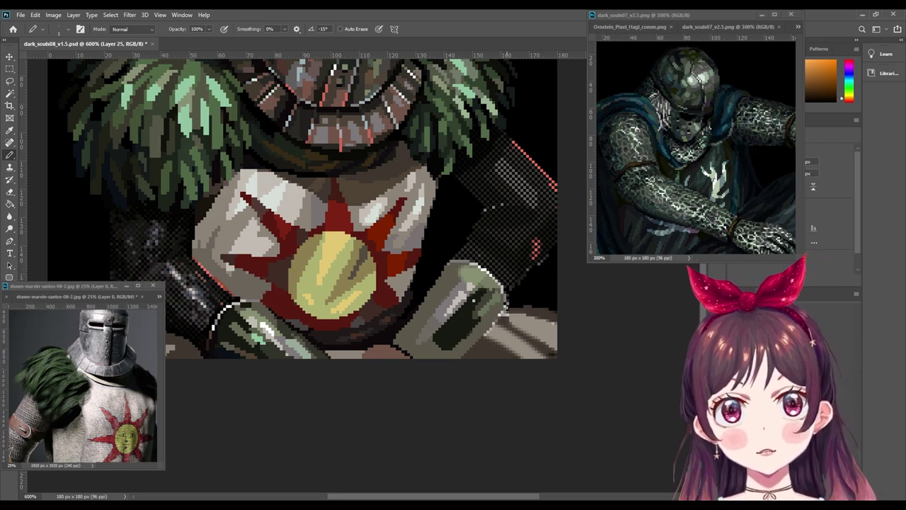
{"action": "left_click", "coordinate": [501, 301], "text": "alt"}
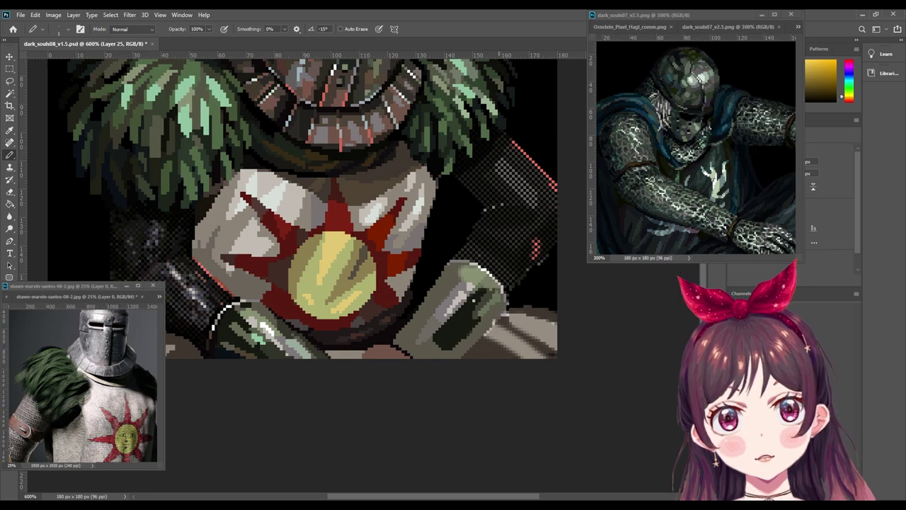
{"action": "left_click", "coordinate": [481, 307], "text": "alt"}
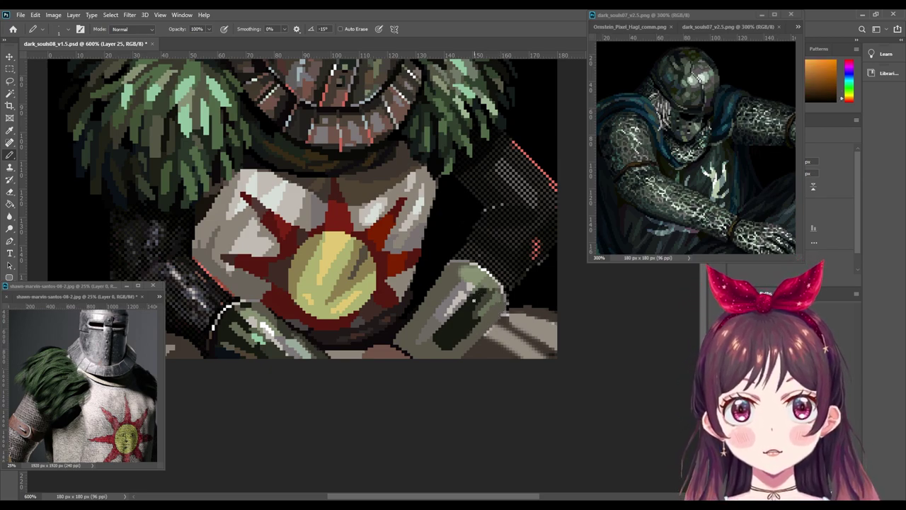
{"action": "left_click", "coordinate": [487, 298], "text": "alt"}
{"action": "left_click", "coordinate": [492, 282], "text": "alt"}
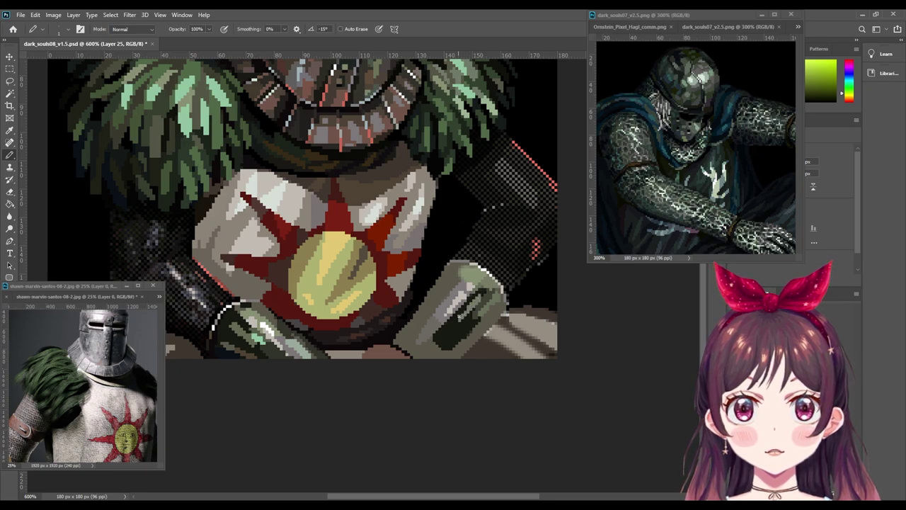
Step: Sample an orange-brown and the bottle's green, then set an orange drawing colour
{"action": "scroll", "coordinate": [492, 367], "scroll_direction": "down", "scroll_amount": 1}
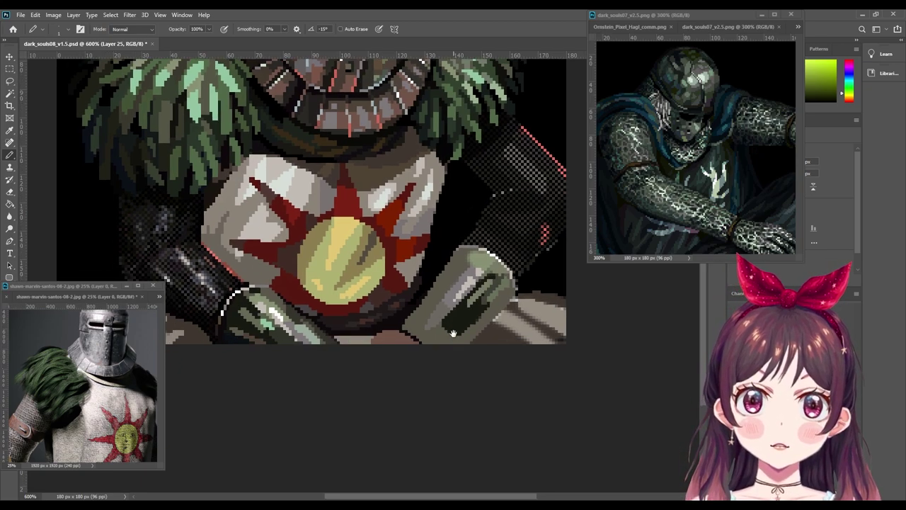
{"action": "left_click", "coordinate": [368, 337], "text": "alt"}
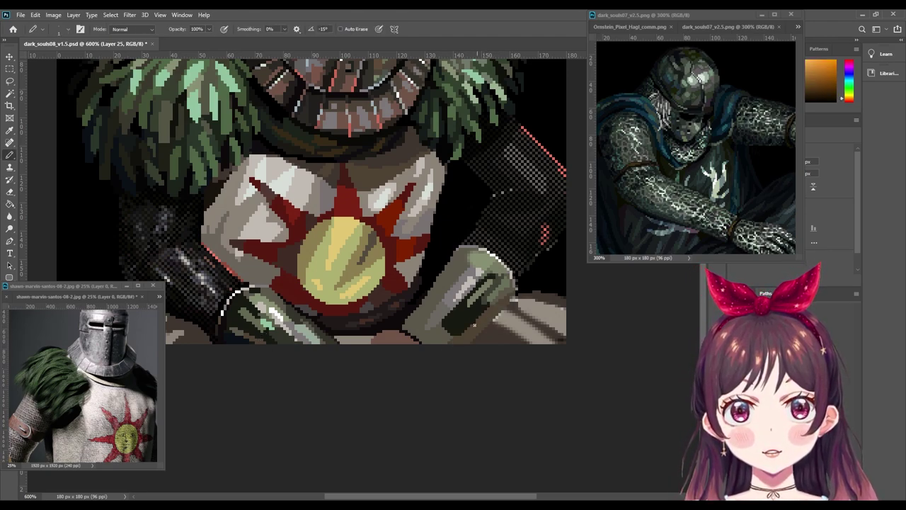
{"action": "left_click", "coordinate": [453, 321], "text": "alt"}
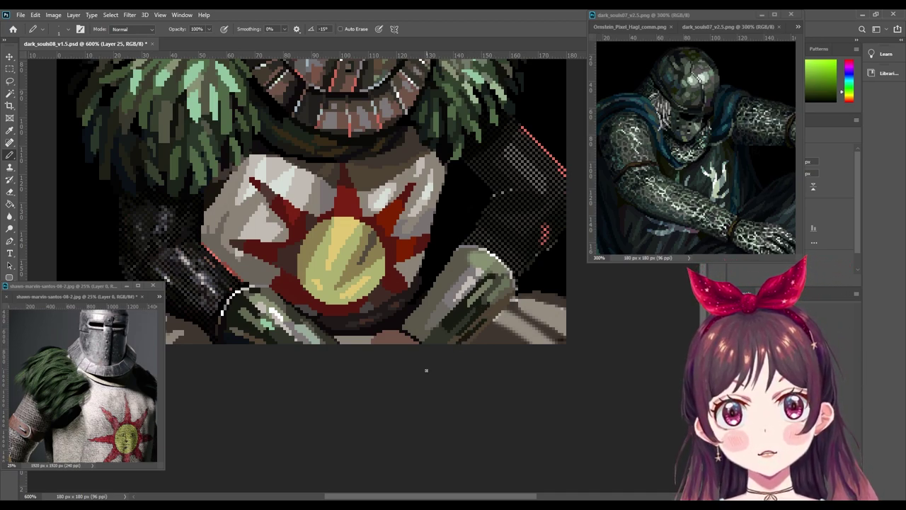
{"action": "key", "text": "x"}
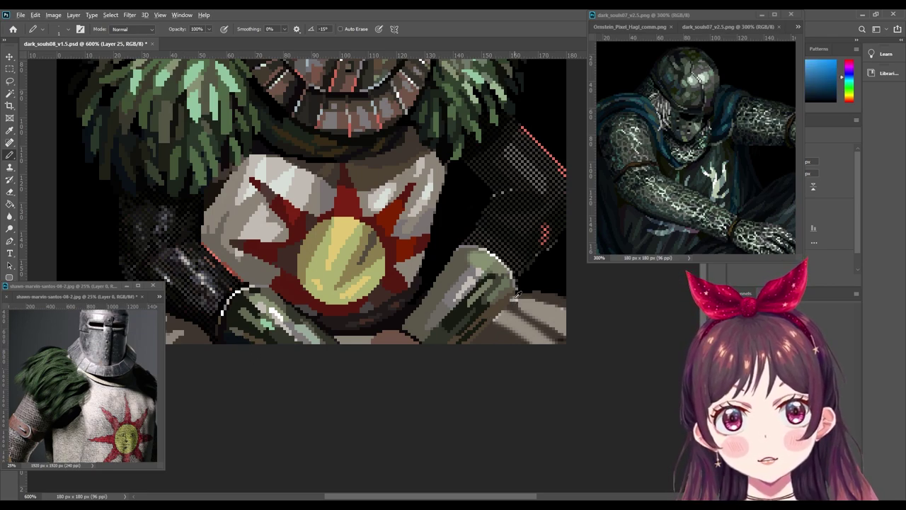
{"action": "left_click", "coordinate": [106, 417], "text": "alt"}
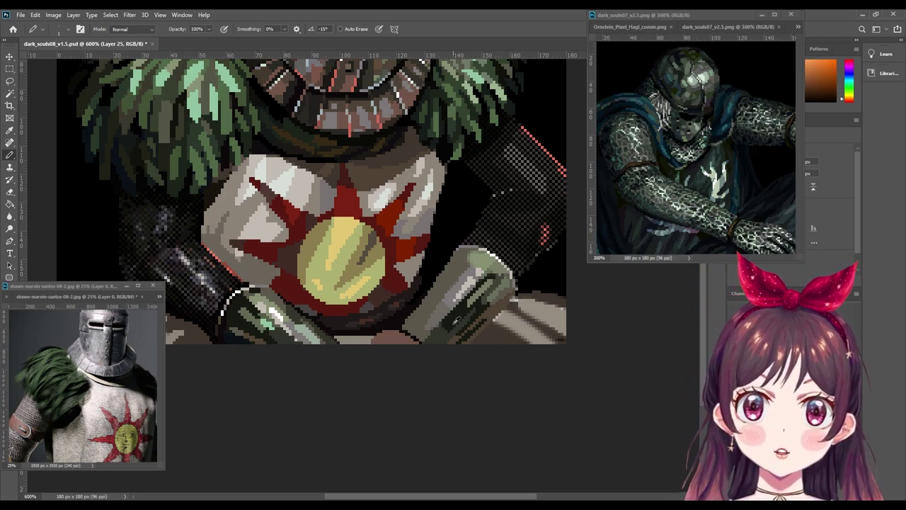
Step: Show the sun-shield reference photo, pan it to the shield, and return to the pixel art
{"action": "left_click", "coordinate": [142, 296]}
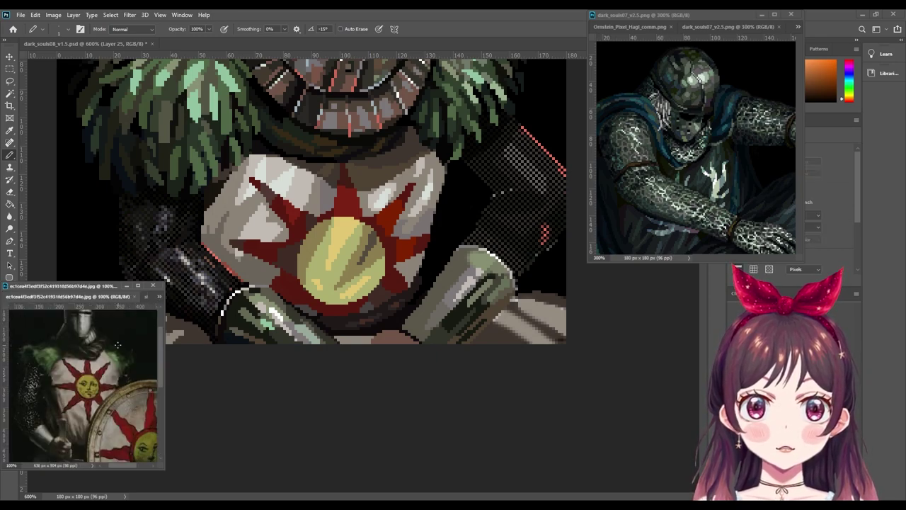
{"action": "mouse_move", "coordinate": [95, 461]}
{"action": "left_mouse_down"}
{"action": "mouse_move", "coordinate": [107, 405]}
{"action": "mouse_move", "coordinate": [86, 398]}
{"action": "left_mouse_up"}
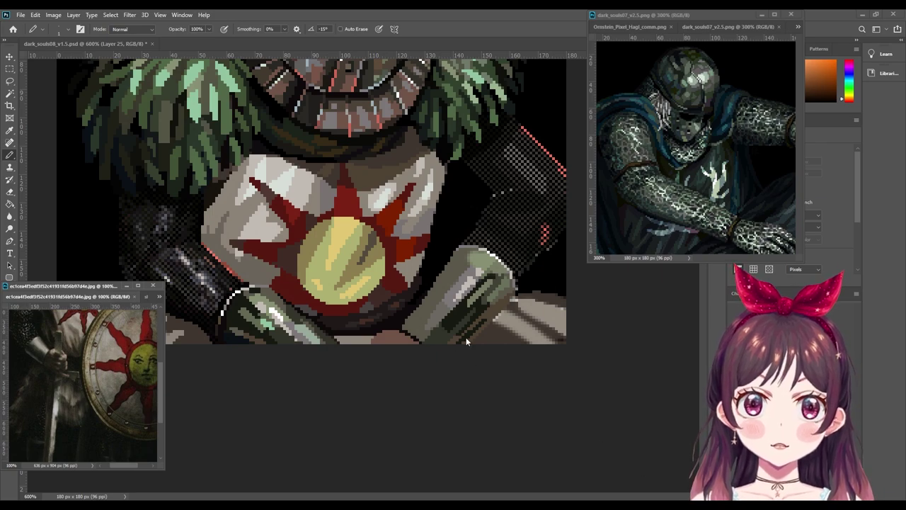
{"action": "left_click", "coordinate": [554, 340]}
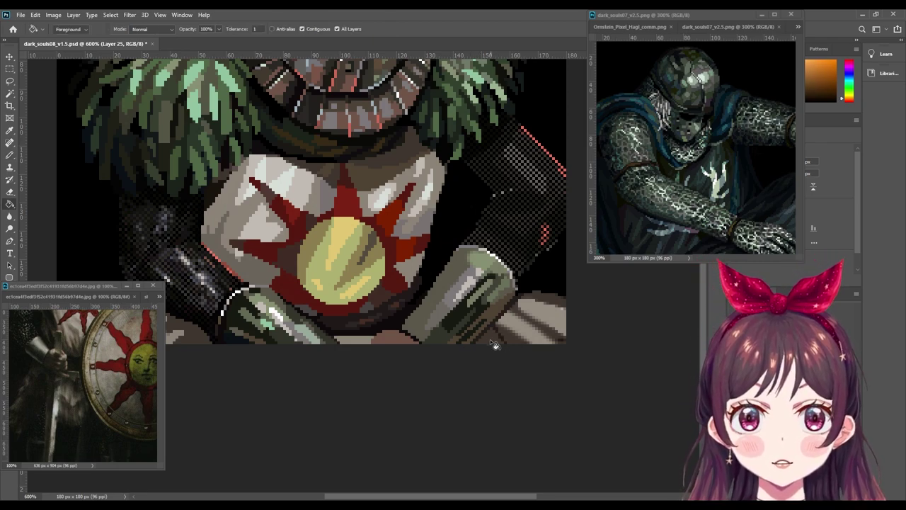
Step: Frame the chest and bottle in the pixel art and sample the sun emblem's yellow
{"action": "scroll", "coordinate": [574, 371], "scroll_direction": "down", "scroll_amount": 2}
{"action": "scroll", "coordinate": [573, 371], "scroll_direction": "down", "scroll_amount": 1}
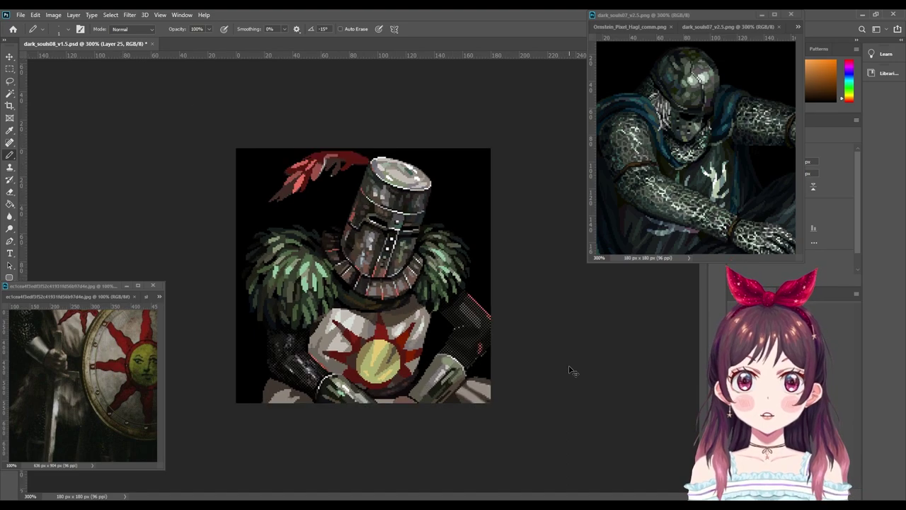
{"action": "scroll", "coordinate": [573, 371], "scroll_direction": "down", "scroll_amount": 1}
{"action": "scroll", "coordinate": [573, 371], "scroll_direction": "down", "scroll_amount": 1}
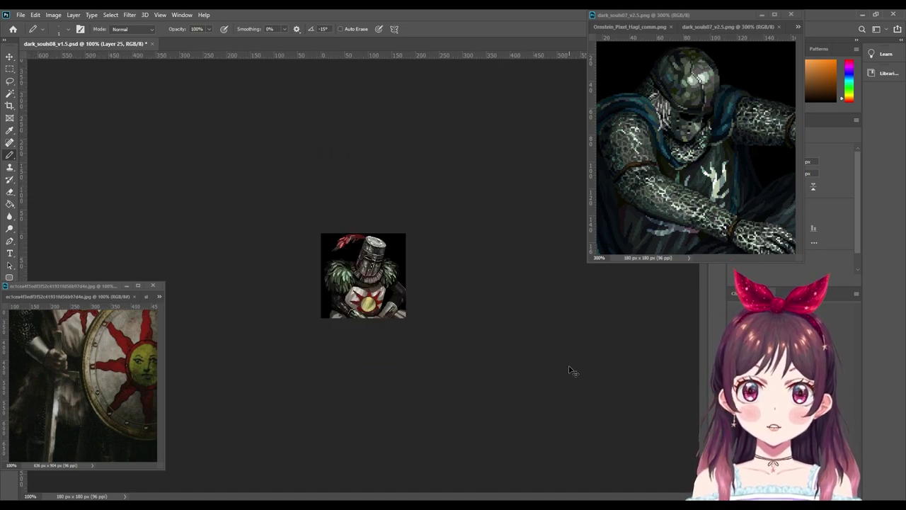
{"action": "scroll", "coordinate": [574, 371], "scroll_direction": "up", "scroll_amount": 1}
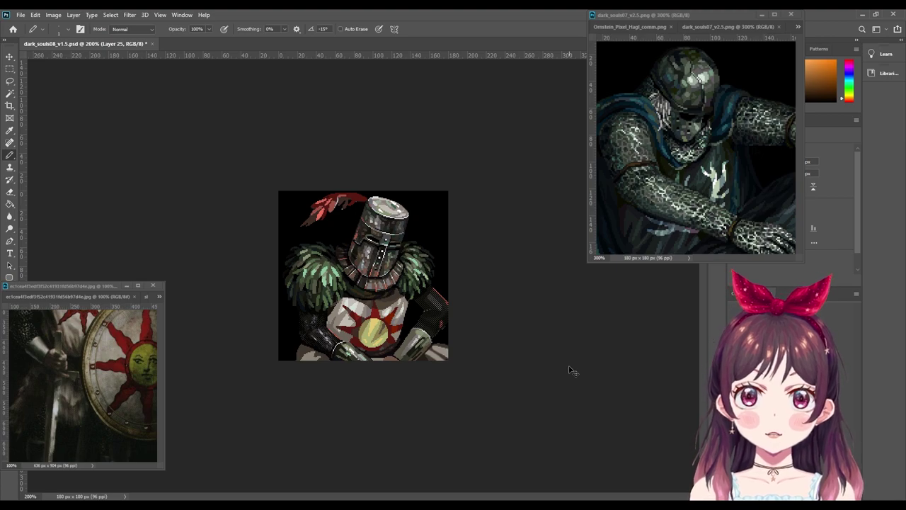
{"action": "scroll", "coordinate": [570, 370], "scroll_direction": "up", "scroll_amount": 1}
{"action": "scroll", "coordinate": [570, 369], "scroll_direction": "up", "scroll_amount": 1}
{"action": "scroll", "coordinate": [570, 369], "scroll_direction": "up", "scroll_amount": 1}
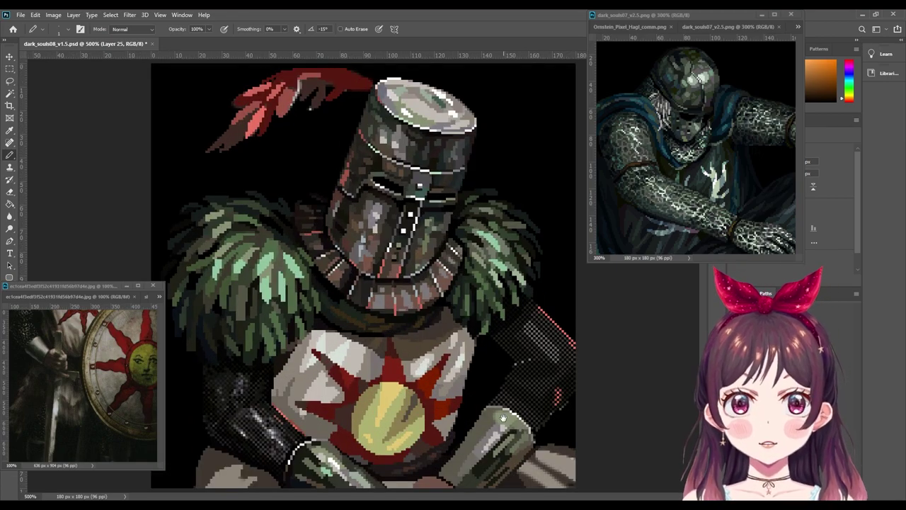
{"action": "scroll", "coordinate": [504, 418], "scroll_direction": "up", "scroll_amount": 1}
{"action": "scroll", "coordinate": [503, 417], "scroll_direction": "up", "scroll_amount": 1}
{"action": "mouse_move", "coordinate": [462, 364]}
{"action": "left_mouse_down"}
{"action": "mouse_move", "coordinate": [463, 259]}
{"action": "mouse_move", "coordinate": [444, 299]}
{"action": "left_mouse_up"}
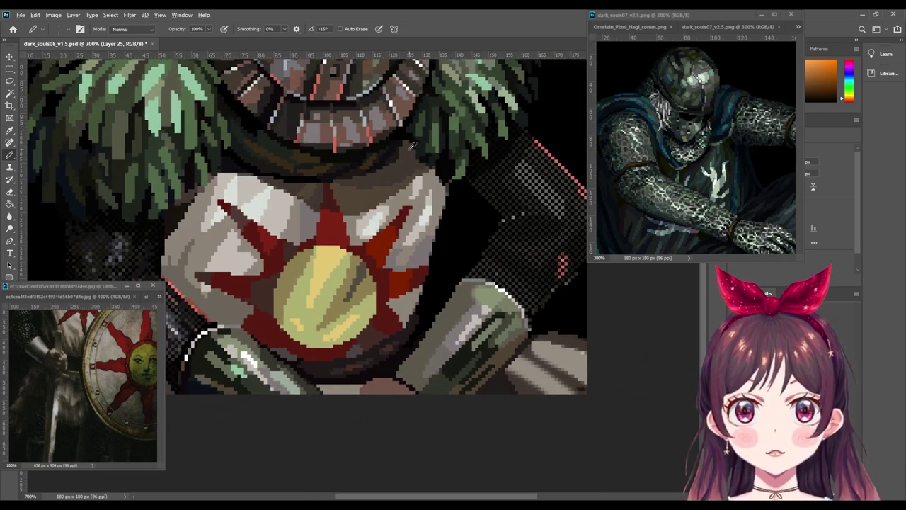
{"action": "left_click", "coordinate": [402, 150], "text": "alt"}
{"action": "key", "text": "g"}
{"action": "key", "text": "b"}
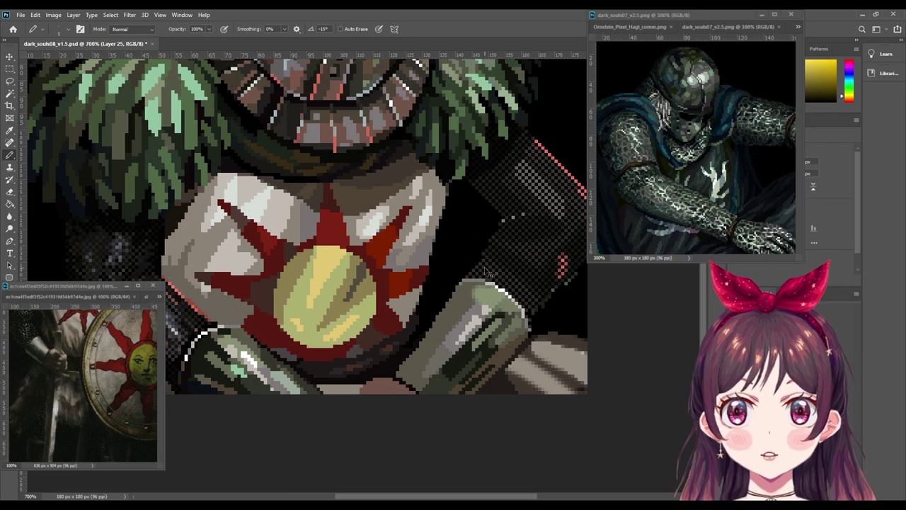
Step: Zoom out to see the whole sprite, then zoom back in closer on the knight
{"action": "key", "text": "ctrl+minus"}
{"action": "key", "text": "ctrl+minus"}
{"action": "key", "text": "ctrl+minus"}
{"action": "key", "text": "ctrl+minus"}
{"action": "key", "text": "ctrl+minus"}
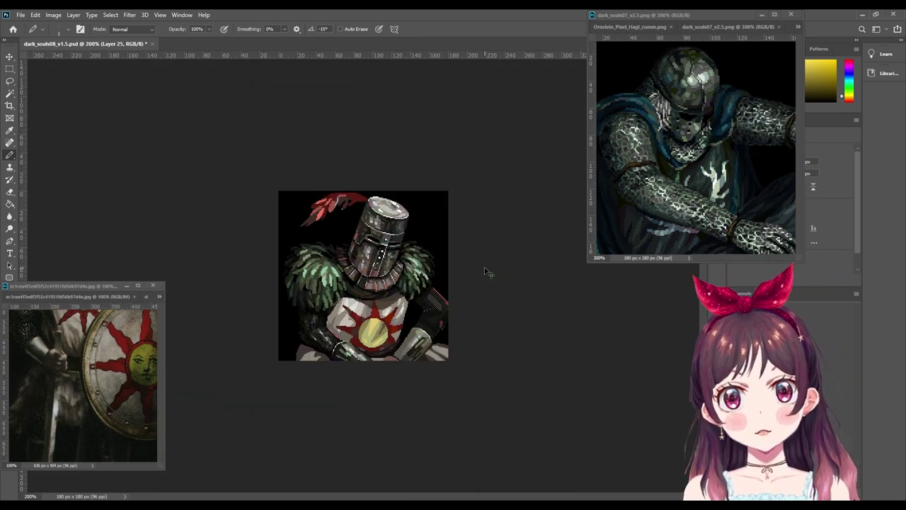
{"action": "key", "text": "ctrl+plus"}
{"action": "key", "text": "ctrl+plus"}
{"action": "key", "text": "ctrl+plus"}
{"action": "key", "text": "ctrl+plus"}
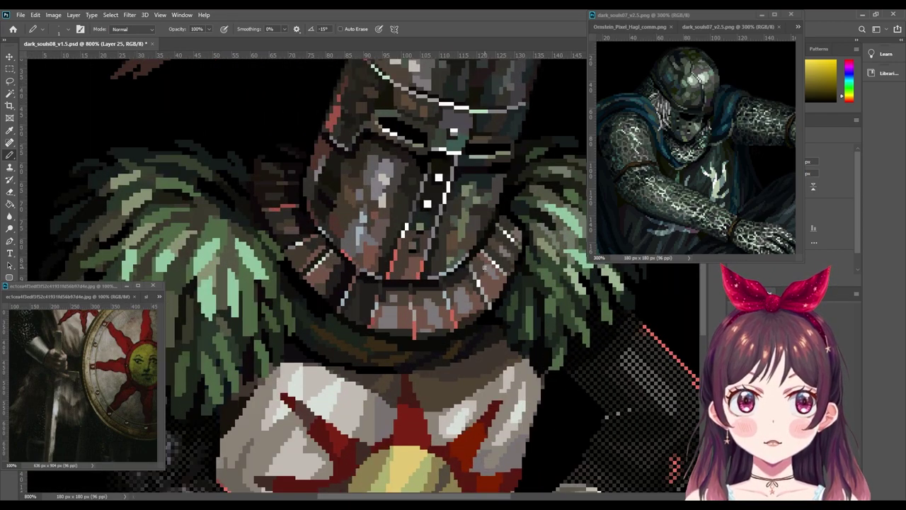
Step: Sample a darker yellow, red, pink, orange-brown and a dark tone around the sun emblem and chest
{"action": "mouse_move", "coordinate": [497, 388]}
{"action": "left_mouse_down"}
{"action": "mouse_move", "coordinate": [498, 253]}
{"action": "mouse_move", "coordinate": [478, 268]}
{"action": "left_mouse_up"}
{"action": "key", "text": "ctrl+plus"}
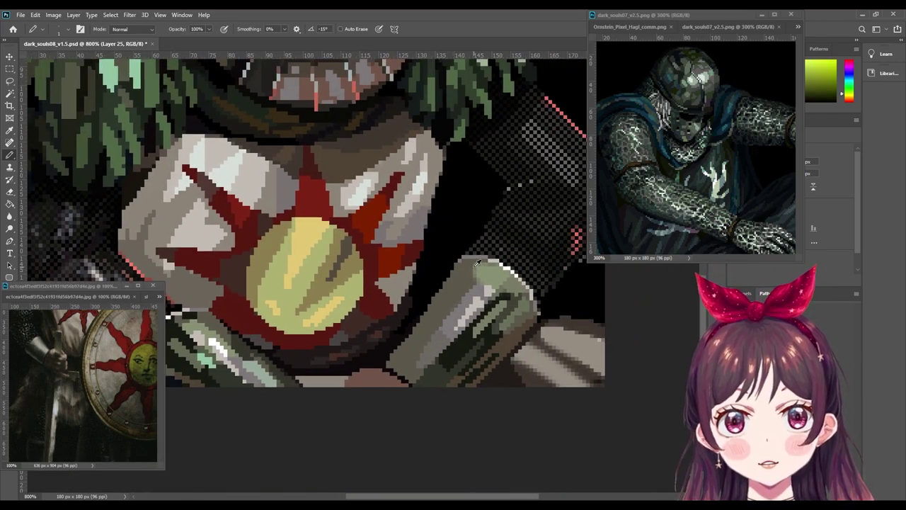
{"action": "left_click", "coordinate": [474, 264], "text": "alt"}
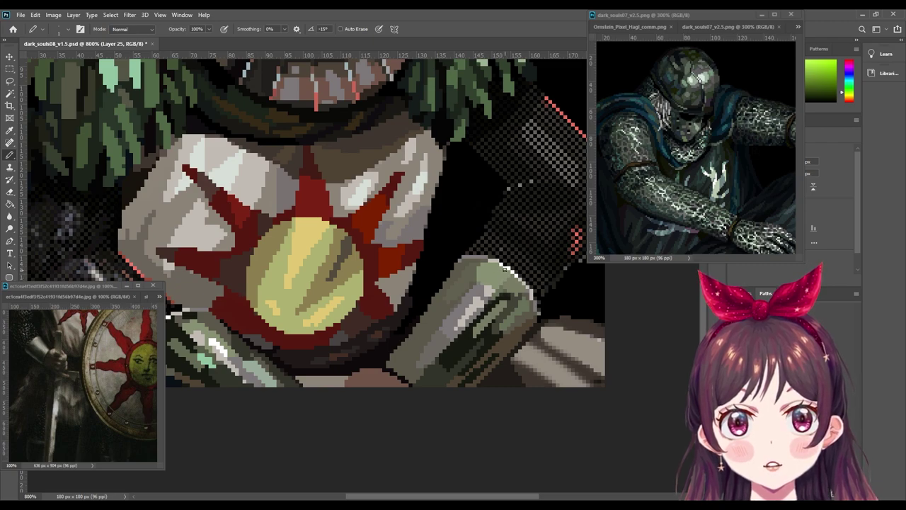
{"action": "key", "text": "x"}
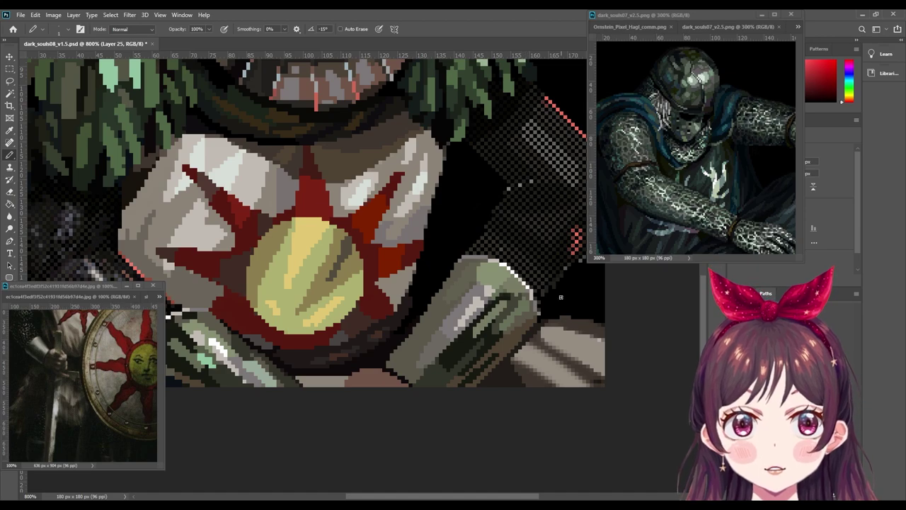
{"action": "scroll", "coordinate": [561, 297], "scroll_direction": "down", "scroll_amount": 1}
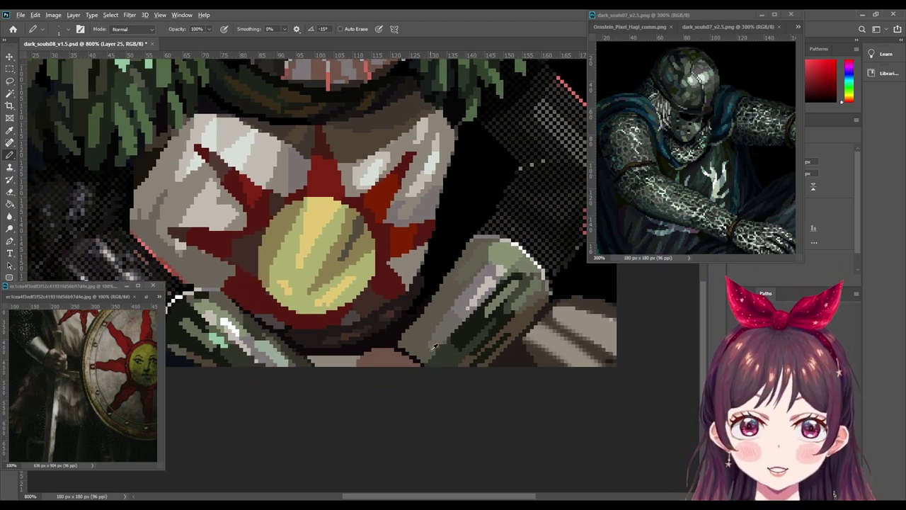
{"action": "left_click", "coordinate": [404, 351], "text": "alt"}
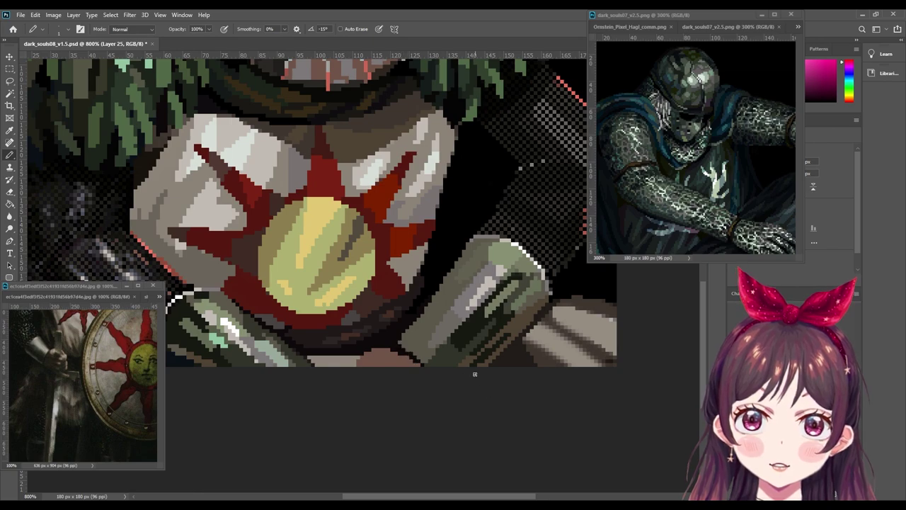
{"action": "left_click", "coordinate": [394, 267], "text": "alt"}
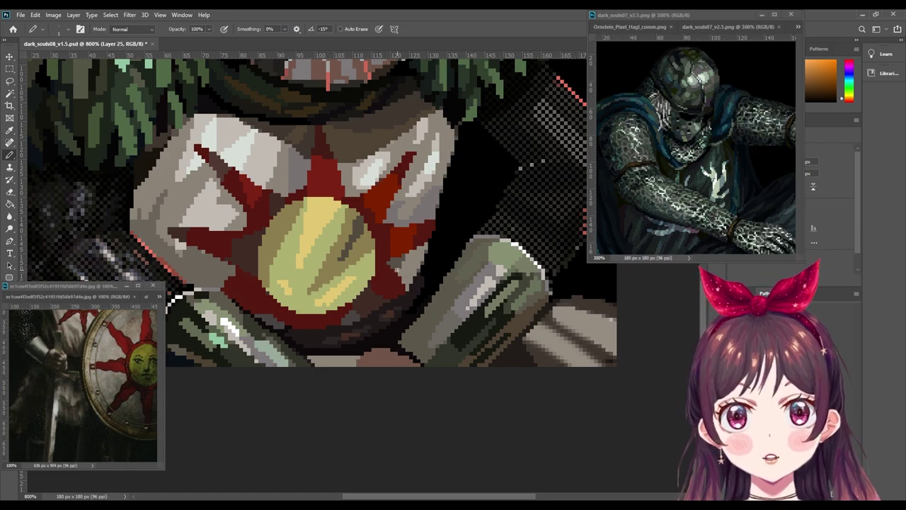
{"action": "left_click_drag", "start_coordinate": [289, 332], "coordinate": [357, 311]}
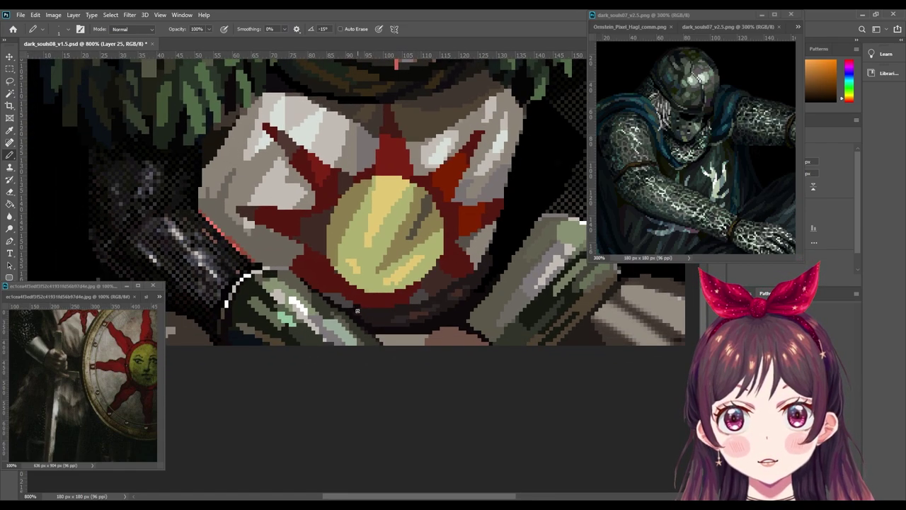
{"action": "left_click", "coordinate": [354, 310], "text": "alt"}
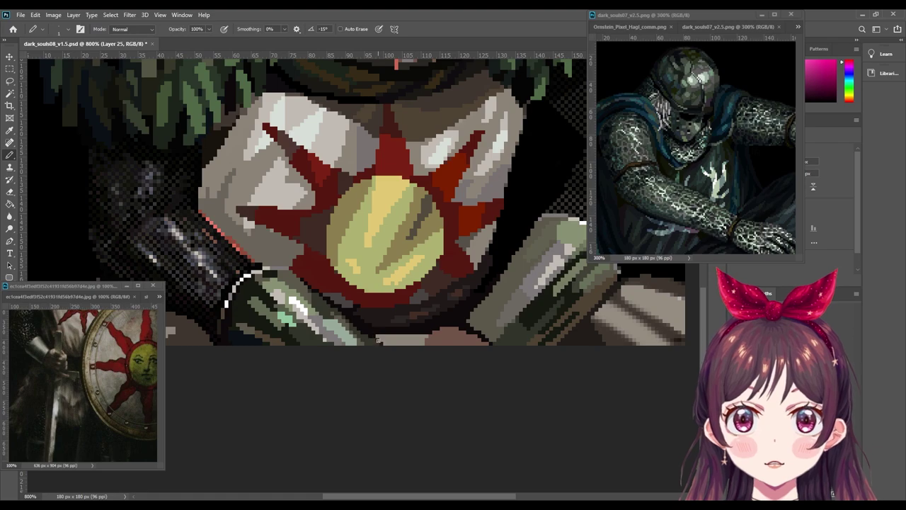
{"action": "scroll", "coordinate": [488, 389], "scroll_direction": "up", "scroll_amount": 5}
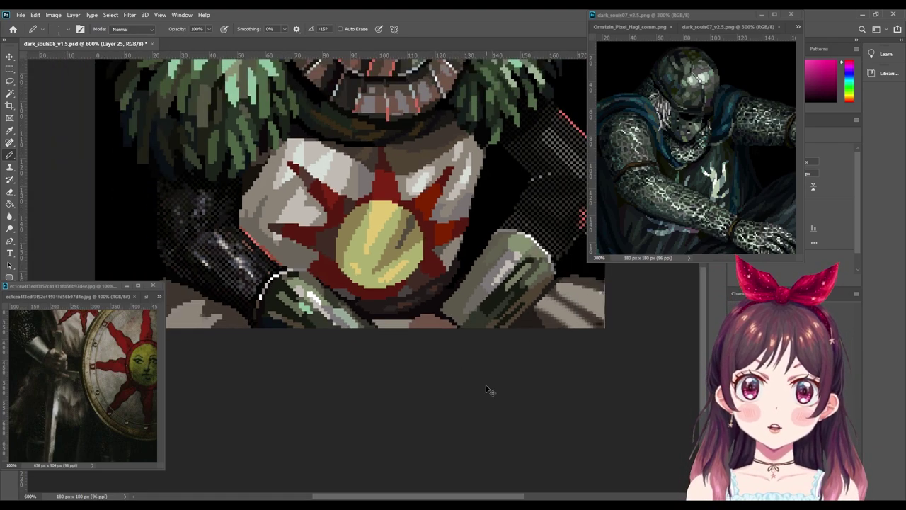
{"action": "scroll", "coordinate": [488, 389], "scroll_direction": "down", "scroll_amount": 4}
{"action": "key", "text": "ctrl+minus"}
{"action": "key", "text": "ctrl+minus"}
{"action": "key", "text": "ctrl+minus"}
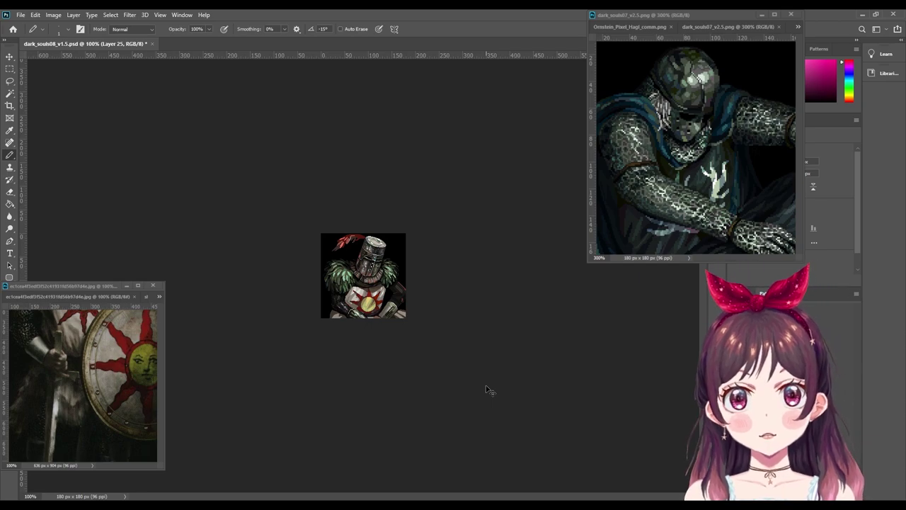
{"action": "key", "text": "ctrl+plus"}
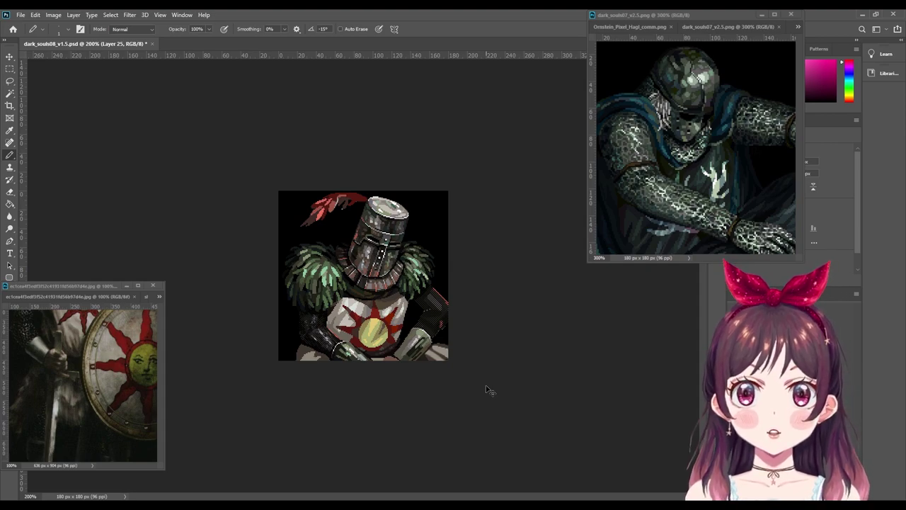
{"action": "key", "text": "ctrl+plus"}
{"action": "key", "text": "ctrl+plus"}
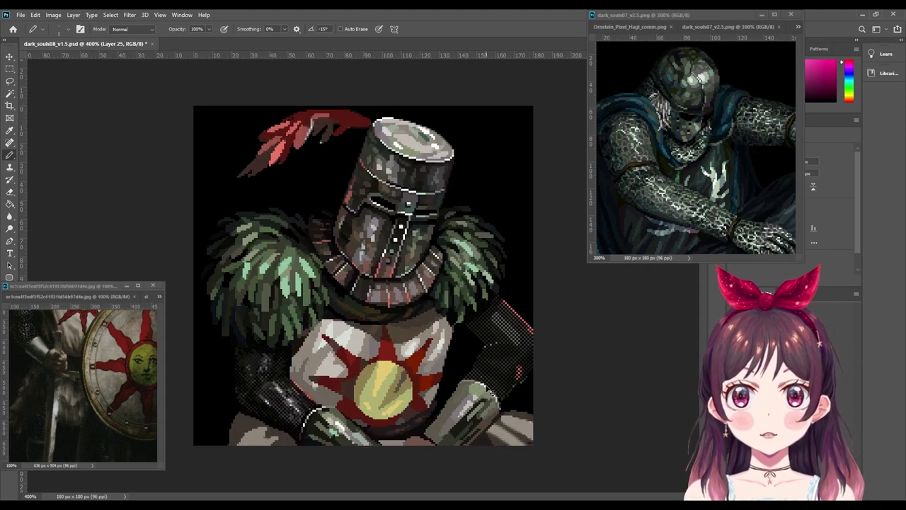
{"action": "key", "text": "ctrl+minus"}
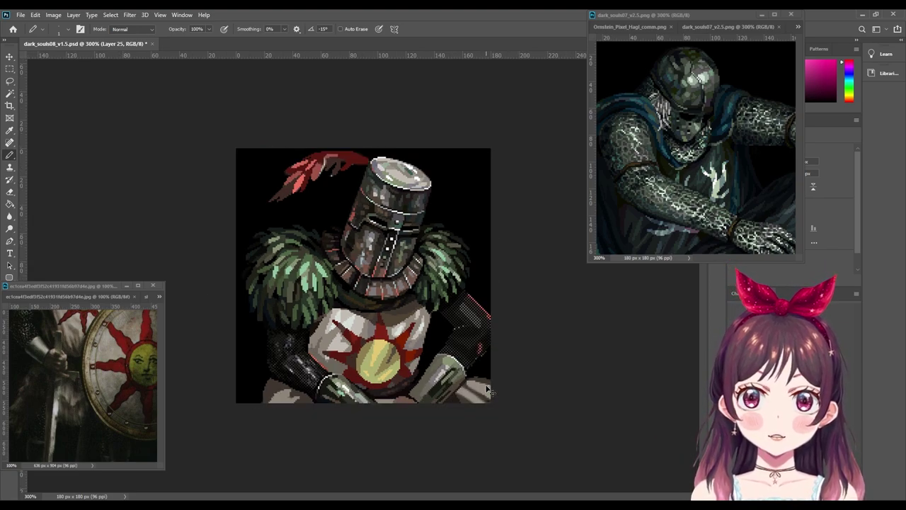
{"action": "key", "text": "ctrl+plus"}
{"action": "key", "text": "ctrl+plus"}
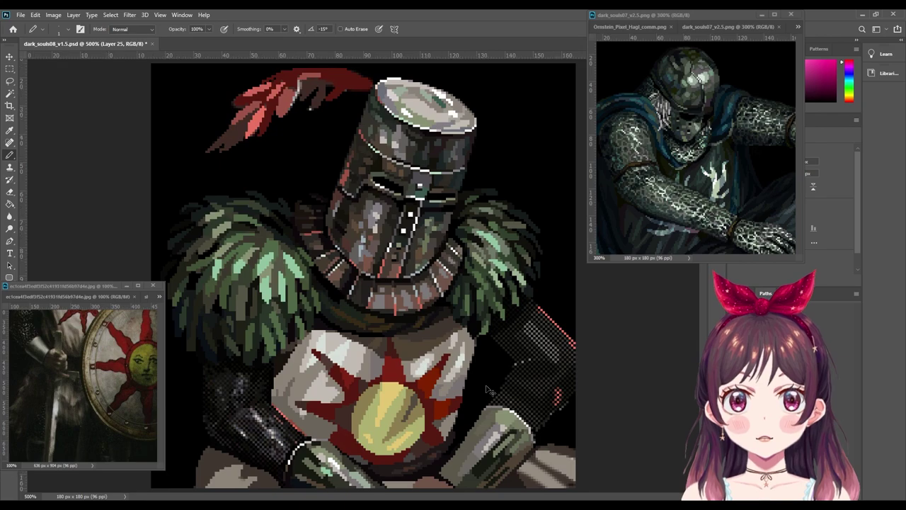
{"action": "key", "text": "ctrl+plus"}
{"action": "left_click_drag", "start_coordinate": [341, 444], "coordinate": [406, 379]}
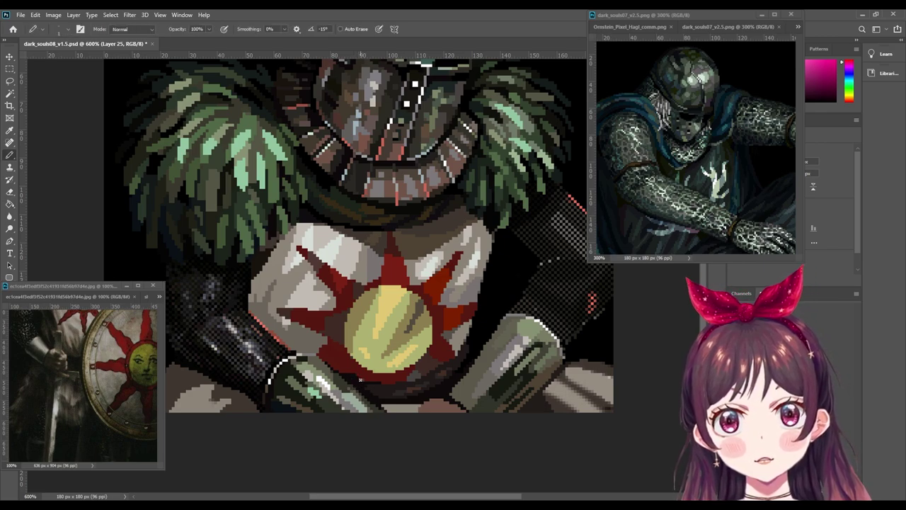
Step: Sample dark red, dark magenta, sun-disc yellow, darker gold and orange-brown from the chest
{"action": "left_click", "coordinate": [360, 374], "text": "alt"}
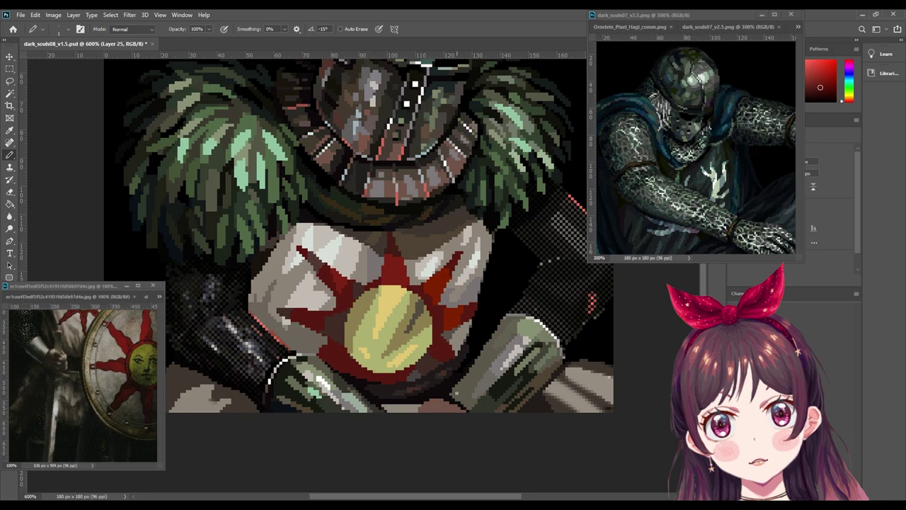
{"action": "left_click_drag", "start_coordinate": [456, 393], "coordinate": [434, 384]}
{"action": "left_click", "coordinate": [412, 361], "text": "alt"}
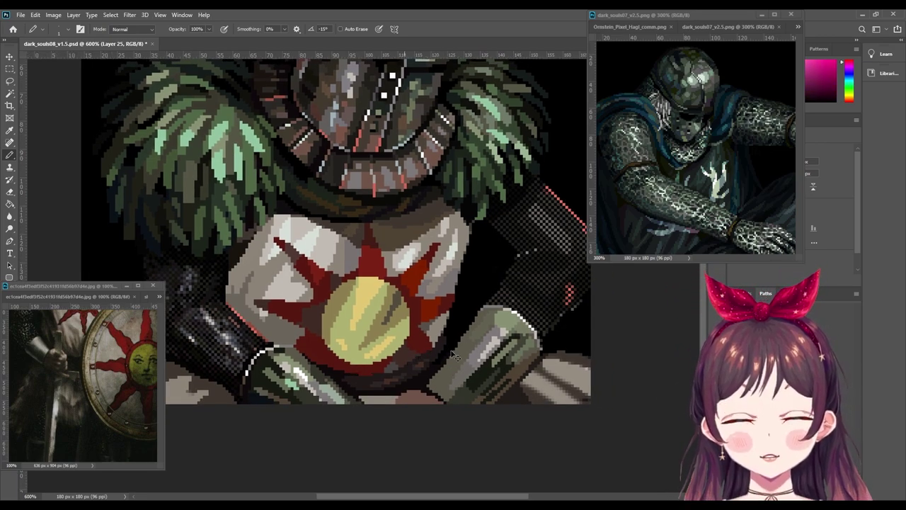
{"action": "key", "text": "ctrl+plus"}
{"action": "key", "text": "ctrl+plus"}
{"action": "left_click", "coordinate": [396, 304], "text": "alt"}
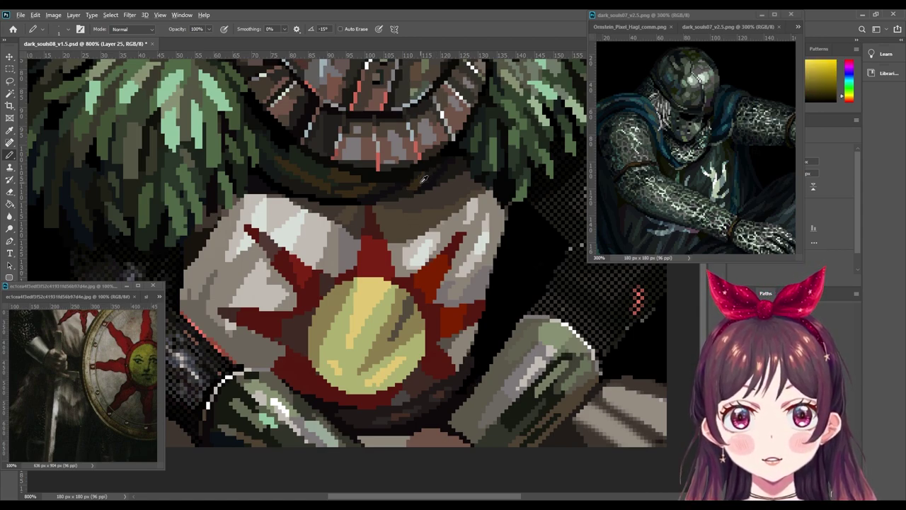
{"action": "left_click", "coordinate": [464, 286], "text": "alt"}
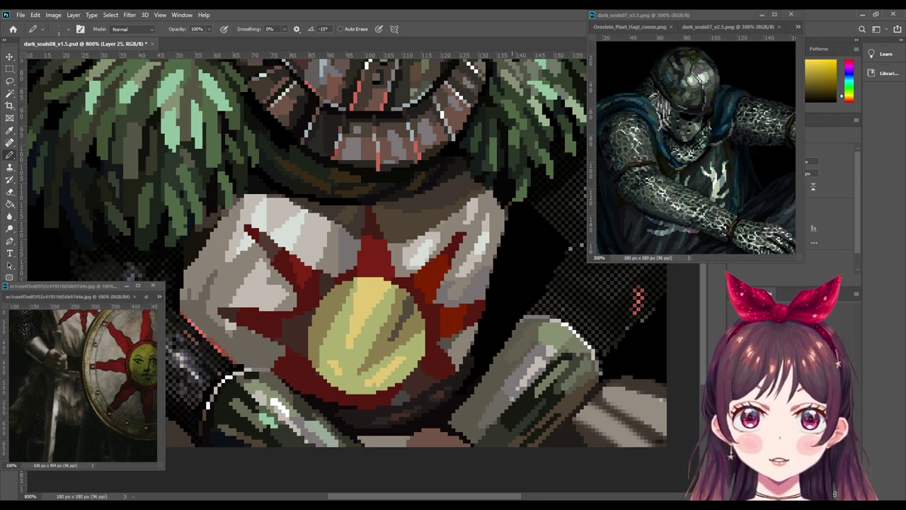
{"action": "left_click", "coordinate": [451, 373], "text": "alt"}
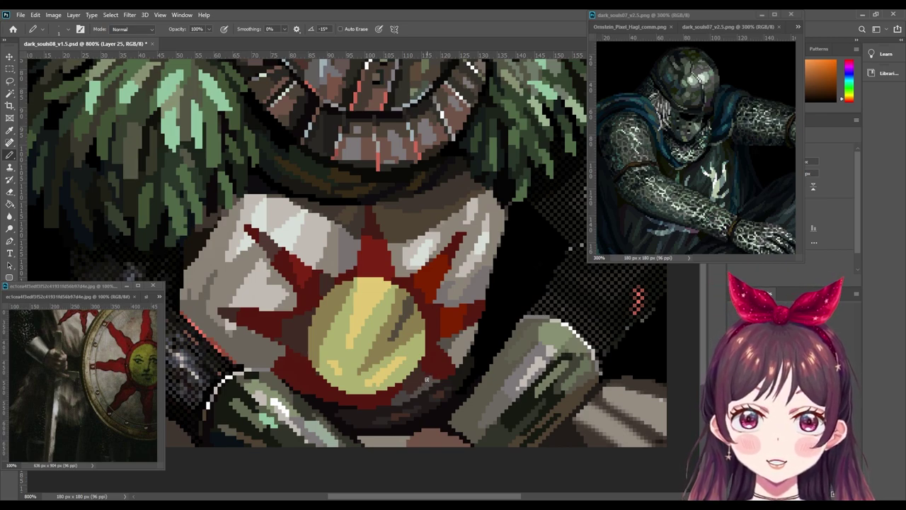
Step: Sample the dark reds, brown and orange-red along the sun emblem's bottom edge
{"action": "left_click", "coordinate": [409, 395], "text": "alt"}
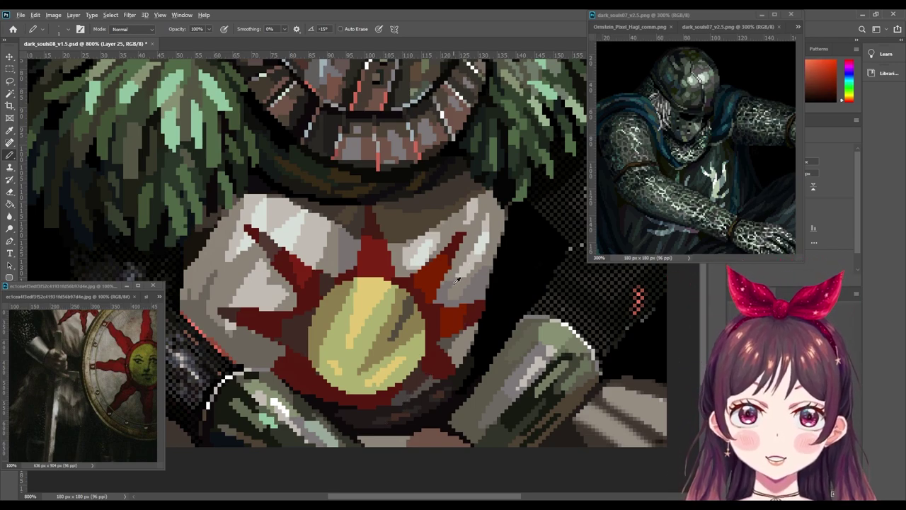
{"action": "left_click", "coordinate": [398, 400], "text": "alt"}
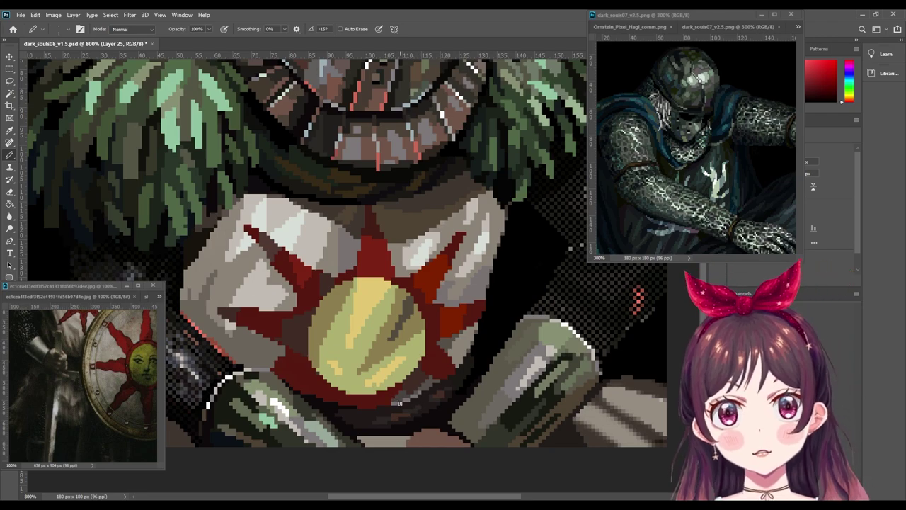
{"action": "left_click", "coordinate": [315, 374], "text": "alt"}
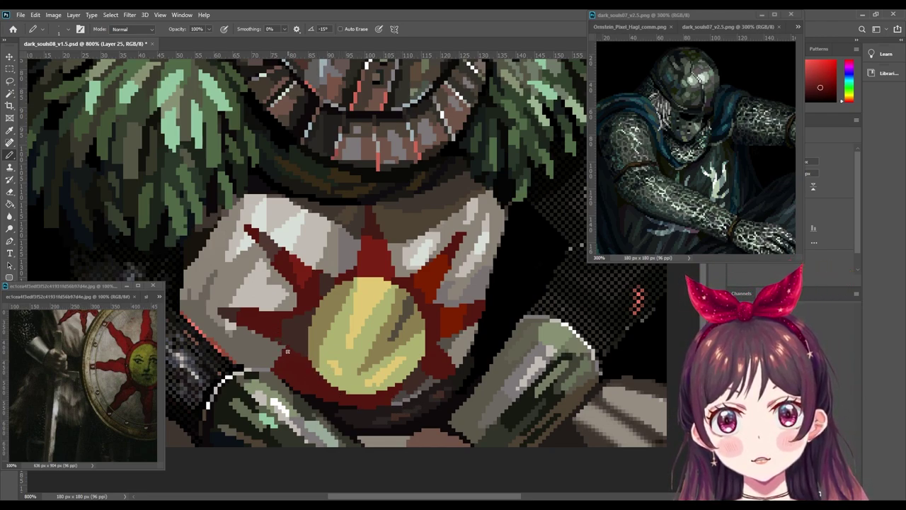
{"action": "left_click", "coordinate": [400, 390], "text": "alt"}
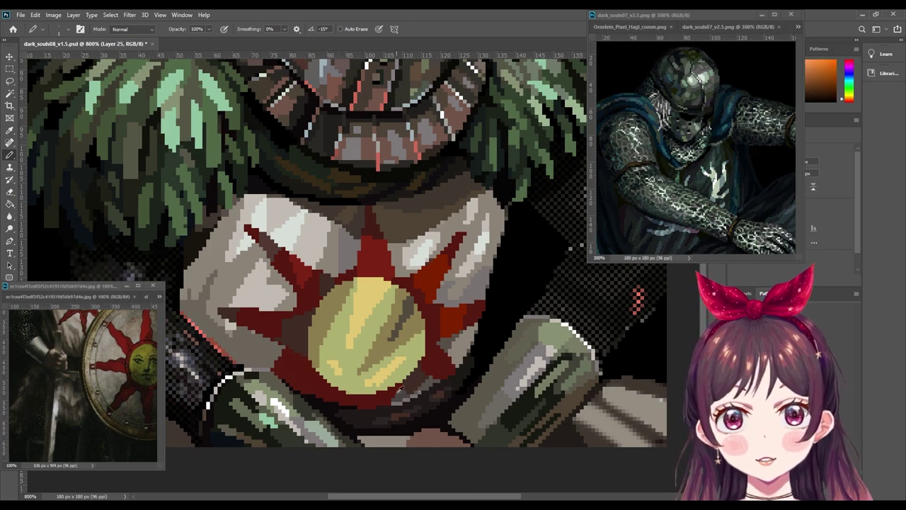
{"action": "left_click", "coordinate": [292, 390], "text": "alt"}
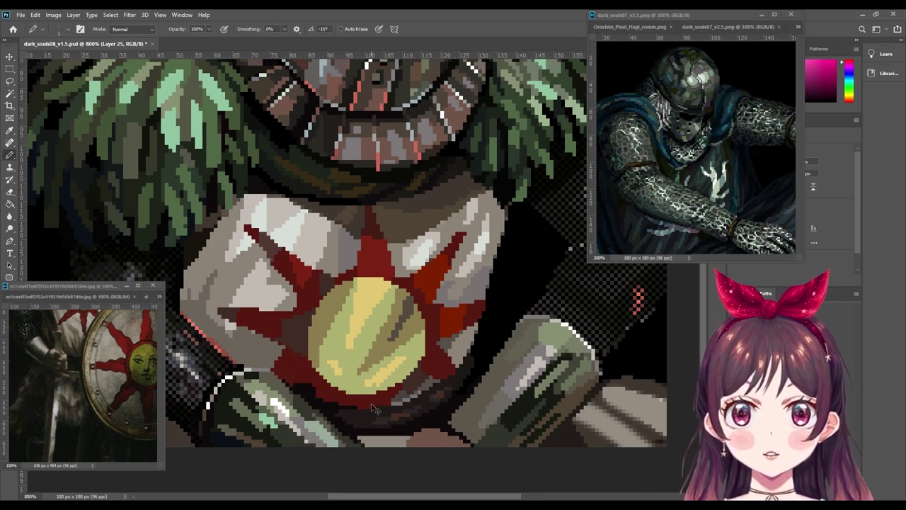
{"action": "left_click", "coordinate": [423, 376], "text": "alt"}
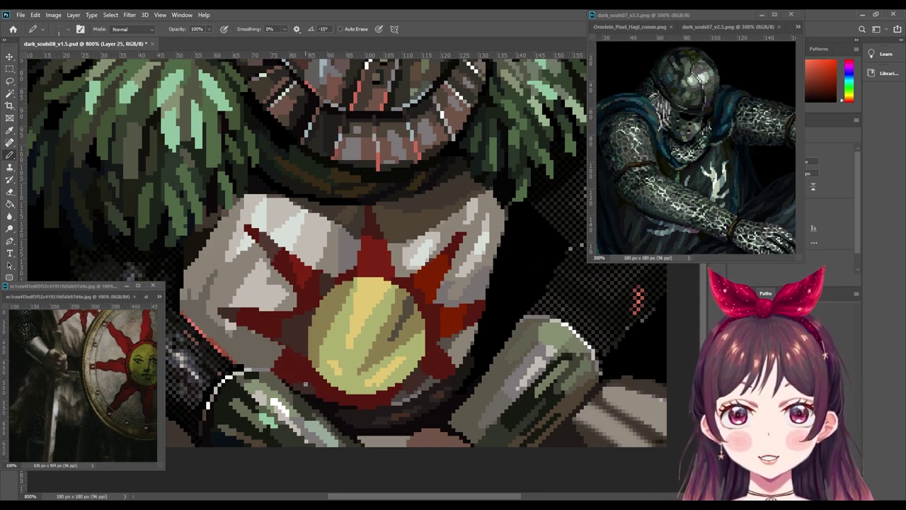
{"action": "left_click", "coordinate": [313, 388], "text": "alt"}
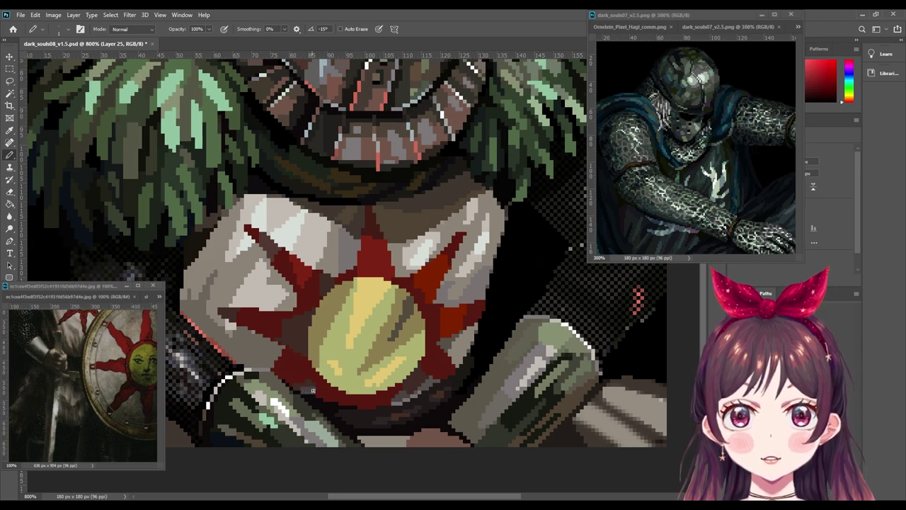
Step: Zoom out to the whole sprite and back in, then sample a colour from the helmet
{"action": "key", "text": "ctrl+minus"}
{"action": "key", "text": "ctrl+minus"}
{"action": "key", "text": "ctrl+minus"}
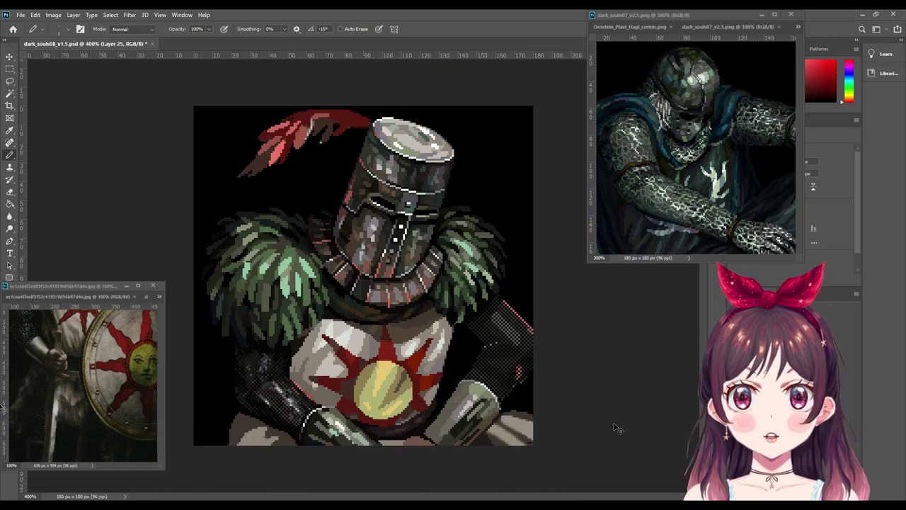
{"action": "key", "text": "ctrl+minus"}
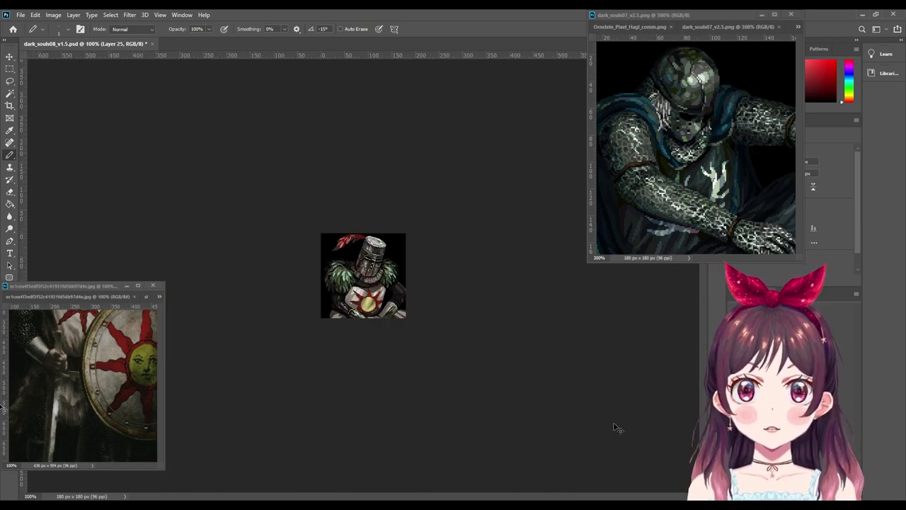
{"action": "key", "text": "ctrl+plus"}
{"action": "key", "text": "ctrl+plus"}
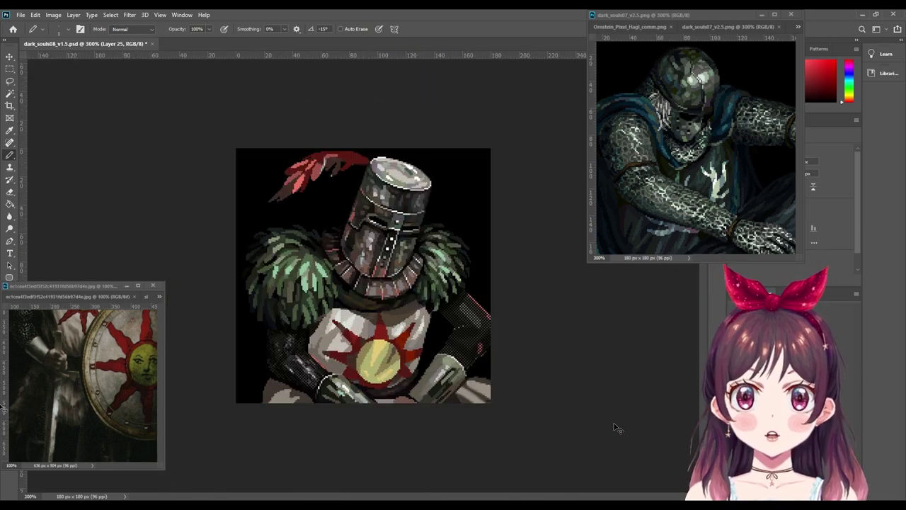
{"action": "key", "text": "ctrl+plus"}
{"action": "key", "text": "ctrl+plus"}
{"action": "key", "text": "ctrl+plus"}
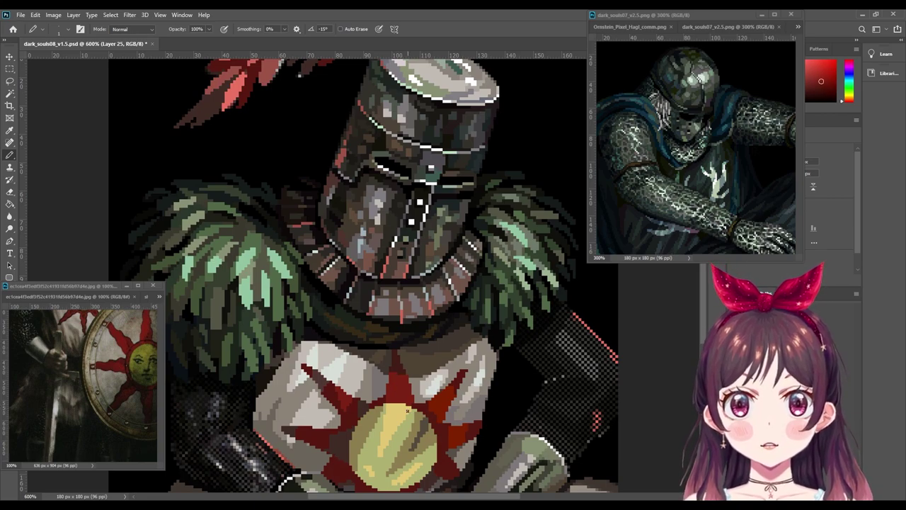
{"action": "key", "text": "i"}
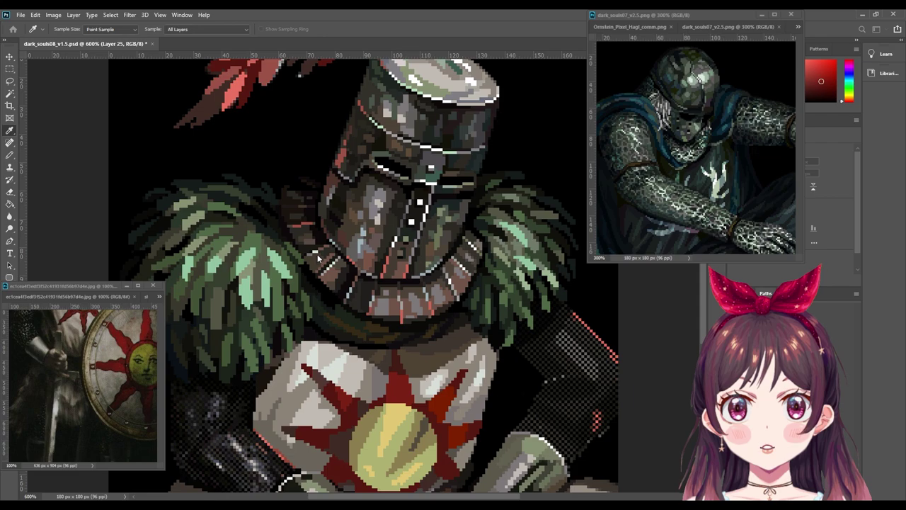
{"action": "left_click", "coordinate": [383, 136]}
{"action": "key", "text": "b"}
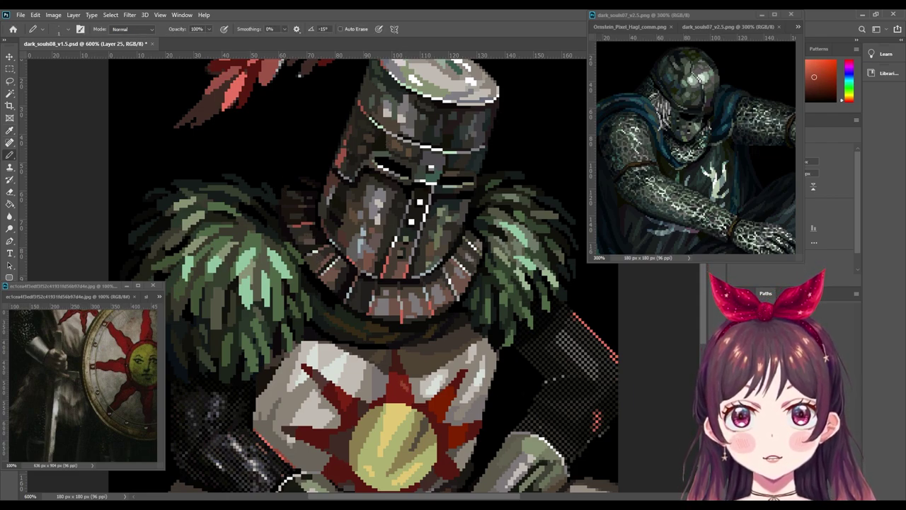
Step: Pick up a darker shade from the artwork and pan to the chest and sun emblem
{"action": "key", "text": "i"}
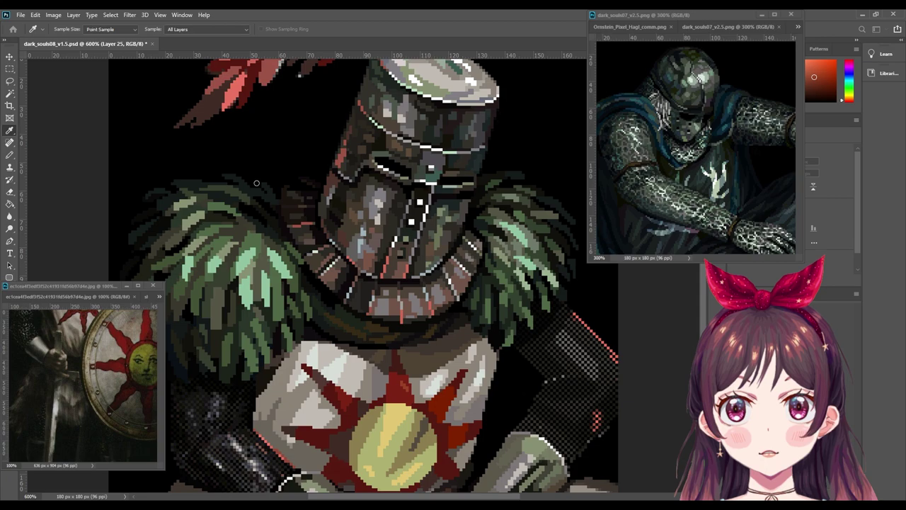
{"action": "key", "text": "g"}
{"action": "key", "text": "b"}
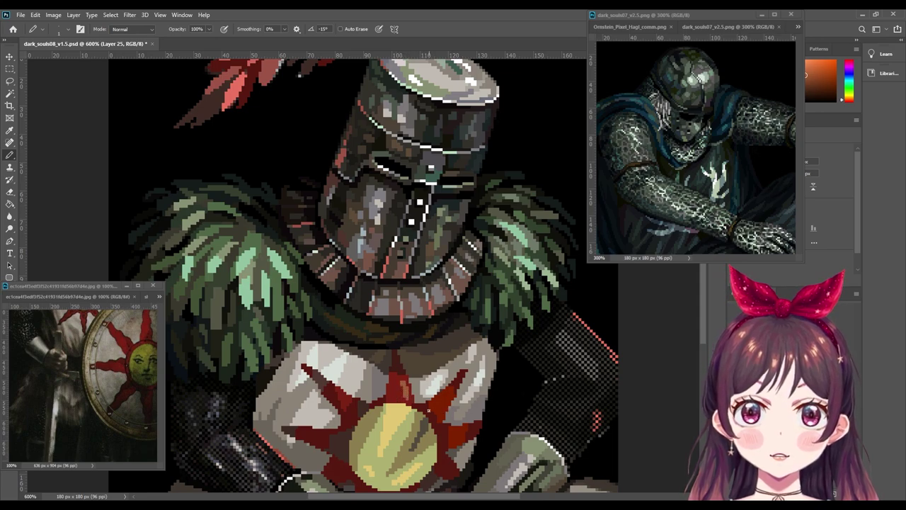
{"action": "left_click", "coordinate": [400, 384], "text": "alt"}
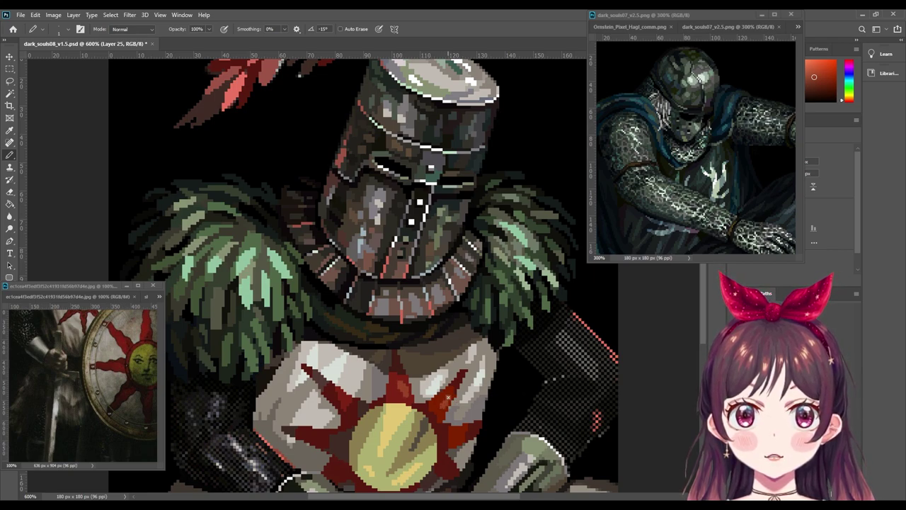
{"action": "left_click_drag", "start_coordinate": [503, 419], "coordinate": [494, 360]}
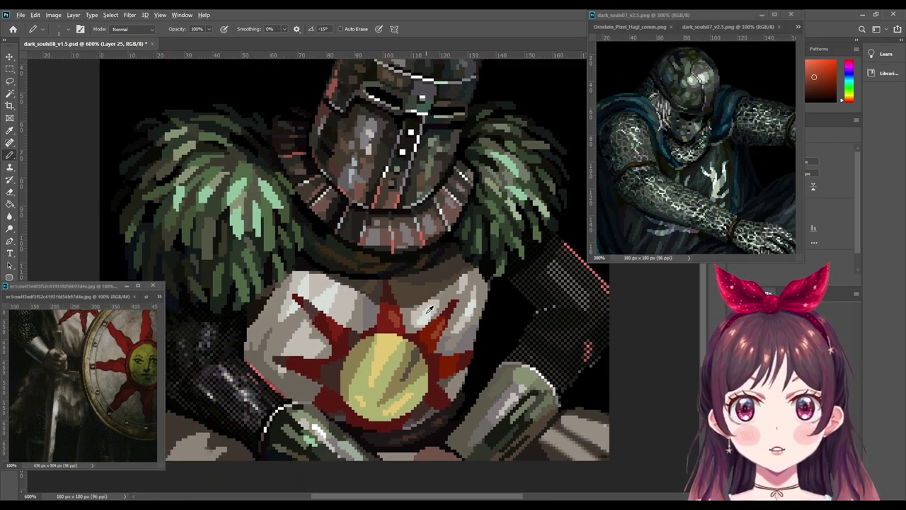
Step: Sample the tabard's beige tone and magnify the chest for finer pixel work
{"action": "left_click", "coordinate": [464, 281], "text": "alt"}
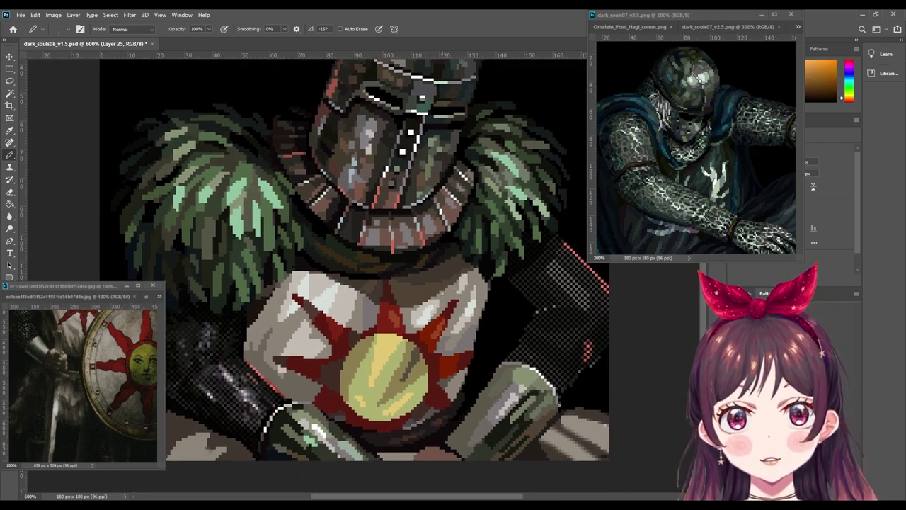
{"action": "key", "text": "ctrl+plus"}
{"action": "key", "text": "ctrl+plus"}
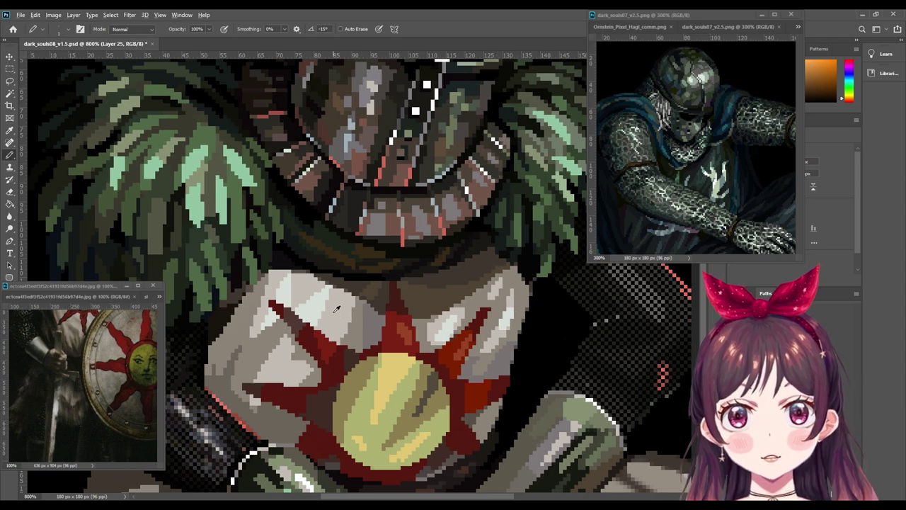
{"action": "key", "text": "x"}
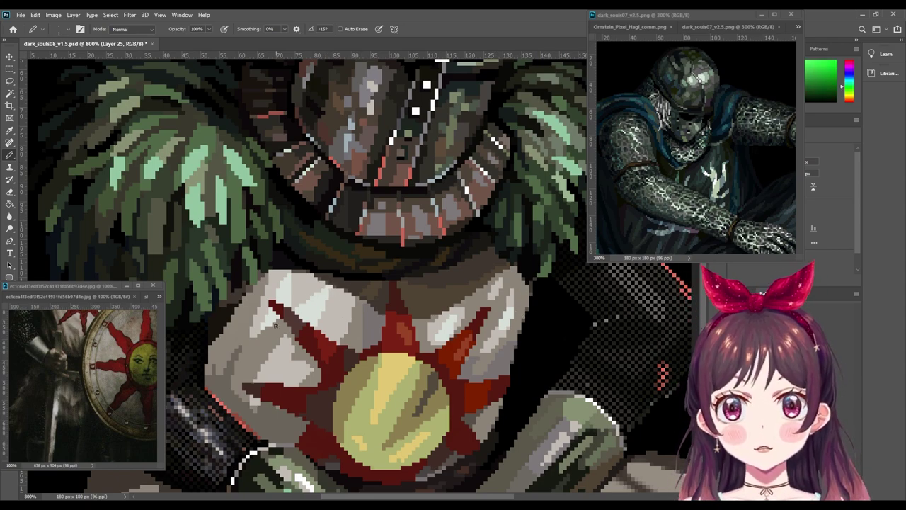
{"action": "key", "text": "x"}
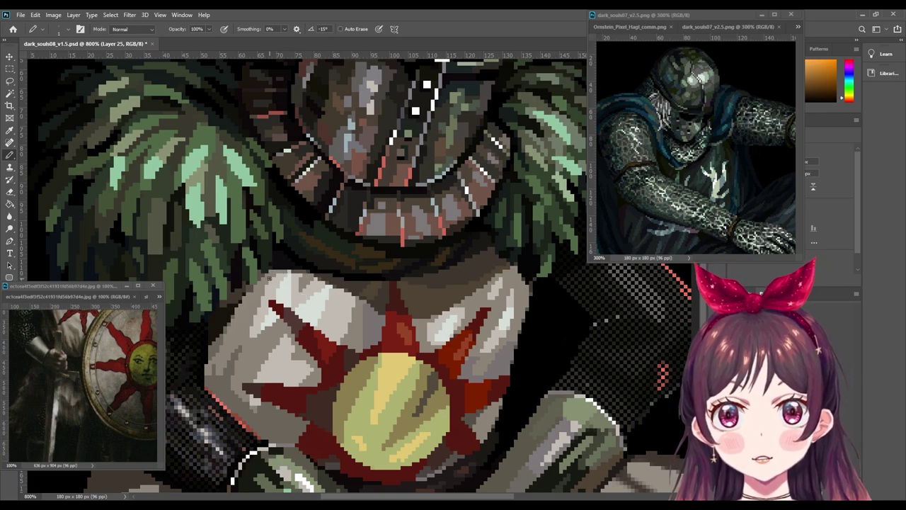
{"action": "scroll", "coordinate": [244, 361], "scroll_direction": "down", "scroll_amount": 3}
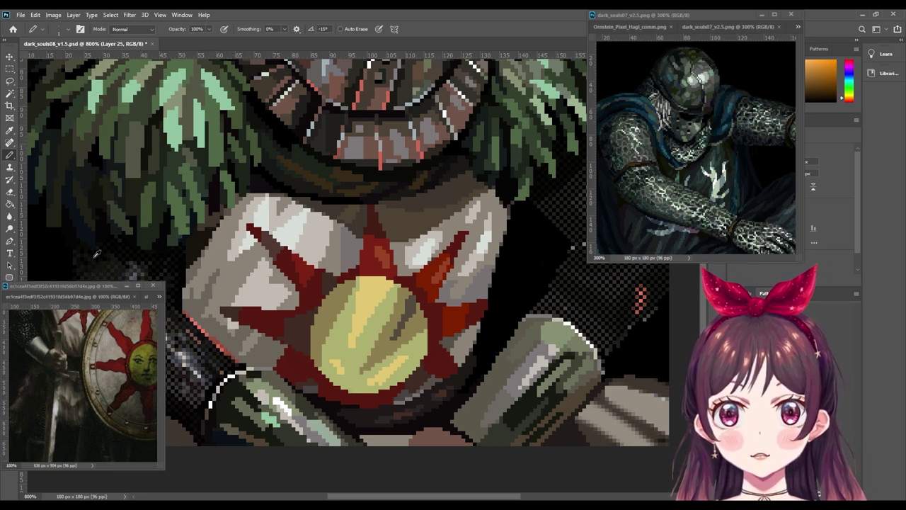
Step: Save the portrait with Ctrl+S
{"action": "key", "text": "ctrl+s"}
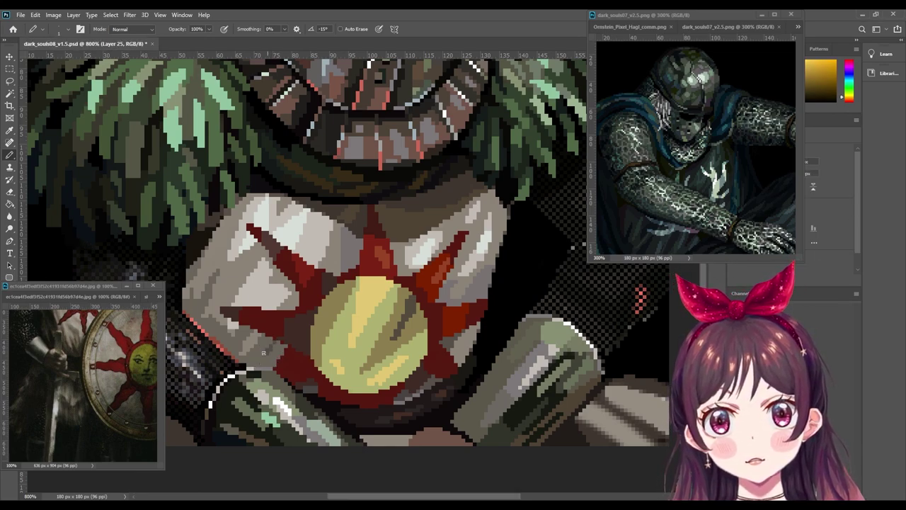
{"action": "key", "text": "g"}
{"action": "key", "text": "b"}
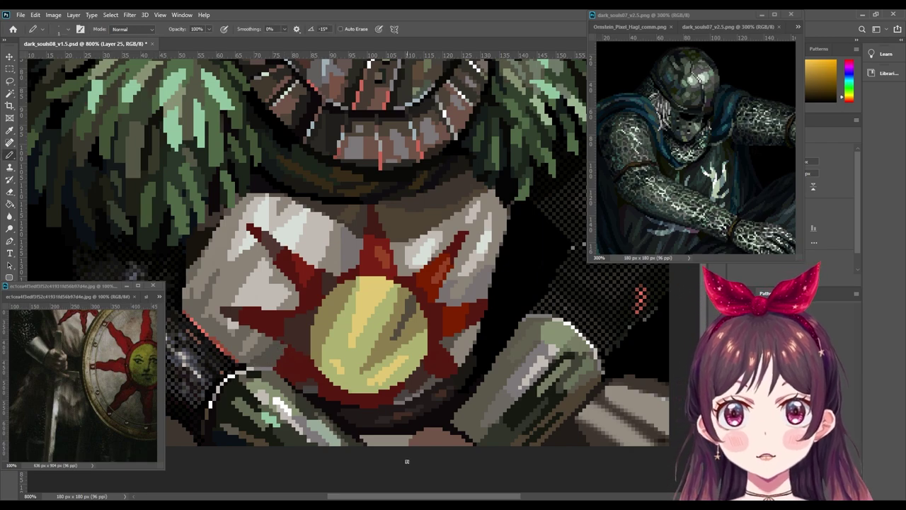
{"action": "scroll", "coordinate": [340, 354], "scroll_direction": "down", "scroll_amount": 2}
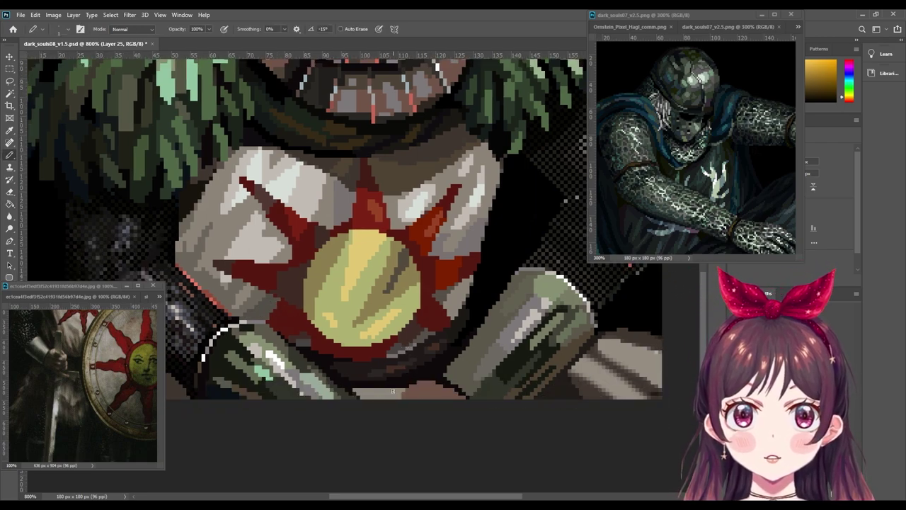
Step: Re-zoom on the chest and sample the tabard's orange-beige and the sun emblem's red
{"action": "scroll", "coordinate": [383, 393], "scroll_direction": "down", "scroll_amount": 2}
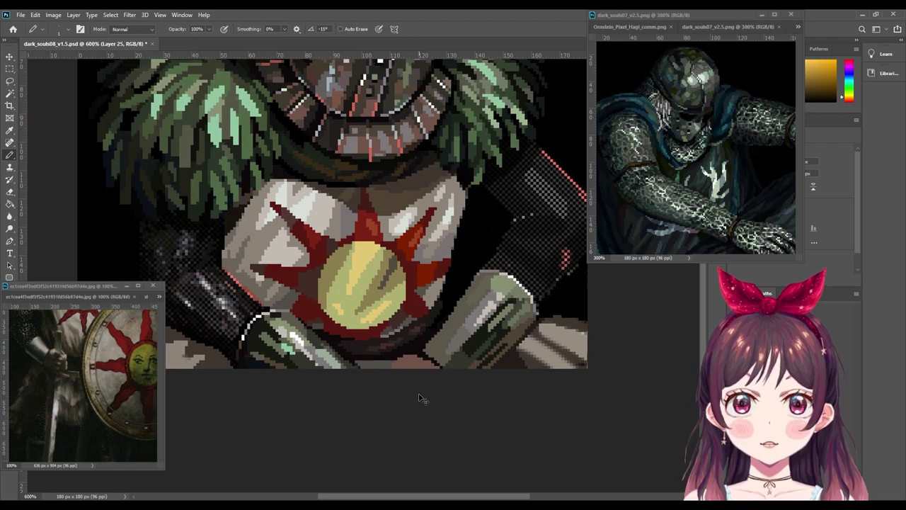
{"action": "scroll", "coordinate": [397, 395], "scroll_direction": "down", "scroll_amount": 3}
{"action": "scroll", "coordinate": [418, 398], "scroll_direction": "down", "scroll_amount": 1}
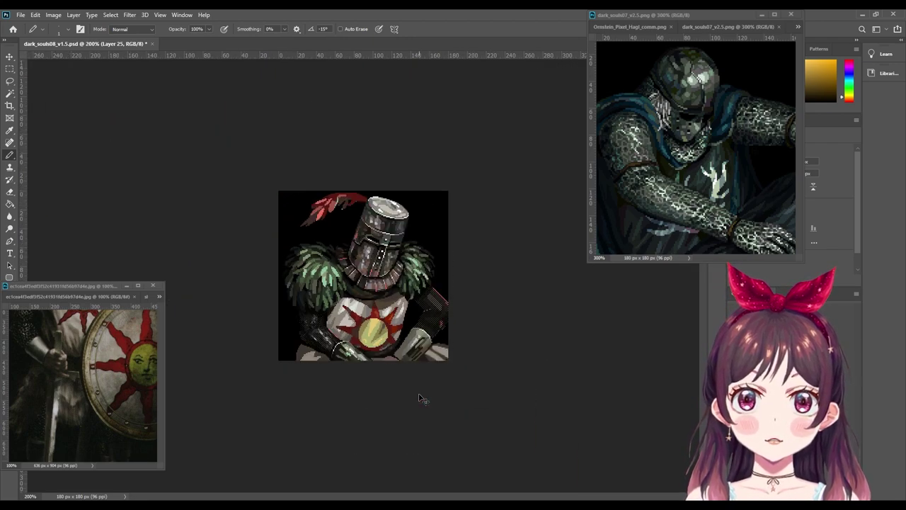
{"action": "scroll", "coordinate": [418, 399], "scroll_direction": "up", "scroll_amount": 2}
{"action": "scroll", "coordinate": [418, 398], "scroll_direction": "up", "scroll_amount": 1}
{"action": "key", "text": "g"}
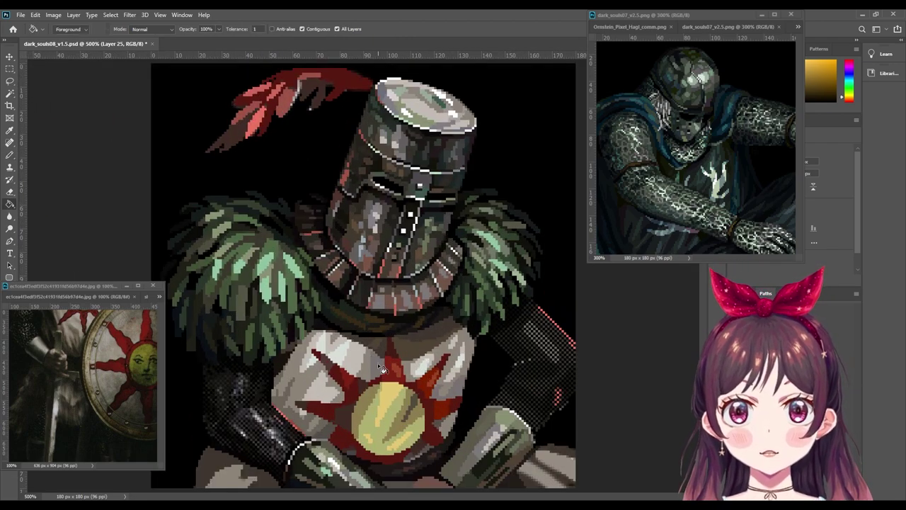
{"action": "key", "text": "b"}
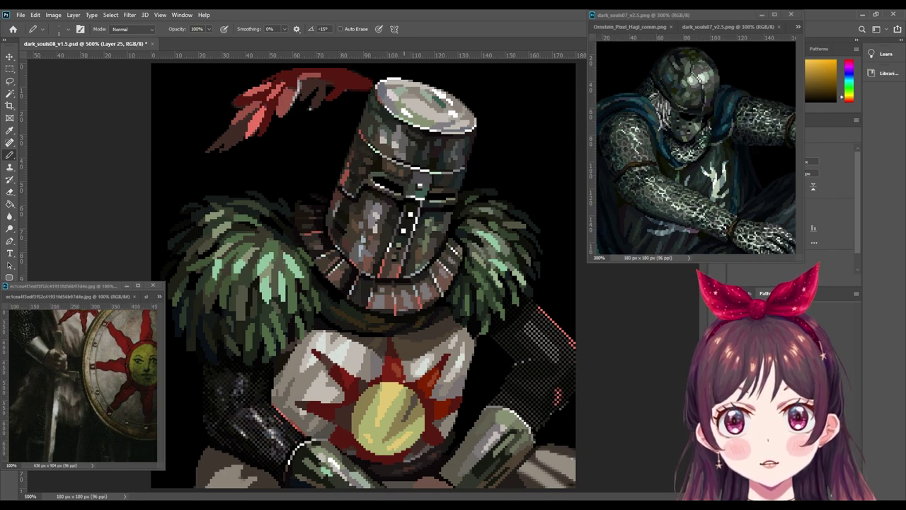
{"action": "left_click", "coordinate": [418, 366], "text": "alt"}
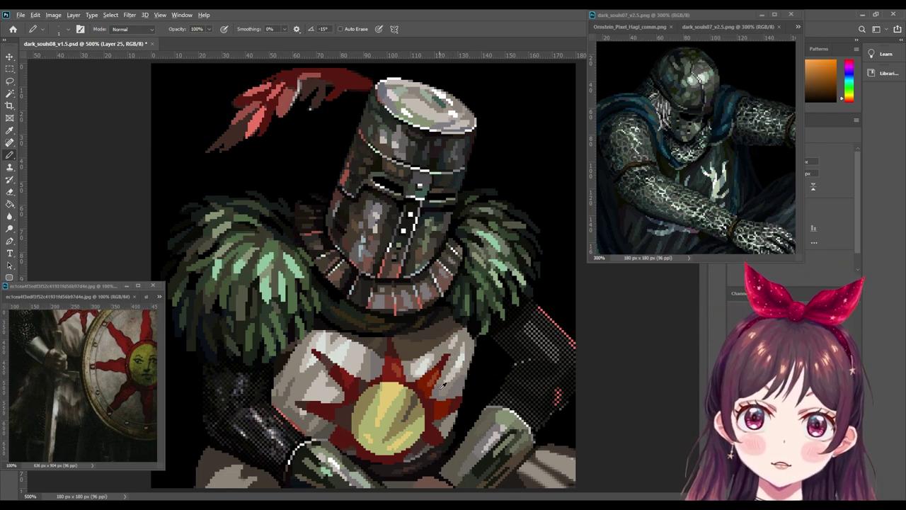
{"action": "left_click", "coordinate": [464, 382], "text": "alt"}
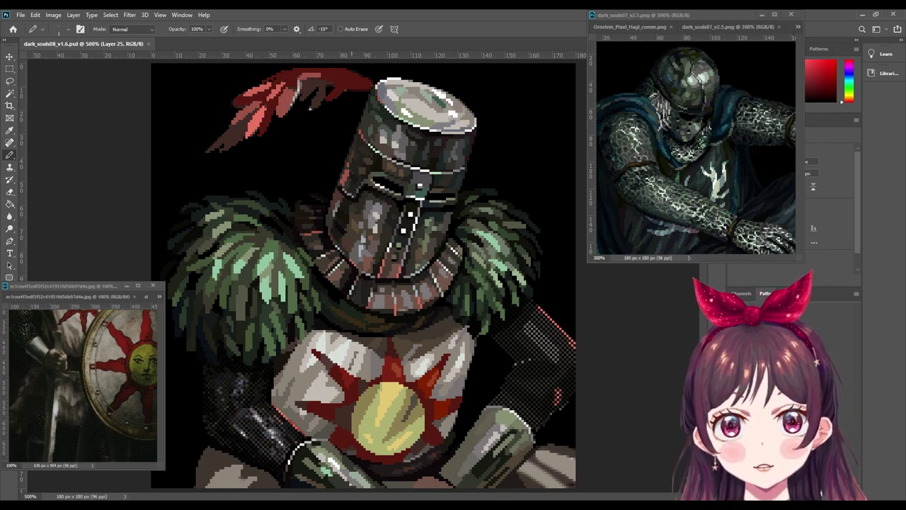
Step: Place a beige pixel on the tabard, sample a fur-collar green, and move work onto Layer 27
{"action": "left_click", "coordinate": [330, 375], "text": "alt"}
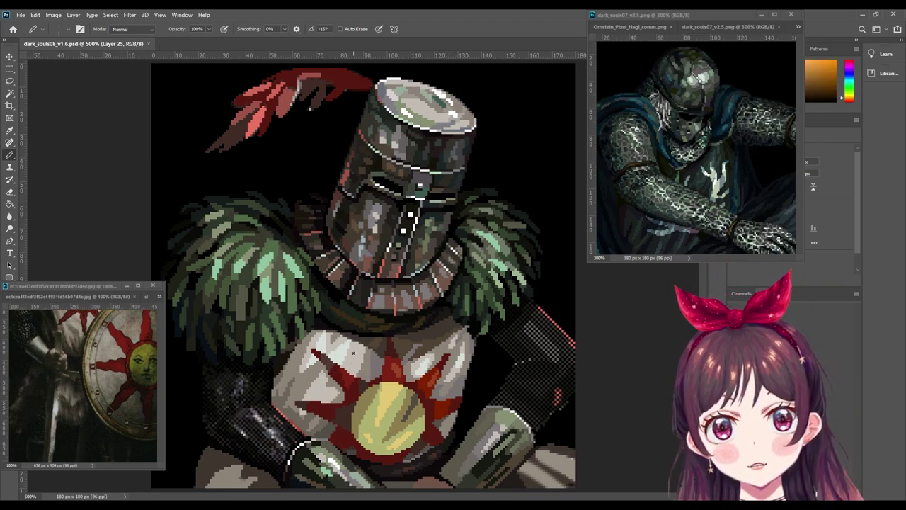
{"action": "left_click", "coordinate": [347, 358]}
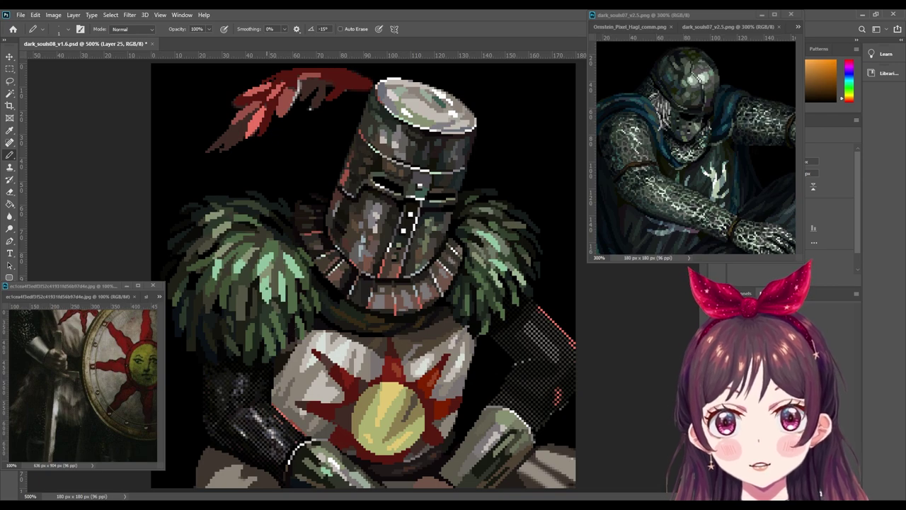
{"action": "left_click", "coordinate": [292, 296], "text": "alt"}
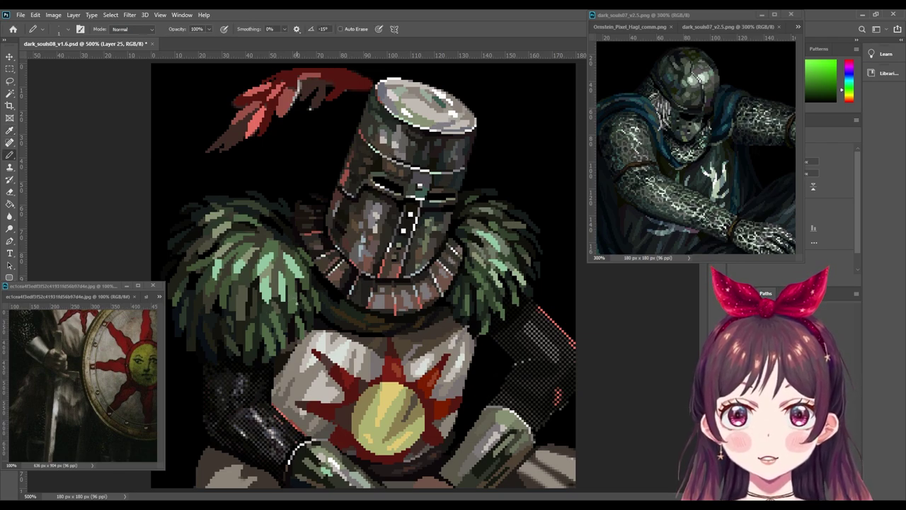
{"action": "key", "text": "alt"}
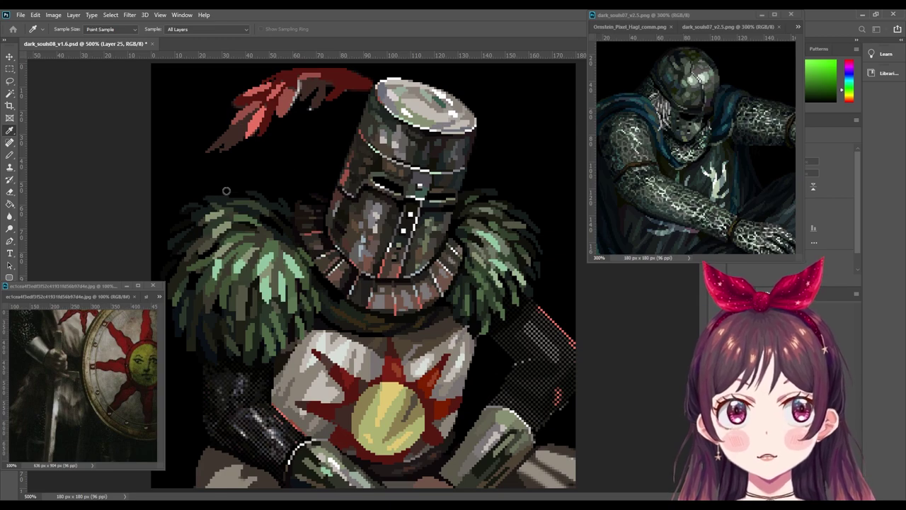
{"action": "key", "text": "g"}
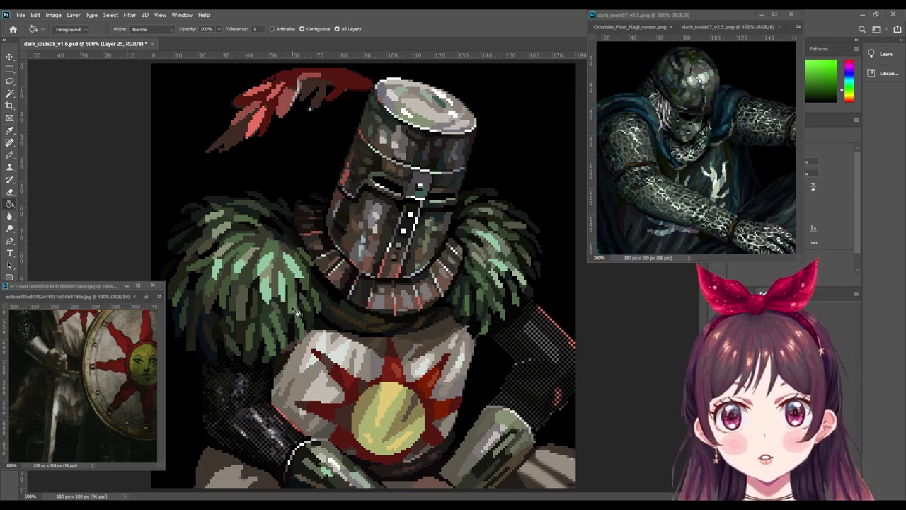
{"action": "key", "text": "b"}
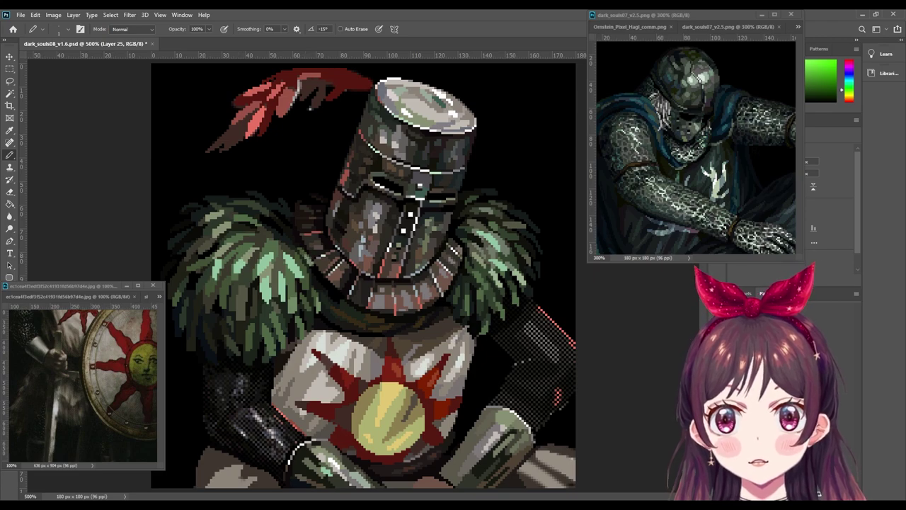
{"action": "key", "text": "ctrl+shift+alt+n"}
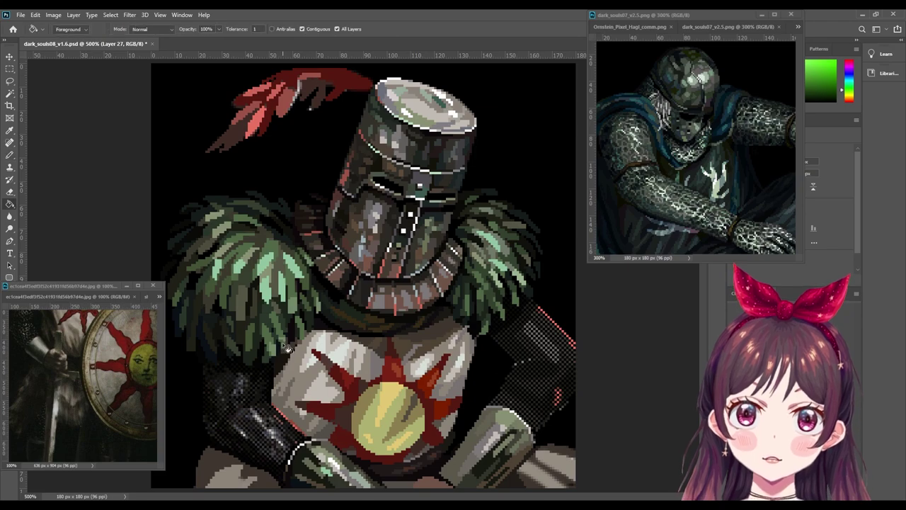
Step: Sample a green from the left-shoulder fur and make yellow the drawing colour
{"action": "key", "text": "x"}
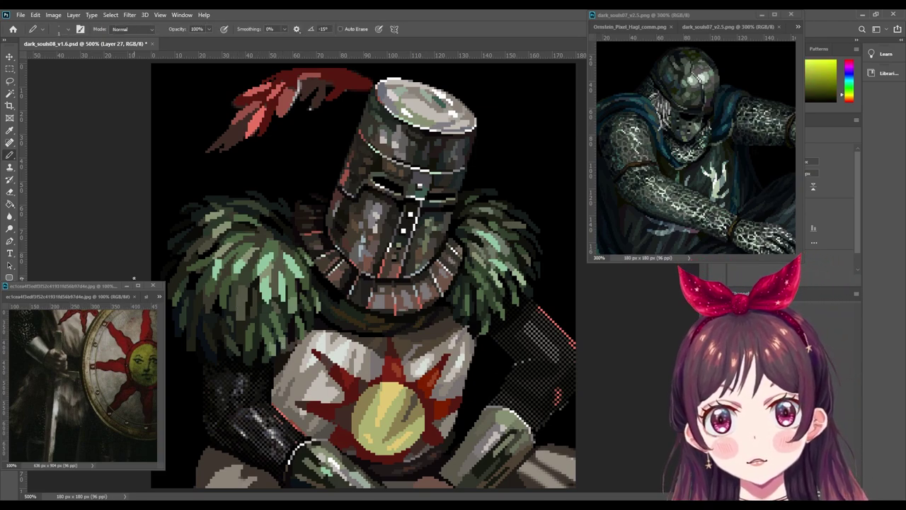
{"action": "key", "text": "i"}
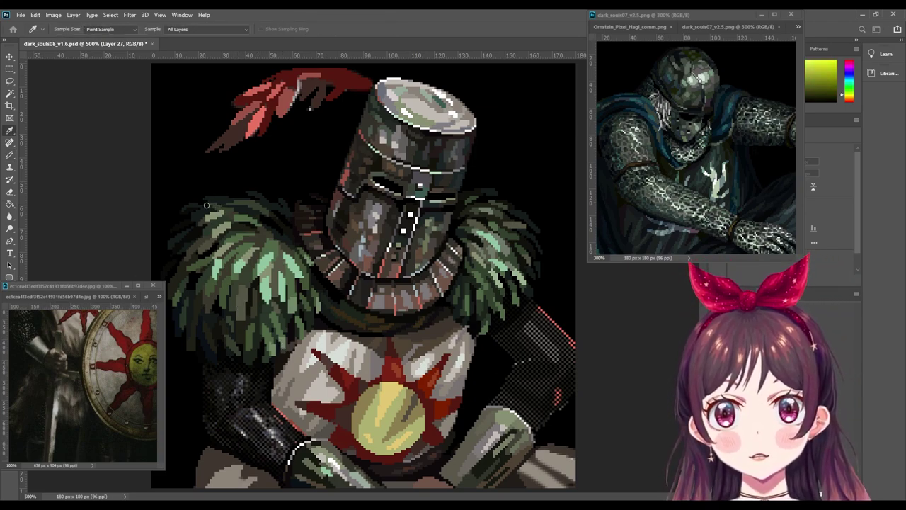
{"action": "key", "text": "b"}
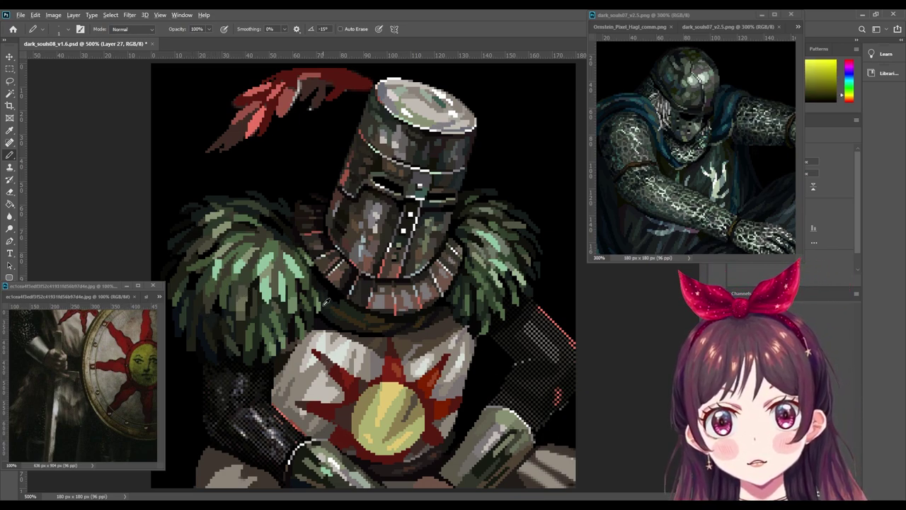
{"action": "left_click", "coordinate": [296, 301], "text": "alt"}
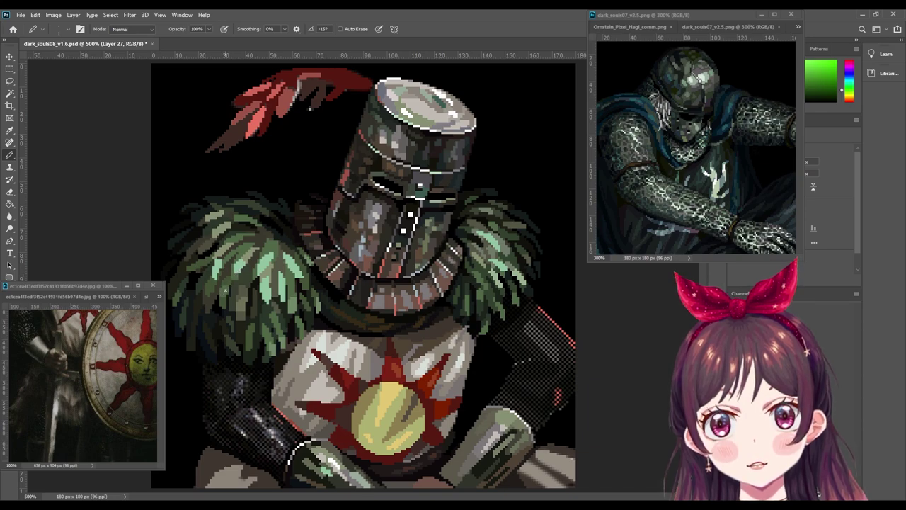
{"action": "left_click", "coordinate": [388, 415], "text": "alt"}
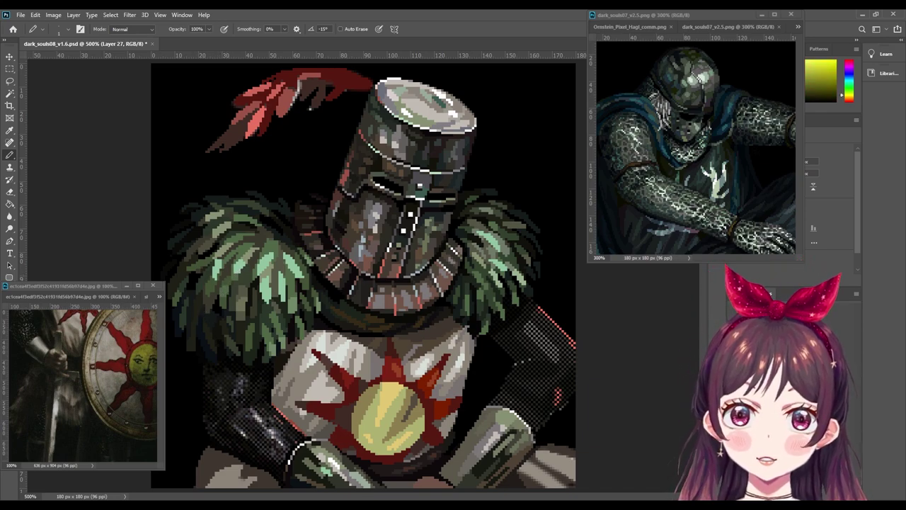
{"action": "key", "text": "i"}
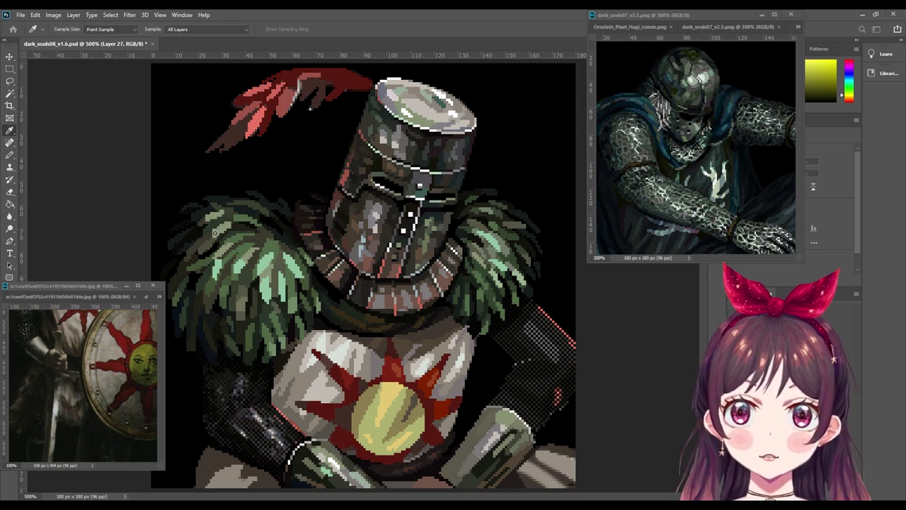
{"action": "key", "text": "b"}
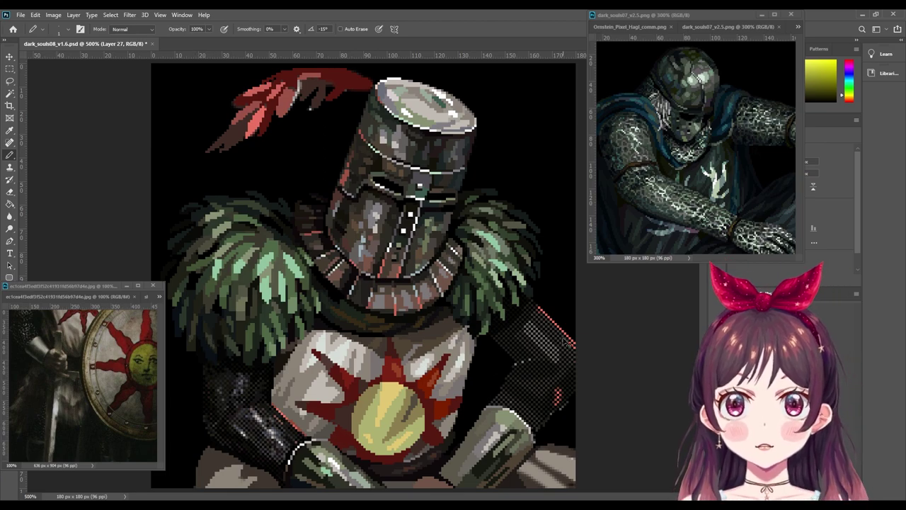
Step: Check the whole portrait, then zoom back in on the left fur collar
{"action": "key", "text": "ctrl+1"}
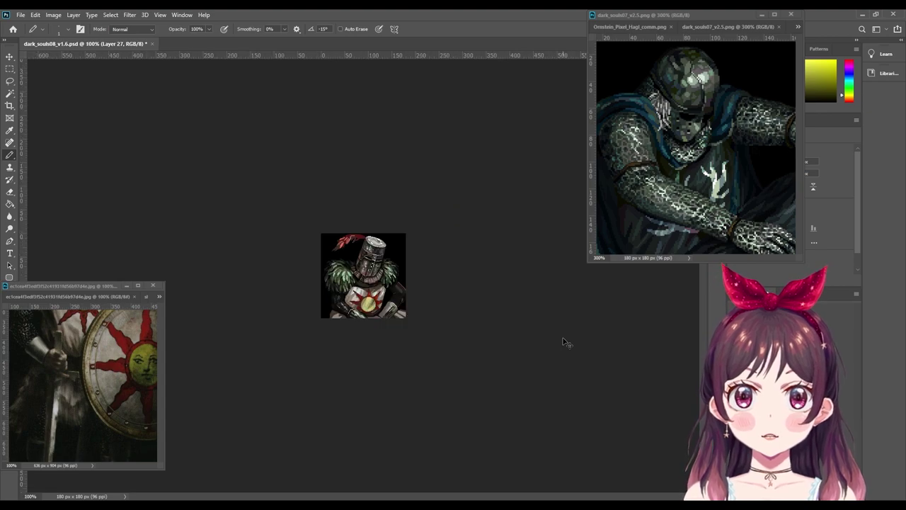
{"action": "key", "text": "ctrl+plus"}
{"action": "key", "text": "ctrl+plus"}
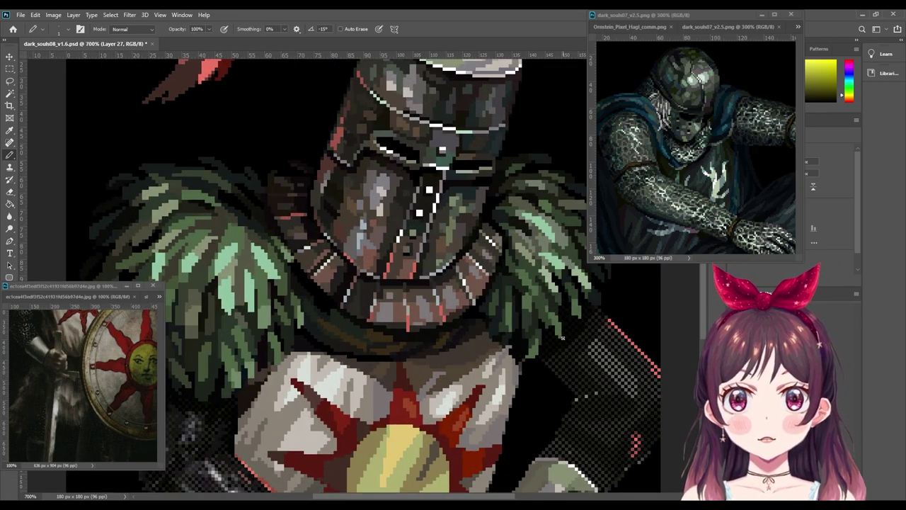
{"action": "scroll", "coordinate": [358, 281], "scroll_direction": "up", "scroll_amount": 1}
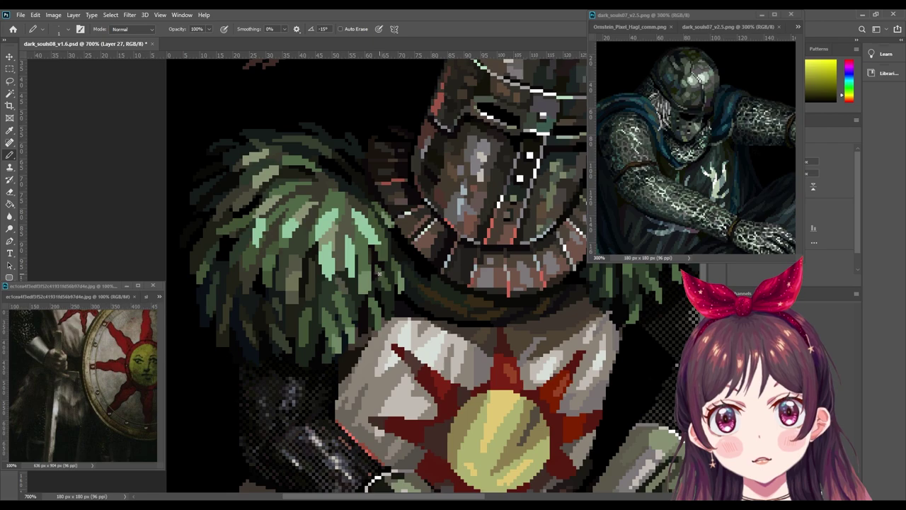
{"action": "key", "text": "g"}
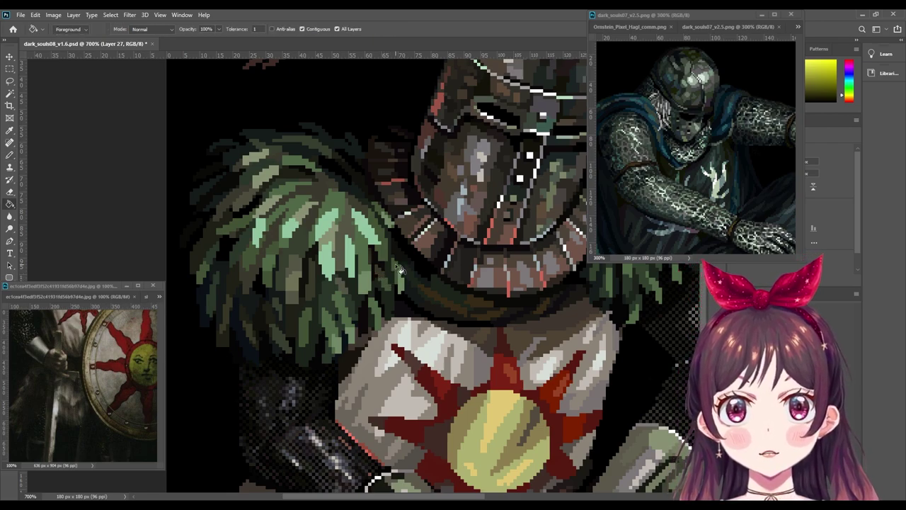
{"action": "key", "text": "b"}
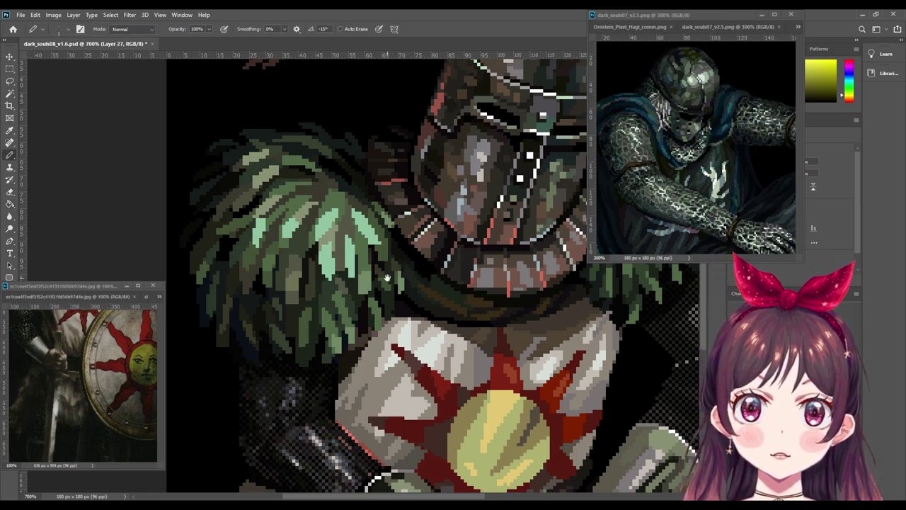
{"action": "scroll", "coordinate": [388, 277], "scroll_direction": "up", "scroll_amount": 2}
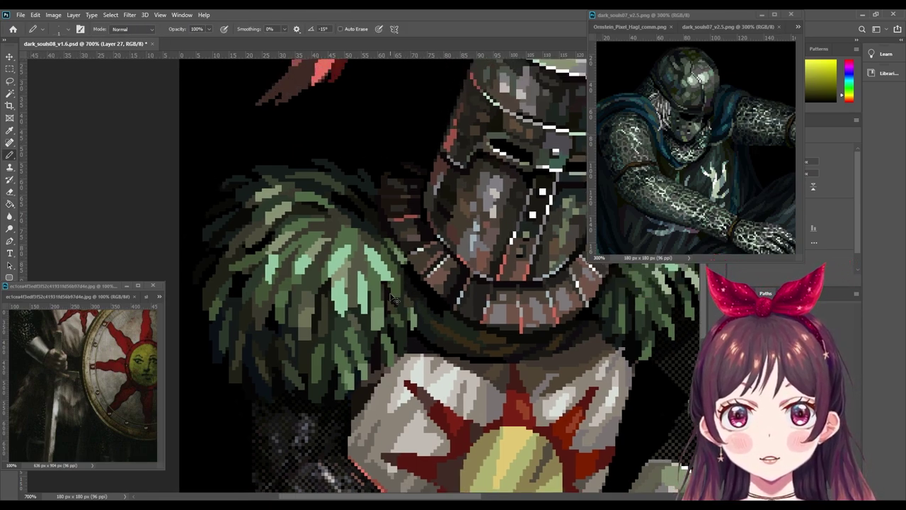
{"action": "left_click_drag", "start_coordinate": [368, 311], "coordinate": [396, 303]}
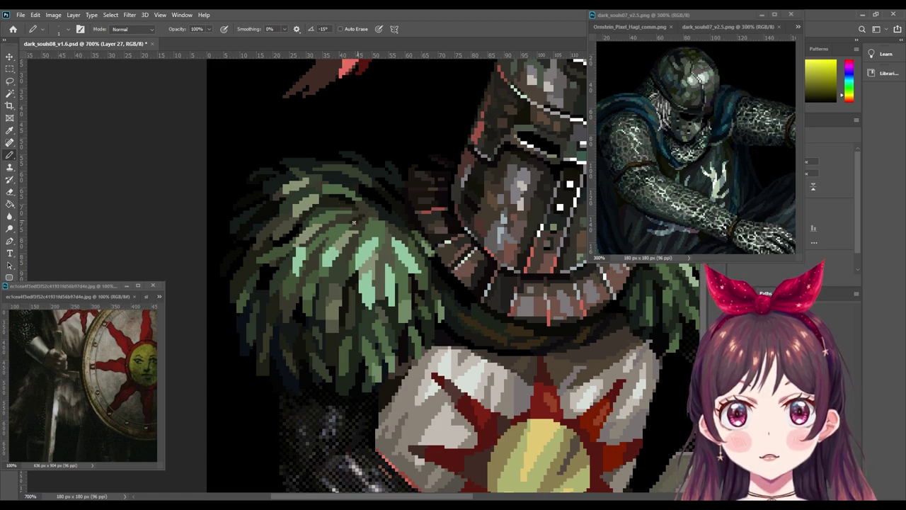
Step: Pick a mint green for the fur strands and work over the left collar
{"action": "left_click", "coordinate": [379, 219], "text": "alt"}
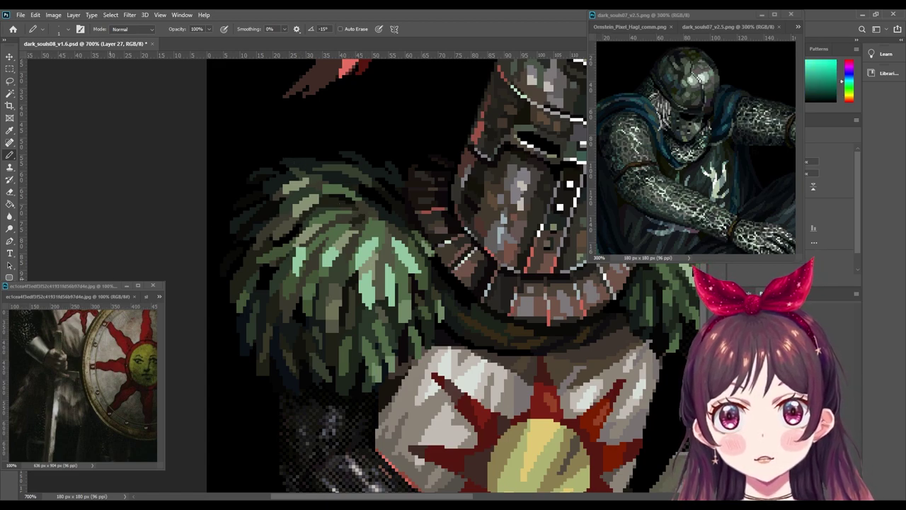
{"action": "key", "text": "i"}
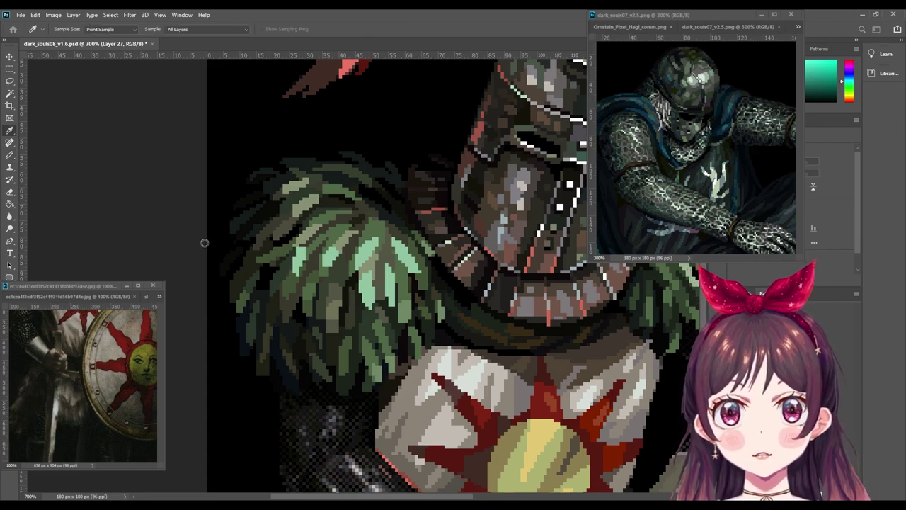
{"action": "key", "text": "b"}
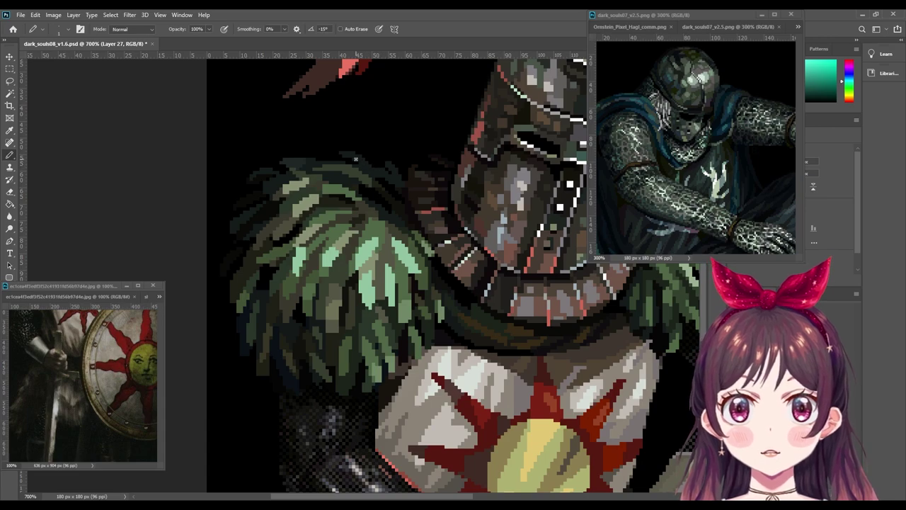
{"action": "key", "text": "g"}
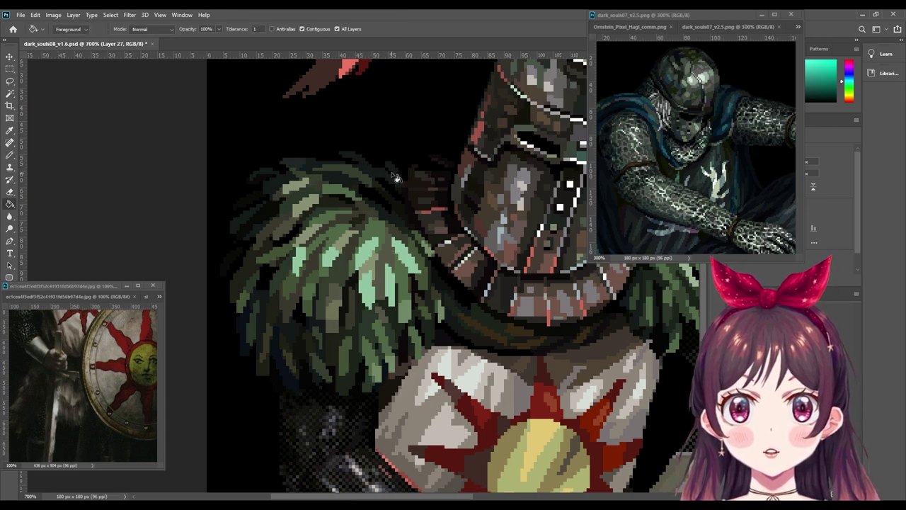
{"action": "key", "text": "b"}
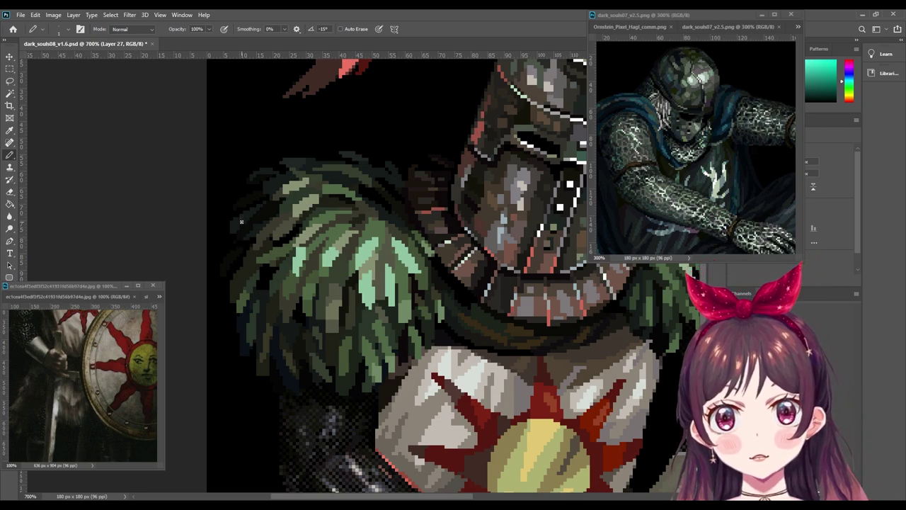
{"action": "left_click_drag", "start_coordinate": [300, 363], "coordinate": [305, 354]}
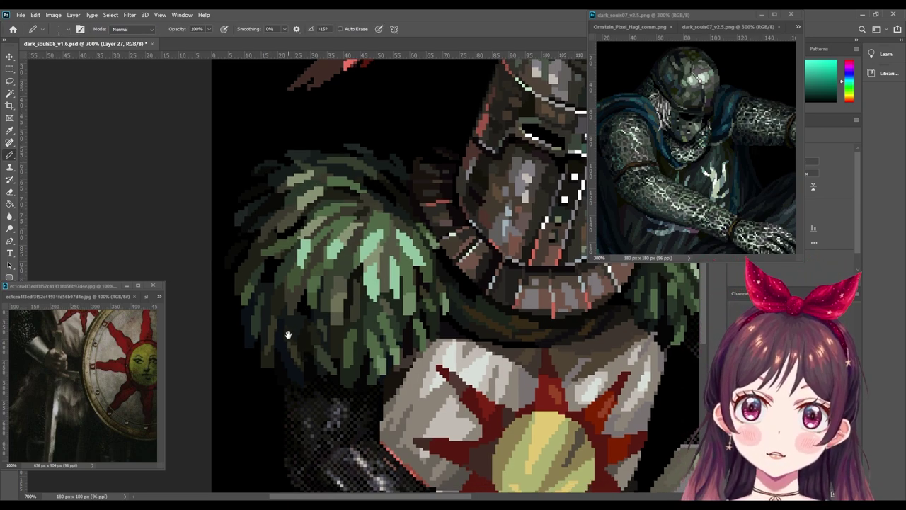
{"action": "key", "text": "i"}
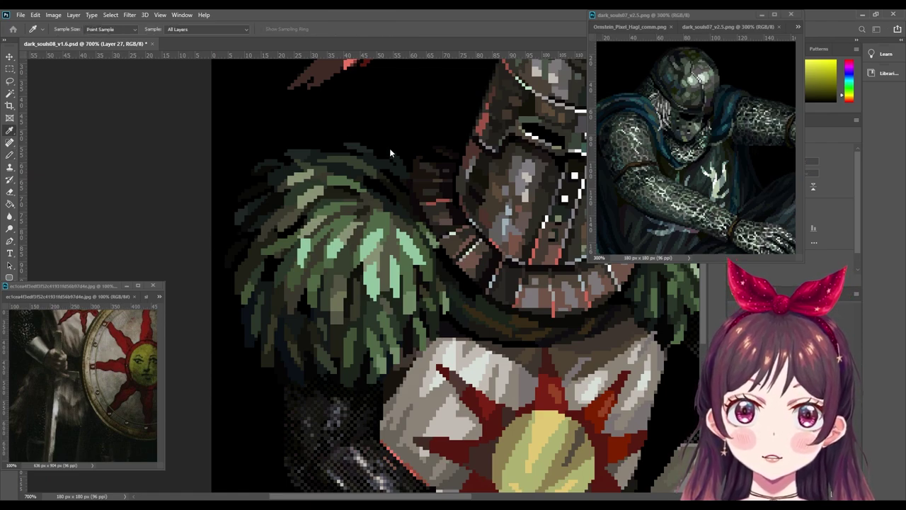
{"action": "key", "text": "b"}
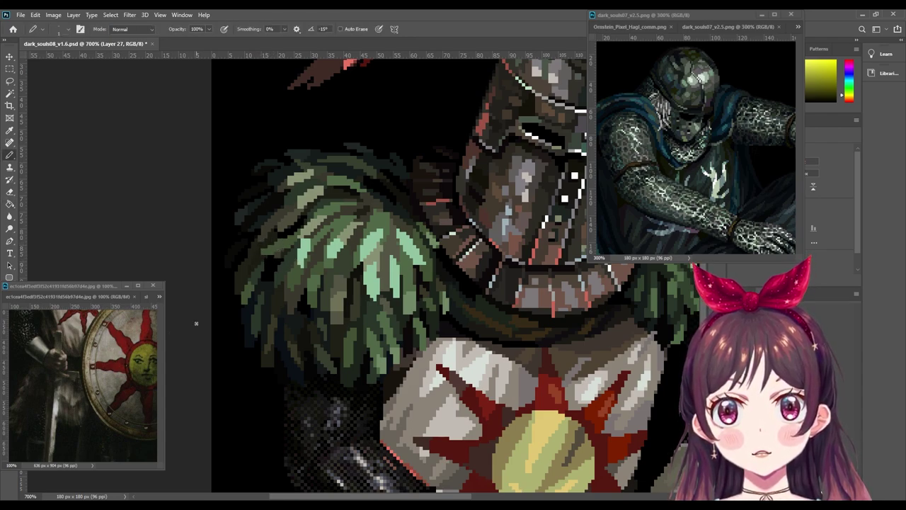
Step: Sample another collar colour, then zoom out to see the whole knight
{"action": "key", "text": "alt"}
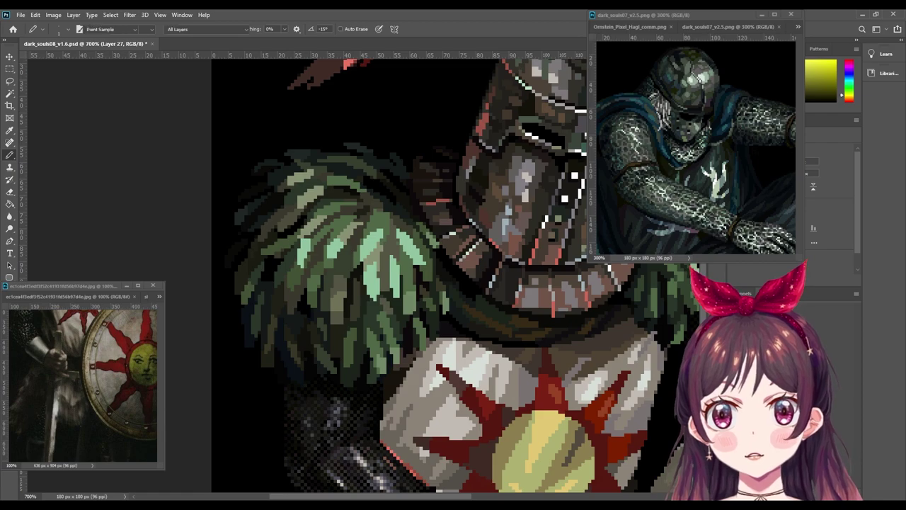
{"action": "key", "text": "i"}
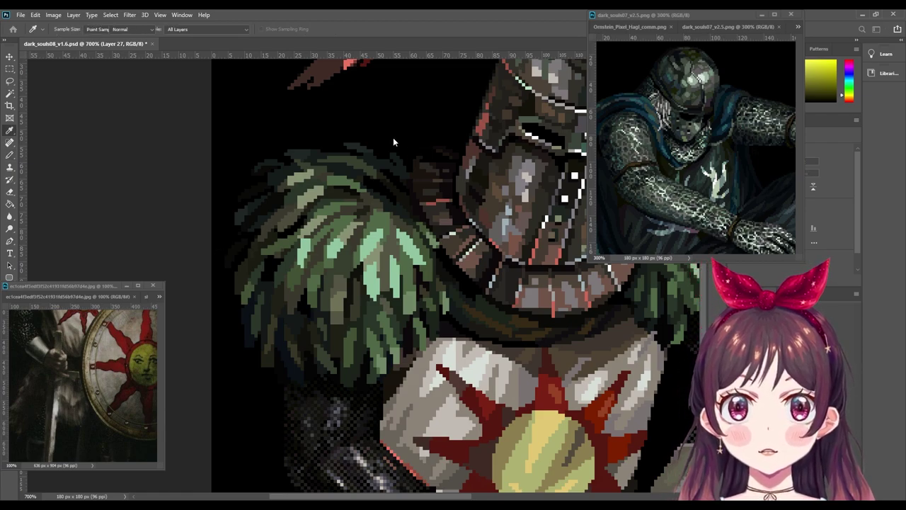
{"action": "key", "text": "g"}
{"action": "key", "text": "b"}
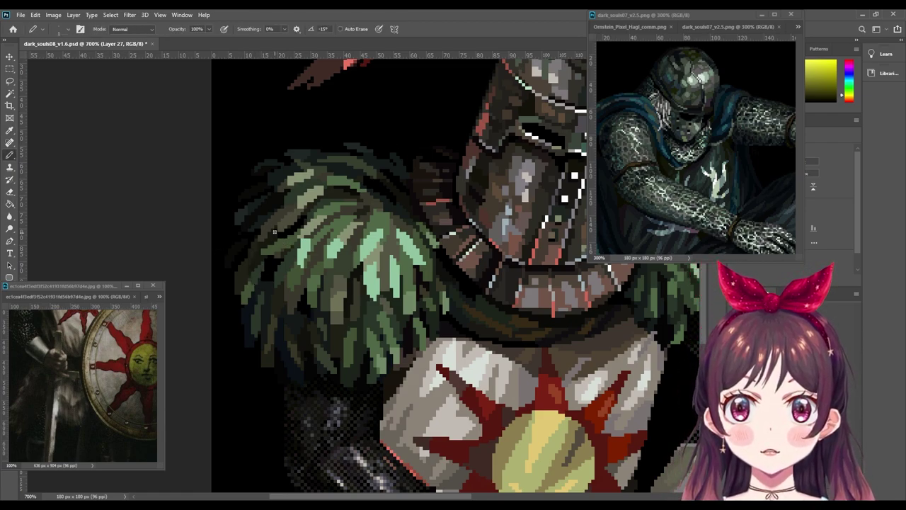
{"action": "key", "text": "ctrl+minus"}
{"action": "key", "text": "ctrl+minus"}
Step: Sample a green from the fur collar and paint dark strands on its upper-left edge
{"action": "key", "text": "ctrl+minus"}
{"action": "key", "text": "ctrl+minus"}
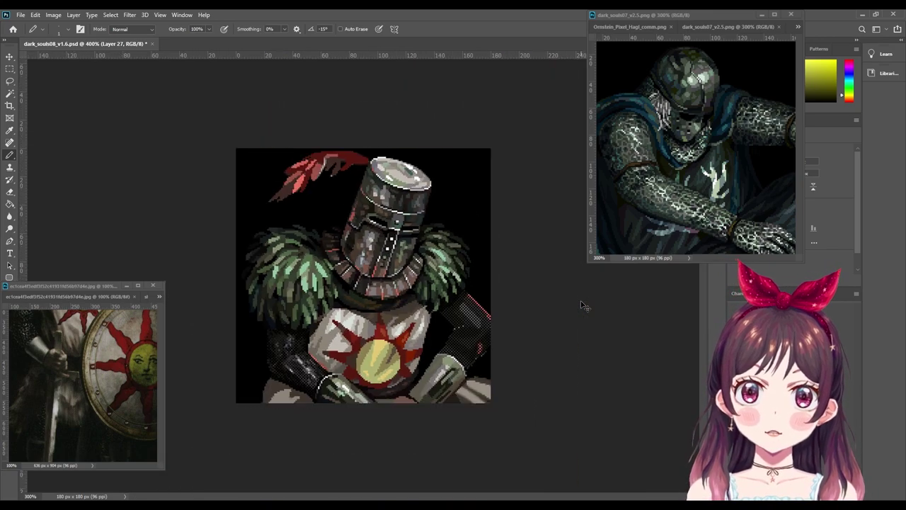
{"action": "key", "text": "ctrl+minus"}
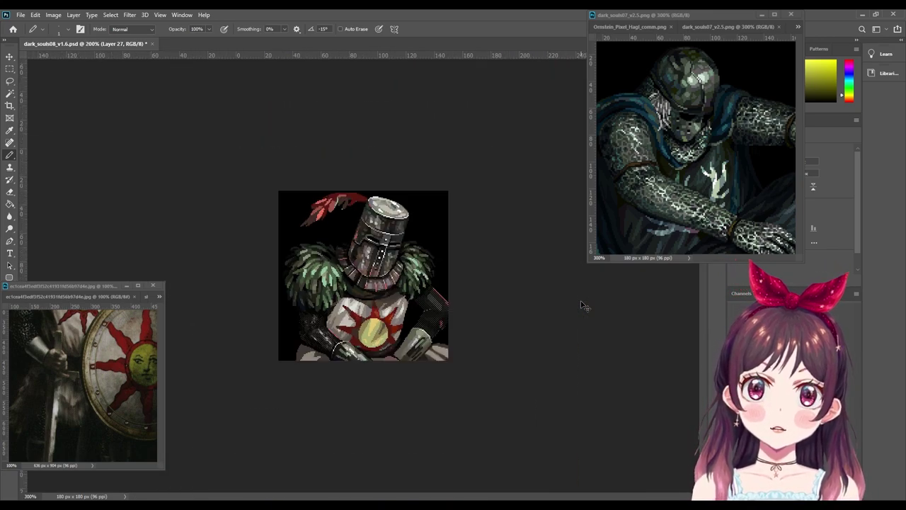
{"action": "key", "text": "ctrl+plus"}
{"action": "key", "text": "ctrl+plus"}
{"action": "key", "text": "ctrl+plus"}
{"action": "key", "text": "ctrl+plus"}
{"action": "scroll", "coordinate": [508, 329], "scroll_direction": "left", "scroll_amount": 3}
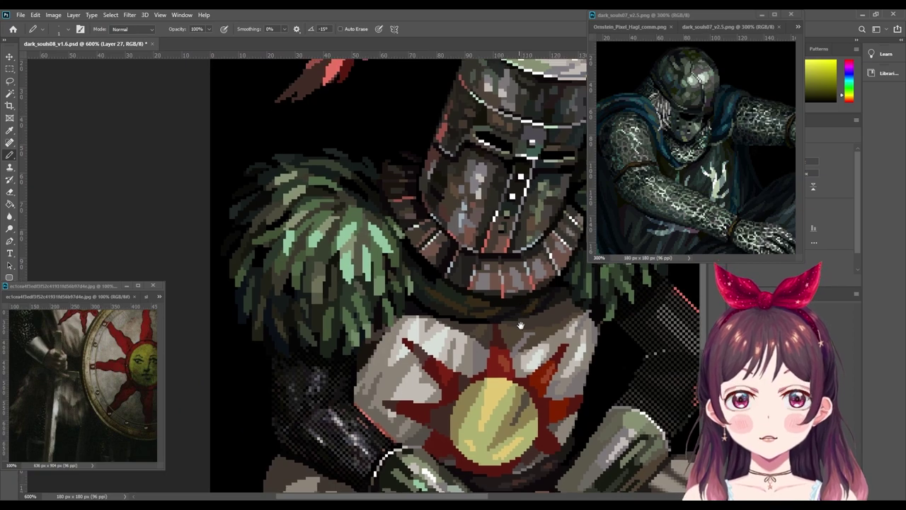
{"action": "left_click", "coordinate": [306, 258], "text": "alt"}
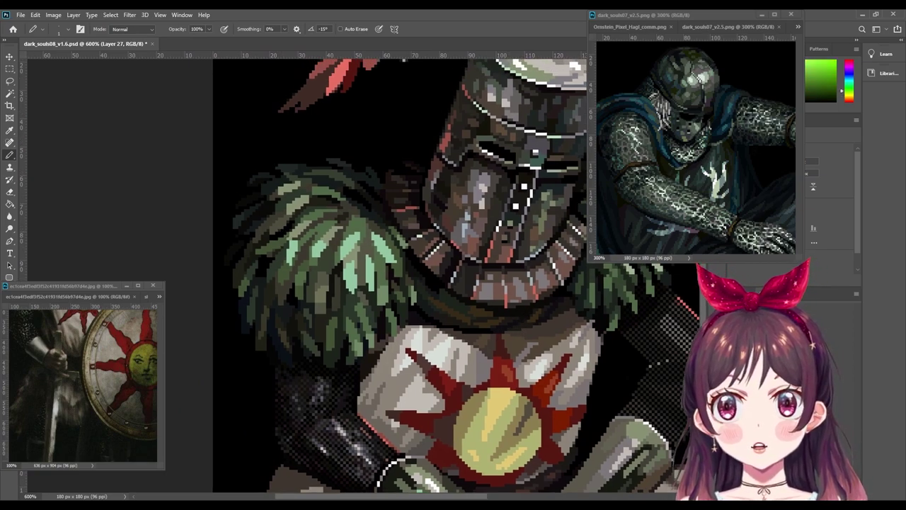
{"action": "key", "text": "i"}
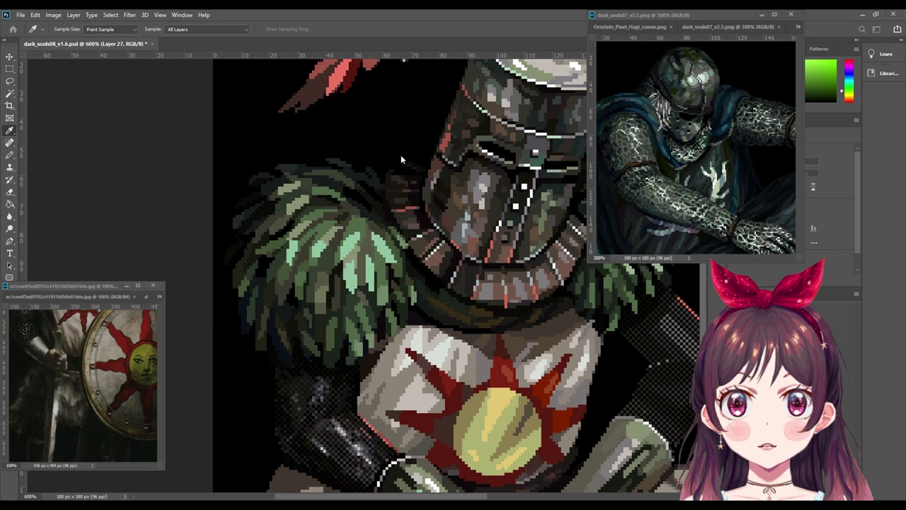
{"action": "key", "text": "b"}
Step: Pick a lighter mint green and repaint highlight strands on the left collar fur
{"action": "left_click", "coordinate": [354, 245], "text": "alt"}
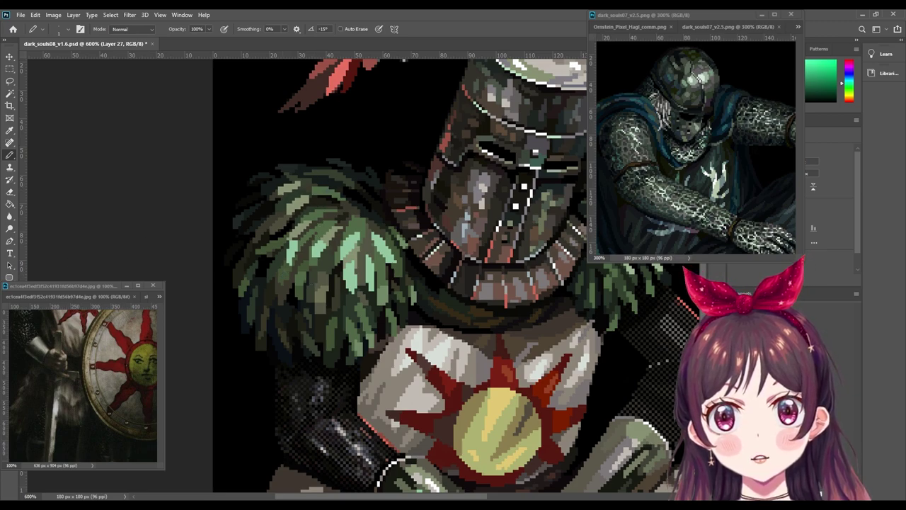
{"action": "key", "text": "i"}
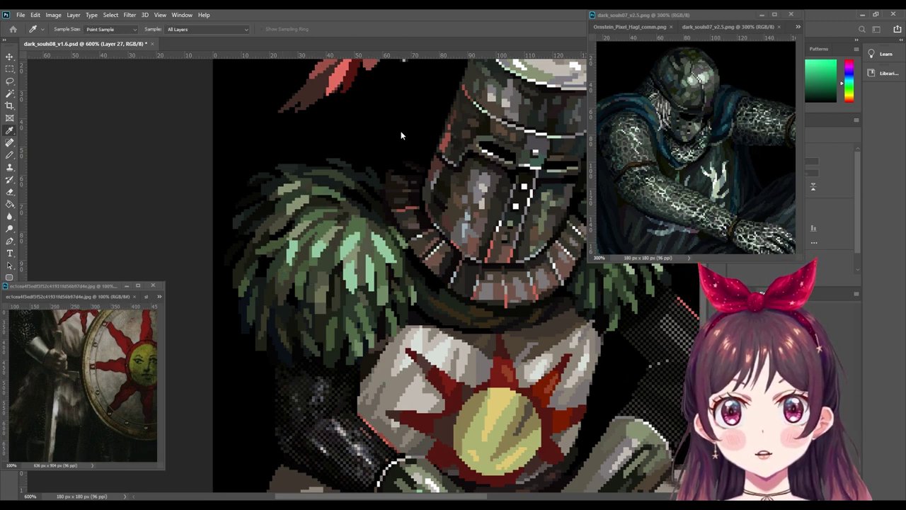
{"action": "key", "text": "b"}
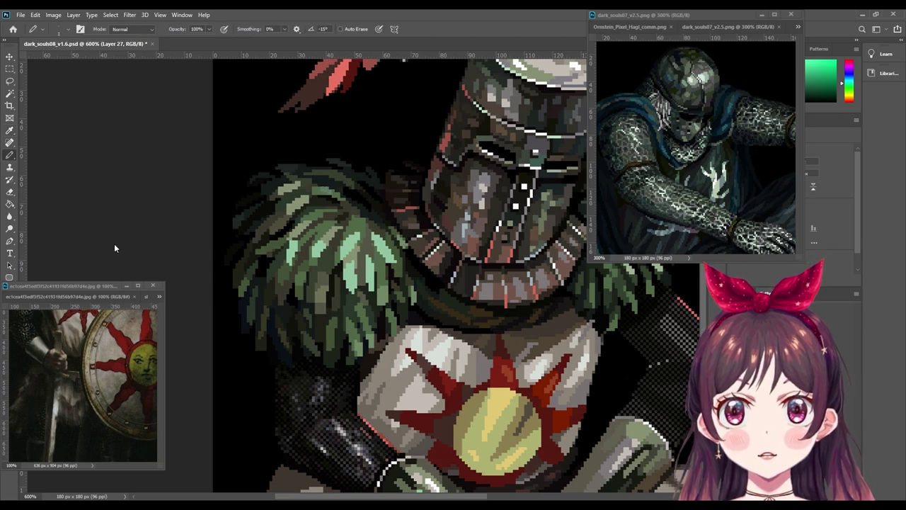
{"action": "key", "text": "i"}
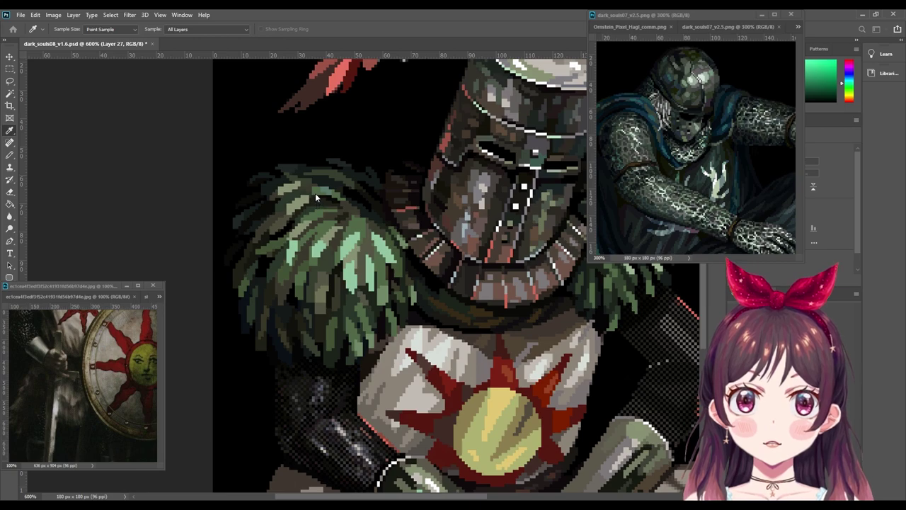
{"action": "key", "text": "b"}
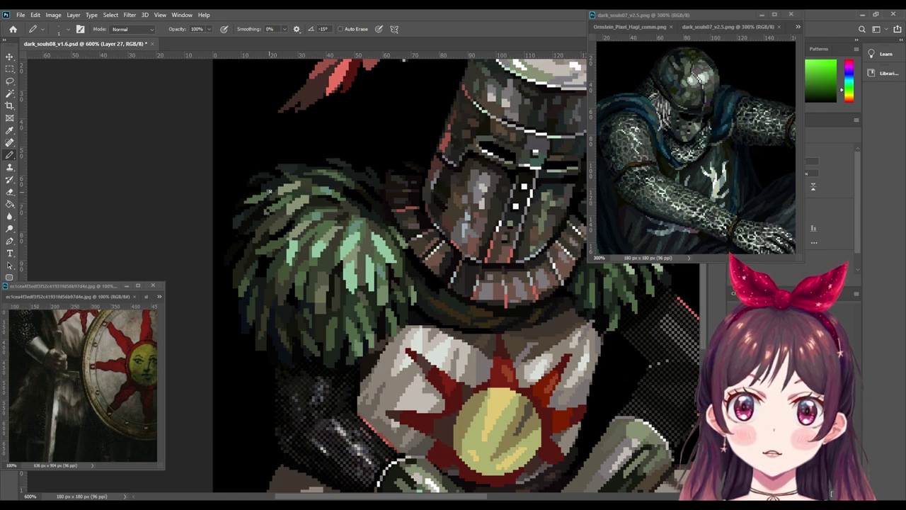
Step: Repaint more sampled green strands around the left shoulder, then zoom out to view the whole portrait
{"action": "key", "text": "i"}
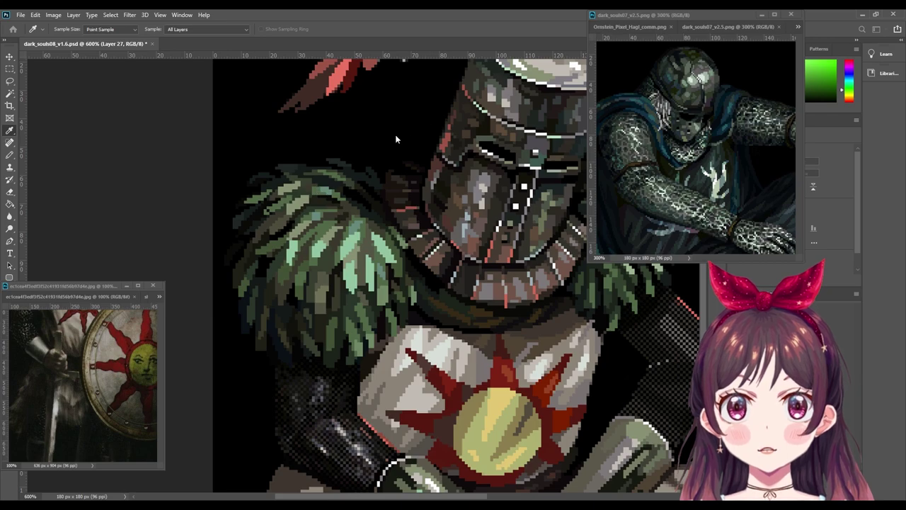
{"action": "key", "text": "b"}
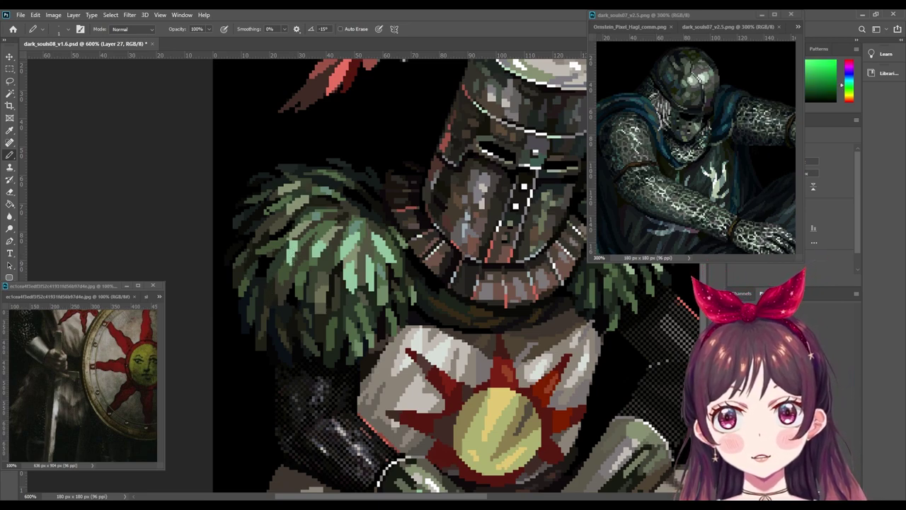
{"action": "key", "text": "i"}
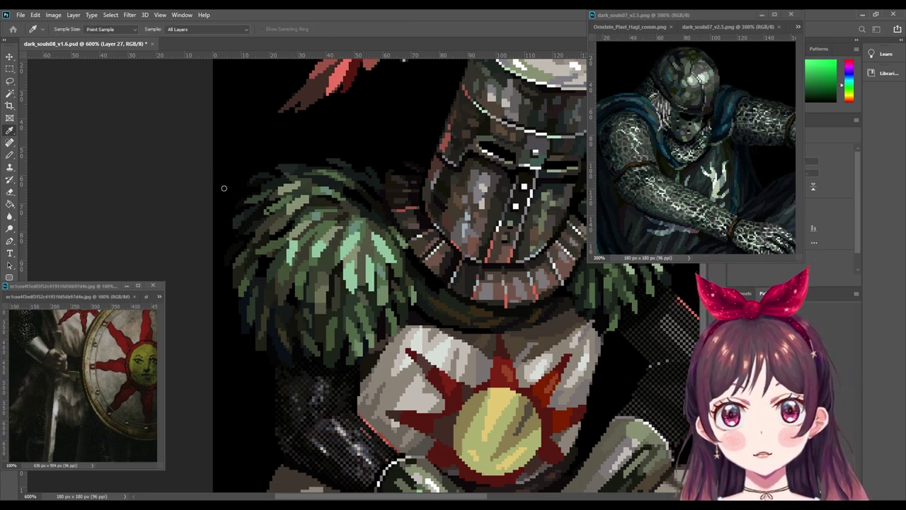
{"action": "key", "text": "b"}
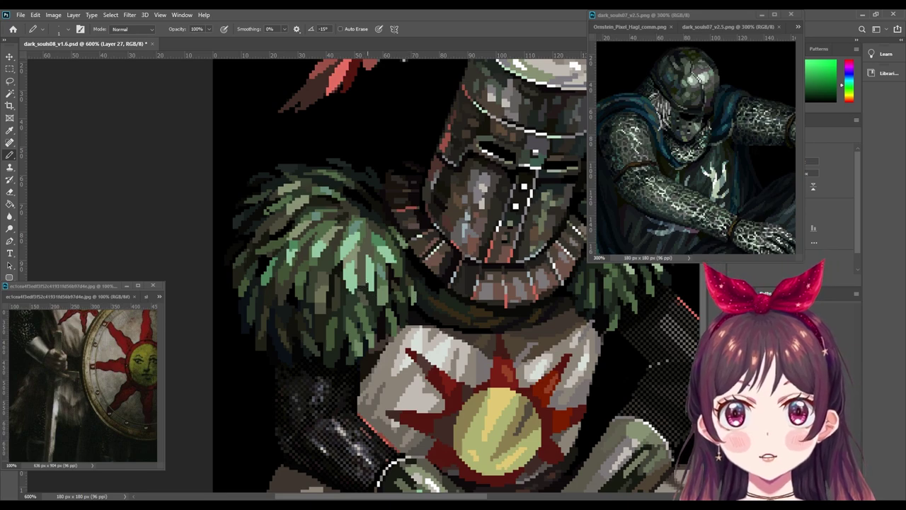
{"action": "key", "text": "g"}
{"action": "key", "text": "b"}
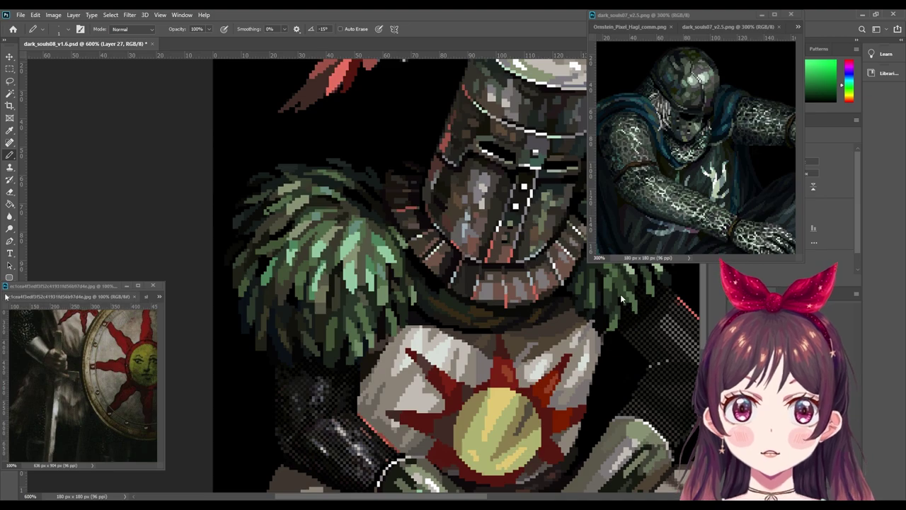
{"action": "key", "text": "ctrl+minus"}
{"action": "key", "text": "ctrl+minus"}
{"action": "key", "text": "ctrl+minus"}
{"action": "key", "text": "ctrl+minus"}
{"action": "key", "text": "ctrl+minus"}
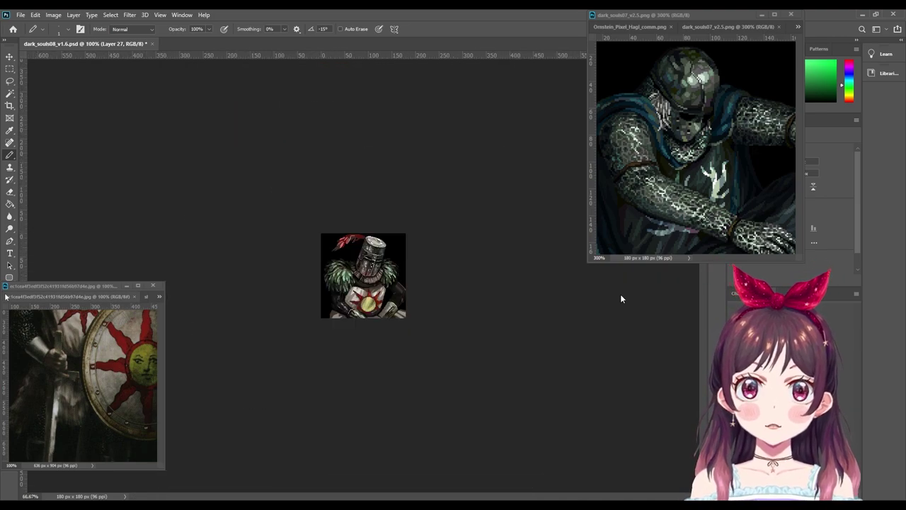
{"action": "key", "text": "ctrl+minus"}
Step: Zoom back in on the left collar and repaint strands with pale mint and darker green
{"action": "key", "text": "ctrl+plus"}
{"action": "key", "text": "ctrl+plus"}
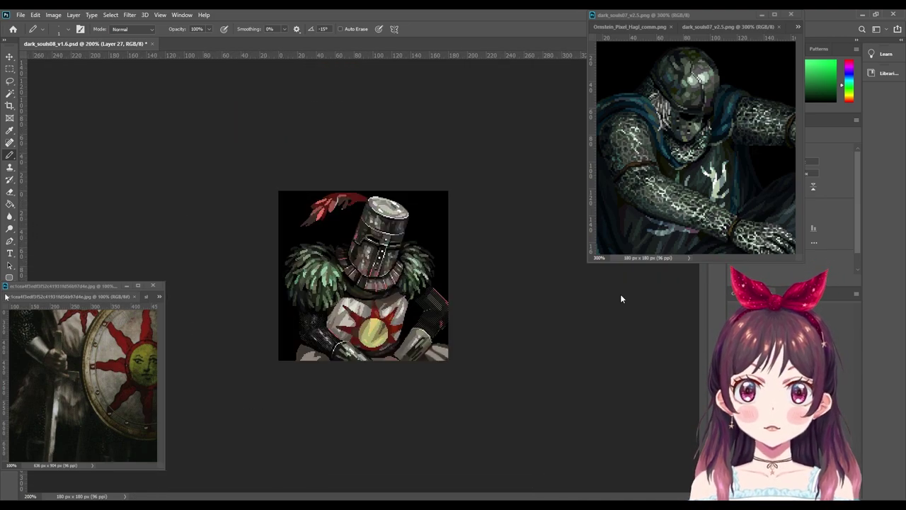
{"action": "key", "text": "ctrl+plus"}
{"action": "key", "text": "ctrl+plus"}
{"action": "key", "text": "ctrl+plus"}
{"action": "key", "text": "ctrl+plus"}
{"action": "key", "text": "ctrl+plus"}
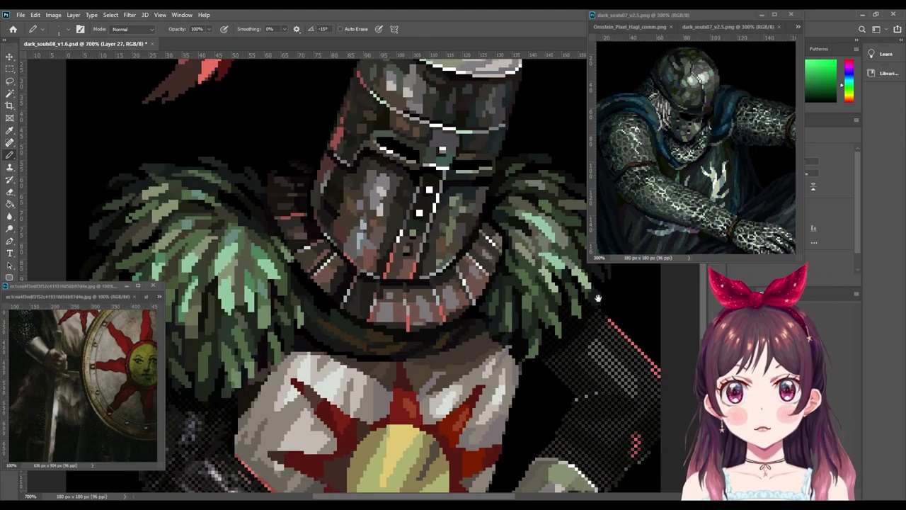
{"action": "left_click_drag", "start_coordinate": [347, 340], "coordinate": [469, 328]}
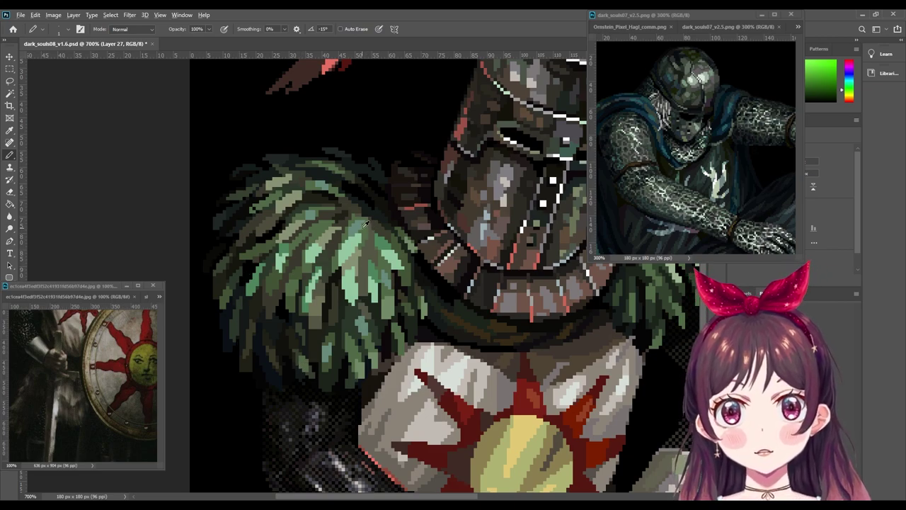
{"action": "left_click", "coordinate": [249, 328], "text": "alt"}
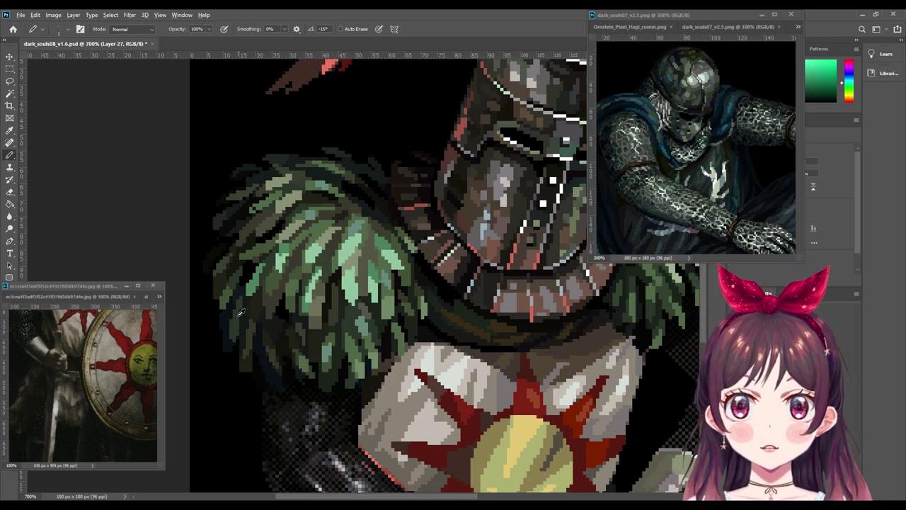
{"action": "left_click", "coordinate": [240, 313], "text": "alt"}
{"action": "key", "text": "i"}
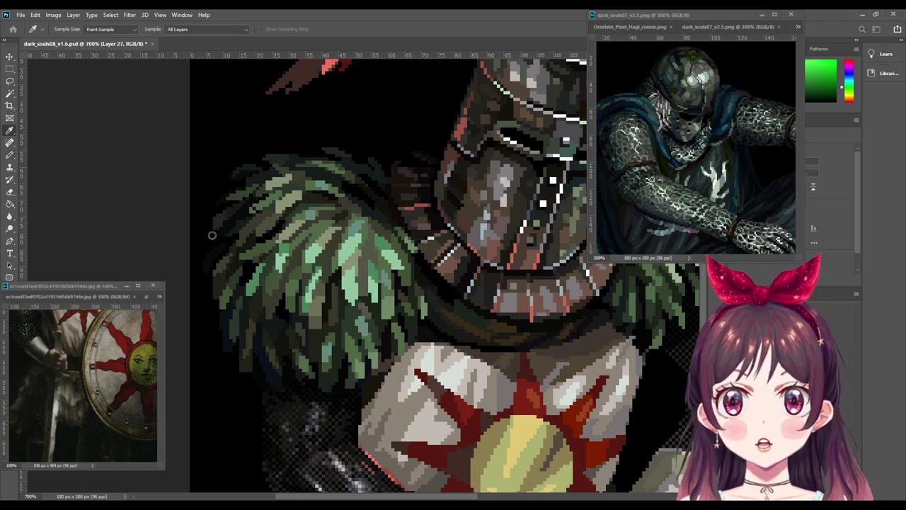
{"action": "key", "text": "b"}
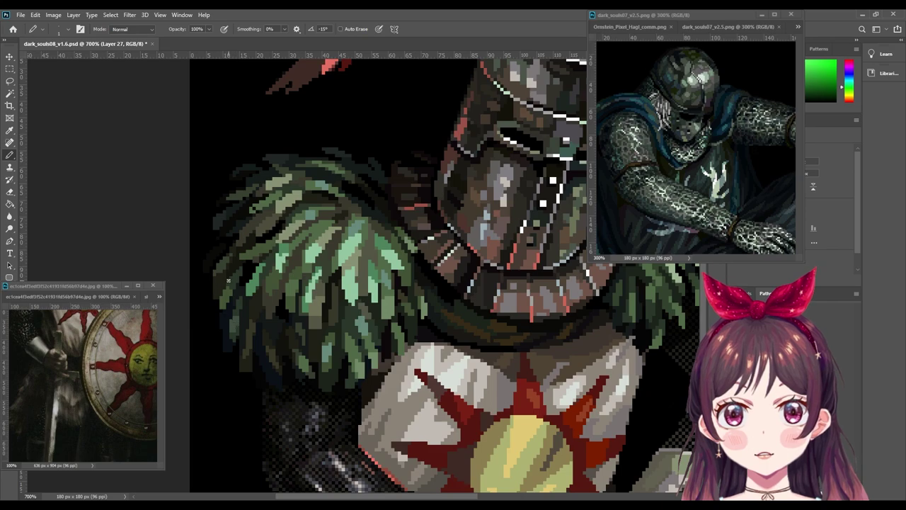
Step: Sample an olive-yellow from the artwork and paint it into the collar strands
{"action": "left_click", "coordinate": [244, 342], "text": "alt"}
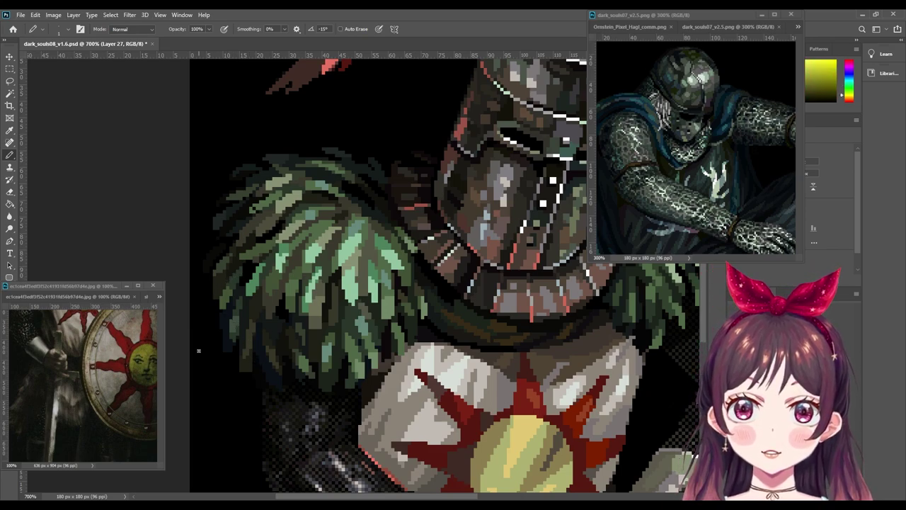
{"action": "key", "text": "i"}
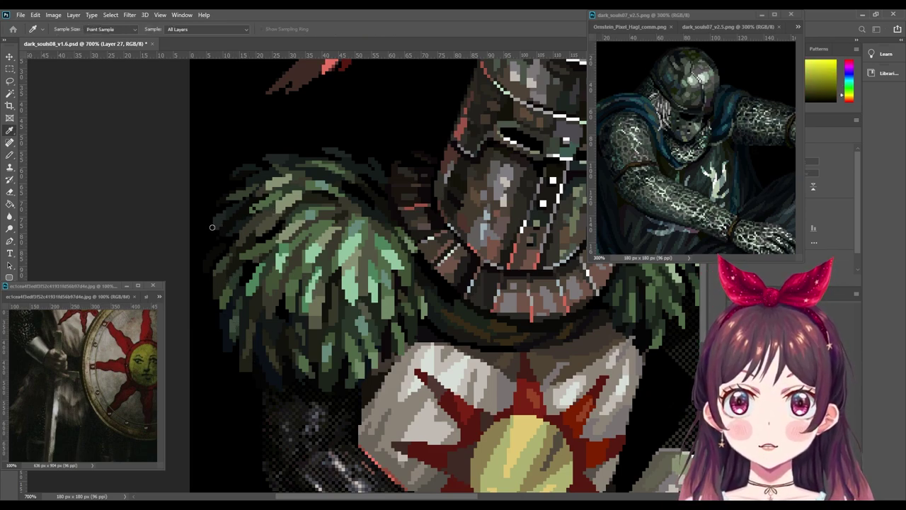
{"action": "key", "text": "b"}
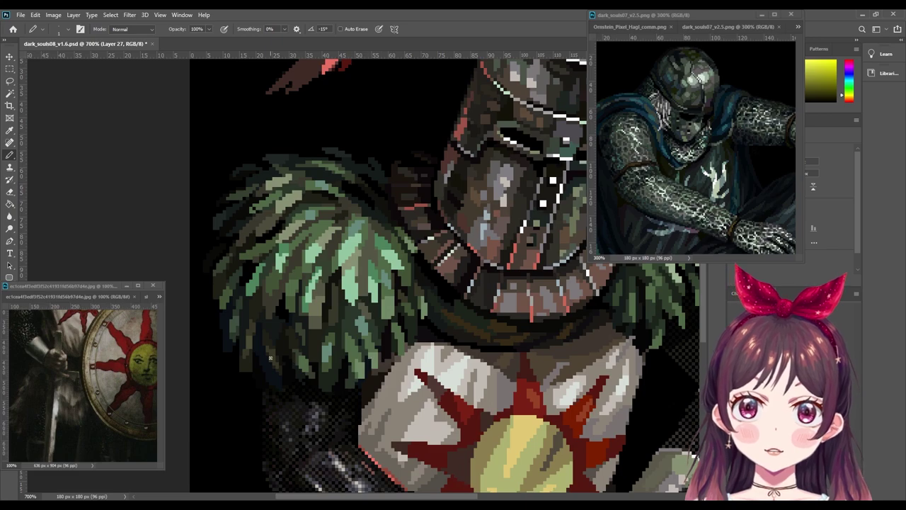
{"action": "scroll", "coordinate": [274, 242], "scroll_direction": "up", "scroll_amount": 1}
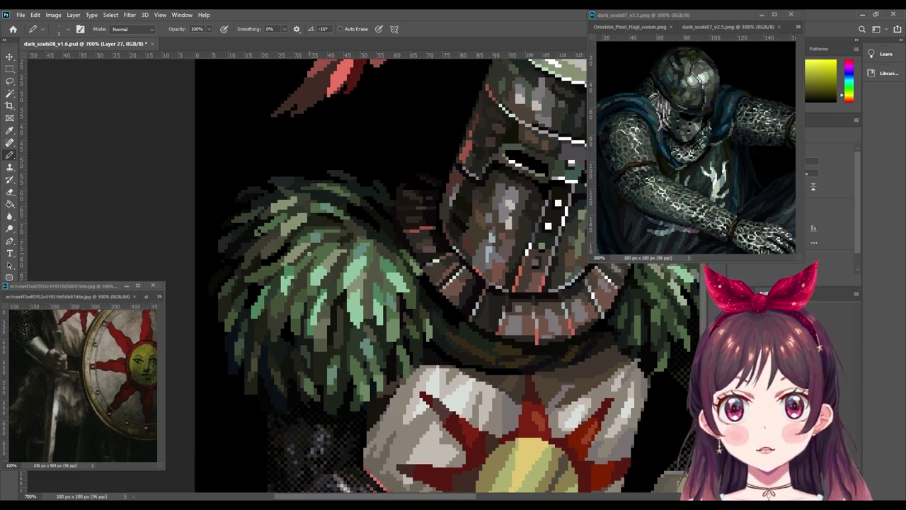
{"action": "key", "text": "i"}
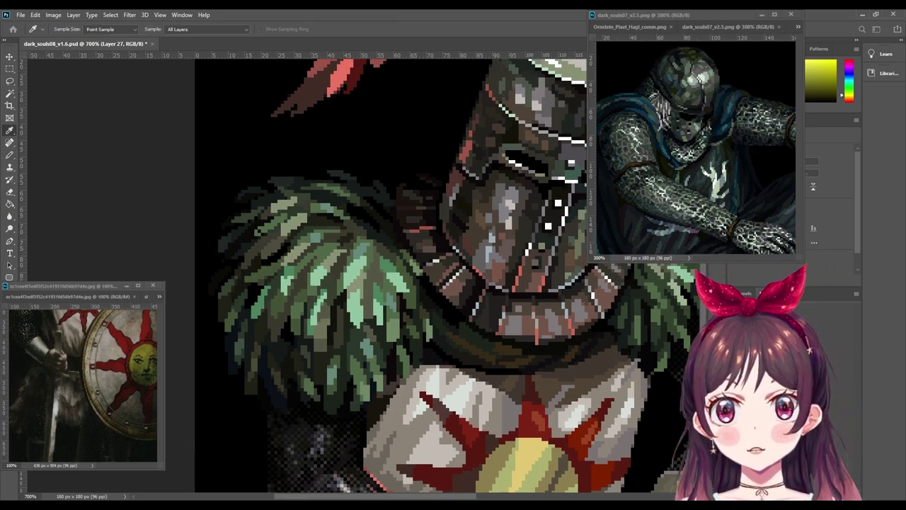
{"action": "key", "text": "b"}
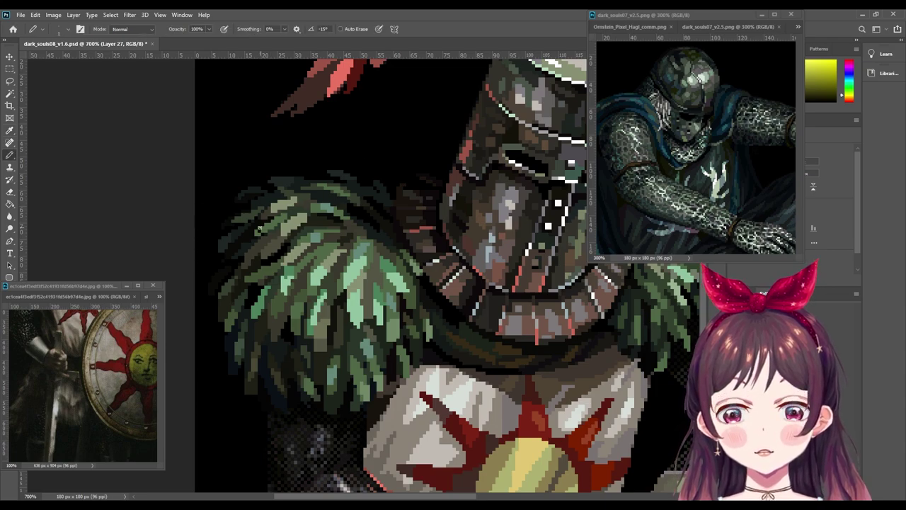
Step: Pick up a fur-strand green and redraw distinct strands along the upper collar
{"action": "left_click", "coordinate": [270, 224], "text": "alt"}
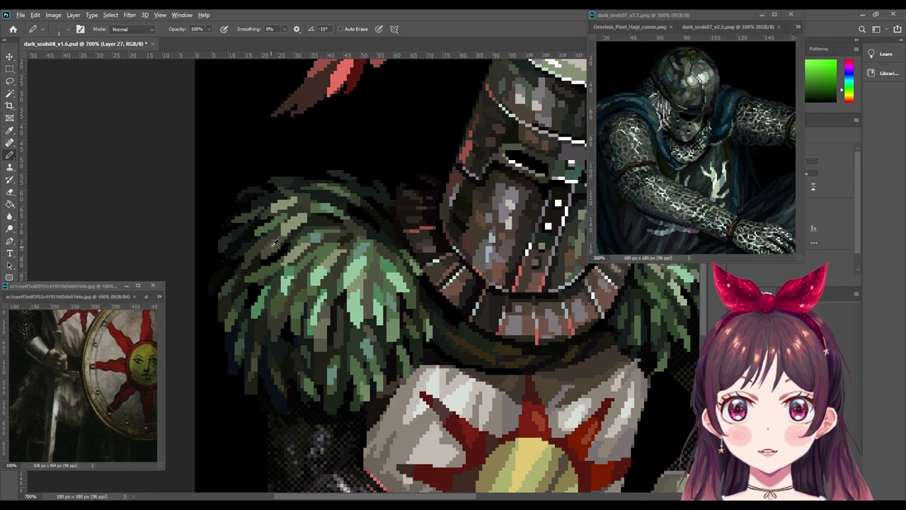
{"action": "key", "text": "x"}
{"action": "key", "text": "i"}
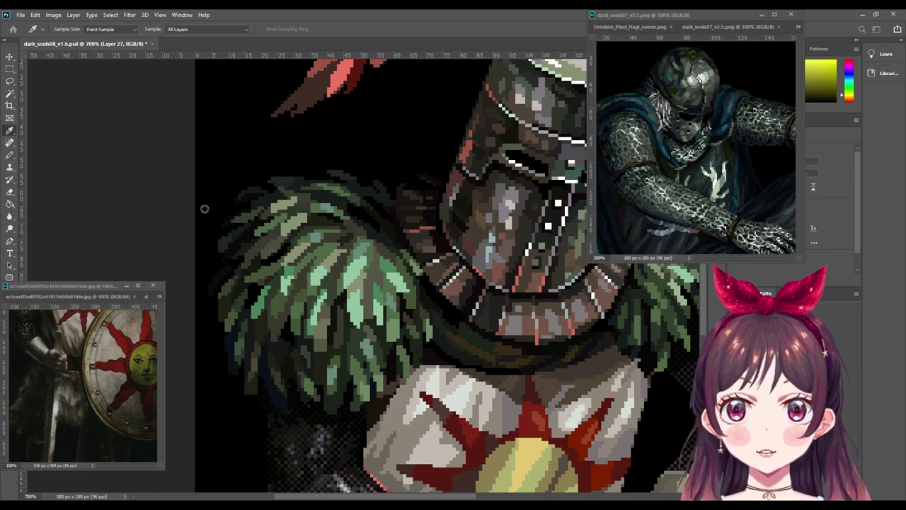
{"action": "key", "text": "b"}
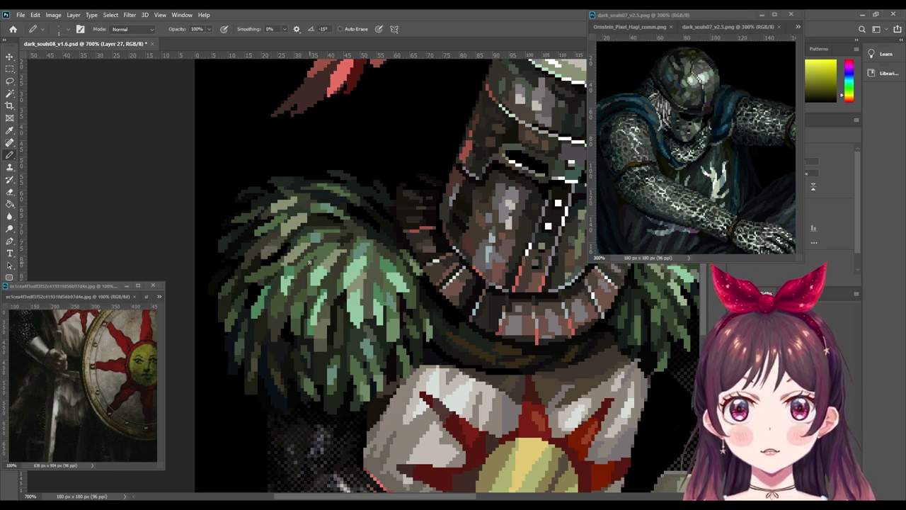
{"action": "mouse_move", "coordinate": [352, 309]}
{"action": "left_mouse_down"}
{"action": "mouse_move", "coordinate": [348, 323]}
{"action": "mouse_move", "coordinate": [350, 296]}
{"action": "left_mouse_up"}
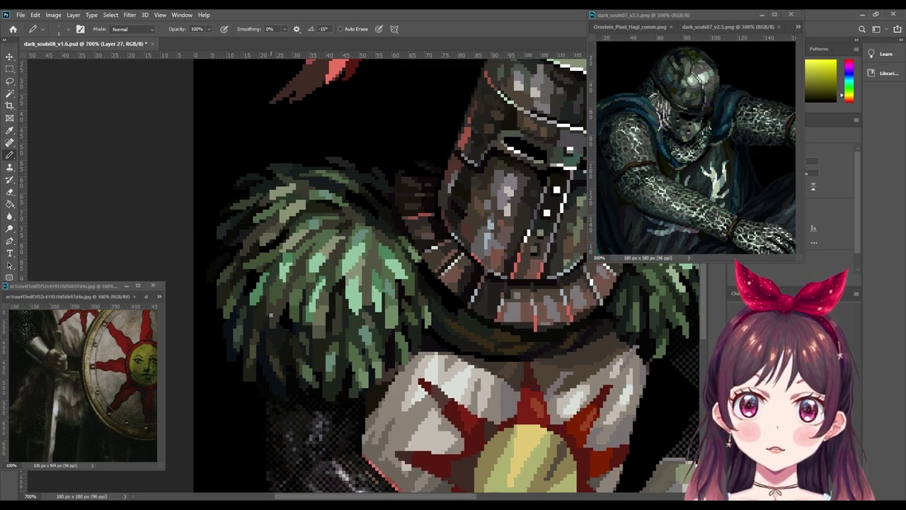
{"action": "key", "text": "g"}
{"action": "key", "text": "b"}
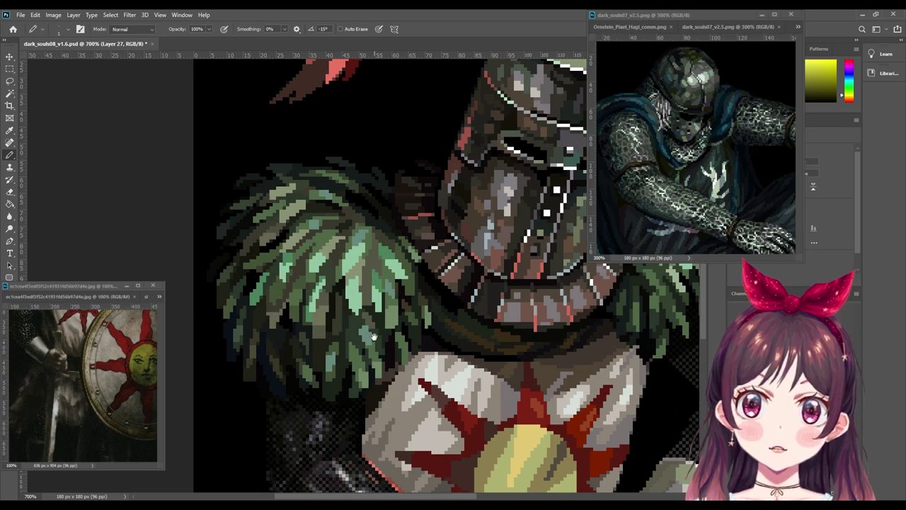
Step: Move to the lower collar fur and add teal-green strands
{"action": "left_click_drag", "start_coordinate": [347, 224], "coordinate": [348, 201]}
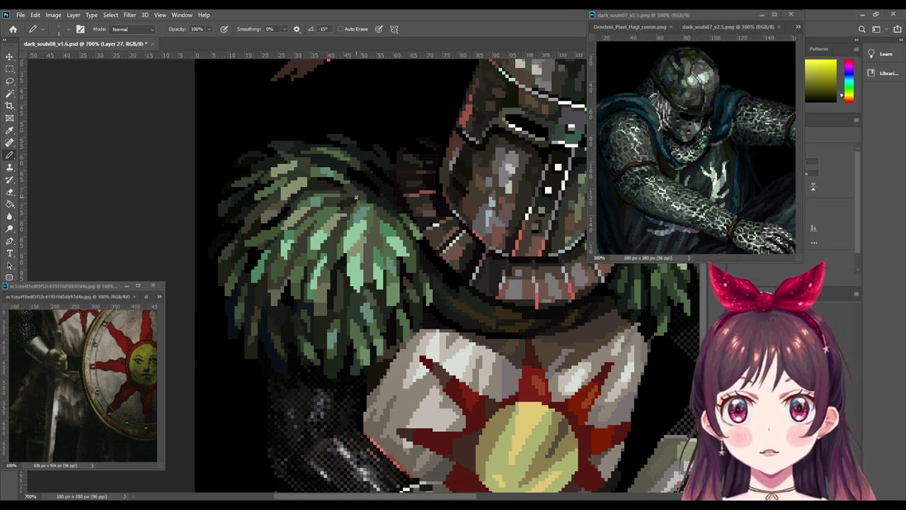
{"action": "key", "text": "x"}
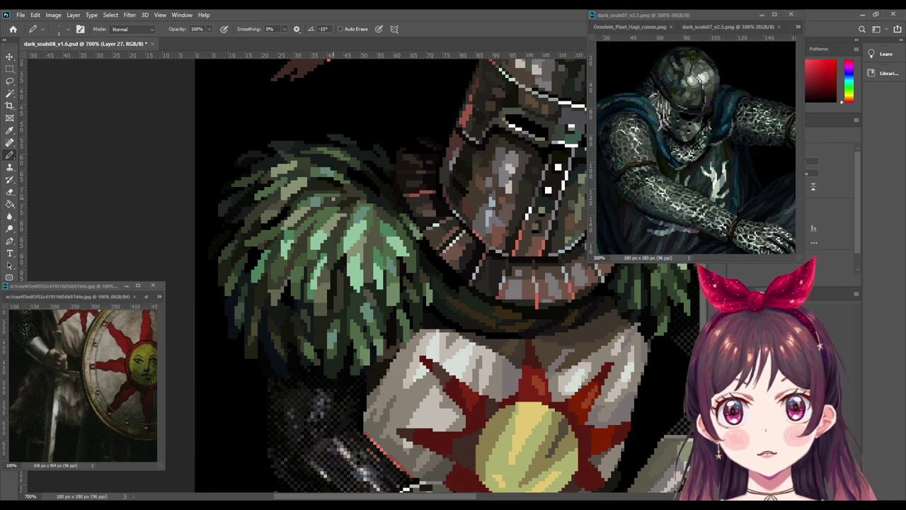
{"action": "right_click", "coordinate": [462, 186], "text": "alt+shift"}
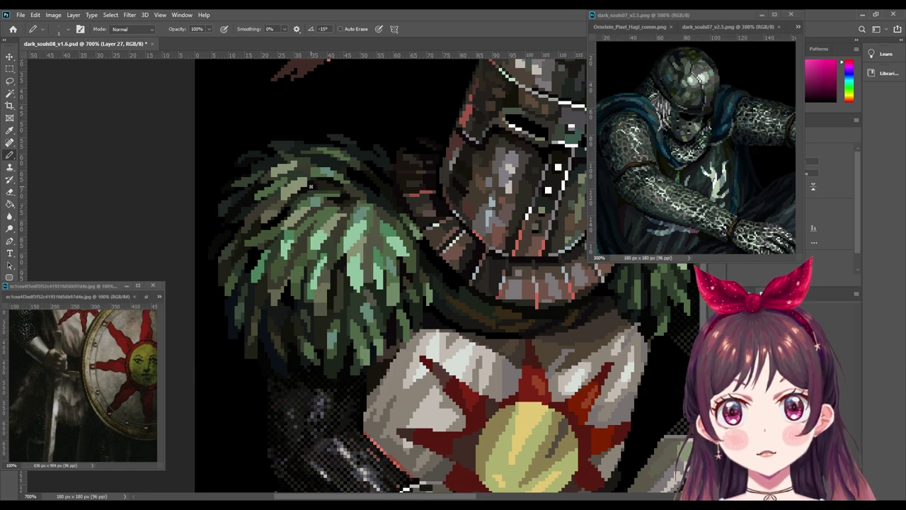
{"action": "left_click", "coordinate": [310, 182], "text": "alt"}
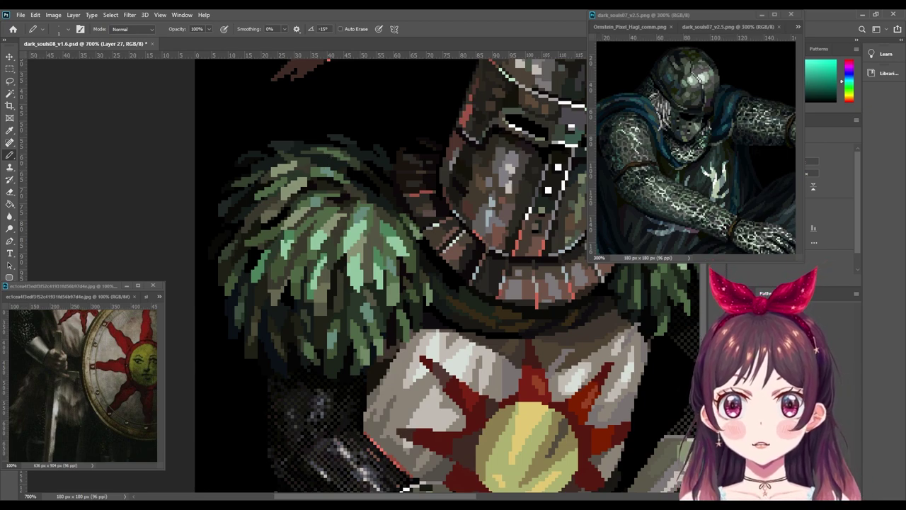
{"action": "key", "text": "i"}
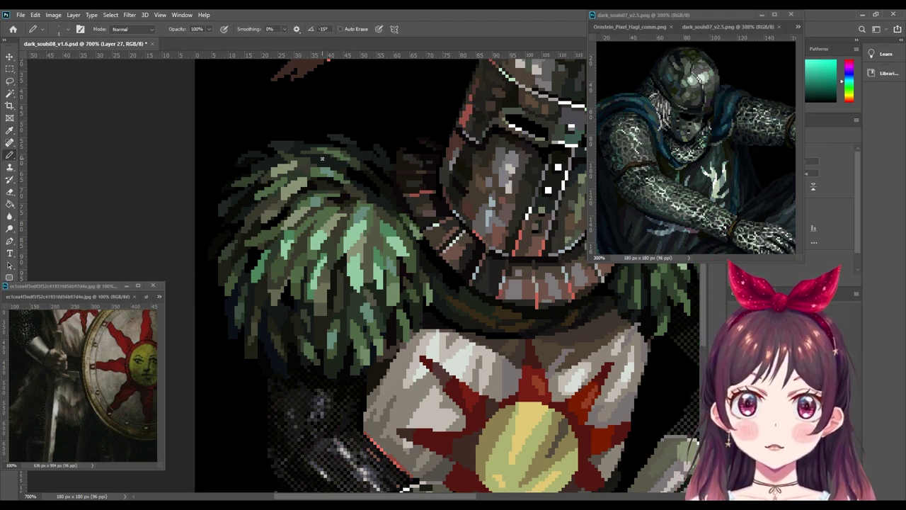
{"action": "key", "text": "g"}
{"action": "key", "text": "b"}
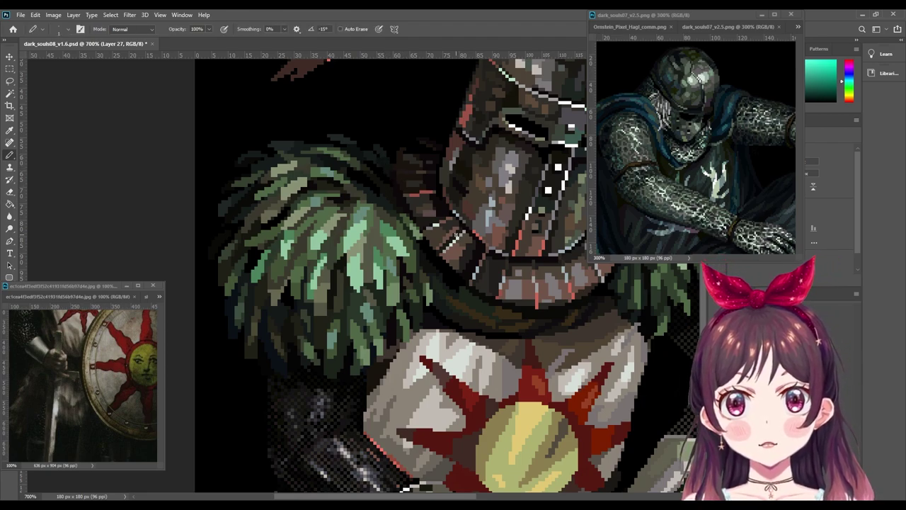
Step: Sample a fur green and a yellow highlight colour with Alt and paint new strands
{"action": "scroll", "coordinate": [389, 206], "scroll_direction": "down", "scroll_amount": 2}
{"action": "left_click", "coordinate": [390, 219], "text": "alt"}
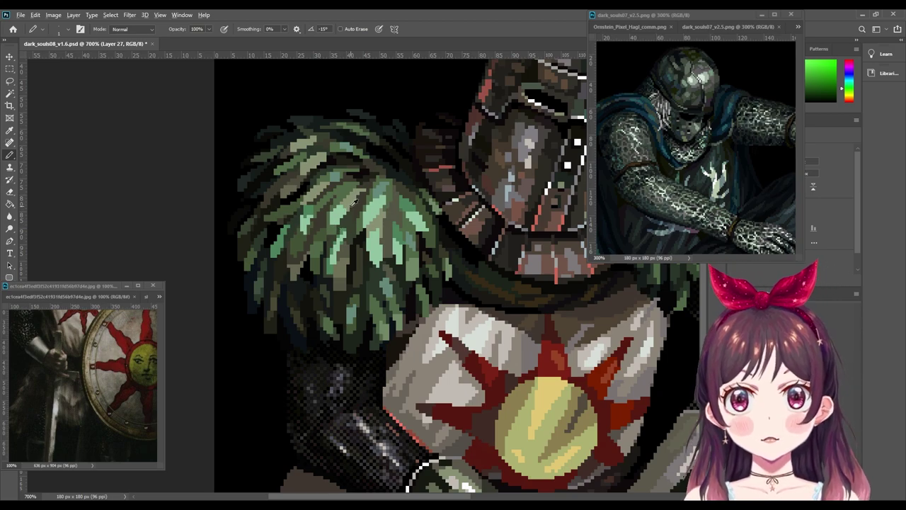
{"action": "left_click", "coordinate": [389, 221], "text": "alt"}
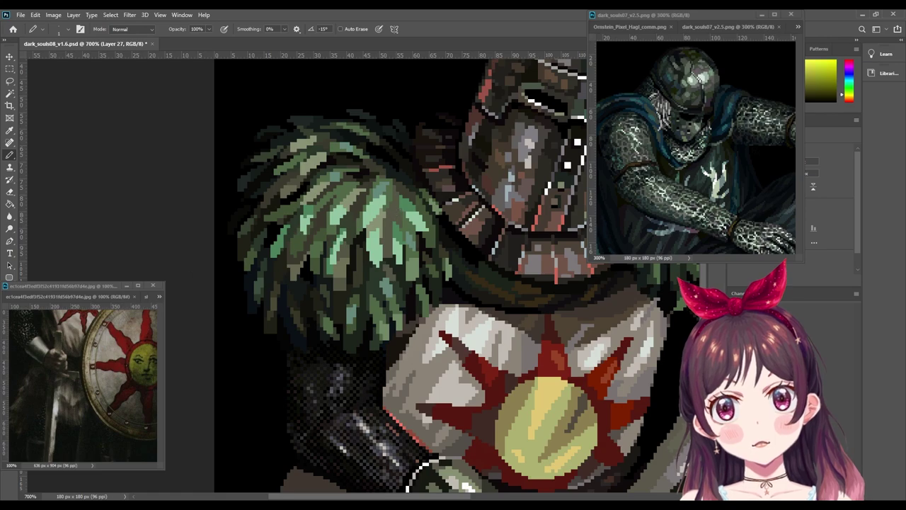
{"action": "key", "text": "alt"}
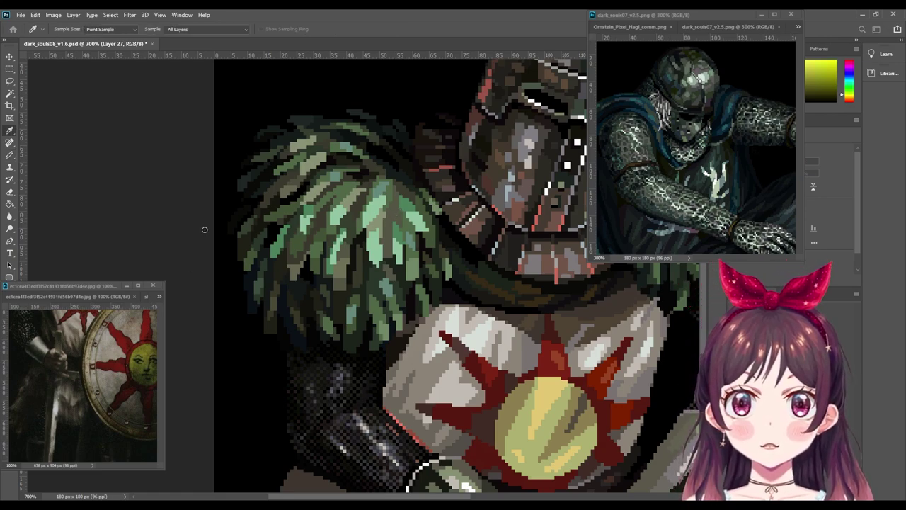
{"action": "key", "text": "alt"}
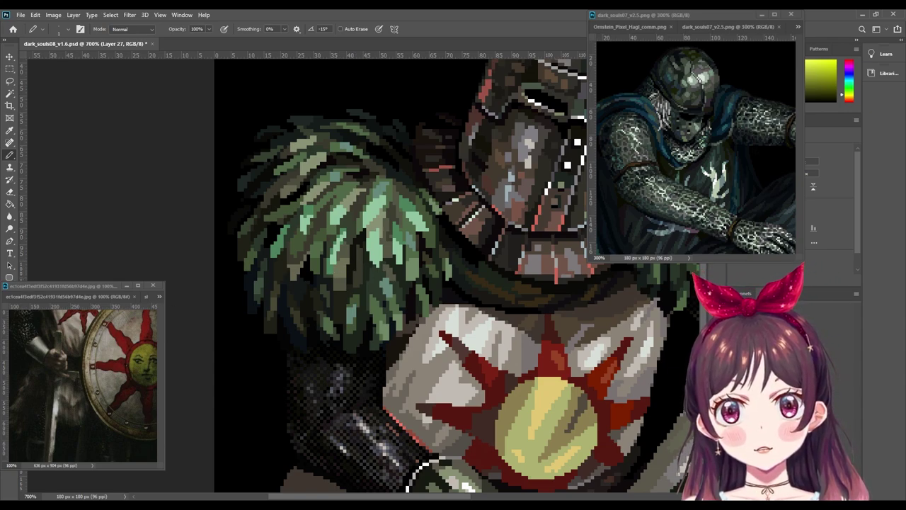
Step: Alternate sampling fur colours and painting additional green and yellow-green strands on the left collar
{"action": "key", "text": "i"}
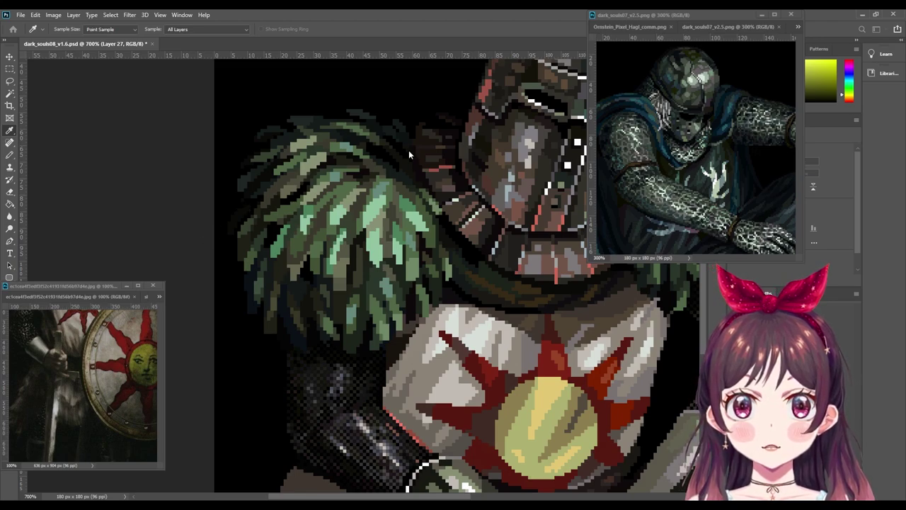
{"action": "key", "text": "b"}
{"action": "key", "text": "i"}
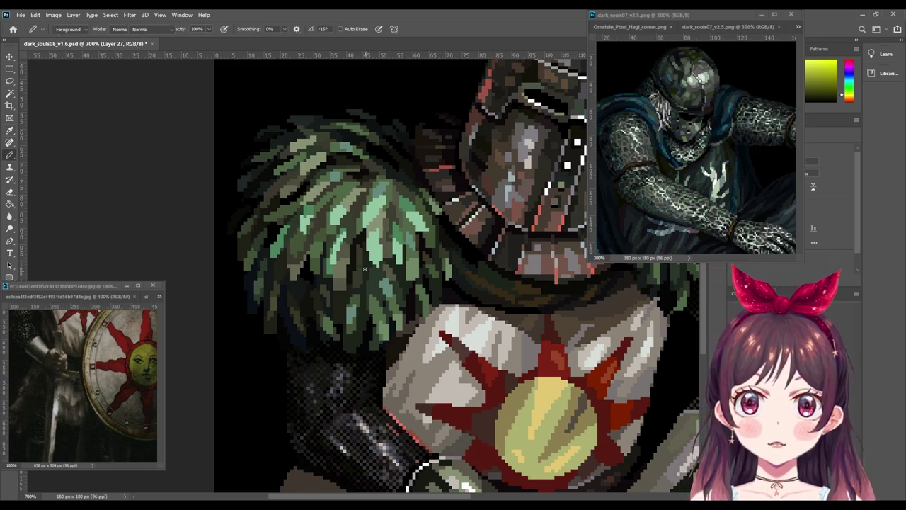
{"action": "key", "text": "b"}
{"action": "key", "text": "i"}
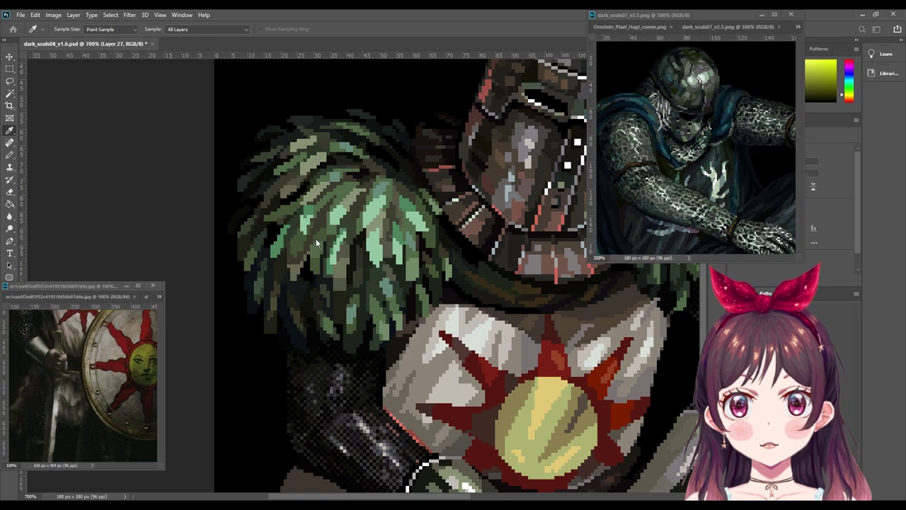
{"action": "key", "text": "b"}
{"action": "key", "text": "g"}
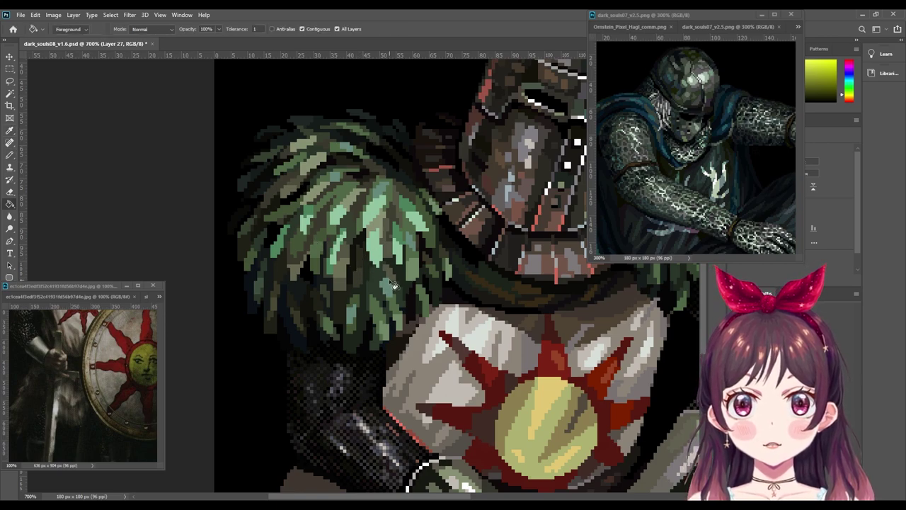
{"action": "key", "text": "b"}
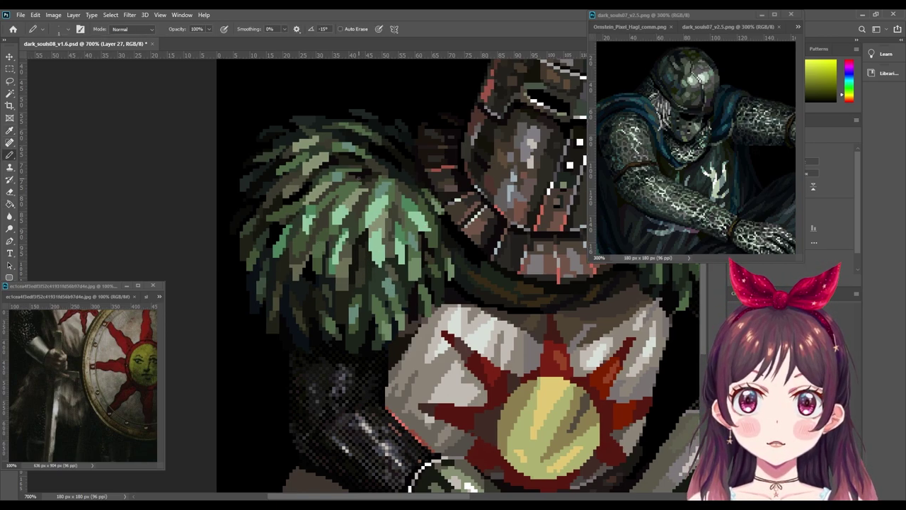
Step: Pick a teal from the fur and paint teal strands into the collar
{"action": "left_click", "coordinate": [371, 111], "text": "alt"}
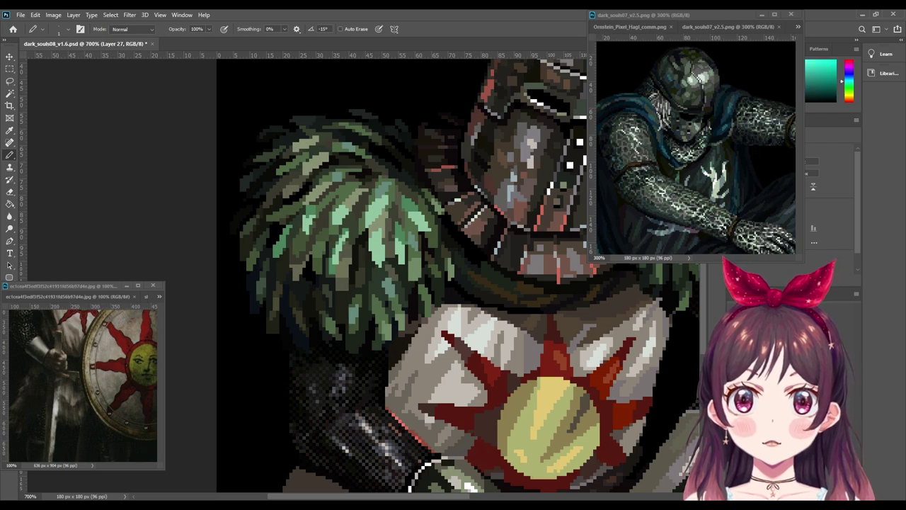
{"action": "key", "text": "i"}
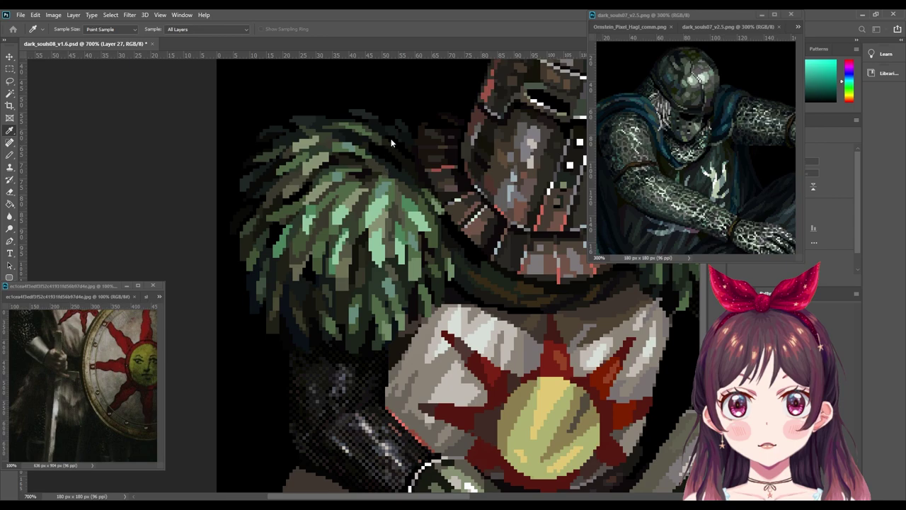
{"action": "key", "text": "b"}
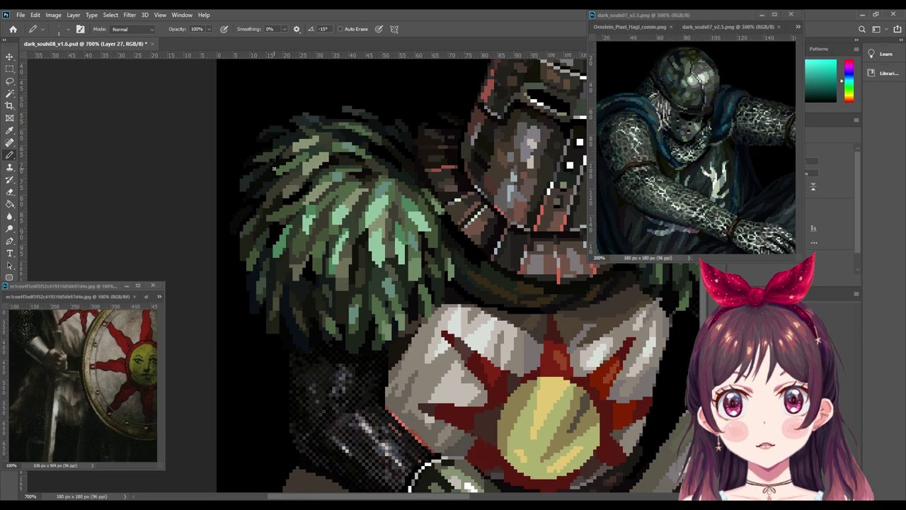
{"action": "scroll", "coordinate": [273, 169], "scroll_direction": "down", "scroll_amount": 1}
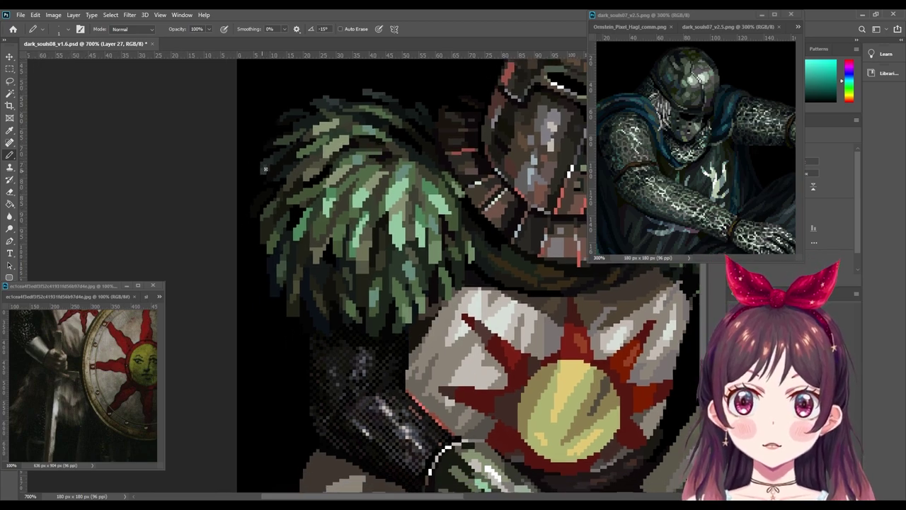
Step: Zoom out to review the whole portrait, then zoom back onto the left shoulder collar
{"action": "key", "text": "ctrl+minus"}
{"action": "key", "text": "ctrl+minus"}
{"action": "key", "text": "ctrl+minus"}
{"action": "key", "text": "ctrl+minus"}
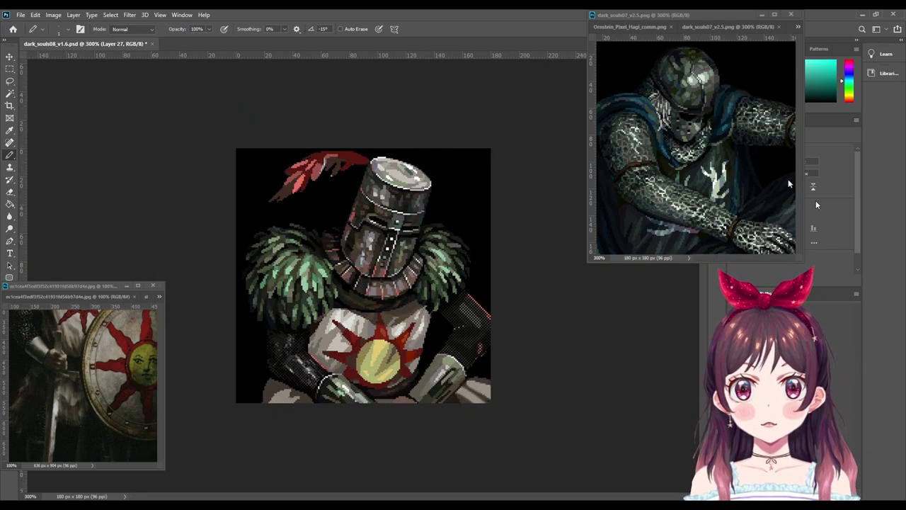
{"action": "key", "text": "ctrl+minus"}
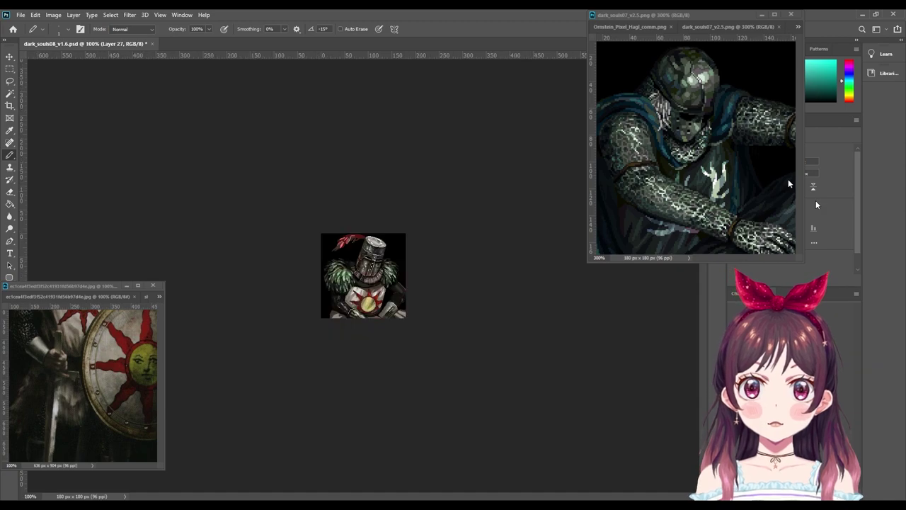
{"action": "key", "text": "ctrl+plus"}
{"action": "key", "text": "ctrl+plus"}
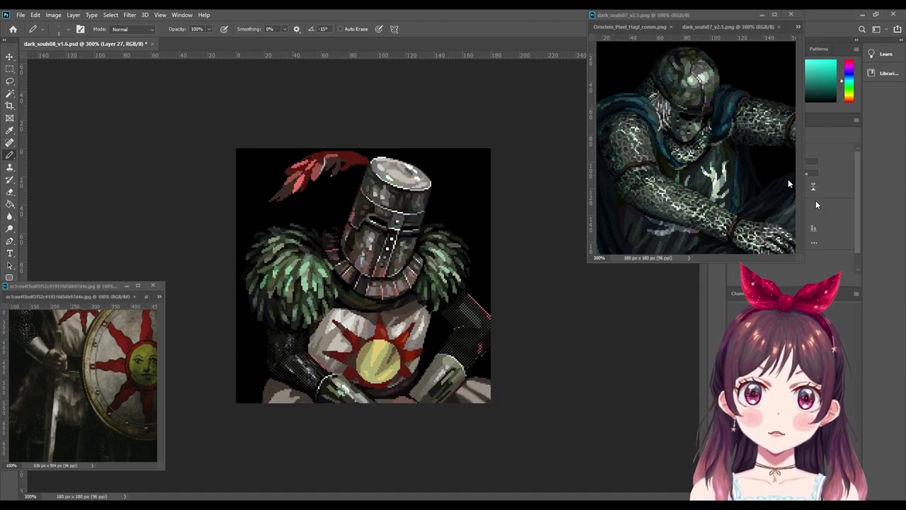
{"action": "key", "text": "ctrl+plus"}
{"action": "key", "text": "ctrl+plus"}
{"action": "key", "text": "ctrl+plus"}
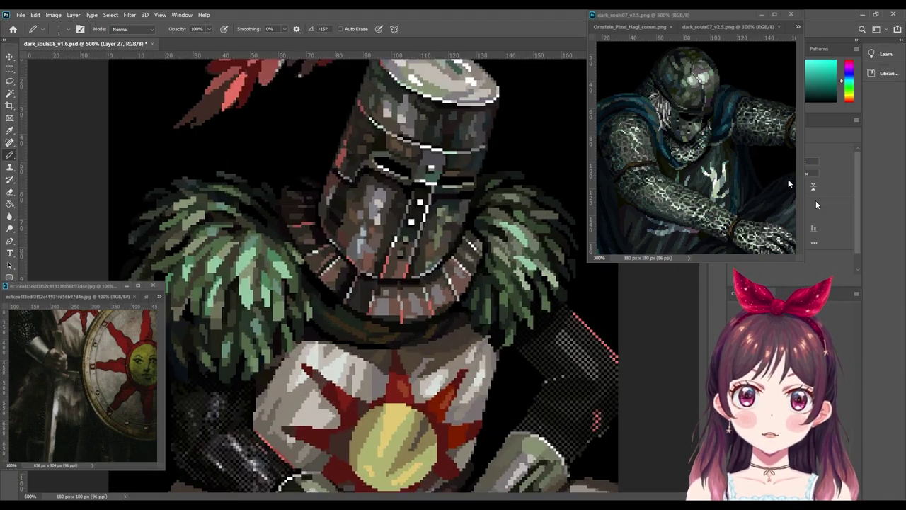
{"action": "left_click_drag", "start_coordinate": [349, 358], "coordinate": [491, 319]}
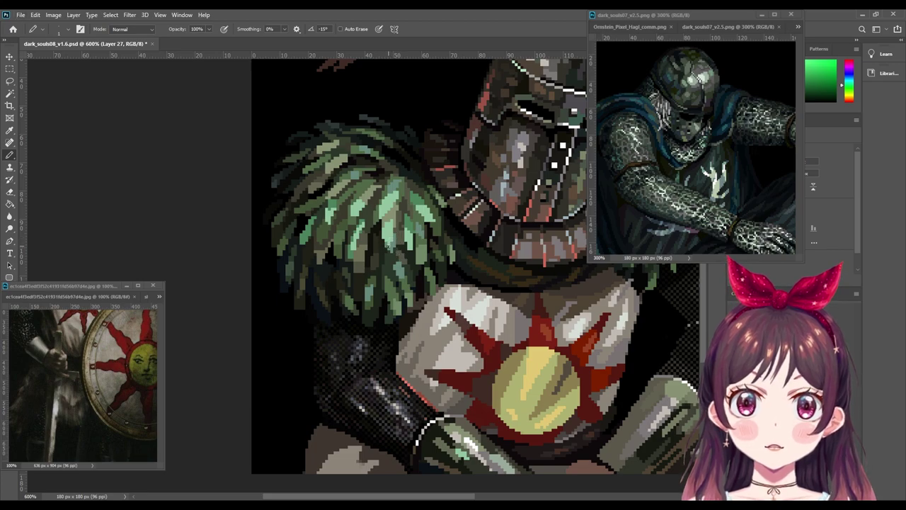
Step: Pick a yellow for fur highlights and touch up the collar's outer strands
{"action": "left_click_drag", "start_coordinate": [428, 259], "coordinate": [431, 253]}
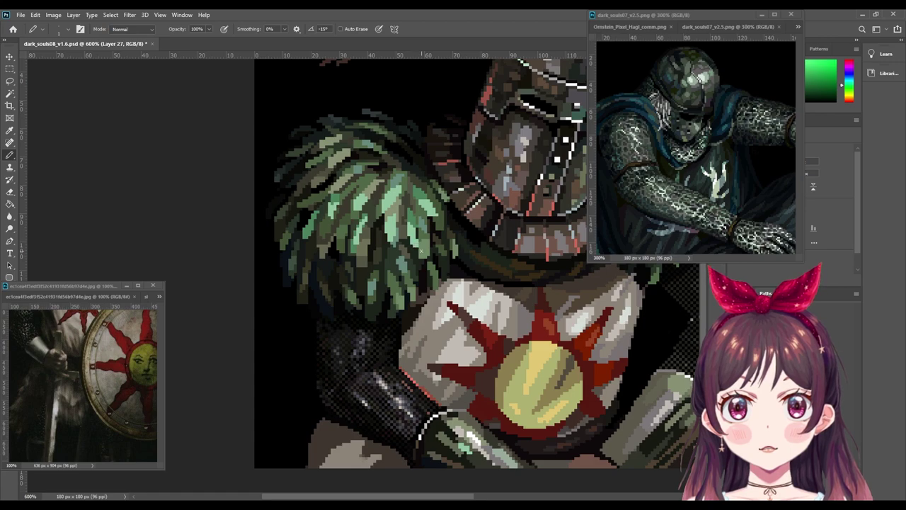
{"action": "left_click_drag", "start_coordinate": [422, 250], "coordinate": [412, 257]}
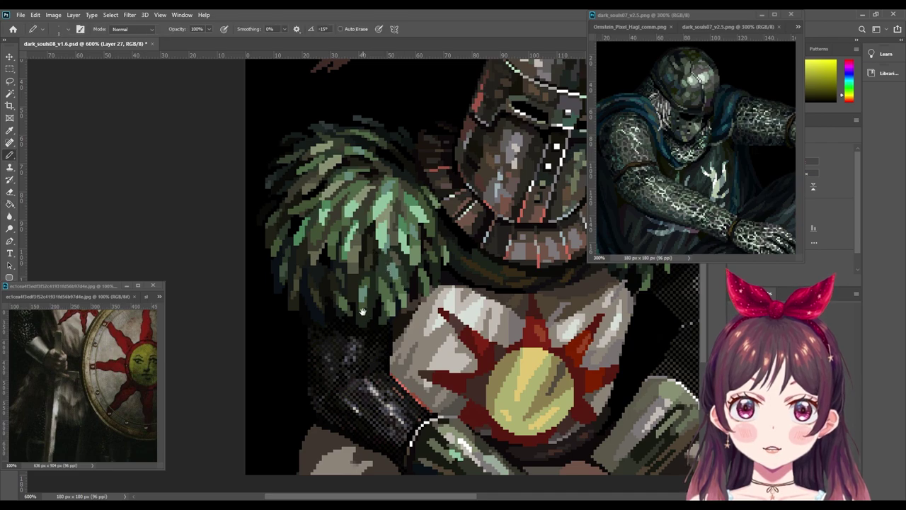
{"action": "left_click_drag", "start_coordinate": [362, 311], "coordinate": [364, 311]}
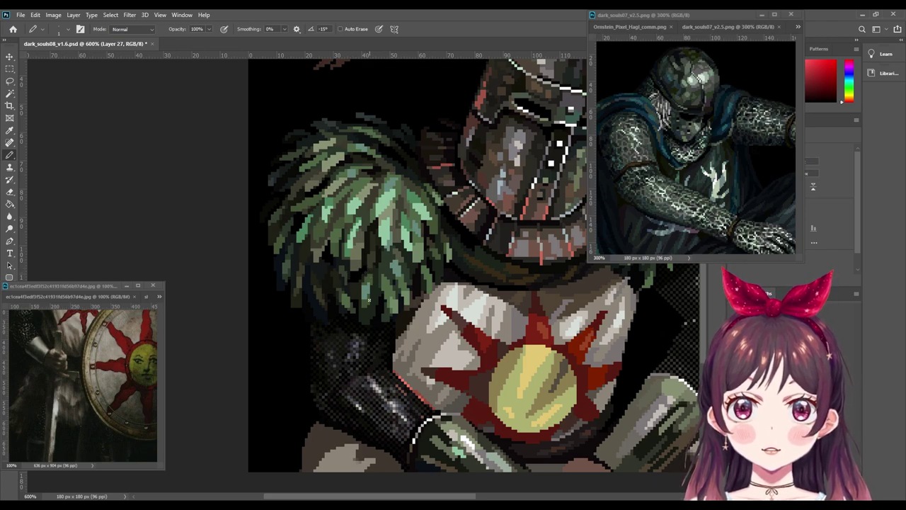
{"action": "left_click_drag", "start_coordinate": [361, 267], "coordinate": [367, 277]}
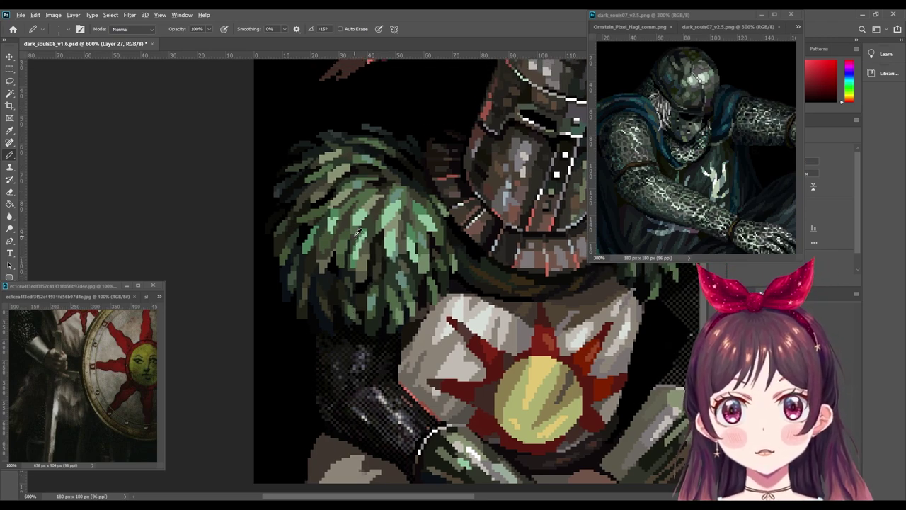
{"action": "left_click", "coordinate": [375, 210], "text": "alt"}
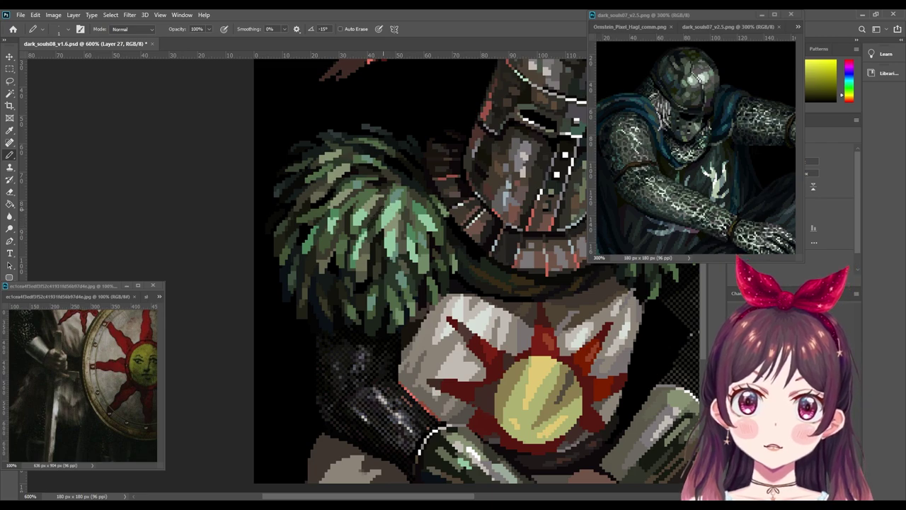
Step: Keep repainting the collar's outer edges, working toward its right side
{"action": "key", "text": "g"}
{"action": "key", "text": "b"}
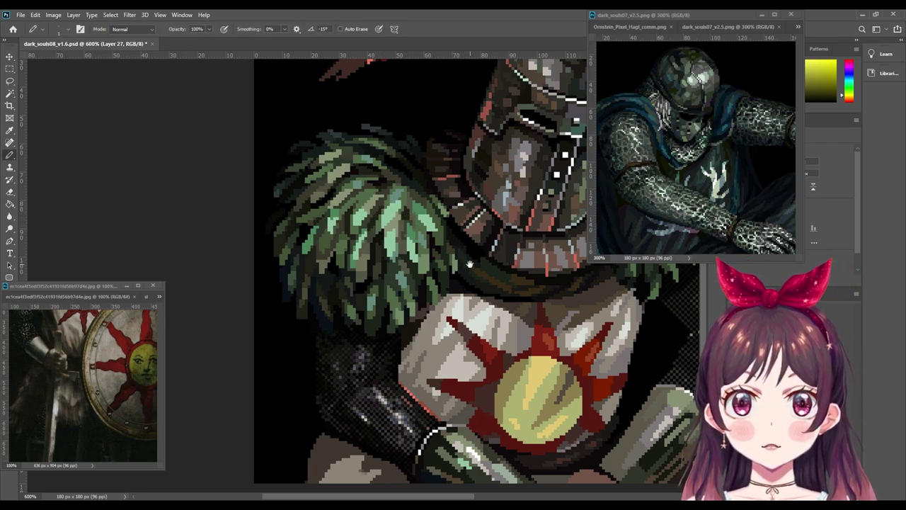
{"action": "left_click_drag", "start_coordinate": [411, 218], "coordinate": [395, 203]}
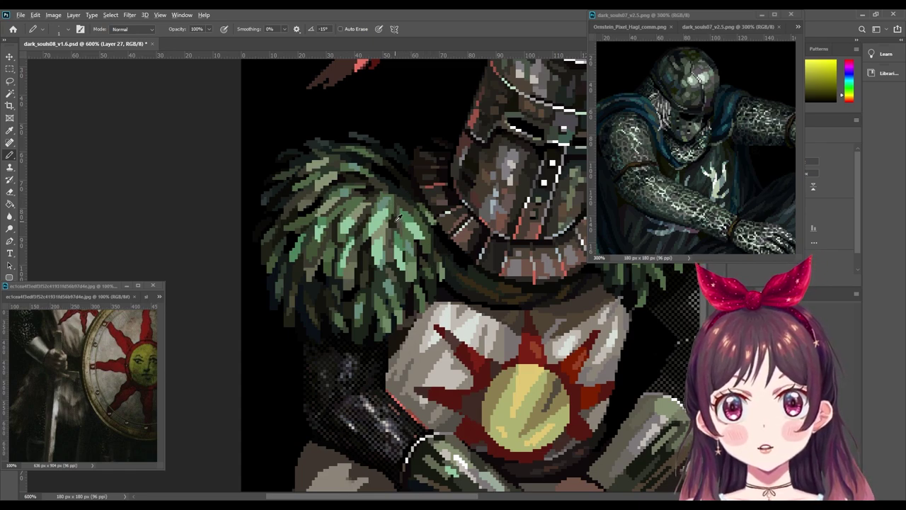
{"action": "key", "text": "x"}
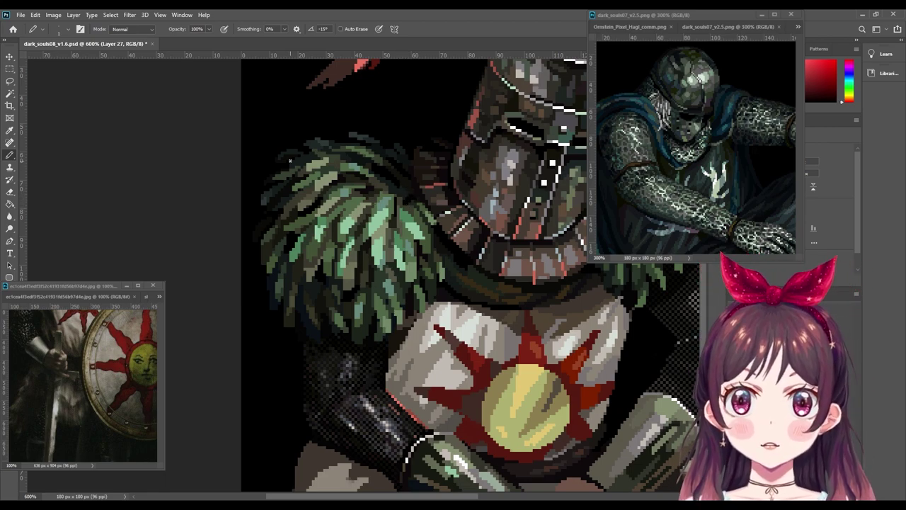
{"action": "left_click_drag", "start_coordinate": [306, 292], "coordinate": [259, 290]}
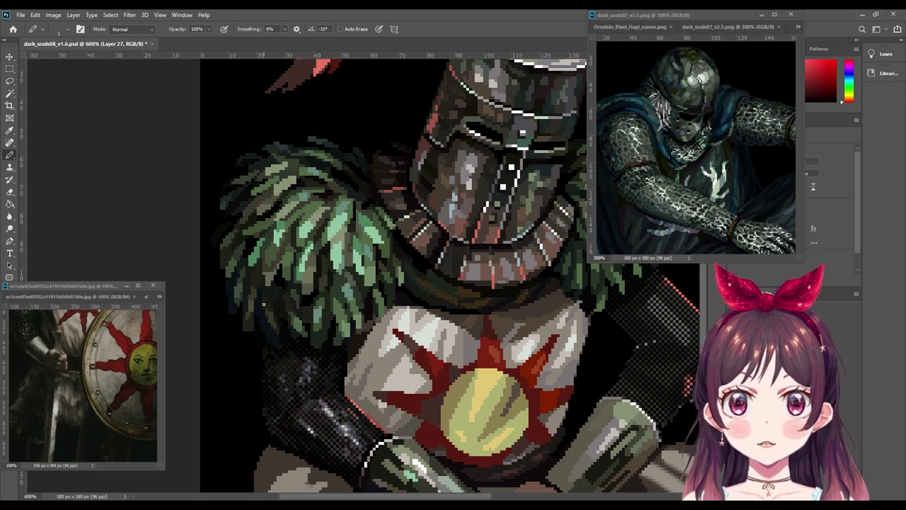
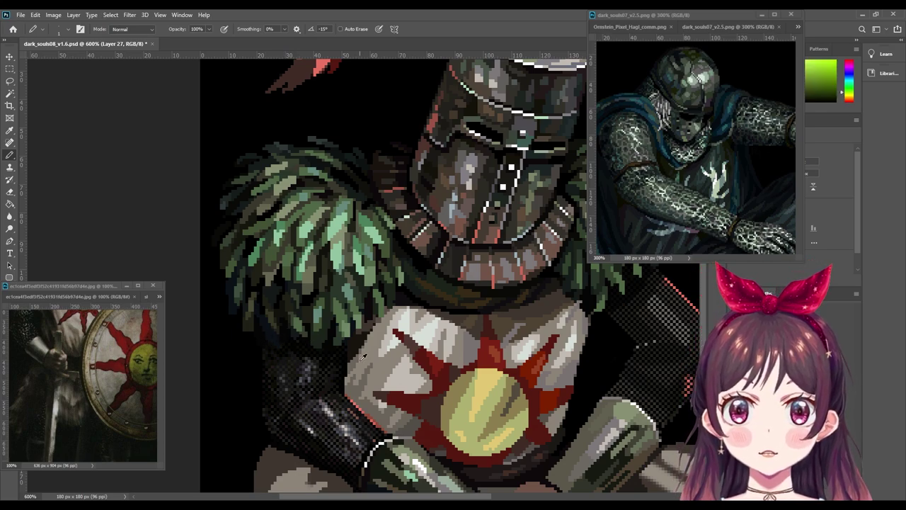
Step: Zoom in on the fur mantle leaves and toggle between the two drawing colours
{"action": "key", "text": "ctrl+plus"}
{"action": "key", "text": "ctrl+plus"}
{"action": "key", "text": "ctrl+plus"}
{"action": "key", "text": "ctrl+plus"}
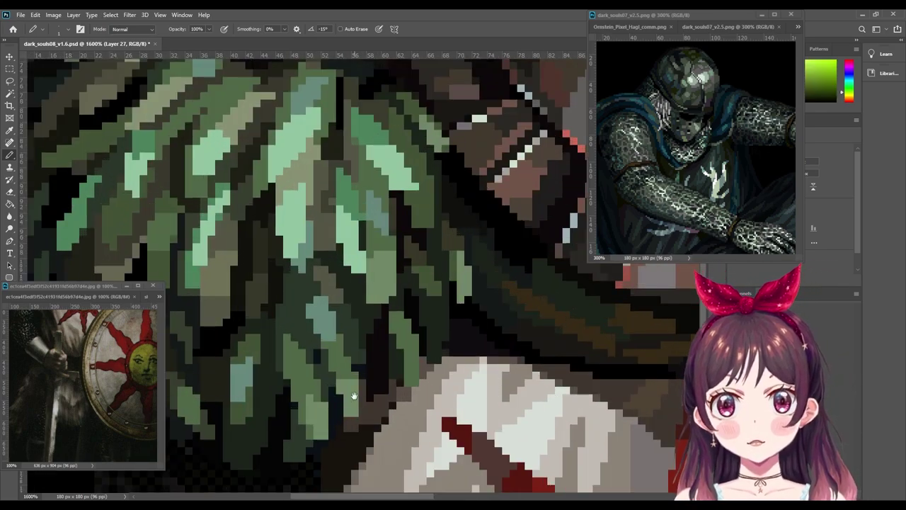
{"action": "scroll", "coordinate": [425, 361], "scroll_direction": "down", "scroll_amount": 2}
{"action": "scroll", "coordinate": [382, 357], "scroll_direction": "left", "scroll_amount": 3}
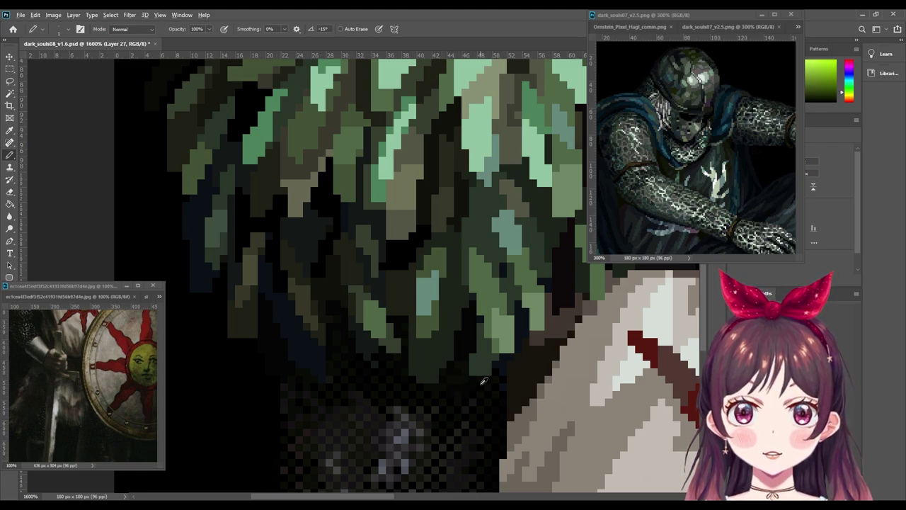
{"action": "key", "text": "x"}
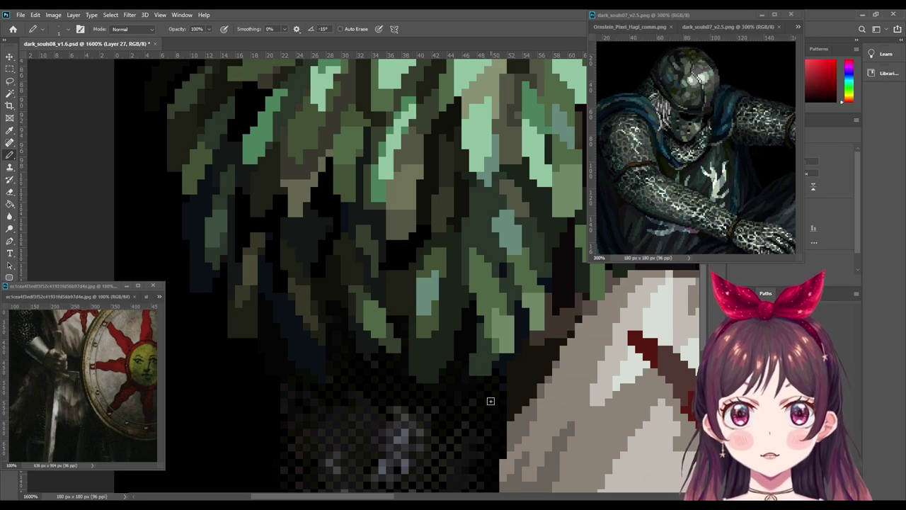
{"action": "key", "text": "x"}
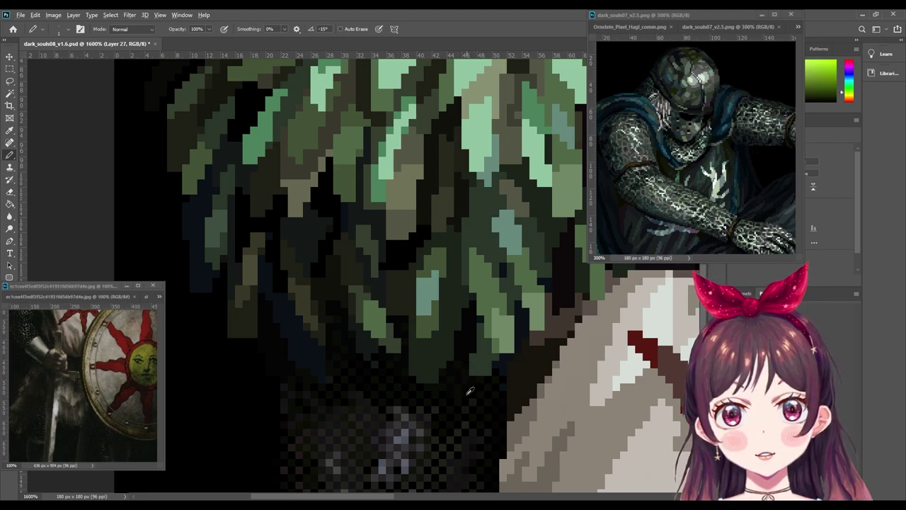
{"action": "key", "text": "x"}
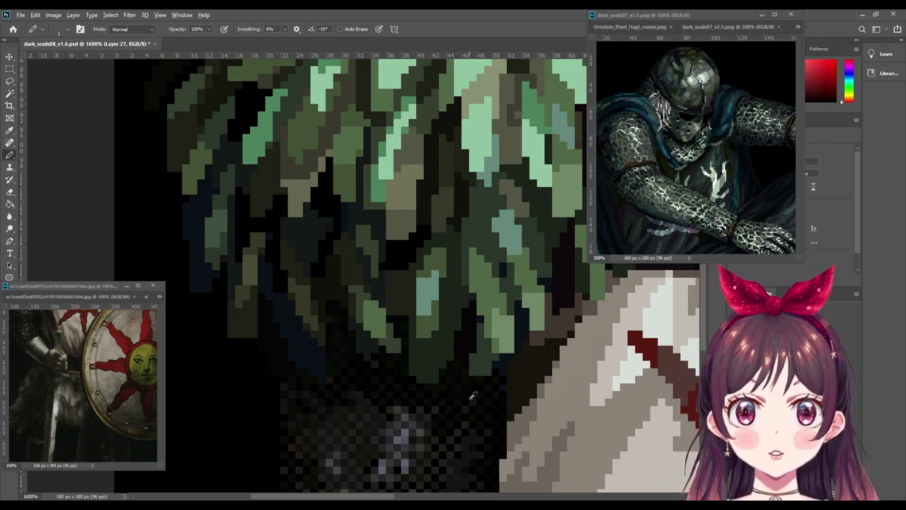
{"action": "key", "text": "x"}
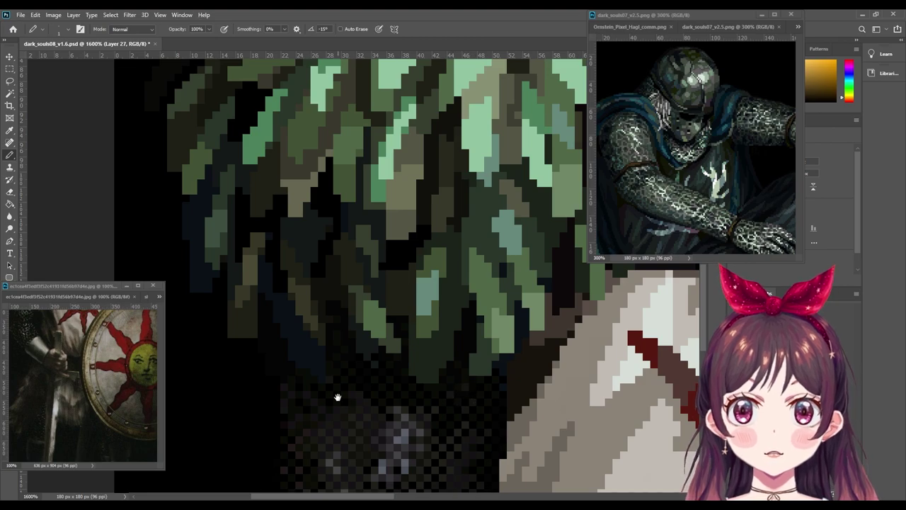
{"action": "left_click_drag", "start_coordinate": [349, 407], "coordinate": [354, 385]}
{"action": "left_click_drag", "start_coordinate": [464, 403], "coordinate": [431, 426]}
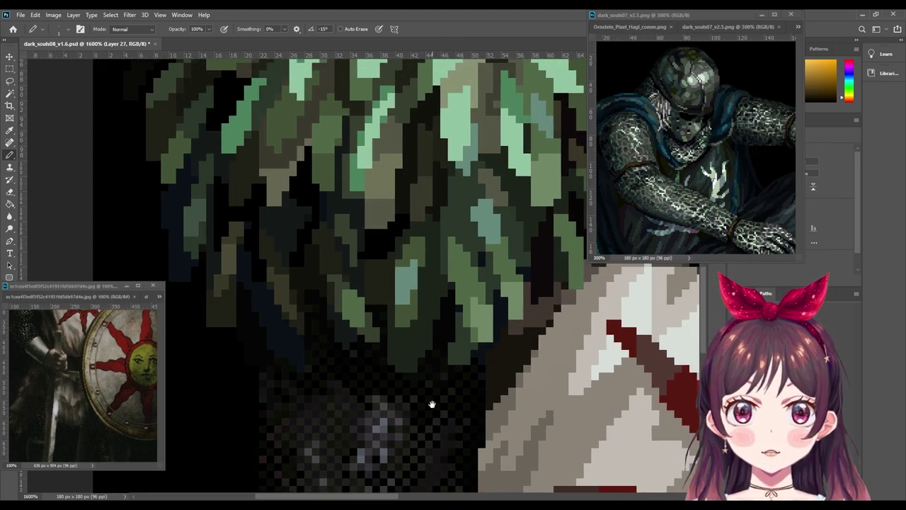
{"action": "key", "text": "x"}
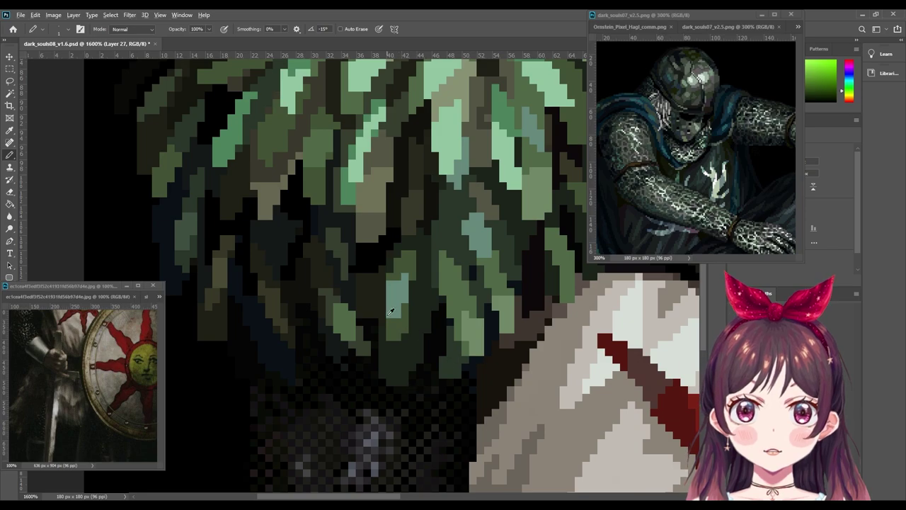
{"action": "key", "text": "x"}
Step: Sample mantle and artwork colours: dark blue, yellow-green, pink, teal, dark red and orange-brown
{"action": "scroll", "coordinate": [361, 317], "scroll_direction": "up", "scroll_amount": 1}
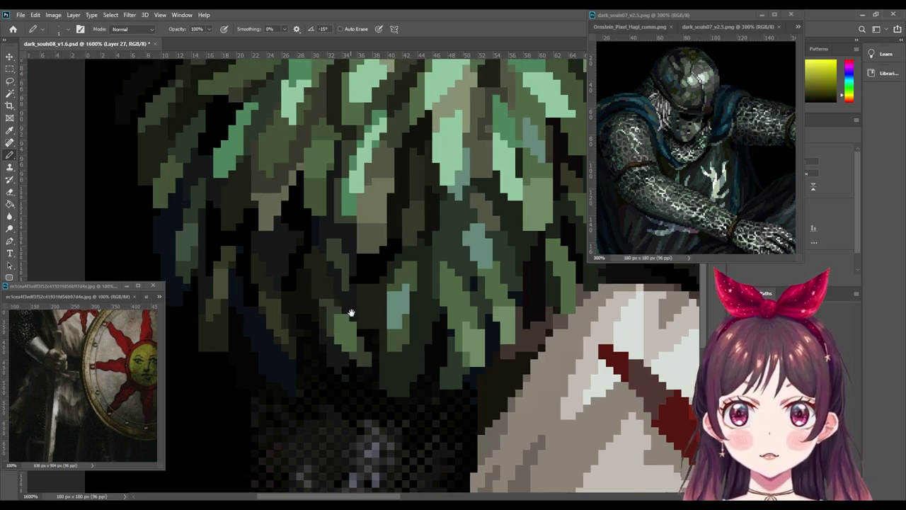
{"action": "scroll", "coordinate": [347, 314], "scroll_direction": "up", "scroll_amount": 1}
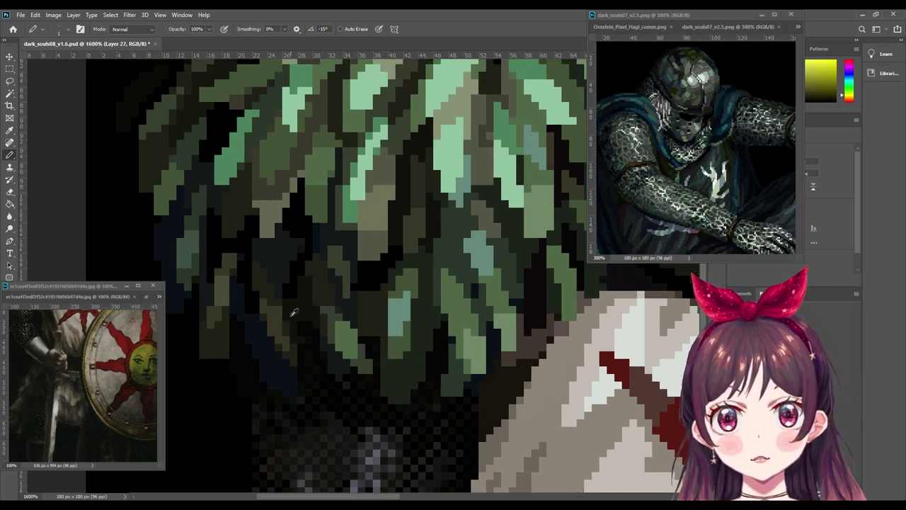
{"action": "scroll", "coordinate": [269, 301], "scroll_direction": "up", "scroll_amount": 2}
{"action": "left_click", "coordinate": [264, 298], "text": "alt"}
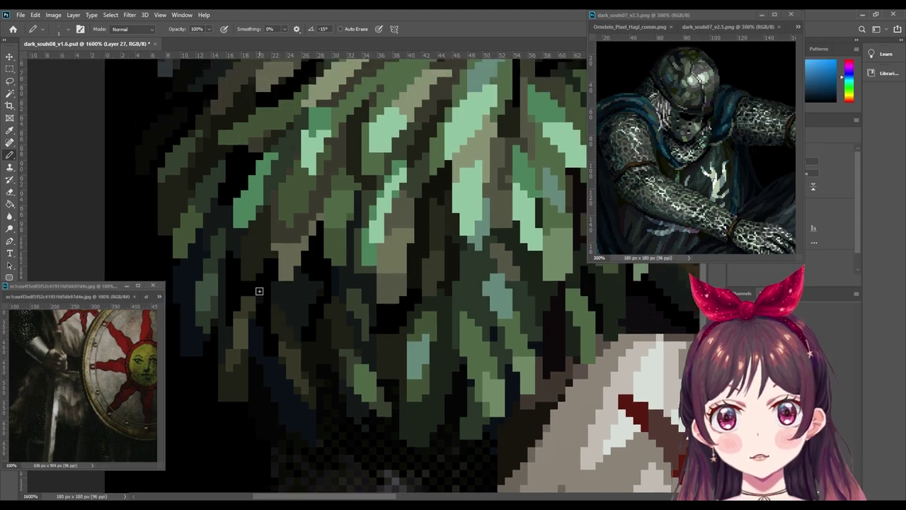
{"action": "scroll", "coordinate": [480, 354], "scroll_direction": "right", "scroll_amount": 2}
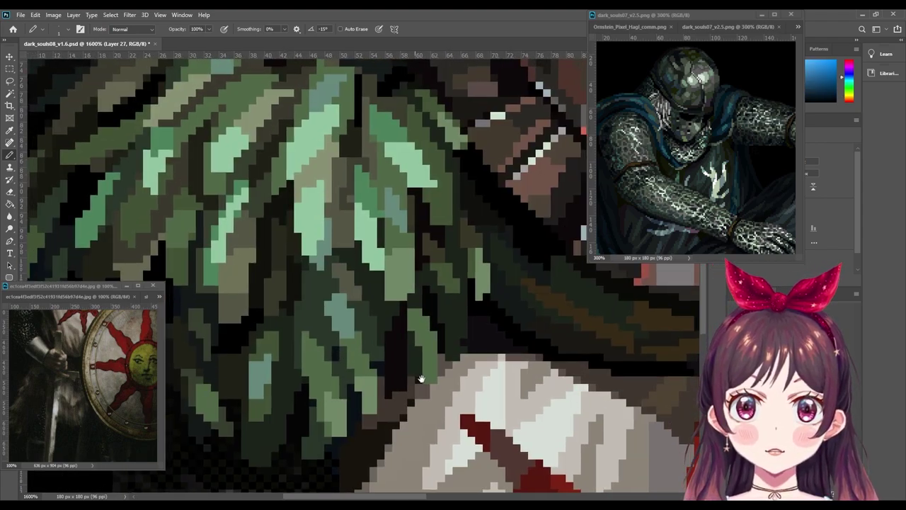
{"action": "scroll", "coordinate": [330, 348], "scroll_direction": "up", "scroll_amount": 1}
{"action": "left_click", "coordinate": [370, 200], "text": "alt"}
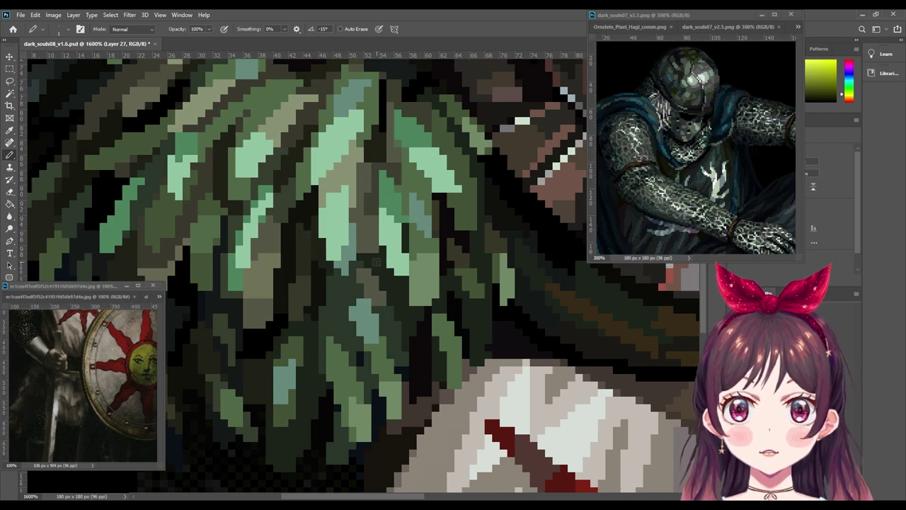
{"action": "left_click", "coordinate": [553, 180], "text": "alt"}
{"action": "scroll", "coordinate": [372, 263], "scroll_direction": "down", "scroll_amount": 1}
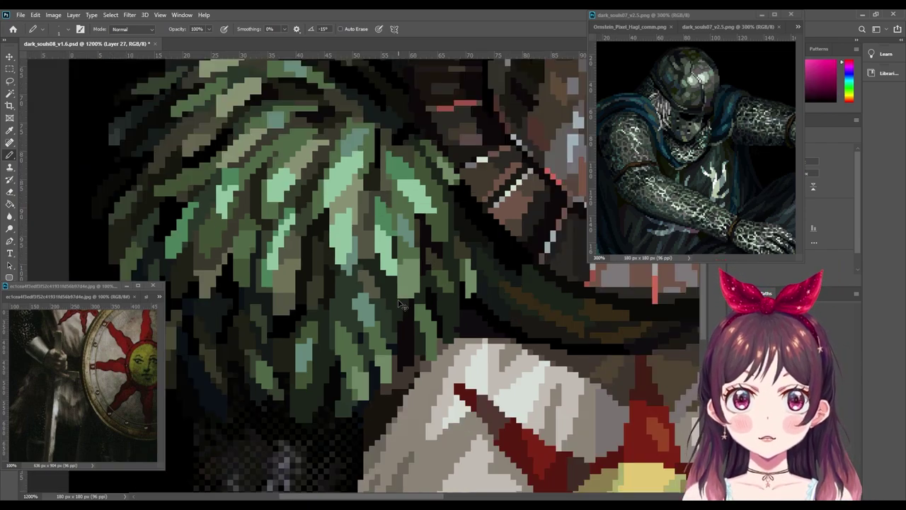
{"action": "scroll", "coordinate": [398, 300], "scroll_direction": "down", "scroll_amount": 2}
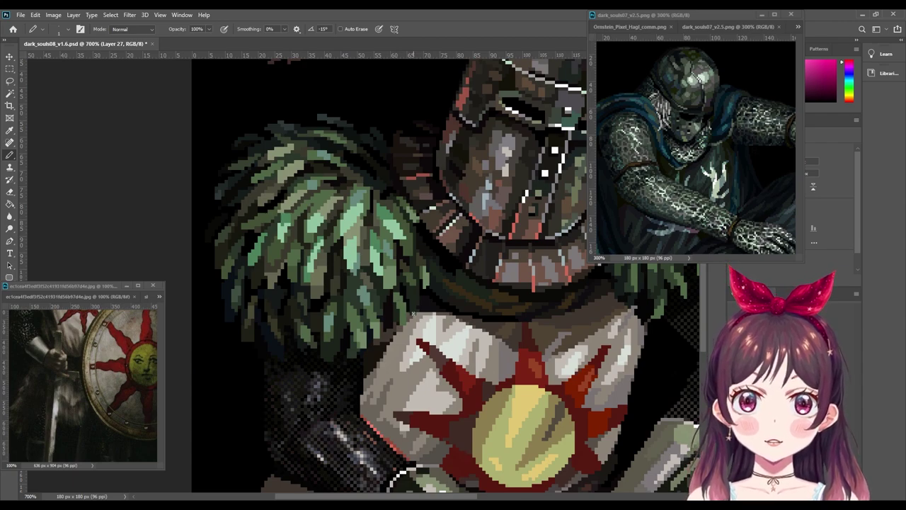
{"action": "left_click", "coordinate": [444, 303], "text": "alt"}
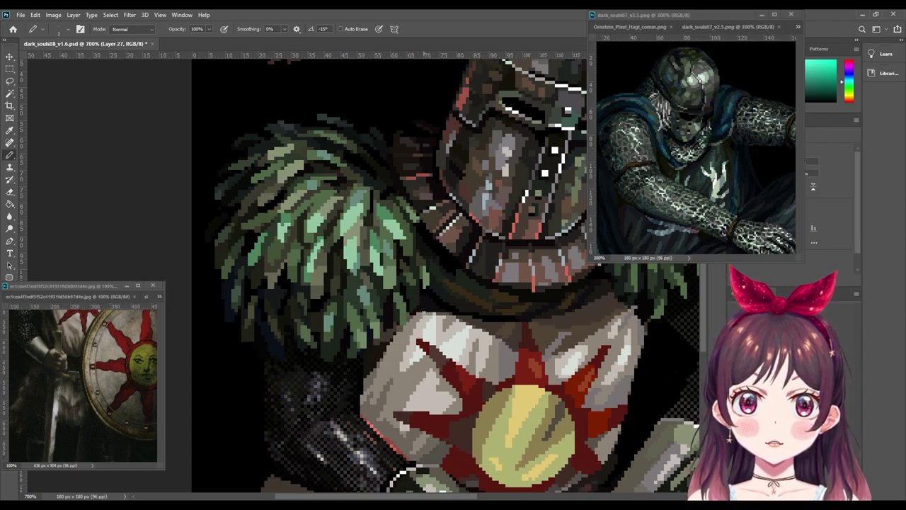
{"action": "left_click", "coordinate": [423, 302], "text": "alt"}
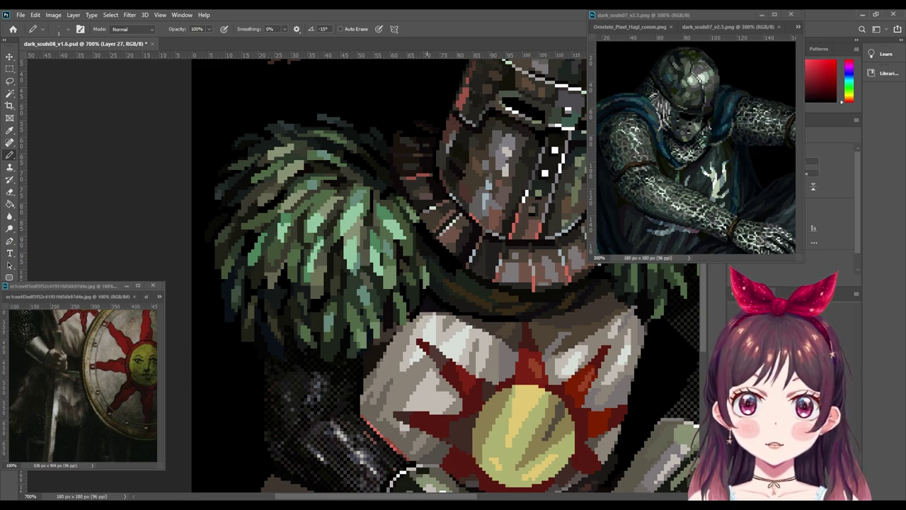
{"action": "left_click", "coordinate": [469, 315], "text": "alt"}
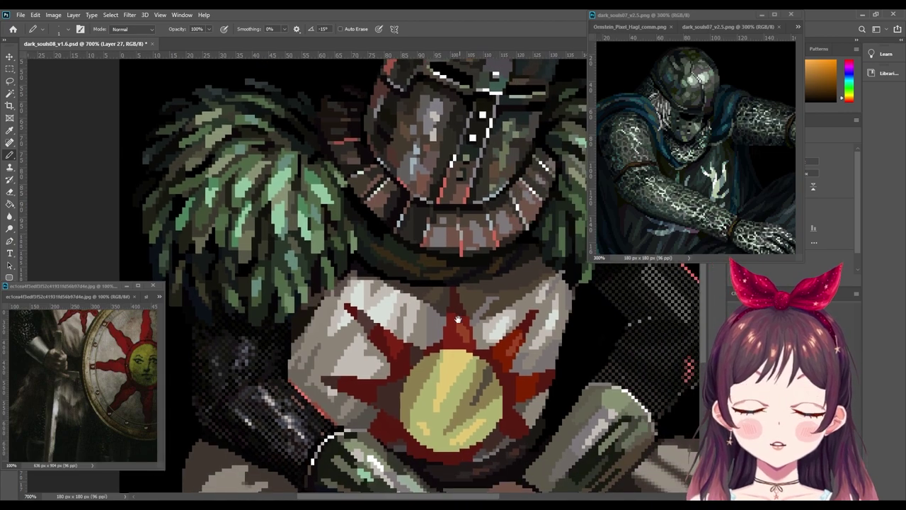
Step: Centre the view on the sun tabard and sample its red-orange ray colours
{"action": "left_click_drag", "start_coordinate": [432, 311], "coordinate": [357, 275]}
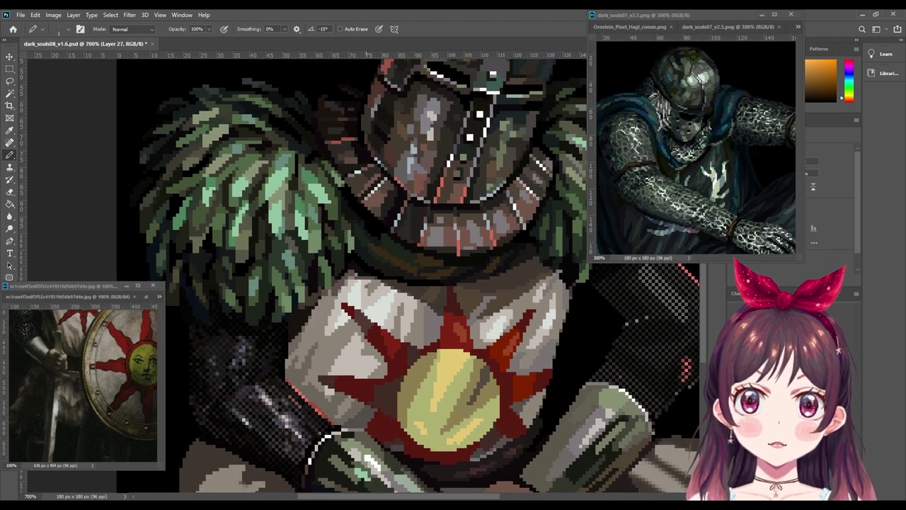
{"action": "left_click", "coordinate": [363, 272], "text": "alt"}
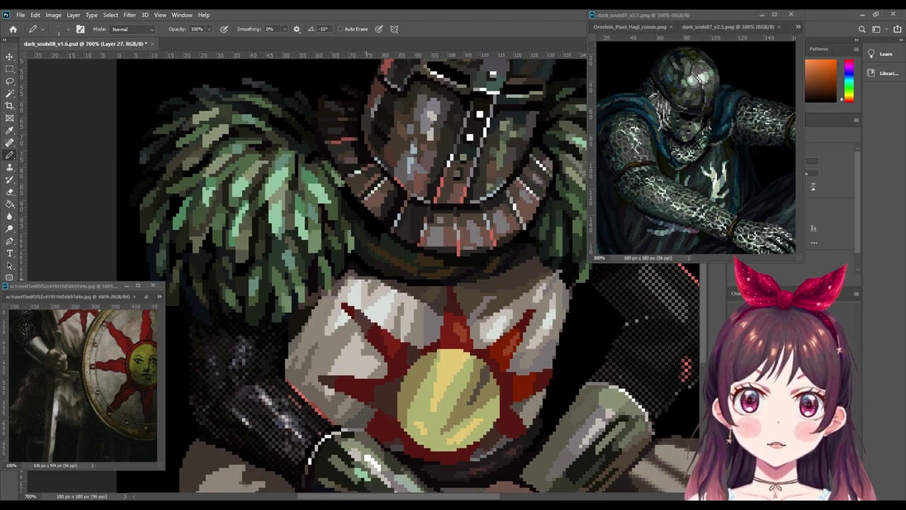
{"action": "scroll", "coordinate": [396, 276], "scroll_direction": "right", "scroll_amount": 2}
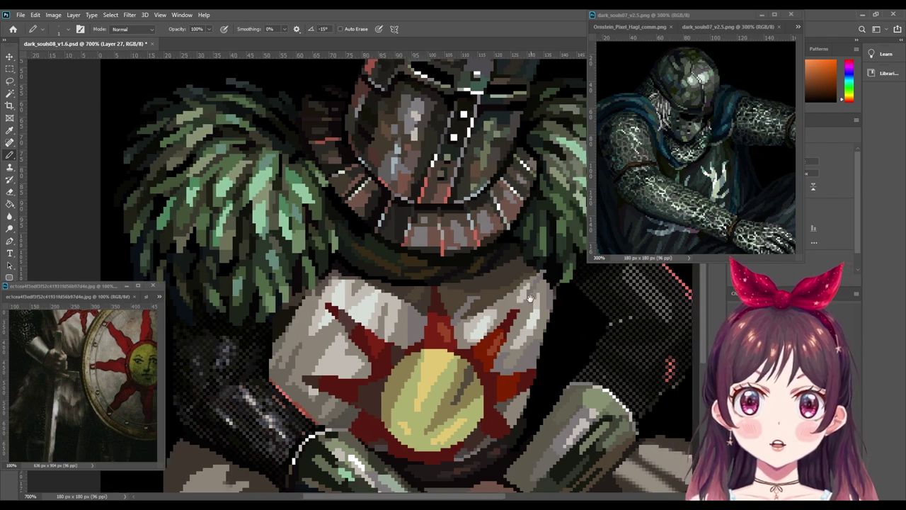
{"action": "left_click", "coordinate": [437, 283], "text": "alt"}
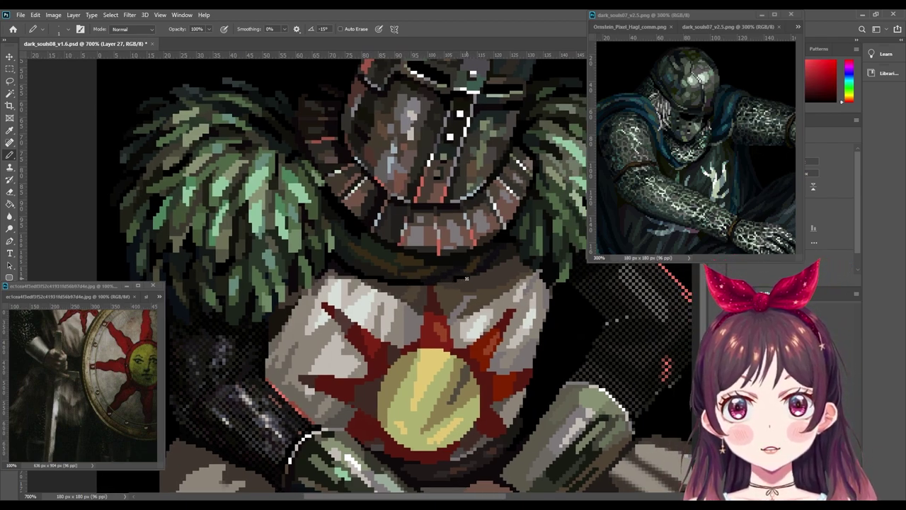
{"action": "left_click_drag", "start_coordinate": [849, 103], "coordinate": [849, 65]}
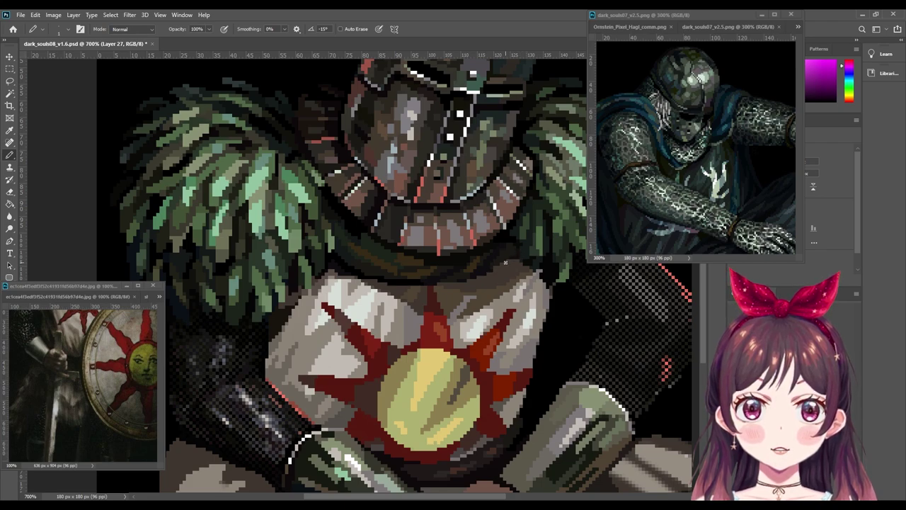
{"action": "left_click", "coordinate": [494, 271], "text": "alt"}
{"action": "left_click", "coordinate": [506, 271], "text": "alt"}
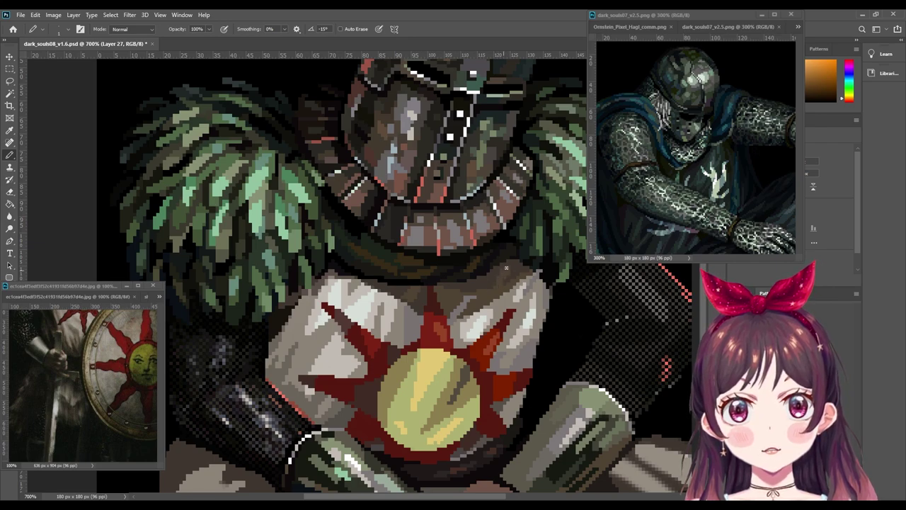
{"action": "scroll", "coordinate": [498, 281], "scroll_direction": "down", "scroll_amount": 3}
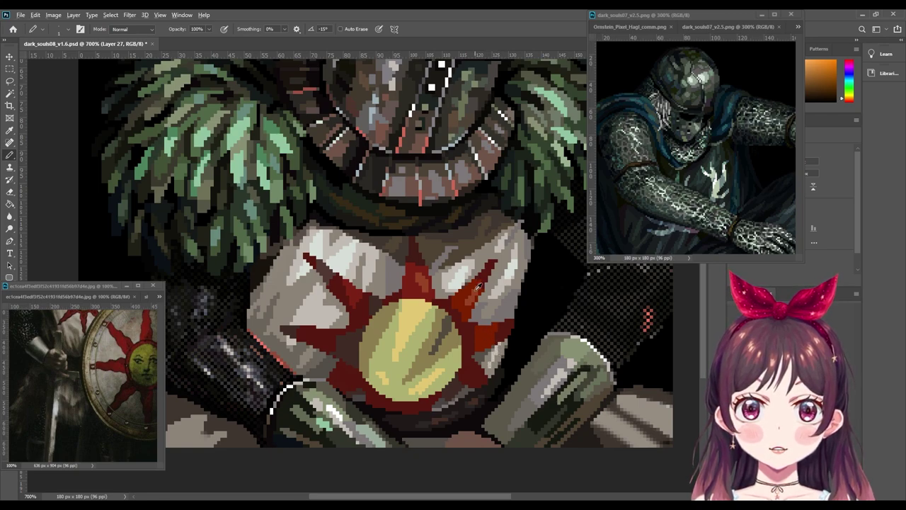
Step: Pick a darker sun-ray red and paint red pixels along the emblem's bottom edge
{"action": "left_click", "coordinate": [488, 330], "text": "alt"}
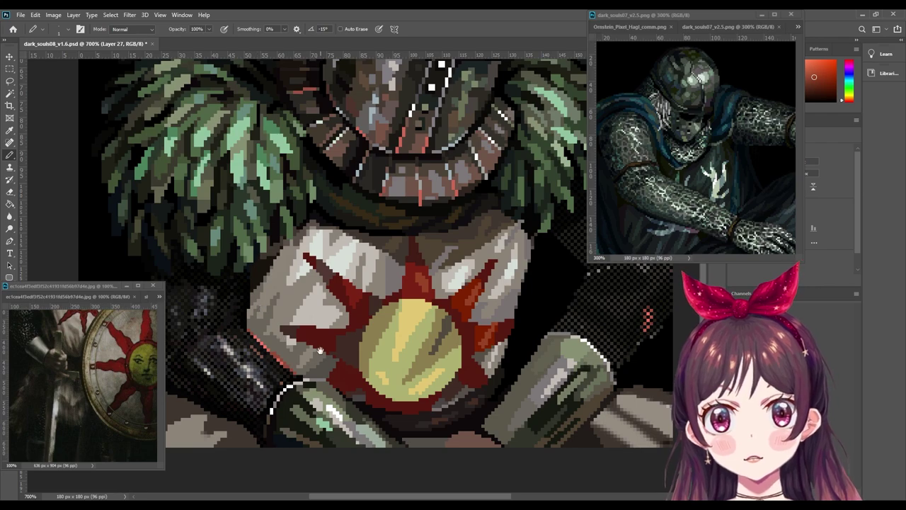
{"action": "left_click_drag", "start_coordinate": [320, 350], "coordinate": [331, 344]}
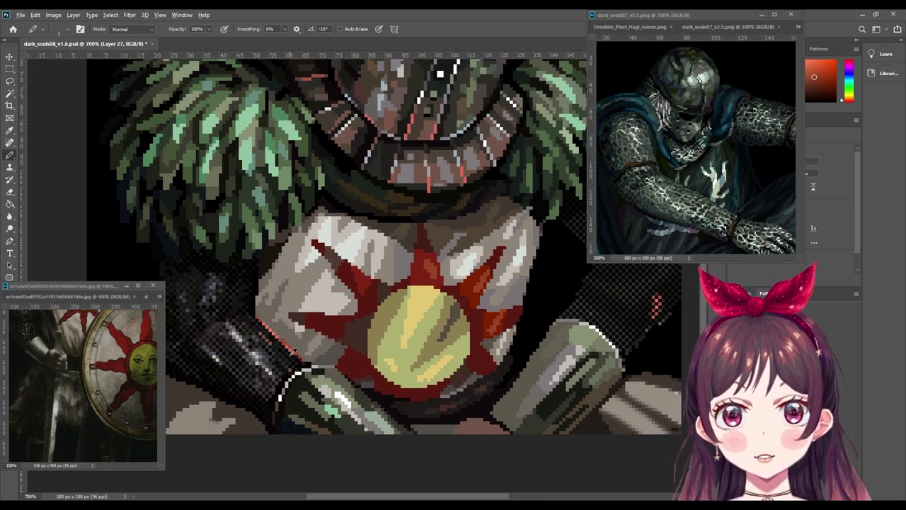
{"action": "left_click", "coordinate": [292, 347], "text": "alt"}
{"action": "left_click_drag", "start_coordinate": [412, 398], "coordinate": [425, 398]}
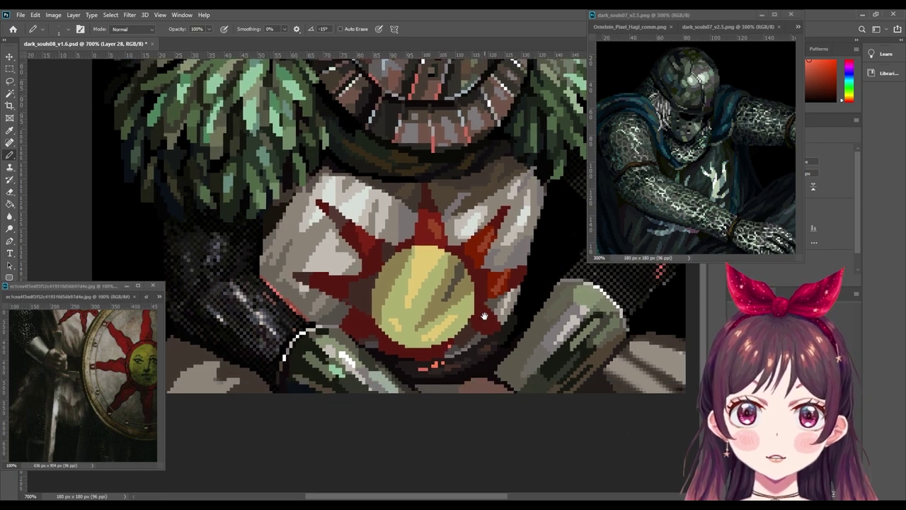
{"action": "scroll", "coordinate": [425, 389], "scroll_direction": "down", "scroll_amount": 2}
{"action": "scroll", "coordinate": [552, 401], "scroll_direction": "down", "scroll_amount": 4}
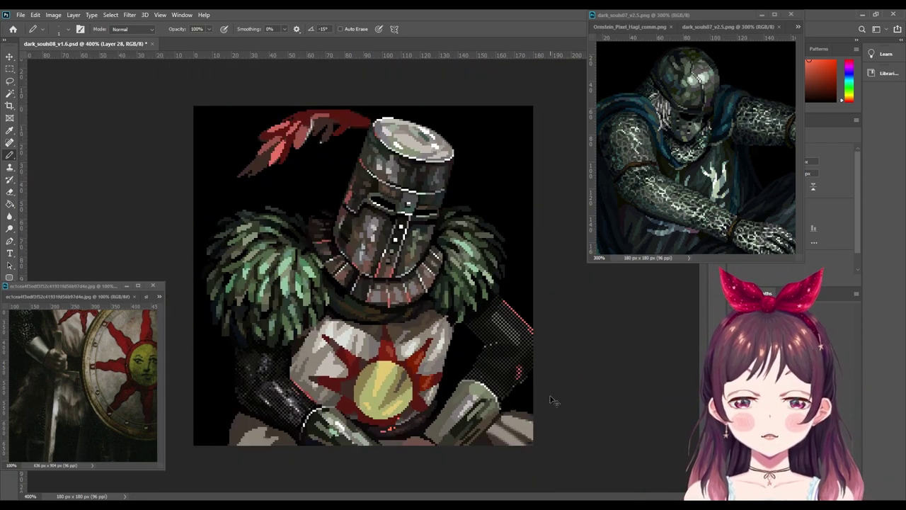
{"action": "scroll", "coordinate": [551, 400], "scroll_direction": "down", "scroll_amount": 1}
{"action": "scroll", "coordinate": [551, 400], "scroll_direction": "up", "scroll_amount": 1}
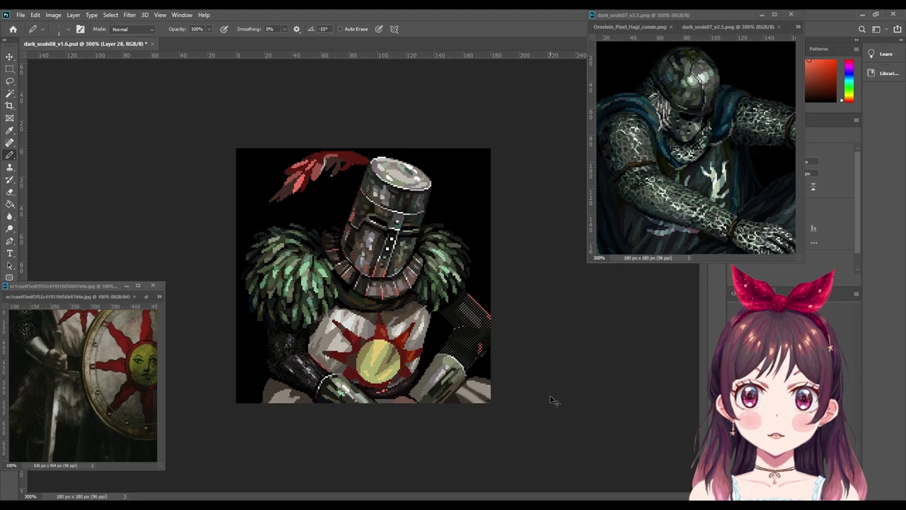
{"action": "scroll", "coordinate": [552, 400], "scroll_direction": "up", "scroll_amount": 3}
{"action": "scroll", "coordinate": [552, 400], "scroll_direction": "up", "scroll_amount": 1}
{"action": "scroll", "coordinate": [340, 409], "scroll_direction": "down", "scroll_amount": 3}
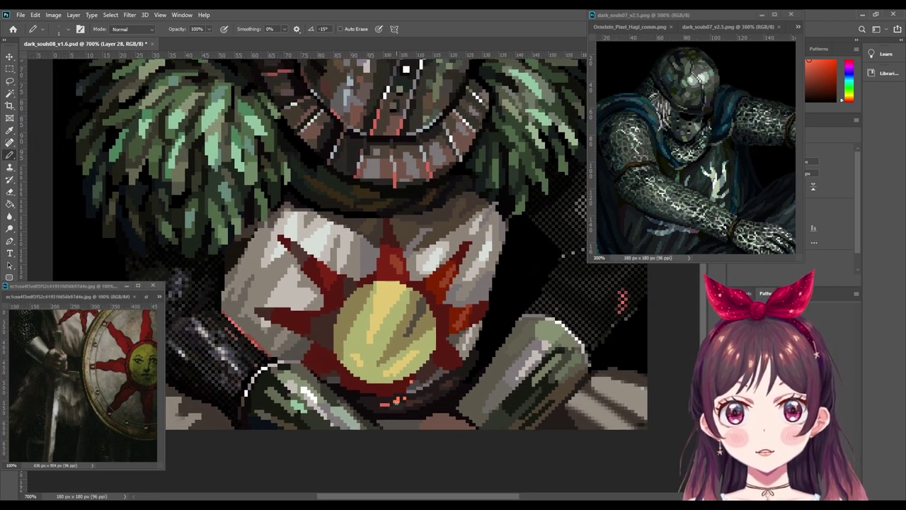
Step: Sample the emblem's yellow-orange, ray red and orange-brown around its lower area
{"action": "left_click_drag", "start_coordinate": [282, 377], "coordinate": [292, 362]}
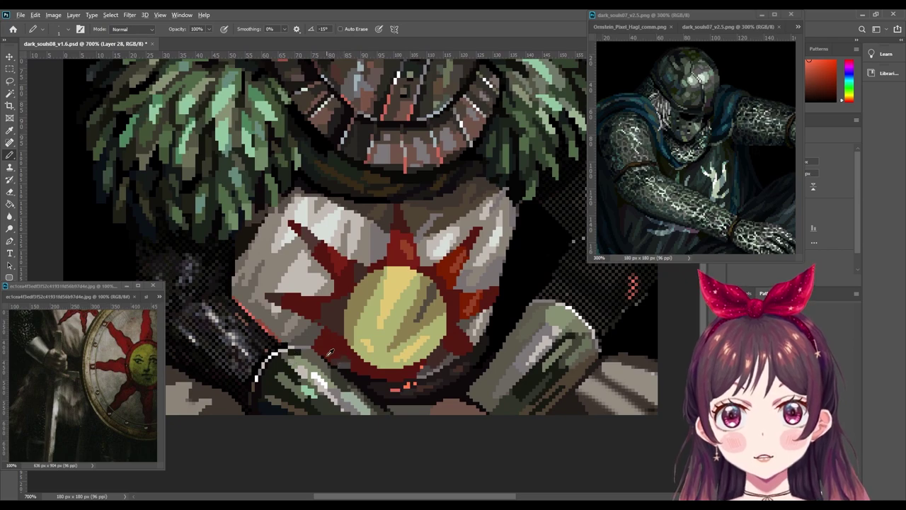
{"action": "left_click", "coordinate": [354, 347], "text": "alt"}
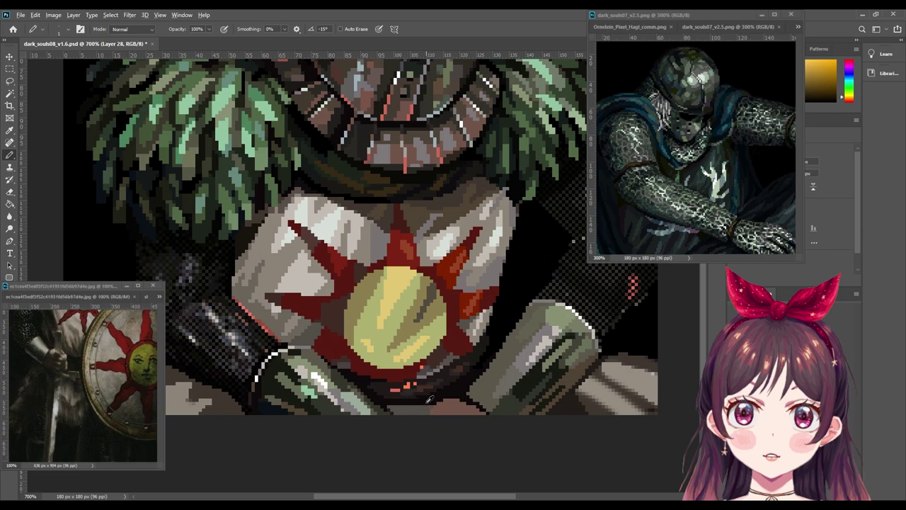
{"action": "left_click_drag", "start_coordinate": [507, 400], "coordinate": [475, 362]}
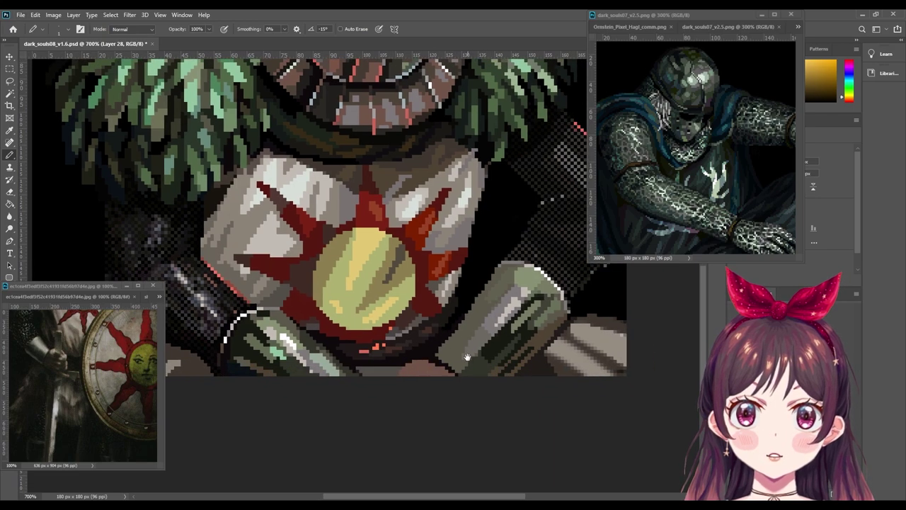
{"action": "left_click", "coordinate": [409, 316], "text": "alt"}
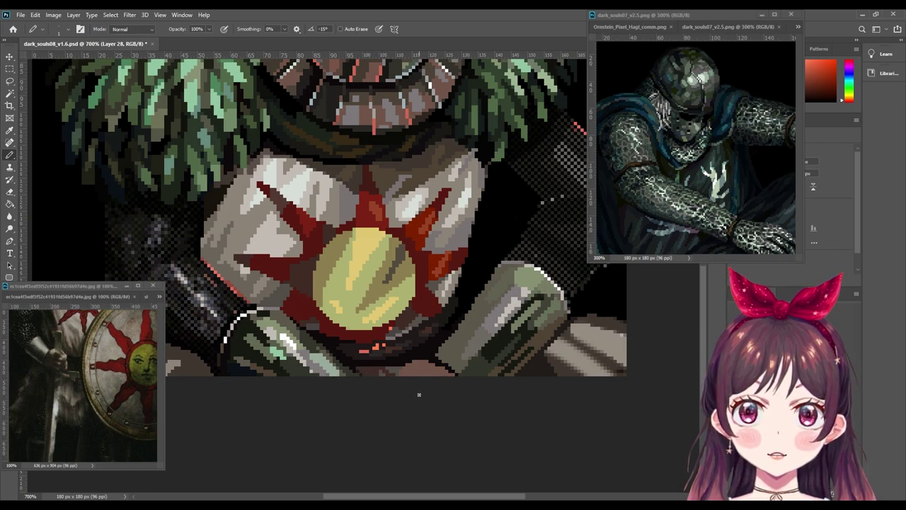
{"action": "left_click", "coordinate": [372, 370], "text": "alt"}
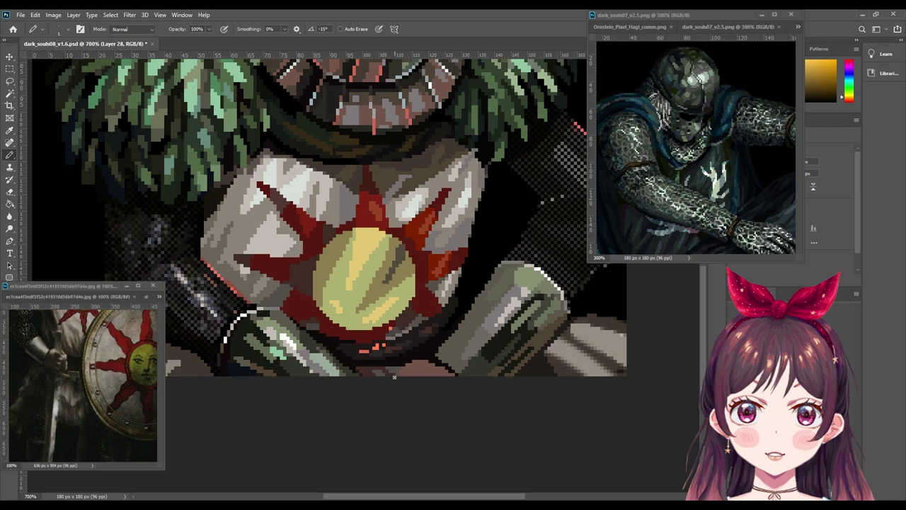
{"action": "mouse_move", "coordinate": [394, 377]}
{"action": "left_mouse_down"}
{"action": "mouse_move", "coordinate": [340, 331]}
{"action": "mouse_move", "coordinate": [377, 341]}
{"action": "left_mouse_up"}
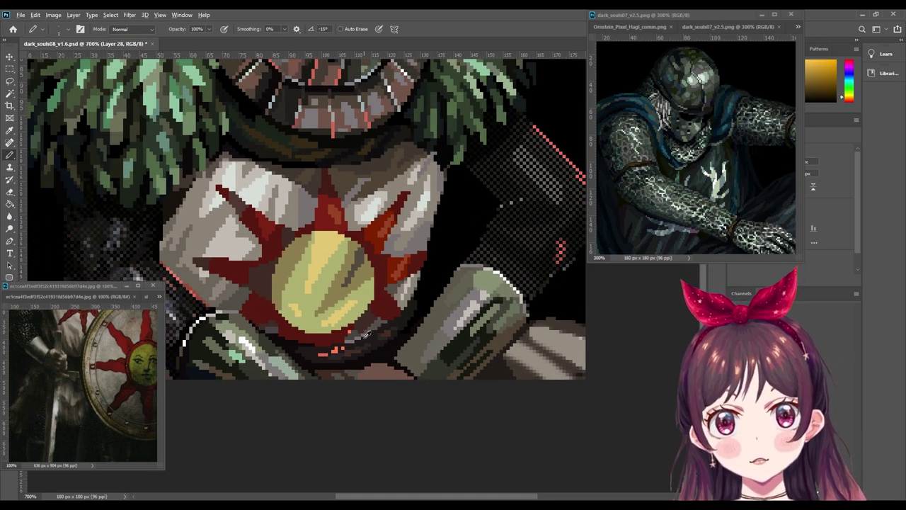
{"action": "left_click", "coordinate": [386, 324], "text": "alt"}
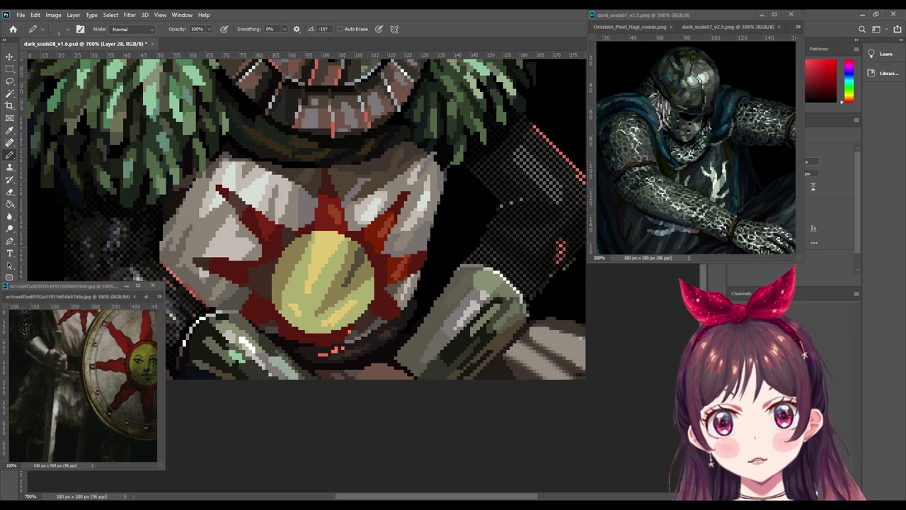
Step: Dab lighter orange-red and red pixels under the sun emblem with the Pencil
{"action": "key", "text": "i"}
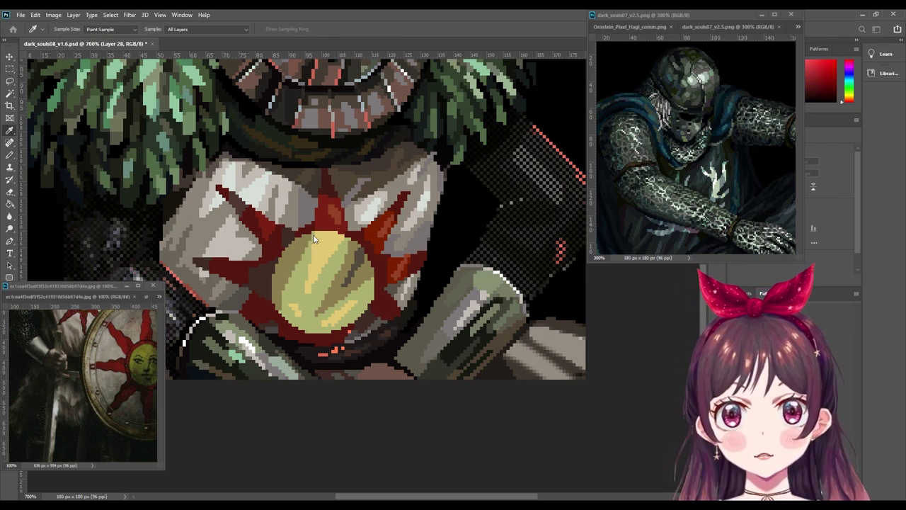
{"action": "key", "text": "b"}
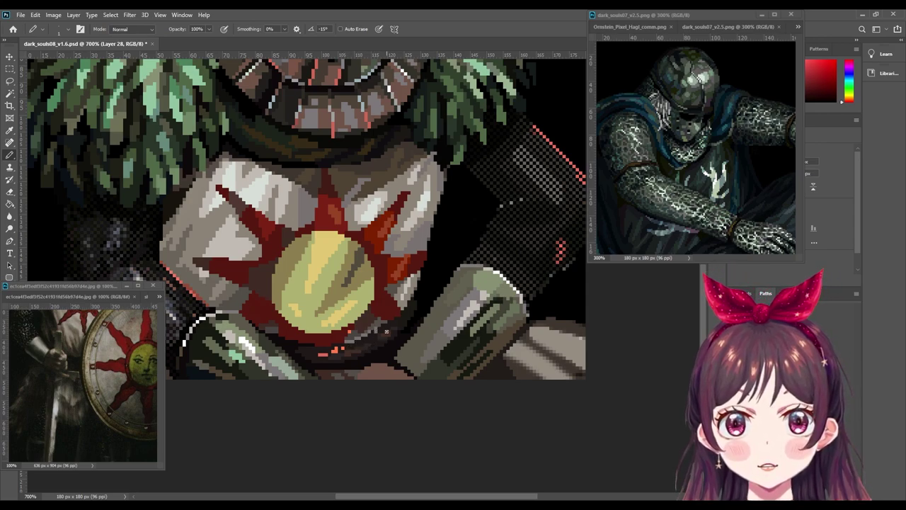
{"action": "left_click", "coordinate": [350, 349], "text": "alt"}
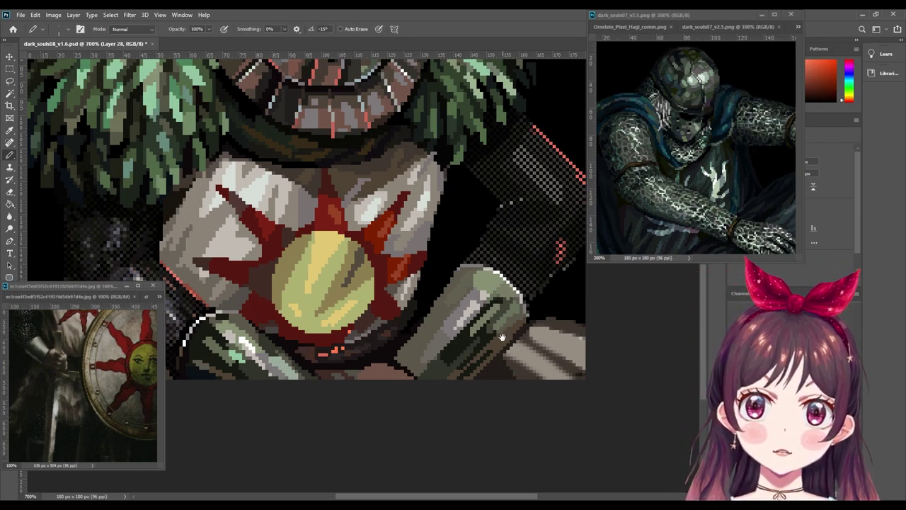
{"action": "scroll", "coordinate": [325, 362], "scroll_direction": "up", "scroll_amount": 1}
{"action": "left_click", "coordinate": [342, 366], "text": "alt"}
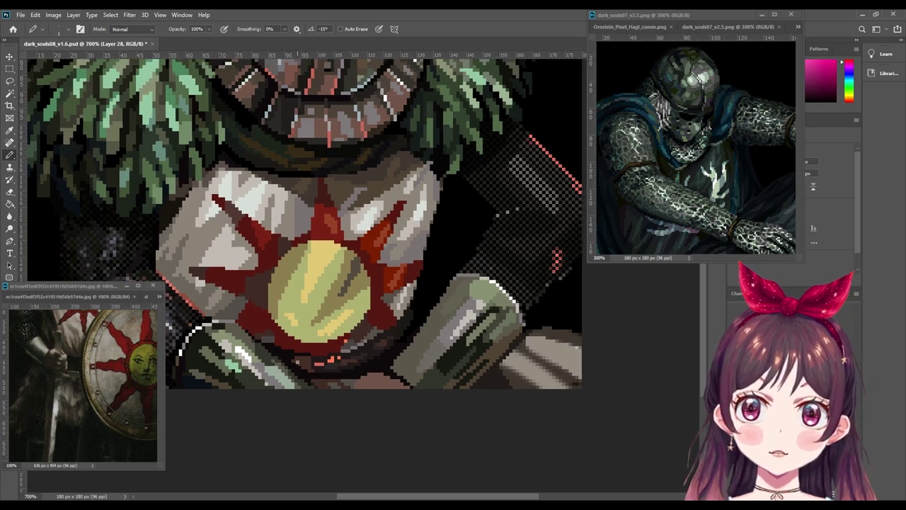
{"action": "left_click", "coordinate": [336, 362], "text": "alt"}
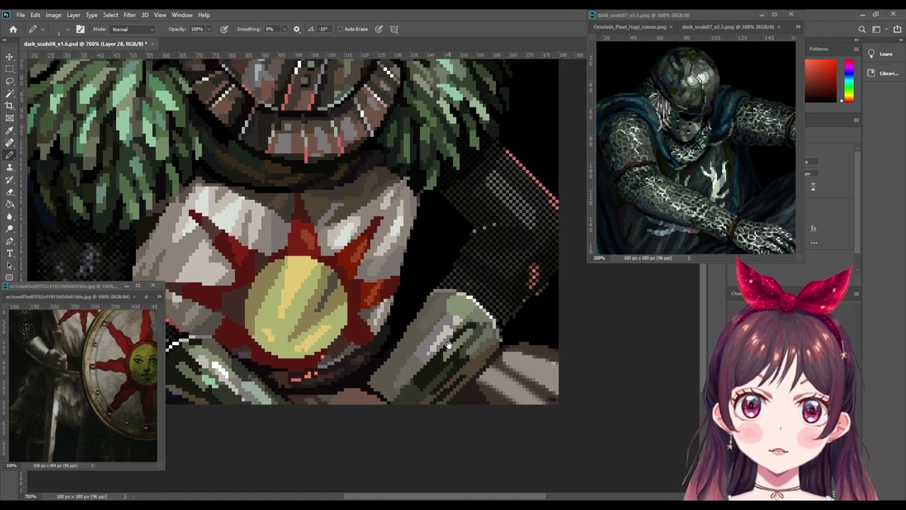
Step: Zoom out over the helmet and upper body, then zoom back in to check
{"action": "left_click_drag", "start_coordinate": [493, 280], "coordinate": [440, 343]}
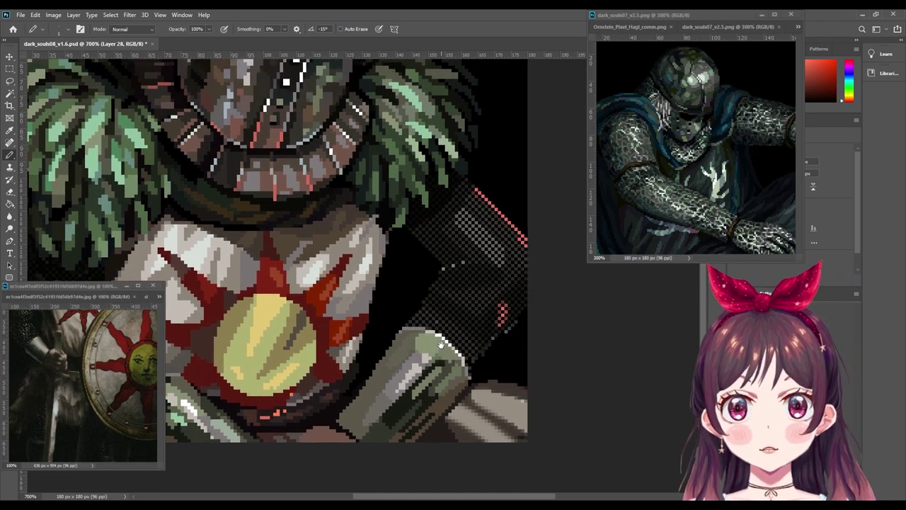
{"action": "scroll", "coordinate": [459, 327], "scroll_direction": "down", "scroll_amount": 1}
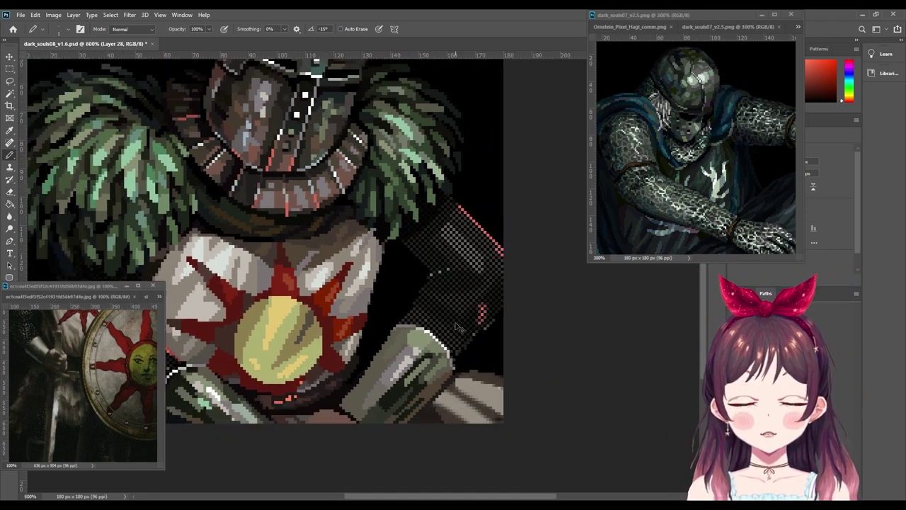
{"action": "scroll", "coordinate": [459, 328], "scroll_direction": "down", "scroll_amount": 1}
{"action": "scroll", "coordinate": [459, 328], "scroll_direction": "down", "scroll_amount": 1}
{"action": "scroll", "coordinate": [459, 328], "scroll_direction": "down", "scroll_amount": 1}
{"action": "scroll", "coordinate": [459, 328], "scroll_direction": "down", "scroll_amount": 1}
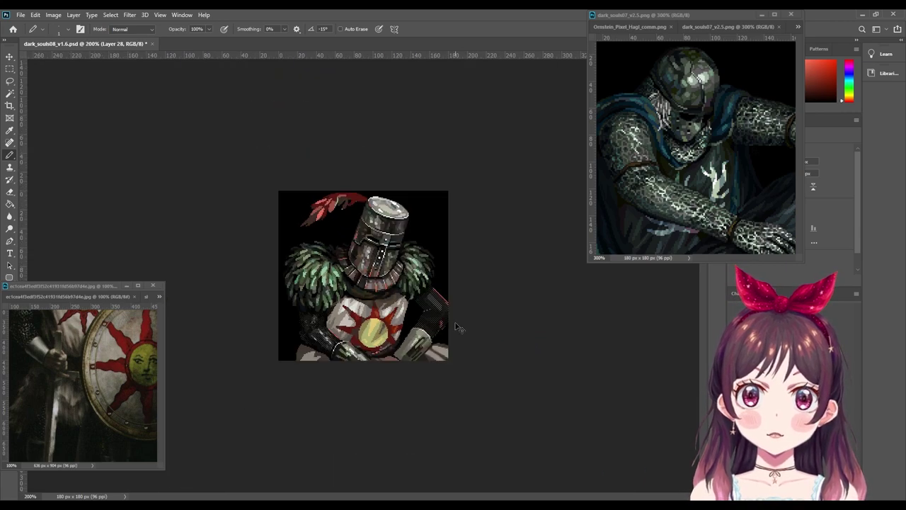
{"action": "scroll", "coordinate": [458, 328], "scroll_direction": "down", "scroll_amount": 1}
{"action": "scroll", "coordinate": [457, 326], "scroll_direction": "up", "scroll_amount": 1}
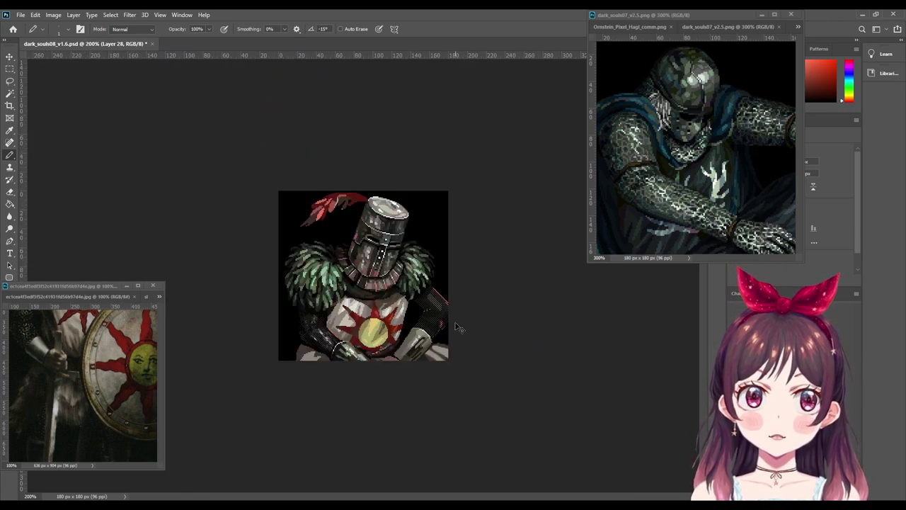
{"action": "scroll", "coordinate": [457, 326], "scroll_direction": "up", "scroll_amount": 1}
{"action": "scroll", "coordinate": [457, 326], "scroll_direction": "up", "scroll_amount": 1}
{"action": "scroll", "coordinate": [457, 325], "scroll_direction": "up", "scroll_amount": 1}
{"action": "scroll", "coordinate": [439, 328], "scroll_direction": "up", "scroll_amount": 2}
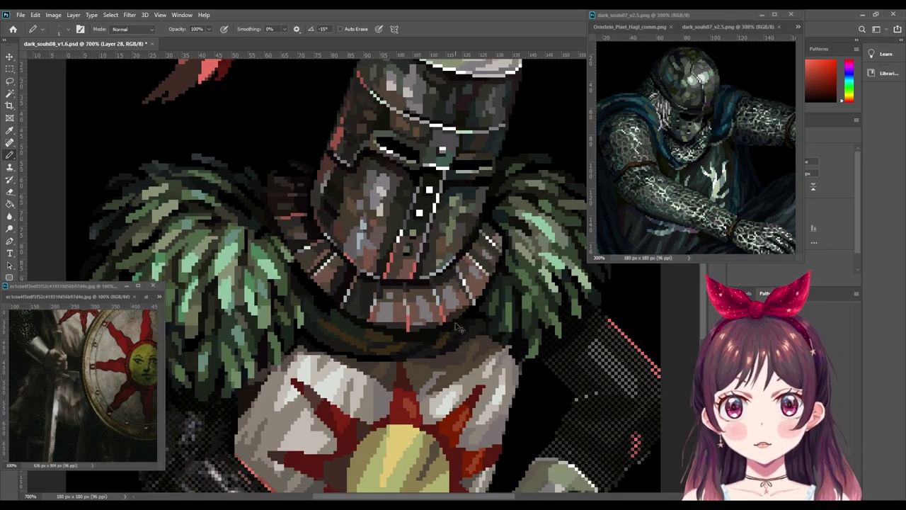
{"action": "scroll", "coordinate": [411, 332], "scroll_direction": "up", "scroll_amount": 1}
{"action": "left_click_drag", "start_coordinate": [398, 335], "coordinate": [434, 293]}
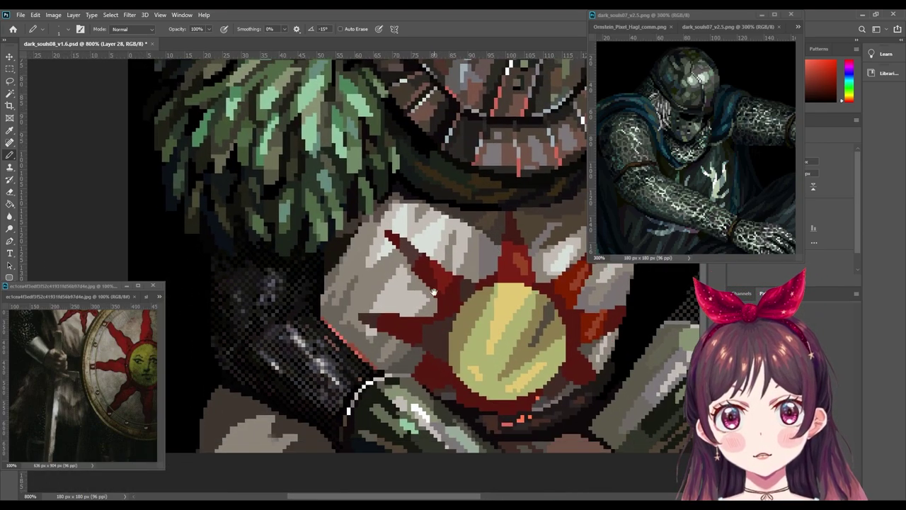
{"action": "scroll", "coordinate": [325, 352], "scroll_direction": "up", "scroll_amount": 1}
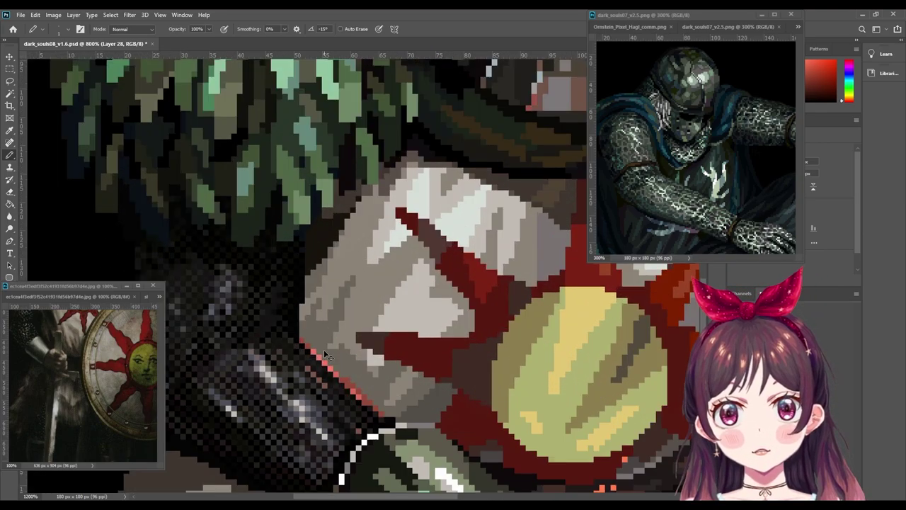
{"action": "scroll", "coordinate": [325, 354], "scroll_direction": "up", "scroll_amount": 1}
{"action": "left_click_drag", "start_coordinate": [333, 368], "coordinate": [382, 319]}
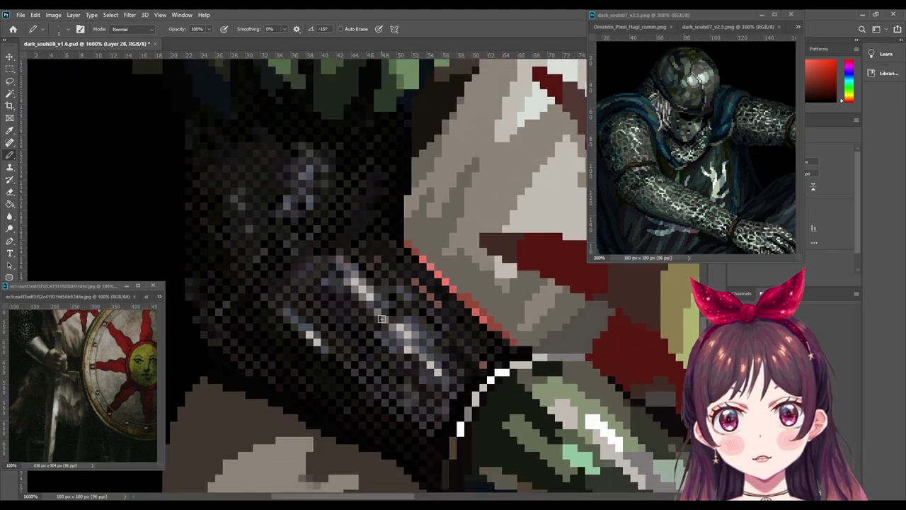
{"action": "left_click", "coordinate": [303, 309], "text": "alt"}
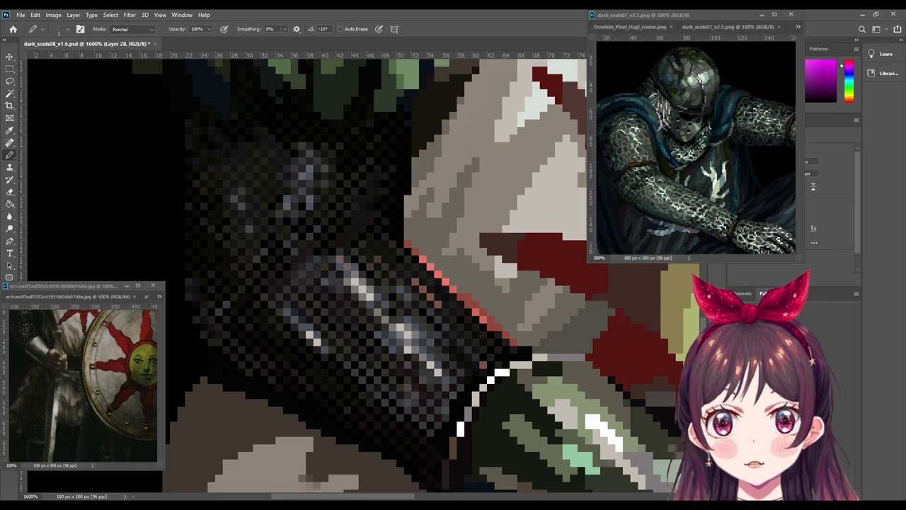
{"action": "key", "text": "ctrl+e"}
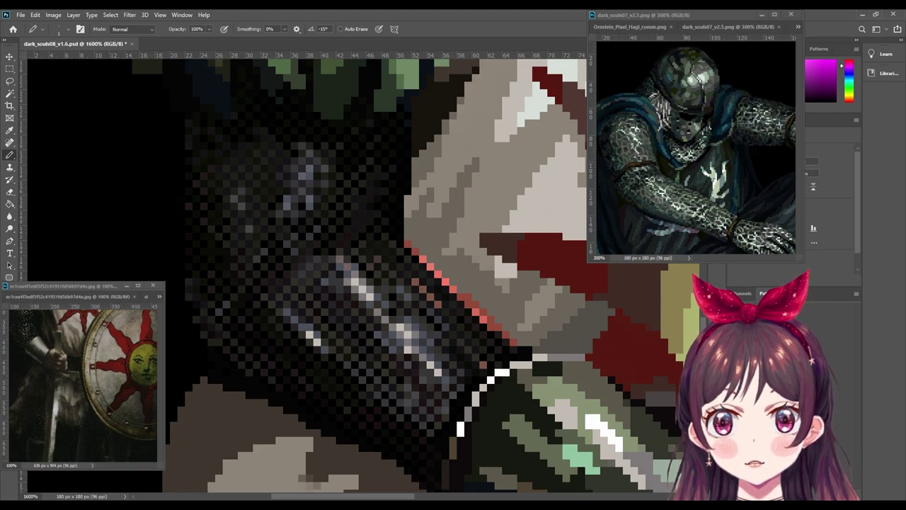
{"action": "key", "text": "ctrl+shift+alt+n"}
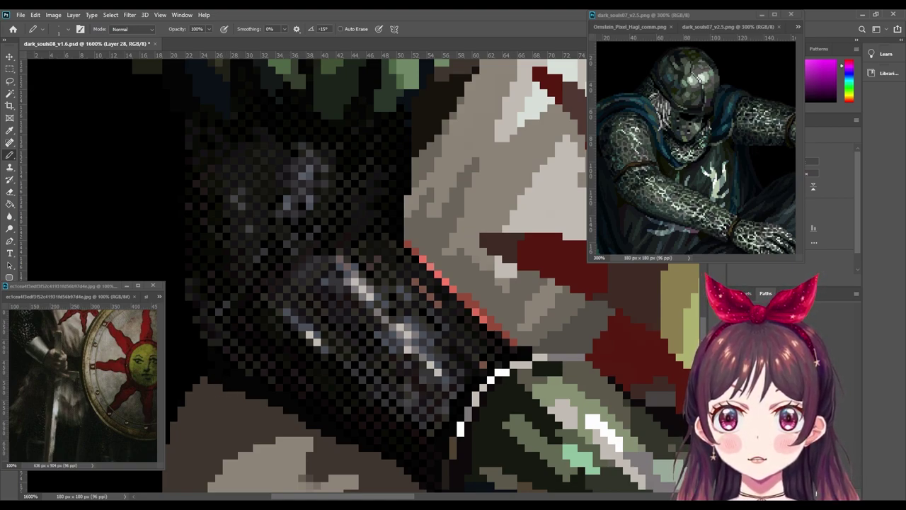
{"action": "scroll", "coordinate": [266, 364], "scroll_direction": "right", "scroll_amount": 5}
{"action": "scroll", "coordinate": [248, 326], "scroll_direction": "up", "scroll_amount": 2}
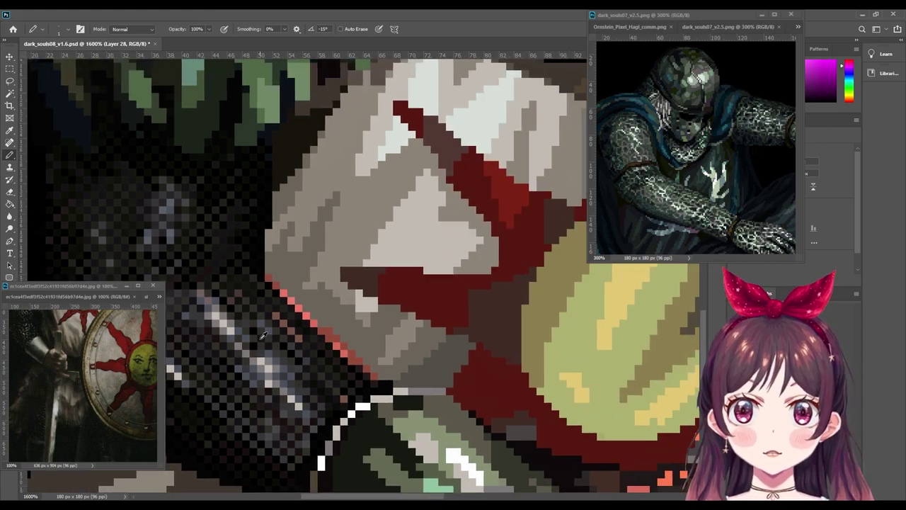
{"action": "scroll", "coordinate": [255, 325], "scroll_direction": "right", "scroll_amount": 5}
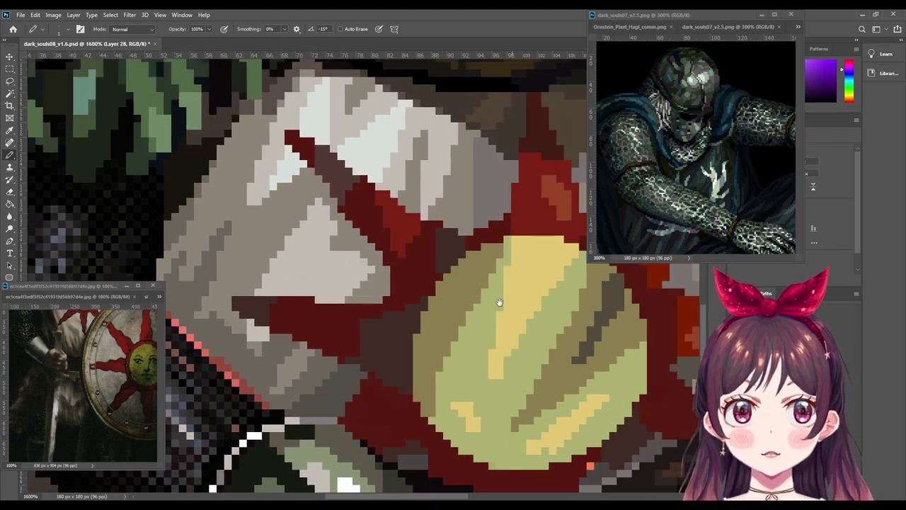
{"action": "scroll", "coordinate": [359, 349], "scroll_direction": "right", "scroll_amount": 2}
{"action": "scroll", "coordinate": [360, 348], "scroll_direction": "right", "scroll_amount": 2}
{"action": "key", "text": "ctrl+minus"}
{"action": "key", "text": "ctrl+minus"}
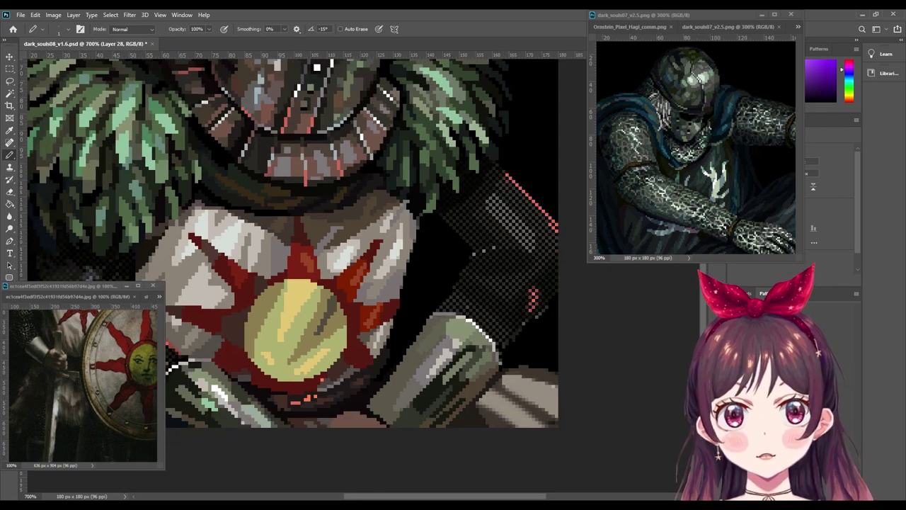
Step: Restore the dither pattern over the right arm, deselect it, then undo twice
{"action": "key", "text": "ctrl+shift+z"}
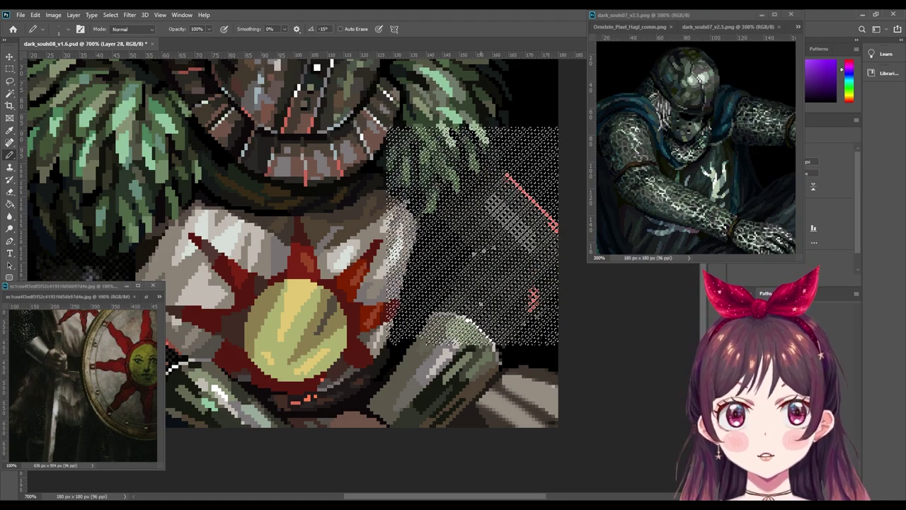
{"action": "key", "text": "ctrl+d"}
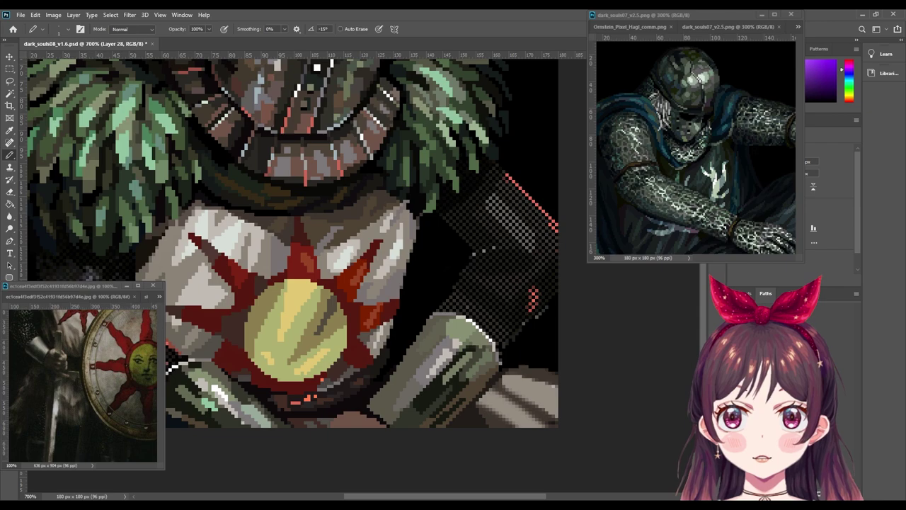
{"action": "key", "text": "ctrl+z"}
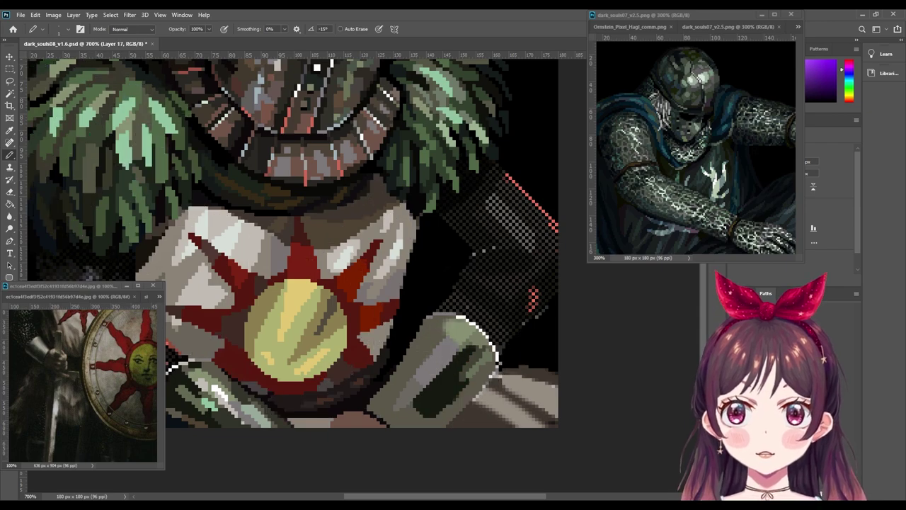
{"action": "key", "text": "ctrl+z"}
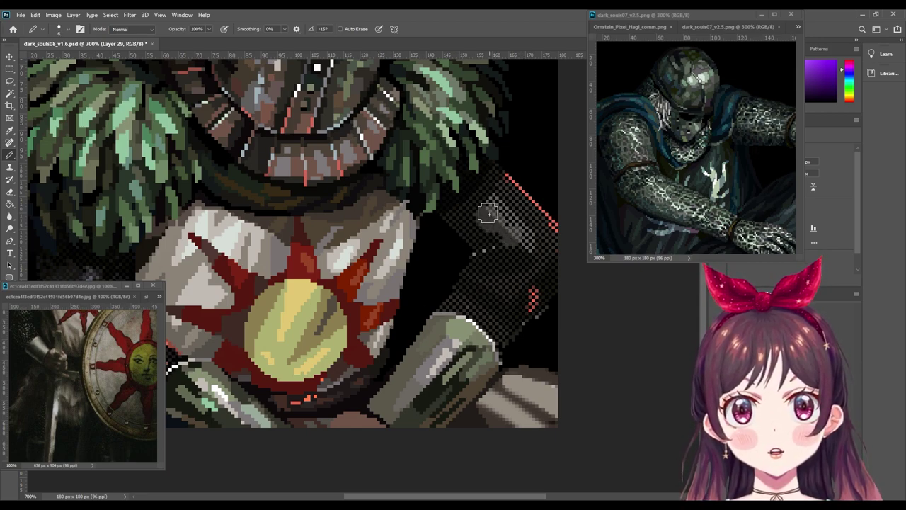
Step: Paint light grey highlight pixels along the dithered arm and sample an orange-red accent
{"action": "left_click_drag", "start_coordinate": [492, 221], "coordinate": [514, 225]}
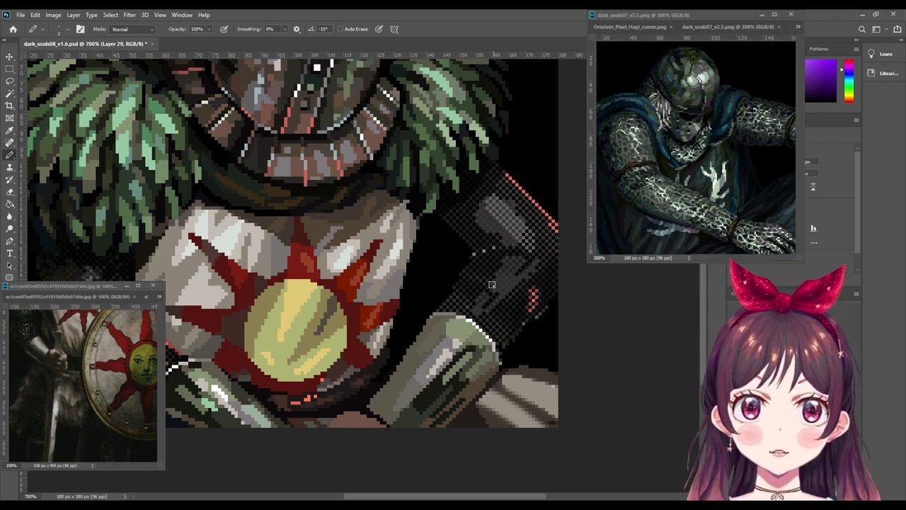
{"action": "left_click_drag", "start_coordinate": [517, 288], "coordinate": [534, 274]}
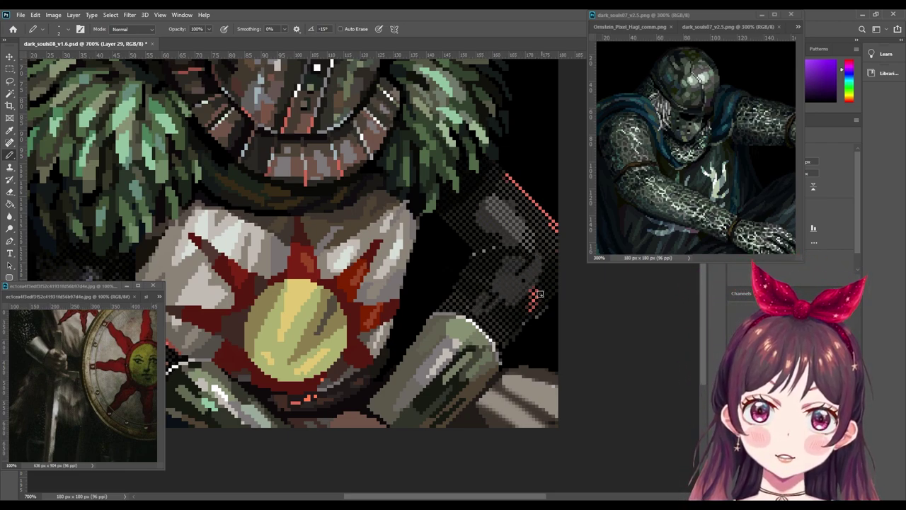
{"action": "left_click", "coordinate": [533, 298], "text": "alt"}
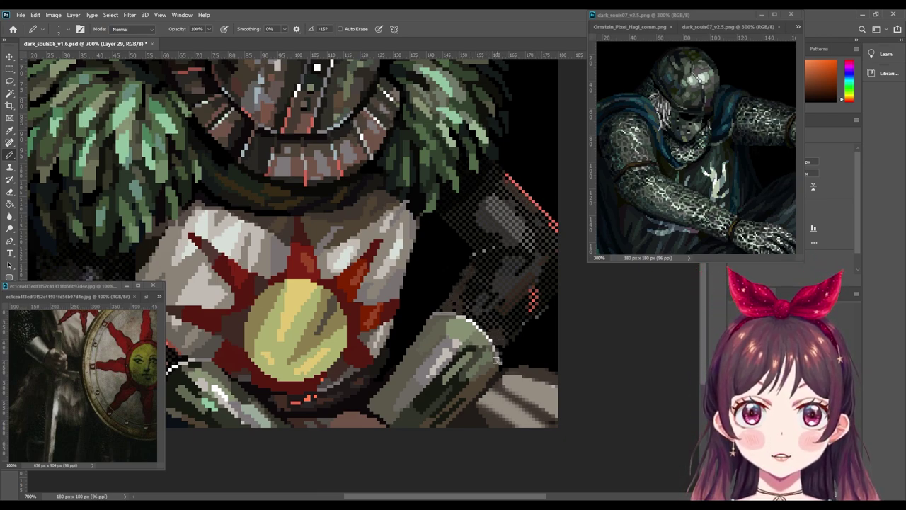
{"action": "key", "text": "ctrl+minus"}
Step: Review the portrait small, return to the chest area and pick up the orange edge colour
{"action": "key", "text": "ctrl+minus"}
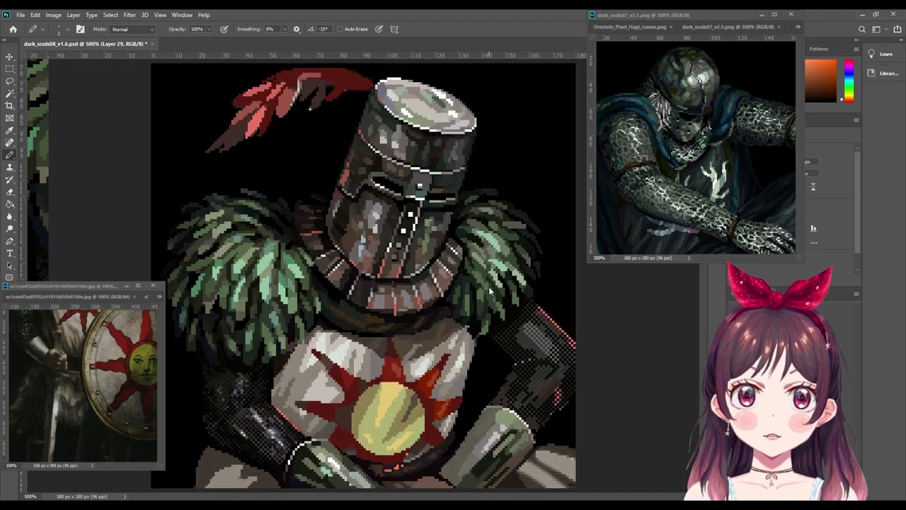
{"action": "key", "text": "ctrl+minus"}
{"action": "key", "text": "ctrl+minus"}
{"action": "key", "text": "ctrl+minus"}
{"action": "key", "text": "ctrl+plus"}
{"action": "key", "text": "ctrl+plus"}
{"action": "key", "text": "ctrl+plus"}
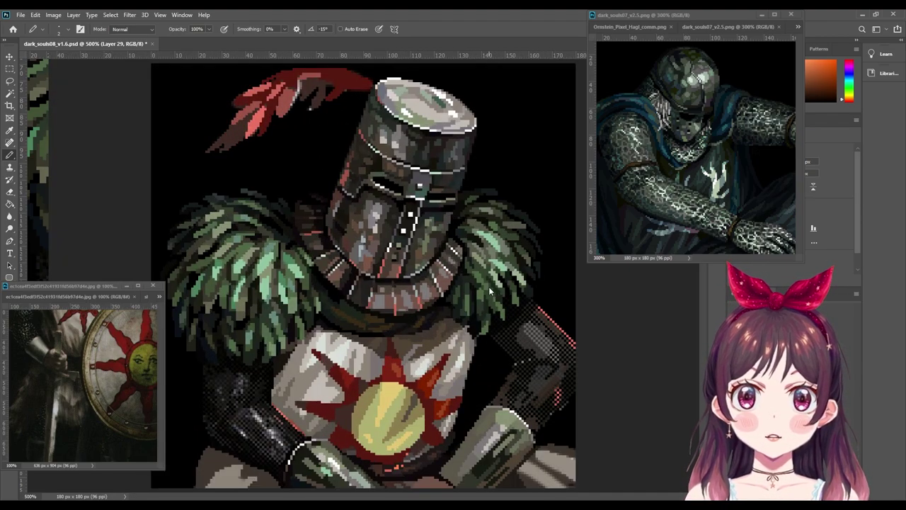
{"action": "key", "text": "ctrl+plus"}
{"action": "key", "text": "ctrl+plus"}
{"action": "mouse_move", "coordinate": [384, 355]}
{"action": "left_mouse_down"}
{"action": "mouse_move", "coordinate": [399, 301]}
{"action": "mouse_move", "coordinate": [489, 310]}
{"action": "left_mouse_up"}
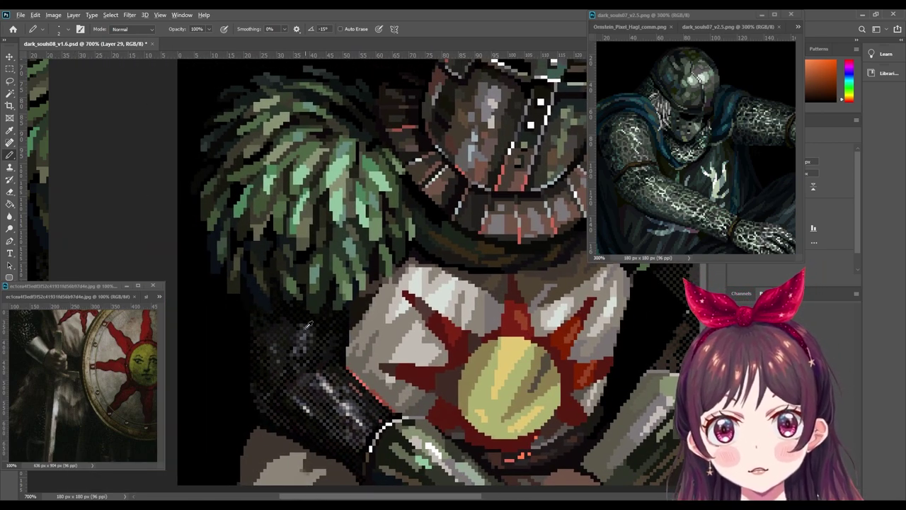
{"action": "scroll", "coordinate": [513, 284], "scroll_direction": "right", "scroll_amount": 5}
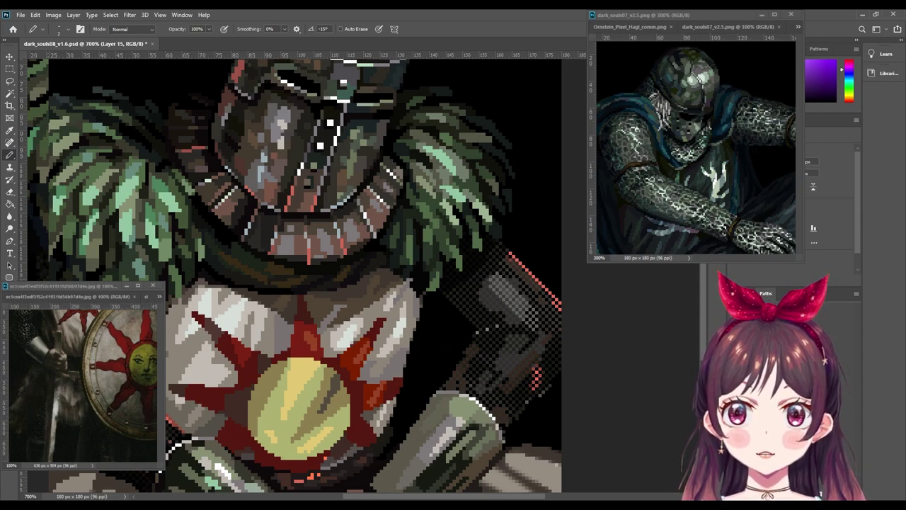
{"action": "left_click", "coordinate": [547, 306], "text": "alt"}
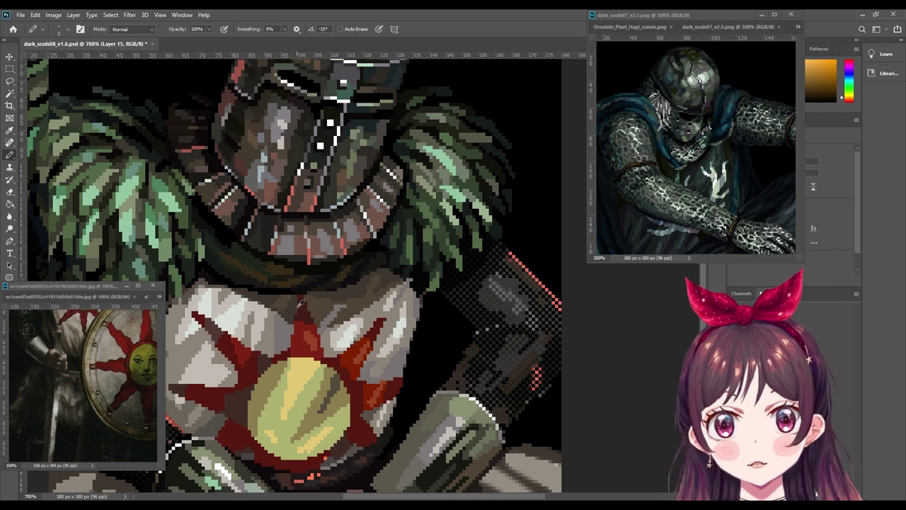
{"action": "left_click_drag", "start_coordinate": [296, 373], "coordinate": [482, 321]}
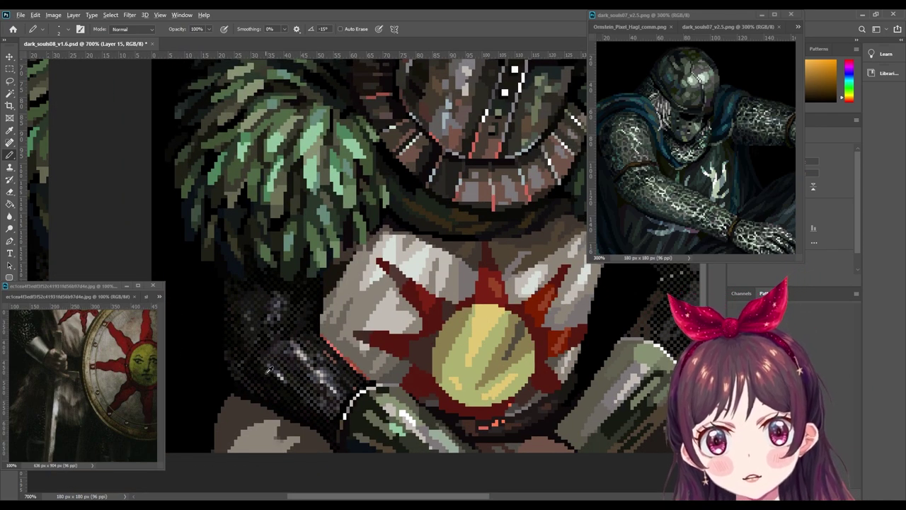
{"action": "key", "text": "x"}
{"action": "scroll", "coordinate": [515, 266], "scroll_direction": "right", "scroll_amount": 6}
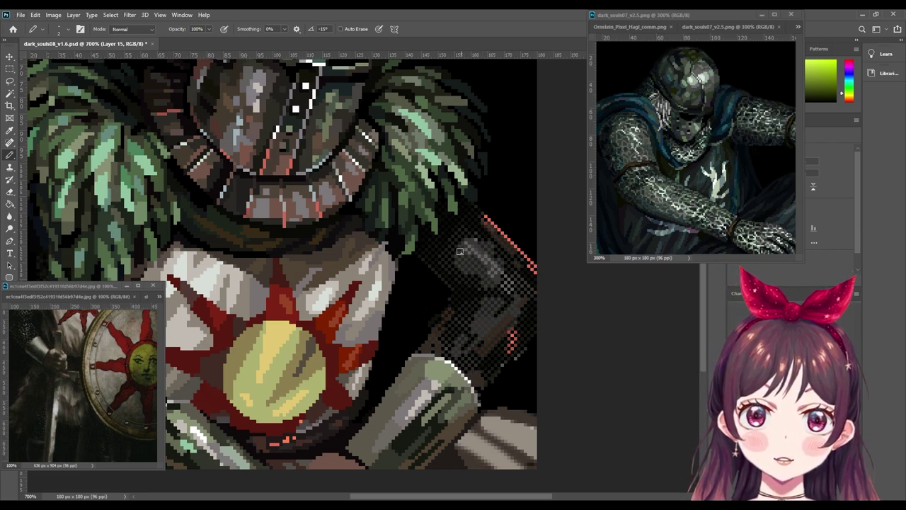
Step: Check the portrait at actual size, then zoom back onto the raised right arm and sample orange-brown
{"action": "key", "text": "ctrl+minus"}
{"action": "key", "text": "ctrl+minus"}
{"action": "key", "text": "ctrl+minus"}
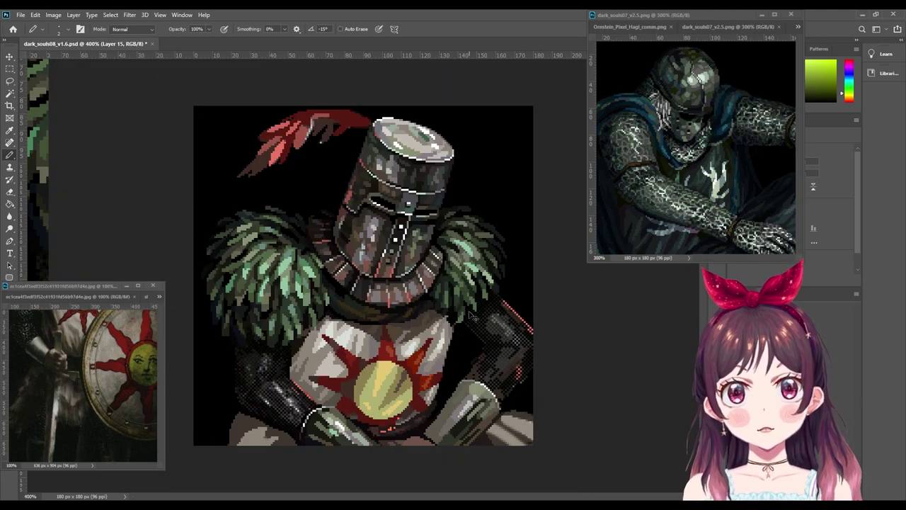
{"action": "key", "text": "ctrl+minus"}
{"action": "key", "text": "ctrl+minus"}
{"action": "key", "text": "ctrl+minus"}
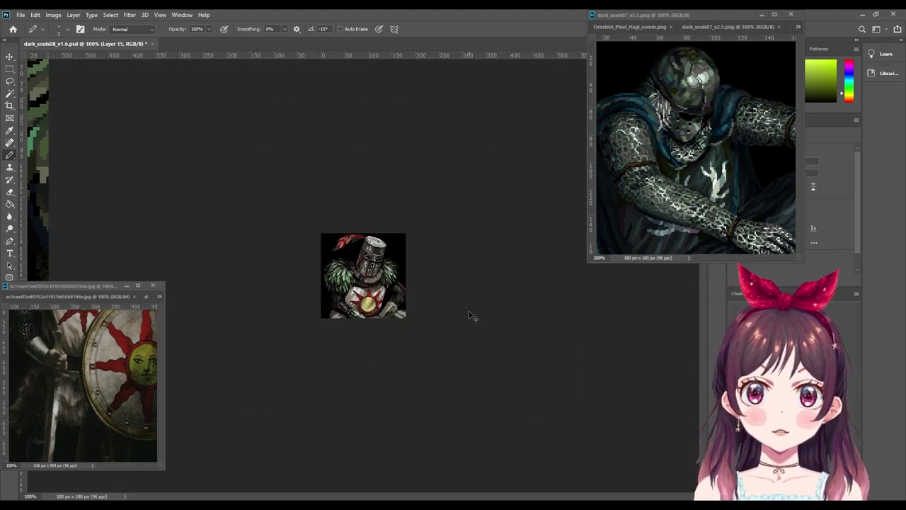
{"action": "key", "text": "ctrl+plus"}
{"action": "key", "text": "ctrl+plus"}
{"action": "key", "text": "ctrl+plus"}
{"action": "key", "text": "ctrl+plus"}
{"action": "key", "text": "ctrl+plus"}
{"action": "key", "text": "ctrl+plus"}
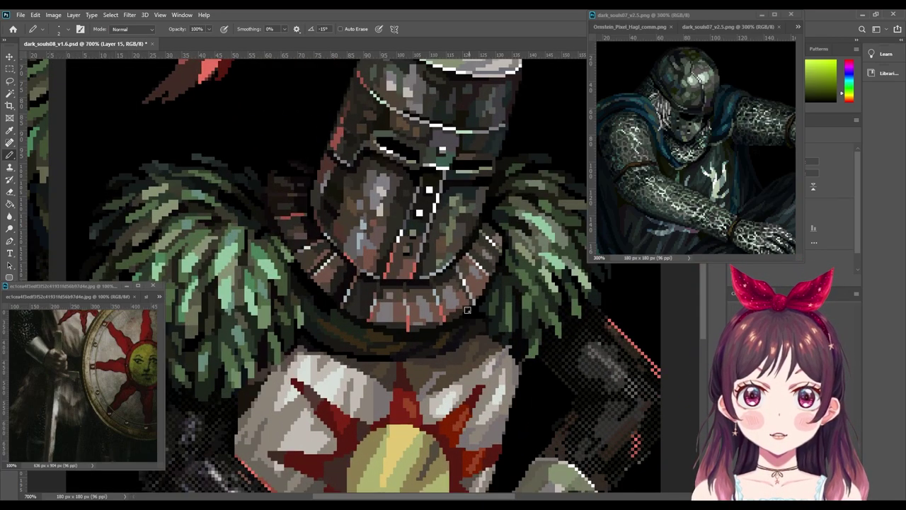
{"action": "left_click_drag", "start_coordinate": [460, 339], "coordinate": [305, 282]}
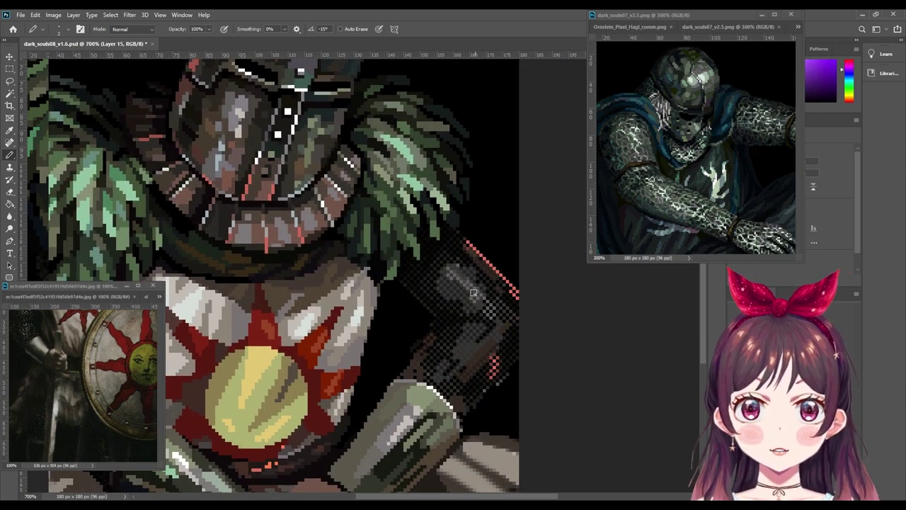
{"action": "left_click", "coordinate": [467, 281], "text": "alt"}
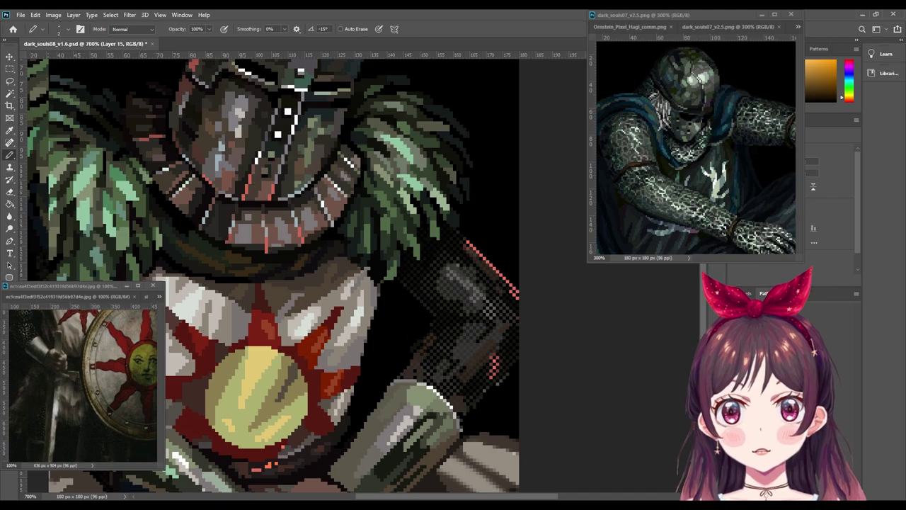
Step: Paste a dither pattern over the arm, clip it to the arm layer, and add two empty layers
{"action": "key", "text": "ctrl+v"}
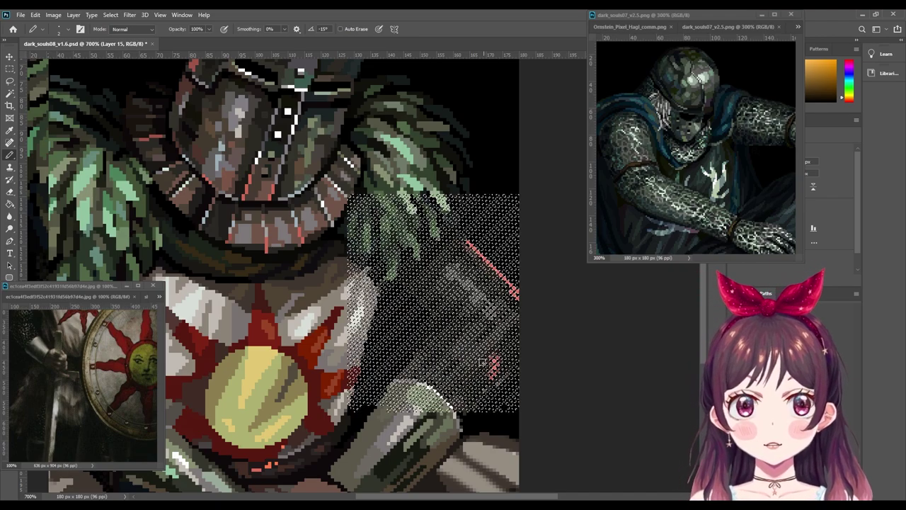
{"action": "key", "text": "ctrl+alt+g"}
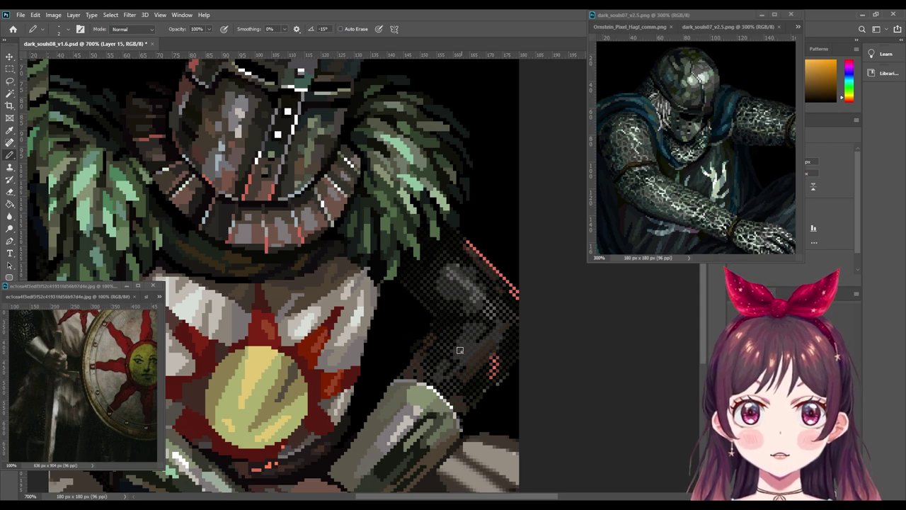
{"action": "key", "text": "ctrl+shift+alt+n"}
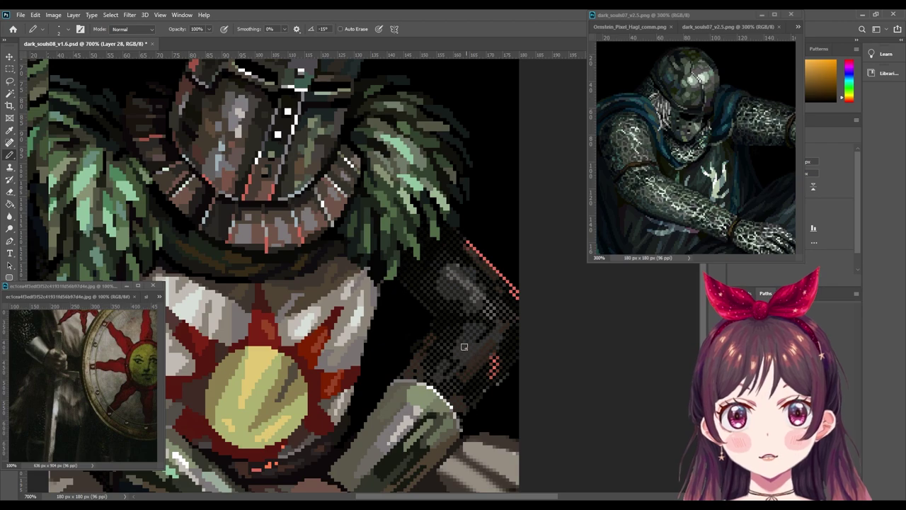
{"action": "key", "text": "ctrl+shift+alt+n"}
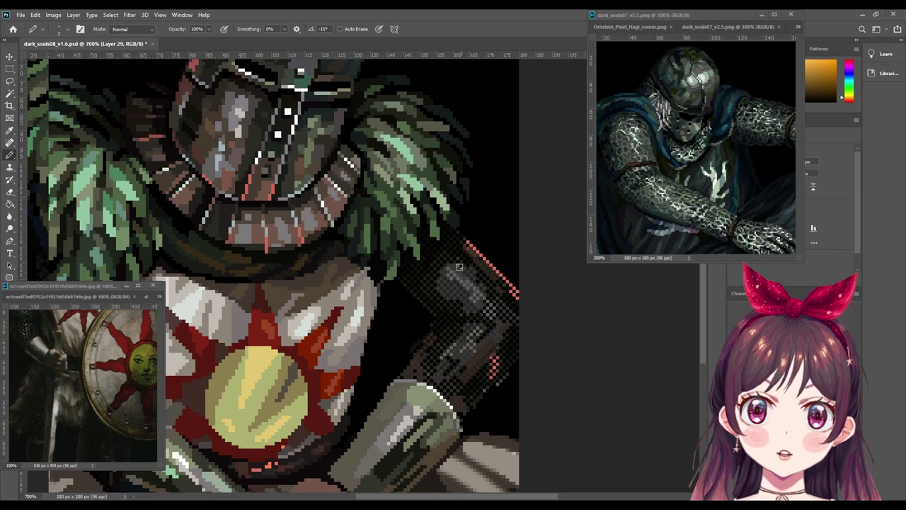
Step: Sample a red-orange and an arm colour, switching between Eraser and Pencil
{"action": "scroll", "coordinate": [532, 318], "scroll_direction": "up", "scroll_amount": 1}
{"action": "scroll", "coordinate": [530, 314], "scroll_direction": "up", "scroll_amount": 1}
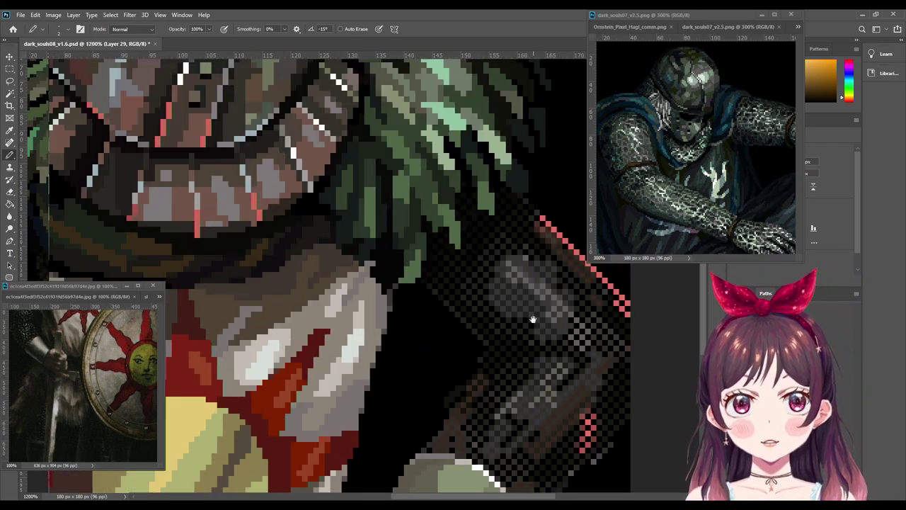
{"action": "scroll", "coordinate": [460, 234], "scroll_direction": "up", "scroll_amount": 1}
{"action": "scroll", "coordinate": [462, 284], "scroll_direction": "up", "scroll_amount": 1}
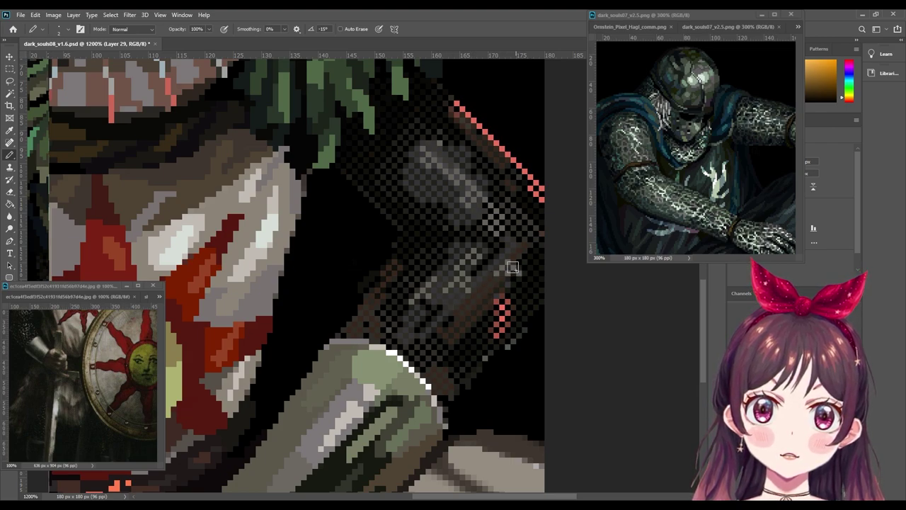
{"action": "left_click", "coordinate": [501, 315], "text": "alt"}
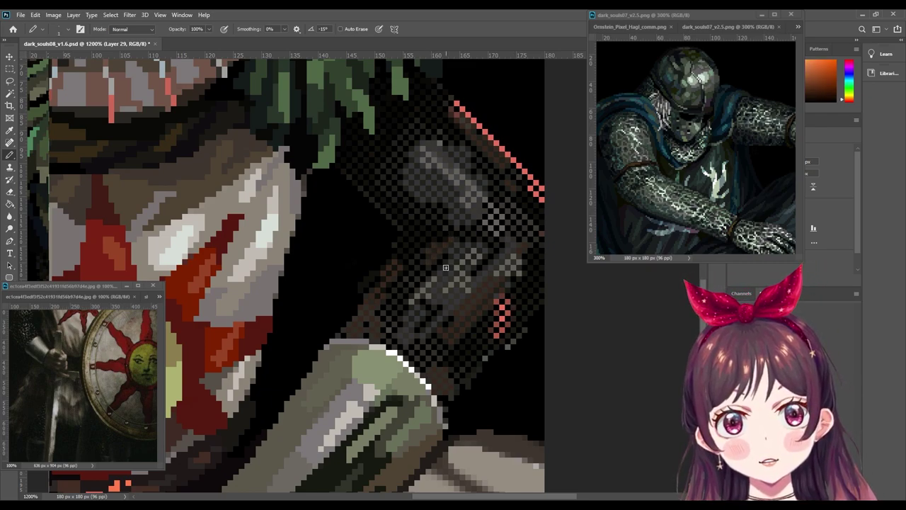
{"action": "left_click", "coordinate": [440, 247], "text": "alt"}
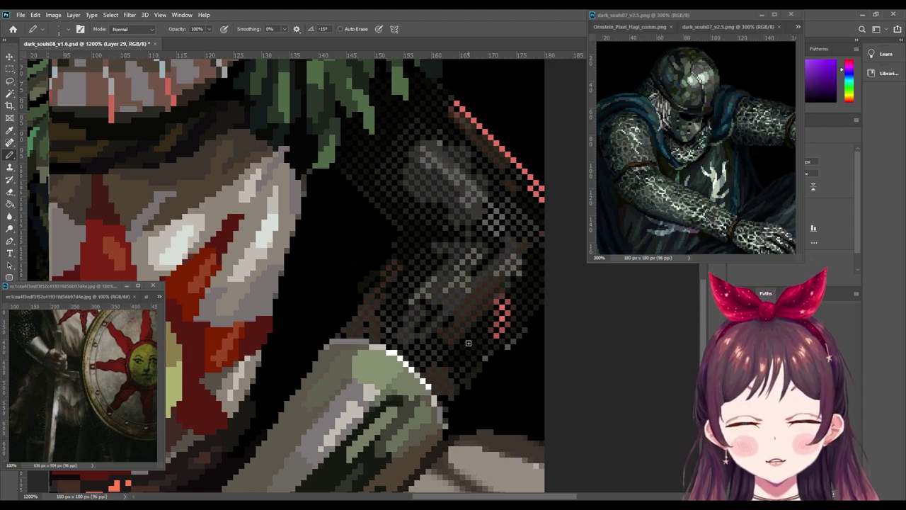
{"action": "key", "text": "e"}
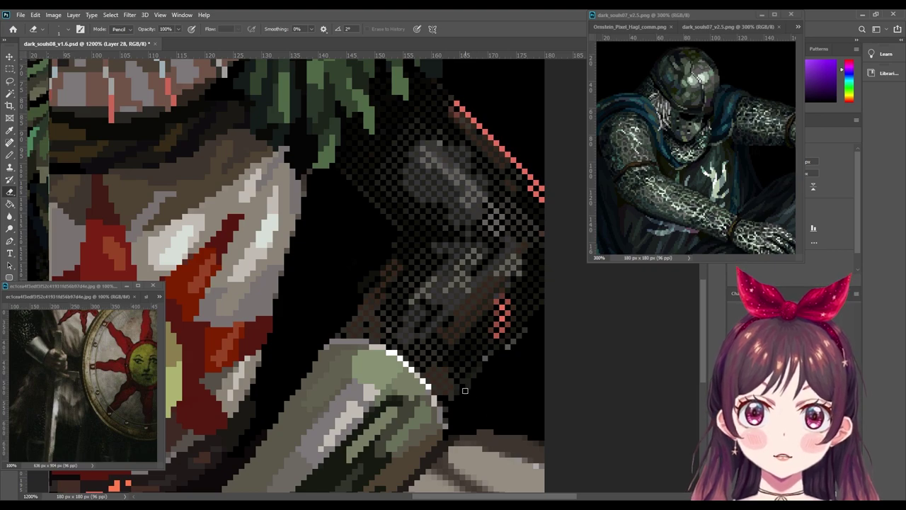
{"action": "key", "text": "b"}
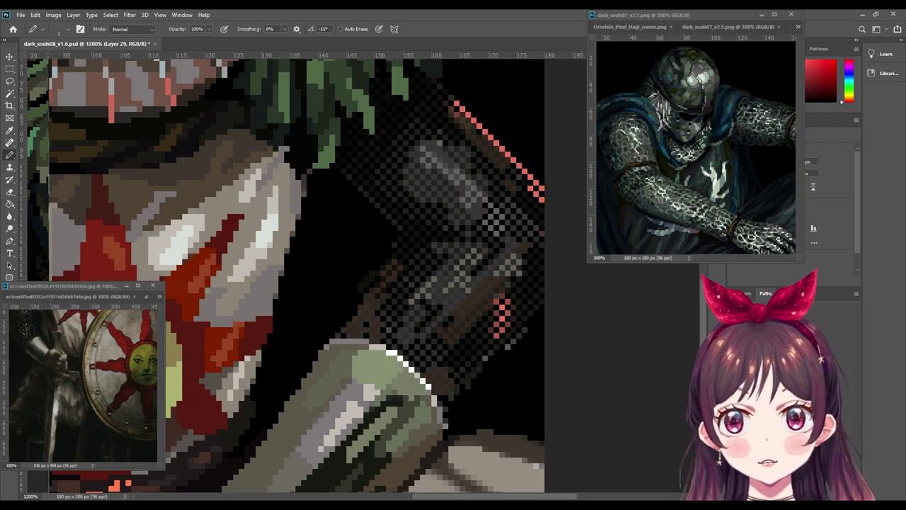
Step: Bring the elbow above the gauntlet into view, add a new layer and select the arm layer
{"action": "scroll", "coordinate": [479, 379], "scroll_direction": "up", "scroll_amount": 1}
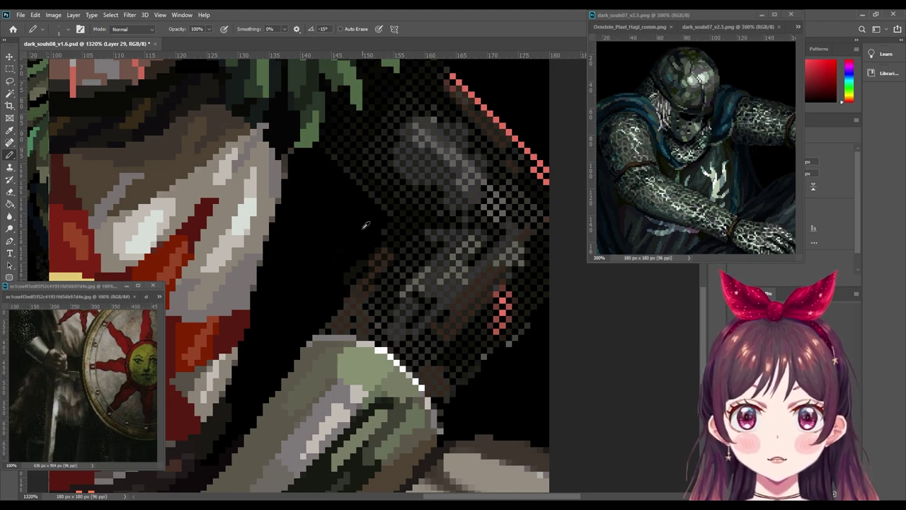
{"action": "key", "text": "x"}
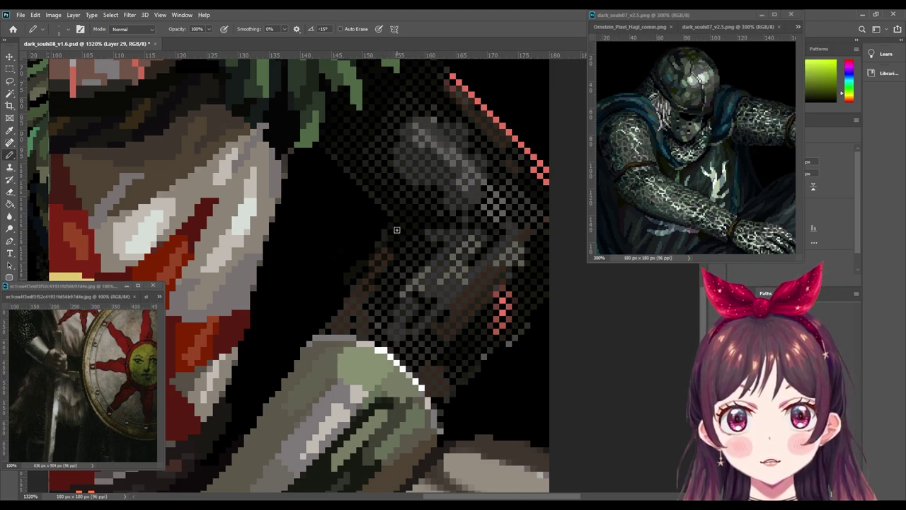
{"action": "left_click_drag", "start_coordinate": [410, 219], "coordinate": [404, 264]}
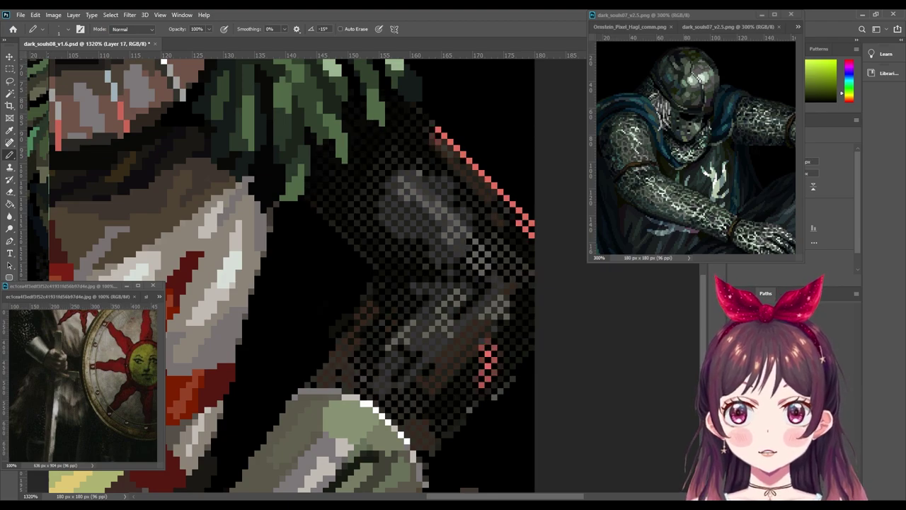
{"action": "left_click_drag", "start_coordinate": [363, 352], "coordinate": [378, 349]}
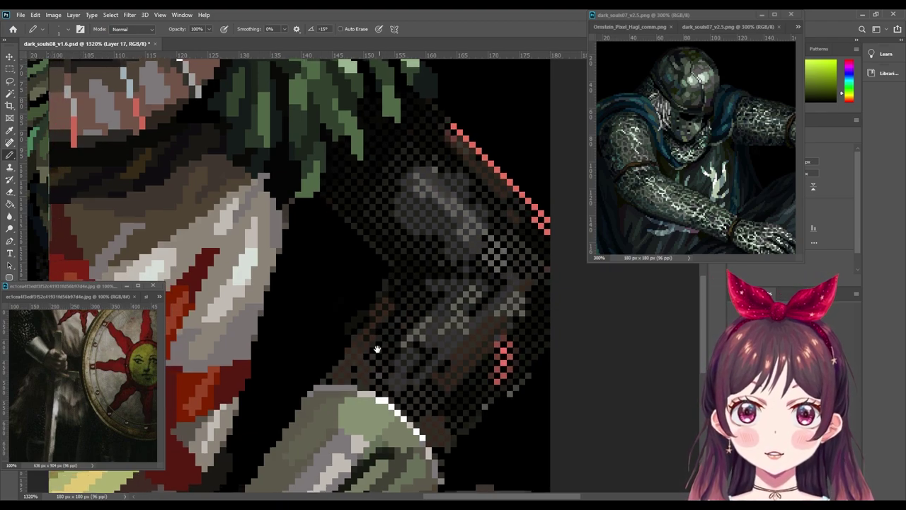
{"action": "key", "text": "ctrl+shift+alt+n"}
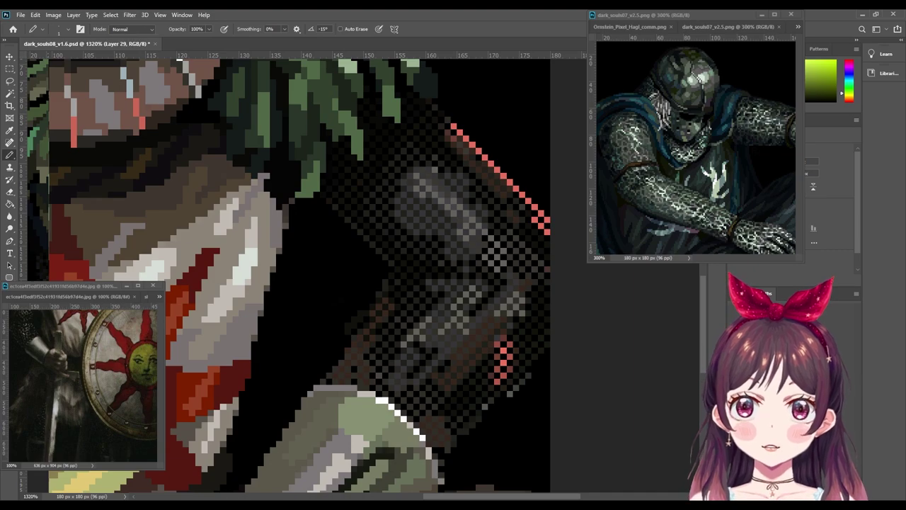
{"action": "key", "text": "e"}
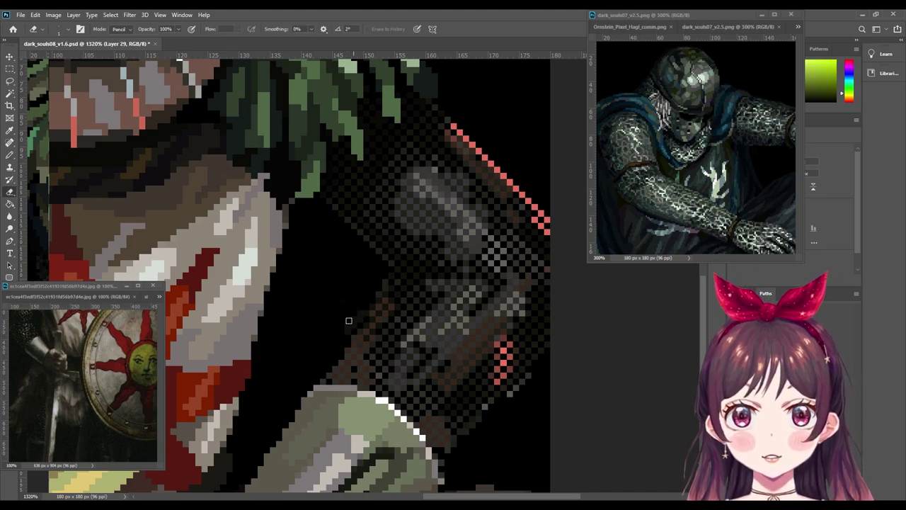
{"action": "left_click", "coordinate": [354, 325], "text": "ctrl"}
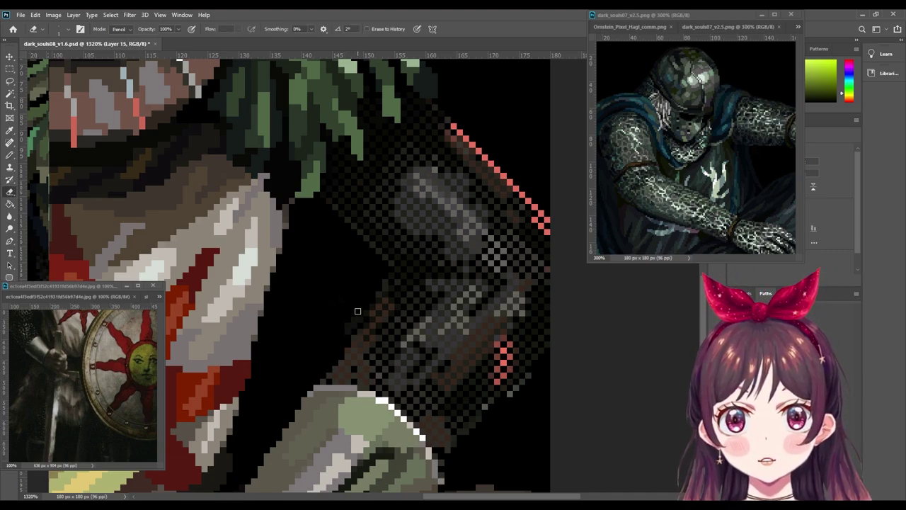
{"action": "key", "text": "b"}
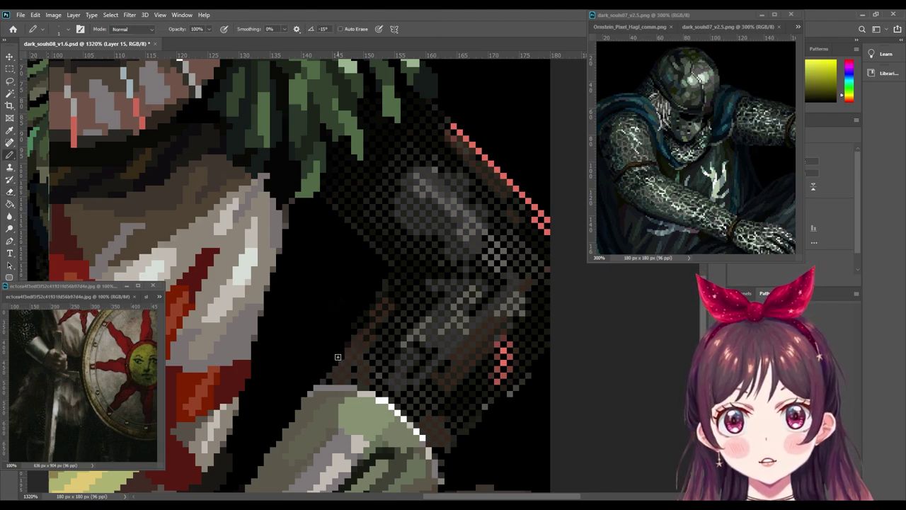
{"action": "key", "text": "z"}
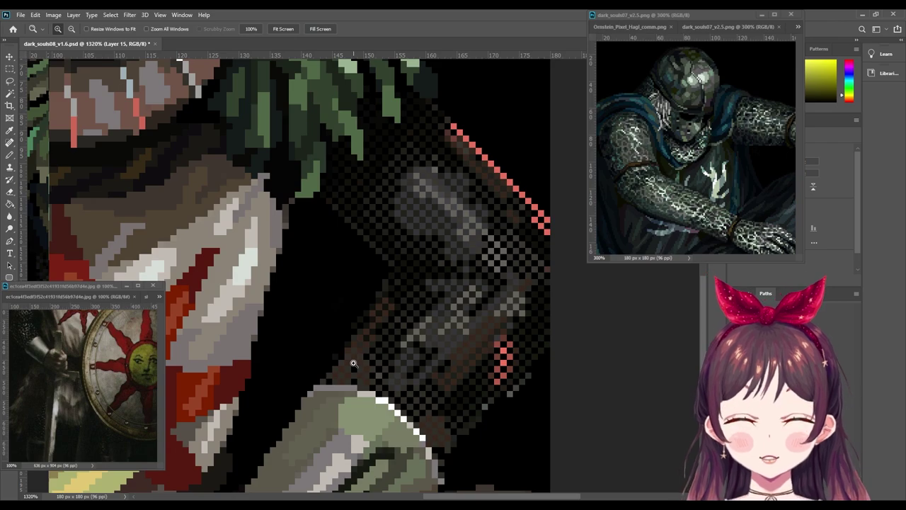
{"action": "key", "text": "b"}
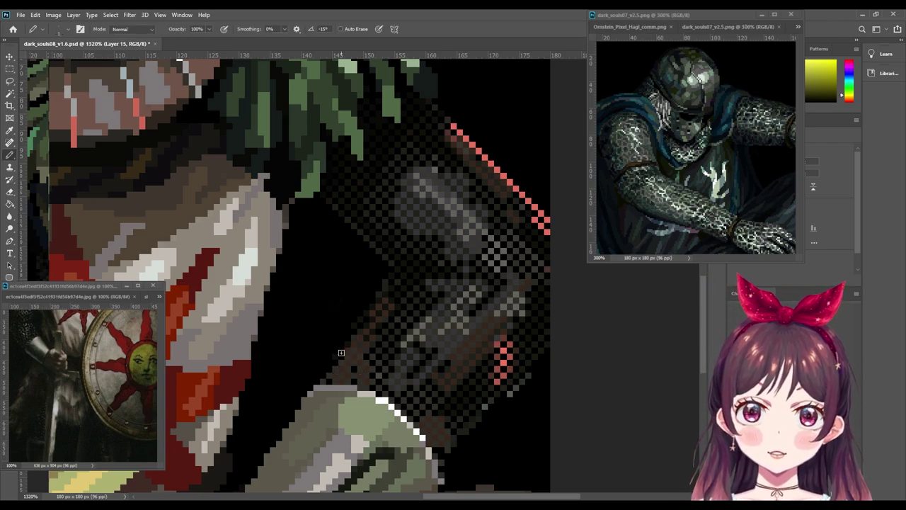
{"action": "scroll", "coordinate": [357, 377], "scroll_direction": "down", "scroll_amount": 2}
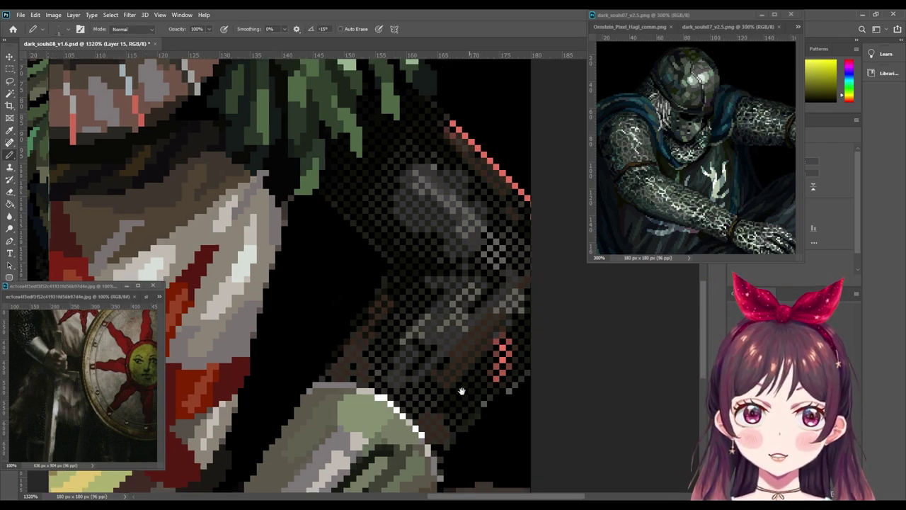
{"action": "scroll", "coordinate": [397, 383], "scroll_direction": "right", "scroll_amount": 2}
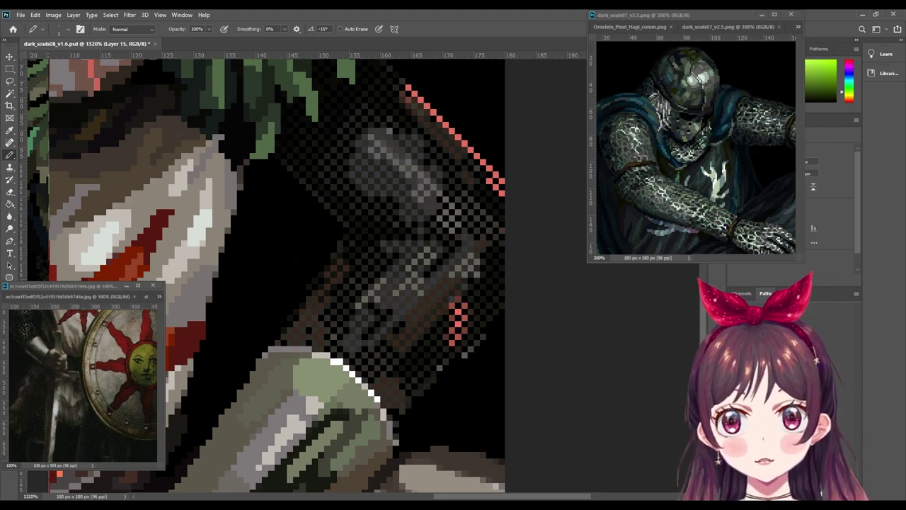
Step: Add another new layer and cycle the Layers panel selection until Layer 29 is active
{"action": "left_click", "coordinate": [820, 494]}
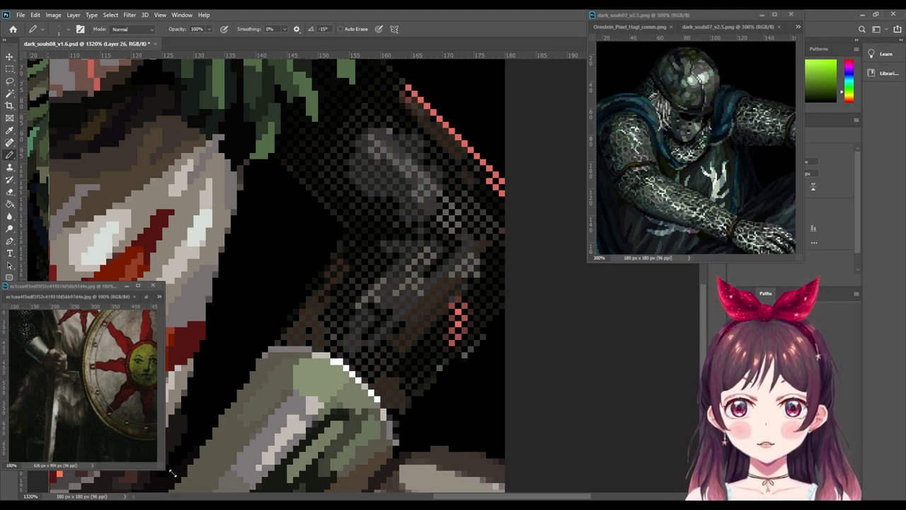
{"action": "left_click", "coordinate": [779, 397]}
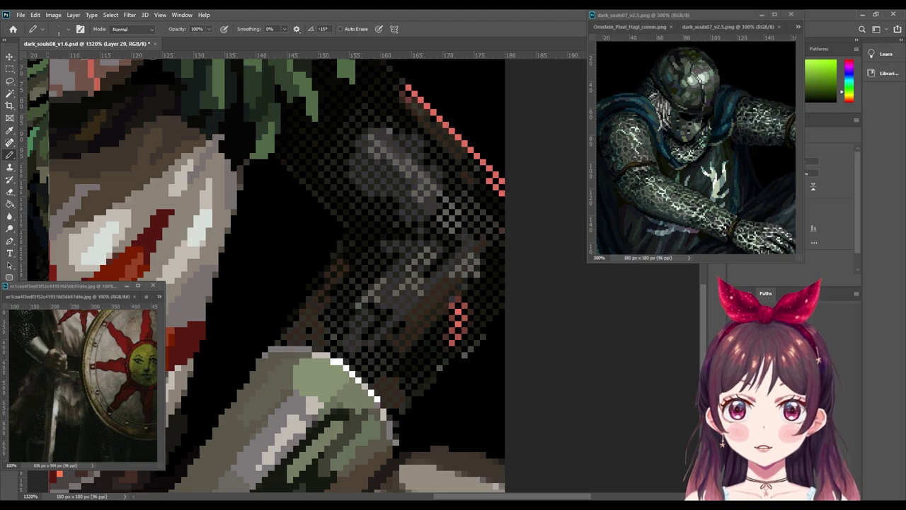
{"action": "left_click", "coordinate": [779, 397], "text": "ctrl"}
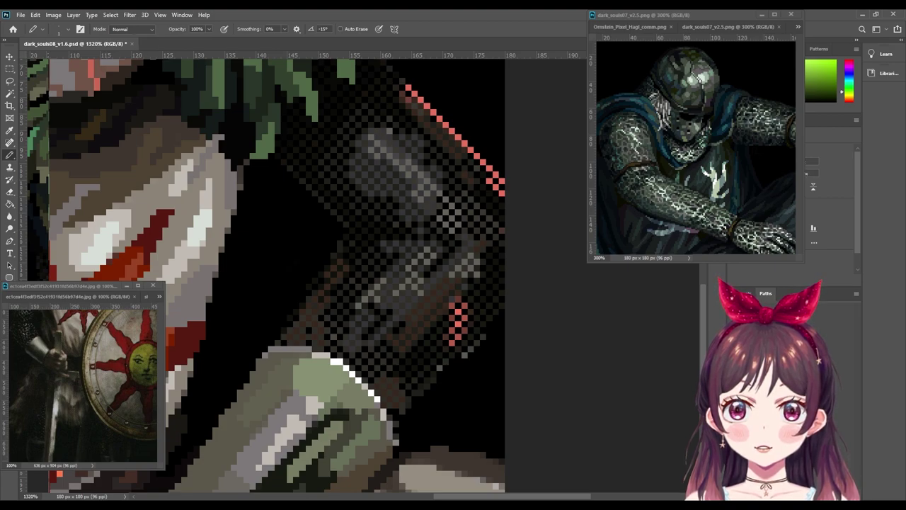
{"action": "left_click", "coordinate": [779, 396]}
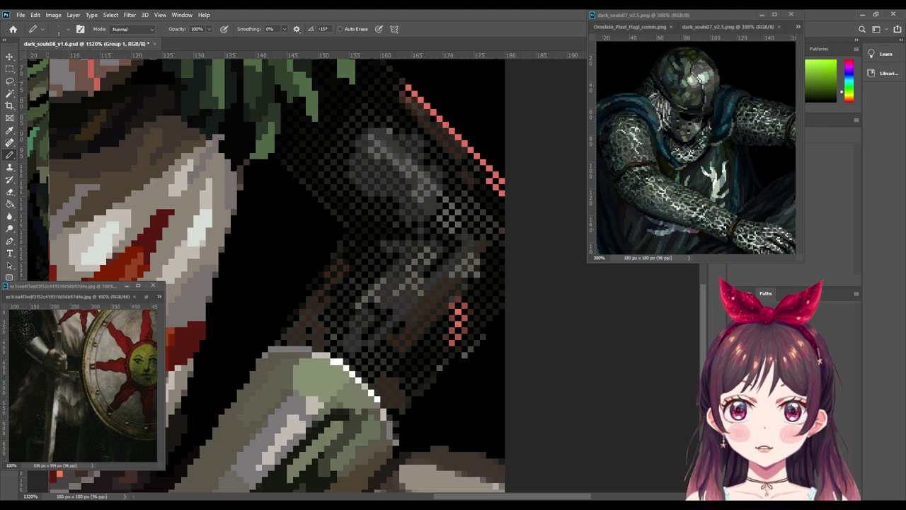
{"action": "left_click", "coordinate": [779, 396], "text": "ctrl"}
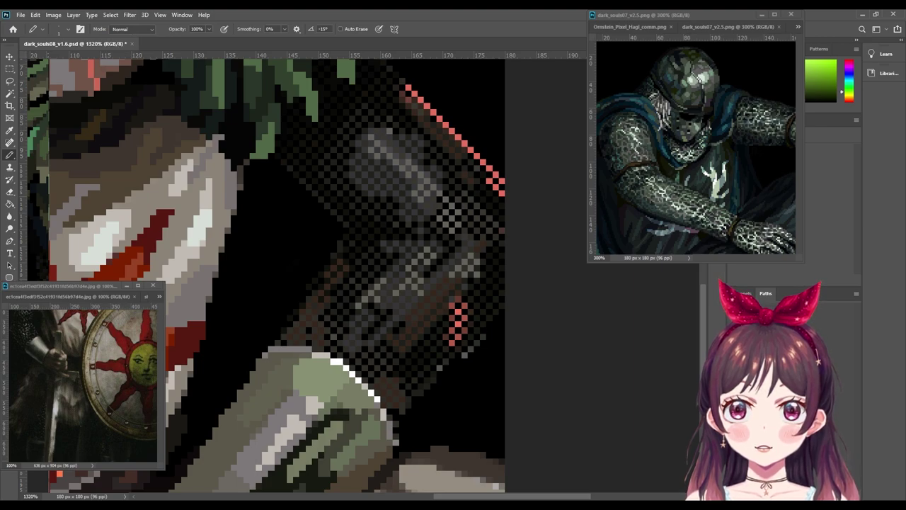
{"action": "left_click", "coordinate": [779, 397]}
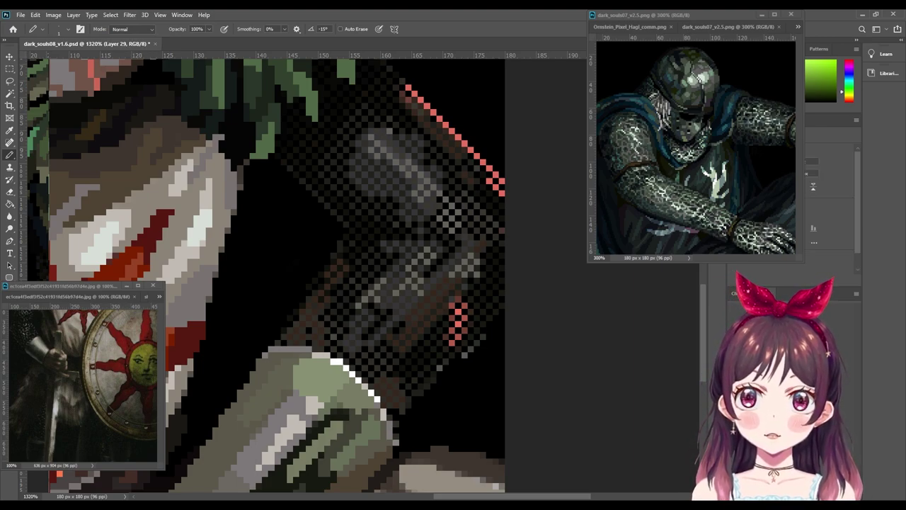
{"action": "left_click", "coordinate": [779, 396], "text": "ctrl"}
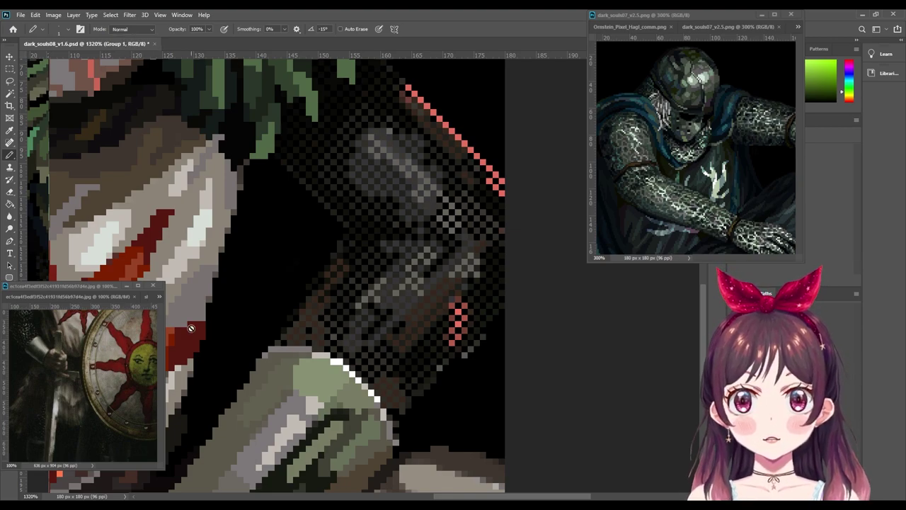
{"action": "left_click", "coordinate": [779, 397]}
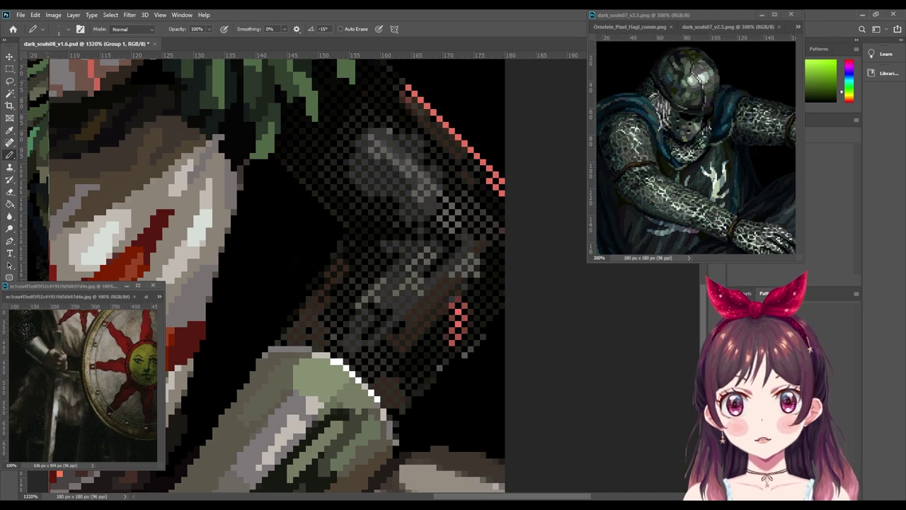
{"action": "left_click", "coordinate": [779, 397]}
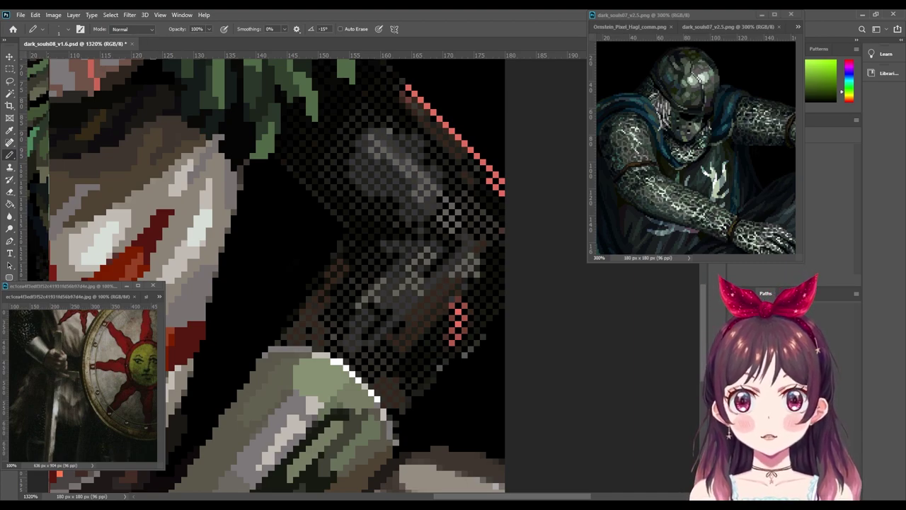
{"action": "left_click", "coordinate": [779, 397]}
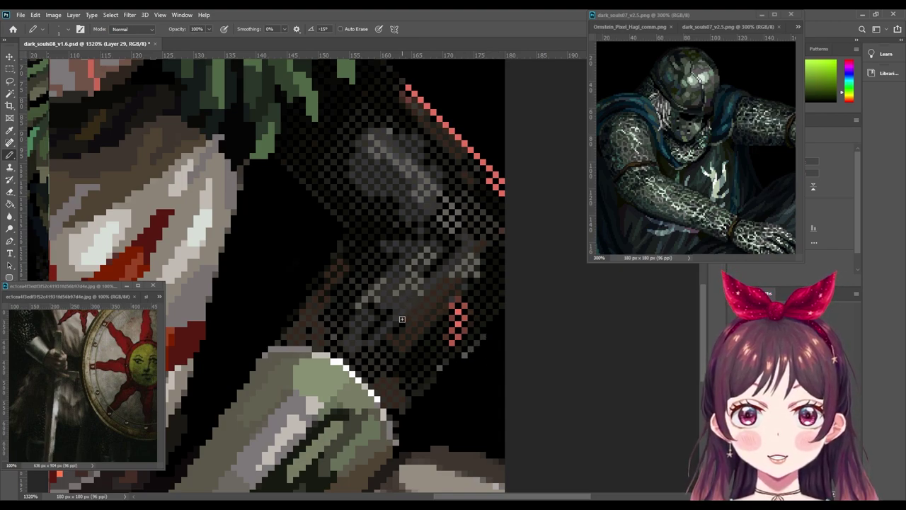
Step: Sample red and warmer tones from the tabard and place a light highlight pixel on the gauntlet
{"action": "scroll", "coordinate": [429, 307], "scroll_direction": "left", "scroll_amount": 10}
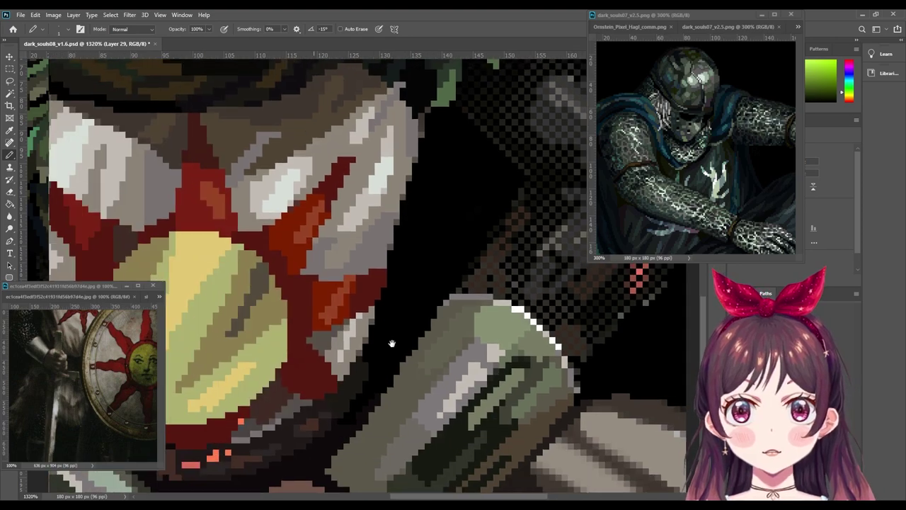
{"action": "left_click", "coordinate": [326, 311], "text": "alt"}
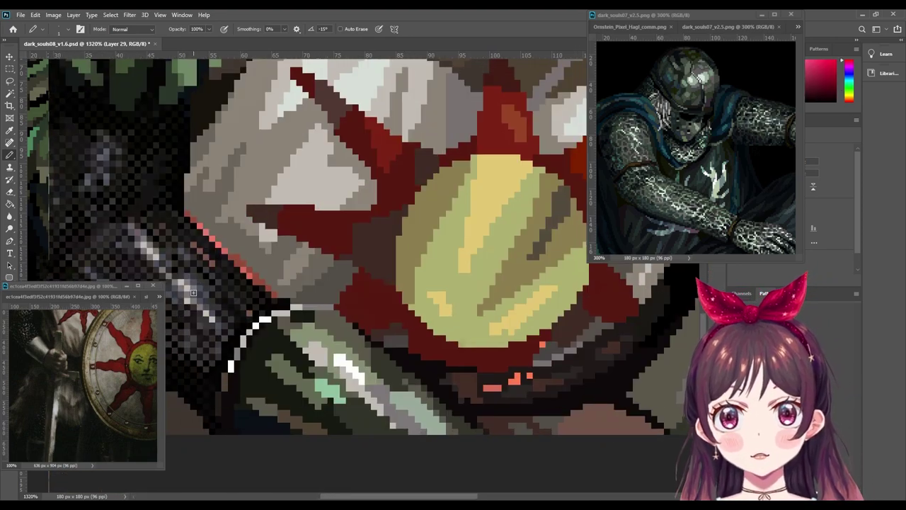
{"action": "left_click", "coordinate": [378, 321], "text": "alt"}
{"action": "scroll", "coordinate": [379, 321], "scroll_direction": "right", "scroll_amount": 10}
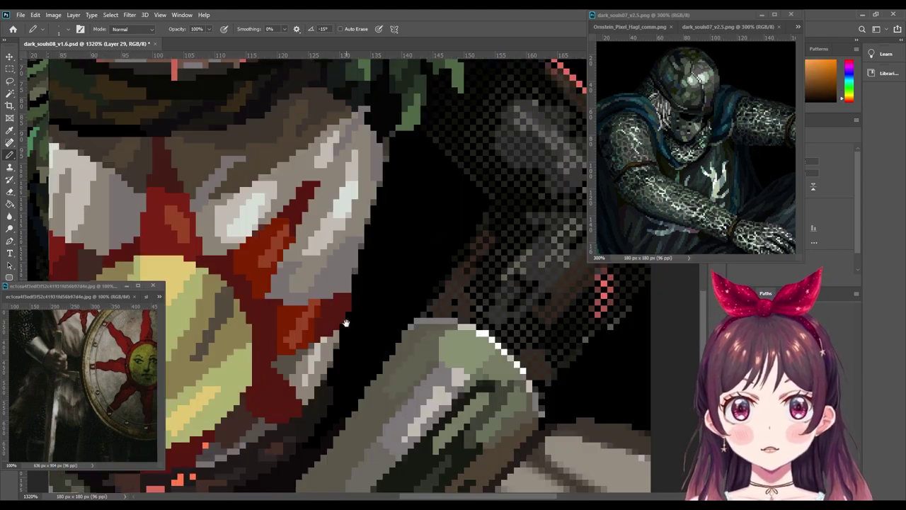
{"action": "scroll", "coordinate": [425, 269], "scroll_direction": "up", "scroll_amount": 3}
{"action": "left_click", "coordinate": [449, 169]}
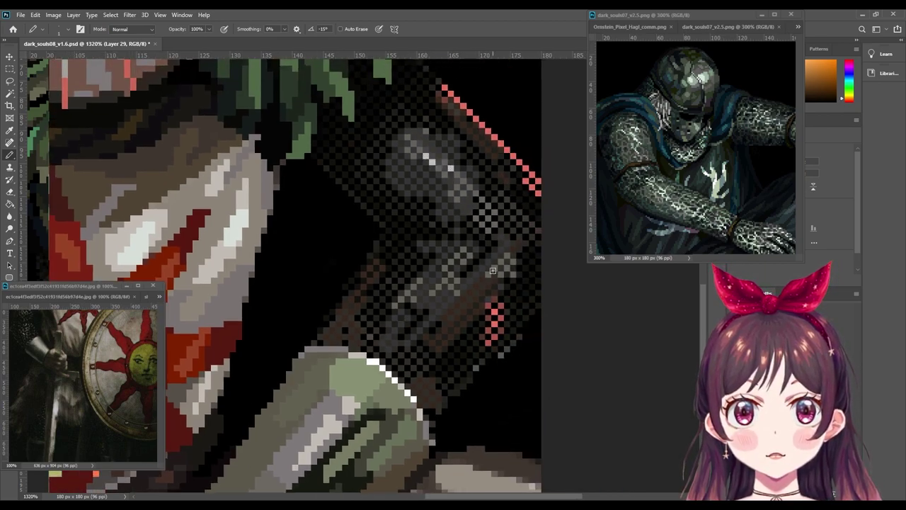
Step: Paint light grey highlight pixels onto the gauntlet knuckles
{"action": "left_click_drag", "start_coordinate": [466, 274], "coordinate": [470, 273]}
{"action": "left_click", "coordinate": [460, 260]}
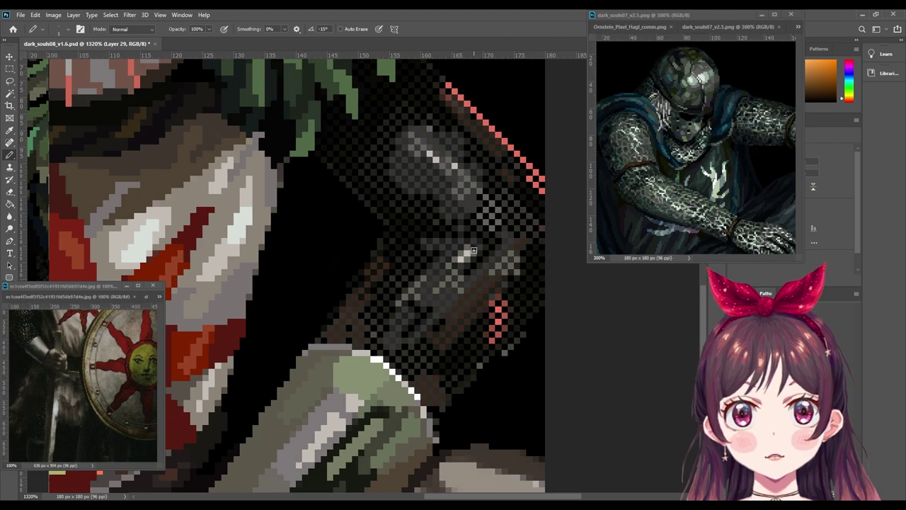
{"action": "left_click", "coordinate": [487, 215]}
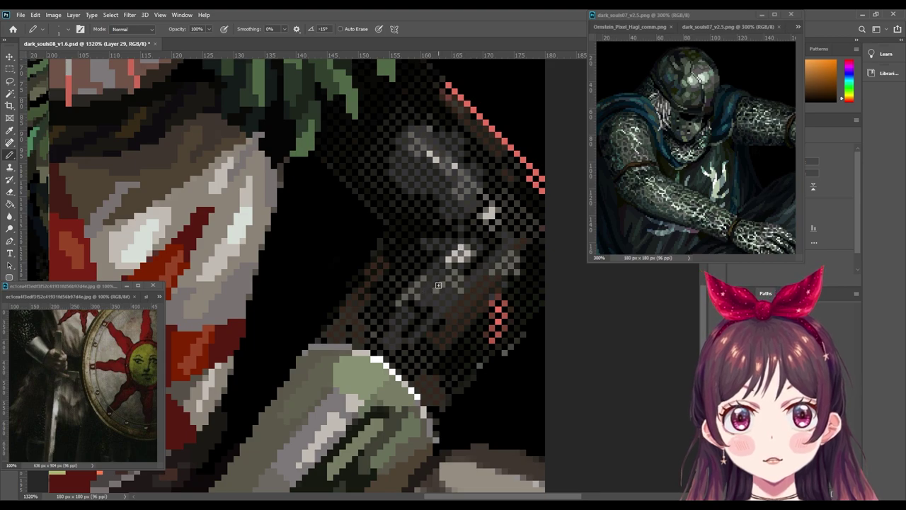
{"action": "left_click", "coordinate": [467, 245], "text": "alt"}
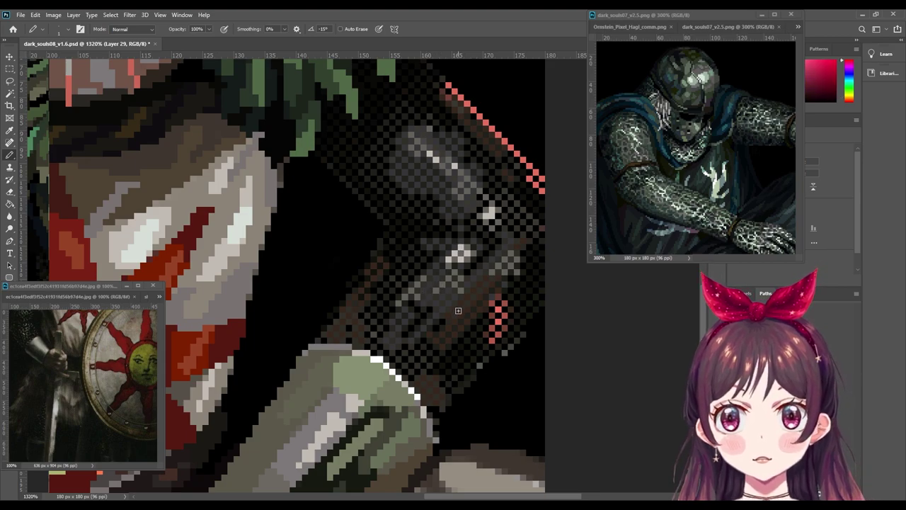
{"action": "left_click", "coordinate": [453, 251]}
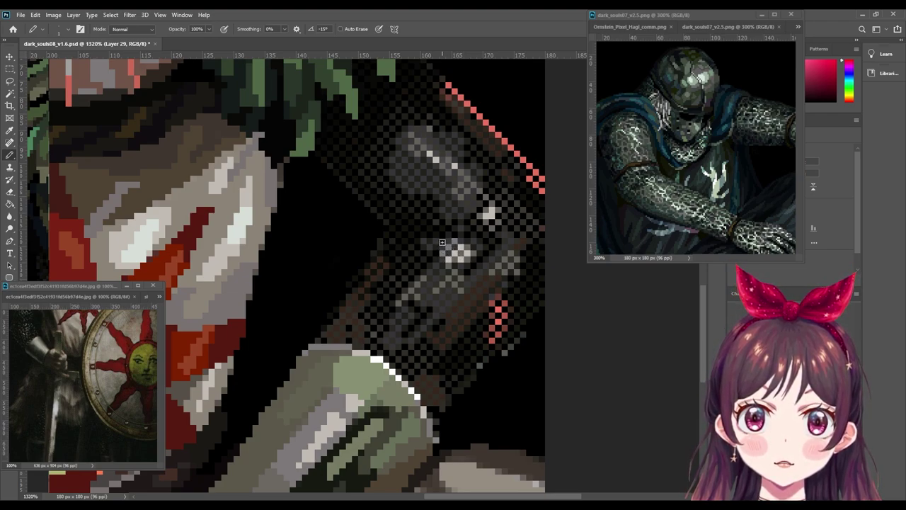
Step: Try orange-brown, crimson and purple drawing colours, then select the dark checkered dither pixels
{"action": "left_click_drag", "start_coordinate": [464, 343], "coordinate": [473, 318]}
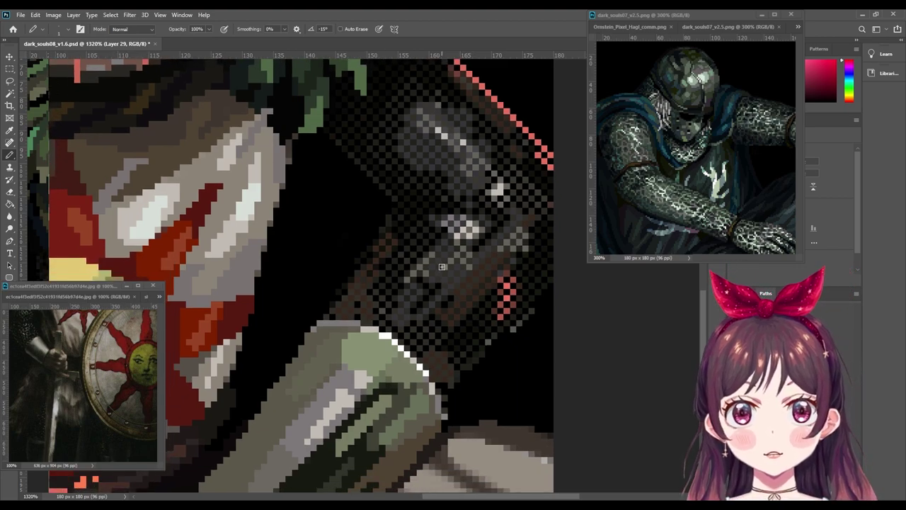
{"action": "left_click", "coordinate": [454, 264], "text": "alt"}
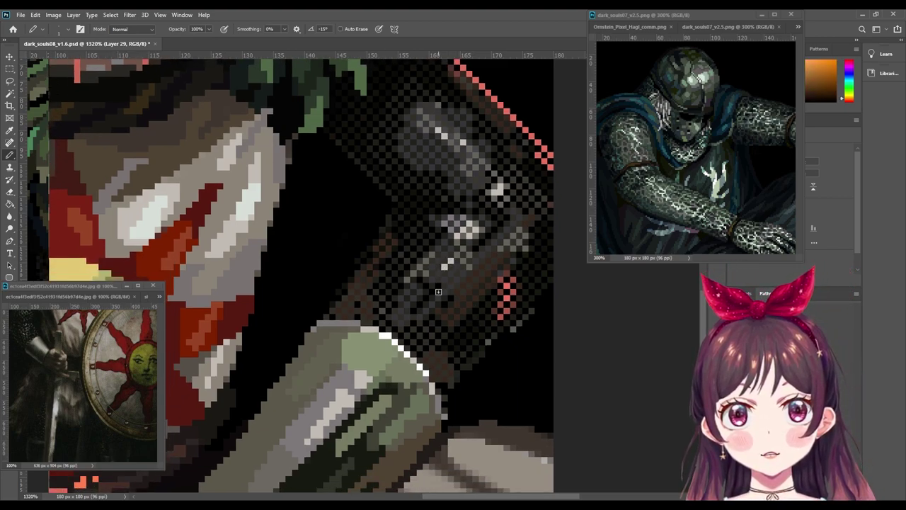
{"action": "left_click", "coordinate": [446, 268], "text": "alt"}
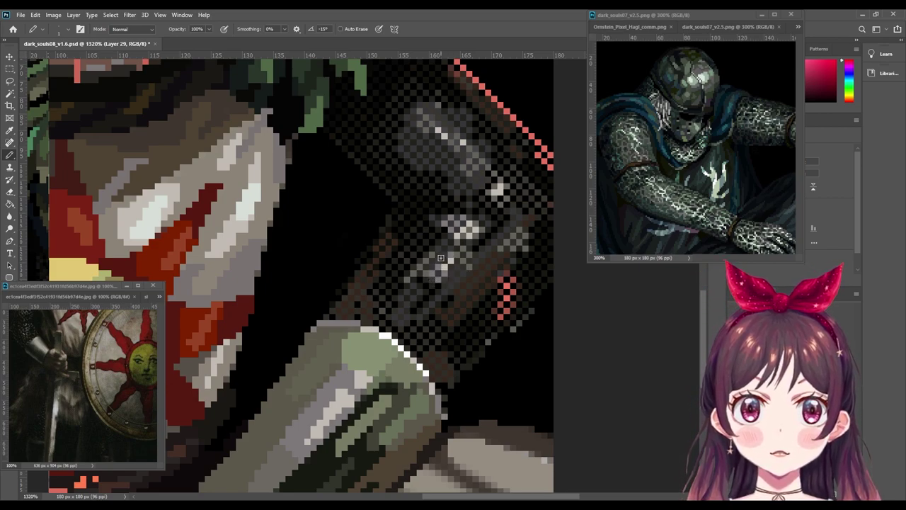
{"action": "scroll", "coordinate": [477, 312], "scroll_direction": "up", "scroll_amount": 2}
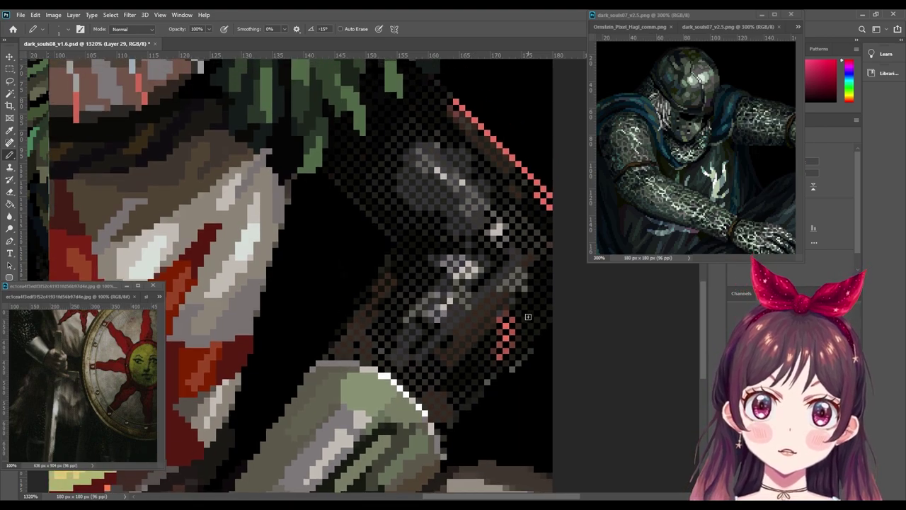
{"action": "left_click", "coordinate": [473, 314], "text": "alt"}
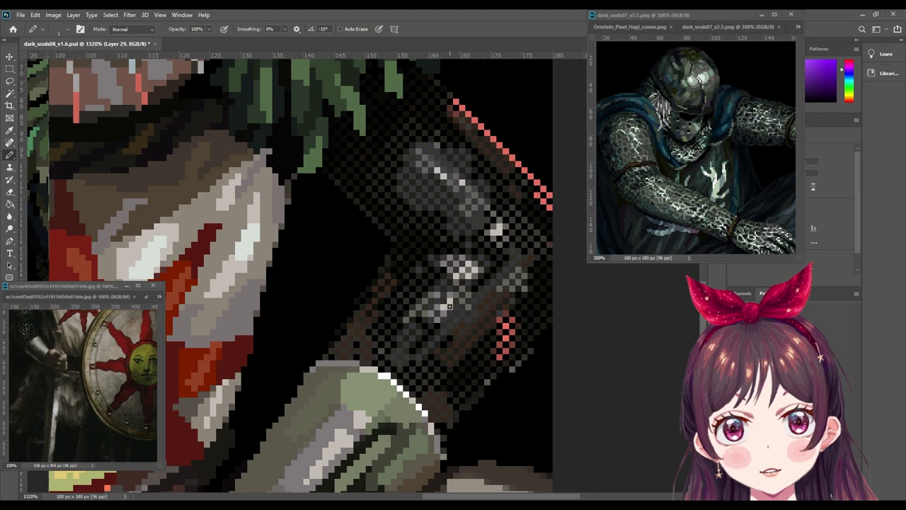
{"action": "left_click", "coordinate": [11, 93]}
Step: Select the dark checkered dither pixels, then deselect and switch back to the Pencil
{"action": "left_click", "coordinate": [468, 262]}
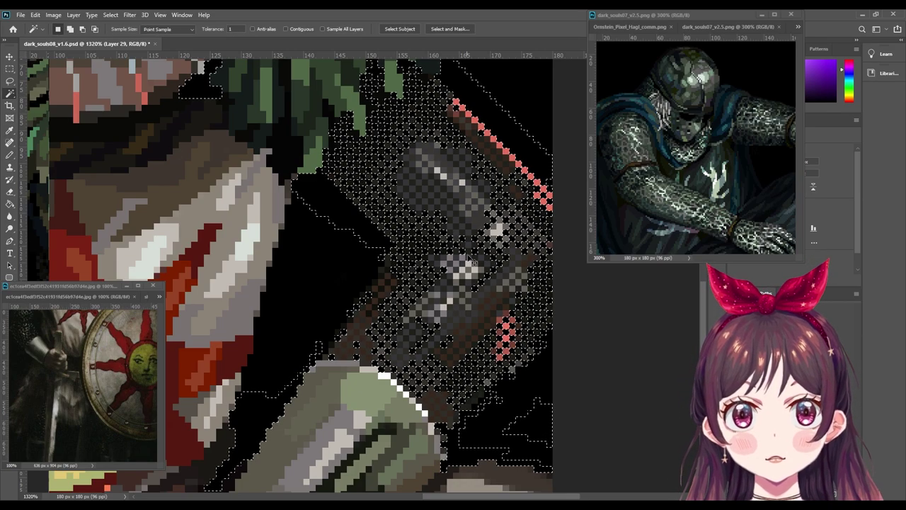
{"action": "key", "text": "ctrl+d"}
{"action": "key", "text": "b"}
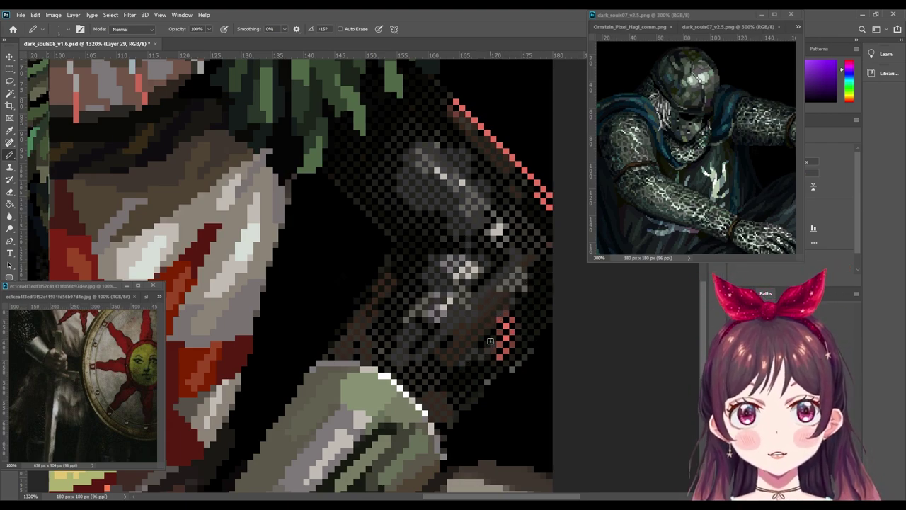
{"action": "scroll", "coordinate": [427, 378], "scroll_direction": "left", "scroll_amount": 3}
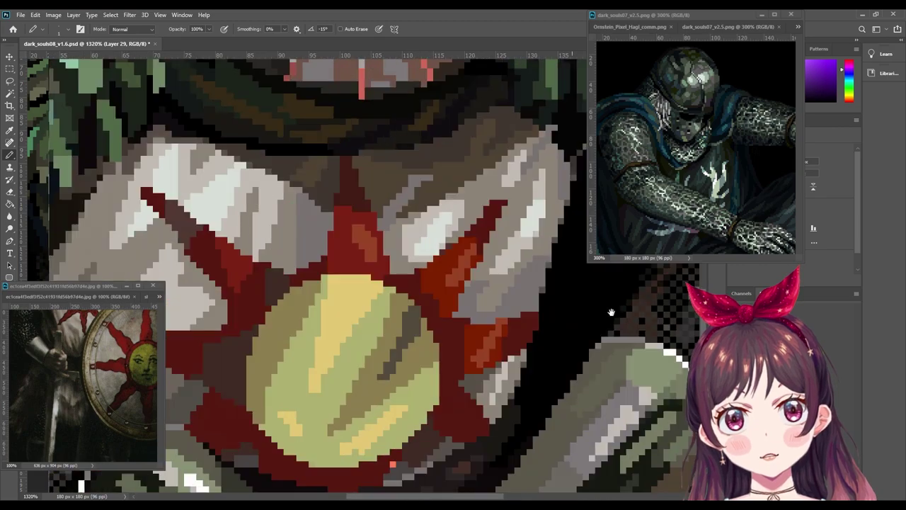
{"action": "scroll", "coordinate": [357, 332], "scroll_direction": "left", "scroll_amount": 3}
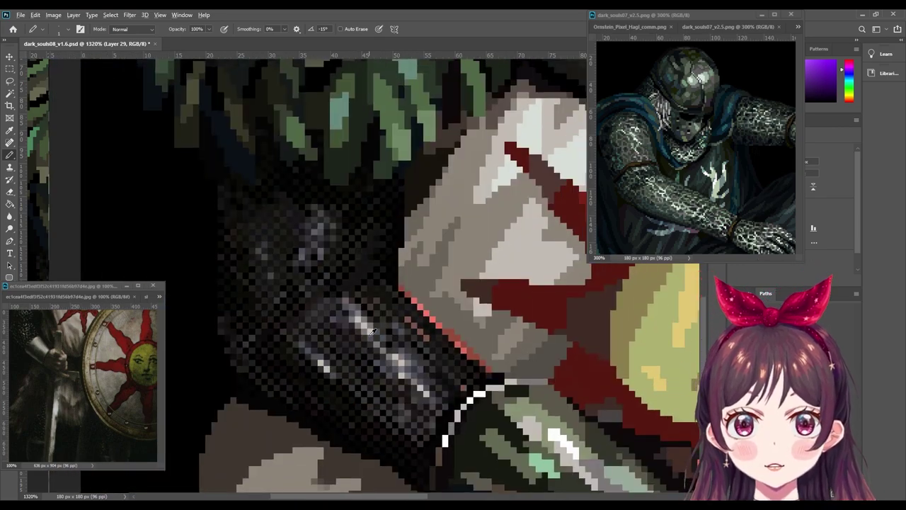
Step: Try an orange, then sample a blue-grey from the dithered right gauntlet
{"action": "left_click", "coordinate": [403, 357], "text": "alt"}
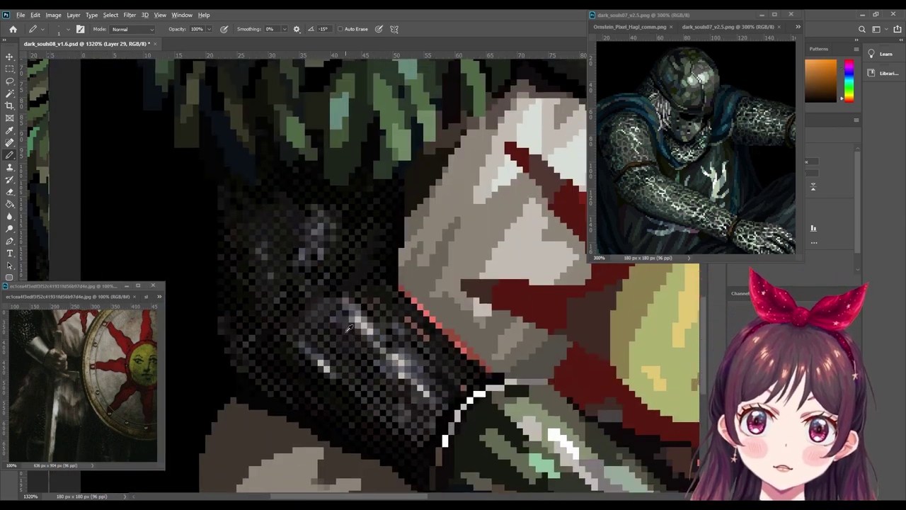
{"action": "scroll", "coordinate": [333, 340], "scroll_direction": "right", "scroll_amount": 3}
{"action": "scroll", "coordinate": [305, 361], "scroll_direction": "right", "scroll_amount": 3}
{"action": "scroll", "coordinate": [283, 382], "scroll_direction": "right", "scroll_amount": 3}
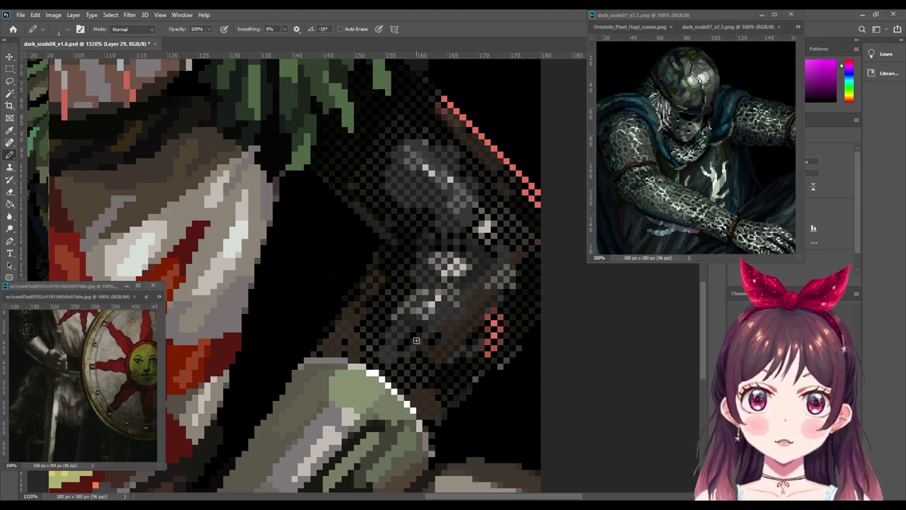
{"action": "left_click_drag", "start_coordinate": [516, 306], "coordinate": [491, 263]}
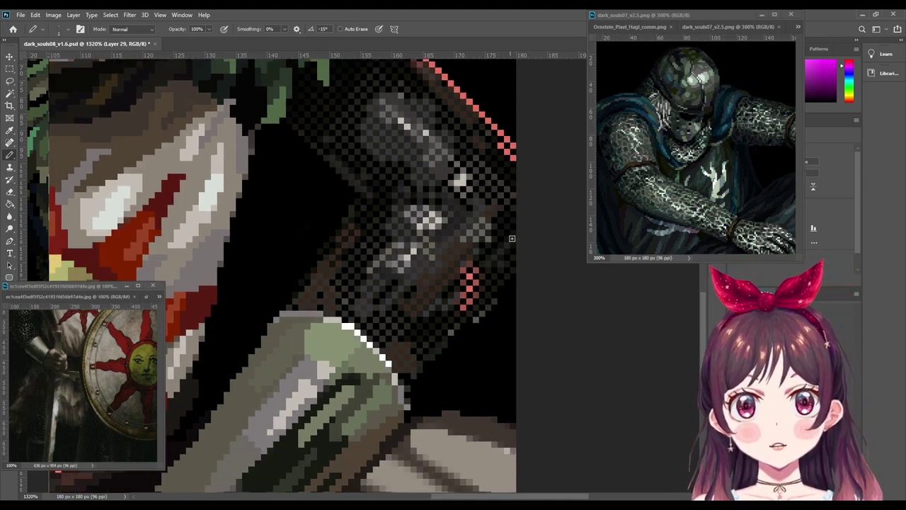
{"action": "left_click", "coordinate": [373, 279], "text": "alt"}
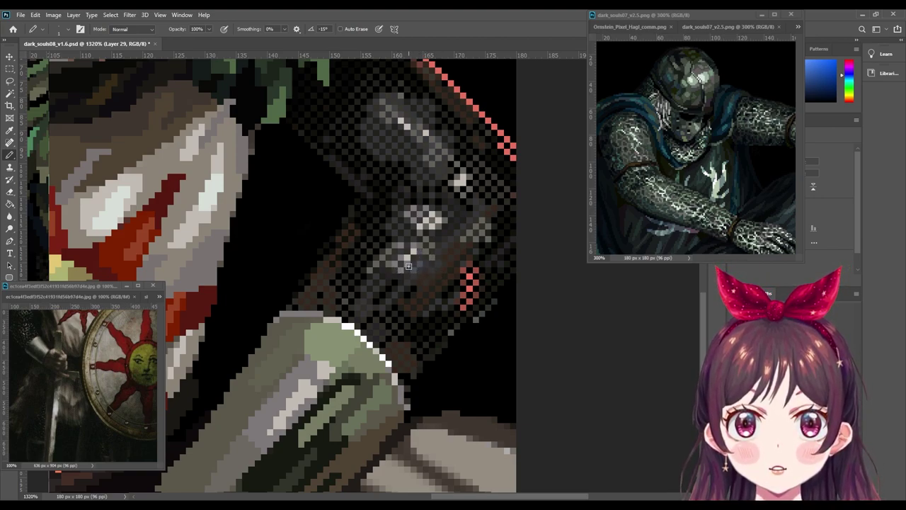
{"action": "left_click_drag", "start_coordinate": [425, 259], "coordinate": [413, 274]}
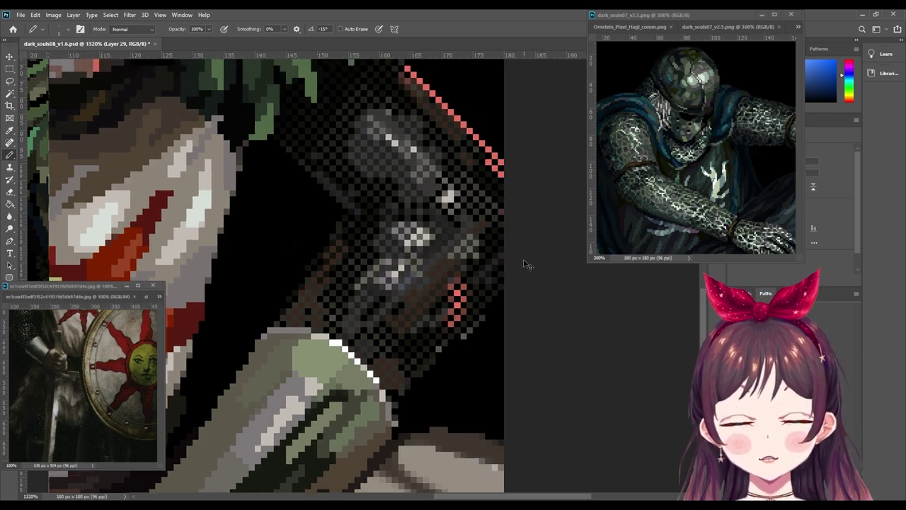
{"action": "scroll", "coordinate": [525, 263], "scroll_direction": "down", "scroll_amount": 2}
{"action": "scroll", "coordinate": [525, 264], "scroll_direction": "down", "scroll_amount": 2}
{"action": "scroll", "coordinate": [526, 263], "scroll_direction": "down", "scroll_amount": 1}
{"action": "scroll", "coordinate": [525, 264], "scroll_direction": "down", "scroll_amount": 2}
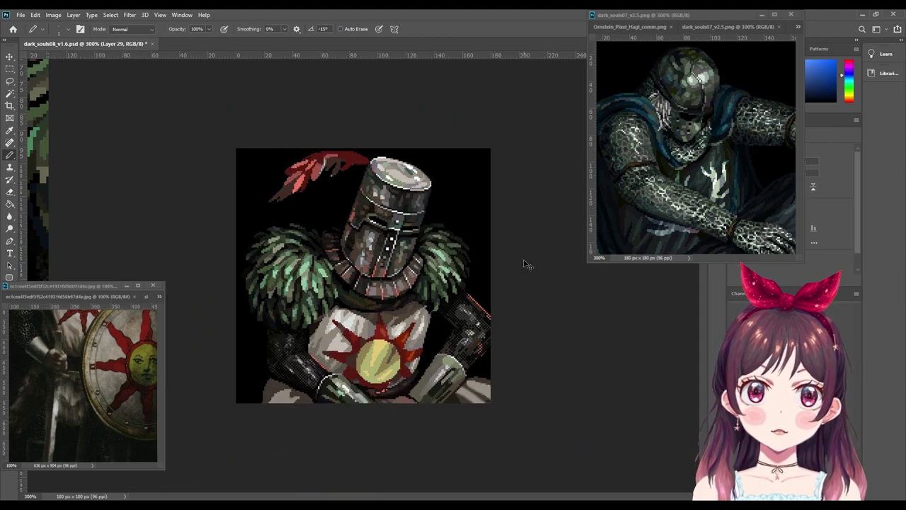
{"action": "scroll", "coordinate": [526, 263], "scroll_direction": "down", "scroll_amount": 1}
{"action": "scroll", "coordinate": [525, 263], "scroll_direction": "down", "scroll_amount": 1}
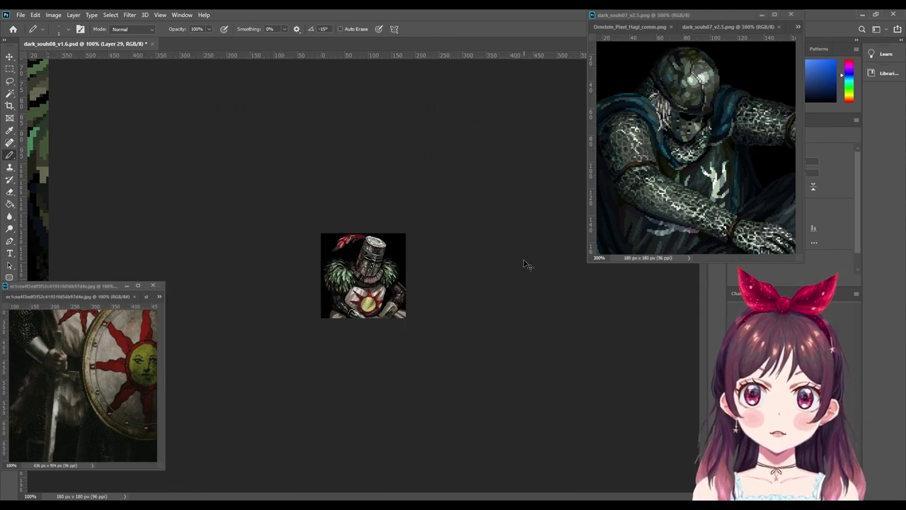
{"action": "key", "text": "ctrl+plus"}
{"action": "key", "text": "ctrl+plus"}
{"action": "key", "text": "ctrl+plus"}
{"action": "key", "text": "ctrl+plus"}
{"action": "key", "text": "ctrl+plus"}
{"action": "key", "text": "ctrl+plus"}
{"action": "key", "text": "ctrl+plus"}
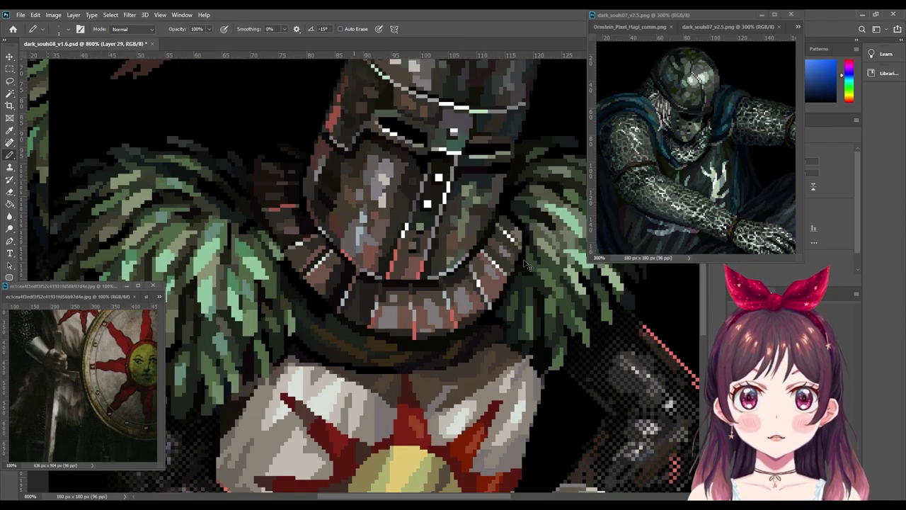
{"action": "scroll", "coordinate": [526, 264], "scroll_direction": "up", "scroll_amount": 1}
{"action": "left_click_drag", "start_coordinate": [567, 425], "coordinate": [418, 292]}
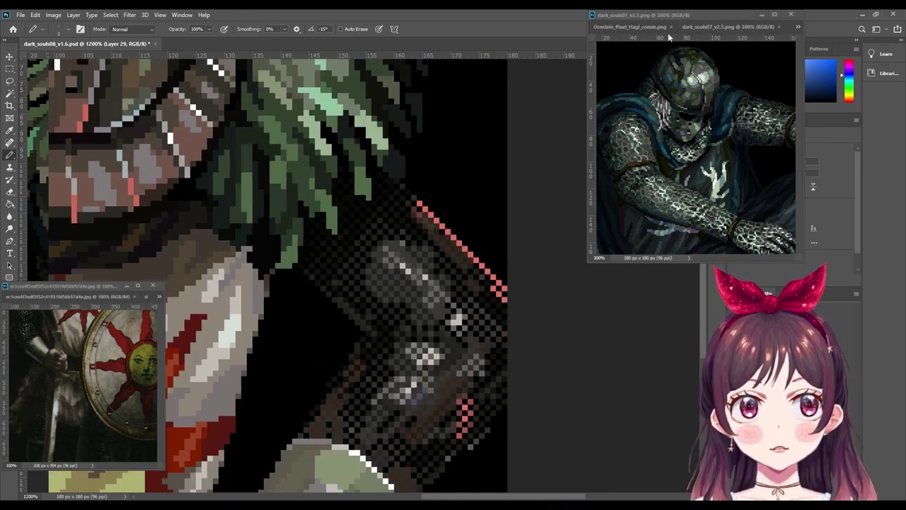
Step: Switch the reference window to the dark_souls06 knight and frame its lower-left armour
{"action": "left_click", "coordinate": [730, 27]}
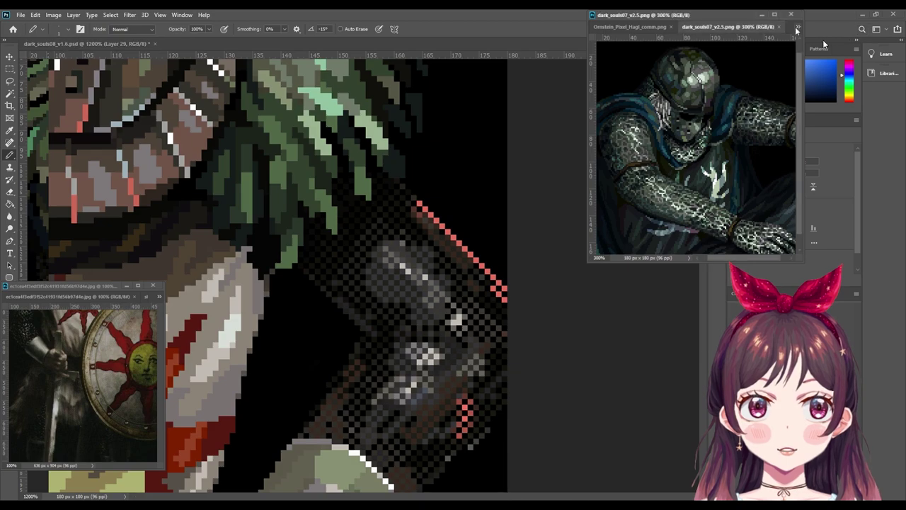
{"action": "key", "text": "ctrl+Tab"}
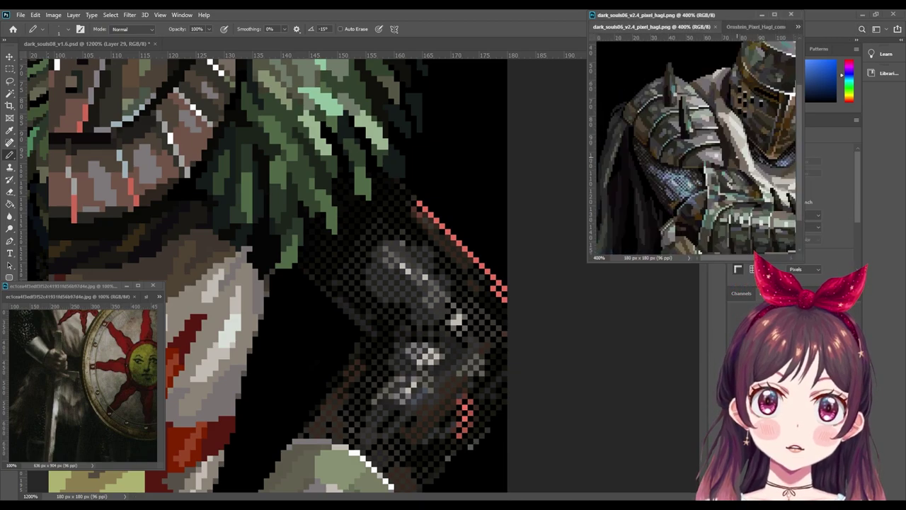
{"action": "left_click_drag", "start_coordinate": [760, 163], "coordinate": [742, 182]}
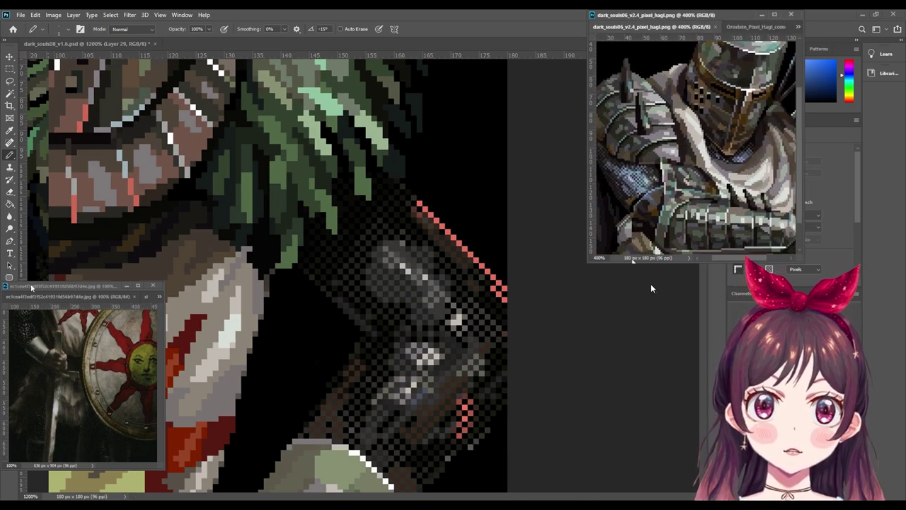
{"action": "scroll", "coordinate": [654, 161], "scroll_direction": "up", "scroll_amount": 2}
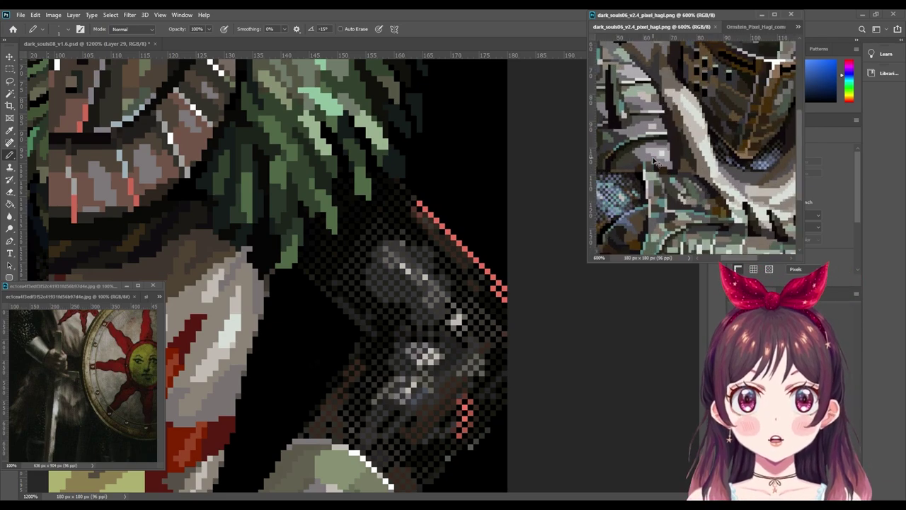
{"action": "left_click_drag", "start_coordinate": [653, 156], "coordinate": [737, 120]}
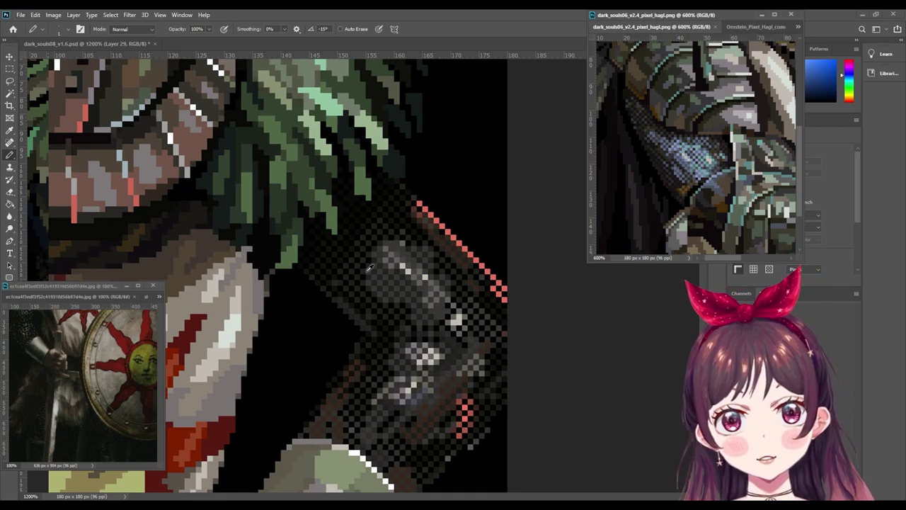
Step: Sample purple, orange-brown and purple-grey tones from the upper gauntlet pixels
{"action": "left_click", "coordinate": [376, 375], "text": "alt"}
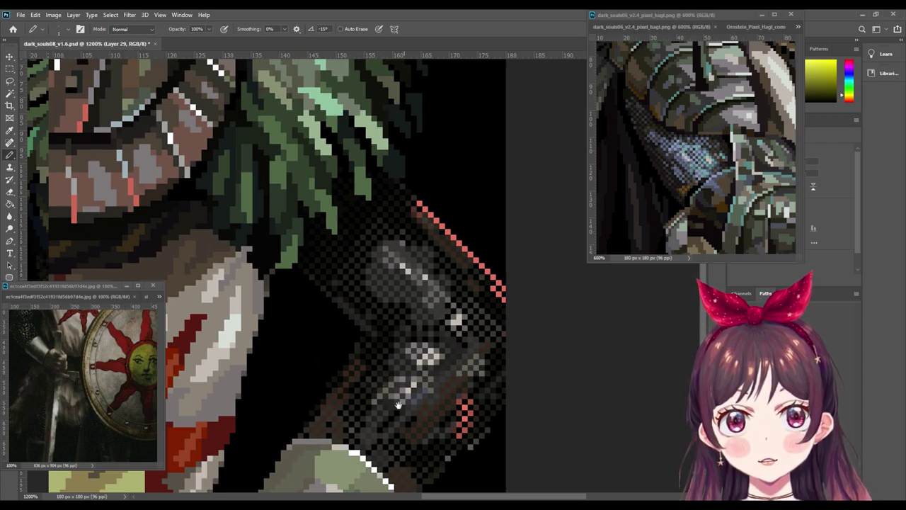
{"action": "left_click_drag", "start_coordinate": [382, 388], "coordinate": [367, 307]}
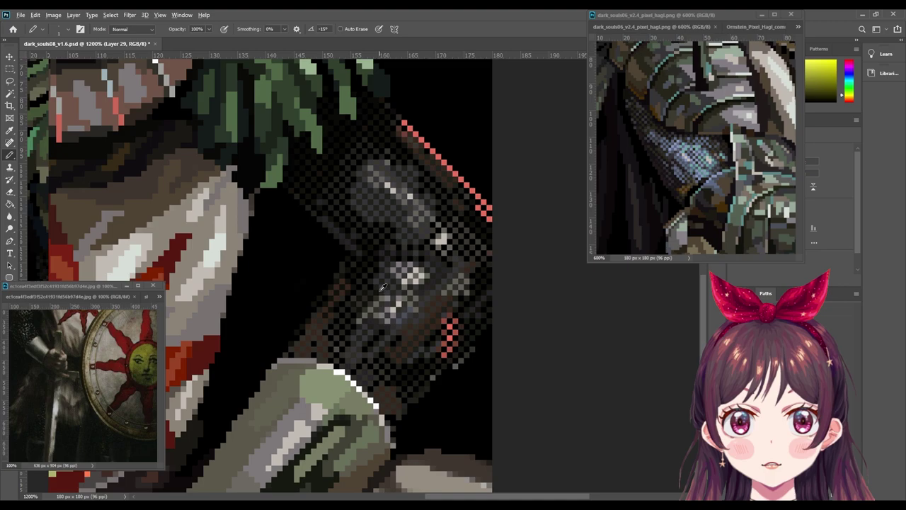
{"action": "left_click", "coordinate": [434, 284], "text": "alt"}
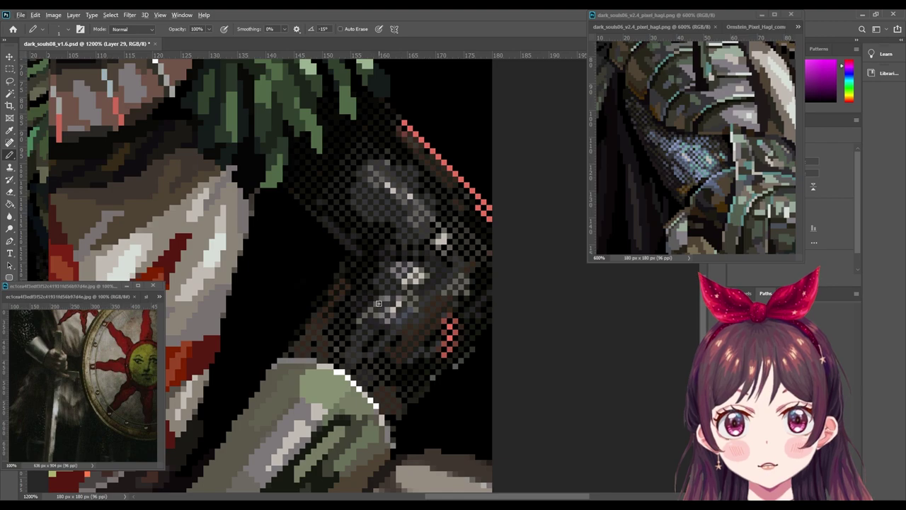
{"action": "scroll", "coordinate": [379, 303], "scroll_direction": "up", "scroll_amount": 1}
{"action": "scroll", "coordinate": [378, 303], "scroll_direction": "up", "scroll_amount": 2}
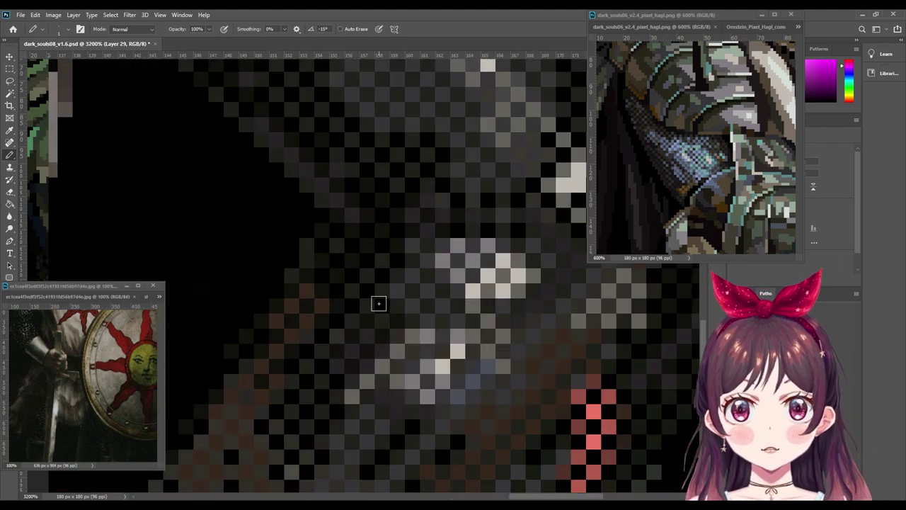
{"action": "left_click", "coordinate": [400, 350], "text": "alt"}
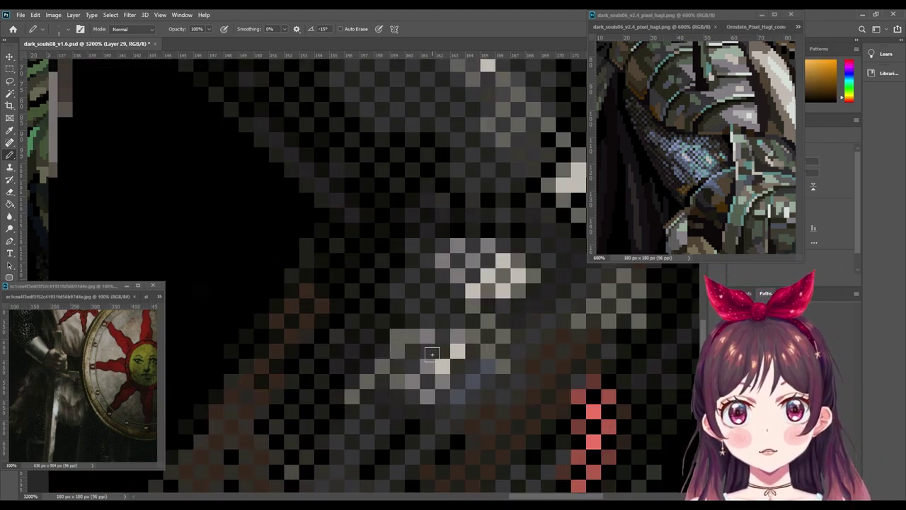
{"action": "left_click", "coordinate": [401, 337], "text": "alt"}
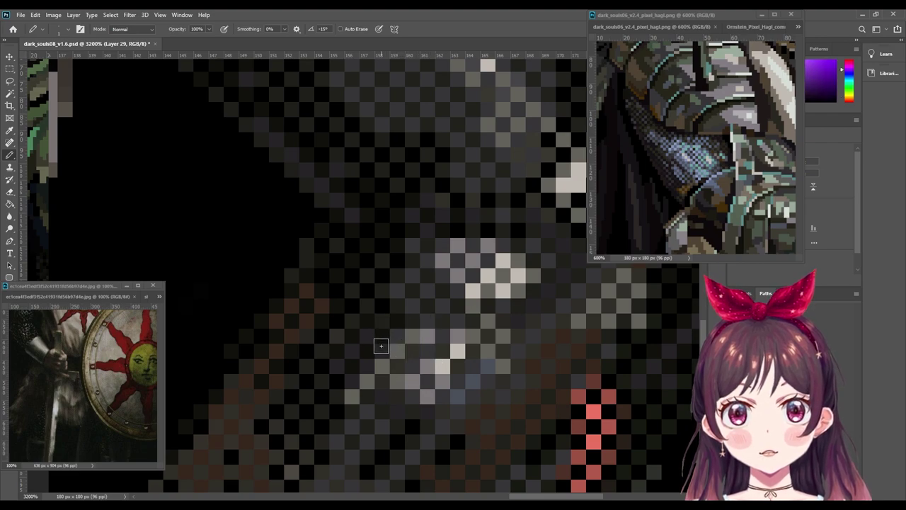
Step: Move down the gauntlet and sample brownish, bluish and purple dither pixels
{"action": "left_click_drag", "start_coordinate": [404, 431], "coordinate": [377, 320]}
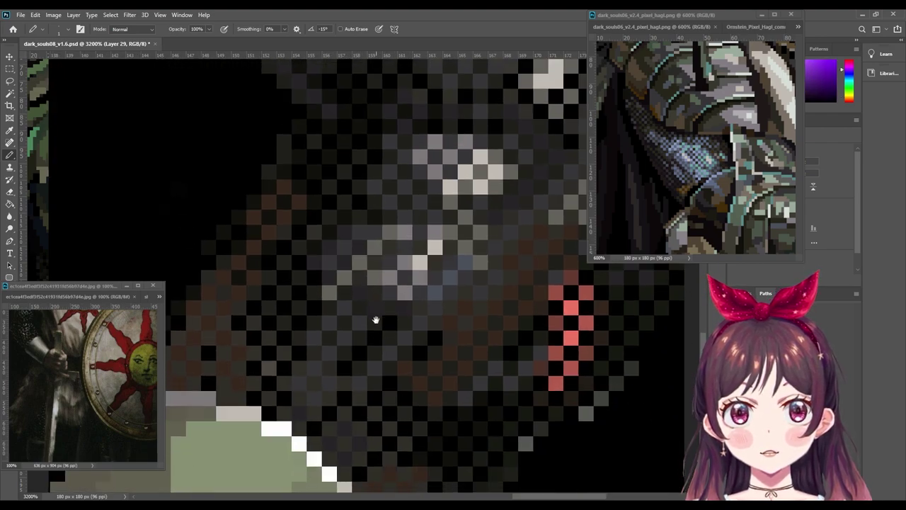
{"action": "left_click", "coordinate": [390, 310], "text": "alt"}
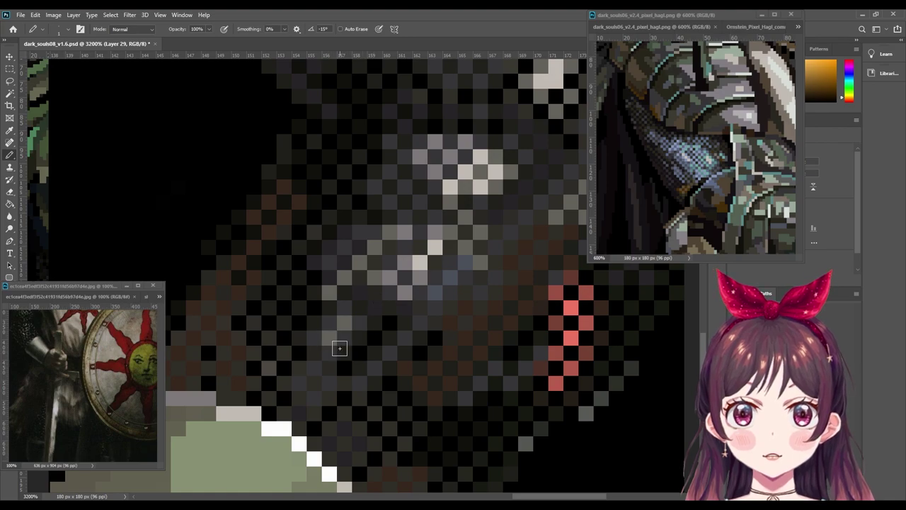
{"action": "left_click", "coordinate": [383, 353], "text": "alt"}
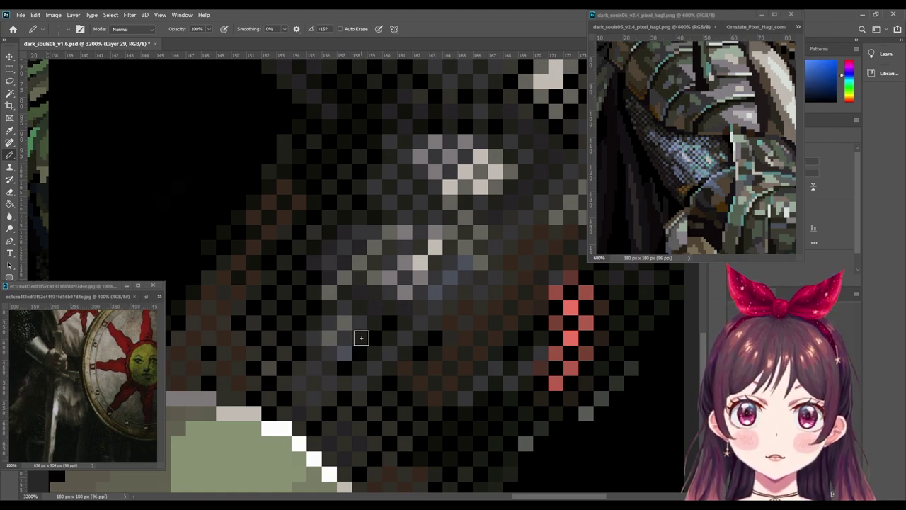
{"action": "left_click_drag", "start_coordinate": [420, 442], "coordinate": [407, 408]}
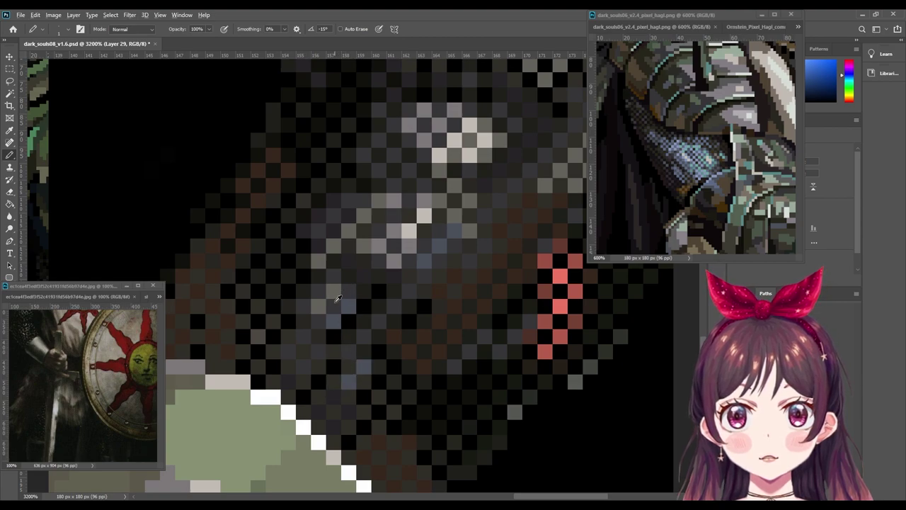
{"action": "left_click", "coordinate": [347, 376], "text": "alt"}
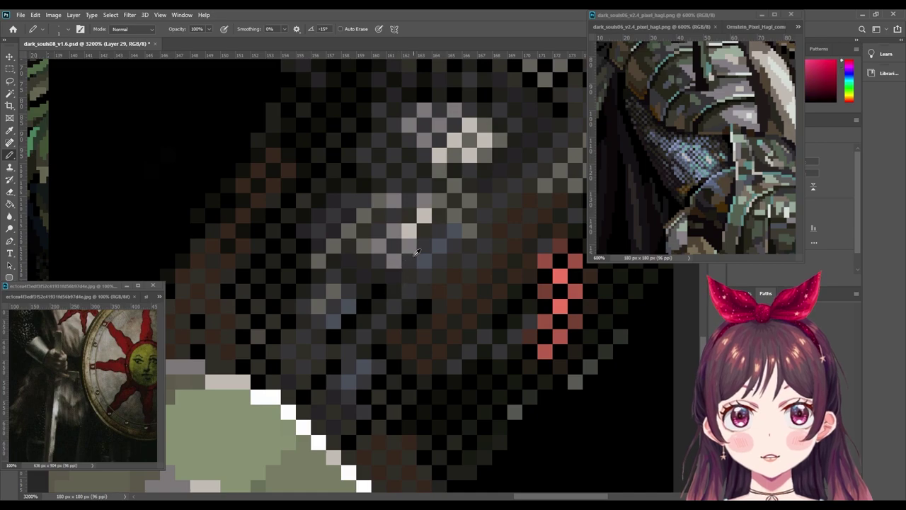
{"action": "scroll", "coordinate": [560, 339], "scroll_direction": "down", "scroll_amount": 3}
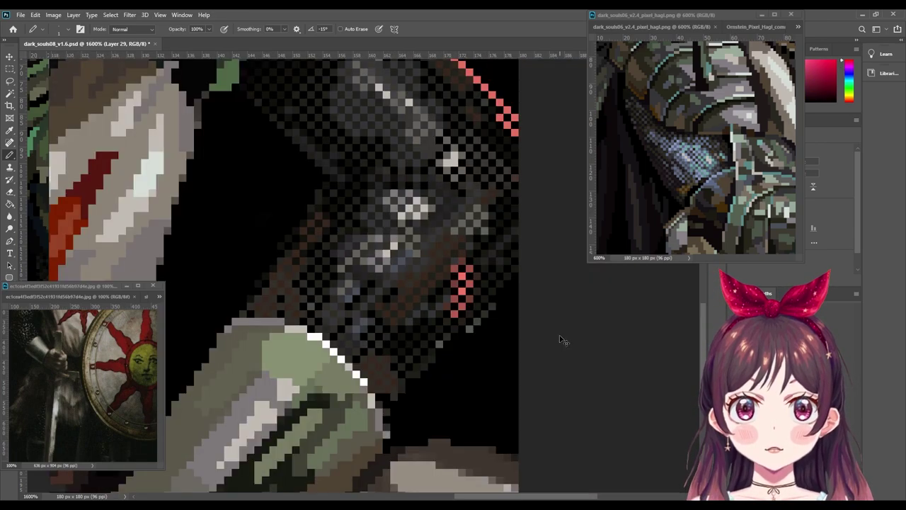
{"action": "scroll", "coordinate": [560, 338], "scroll_direction": "down", "scroll_amount": 1}
{"action": "scroll", "coordinate": [559, 339], "scroll_direction": "down", "scroll_amount": 2}
{"action": "scroll", "coordinate": [559, 338], "scroll_direction": "down", "scroll_amount": 1}
{"action": "scroll", "coordinate": [559, 339], "scroll_direction": "down", "scroll_amount": 1}
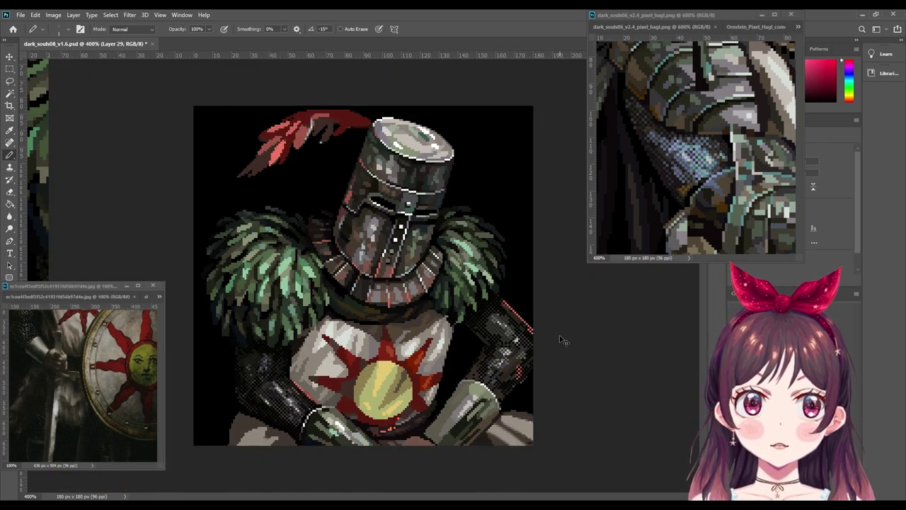
{"action": "scroll", "coordinate": [560, 338], "scroll_direction": "down", "scroll_amount": 1}
{"action": "scroll", "coordinate": [559, 339], "scroll_direction": "down", "scroll_amount": 1}
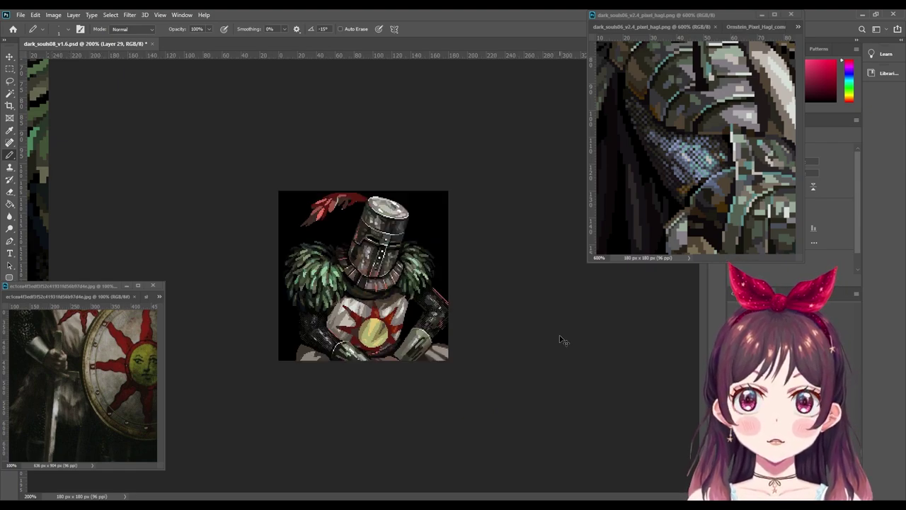
{"action": "key", "text": "ctrl+plus"}
{"action": "key", "text": "ctrl+plus"}
{"action": "key", "text": "ctrl+plus"}
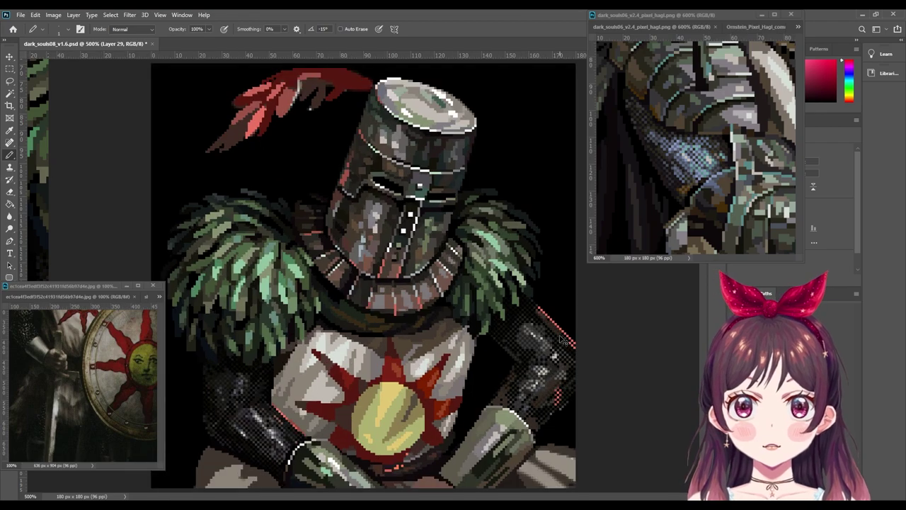
{"action": "key", "text": "ctrl+plus"}
{"action": "key", "text": "ctrl+plus"}
Step: Frame the helmet and fur mantle at close zoom and sample a green from the mantle
{"action": "left_click_drag", "start_coordinate": [560, 335], "coordinate": [388, 350]}
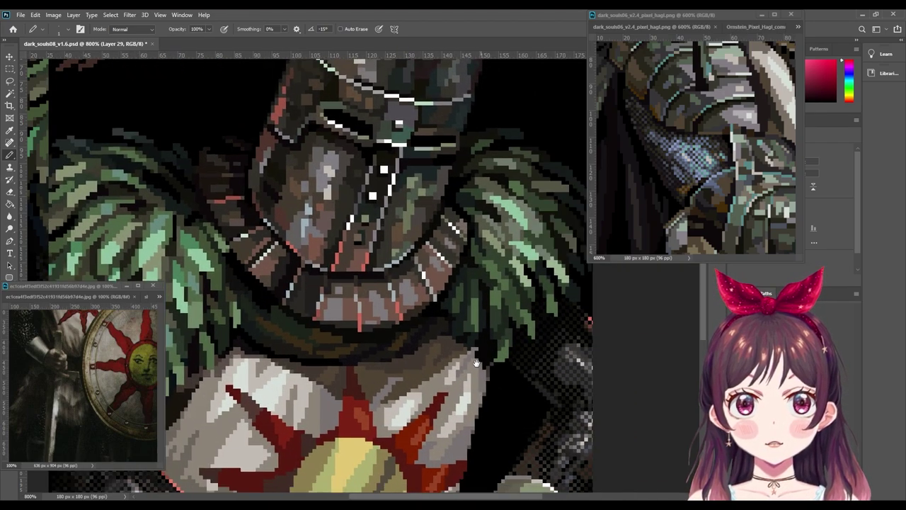
{"action": "scroll", "coordinate": [423, 348], "scroll_direction": "up", "scroll_amount": 1}
{"action": "scroll", "coordinate": [423, 349], "scroll_direction": "up", "scroll_amount": 1}
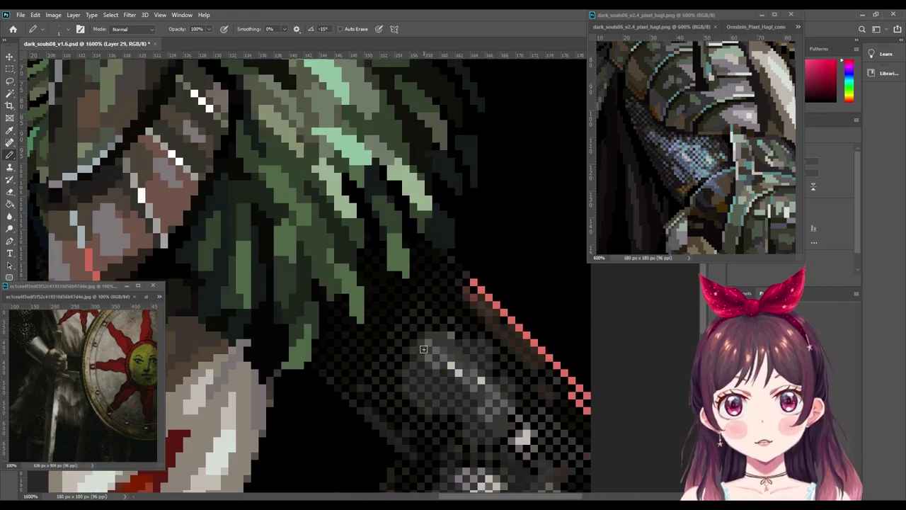
{"action": "key", "text": "i"}
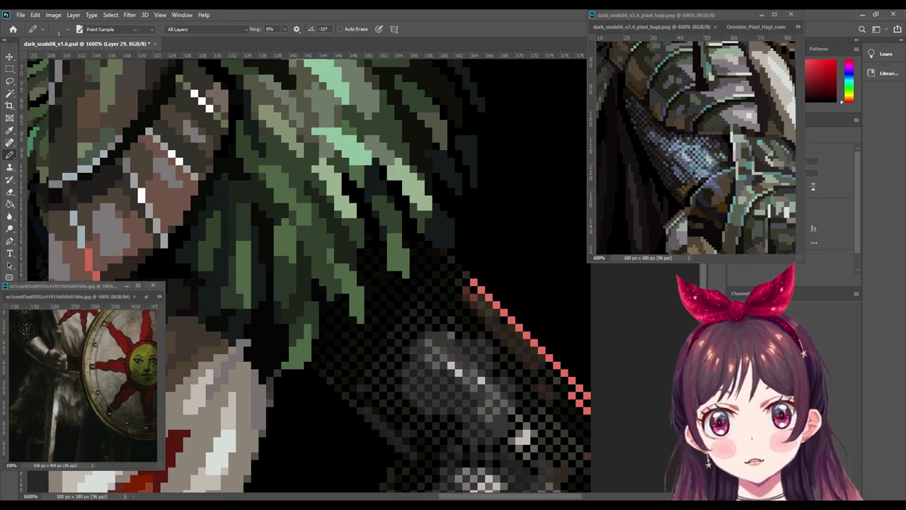
{"action": "key", "text": "b"}
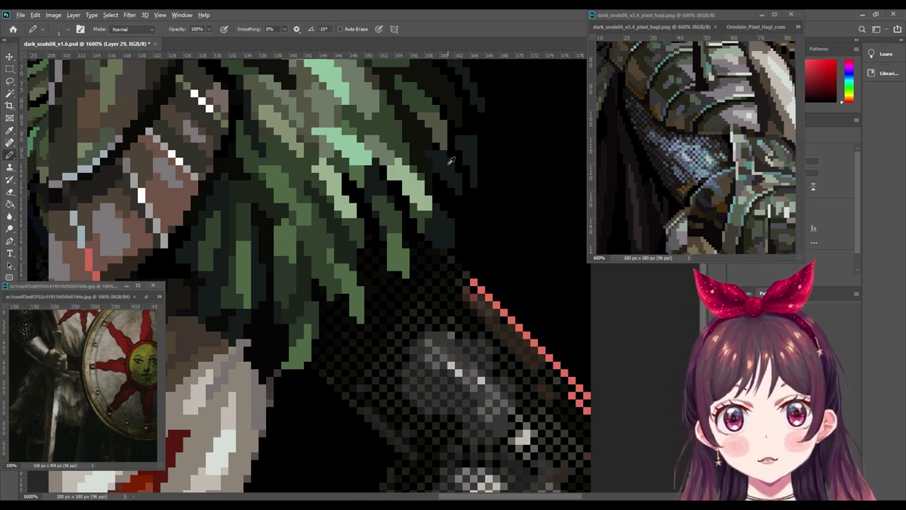
{"action": "left_click", "coordinate": [453, 164], "text": "alt"}
Step: Sample the red arm outline and place a dark-red pixel just below the fur
{"action": "left_click_drag", "start_coordinate": [583, 259], "coordinate": [466, 287]}
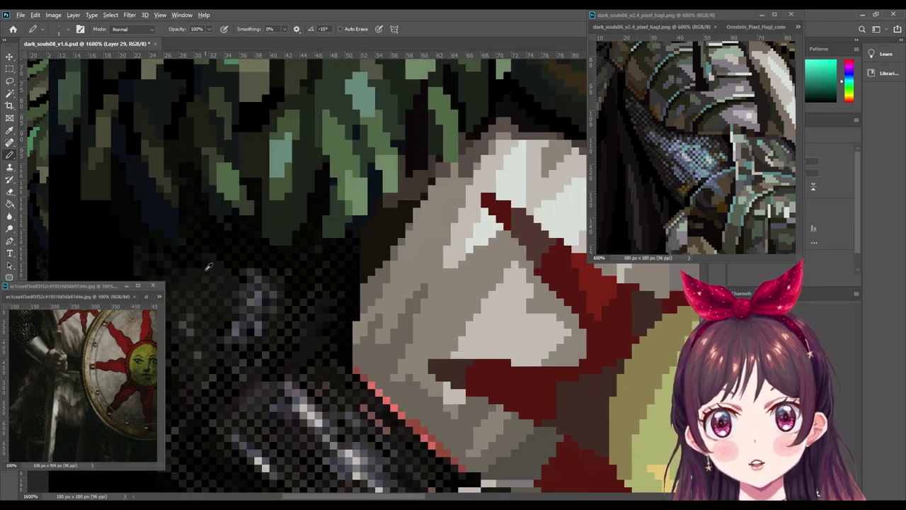
{"action": "mouse_move", "coordinate": [205, 257]}
{"action": "left_mouse_down"}
{"action": "mouse_move", "coordinate": [365, 274]}
{"action": "mouse_move", "coordinate": [262, 328]}
{"action": "left_mouse_up"}
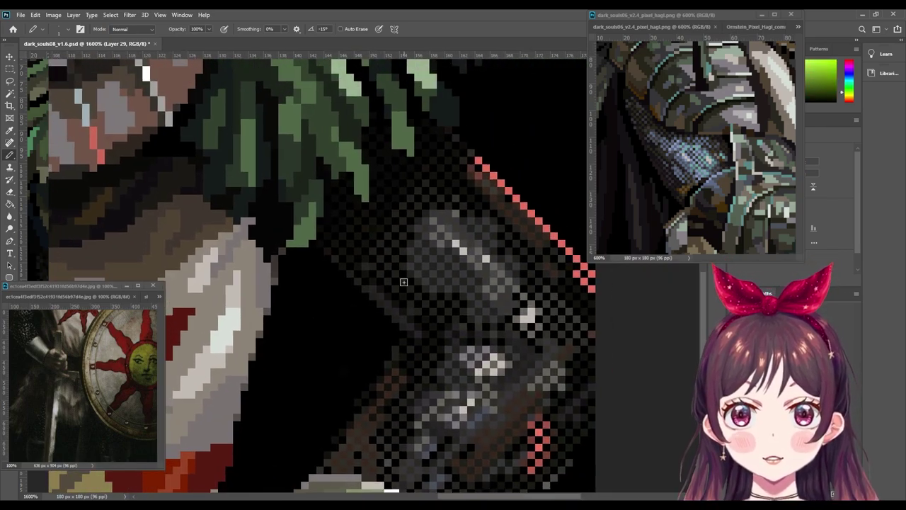
{"action": "scroll", "coordinate": [411, 294], "scroll_direction": "up", "scroll_amount": 2}
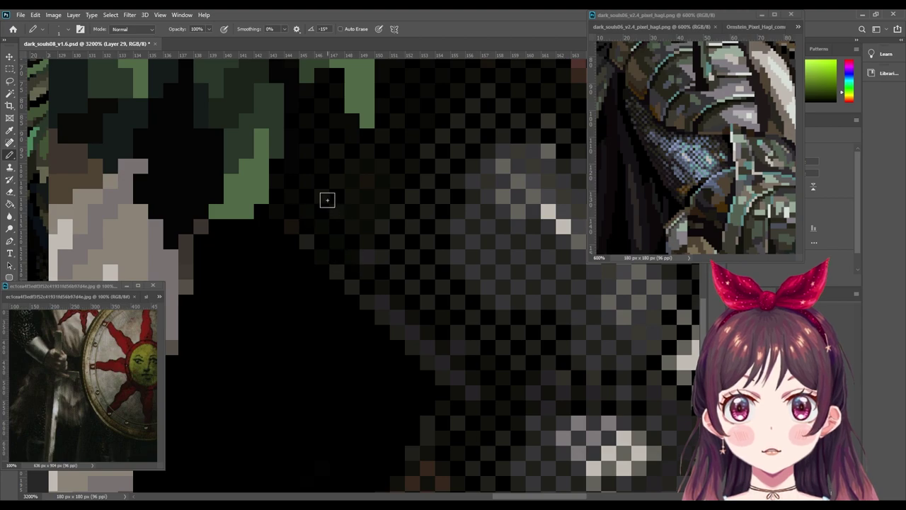
{"action": "left_click_drag", "start_coordinate": [427, 247], "coordinate": [388, 285]}
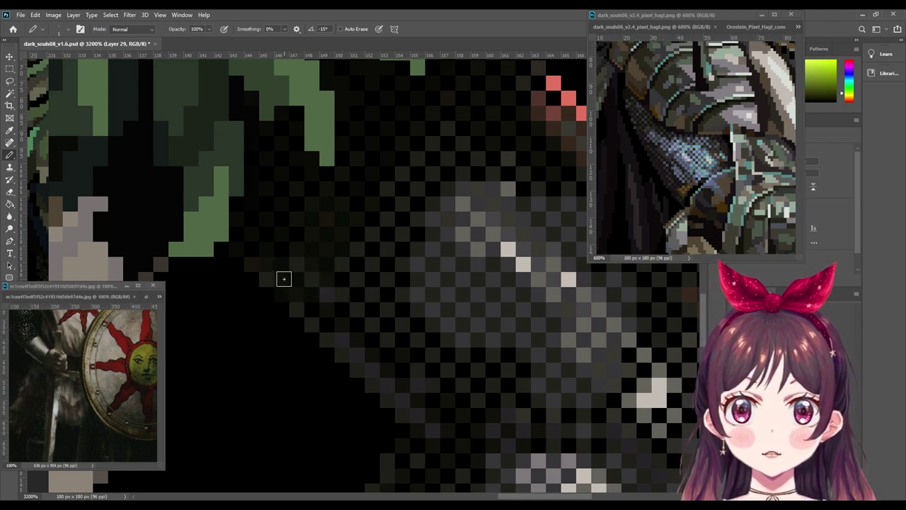
{"action": "left_click", "coordinate": [336, 291], "text": "alt"}
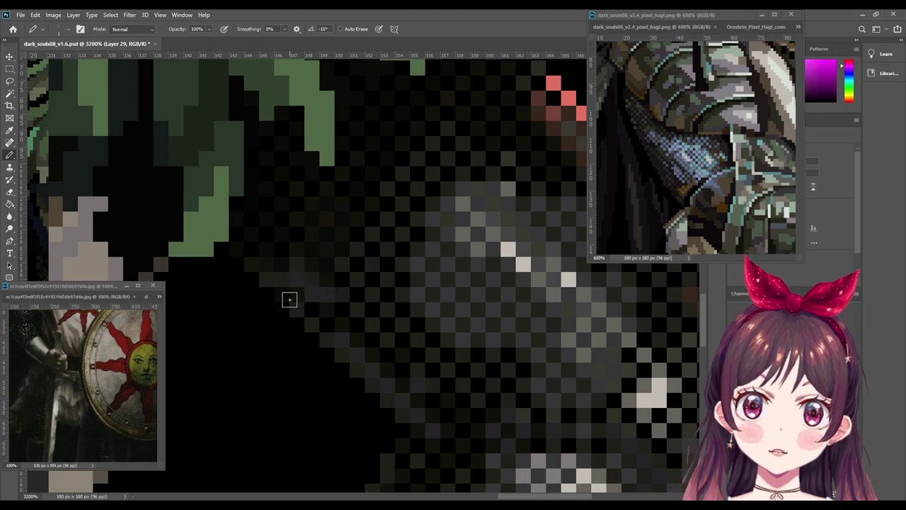
{"action": "mouse_move", "coordinate": [509, 222]}
{"action": "left_mouse_down"}
{"action": "mouse_move", "coordinate": [468, 318]}
{"action": "mouse_move", "coordinate": [422, 374]}
{"action": "left_mouse_up"}
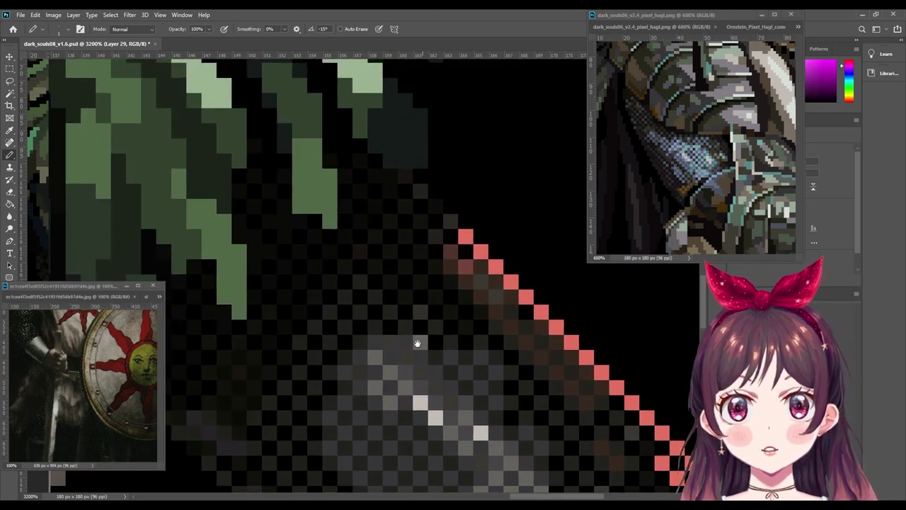
{"action": "left_click", "coordinate": [456, 245], "text": "alt"}
{"action": "left_click", "coordinate": [315, 293]}
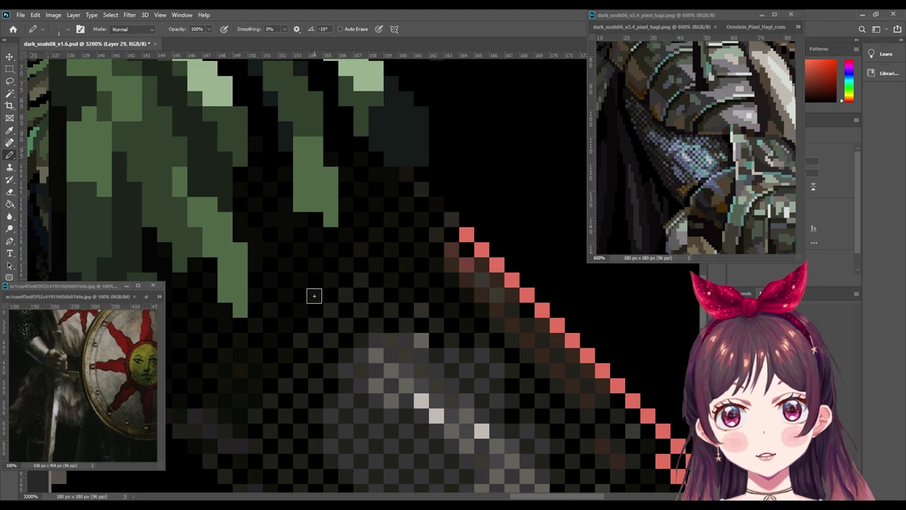
Step: Sample orange-brown and other tones from the arm dither around the fur edge
{"action": "left_click_drag", "start_coordinate": [399, 376], "coordinate": [372, 335]}
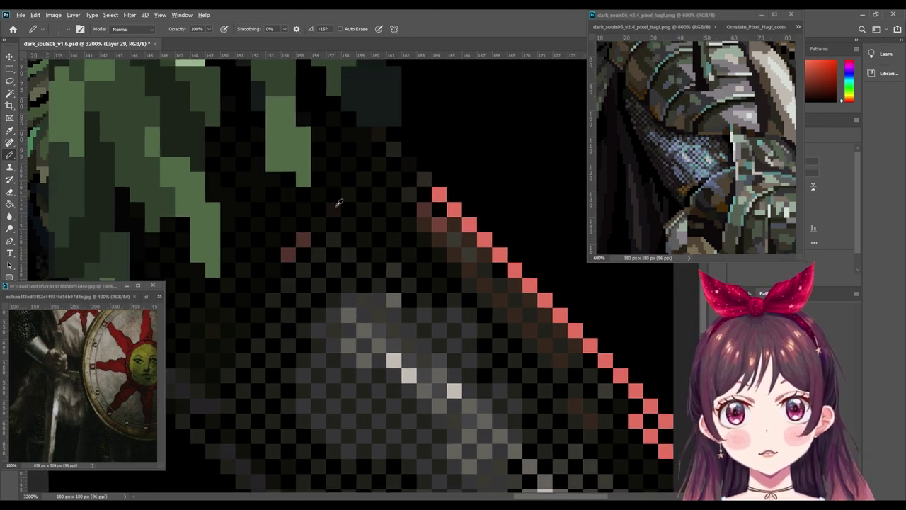
{"action": "left_click", "coordinate": [328, 225], "text": "alt"}
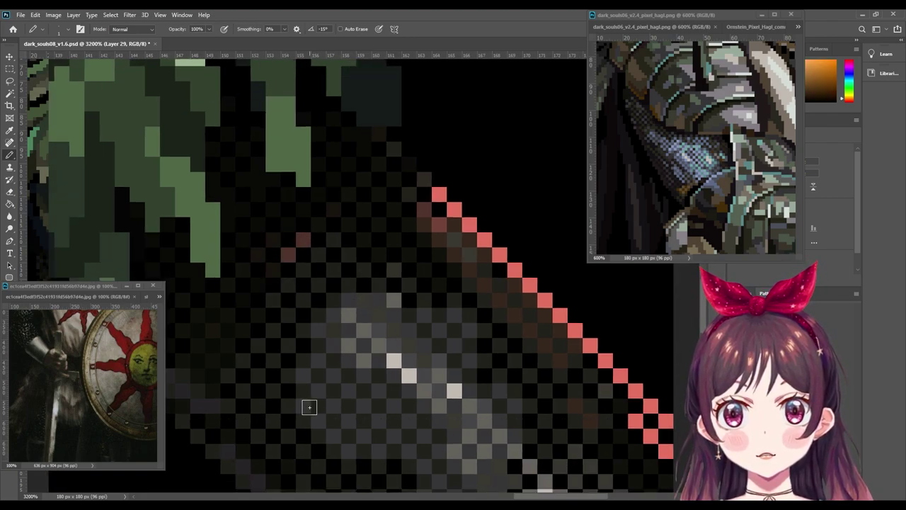
{"action": "left_click_drag", "start_coordinate": [320, 356], "coordinate": [337, 353]}
{"action": "left_click", "coordinate": [275, 279], "text": "alt"}
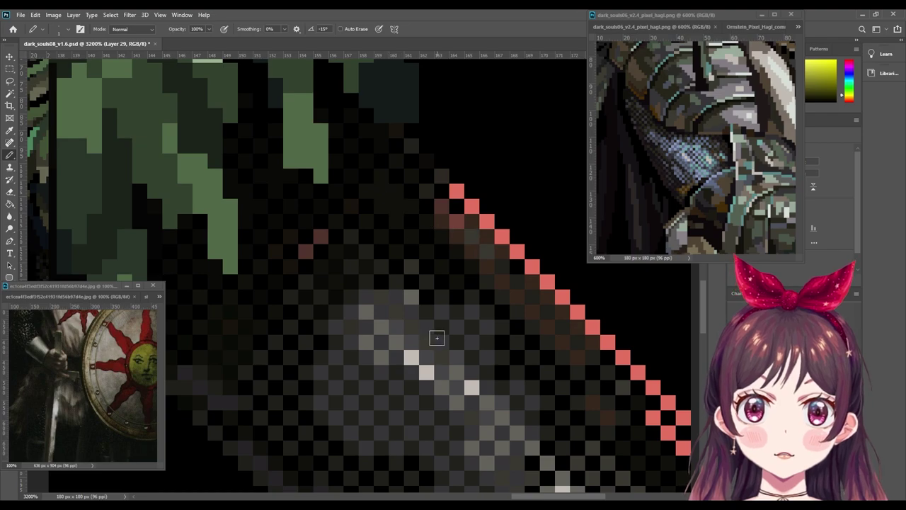
{"action": "scroll", "coordinate": [439, 318], "scroll_direction": "down", "scroll_amount": 2}
{"action": "scroll", "coordinate": [383, 325], "scroll_direction": "down", "scroll_amount": 3}
{"action": "left_click_drag", "start_coordinate": [304, 308], "coordinate": [377, 340]}
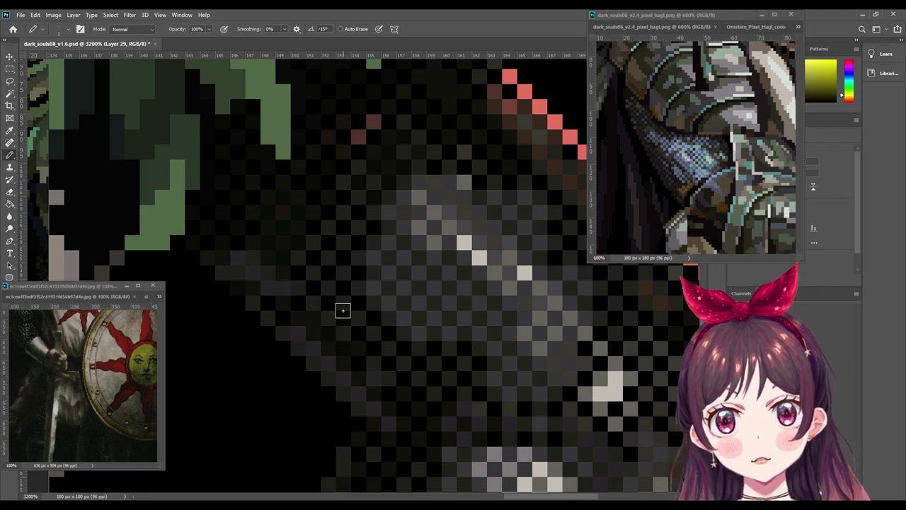
Step: Zoom out over the lower arm to check the accents, then zoom back in
{"action": "left_click_drag", "start_coordinate": [458, 398], "coordinate": [366, 259]}
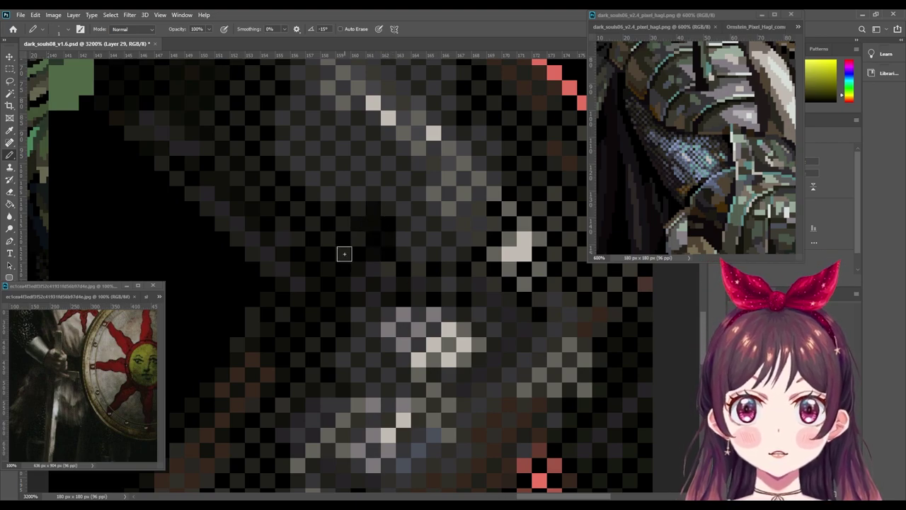
{"action": "scroll", "coordinate": [444, 276], "scroll_direction": "down", "scroll_amount": 2}
{"action": "scroll", "coordinate": [445, 276], "scroll_direction": "down", "scroll_amount": 2}
{"action": "scroll", "coordinate": [444, 276], "scroll_direction": "down", "scroll_amount": 2}
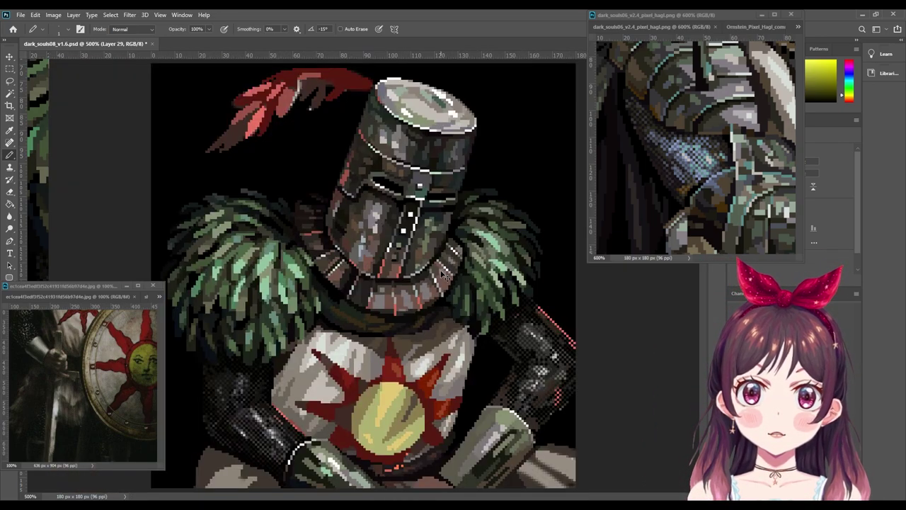
{"action": "scroll", "coordinate": [445, 276], "scroll_direction": "down", "scroll_amount": 1}
{"action": "scroll", "coordinate": [444, 276], "scroll_direction": "down", "scroll_amount": 1}
{"action": "scroll", "coordinate": [444, 276], "scroll_direction": "up", "scroll_amount": 2}
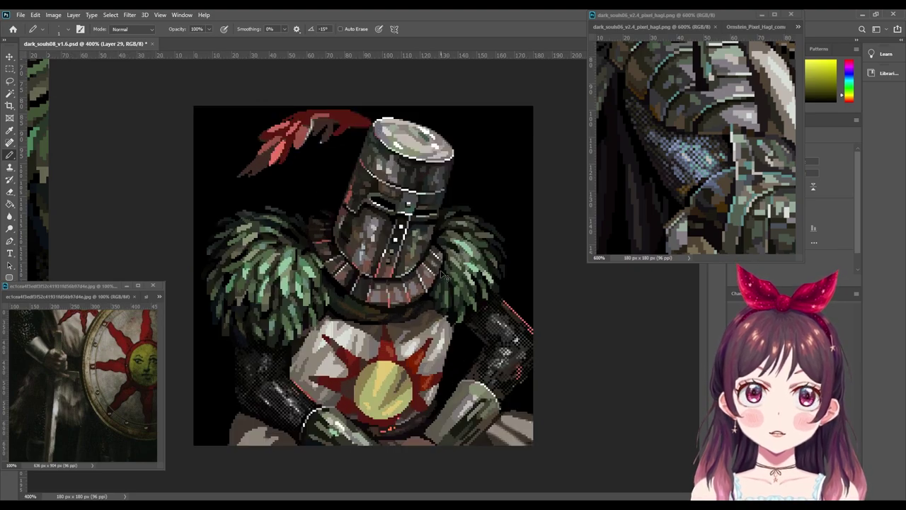
{"action": "scroll", "coordinate": [444, 276], "scroll_direction": "up", "scroll_amount": 2}
{"action": "scroll", "coordinate": [444, 276], "scroll_direction": "up", "scroll_amount": 1}
{"action": "scroll", "coordinate": [444, 276], "scroll_direction": "up", "scroll_amount": 2}
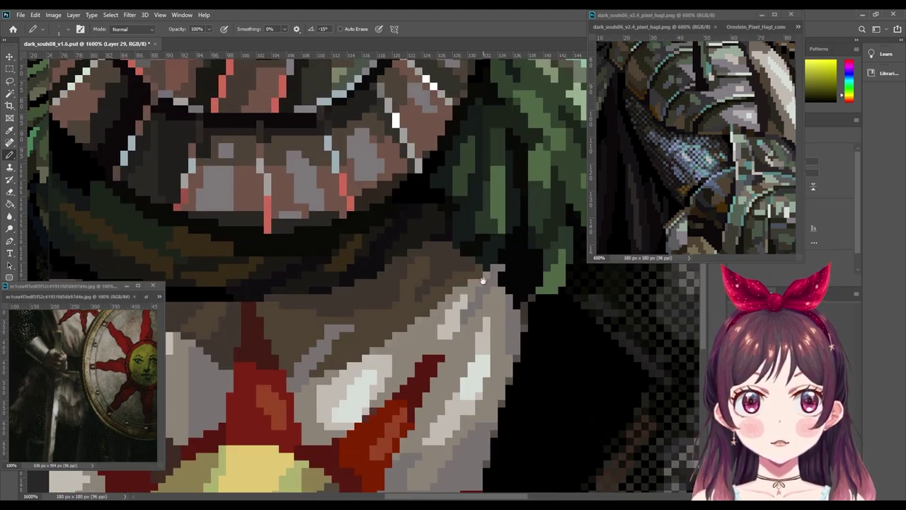
{"action": "left_click_drag", "start_coordinate": [452, 316], "coordinate": [480, 374]}
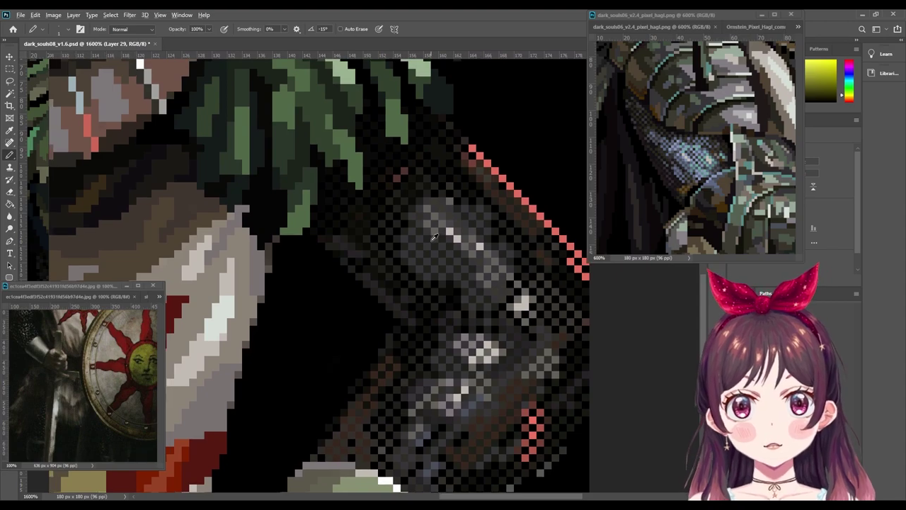
{"action": "left_click", "coordinate": [386, 221], "text": "alt"}
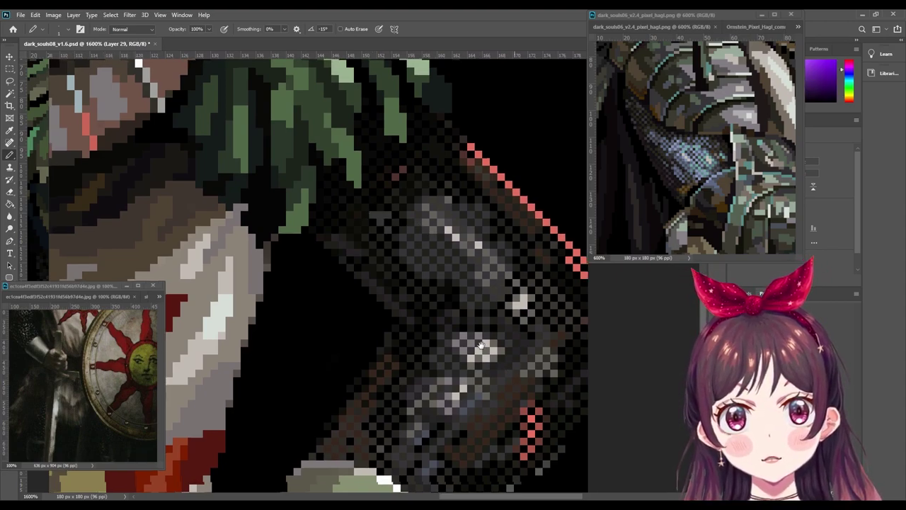
{"action": "left_click_drag", "start_coordinate": [574, 346], "coordinate": [503, 286]}
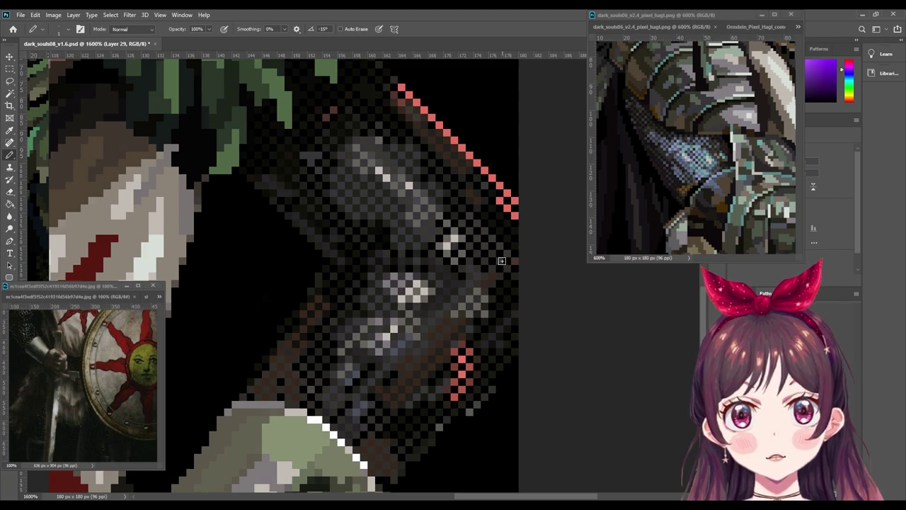
{"action": "left_click", "coordinate": [491, 227], "text": "alt"}
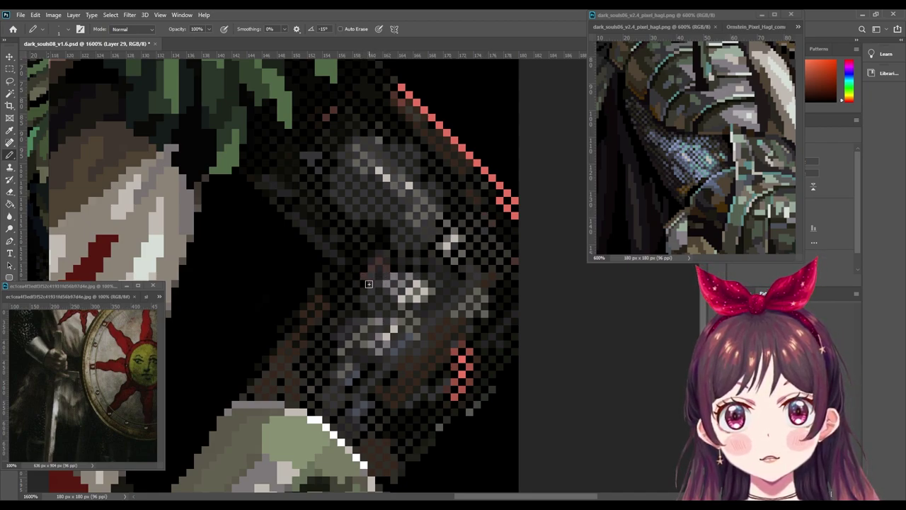
{"action": "left_click_drag", "start_coordinate": [360, 433], "coordinate": [391, 338]}
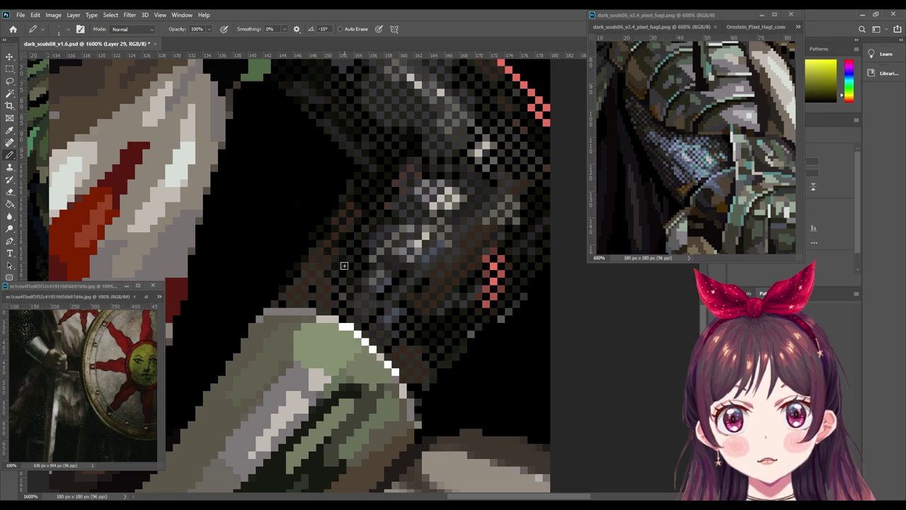
{"action": "left_click_drag", "start_coordinate": [348, 290], "coordinate": [336, 296]}
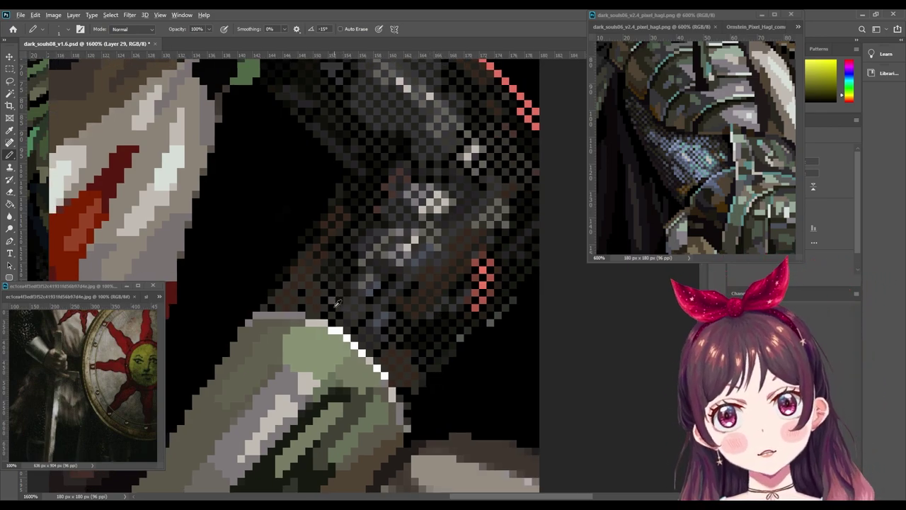
{"action": "left_click", "coordinate": [306, 273], "text": "alt"}
Step: Toggle between the Eyedropper, Paint Bucket and Pencil tools while studying the arm
{"action": "key", "text": "i"}
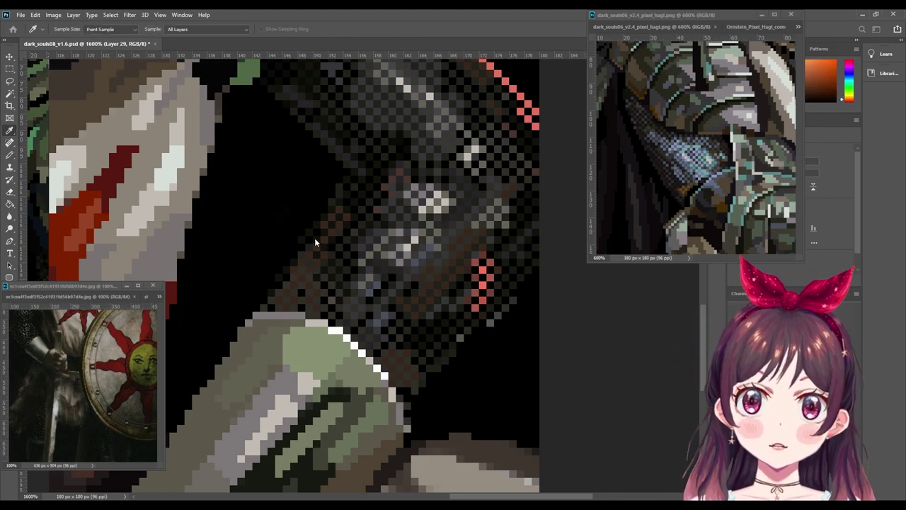
{"action": "key", "text": "g"}
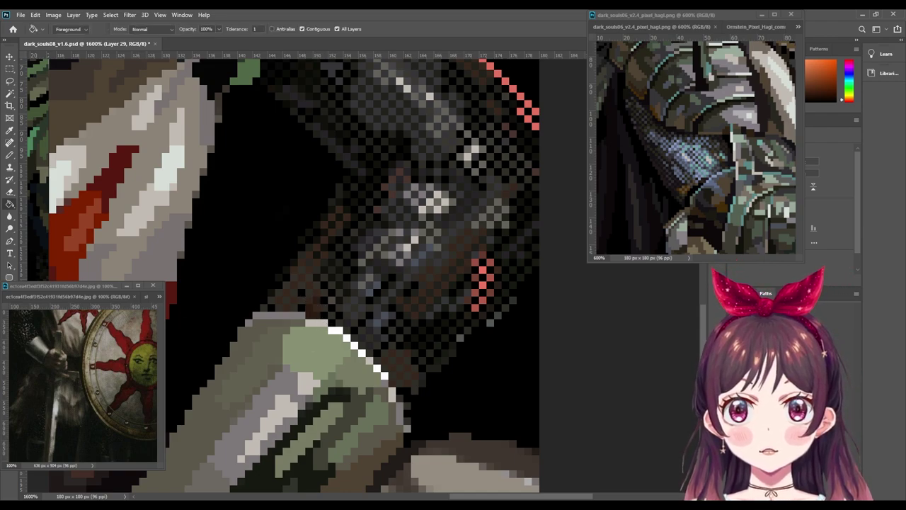
{"action": "key", "text": "i"}
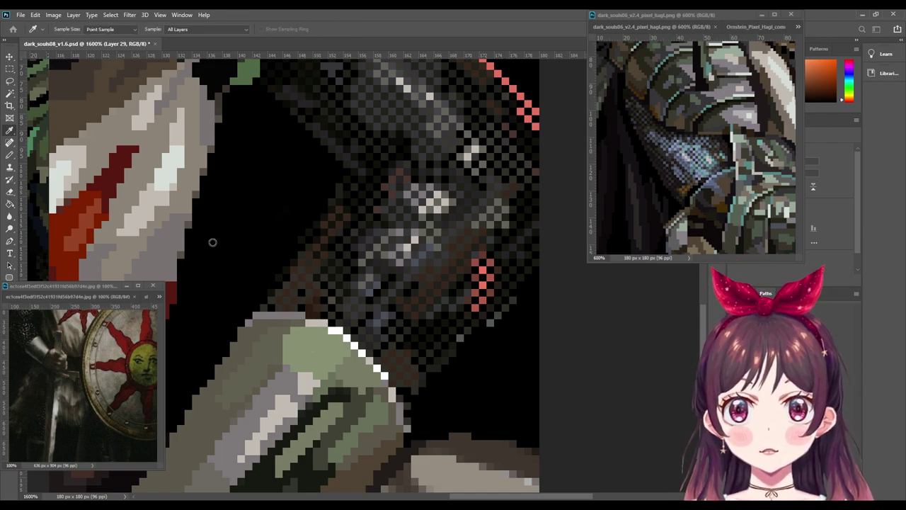
{"action": "key", "text": "g"}
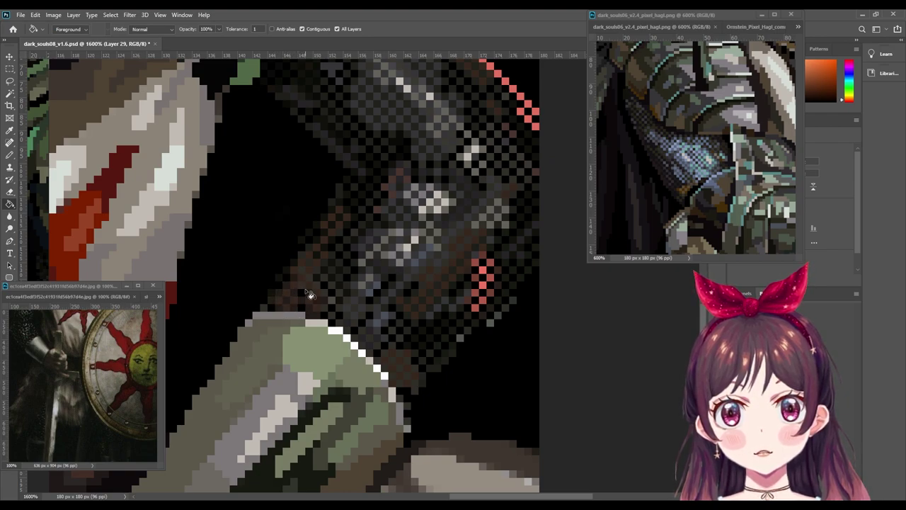
{"action": "key", "text": "b"}
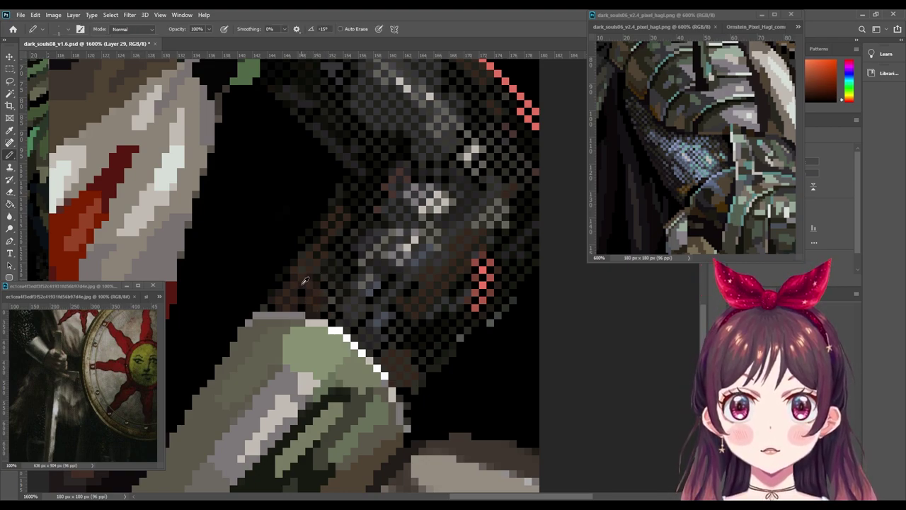
{"action": "key", "text": "i"}
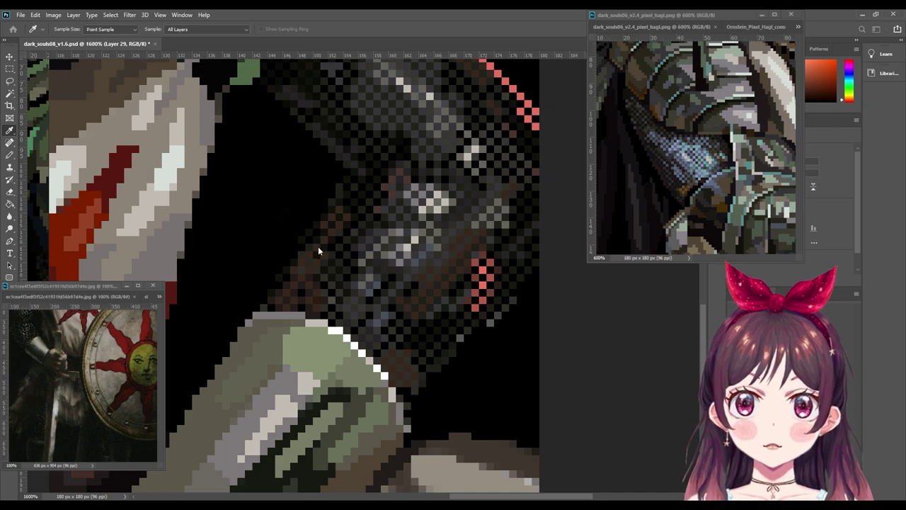
{"action": "key", "text": "g"}
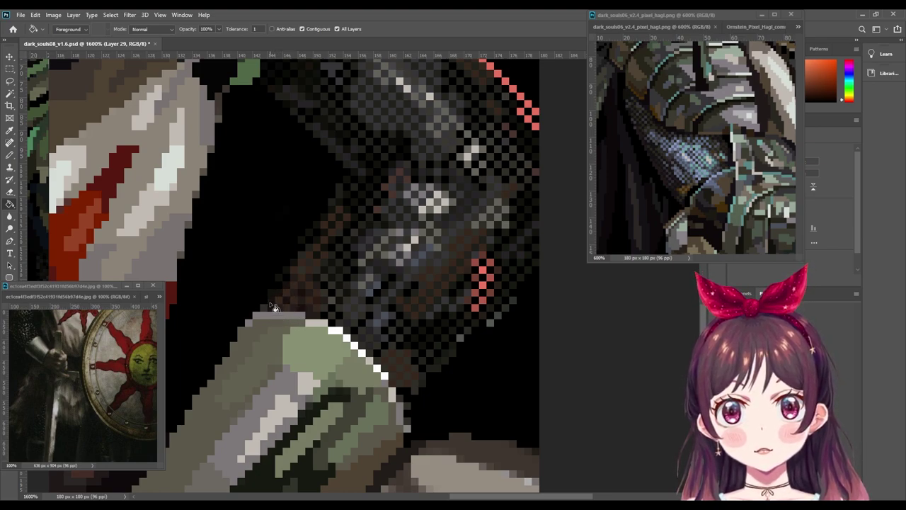
{"action": "key", "text": "b"}
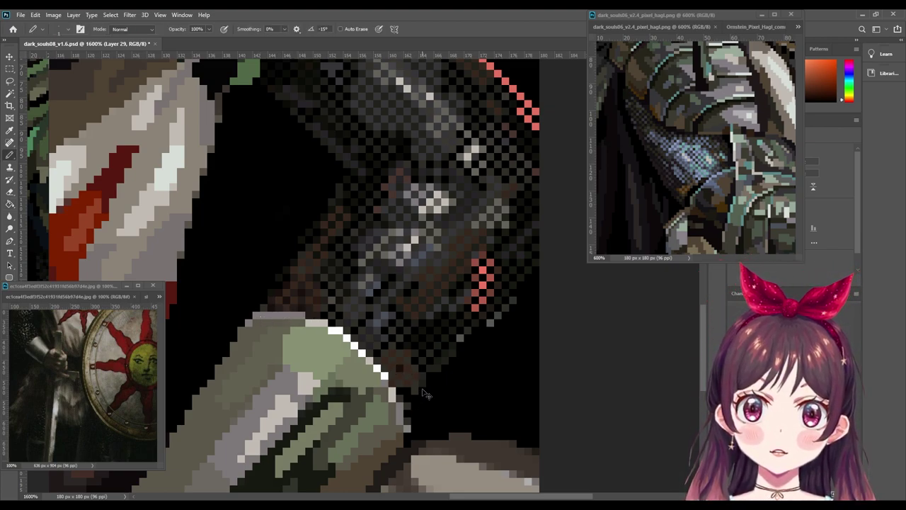
Step: Sample orange-red and dark colours from the arm and gauntlet area
{"action": "left_click", "coordinate": [409, 360], "text": "alt"}
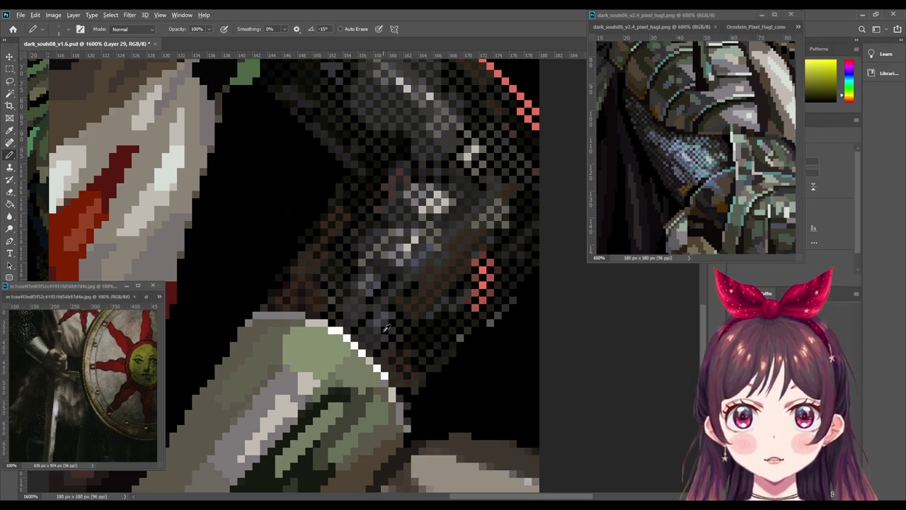
{"action": "left_click", "coordinate": [407, 391], "text": "alt"}
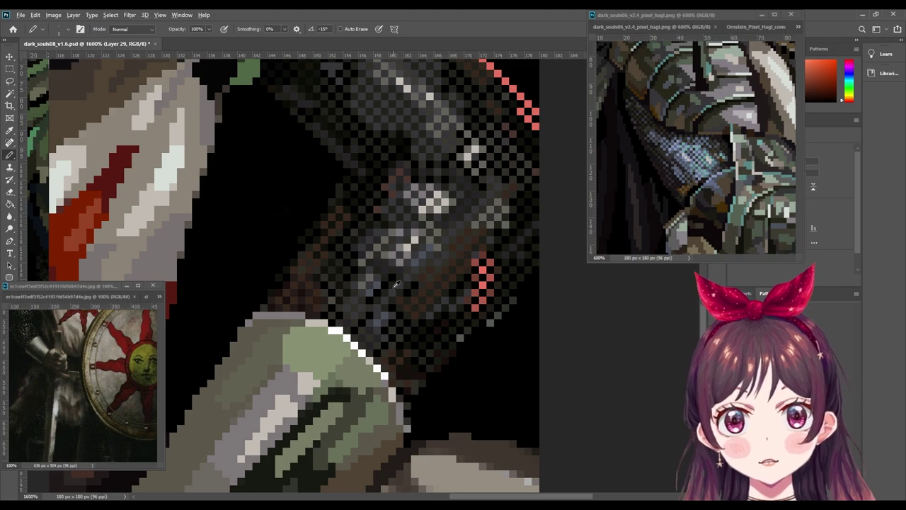
{"action": "left_click", "coordinate": [407, 141], "text": "alt"}
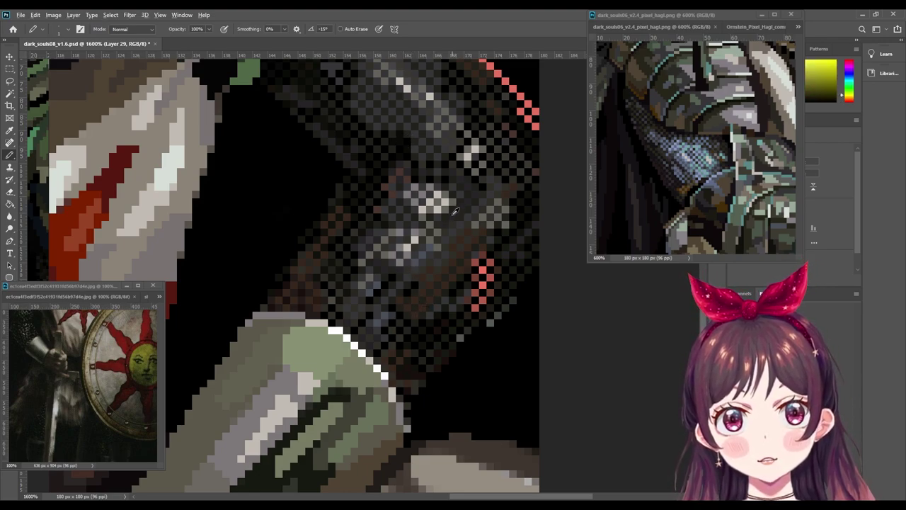
{"action": "left_click", "coordinate": [414, 296], "text": "alt"}
{"action": "key", "text": "i"}
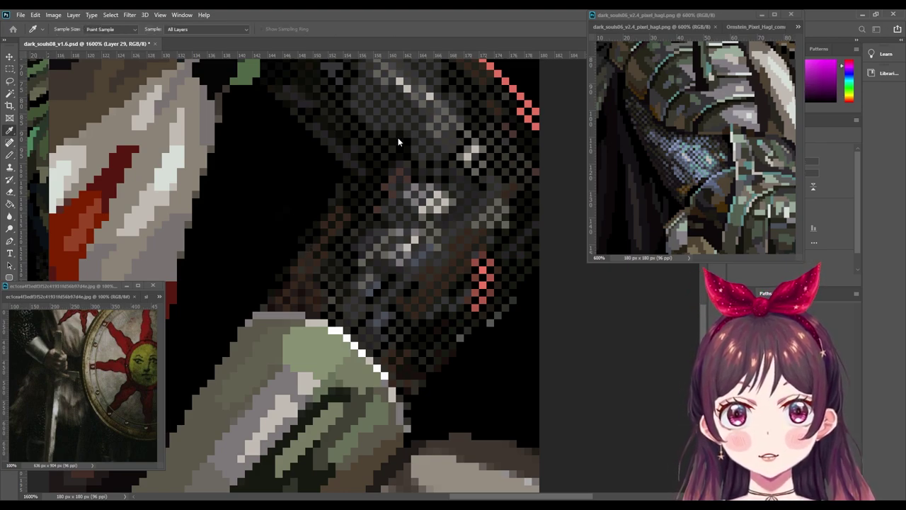
{"action": "key", "text": "b"}
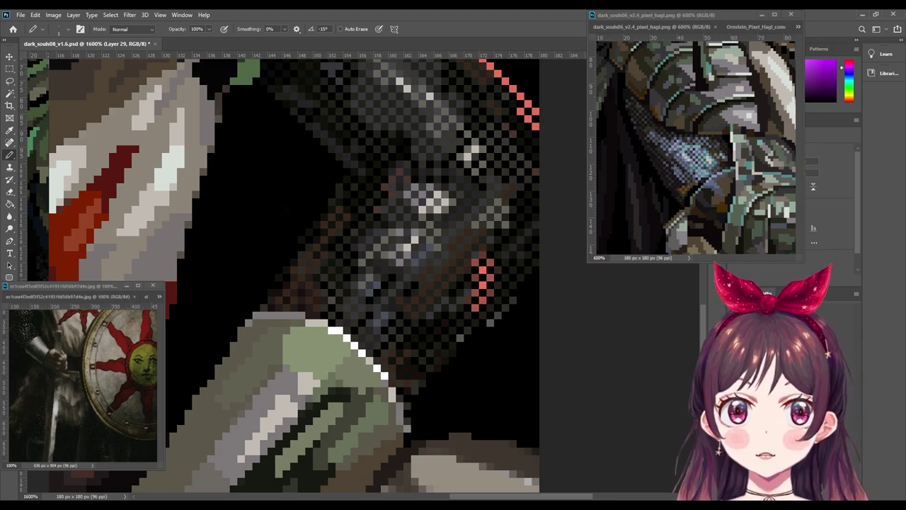
{"action": "key", "text": "i"}
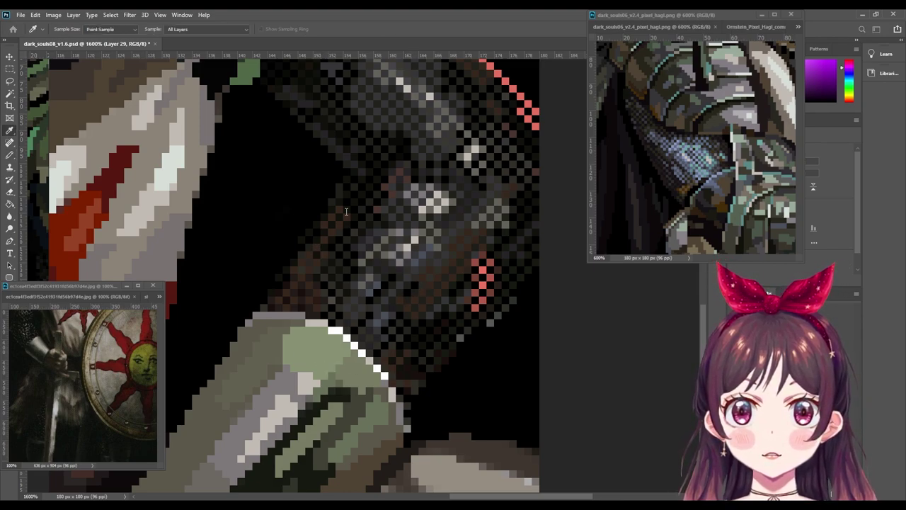
{"action": "key", "text": "b"}
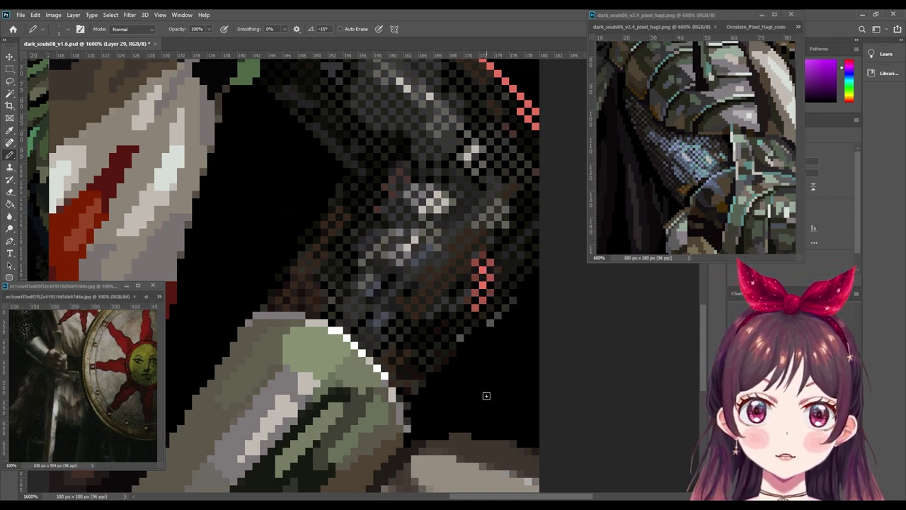
Step: Pick a yellow-green, then swap back to the magenta colour and pan to the lower arm
{"action": "left_click_drag", "start_coordinate": [485, 397], "coordinate": [485, 354]}
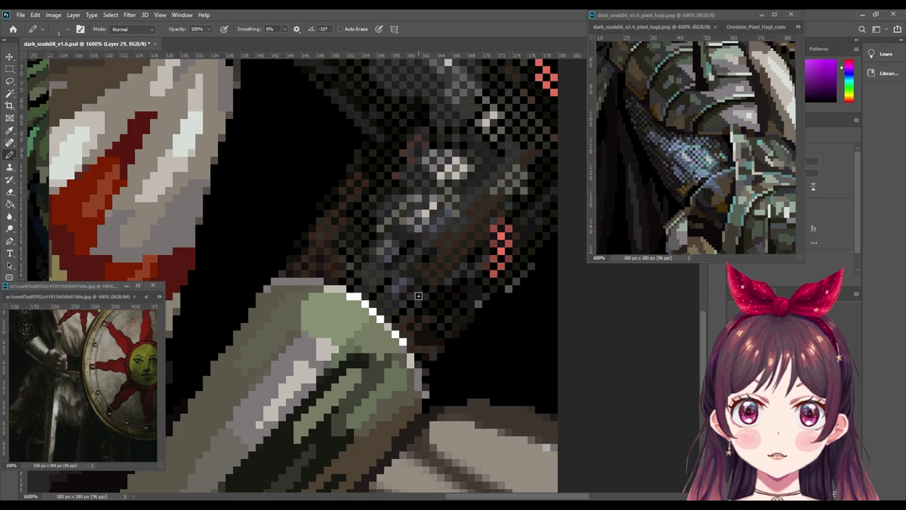
{"action": "left_click", "coordinate": [420, 283], "text": "alt"}
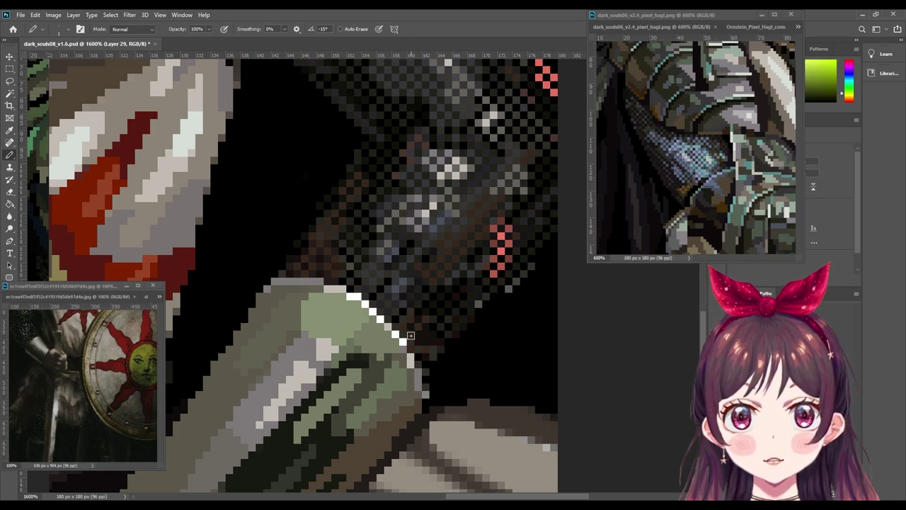
{"action": "key", "text": "x"}
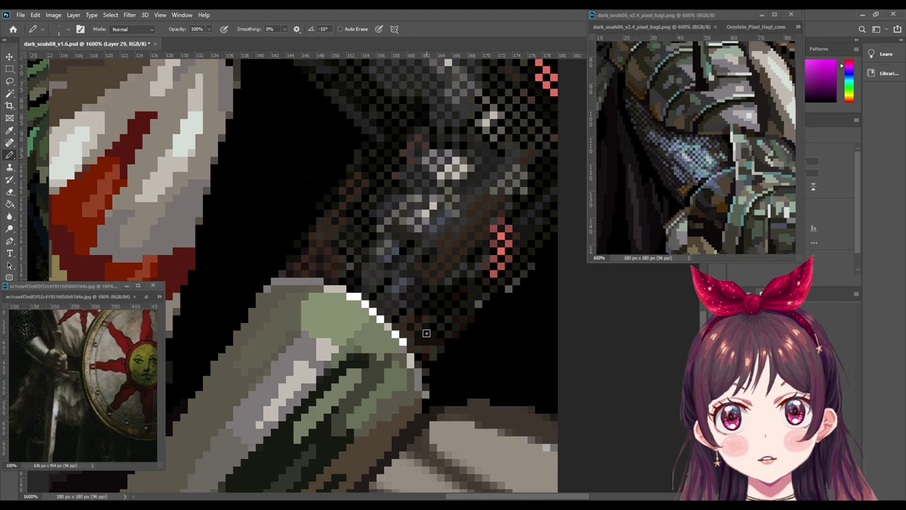
{"action": "left_click_drag", "start_coordinate": [494, 231], "coordinate": [420, 305]}
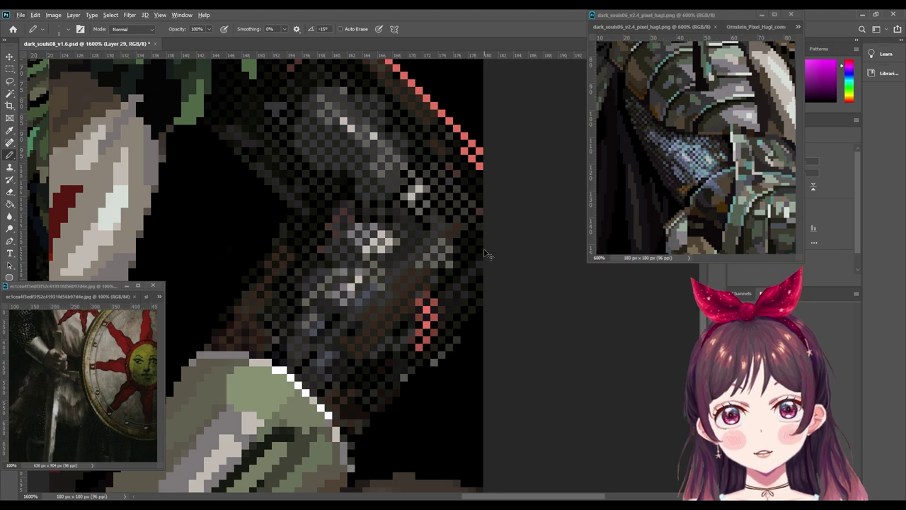
Step: Zoom out to 100% to review the whole portrait, then zoom back in
{"action": "scroll", "coordinate": [486, 254], "scroll_direction": "up", "scroll_amount": 3}
{"action": "scroll", "coordinate": [486, 254], "scroll_direction": "up", "scroll_amount": 1}
{"action": "scroll", "coordinate": [486, 254], "scroll_direction": "down", "scroll_amount": 2}
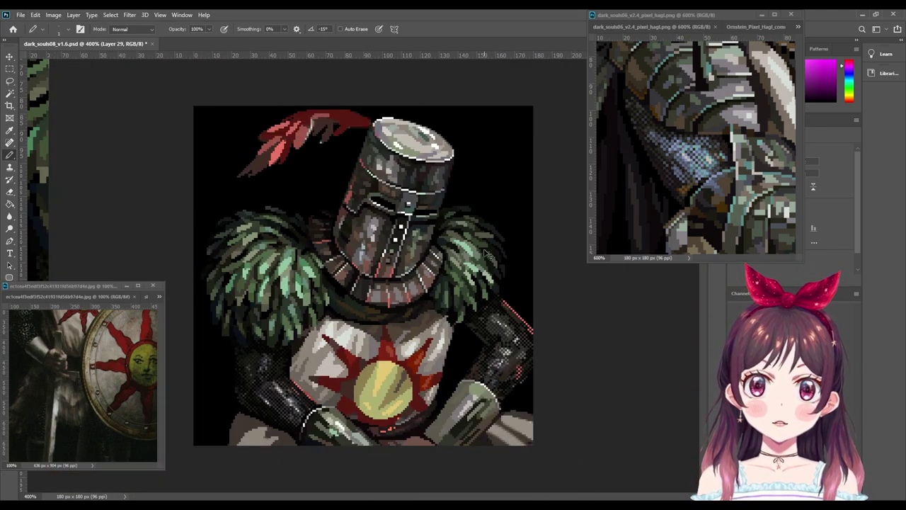
{"action": "scroll", "coordinate": [486, 253], "scroll_direction": "down", "scroll_amount": 2}
{"action": "scroll", "coordinate": [486, 253], "scroll_direction": "down", "scroll_amount": 1}
{"action": "scroll", "coordinate": [486, 254], "scroll_direction": "down", "scroll_amount": 1}
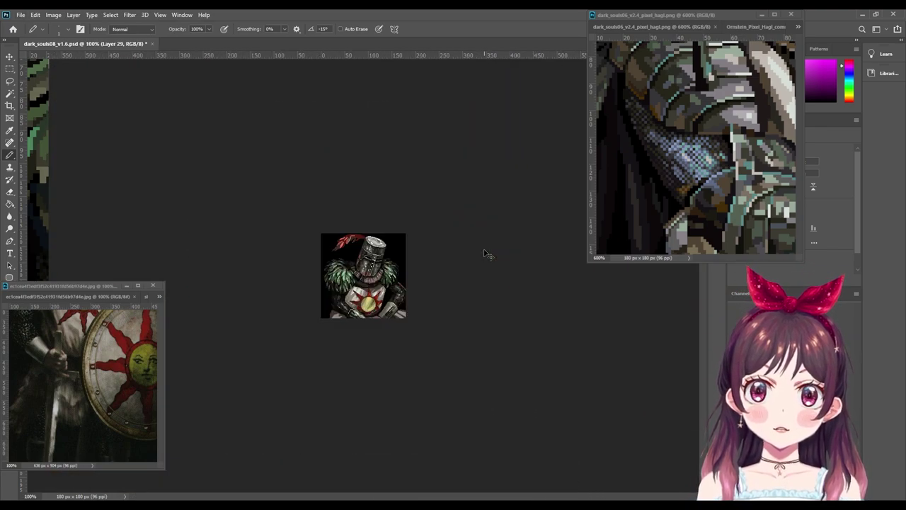
{"action": "scroll", "coordinate": [486, 254], "scroll_direction": "up", "scroll_amount": 1}
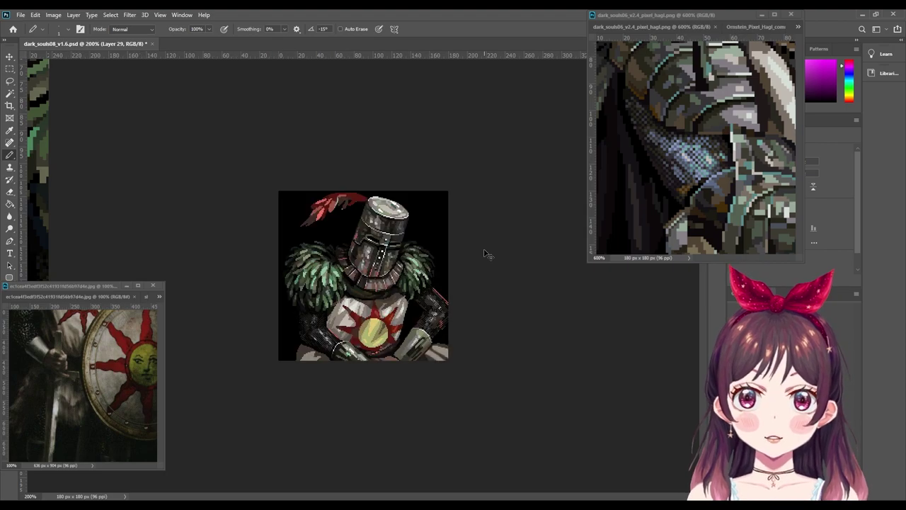
{"action": "scroll", "coordinate": [486, 254], "scroll_direction": "up", "scroll_amount": 1}
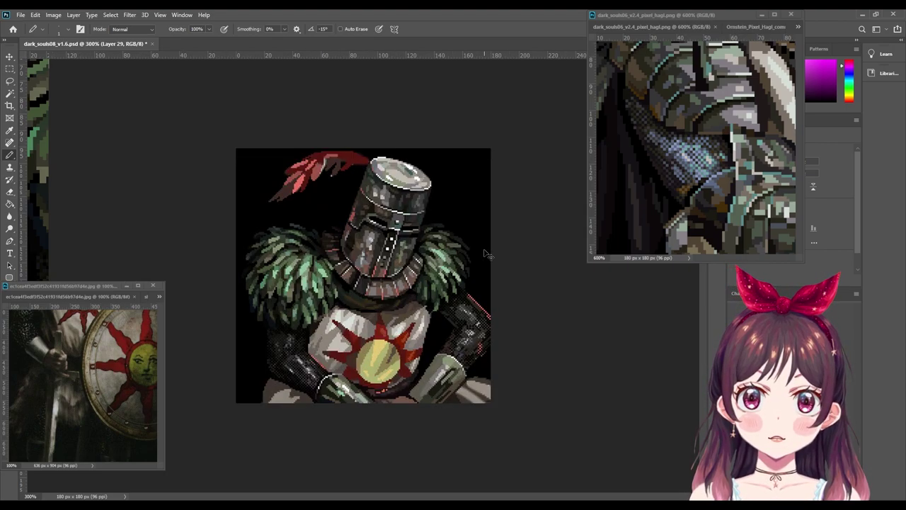
{"action": "scroll", "coordinate": [486, 253], "scroll_direction": "up", "scroll_amount": 2}
{"action": "scroll", "coordinate": [486, 254], "scroll_direction": "up", "scroll_amount": 2}
{"action": "scroll", "coordinate": [486, 254], "scroll_direction": "up", "scroll_amount": 1}
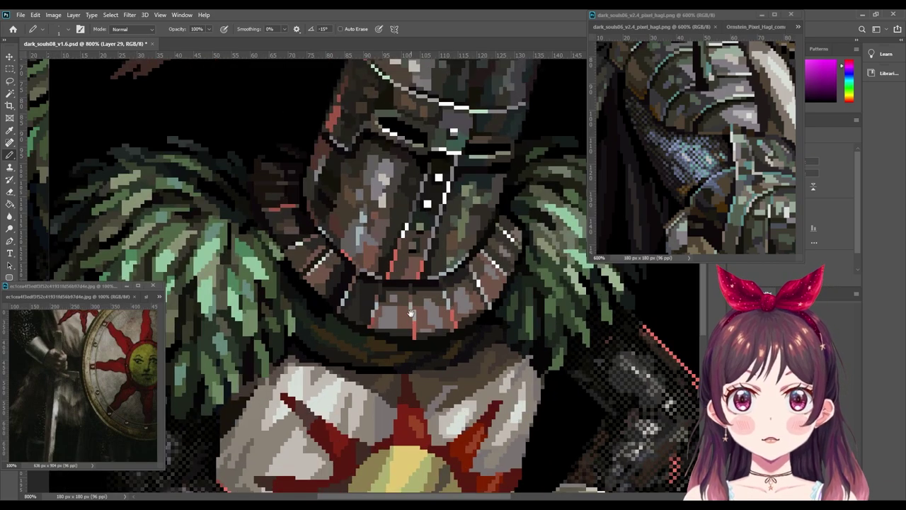
{"action": "scroll", "coordinate": [410, 313], "scroll_direction": "down", "scroll_amount": 5}
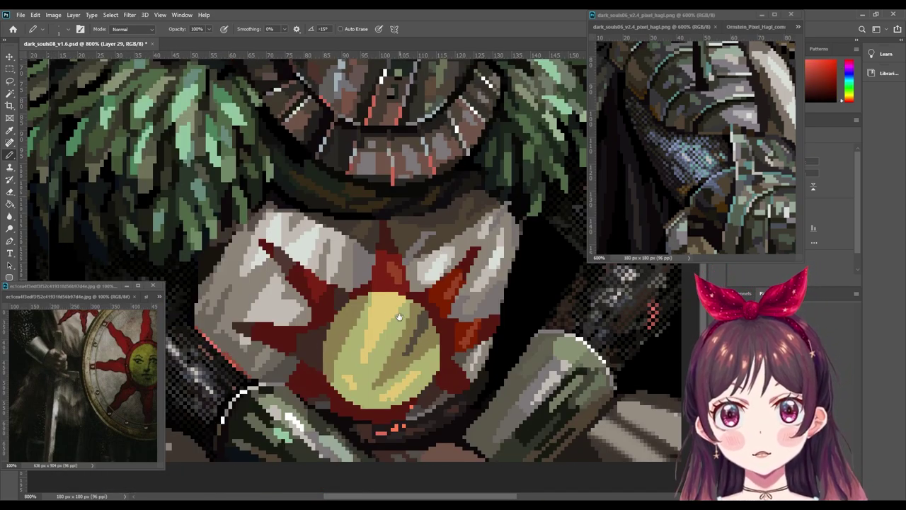
Step: Pan to the right armoured arm and add one red pixel to its edge highlight
{"action": "left_click_drag", "start_coordinate": [400, 317], "coordinate": [196, 372]}
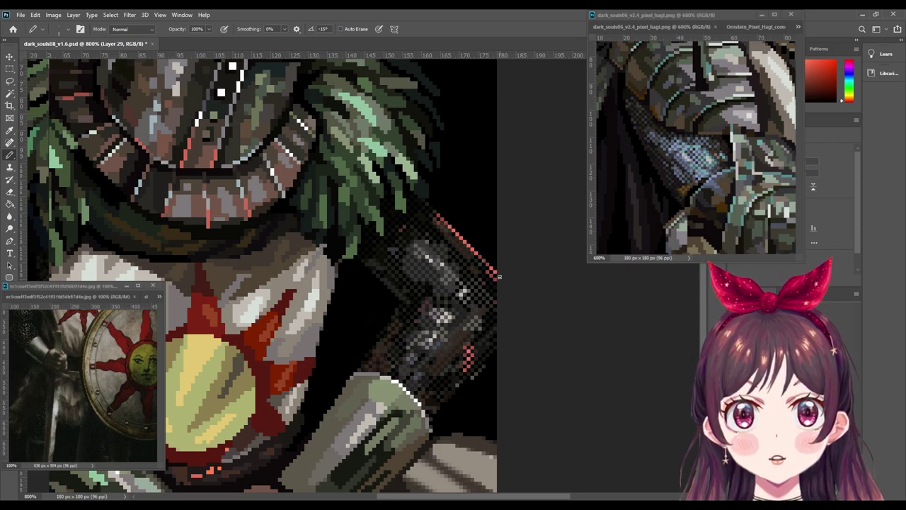
{"action": "scroll", "coordinate": [518, 361], "scroll_direction": "down", "scroll_amount": 2}
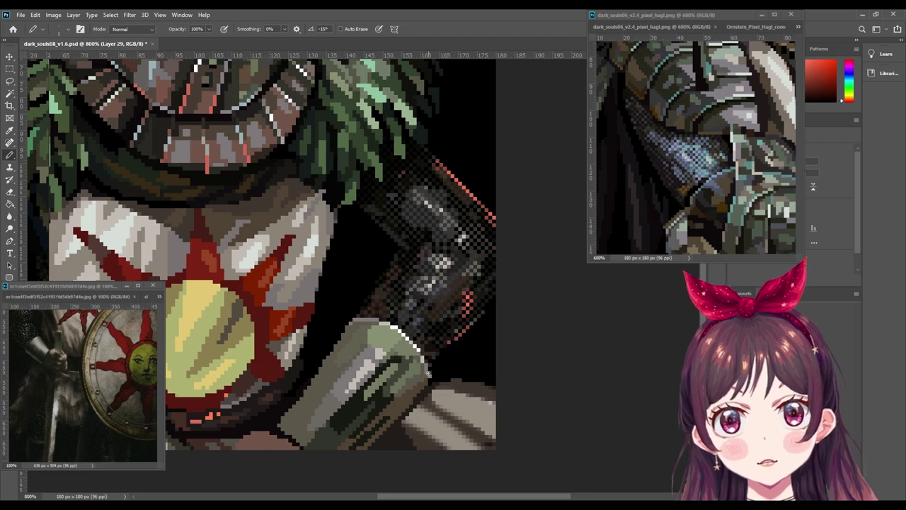
{"action": "scroll", "coordinate": [467, 317], "scroll_direction": "down", "scroll_amount": 1}
{"action": "scroll", "coordinate": [467, 316], "scroll_direction": "left", "scroll_amount": 1}
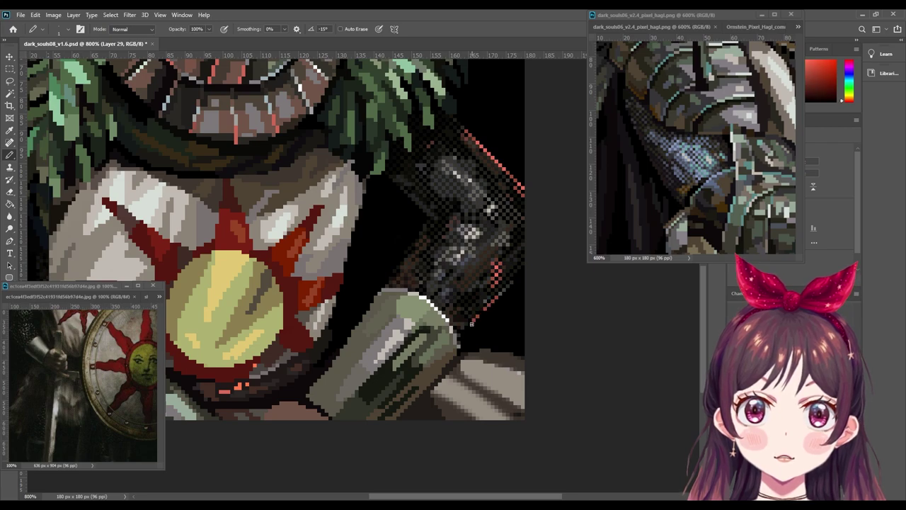
{"action": "scroll", "coordinate": [494, 299], "scroll_direction": "up", "scroll_amount": 1}
{"action": "scroll", "coordinate": [494, 300], "scroll_direction": "right", "scroll_amount": 1}
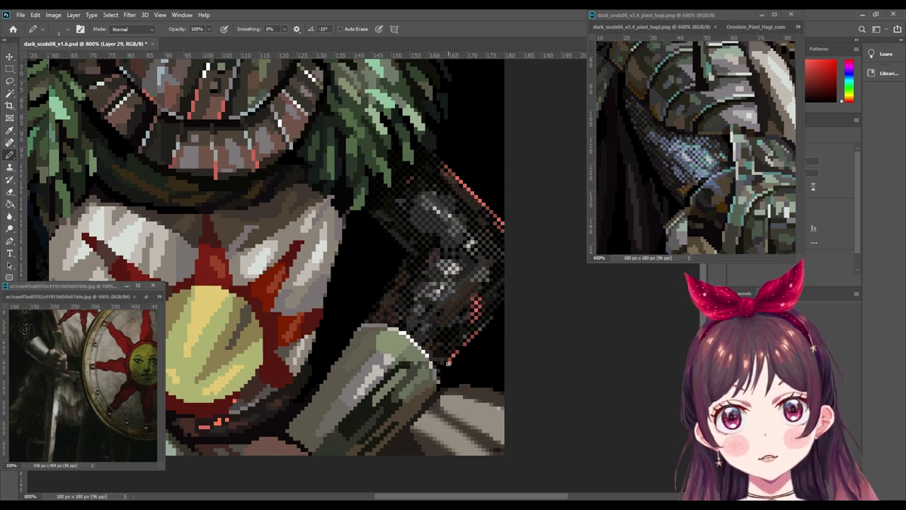
{"action": "left_click", "coordinate": [448, 363]}
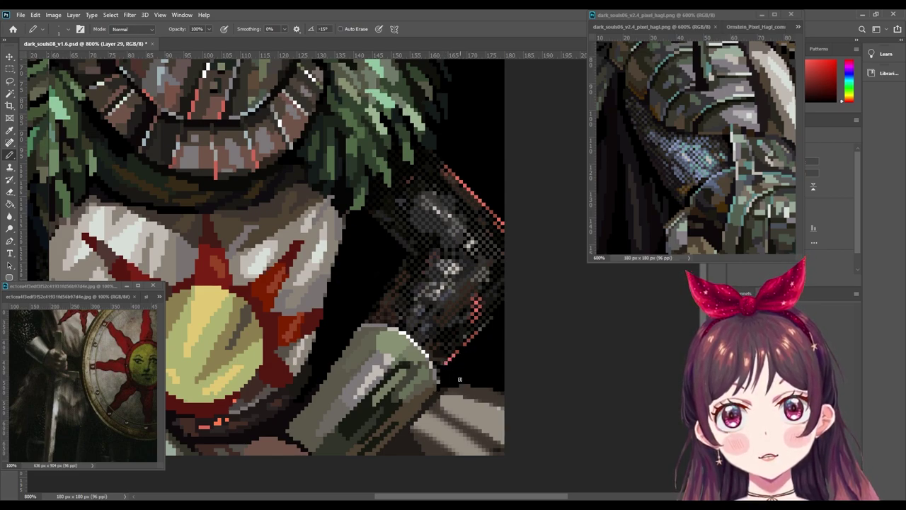
Step: Return to the arm's red edge, pick an orange and zoom in closely on the arm
{"action": "scroll", "coordinate": [460, 380], "scroll_direction": "up", "scroll_amount": 1}
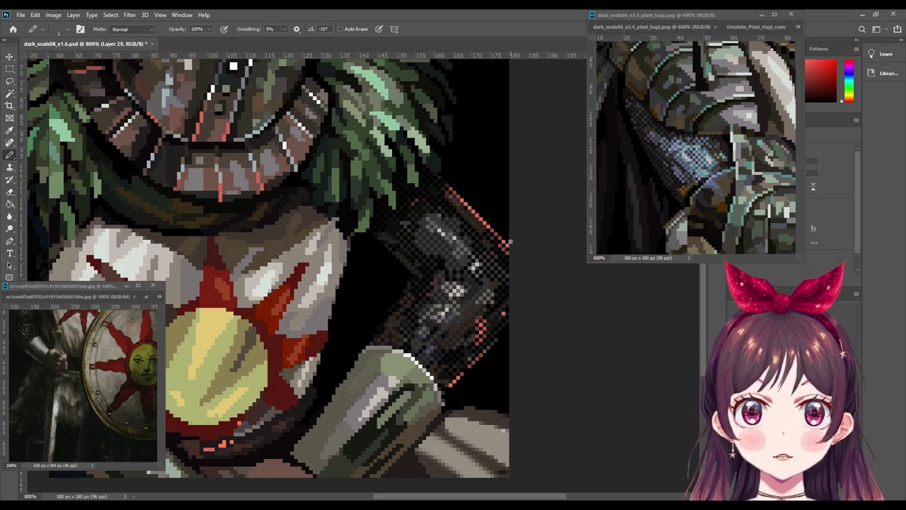
{"action": "mouse_move", "coordinate": [167, 370]}
{"action": "left_mouse_down"}
{"action": "mouse_move", "coordinate": [427, 318]}
{"action": "mouse_move", "coordinate": [414, 322]}
{"action": "left_mouse_up"}
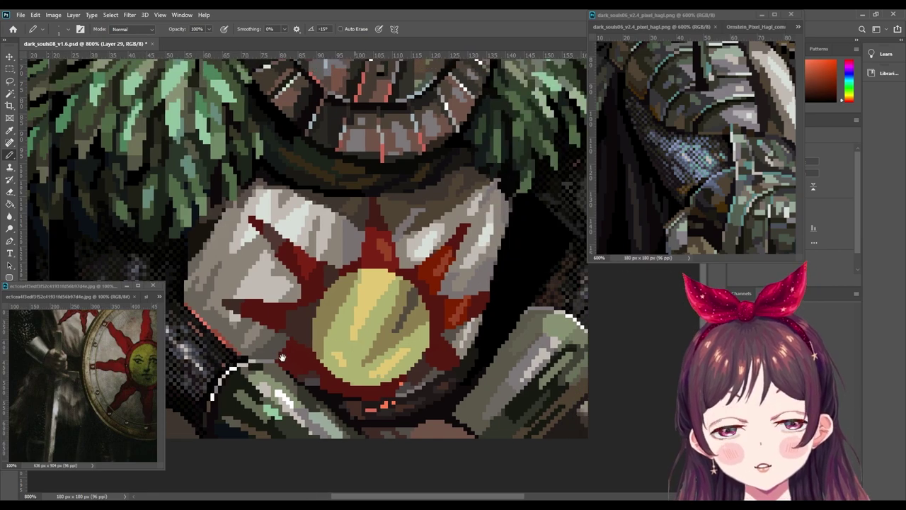
{"action": "left_click_drag", "start_coordinate": [633, 278], "coordinate": [364, 332]}
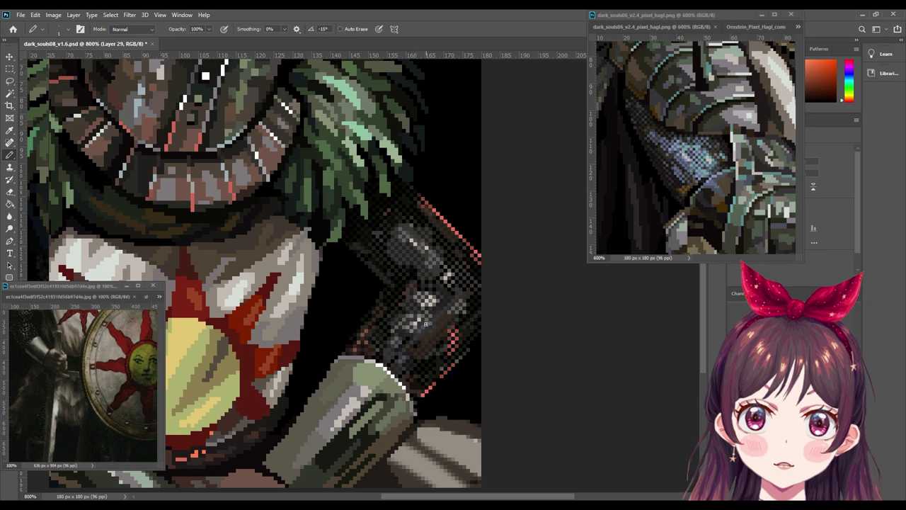
{"action": "left_click", "coordinate": [435, 301], "text": "alt"}
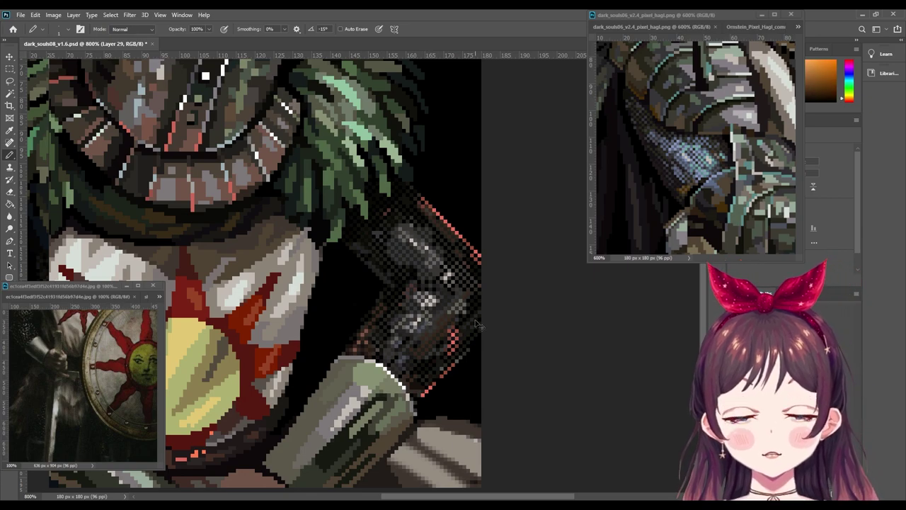
{"action": "scroll", "coordinate": [434, 301], "scroll_direction": "up", "scroll_amount": 1}
{"action": "scroll", "coordinate": [434, 301], "scroll_direction": "up", "scroll_amount": 1}
{"action": "left_click_drag", "start_coordinate": [376, 318], "coordinate": [252, 250]}
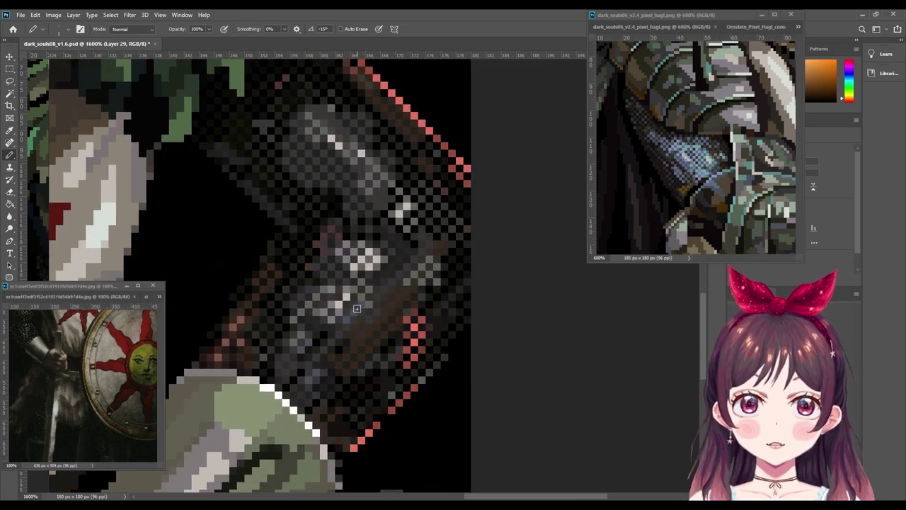
Step: Try dark purple, magenta, dark yellow and orange drawing colours while nudging down the arm
{"action": "left_click", "coordinate": [389, 215], "text": "alt"}
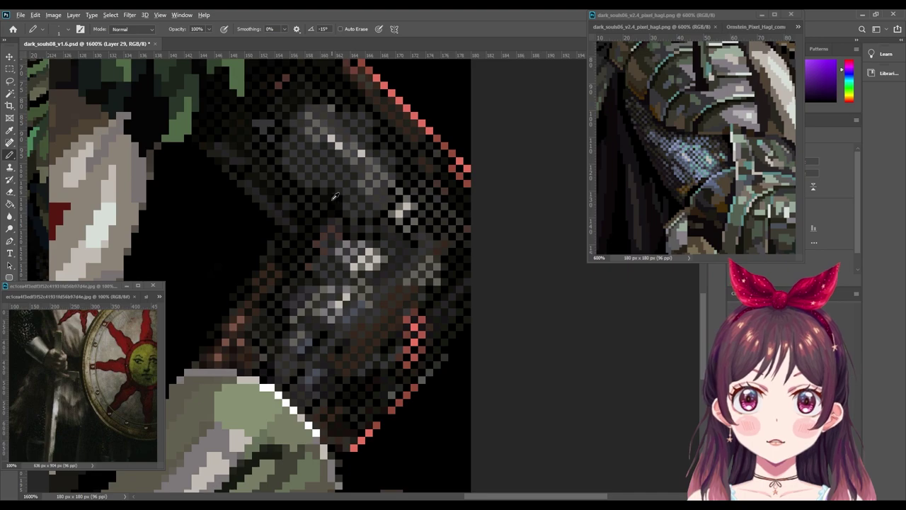
{"action": "left_click", "coordinate": [392, 229], "text": "alt"}
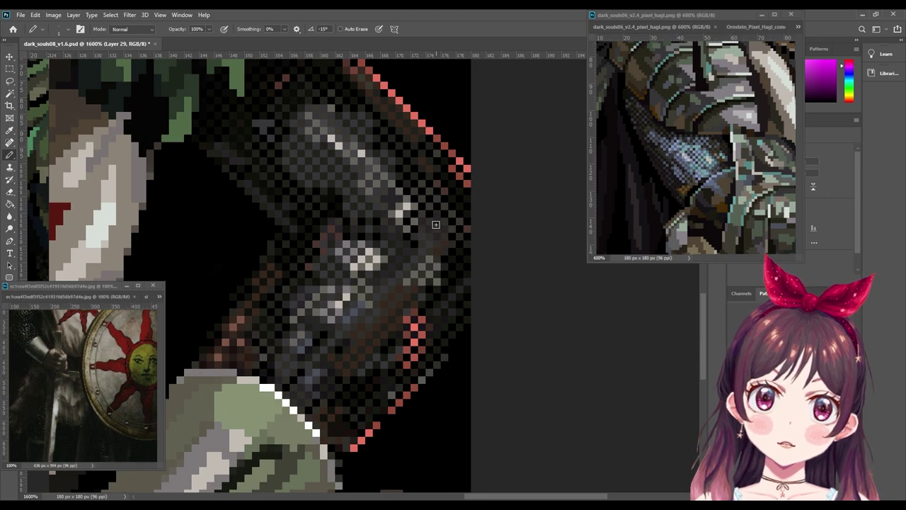
{"action": "left_click", "coordinate": [437, 220], "text": "alt"}
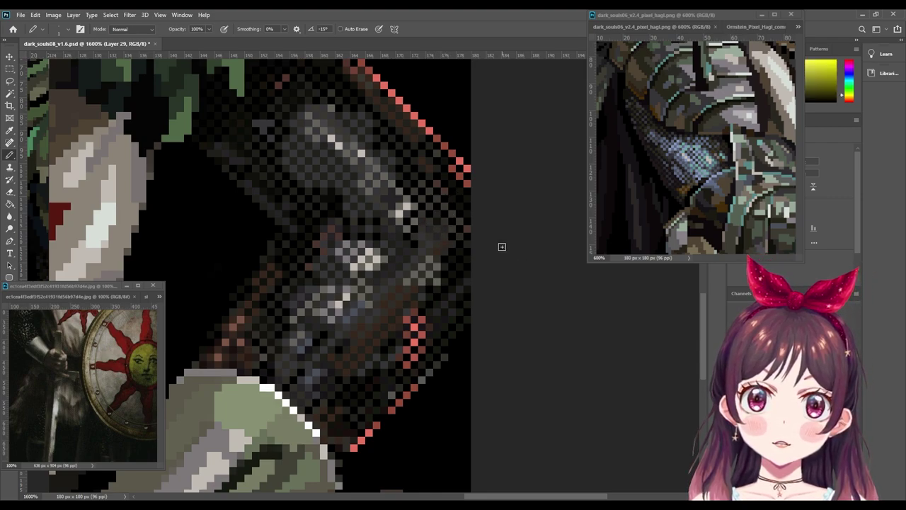
{"action": "mouse_move", "coordinate": [500, 245]}
{"action": "left_mouse_down"}
{"action": "mouse_move", "coordinate": [425, 240]}
{"action": "mouse_move", "coordinate": [416, 261]}
{"action": "mouse_move", "coordinate": [424, 233]}
{"action": "left_mouse_up"}
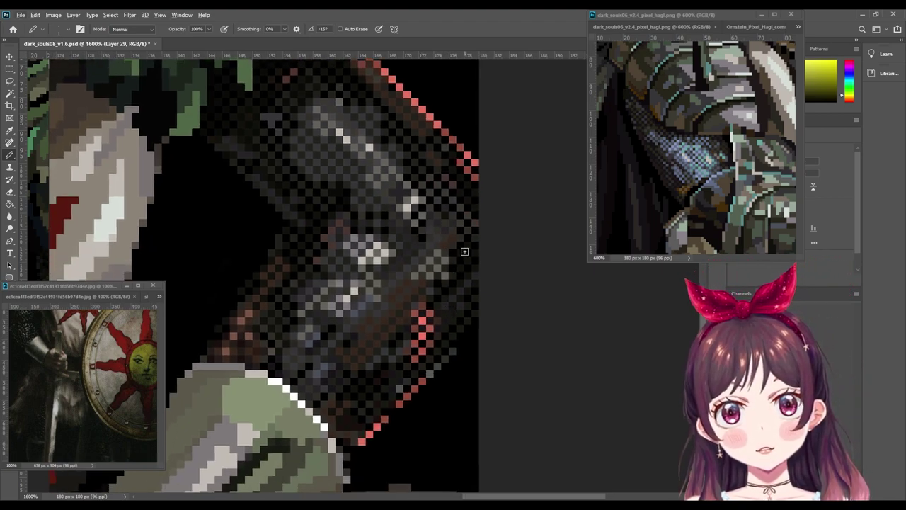
{"action": "left_click_drag", "start_coordinate": [416, 328], "coordinate": [421, 340]}
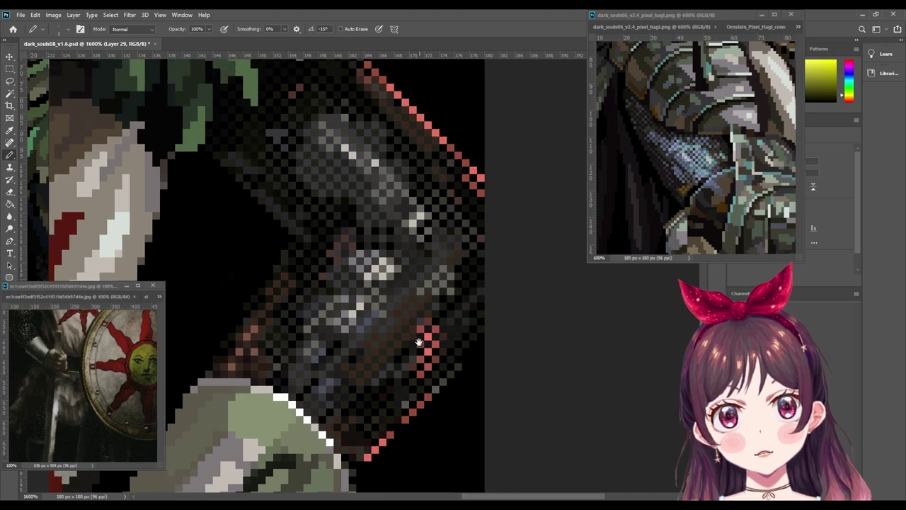
{"action": "left_click", "coordinate": [376, 160], "text": "alt"}
{"action": "key", "text": "i"}
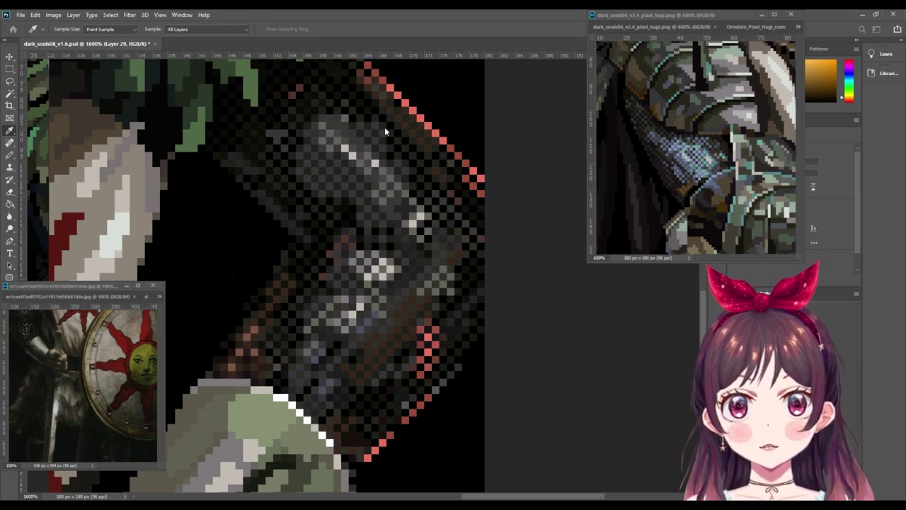
{"action": "key", "text": "b"}
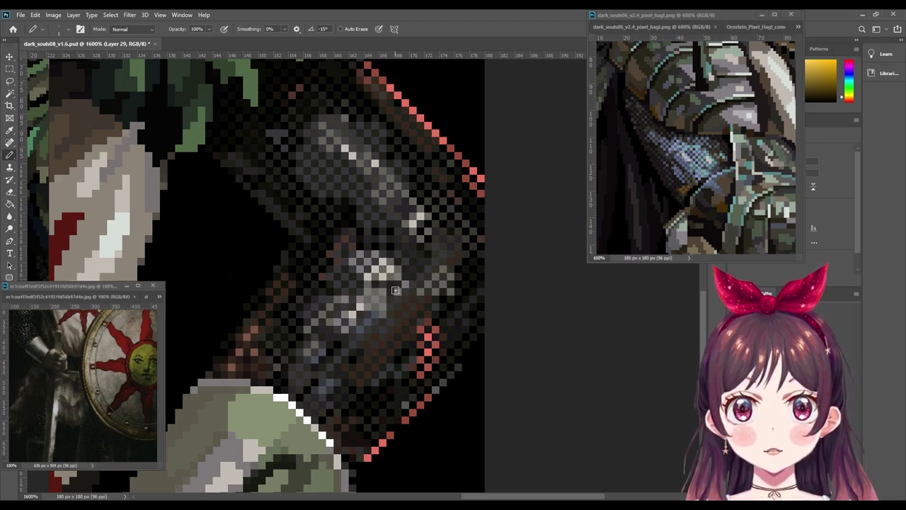
Step: Sample a dark purple from the arm, then settle on a darker orange from the artwork
{"action": "mouse_move", "coordinate": [429, 238]}
{"action": "left_mouse_down"}
{"action": "mouse_move", "coordinate": [411, 262]}
{"action": "mouse_move", "coordinate": [411, 300]}
{"action": "left_mouse_up"}
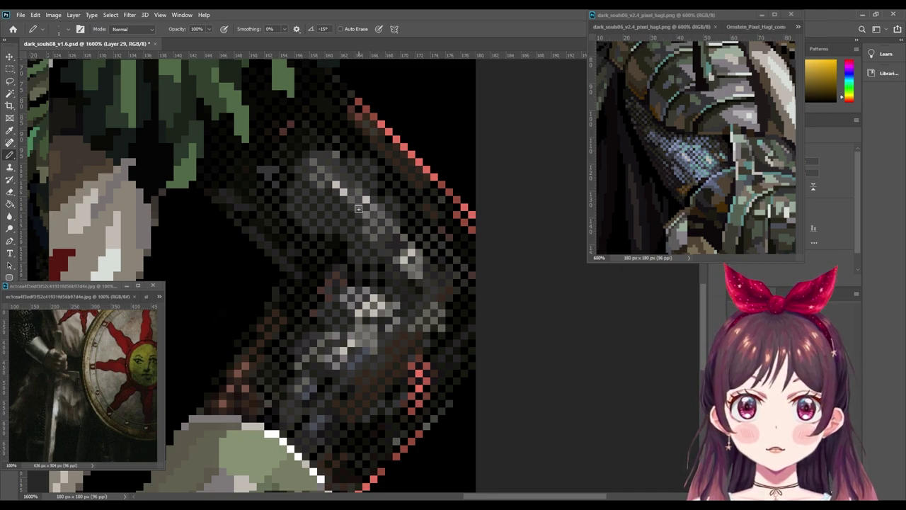
{"action": "left_click", "coordinate": [355, 214], "text": "alt"}
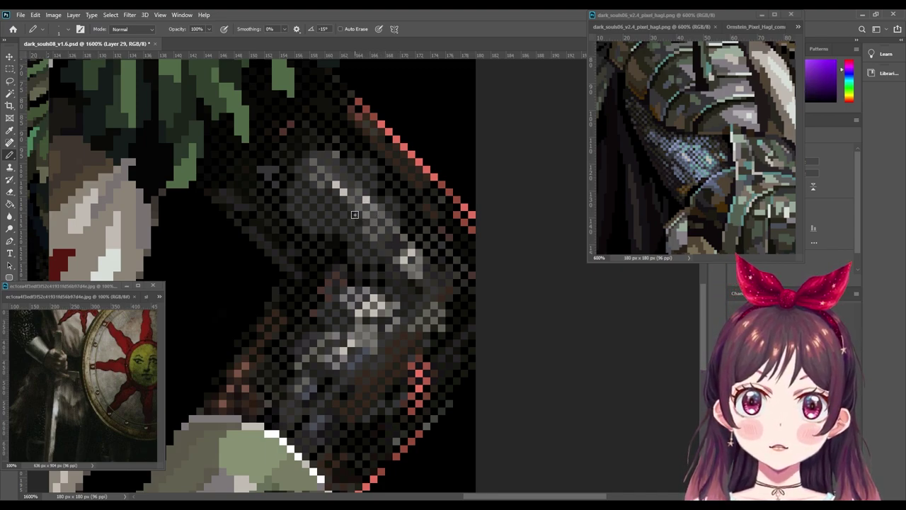
{"action": "key", "text": "x"}
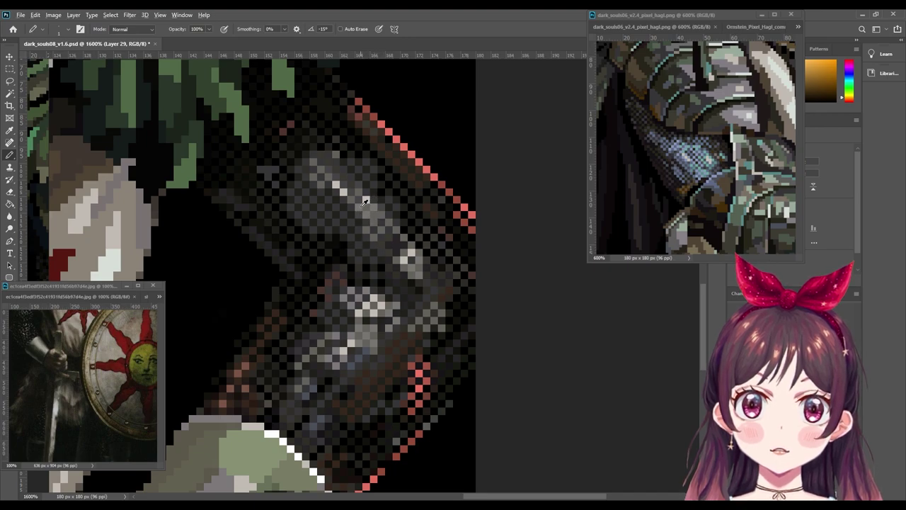
{"action": "left_click", "coordinate": [364, 202], "text": "alt"}
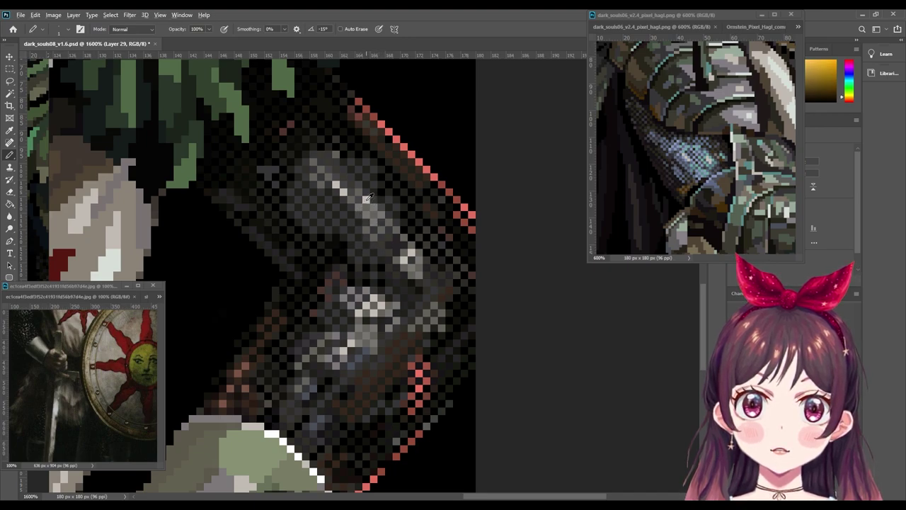
{"action": "left_click", "coordinate": [367, 199], "text": "alt"}
Step: Review the whole knight canvas, then bring the reference knight image forward
{"action": "scroll", "coordinate": [444, 265], "scroll_direction": "down", "scroll_amount": 1}
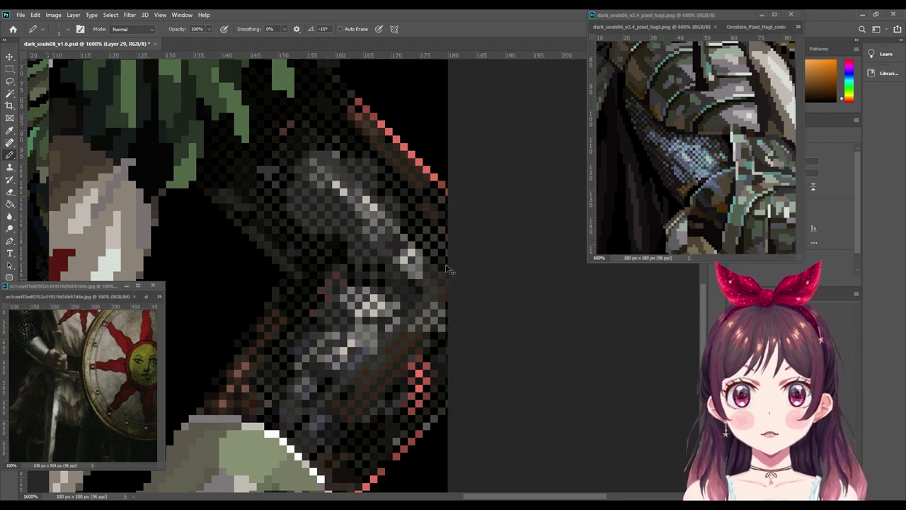
{"action": "scroll", "coordinate": [445, 266], "scroll_direction": "down", "scroll_amount": 2}
{"action": "scroll", "coordinate": [446, 267], "scroll_direction": "down", "scroll_amount": 2}
{"action": "scroll", "coordinate": [446, 267], "scroll_direction": "down", "scroll_amount": 1}
{"action": "scroll", "coordinate": [446, 268], "scroll_direction": "down", "scroll_amount": 2}
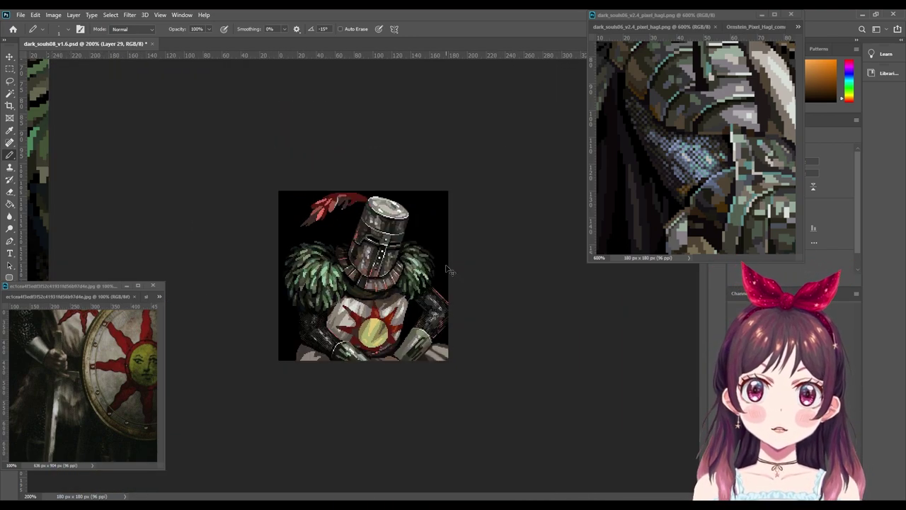
{"action": "scroll", "coordinate": [447, 269], "scroll_direction": "down", "scroll_amount": 1}
{"action": "scroll", "coordinate": [448, 270], "scroll_direction": "up", "scroll_amount": 1}
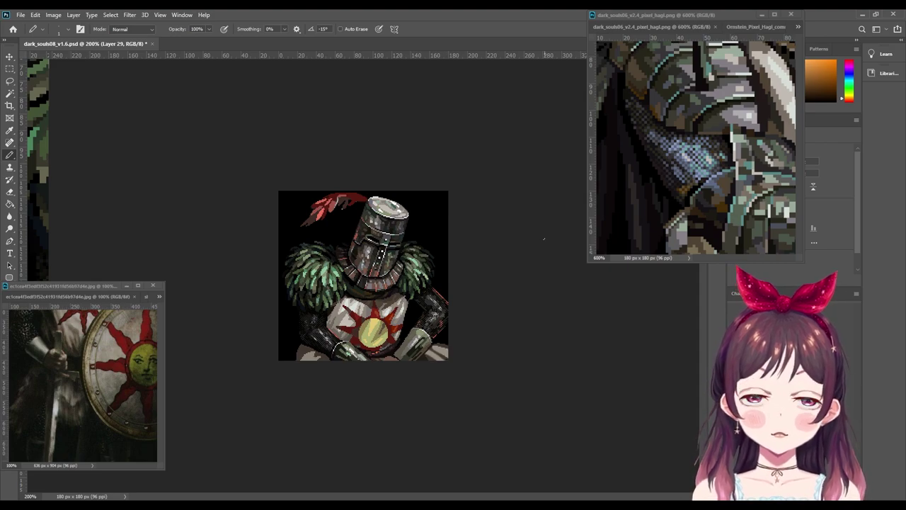
{"action": "left_click", "coordinate": [686, 172]}
{"action": "scroll", "coordinate": [686, 172], "scroll_direction": "down", "scroll_amount": 2}
{"action": "scroll", "coordinate": [685, 172], "scroll_direction": "down", "scroll_amount": 2}
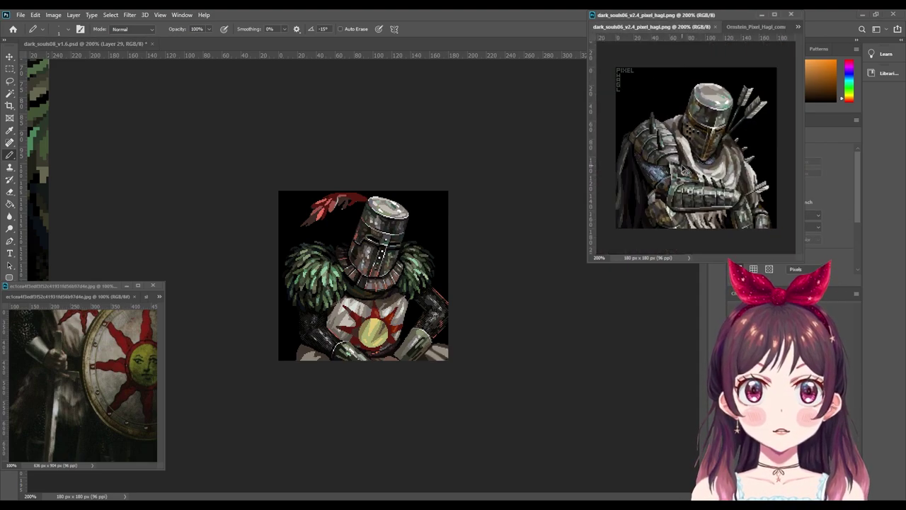
{"action": "scroll", "coordinate": [686, 172], "scroll_direction": "down", "scroll_amount": 1}
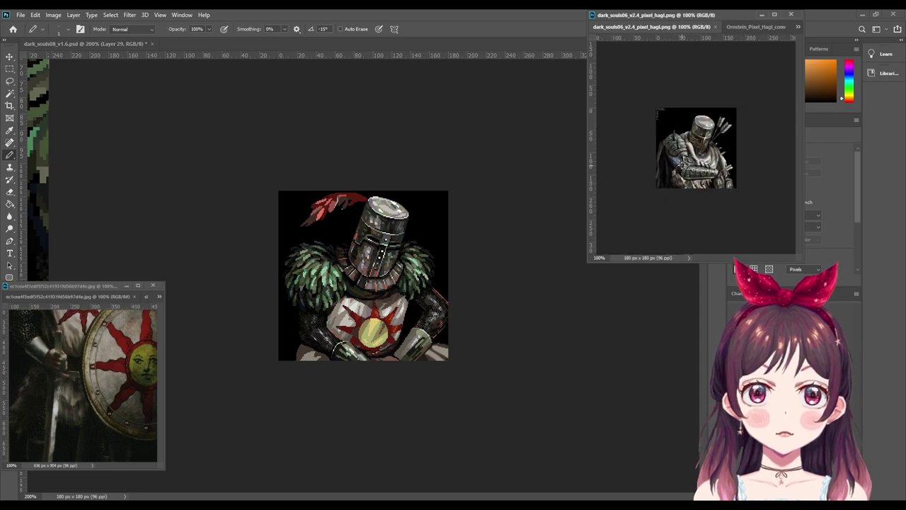
{"action": "scroll", "coordinate": [685, 169], "scroll_direction": "up", "scroll_amount": 1}
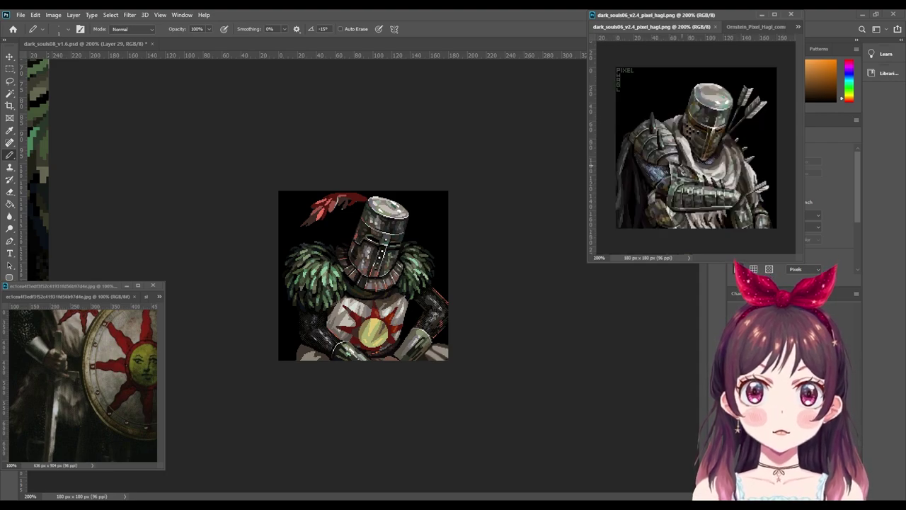
Step: Enlarge the reference to 300% and zoom the portrait in on the dithered right arm
{"action": "key", "text": "ctrl+plus"}
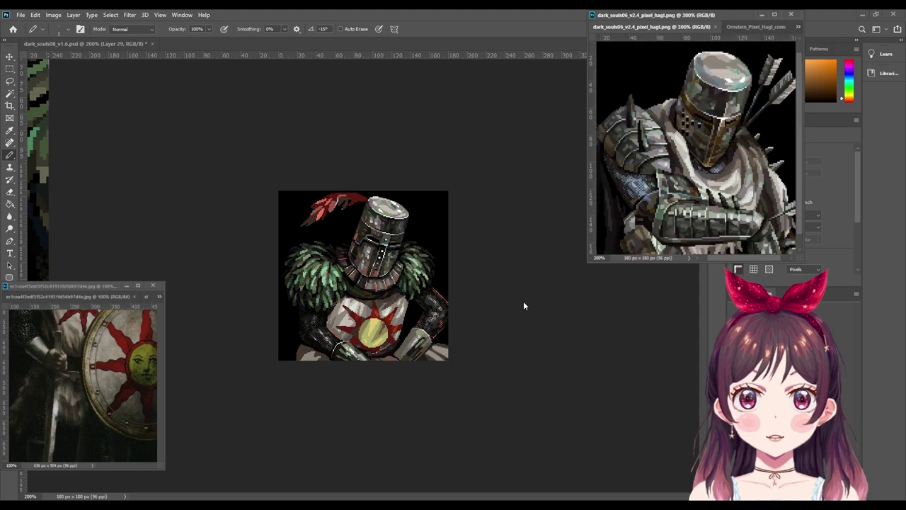
{"action": "key", "text": "ctrl+plus"}
{"action": "key", "text": "ctrl+minus"}
{"action": "key", "text": "ctrl+minus"}
{"action": "key", "text": "ctrl+plus"}
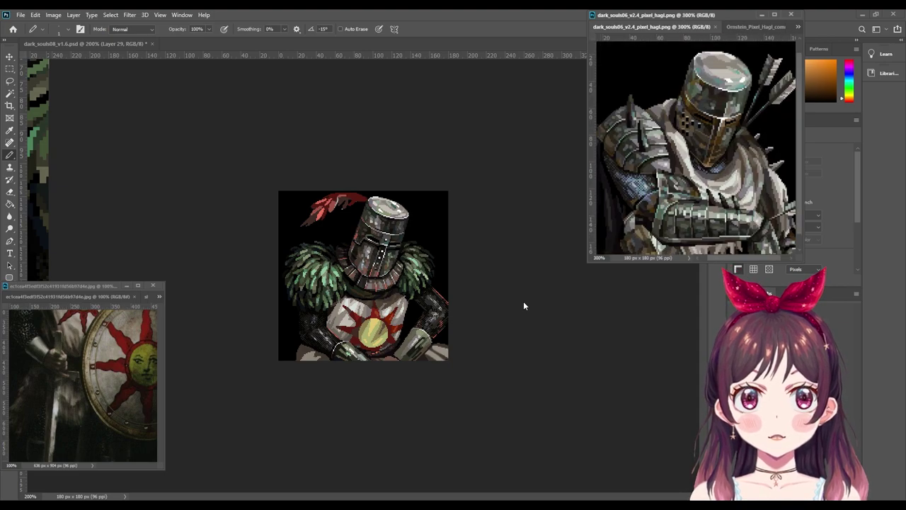
{"action": "key", "text": "ctrl+plus"}
{"action": "key", "text": "ctrl+plus"}
{"action": "key", "text": "ctrl+plus"}
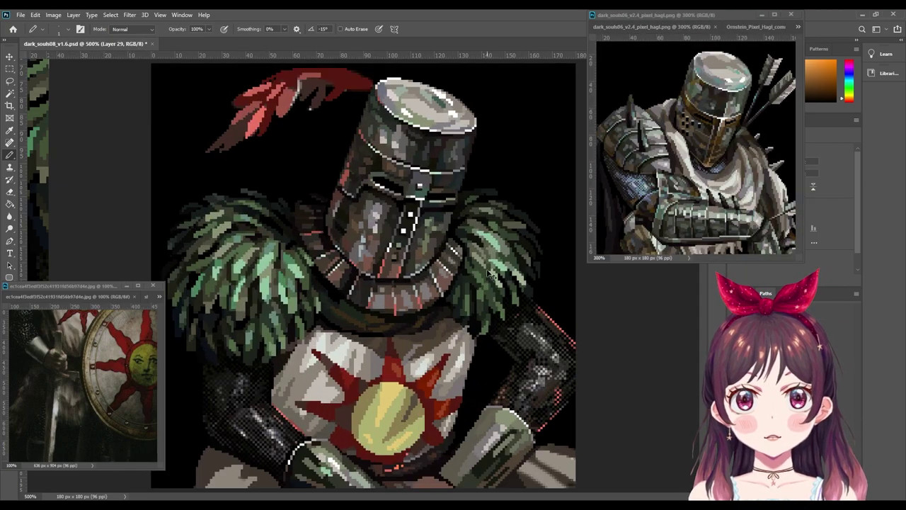
{"action": "key", "text": "ctrl+plus"}
{"action": "key", "text": "ctrl+plus"}
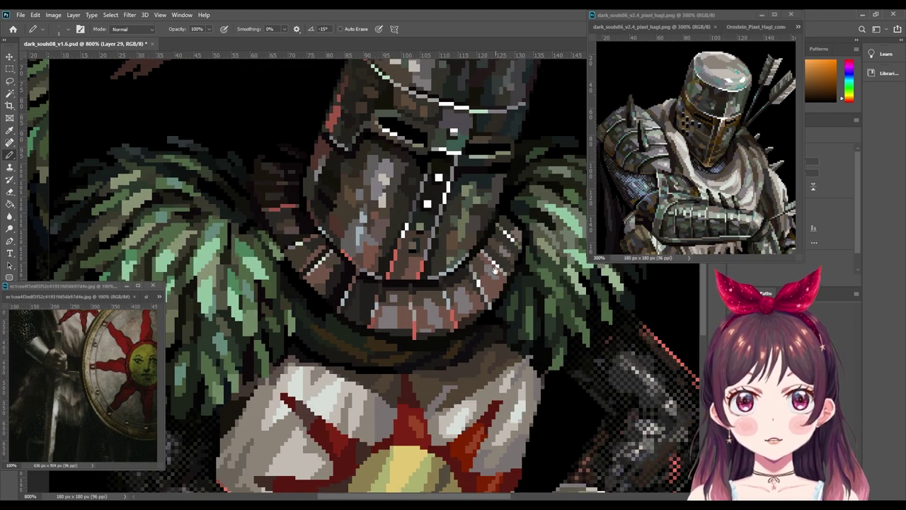
{"action": "left_click_drag", "start_coordinate": [495, 269], "coordinate": [226, 212]}
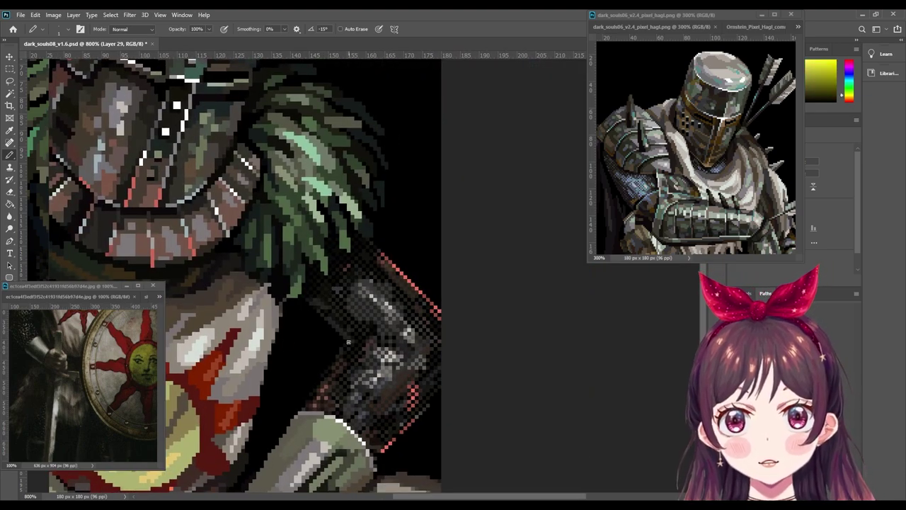
{"action": "key", "text": "ctrl+plus"}
{"action": "key", "text": "ctrl+plus"}
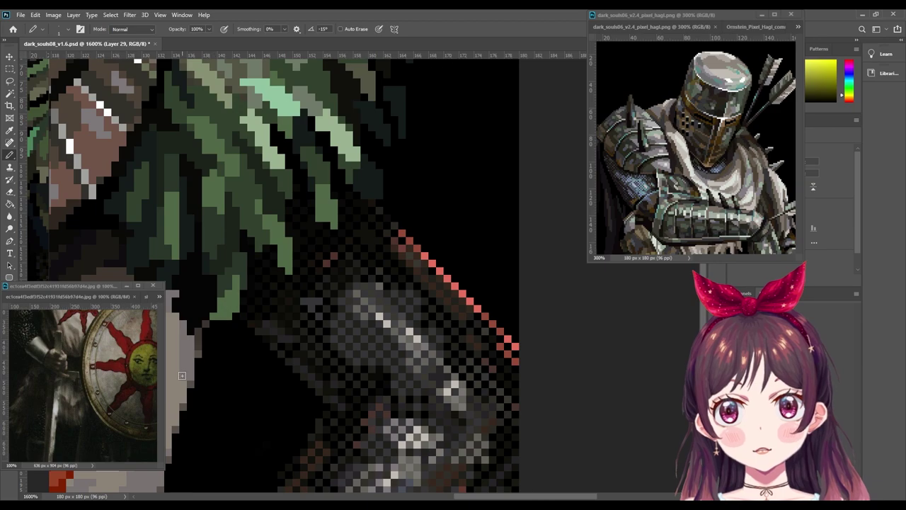
Step: Add a new empty Layer 30 and pan across the armour
{"action": "key", "text": "ctrl+shift+alt+n"}
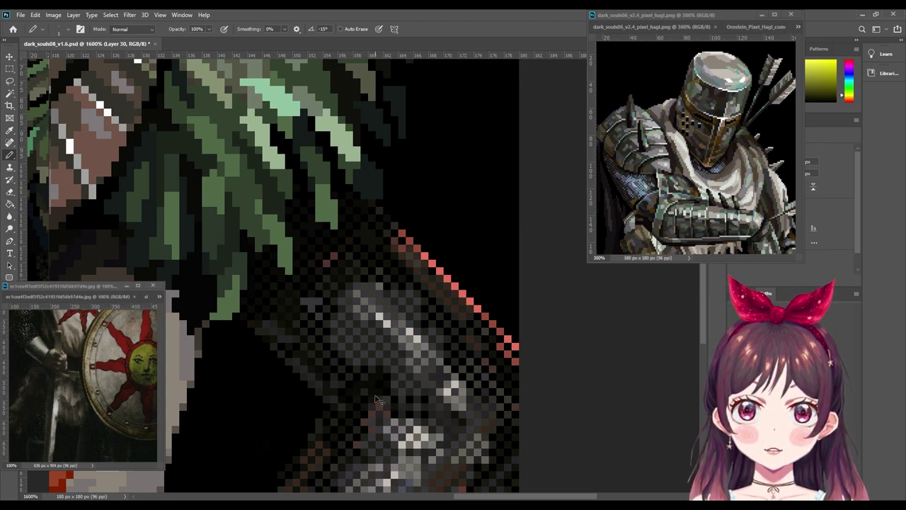
{"action": "scroll", "coordinate": [385, 386], "scroll_direction": "down", "scroll_amount": 2}
{"action": "scroll", "coordinate": [425, 368], "scroll_direction": "right", "scroll_amount": 2}
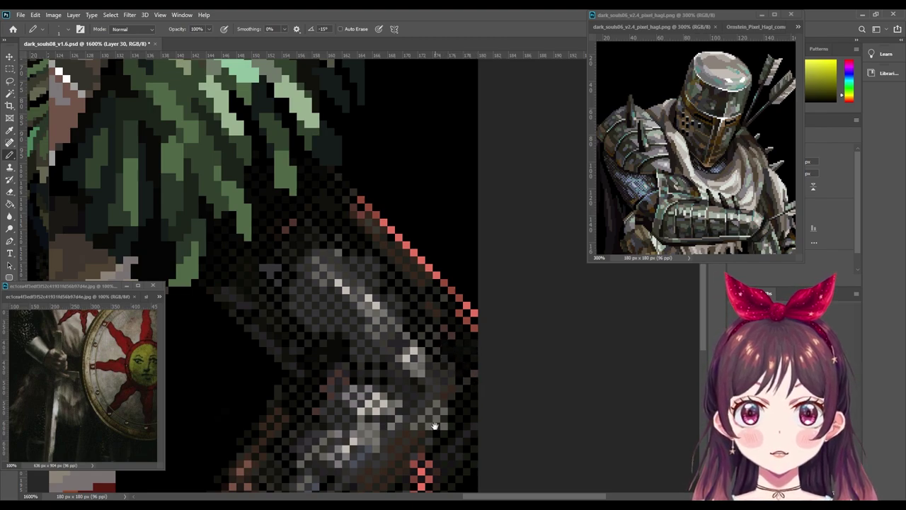
{"action": "scroll", "coordinate": [434, 426], "scroll_direction": "down", "scroll_amount": 5}
{"action": "scroll", "coordinate": [435, 426], "scroll_direction": "left", "scroll_amount": 4}
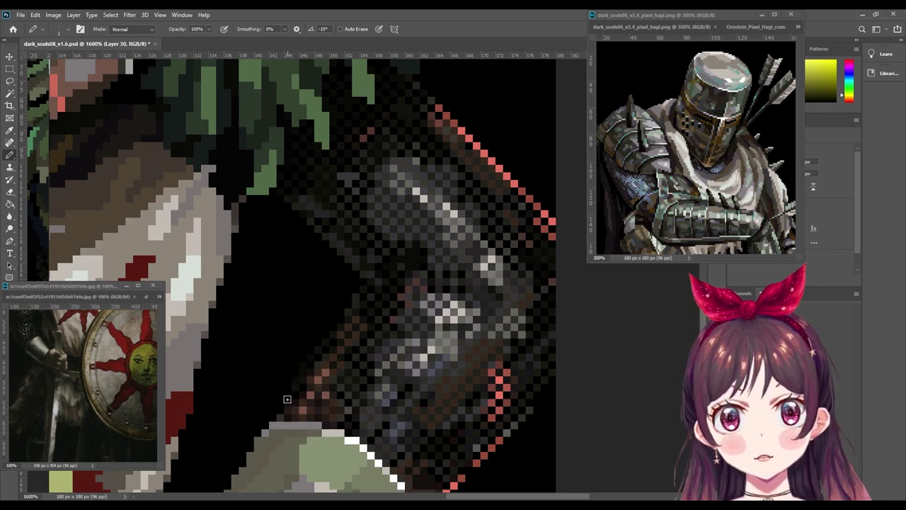
{"action": "scroll", "coordinate": [287, 399], "scroll_direction": "up", "scroll_amount": 1}
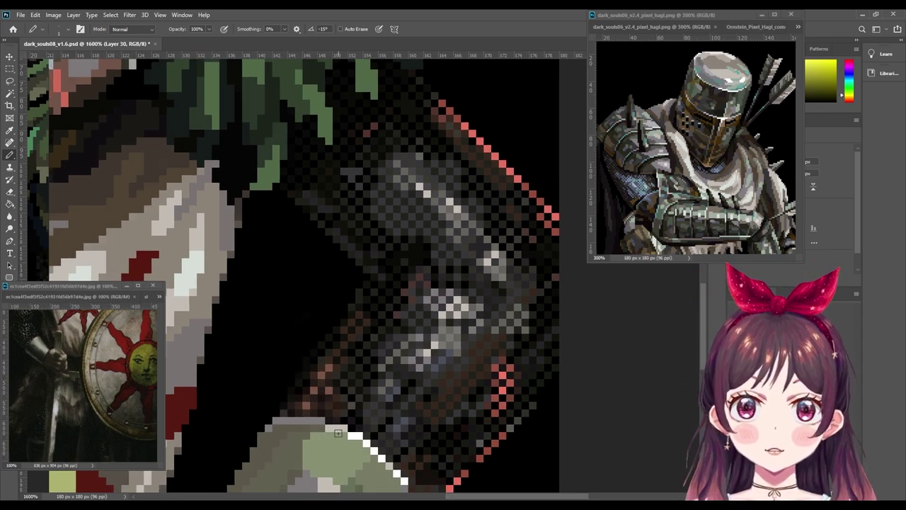
{"action": "scroll", "coordinate": [338, 433], "scroll_direction": "down", "scroll_amount": 3}
{"action": "scroll", "coordinate": [338, 433], "scroll_direction": "left", "scroll_amount": 1}
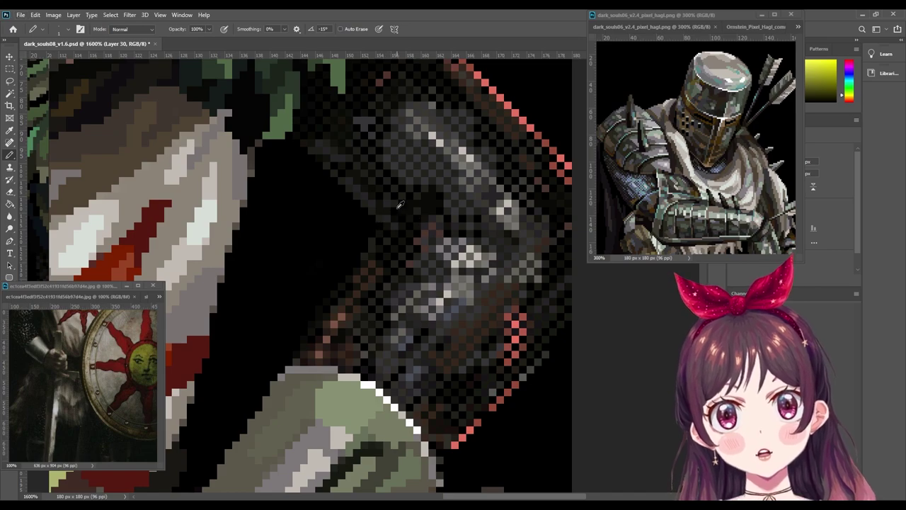
Step: Swap the painting colour from yellow to red and back while scanning the canvas
{"action": "key", "text": "x"}
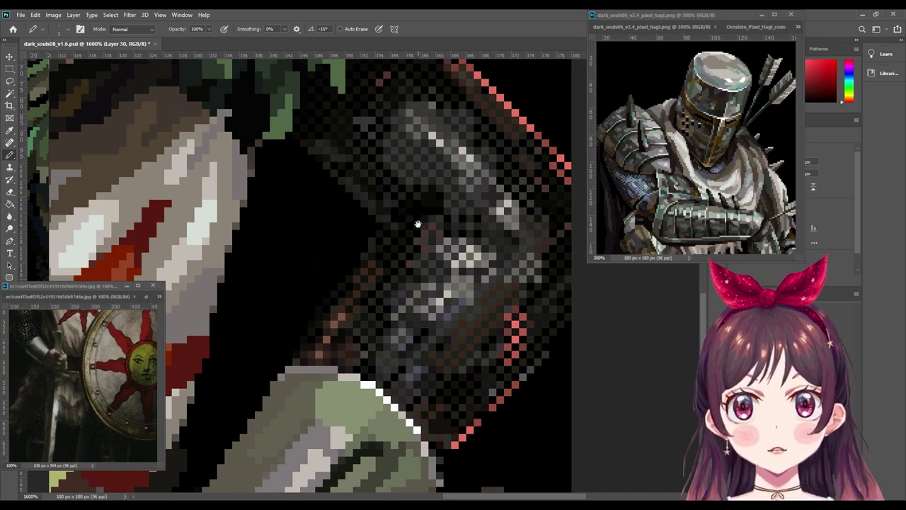
{"action": "scroll", "coordinate": [380, 262], "scroll_direction": "up", "scroll_amount": 2}
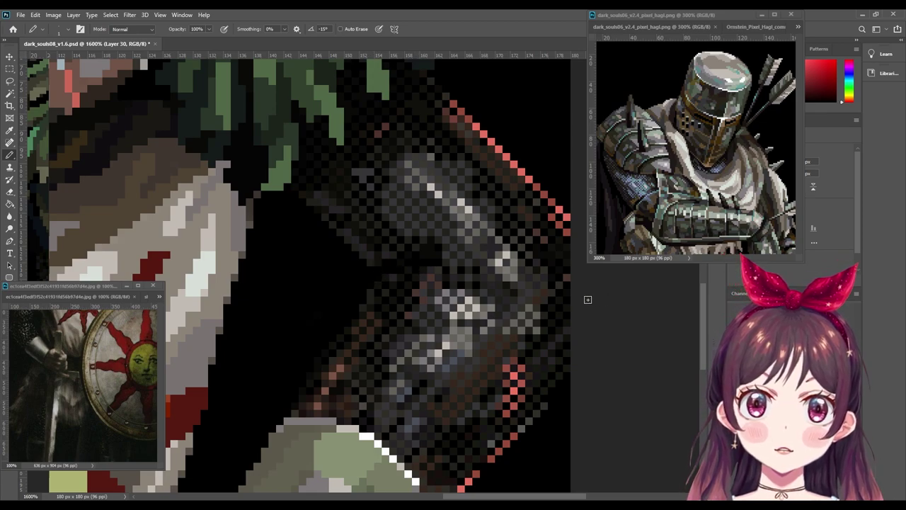
{"action": "scroll", "coordinate": [386, 273], "scroll_direction": "right", "scroll_amount": 1}
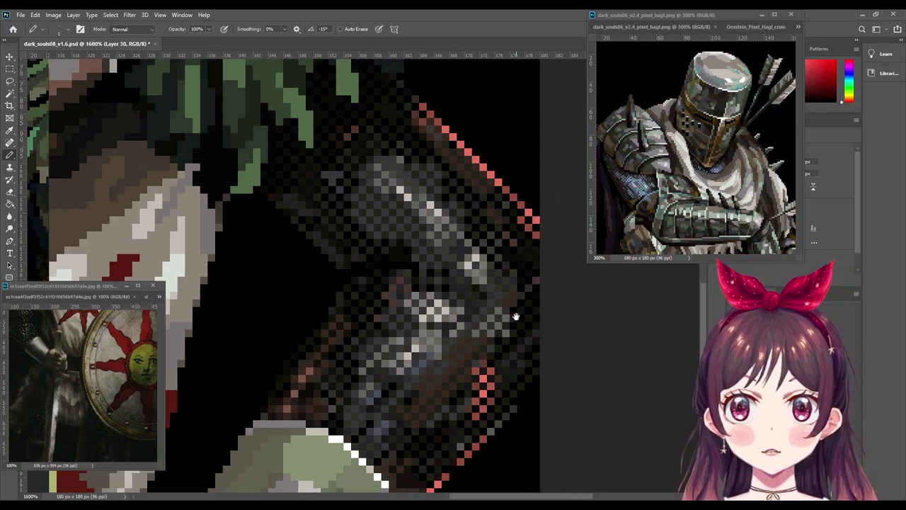
{"action": "scroll", "coordinate": [521, 318], "scroll_direction": "right", "scroll_amount": 1}
{"action": "key", "text": "x"}
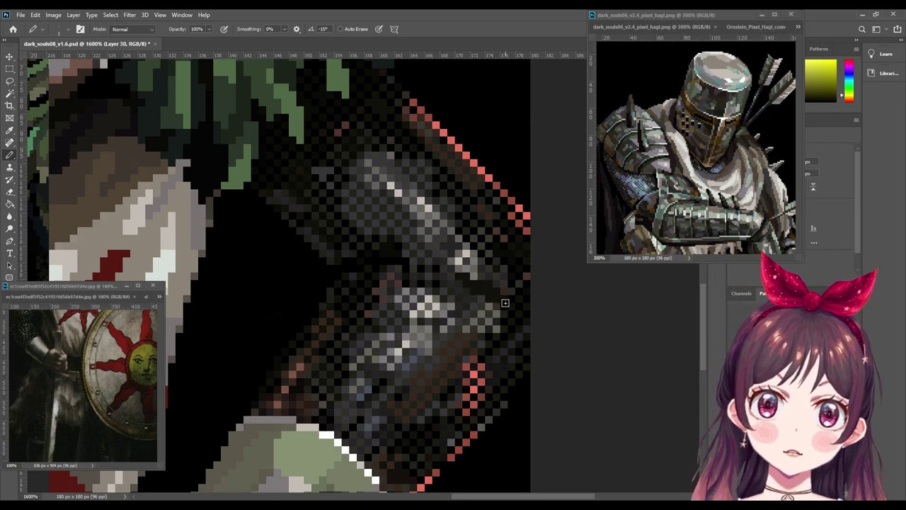
{"action": "scroll", "coordinate": [664, 430], "scroll_direction": "down", "scroll_amount": 3}
{"action": "scroll", "coordinate": [664, 429], "scroll_direction": "down", "scroll_amount": 3}
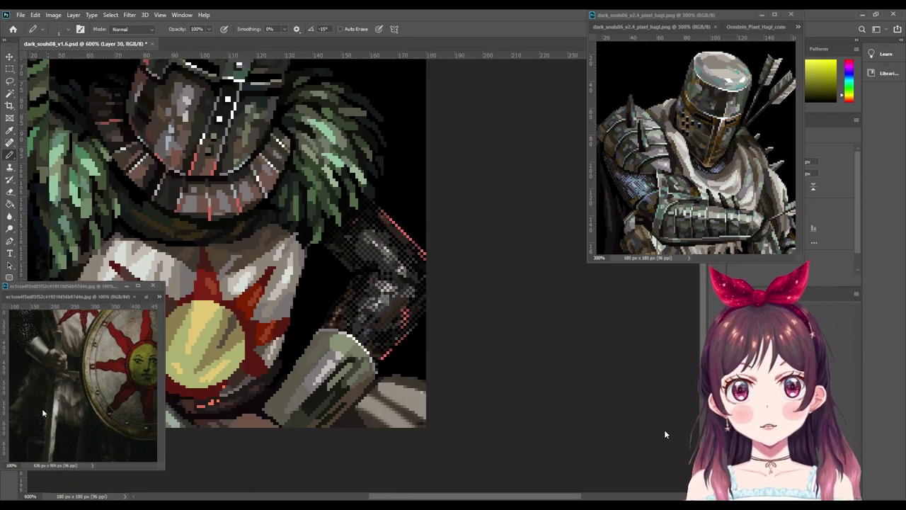
{"action": "scroll", "coordinate": [665, 429], "scroll_direction": "down", "scroll_amount": 2}
{"action": "scroll", "coordinate": [664, 430], "scroll_direction": "down", "scroll_amount": 1}
{"action": "scroll", "coordinate": [664, 429], "scroll_direction": "down", "scroll_amount": 1}
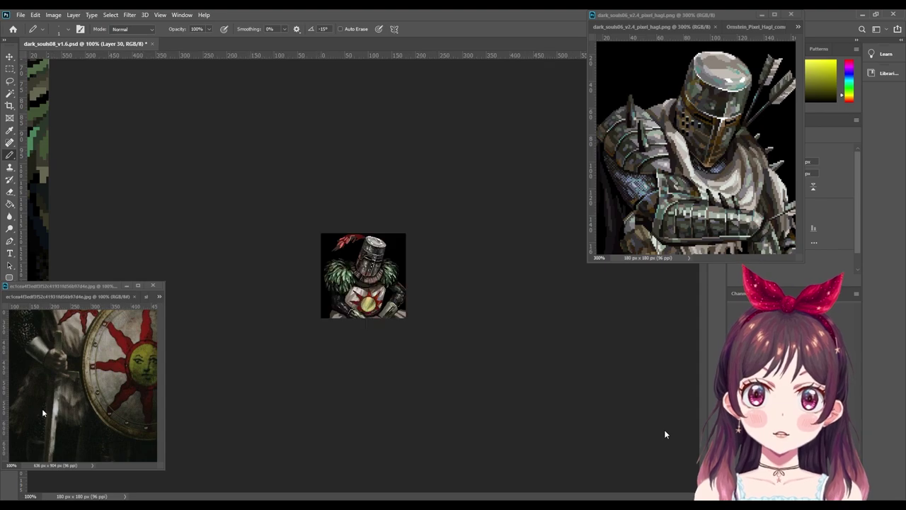
{"action": "scroll", "coordinate": [664, 434], "scroll_direction": "up", "scroll_amount": 1}
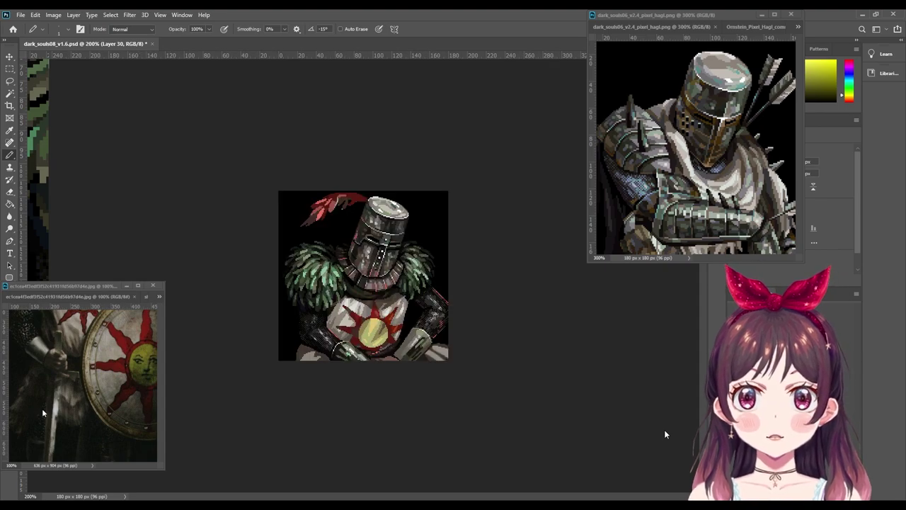
{"action": "scroll", "coordinate": [665, 435], "scroll_direction": "up", "scroll_amount": 2}
{"action": "scroll", "coordinate": [665, 434], "scroll_direction": "up", "scroll_amount": 2}
{"action": "scroll", "coordinate": [664, 430], "scroll_direction": "up", "scroll_amount": 1}
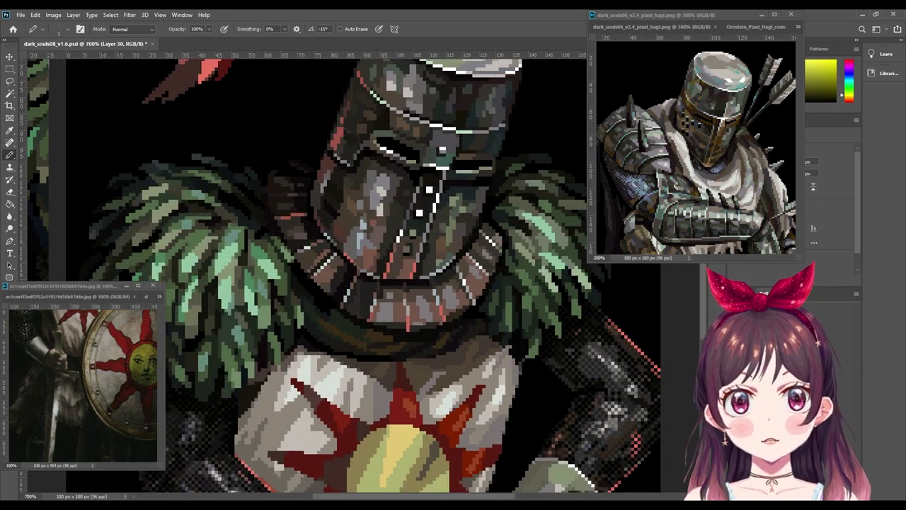
{"action": "scroll", "coordinate": [470, 363], "scroll_direction": "down", "scroll_amount": 1}
{"action": "scroll", "coordinate": [470, 363], "scroll_direction": "up", "scroll_amount": 1}
{"action": "scroll", "coordinate": [469, 364], "scroll_direction": "up", "scroll_amount": 2}
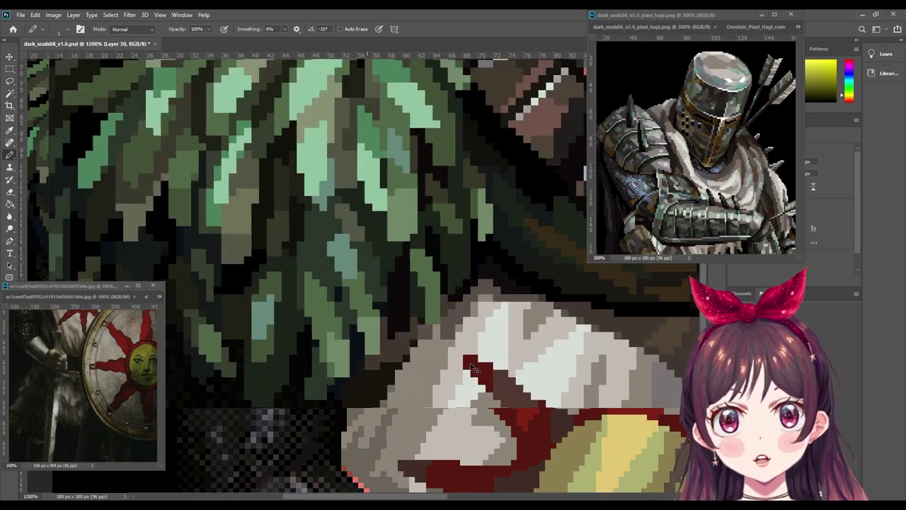
{"action": "left_click_drag", "start_coordinate": [379, 311], "coordinate": [379, 271]}
{"action": "scroll", "coordinate": [368, 348], "scroll_direction": "up", "scroll_amount": 1}
{"action": "mouse_move", "coordinate": [368, 348]}
{"action": "left_mouse_down"}
{"action": "mouse_move", "coordinate": [380, 344]}
{"action": "mouse_move", "coordinate": [387, 361]}
{"action": "mouse_move", "coordinate": [414, 340]}
{"action": "left_mouse_up"}
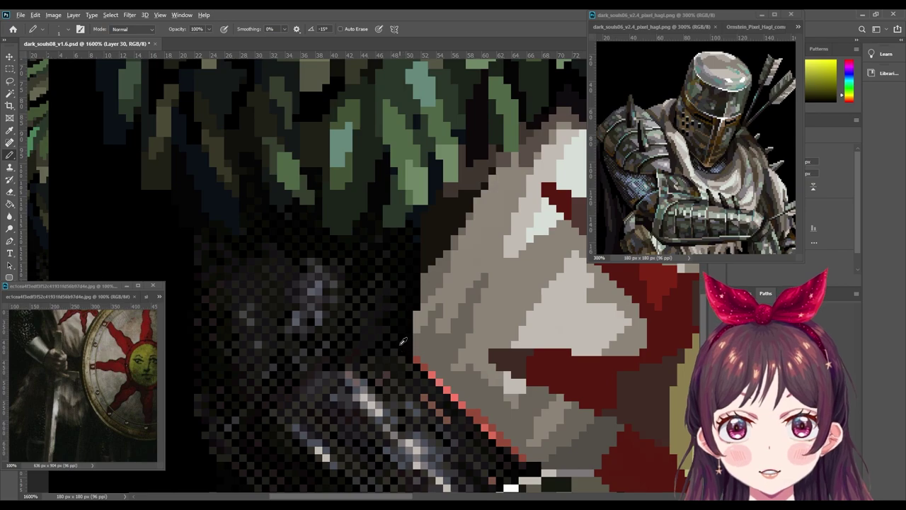
{"action": "key", "text": "x"}
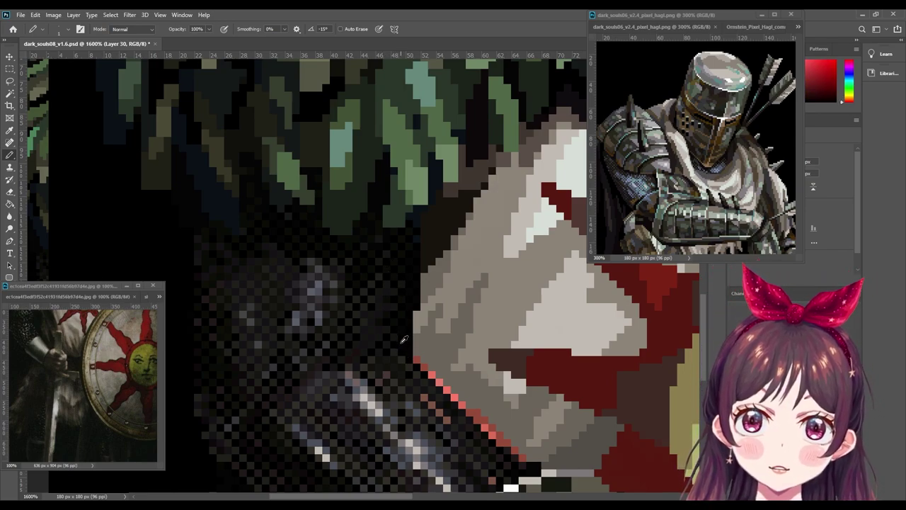
{"action": "key", "text": "x"}
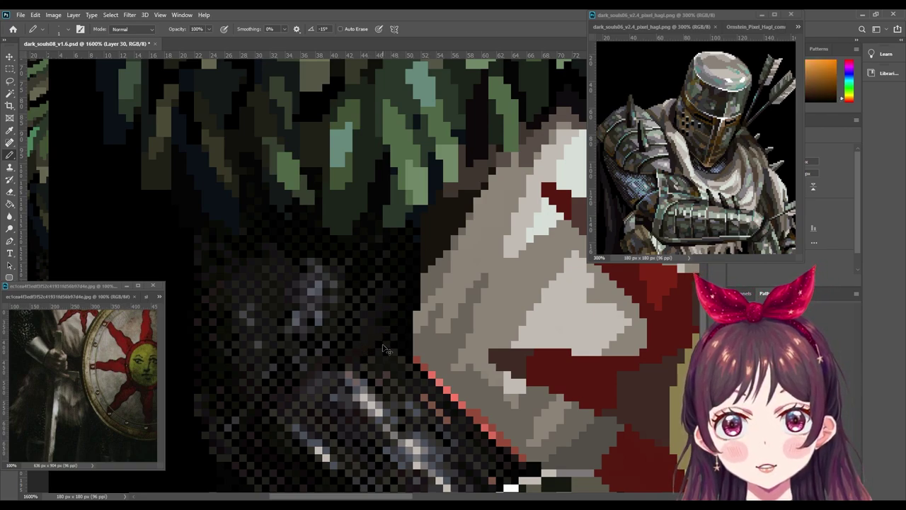
{"action": "key", "text": "x"}
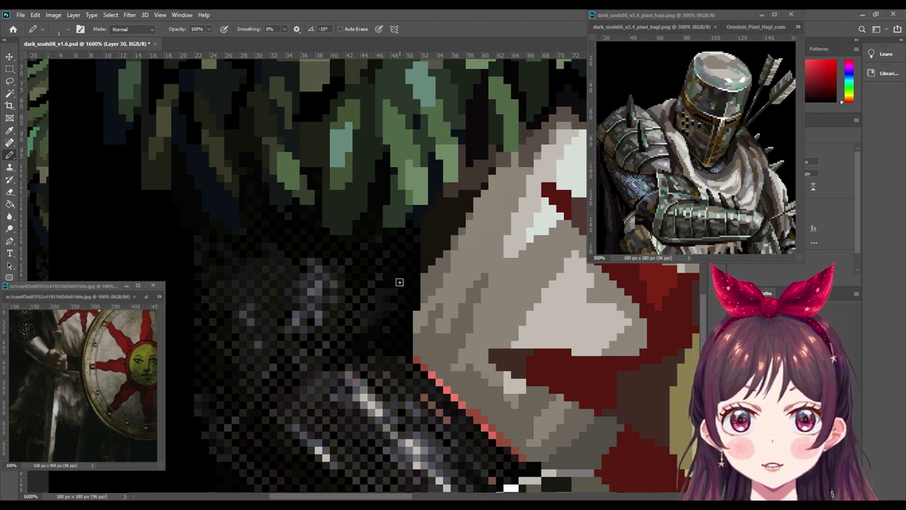
{"action": "left_click_drag", "start_coordinate": [314, 349], "coordinate": [422, 291]}
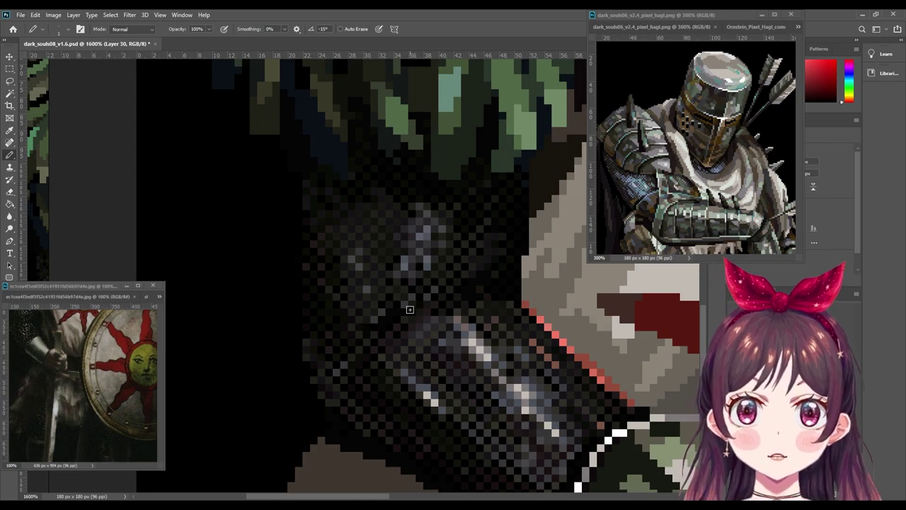
{"action": "key", "text": "ctrl+minus"}
{"action": "key", "text": "ctrl+minus"}
{"action": "key", "text": "ctrl+minus"}
{"action": "key", "text": "ctrl+minus"}
{"action": "key", "text": "ctrl+minus"}
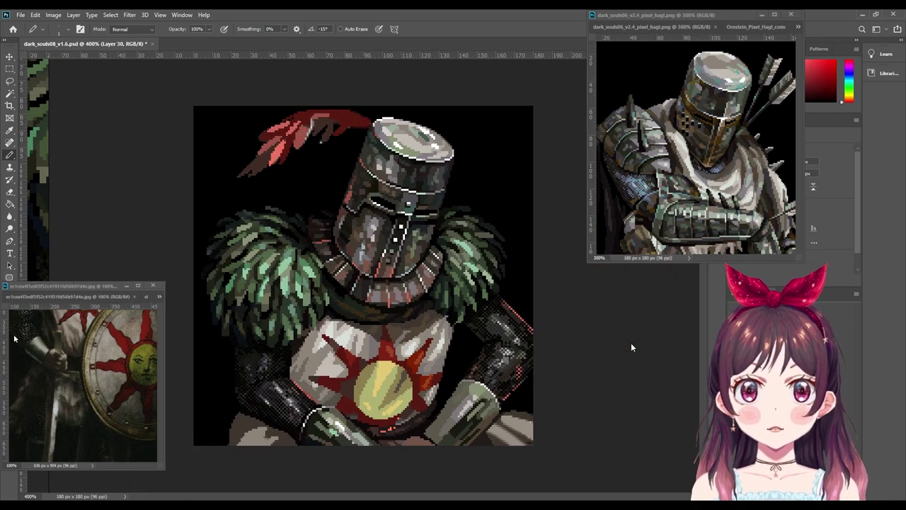
{"action": "key", "text": "ctrl+minus"}
{"action": "key", "text": "ctrl+minus"}
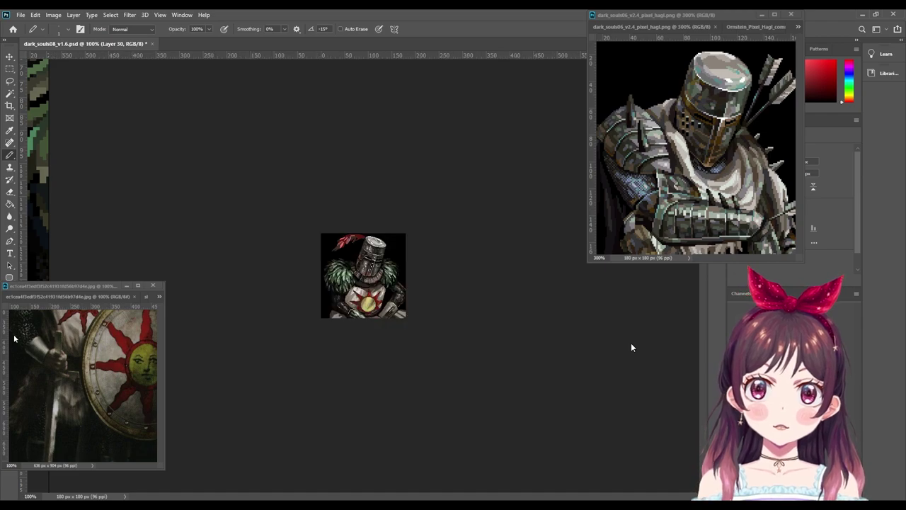
{"action": "key", "text": "ctrl+plus"}
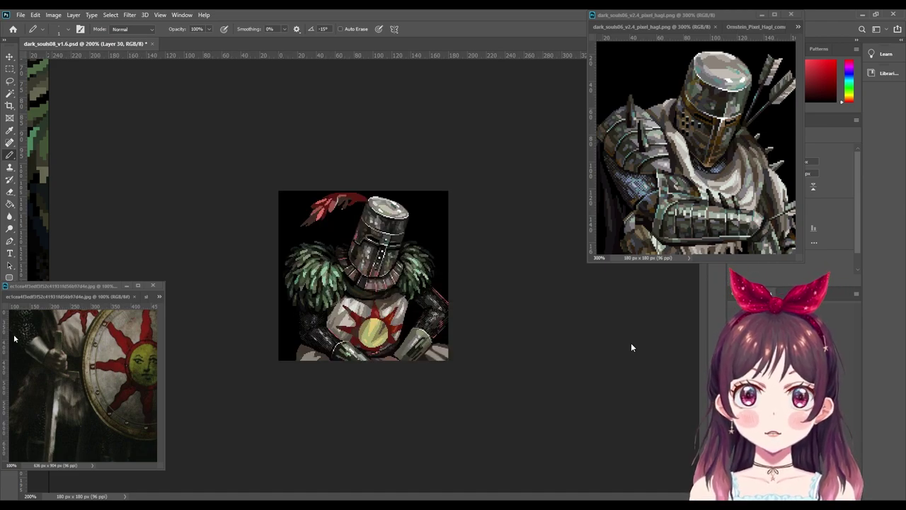
{"action": "key", "text": "ctrl+plus"}
{"action": "key", "text": "ctrl+plus"}
{"action": "key", "text": "ctrl+plus"}
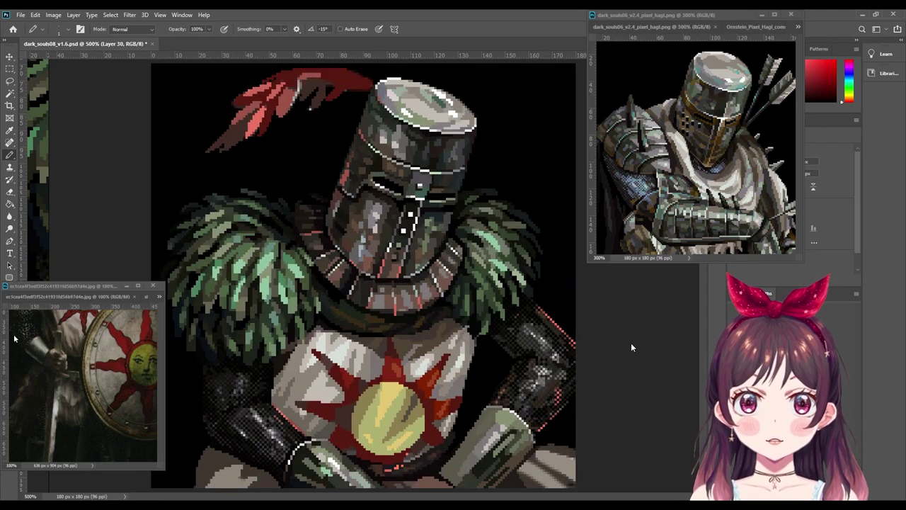
{"action": "key", "text": "ctrl+plus"}
Step: Pan to the knight's right arm and toggle between the Eyedropper and Pencil
{"action": "left_click_drag", "start_coordinate": [553, 409], "coordinate": [422, 342]}
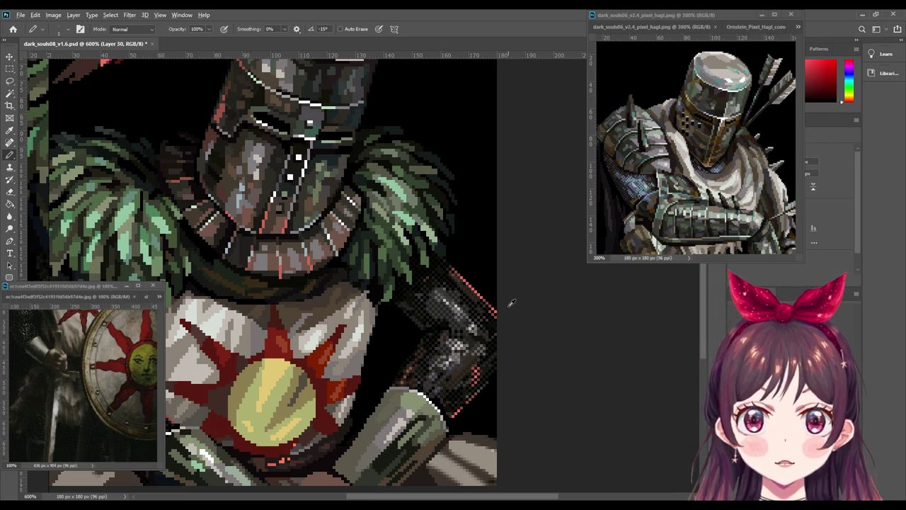
{"action": "left_click", "coordinate": [451, 402], "text": "alt"}
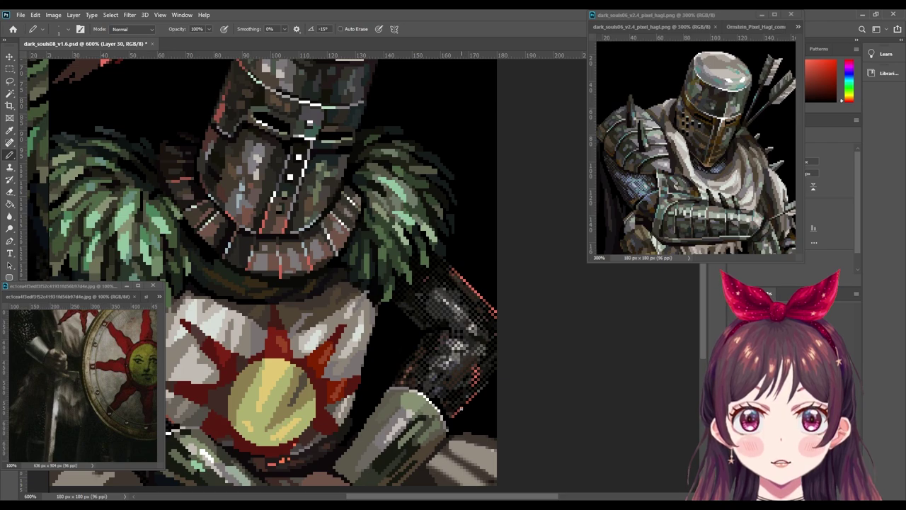
{"action": "key", "text": "i"}
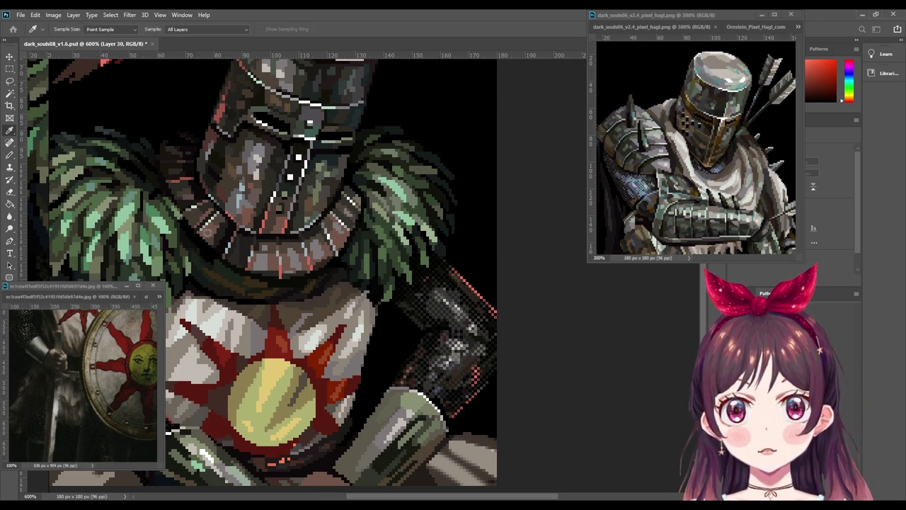
{"action": "key", "text": "b"}
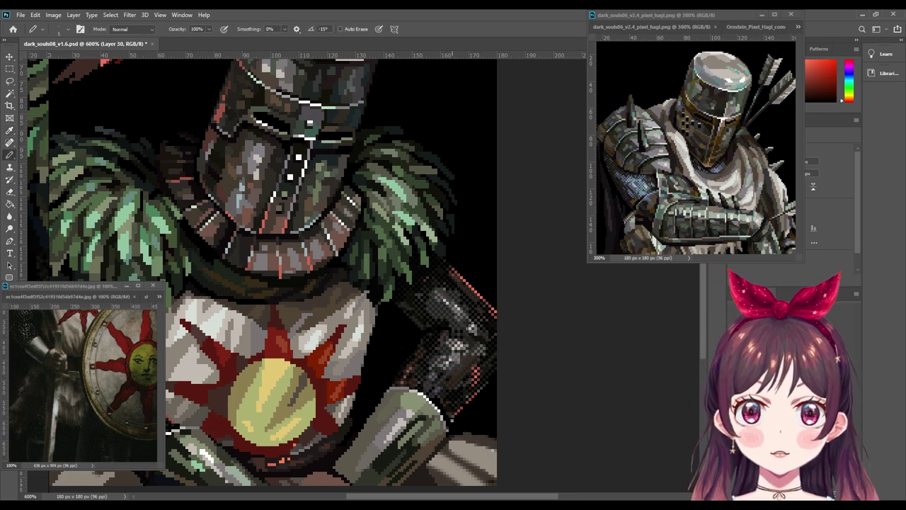
{"action": "scroll", "coordinate": [500, 467], "scroll_direction": "up", "scroll_amount": 2}
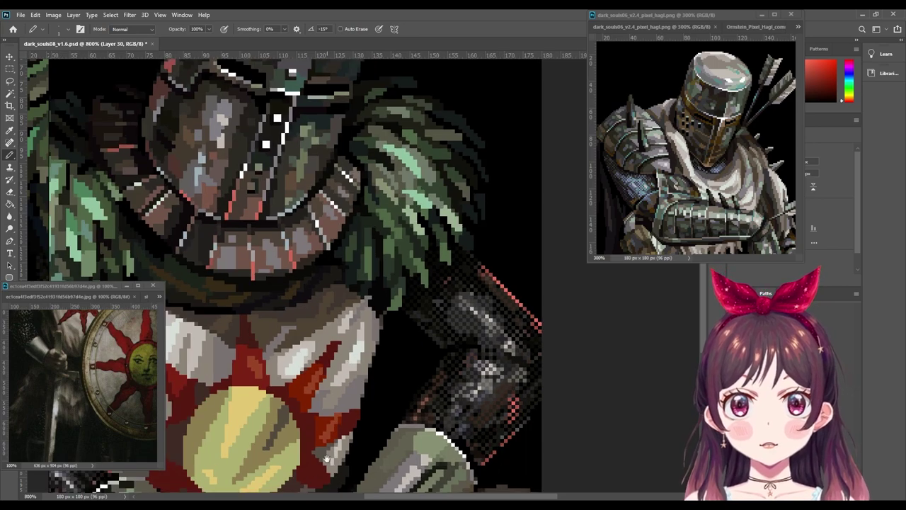
{"action": "scroll", "coordinate": [400, 269], "scroll_direction": "down", "scroll_amount": 2}
{"action": "scroll", "coordinate": [400, 269], "scroll_direction": "down", "scroll_amount": 2}
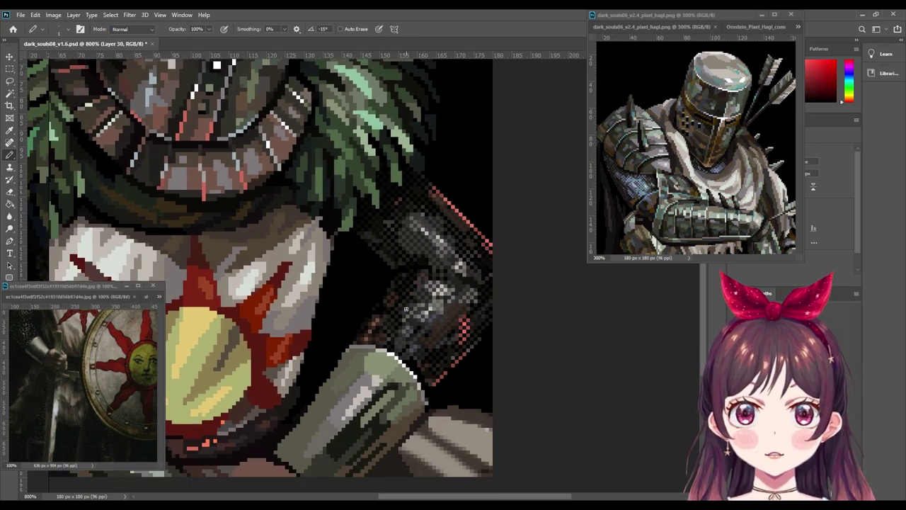
{"action": "scroll", "coordinate": [431, 334], "scroll_direction": "down", "scroll_amount": 2}
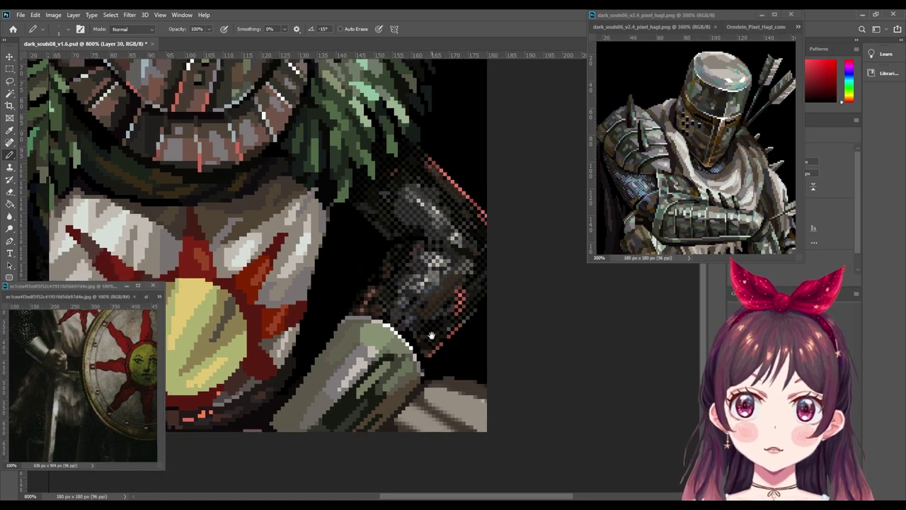
{"action": "scroll", "coordinate": [431, 335], "scroll_direction": "down", "scroll_amount": 1}
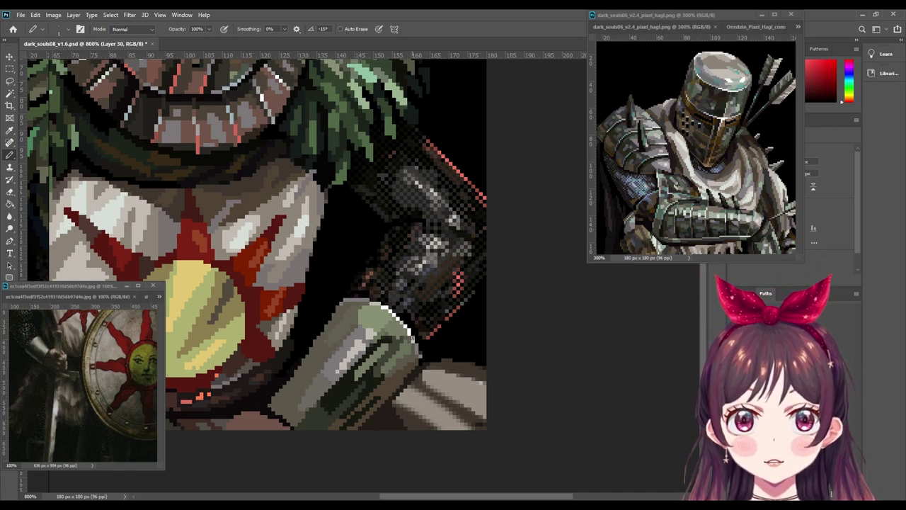
Step: Sample the orange-brown gauntlet tone as drawing colour, then check the knight zoomed out
{"action": "left_click", "coordinate": [420, 357], "text": "alt"}
{"action": "left_click", "coordinate": [426, 343], "text": "alt"}
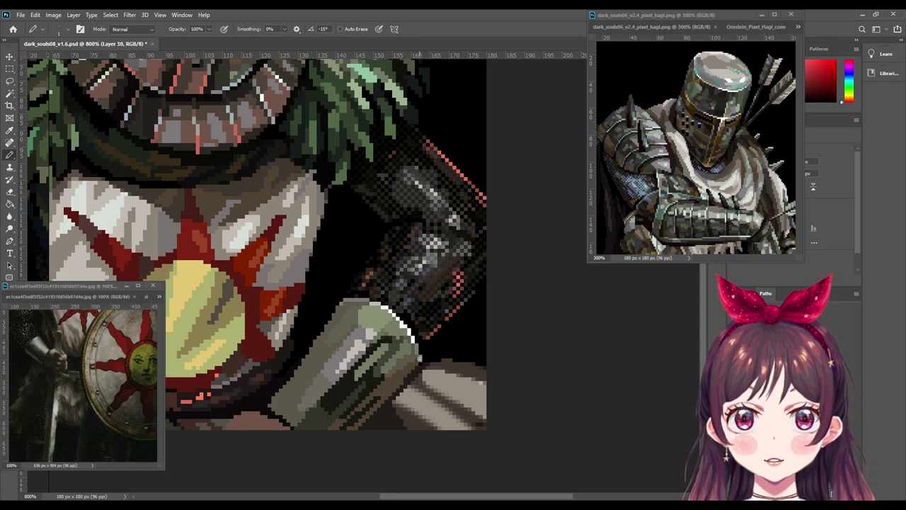
{"action": "left_click", "coordinate": [420, 359], "text": "alt"}
{"action": "key", "text": "ctrl+minus"}
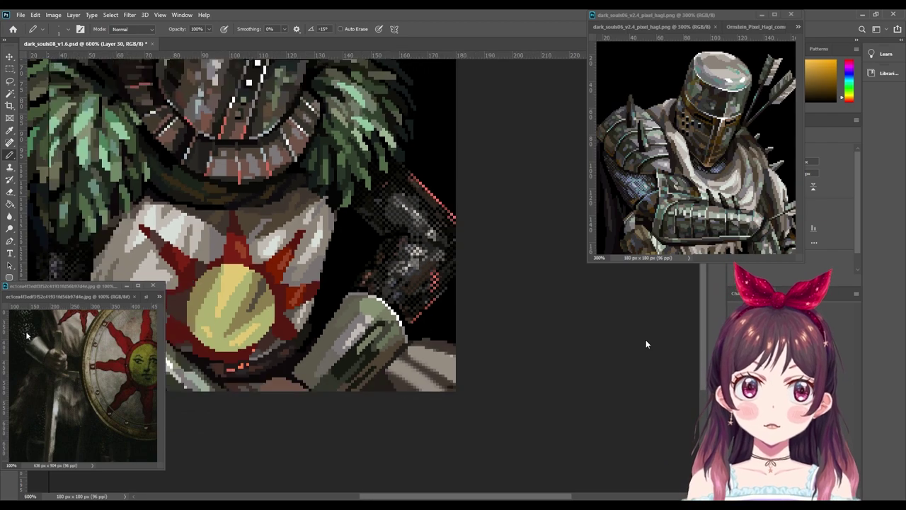
{"action": "key", "text": "ctrl+minus"}
{"action": "key", "text": "ctrl+minus"}
{"action": "key", "text": "ctrl+minus"}
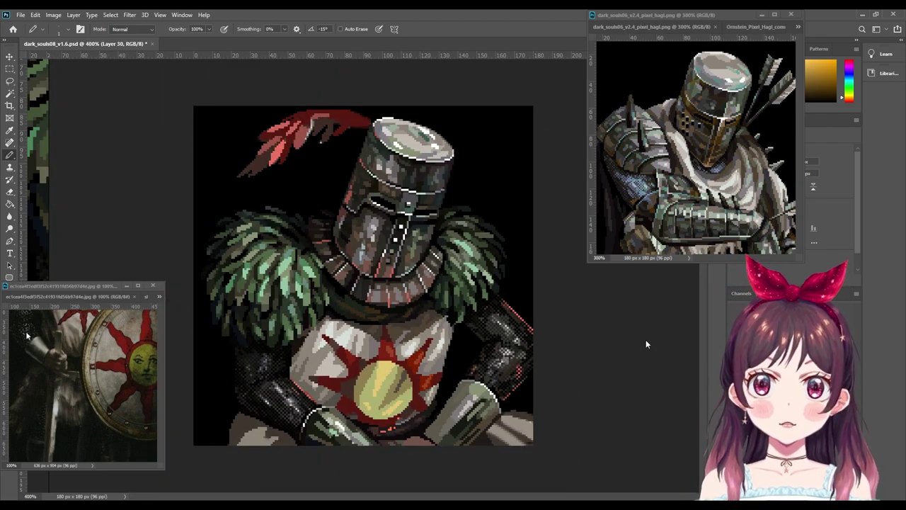
{"action": "key", "text": "ctrl+plus"}
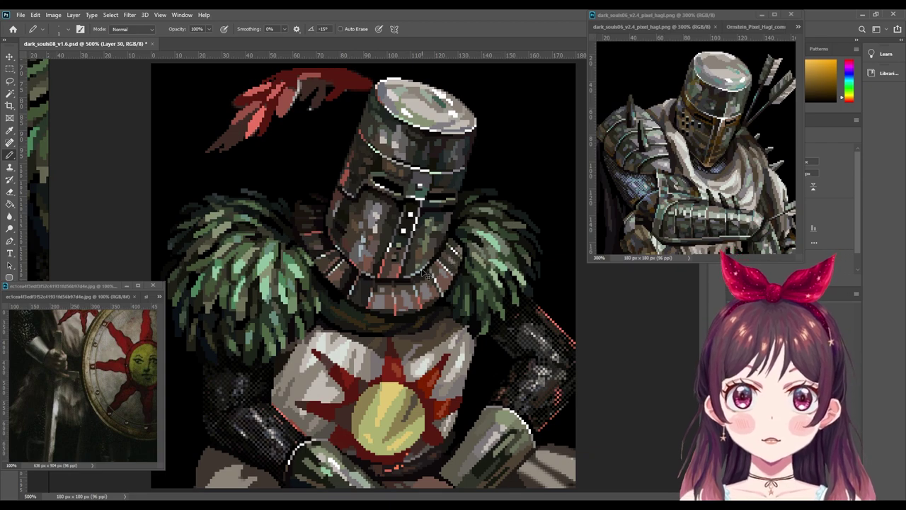
{"action": "key", "text": "ctrl+minus"}
{"action": "key", "text": "ctrl+minus"}
{"action": "key", "text": "ctrl+minus"}
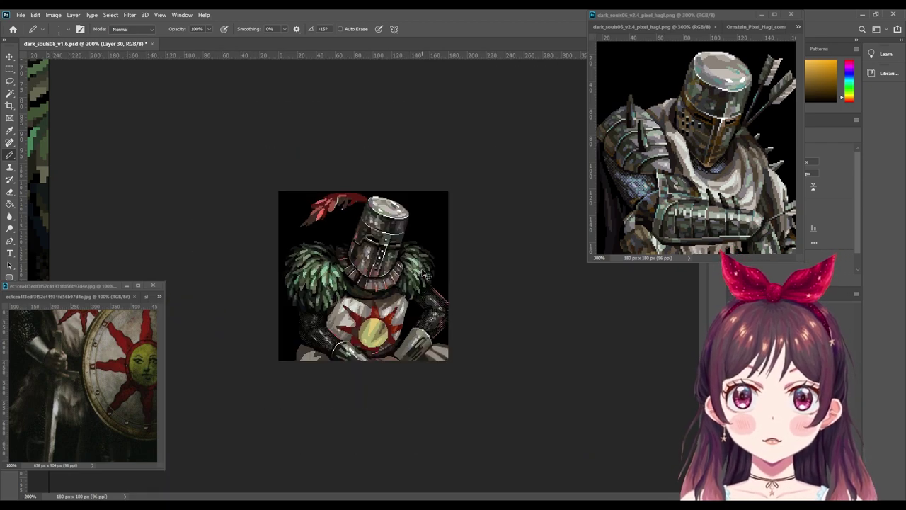
{"action": "key", "text": "ctrl+plus"}
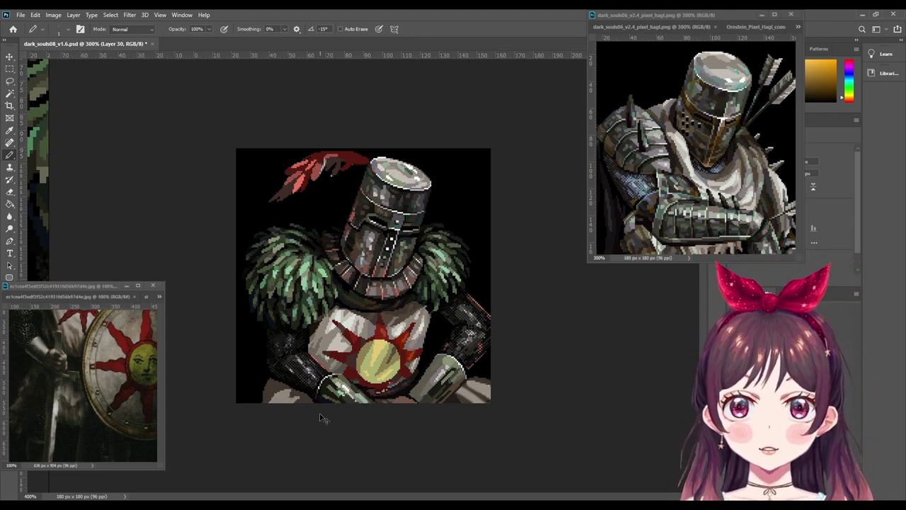
{"action": "key", "text": "ctrl+plus"}
{"action": "key", "text": "ctrl+plus"}
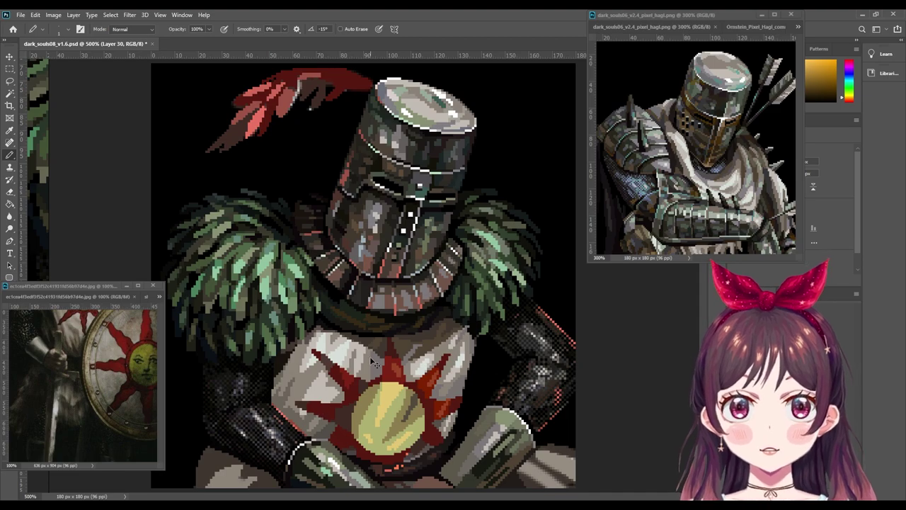
Step: Zoom to 700% on the gauntlets, sample red from the artwork, and swap between red and green
{"action": "key", "text": "ctrl+plus"}
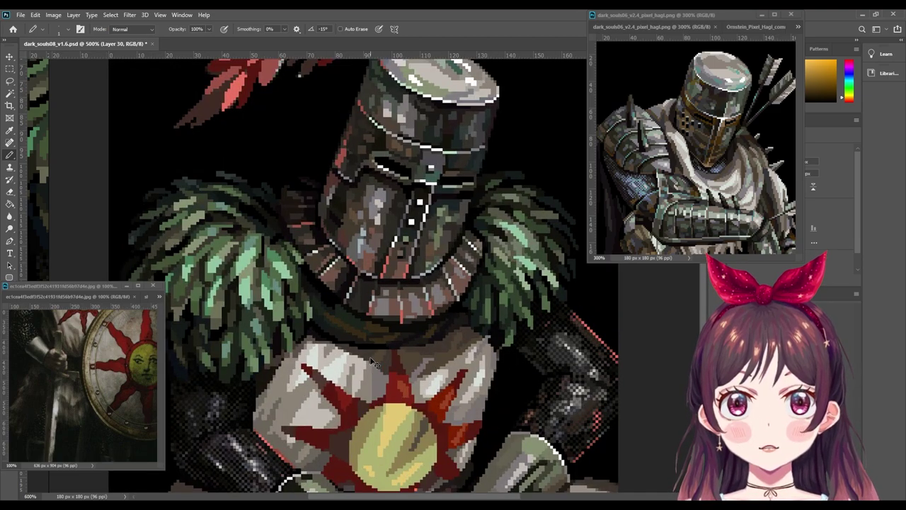
{"action": "key", "text": "ctrl+plus"}
{"action": "left_click_drag", "start_coordinate": [516, 341], "coordinate": [476, 324]}
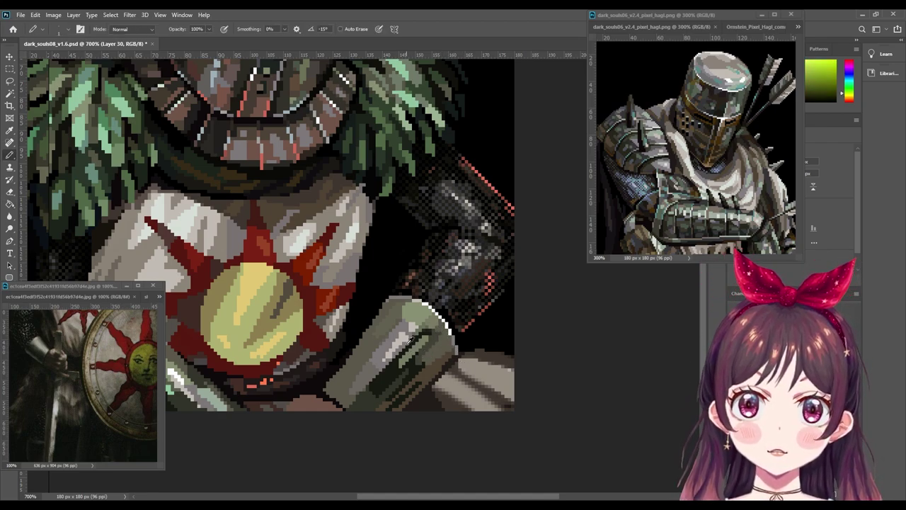
{"action": "left_click_drag", "start_coordinate": [335, 398], "coordinate": [407, 352]}
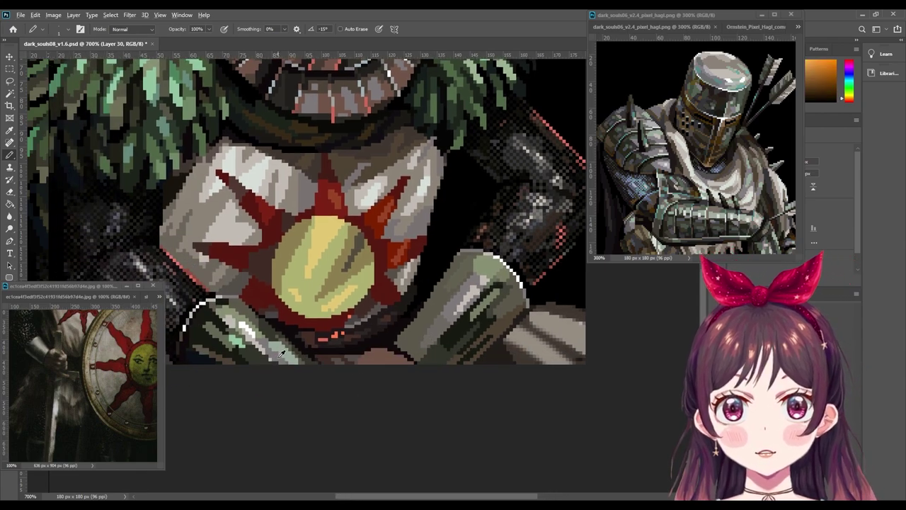
{"action": "left_click", "coordinate": [456, 320], "text": "alt"}
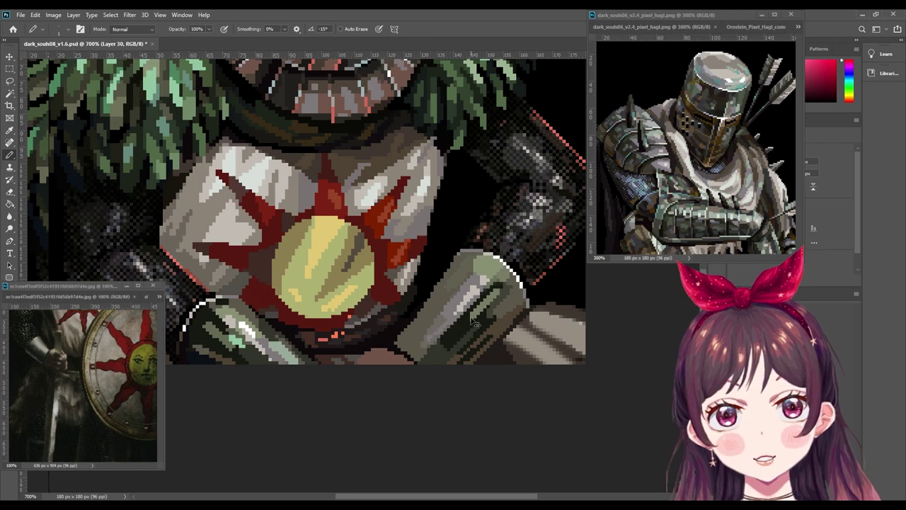
{"action": "key", "text": "x"}
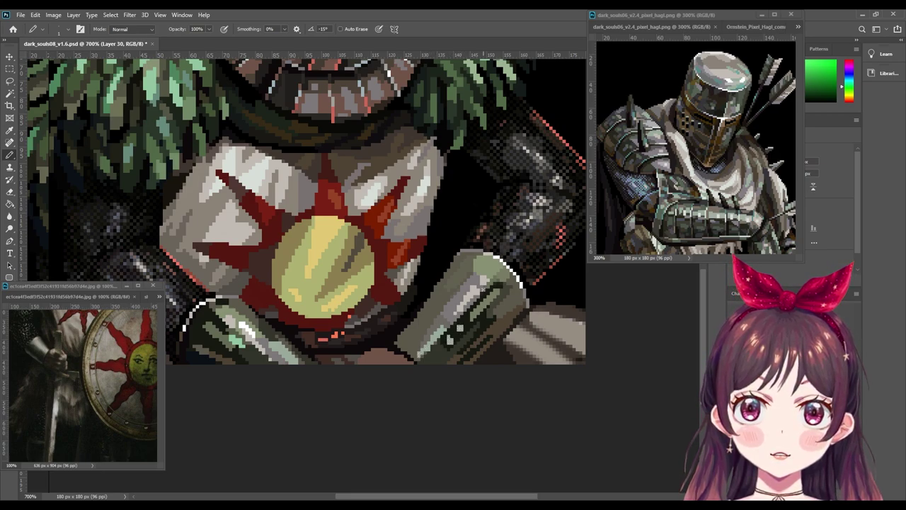
{"action": "key", "text": "x"}
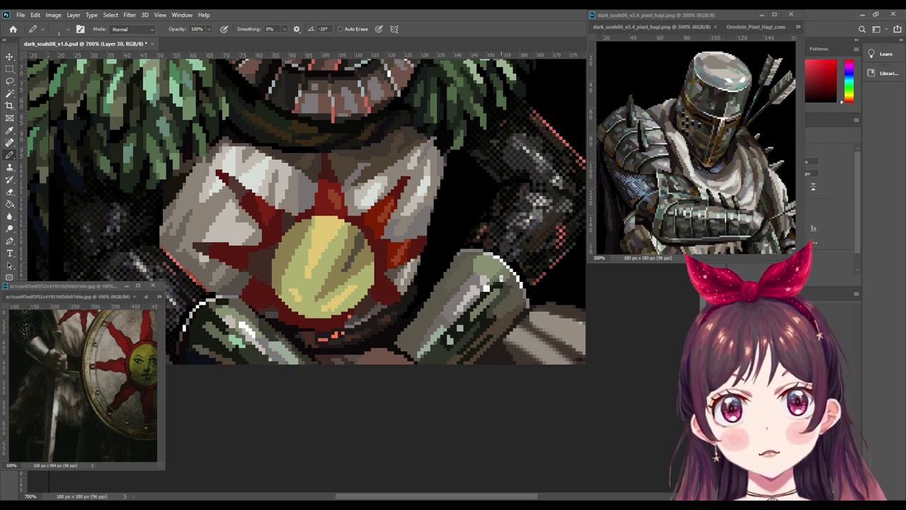
{"action": "scroll", "coordinate": [467, 315], "scroll_direction": "down", "scroll_amount": 2}
{"action": "scroll", "coordinate": [467, 315], "scroll_direction": "left", "scroll_amount": 1}
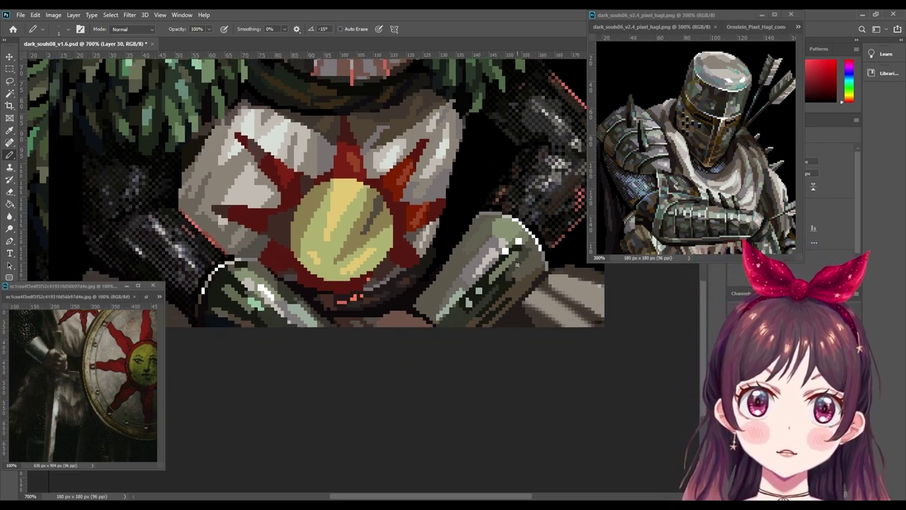
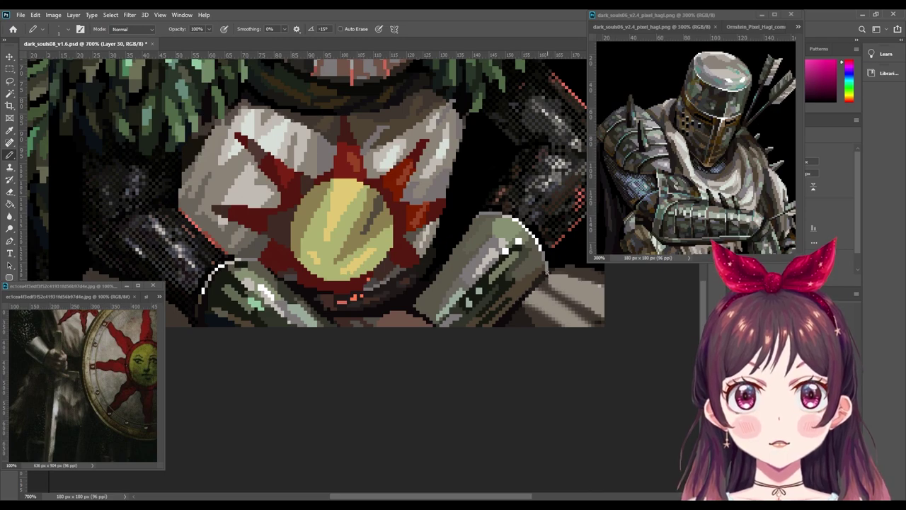
Step: Zoom out to review the whole sprite, then sample an orange-brown from the artwork
{"action": "left_click_drag", "start_coordinate": [516, 307], "coordinate": [514, 309]}
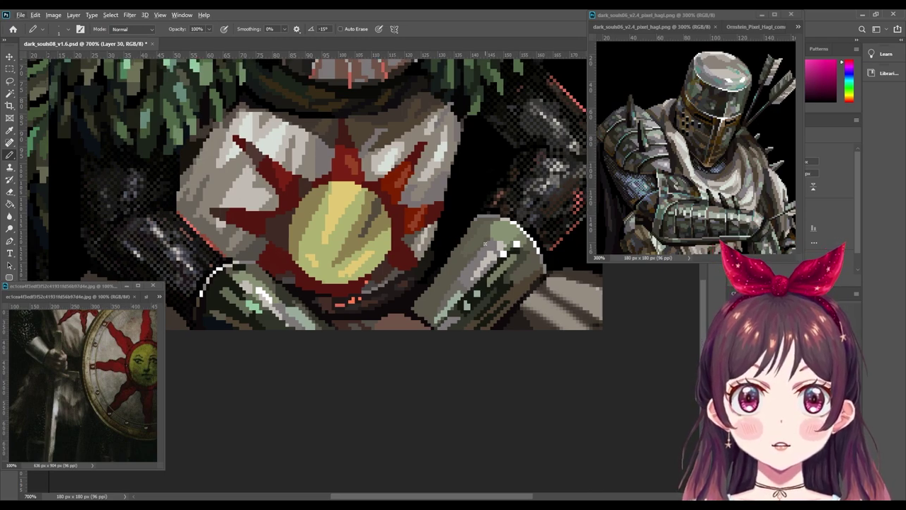
{"action": "scroll", "coordinate": [487, 247], "scroll_direction": "down", "scroll_amount": 3}
{"action": "scroll", "coordinate": [487, 248], "scroll_direction": "down", "scroll_amount": 2}
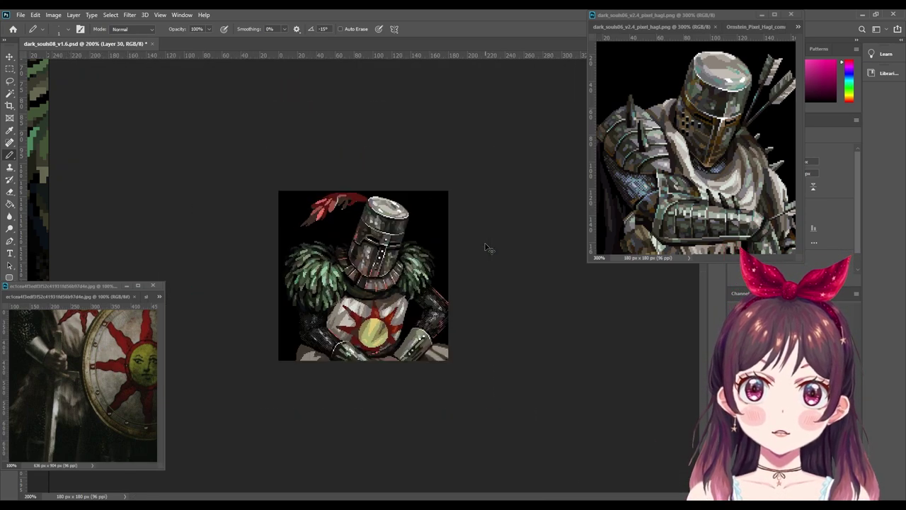
{"action": "scroll", "coordinate": [487, 248], "scroll_direction": "down", "scroll_amount": 1}
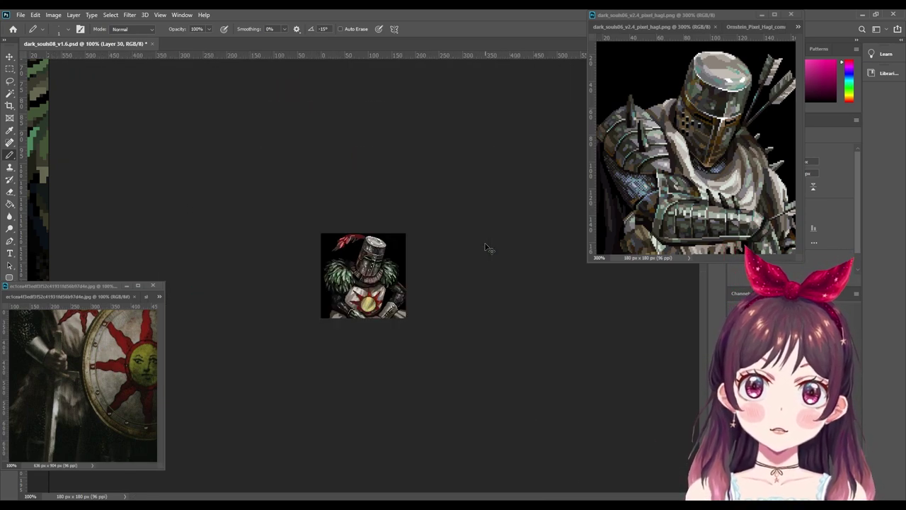
{"action": "scroll", "coordinate": [487, 248], "scroll_direction": "up", "scroll_amount": 1}
{"action": "scroll", "coordinate": [487, 248], "scroll_direction": "up", "scroll_amount": 1}
{"action": "scroll", "coordinate": [487, 248], "scroll_direction": "up", "scroll_amount": 2}
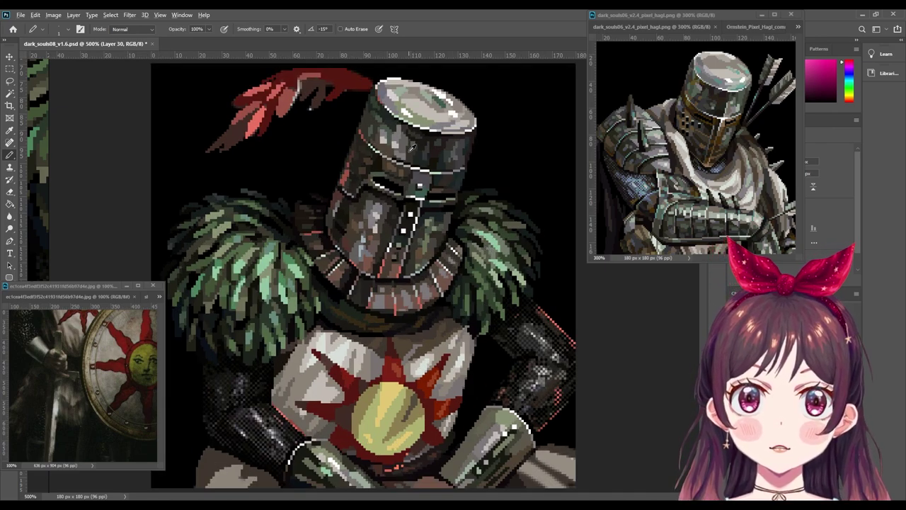
{"action": "left_click", "coordinate": [412, 148], "text": "alt"}
Step: Zoom back into the chest emblem and sample a darker red, then an orange
{"action": "scroll", "coordinate": [467, 259], "scroll_direction": "up", "scroll_amount": 1}
{"action": "scroll", "coordinate": [468, 259], "scroll_direction": "up", "scroll_amount": 1}
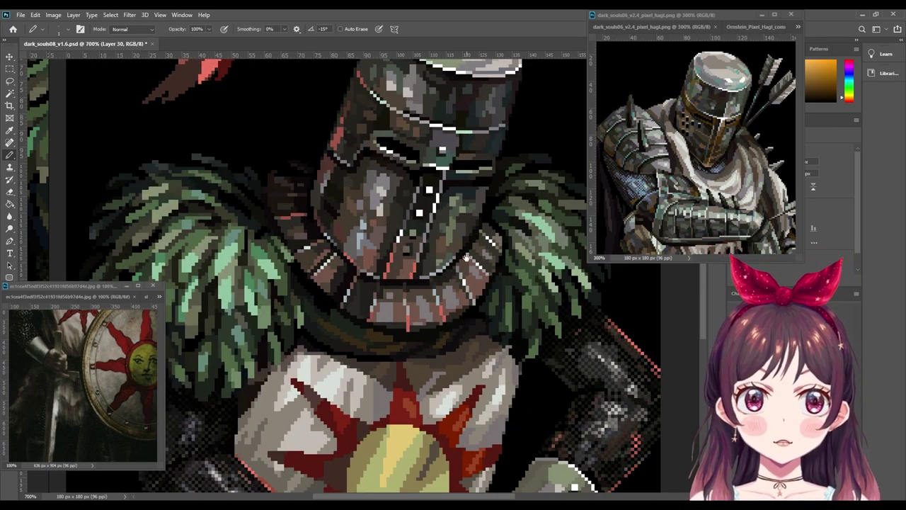
{"action": "left_click_drag", "start_coordinate": [467, 259], "coordinate": [449, 237]}
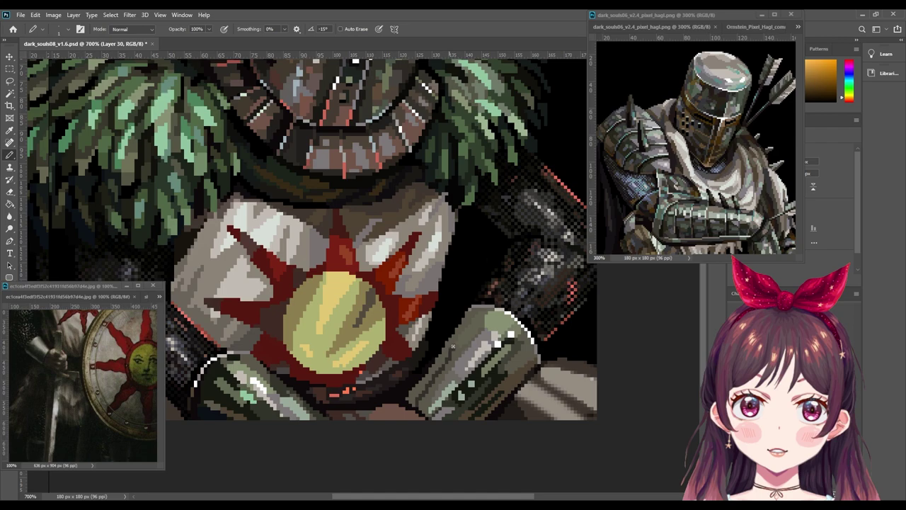
{"action": "key", "text": "g"}
{"action": "key", "text": "b"}
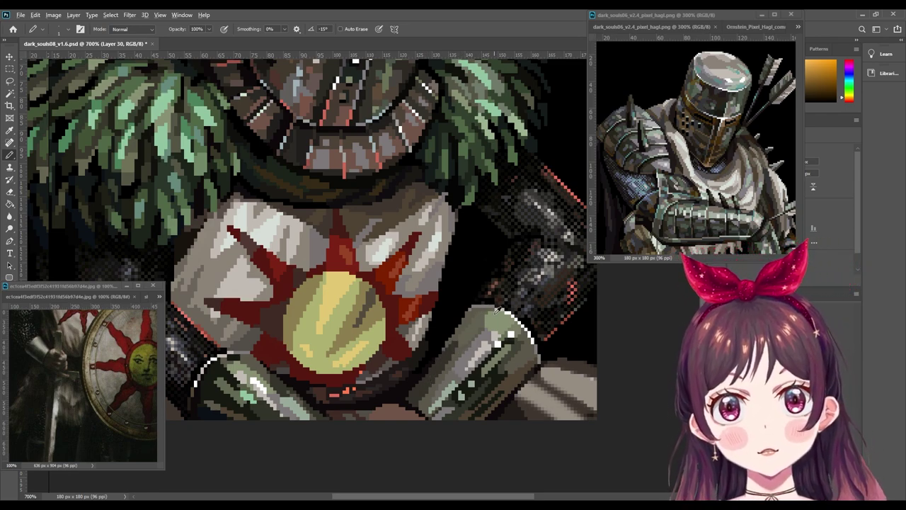
{"action": "left_click", "coordinate": [473, 305], "text": "alt"}
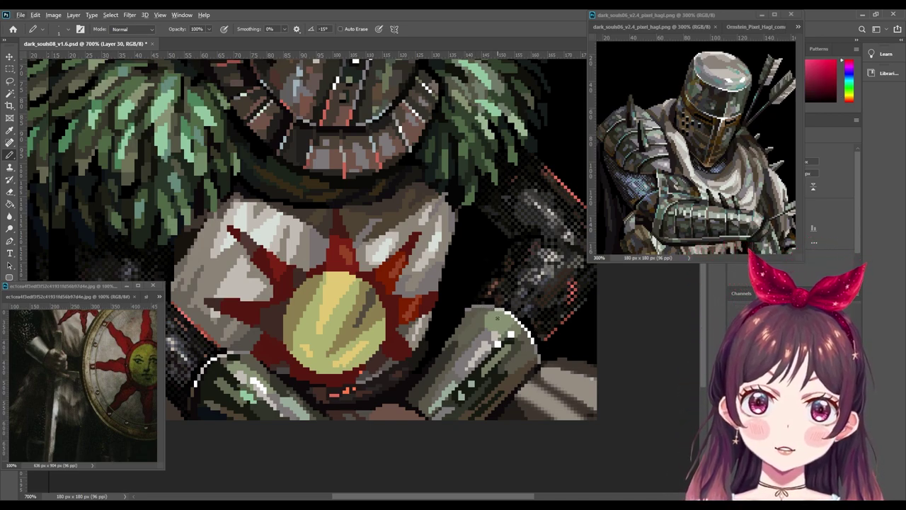
{"action": "left_click", "coordinate": [501, 303], "text": "alt"}
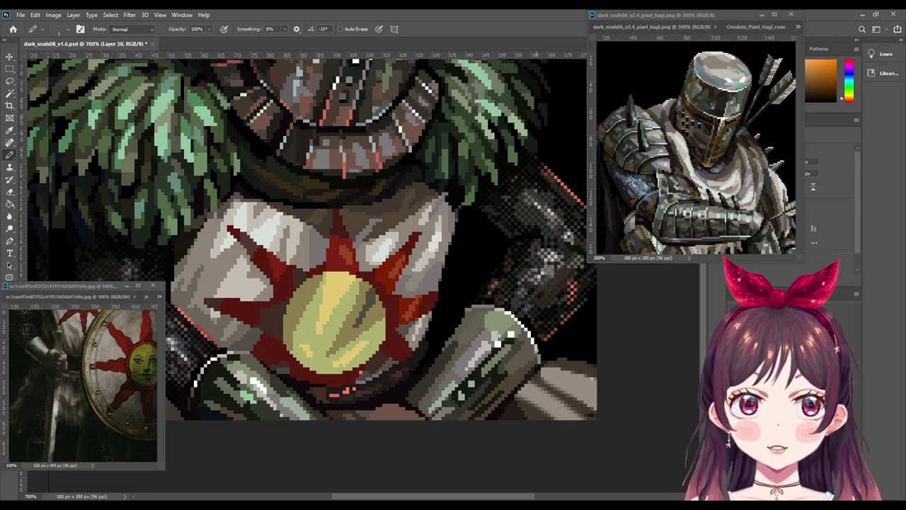
Step: Sample a redder hue, a darker shade and the arm's orange edge, ending on red
{"action": "scroll", "coordinate": [300, 141], "scroll_direction": "up", "scroll_amount": 1}
{"action": "scroll", "coordinate": [301, 142], "scroll_direction": "up", "scroll_amount": 1}
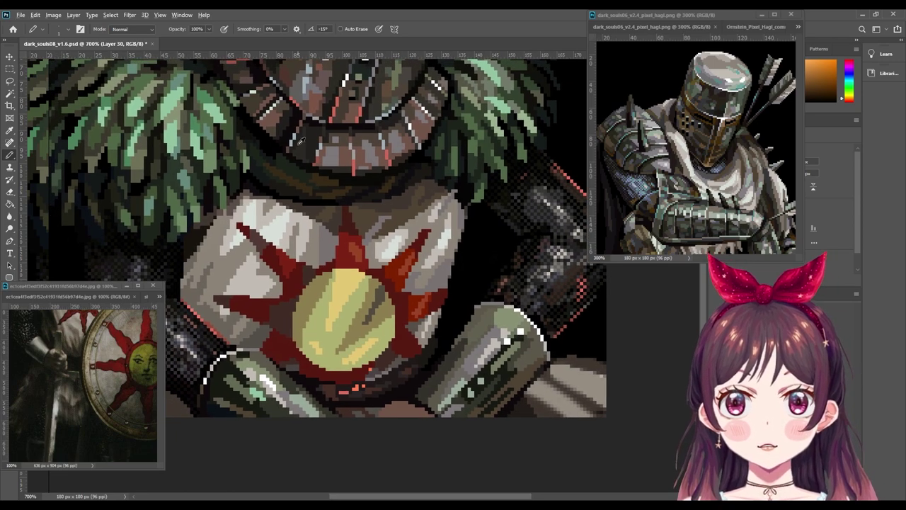
{"action": "left_click", "coordinate": [352, 164], "text": "alt"}
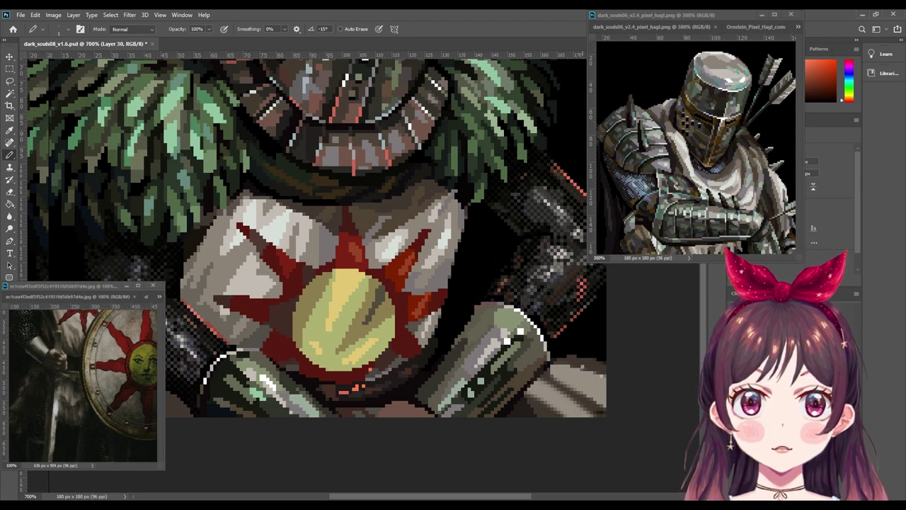
{"action": "left_click", "coordinate": [559, 327], "text": "alt"}
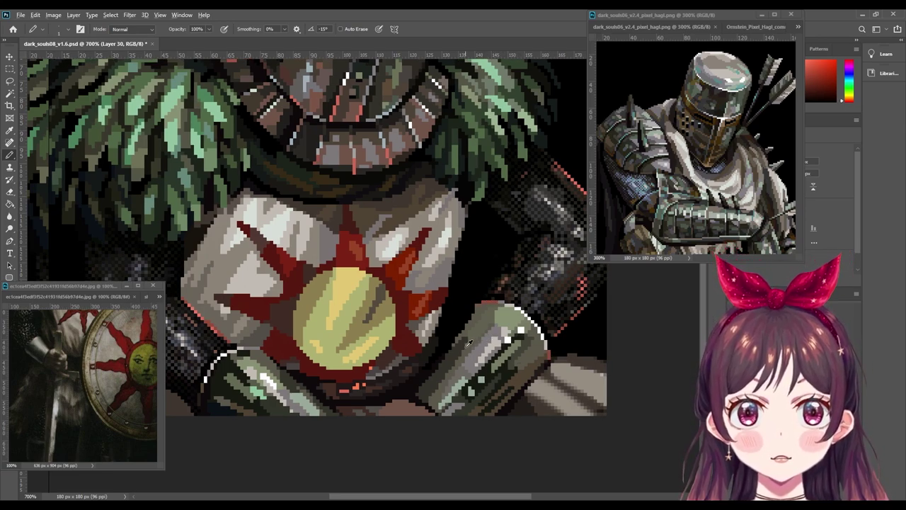
{"action": "left_click", "coordinate": [479, 308], "text": "alt"}
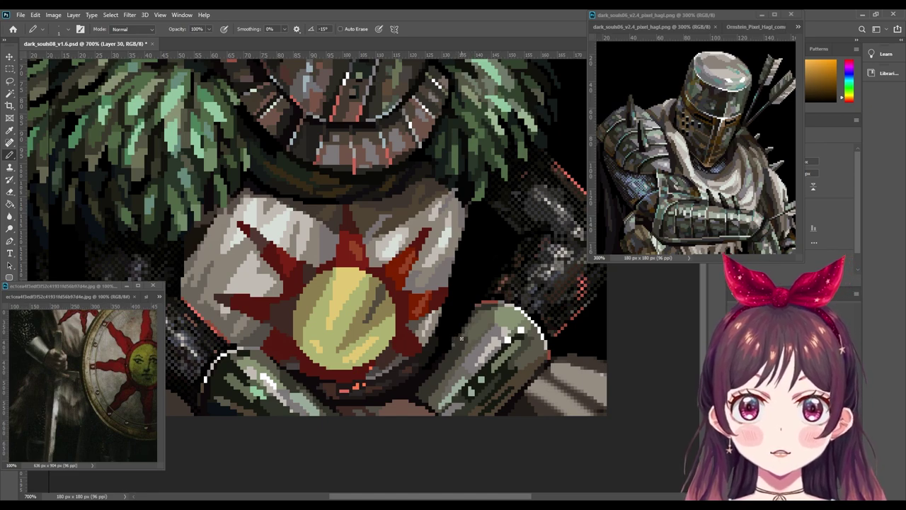
{"action": "left_click", "coordinate": [453, 334], "text": "alt"}
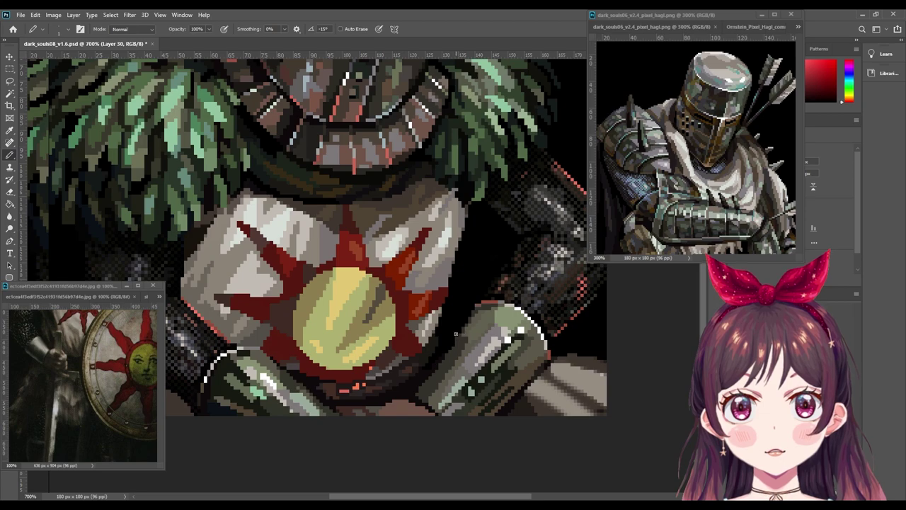
{"action": "left_click", "coordinate": [482, 337], "text": "alt"}
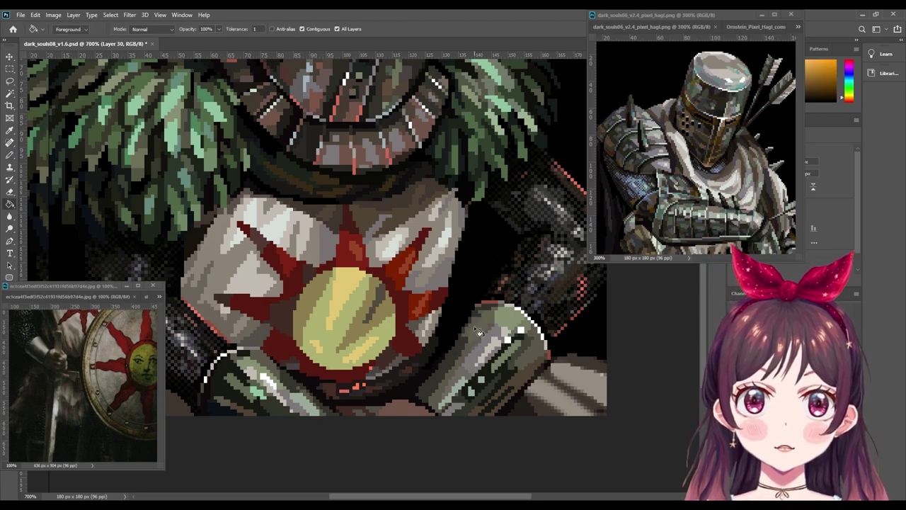
{"action": "left_click", "coordinate": [470, 337], "text": "alt"}
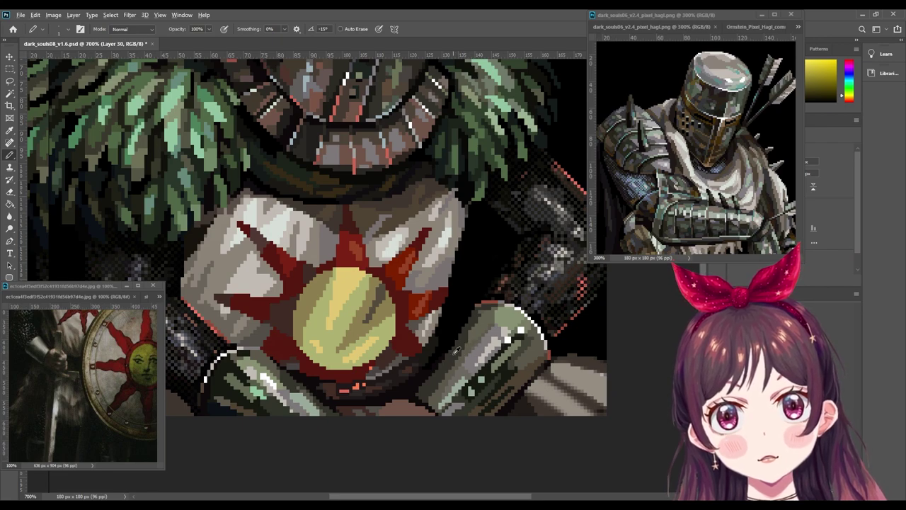
{"action": "left_click", "coordinate": [479, 346], "text": "alt"}
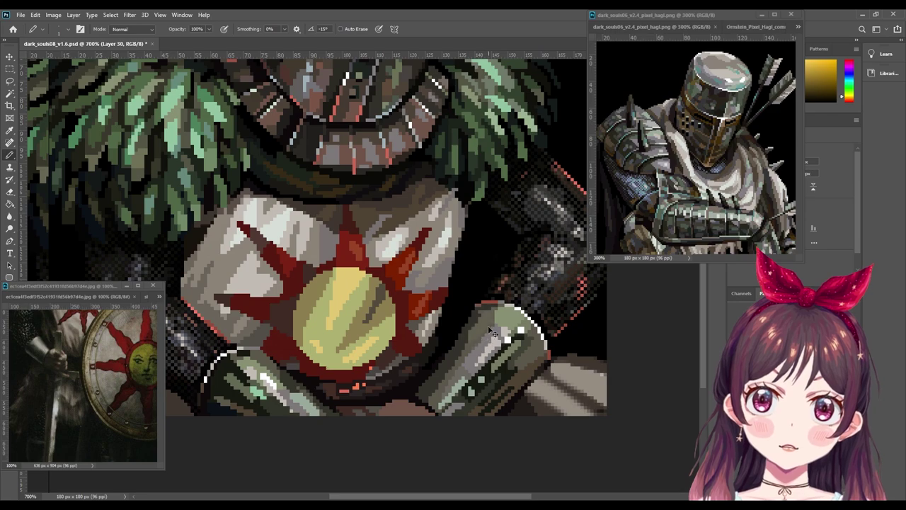
{"action": "left_click", "coordinate": [475, 344], "text": "alt"}
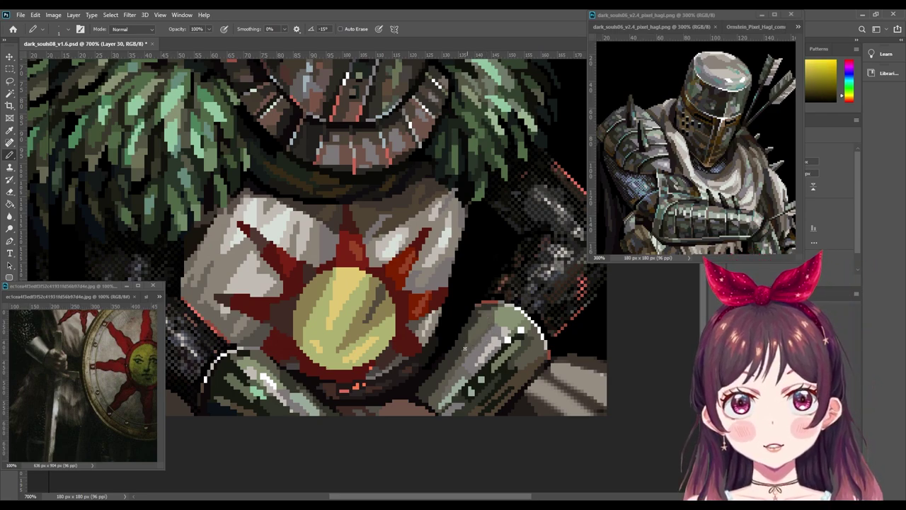
{"action": "key", "text": "g"}
{"action": "key", "text": "b"}
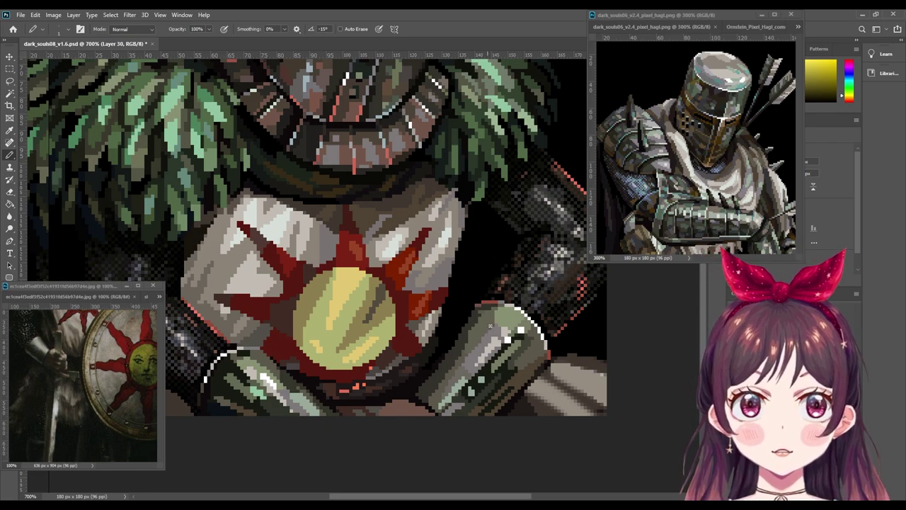
{"action": "left_click", "coordinate": [468, 330], "text": "alt"}
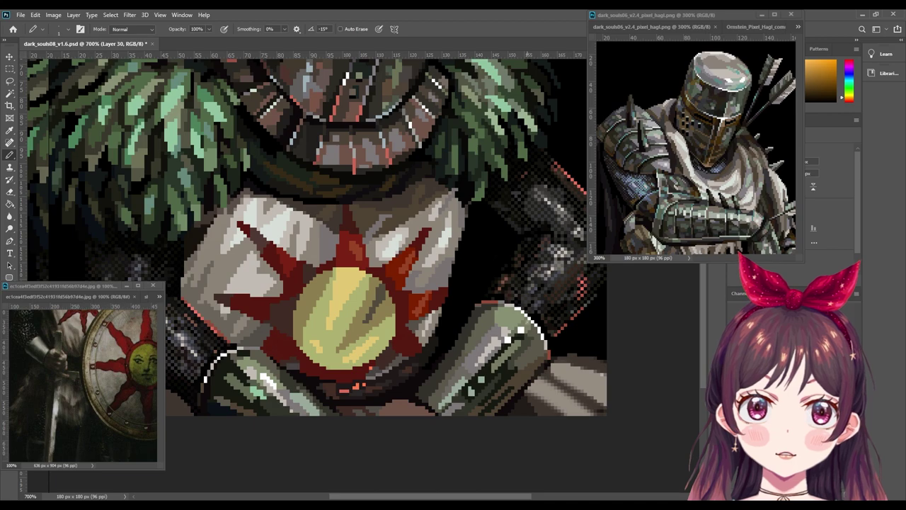
{"action": "left_click", "coordinate": [528, 340], "text": "alt"}
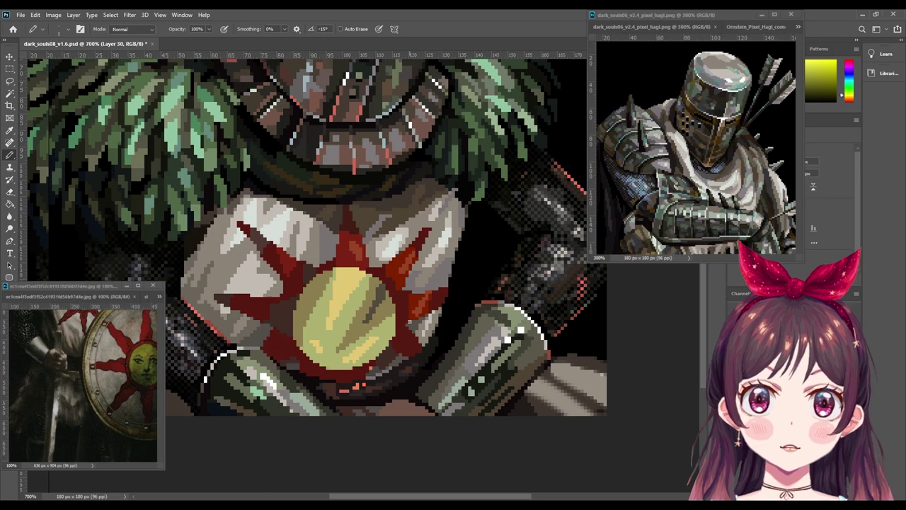
{"action": "left_click_drag", "start_coordinate": [329, 265], "coordinate": [336, 354]}
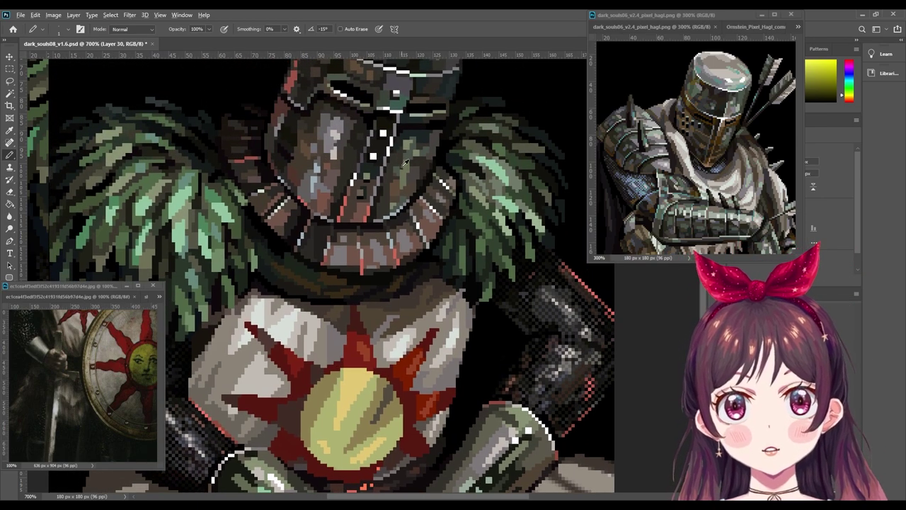
{"action": "left_click_drag", "start_coordinate": [529, 398], "coordinate": [451, 306]}
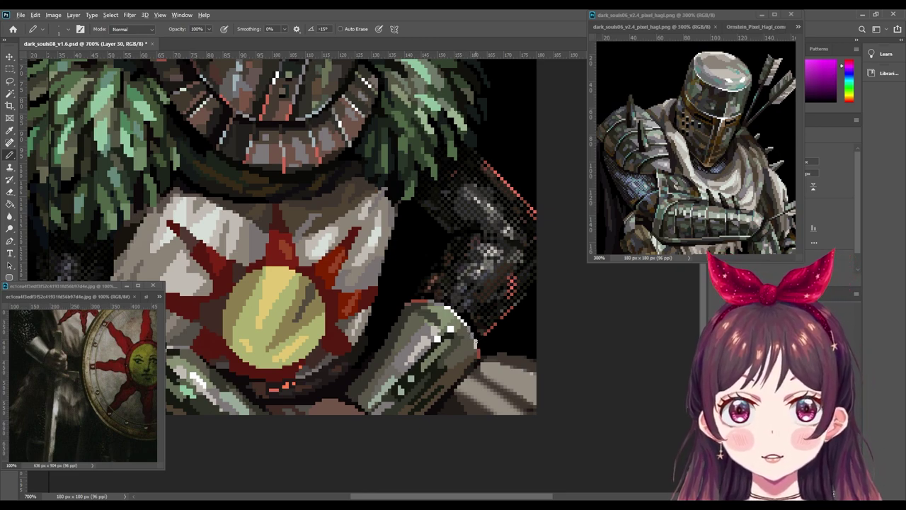
{"action": "left_click", "coordinate": [474, 341], "text": "alt"}
{"action": "key", "text": "g"}
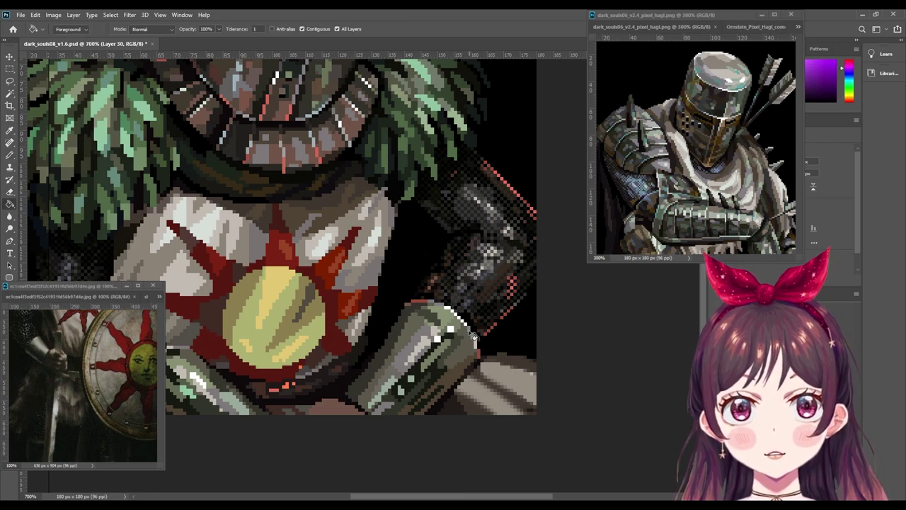
{"action": "left_click", "coordinate": [479, 342], "text": "alt"}
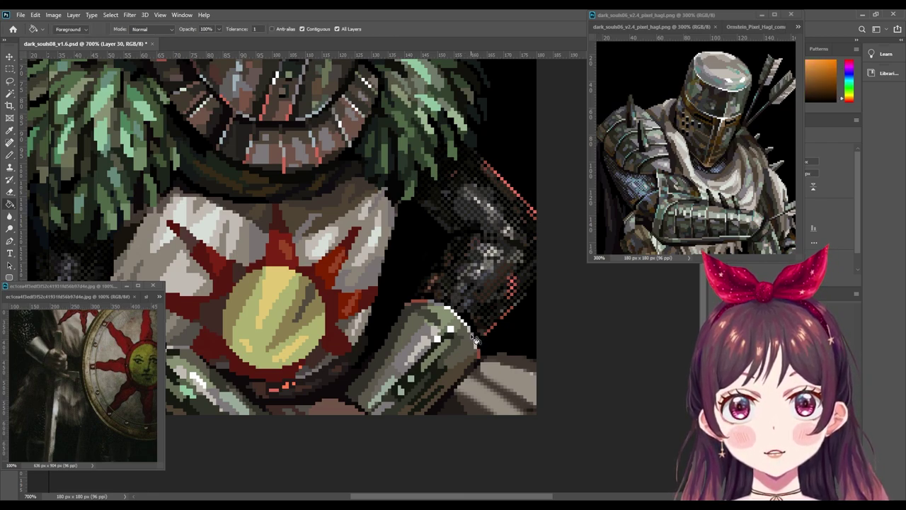
{"action": "left_click", "coordinate": [476, 342], "text": "alt"}
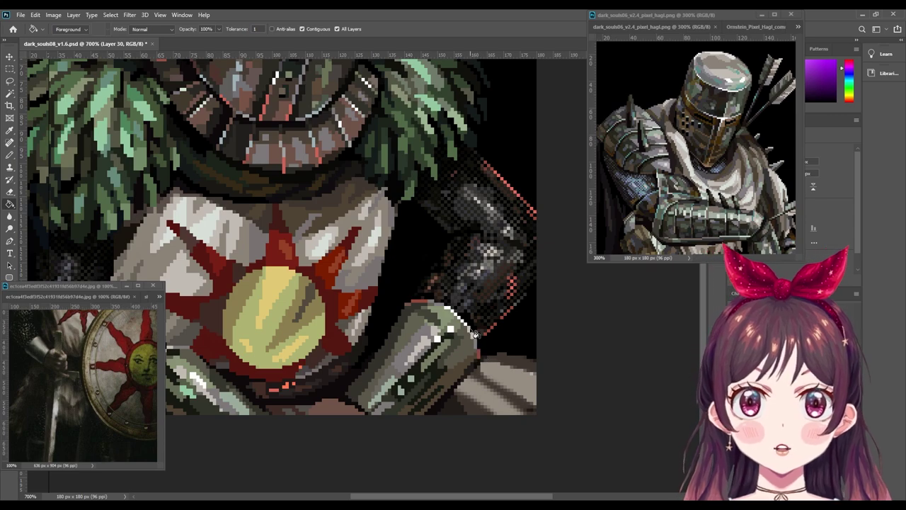
{"action": "key", "text": "b"}
{"action": "left_click", "coordinate": [474, 338], "text": "alt"}
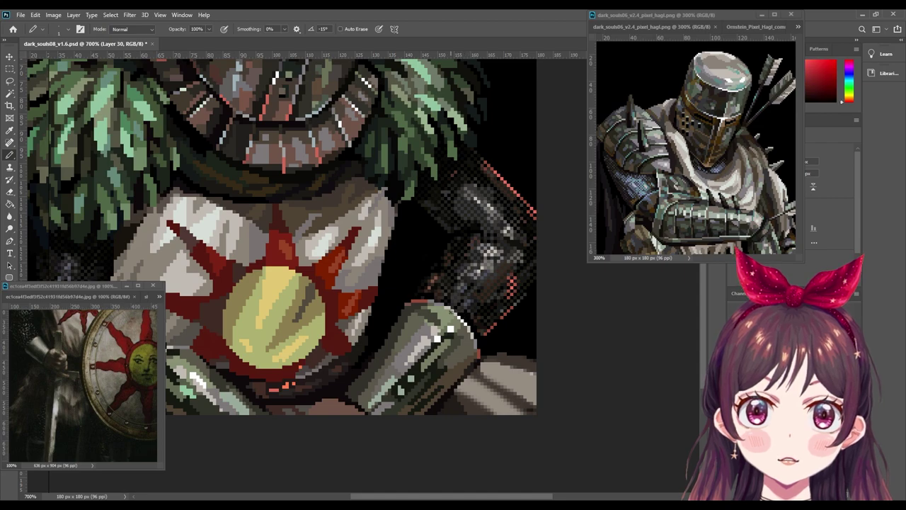
{"action": "left_click", "coordinate": [465, 316], "text": "alt"}
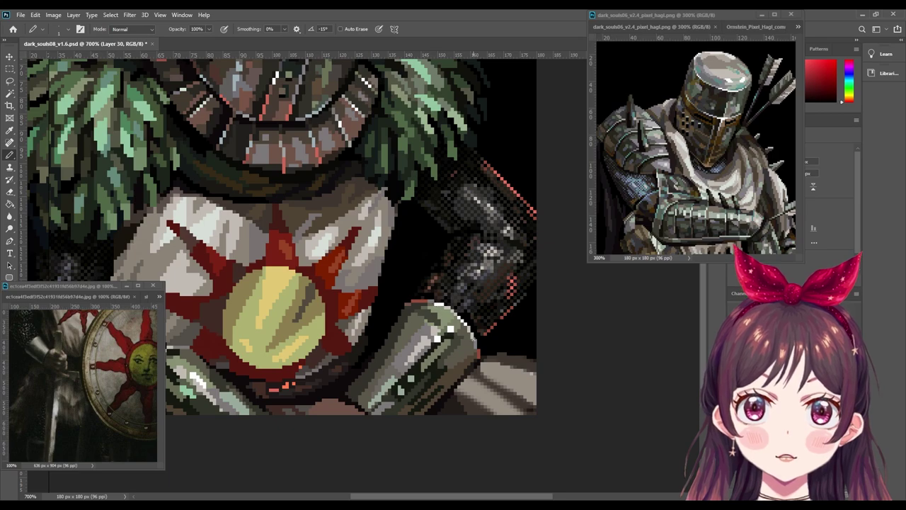
Step: Frame the knight in view and sample an orange, then a red from the artwork
{"action": "key", "text": "ctrl+z"}
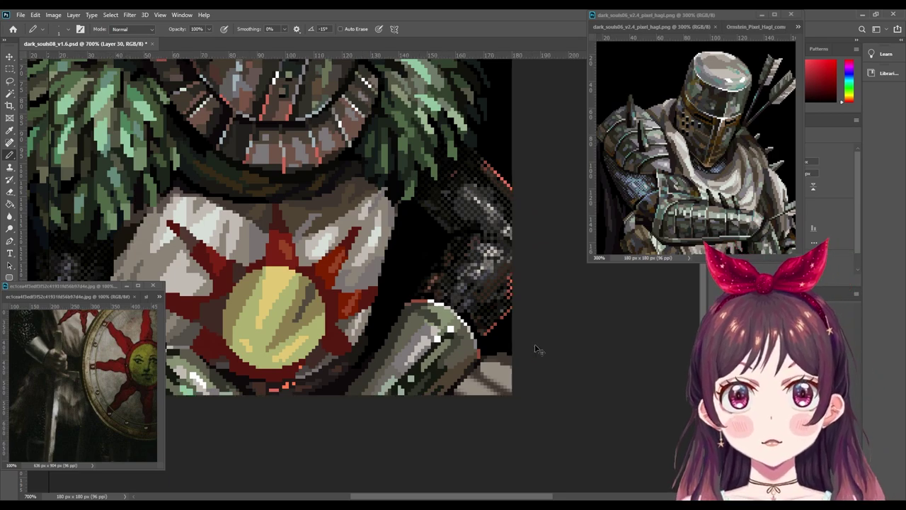
{"action": "key", "text": "ctrl+minus"}
{"action": "key", "text": "ctrl+minus"}
{"action": "key", "text": "ctrl+minus"}
{"action": "key", "text": "ctrl+minus"}
{"action": "key", "text": "ctrl+minus"}
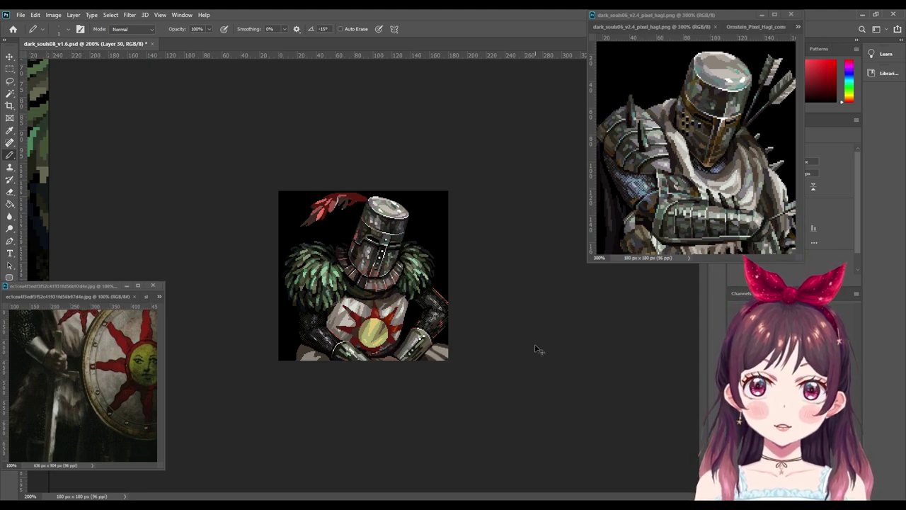
{"action": "key", "text": "ctrl+plus"}
{"action": "key", "text": "ctrl+plus"}
{"action": "key", "text": "ctrl+plus"}
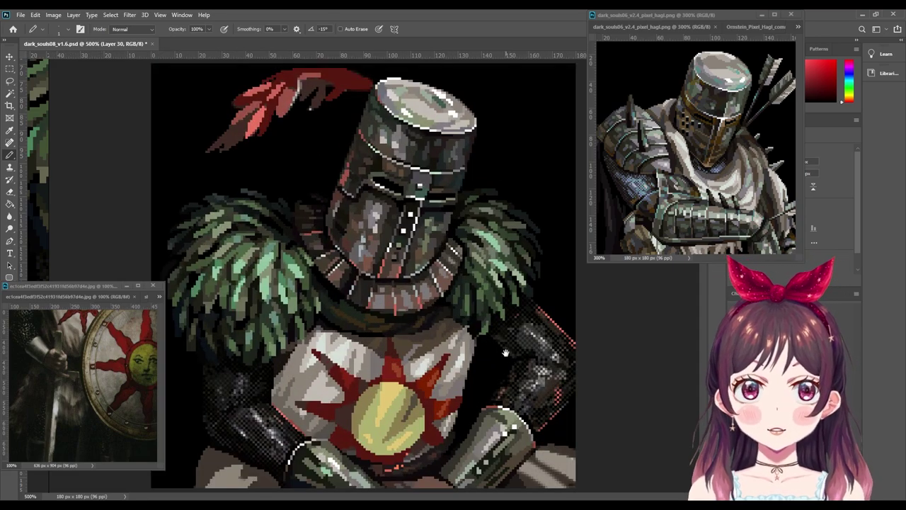
{"action": "left_click", "coordinate": [449, 407], "text": "alt"}
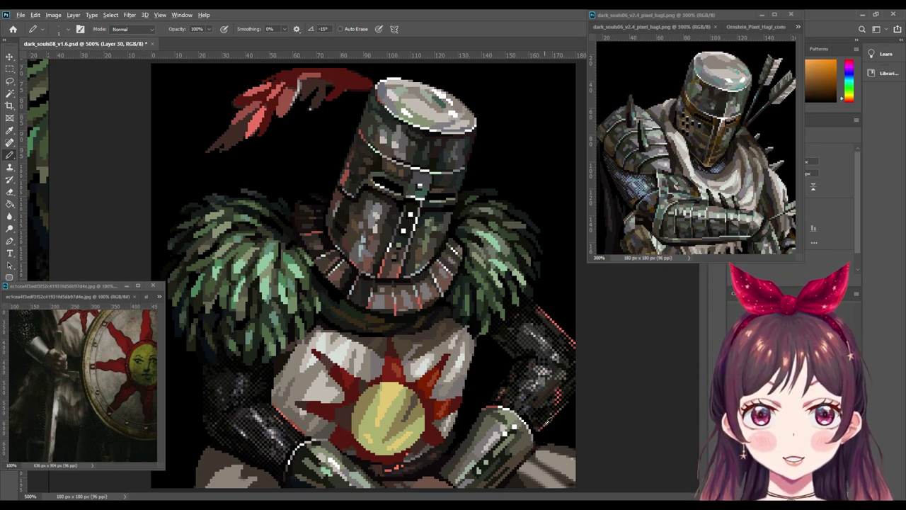
{"action": "left_click", "coordinate": [549, 421], "text": "alt"}
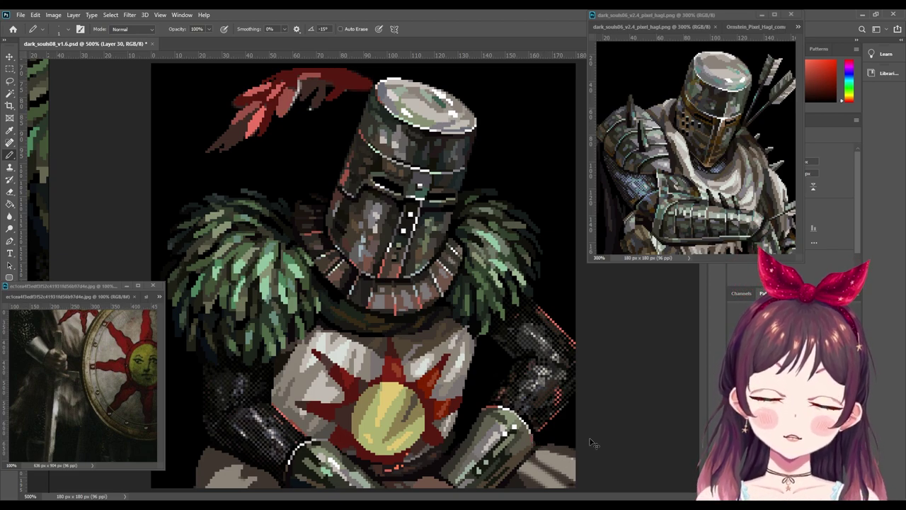
Step: Zoom out to review the full knight portrait, then reframe it slightly closer
{"action": "key", "text": "ctrl+minus"}
{"action": "key", "text": "ctrl+minus"}
{"action": "key", "text": "ctrl+minus"}
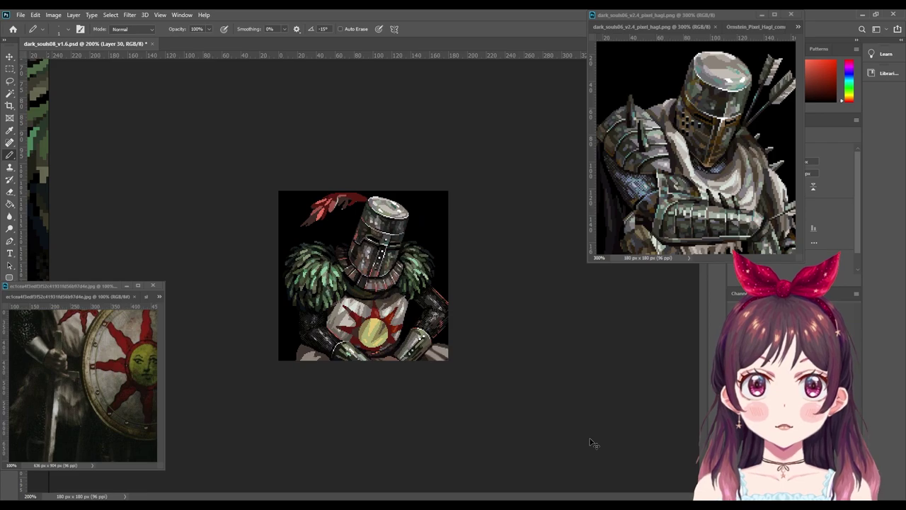
{"action": "key", "text": "ctrl+minus"}
{"action": "key", "text": "ctrl+plus"}
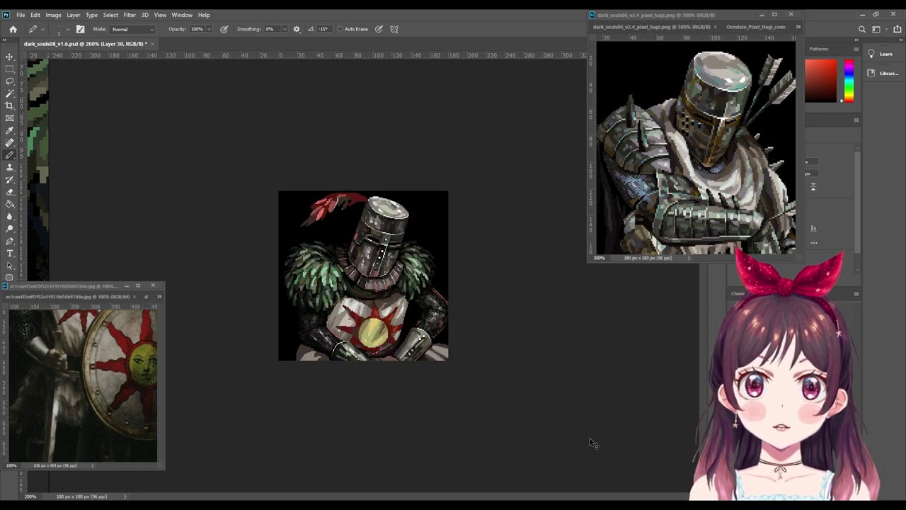
{"action": "key", "text": "ctrl+plus"}
{"action": "key", "text": "ctrl+plus"}
{"action": "key", "text": "ctrl+plus"}
{"action": "key", "text": "ctrl+plus"}
Step: Zoom into the tabard and gauntlets and pick up the gauntlet armour's green
{"action": "left_click_drag", "start_coordinate": [499, 482], "coordinate": [454, 330]}
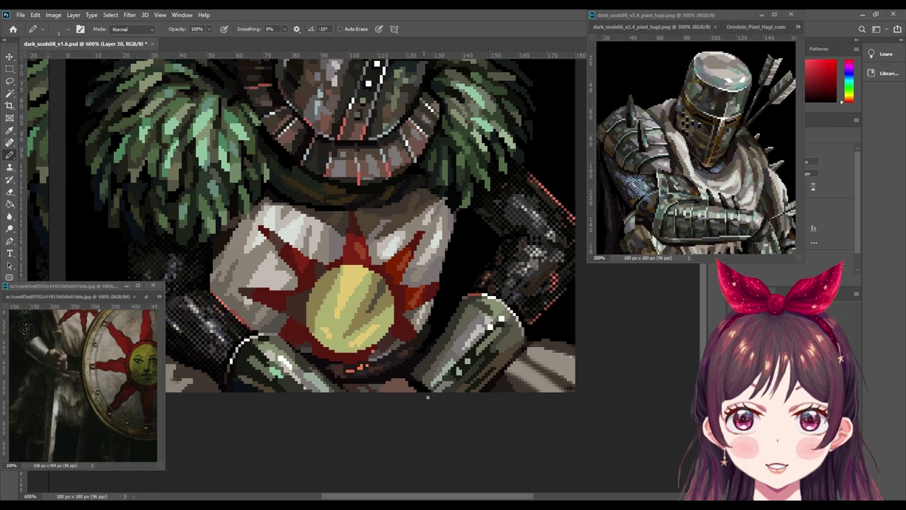
{"action": "key", "text": "x"}
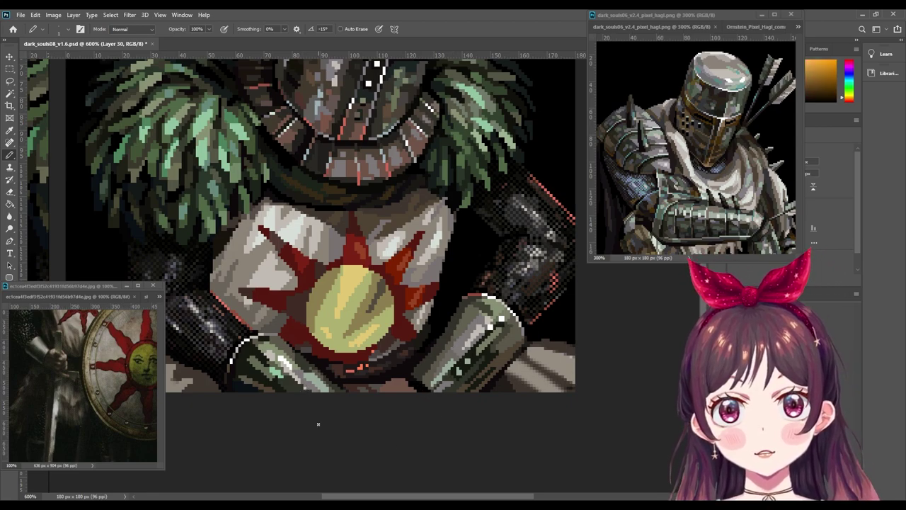
{"action": "key", "text": "g"}
{"action": "key", "text": "b"}
{"action": "key", "text": "x"}
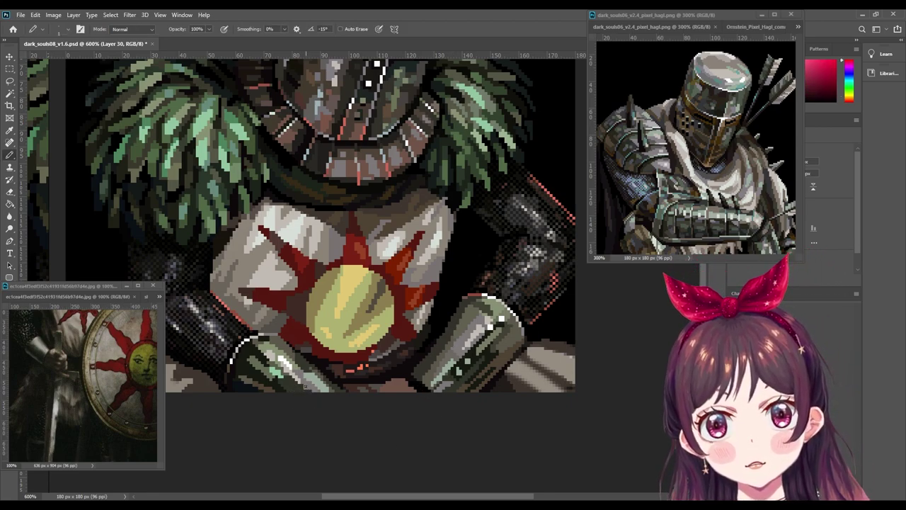
{"action": "left_click", "coordinate": [331, 389], "text": "alt"}
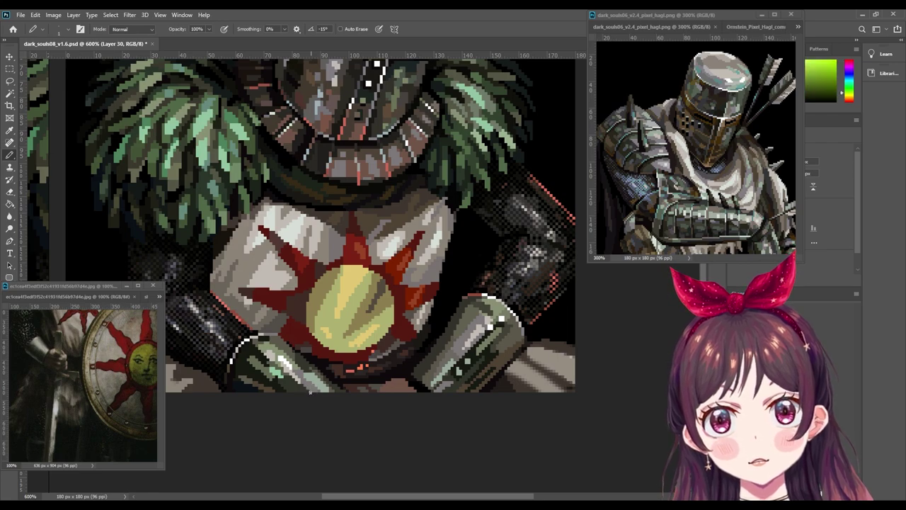
{"action": "key", "text": "x"}
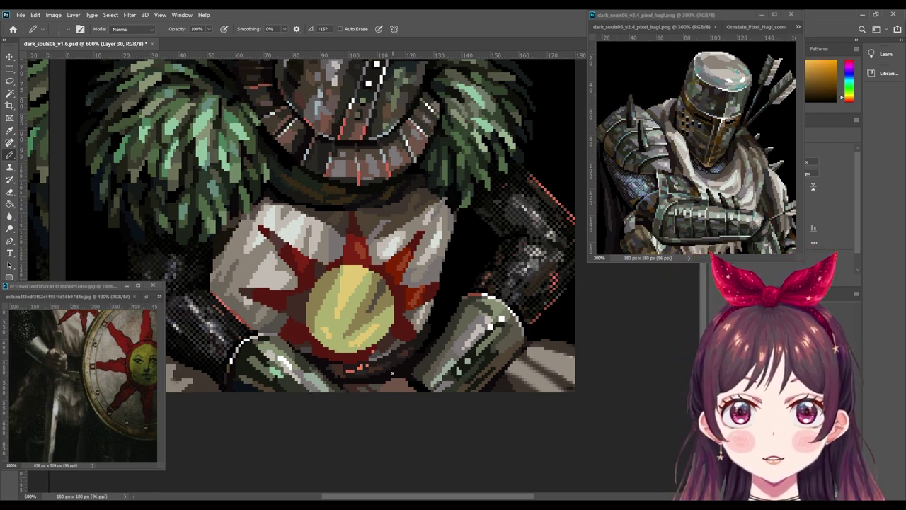
{"action": "key", "text": "g"}
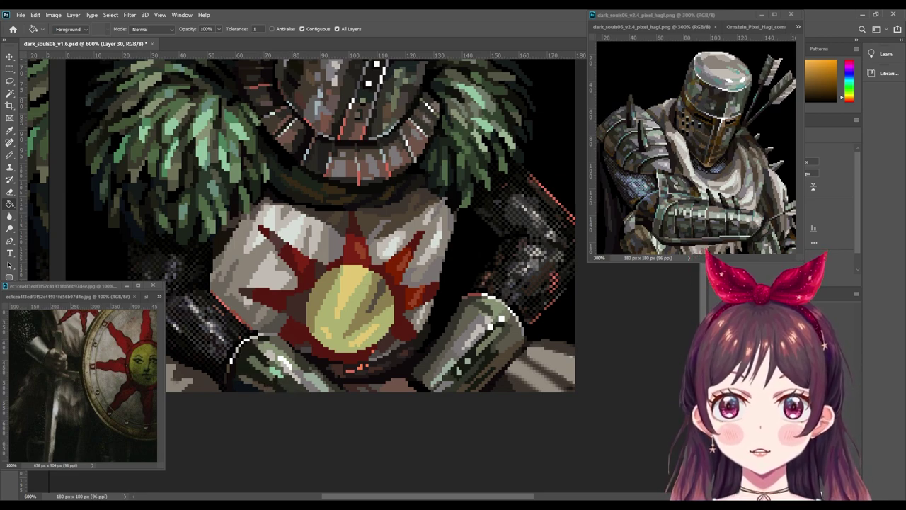
{"action": "key", "text": "i"}
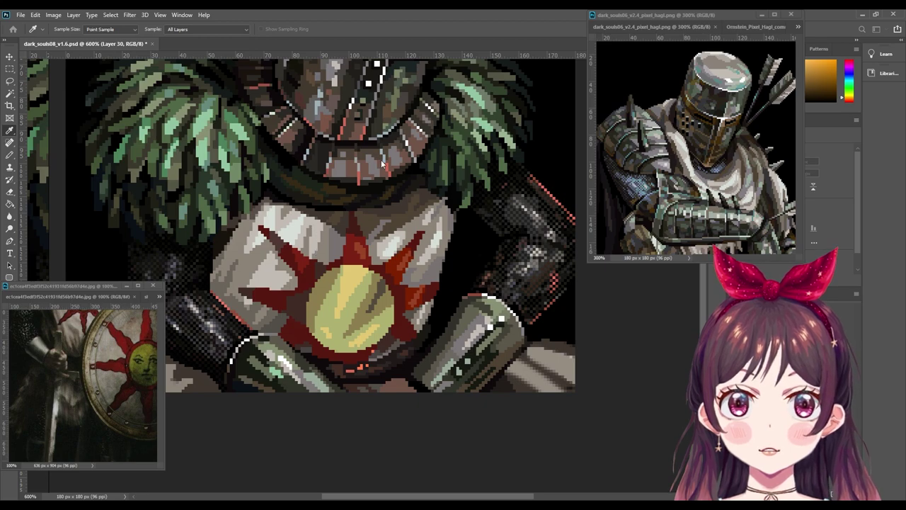
{"action": "key", "text": "g"}
{"action": "left_click", "coordinate": [253, 364], "text": "alt"}
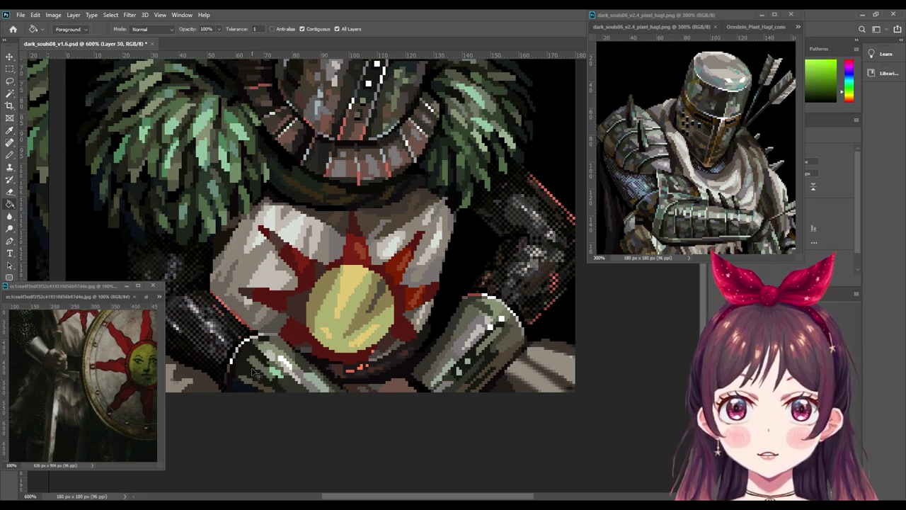
Step: Sample a blue, then the left gauntlet's green and brown, and a nearby red
{"action": "key", "text": "i"}
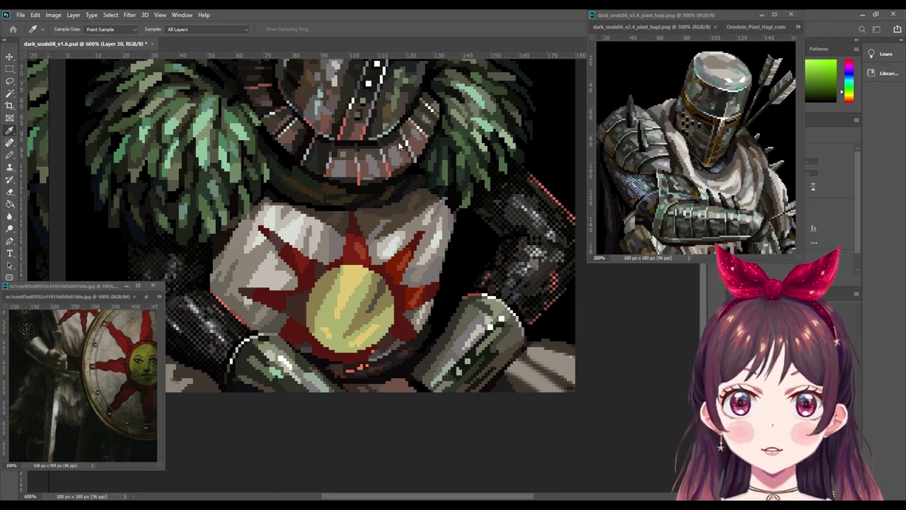
{"action": "key", "text": "g"}
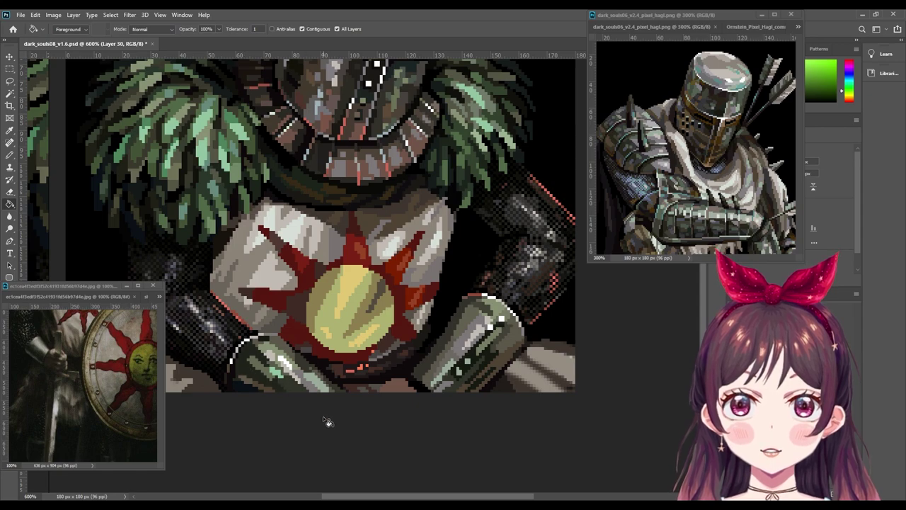
{"action": "key", "text": "b"}
{"action": "left_click", "coordinate": [314, 141], "text": "alt"}
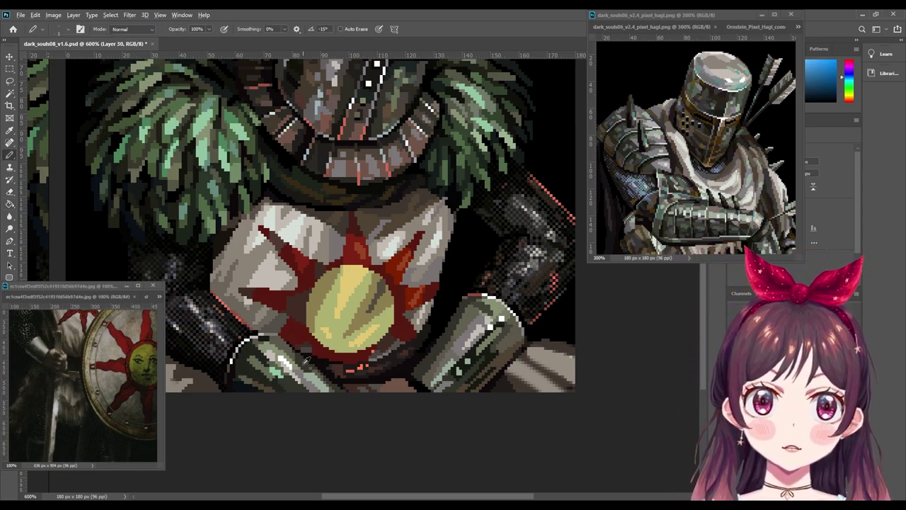
{"action": "left_click", "coordinate": [278, 370], "text": "alt"}
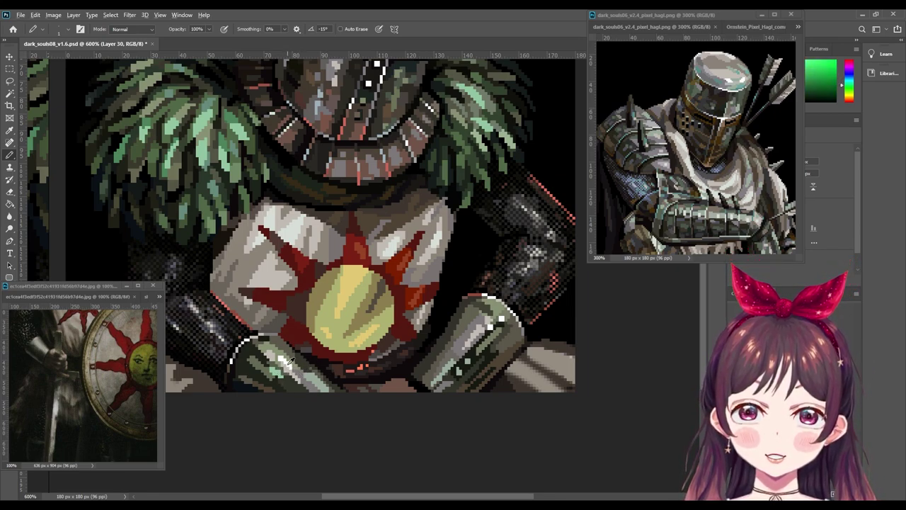
{"action": "left_click", "coordinate": [303, 365], "text": "alt"}
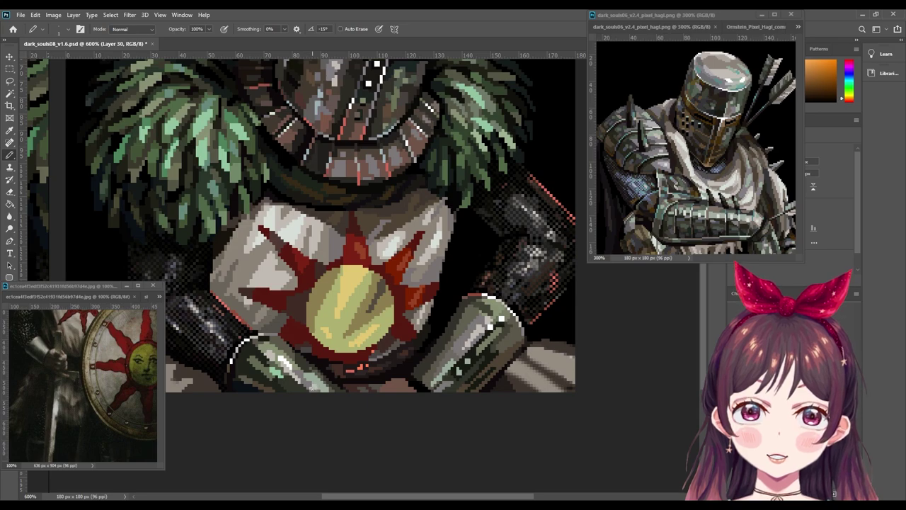
{"action": "left_click", "coordinate": [499, 322], "text": "alt"}
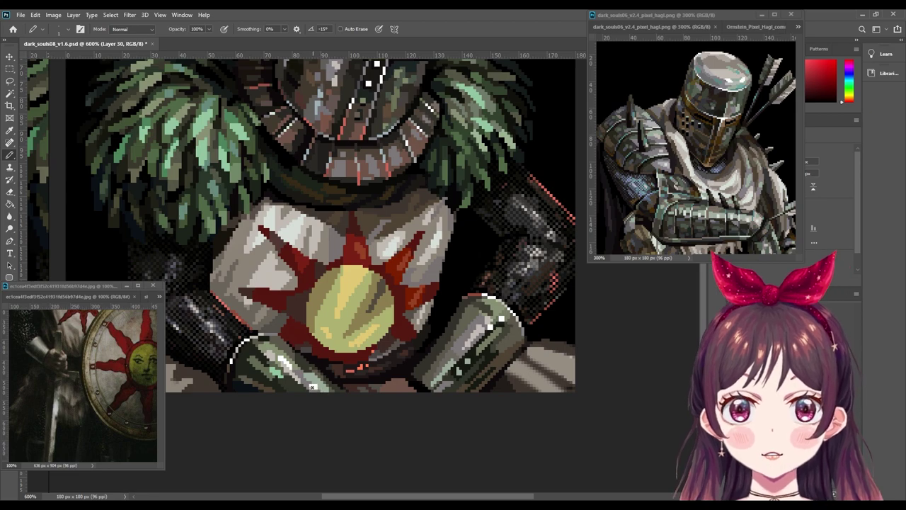
Step: Review the portrait zoomed out, then sample the emblem's yellow, gold and magenta-red tones
{"action": "key", "text": "ctrl+minus"}
{"action": "key", "text": "ctrl+minus"}
{"action": "key", "text": "ctrl+minus"}
{"action": "key", "text": "ctrl+minus"}
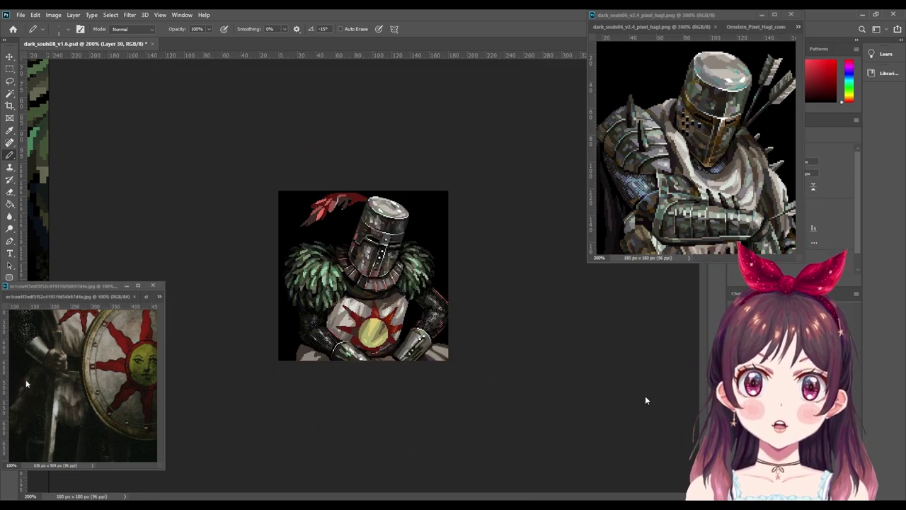
{"action": "key", "text": "ctrl+minus"}
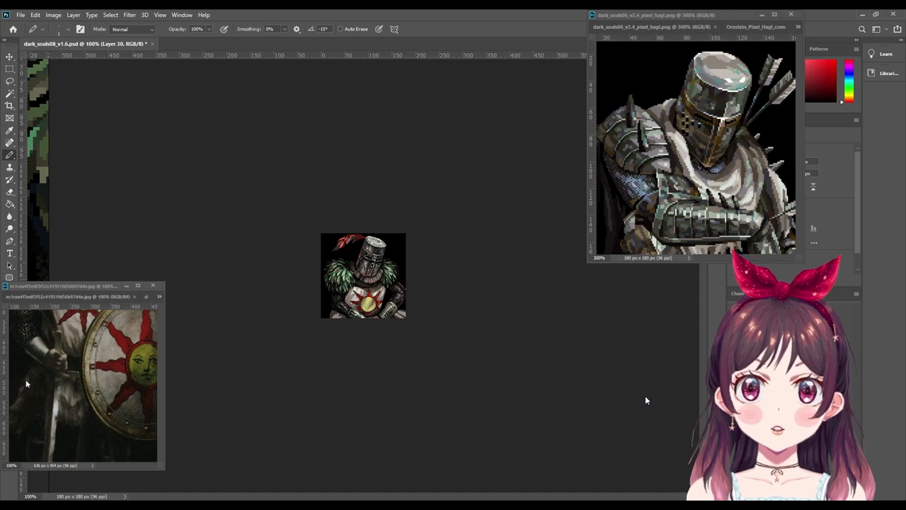
{"action": "key", "text": "ctrl+plus"}
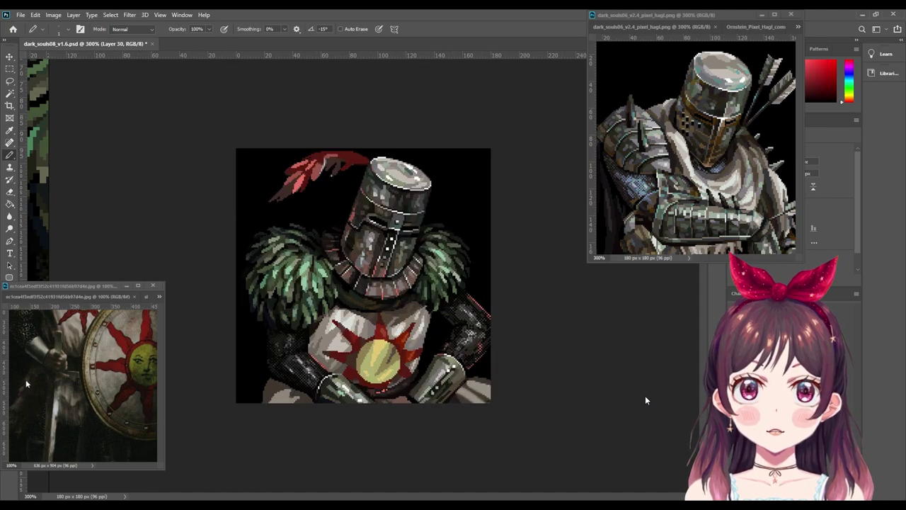
{"action": "key", "text": "ctrl+plus"}
{"action": "key", "text": "ctrl+plus"}
{"action": "key", "text": "ctrl+plus"}
{"action": "key", "text": "ctrl+plus"}
{"action": "key", "text": "ctrl+plus"}
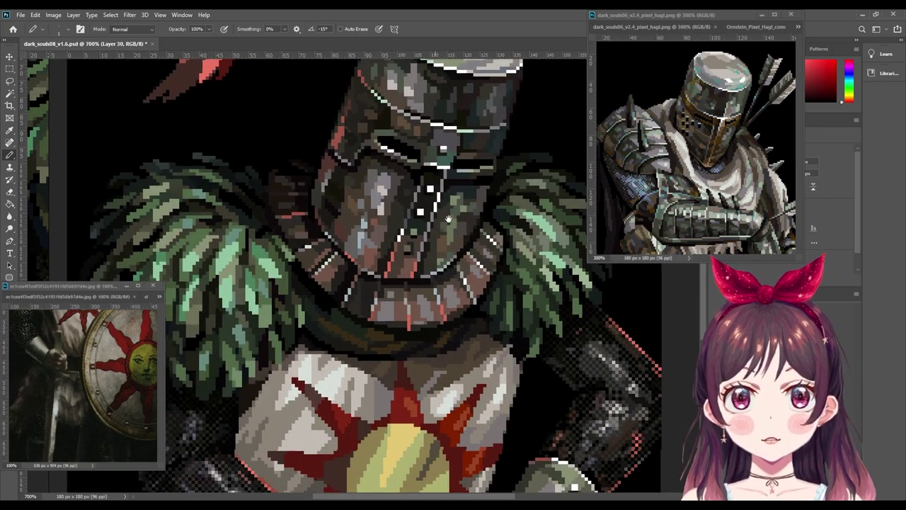
{"action": "scroll", "coordinate": [453, 318], "scroll_direction": "down", "scroll_amount": 5}
{"action": "left_click", "coordinate": [355, 283], "text": "alt"}
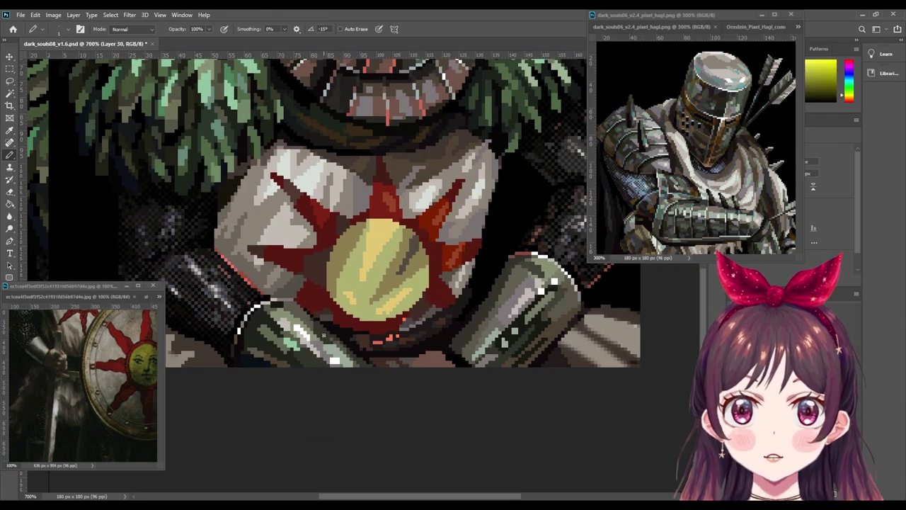
{"action": "left_click", "coordinate": [321, 331], "text": "alt"}
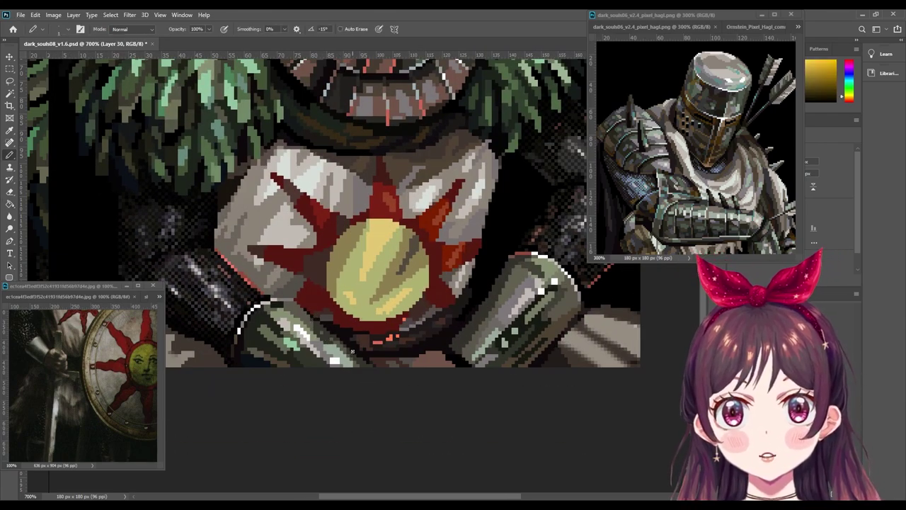
{"action": "left_click", "coordinate": [339, 327], "text": "alt"}
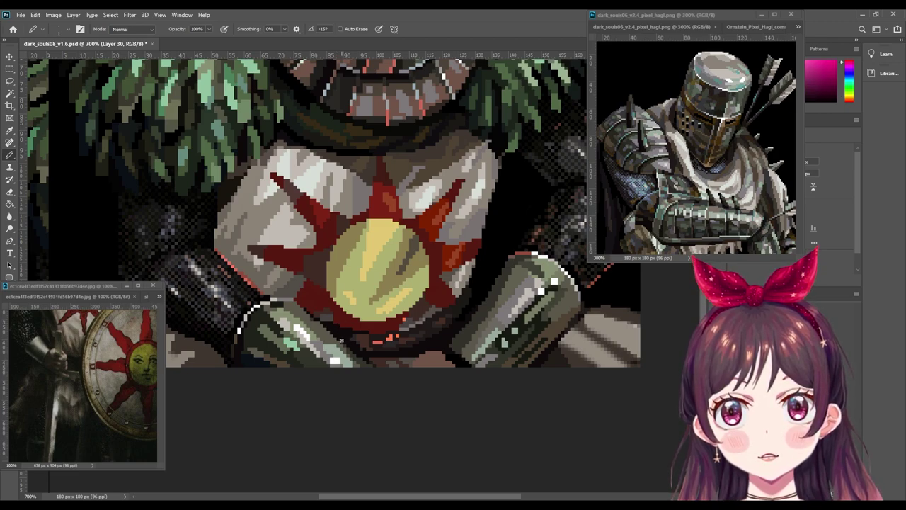
{"action": "left_click", "coordinate": [318, 322], "text": "alt"}
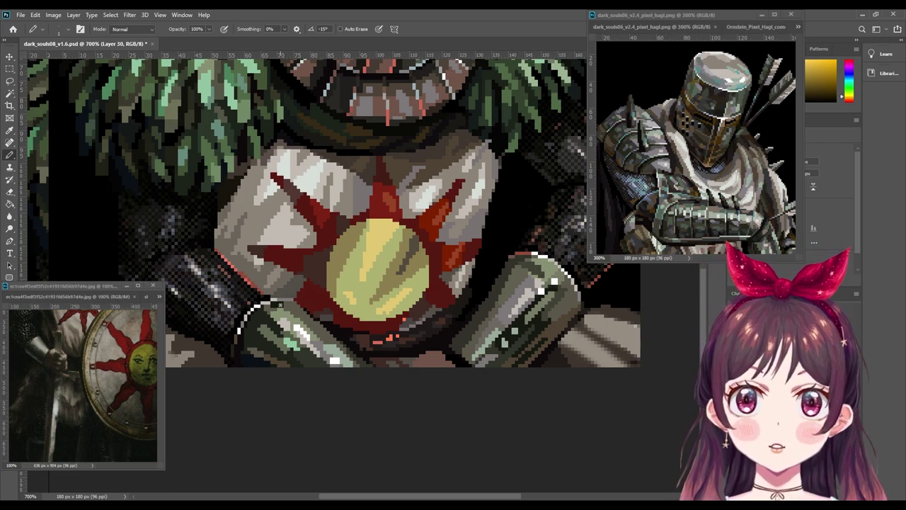
{"action": "left_click", "coordinate": [285, 323], "text": "alt"}
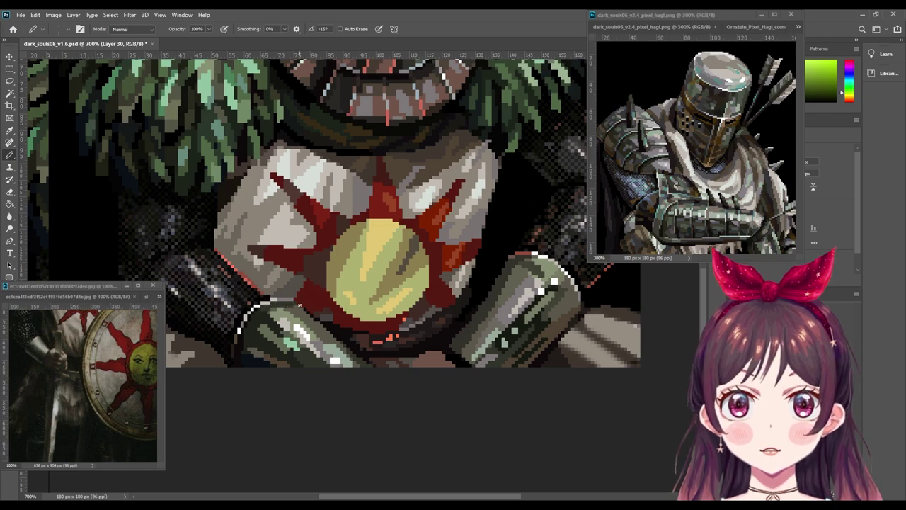
Step: Pan across the tabard to the right gauntlet and pick up the emblem's red
{"action": "left_click_drag", "start_coordinate": [298, 338], "coordinate": [319, 322]}
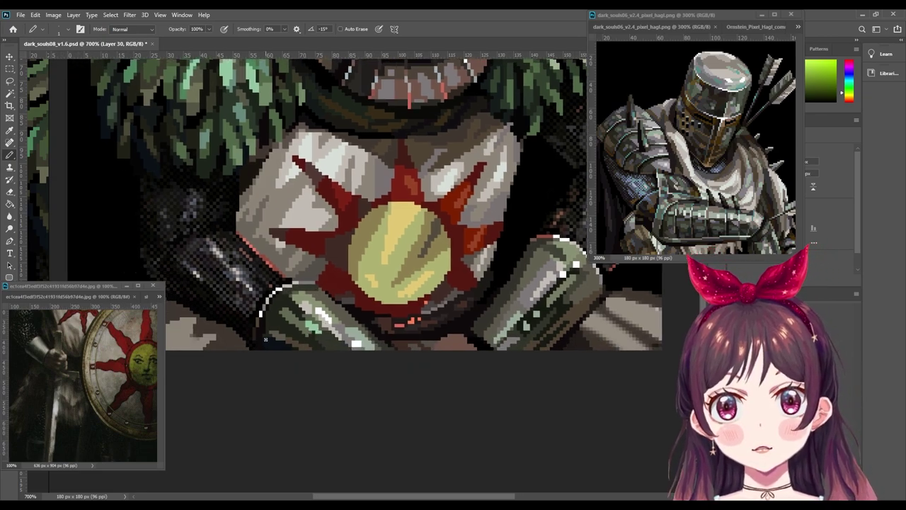
{"action": "left_click", "coordinate": [313, 277], "text": "alt"}
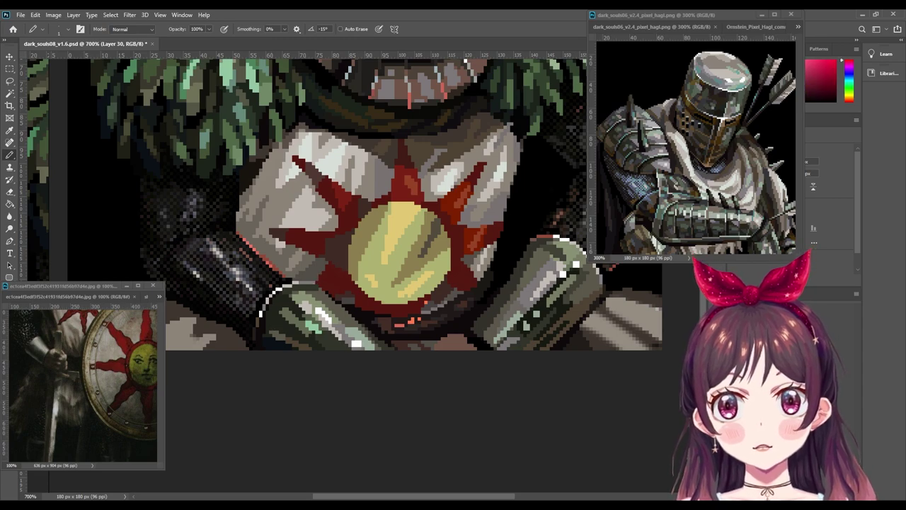
{"action": "key", "text": "i"}
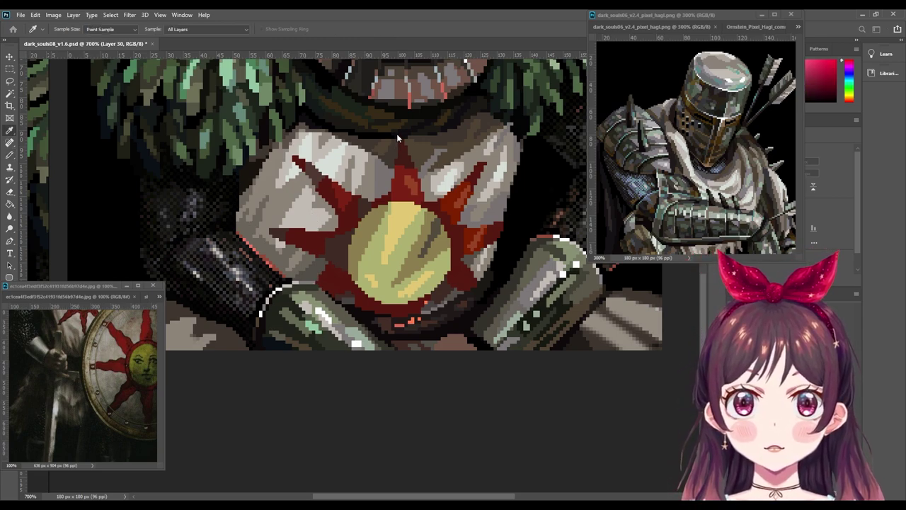
{"action": "key", "text": "b"}
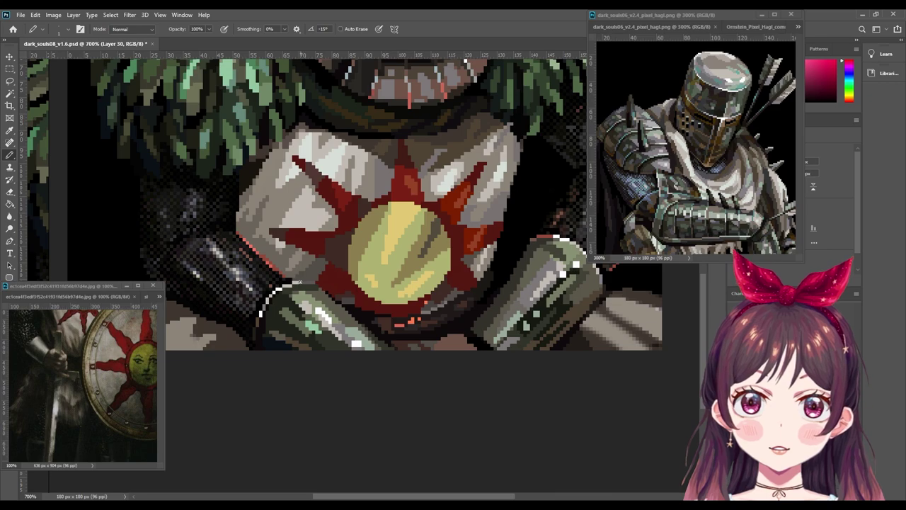
{"action": "left_click_drag", "start_coordinate": [474, 329], "coordinate": [437, 329]}
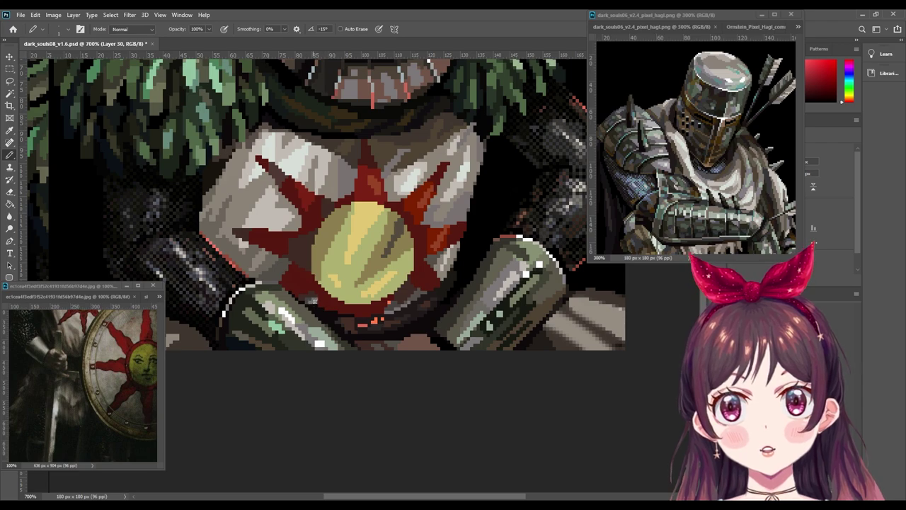
{"action": "left_click_drag", "start_coordinate": [458, 409], "coordinate": [451, 408]}
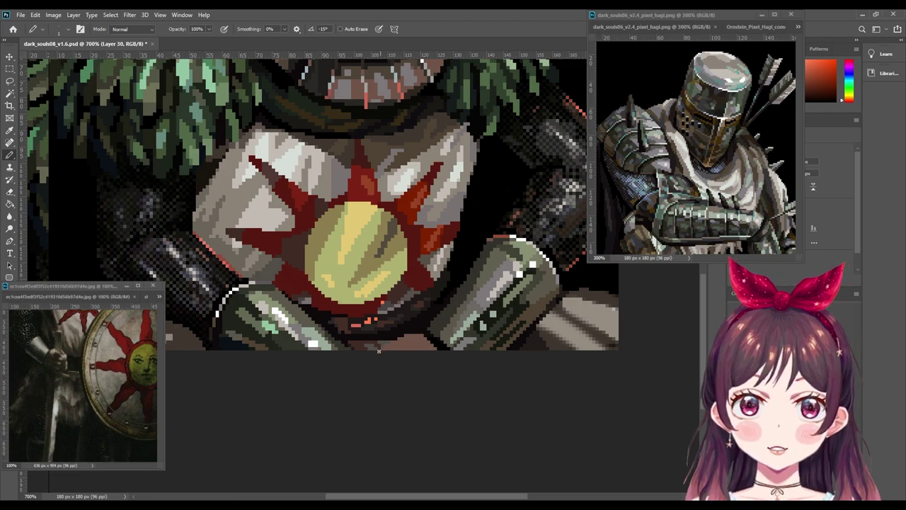
{"action": "left_click_drag", "start_coordinate": [561, 299], "coordinate": [466, 295]}
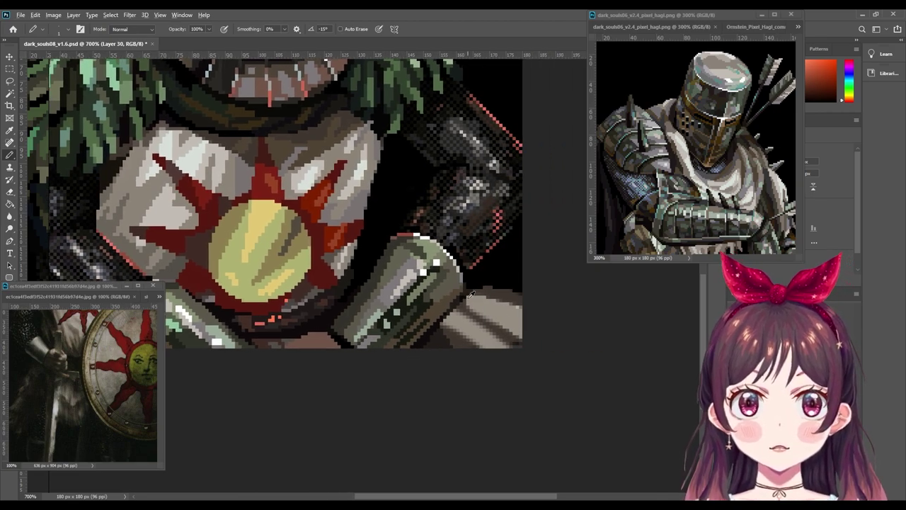
{"action": "left_click", "coordinate": [423, 337], "text": "alt"}
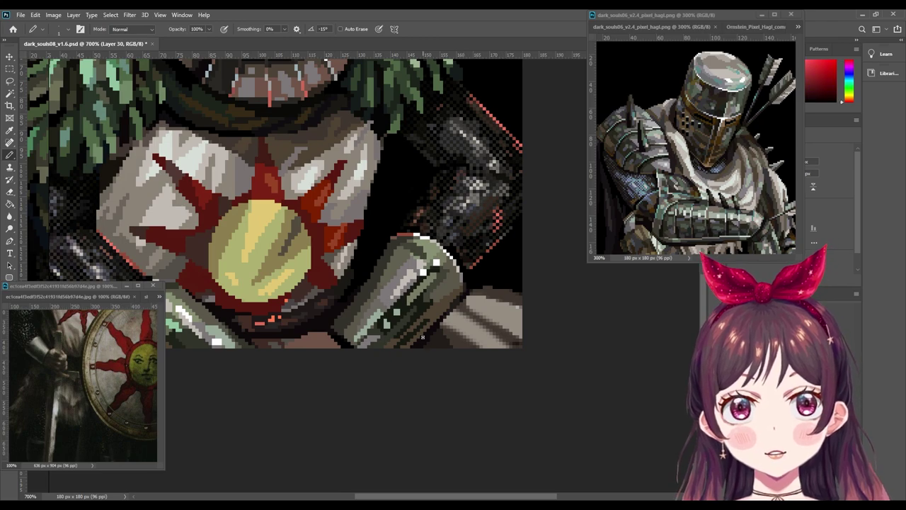
Step: Sample an orange-brown ray pixel on the sun emblem as the foreground colour
{"action": "left_click", "coordinate": [450, 336], "text": "alt"}
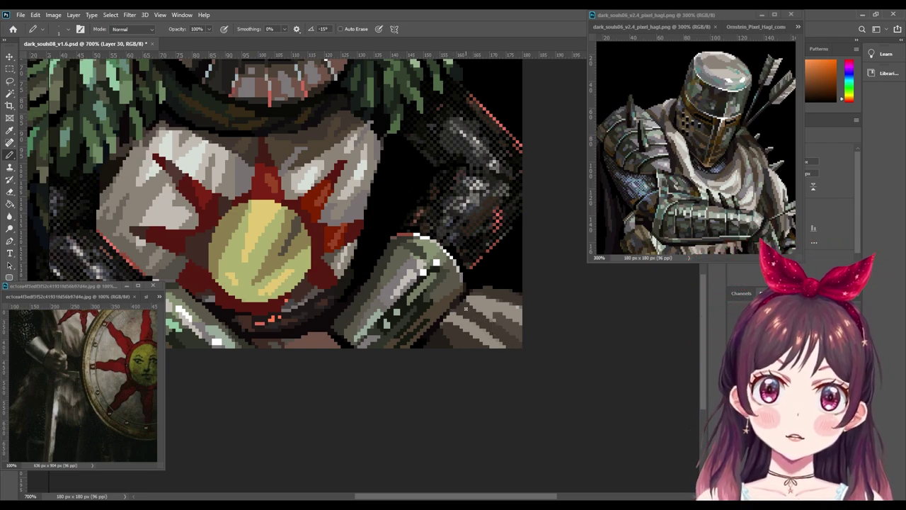
Step: Check the portrait at 100%, then zoom back to 400% on the whole knight
{"action": "key", "text": "ctrl+minus"}
{"action": "key", "text": "ctrl+minus"}
{"action": "key", "text": "ctrl+minus"}
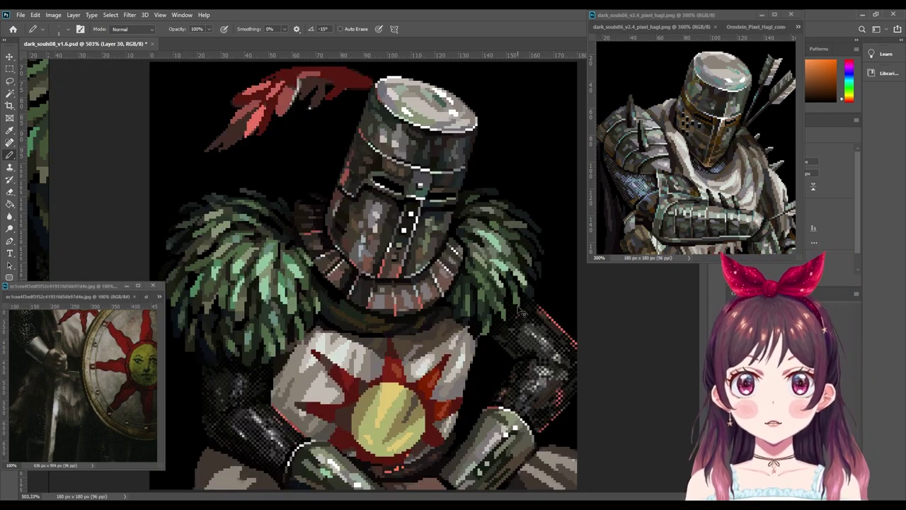
{"action": "key", "text": "ctrl+minus"}
{"action": "key", "text": "ctrl+minus"}
{"action": "key", "text": "ctrl+minus"}
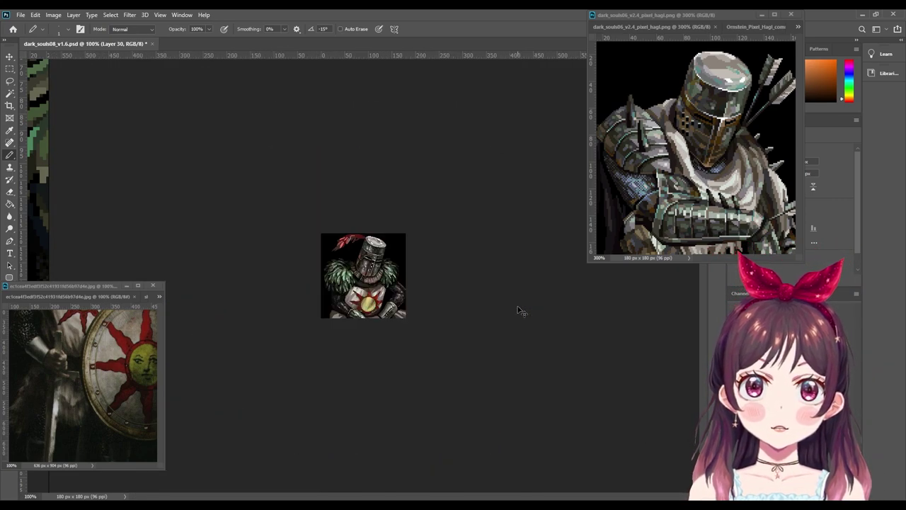
{"action": "key", "text": "ctrl+plus"}
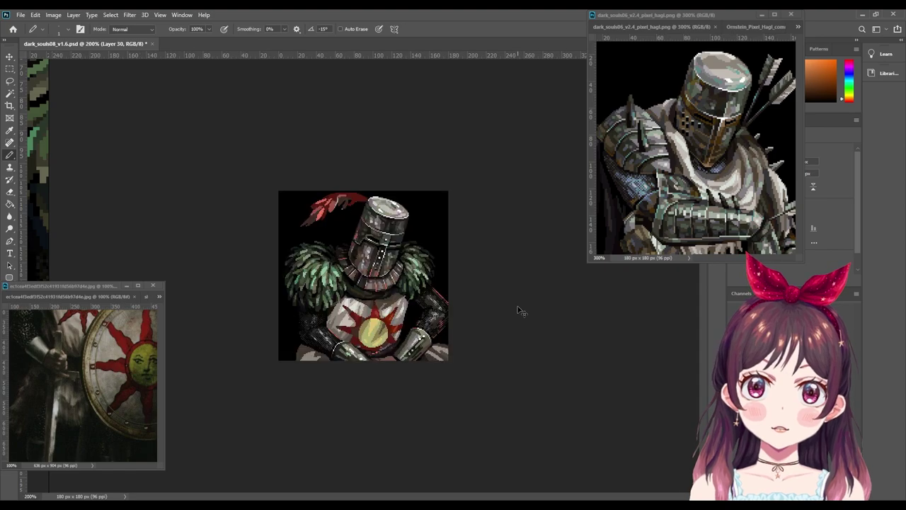
{"action": "key", "text": "ctrl+plus"}
{"action": "key", "text": "ctrl+plus"}
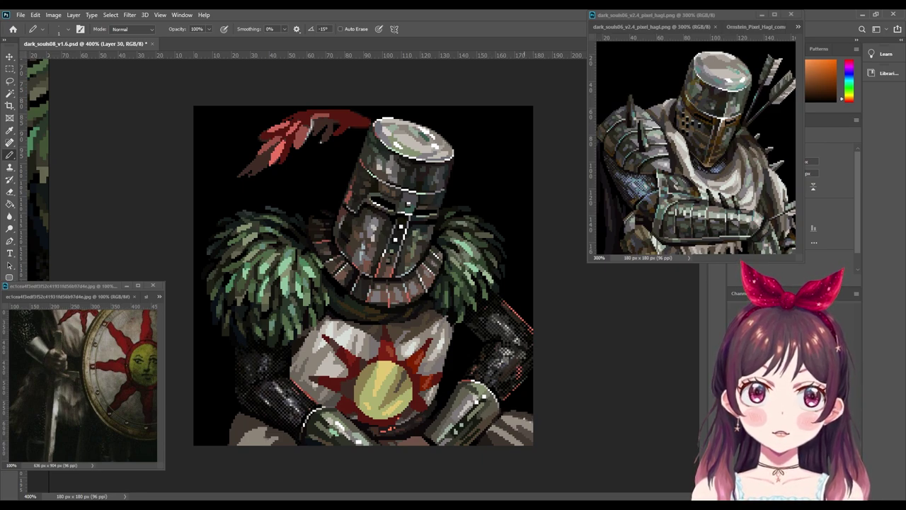
Step: Alternate sampling the emblem's red and orange, ending on a dark orange
{"action": "key", "text": "e"}
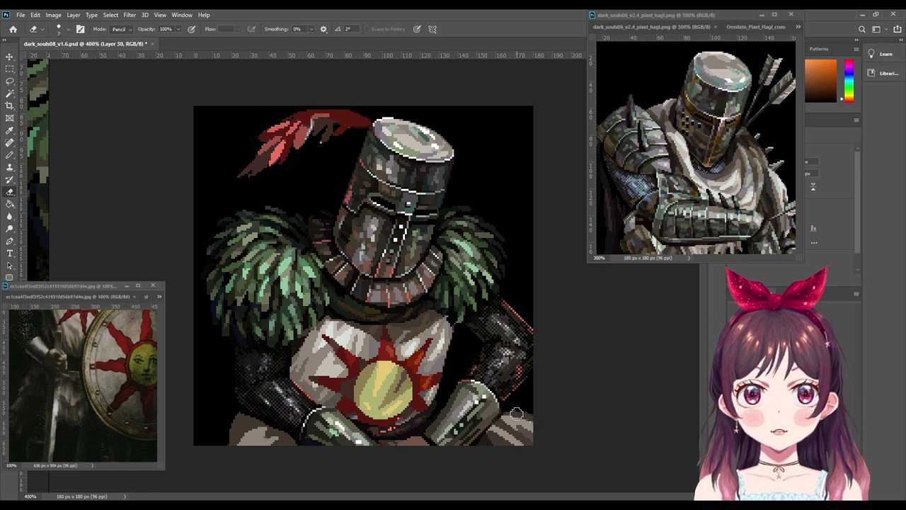
{"action": "key", "text": "b"}
{"action": "left_click", "coordinate": [524, 398], "text": "alt"}
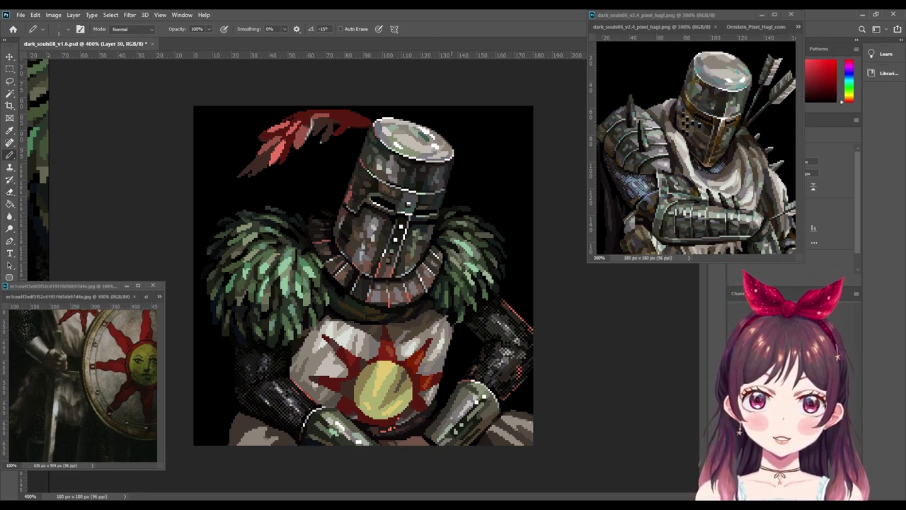
{"action": "left_click", "coordinate": [527, 410], "text": "alt"}
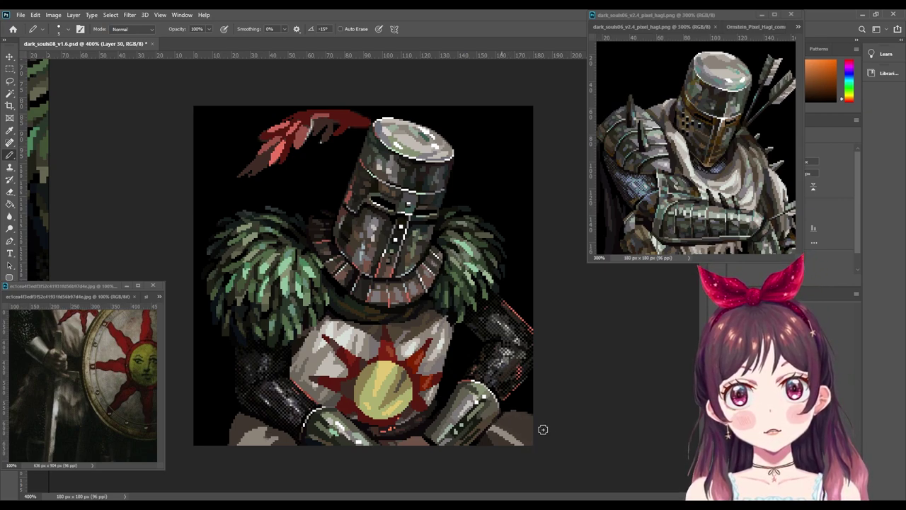
{"action": "left_click", "coordinate": [510, 412], "text": "alt"}
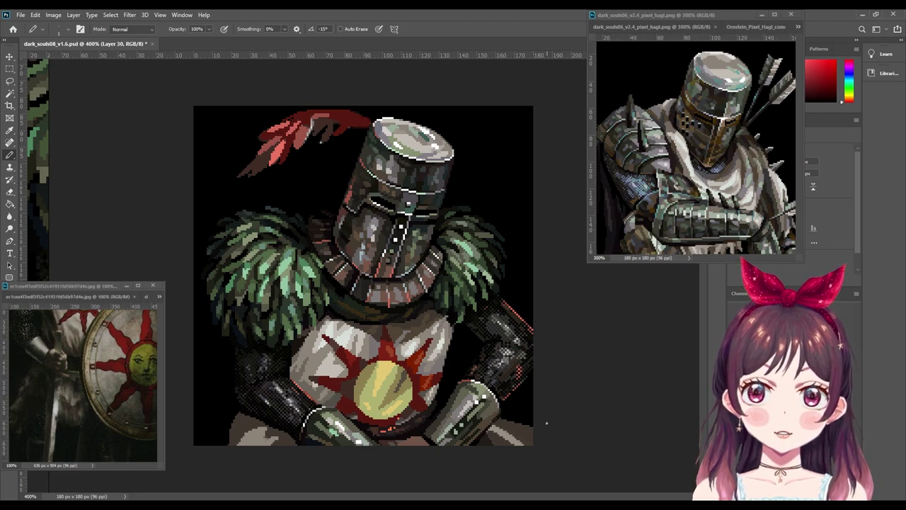
{"action": "left_click", "coordinate": [508, 431], "text": "alt"}
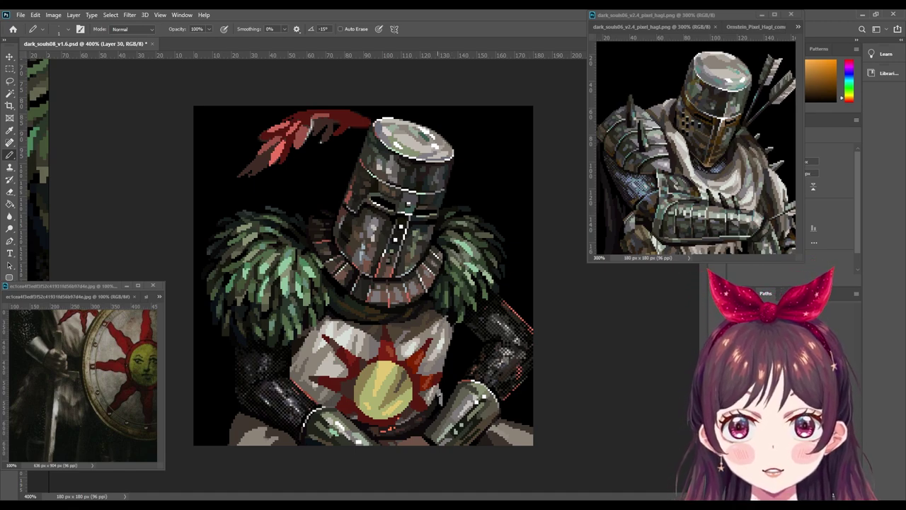
Step: Zoom to 600% on the sun emblem, sample its reds and oranges, then zoom out to 100%
{"action": "key", "text": "ctrl+plus"}
{"action": "key", "text": "ctrl+plus"}
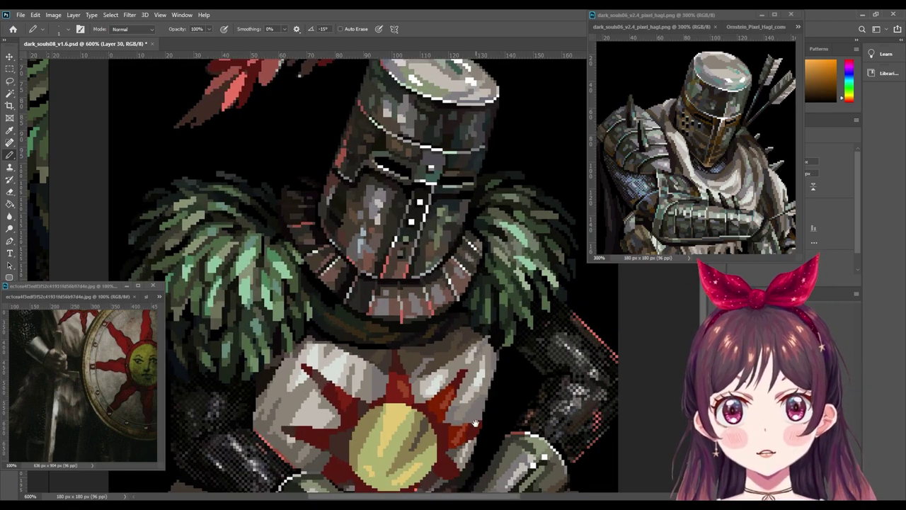
{"action": "scroll", "coordinate": [504, 408], "scroll_direction": "down", "scroll_amount": 3}
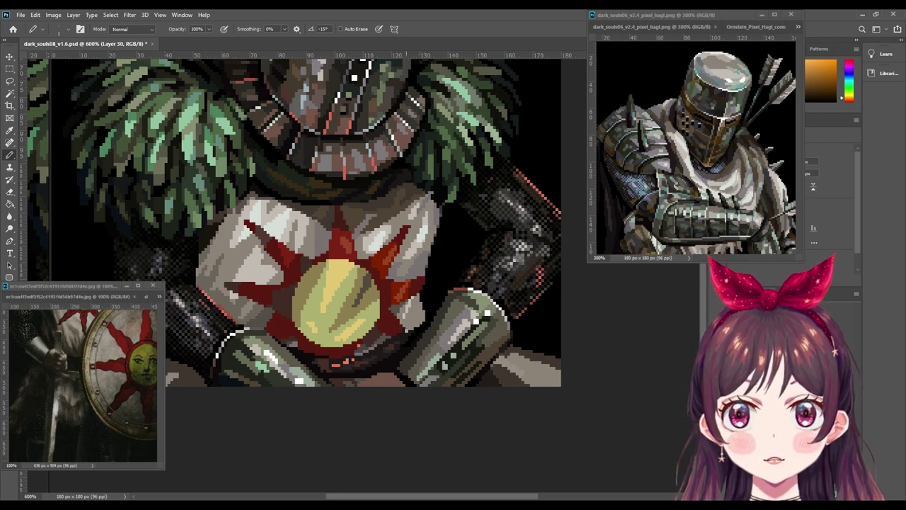
{"action": "left_click", "coordinate": [399, 339], "text": "alt"}
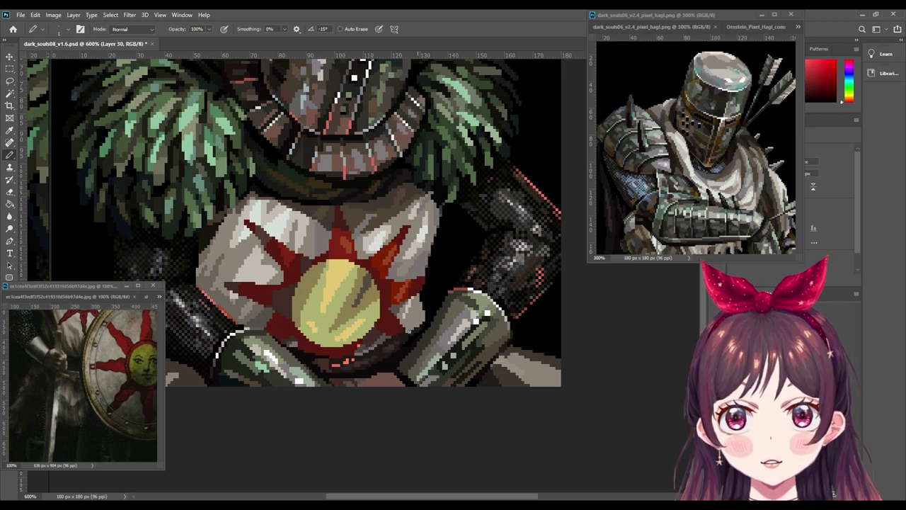
{"action": "left_click", "coordinate": [398, 338], "text": "alt"}
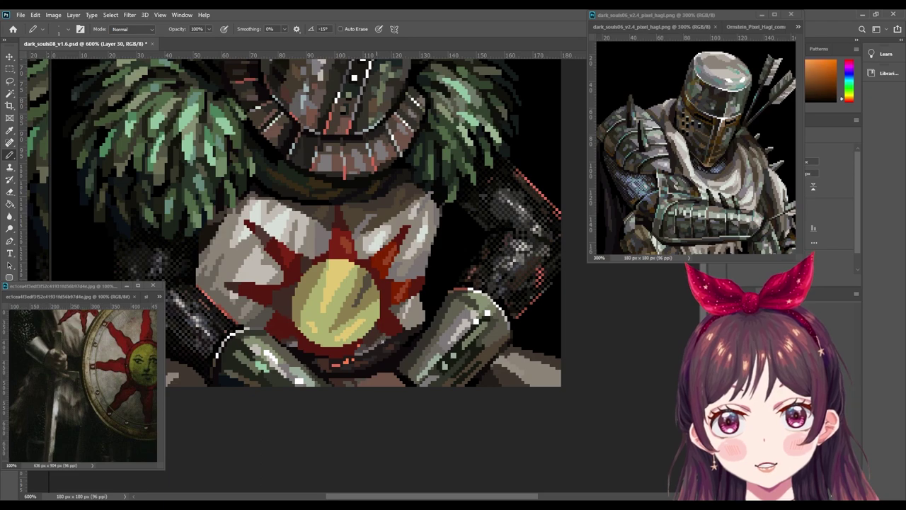
{"action": "left_click", "coordinate": [409, 320], "text": "alt"}
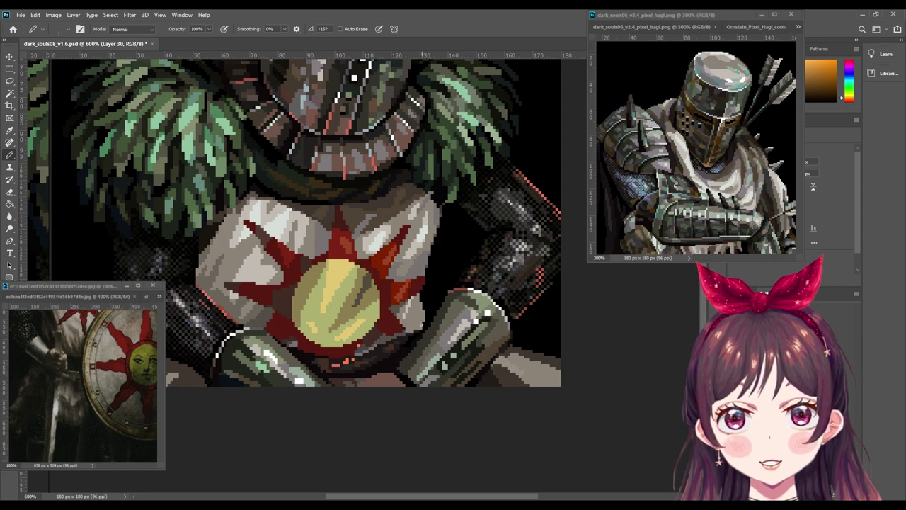
{"action": "left_click", "coordinate": [394, 330], "text": "alt"}
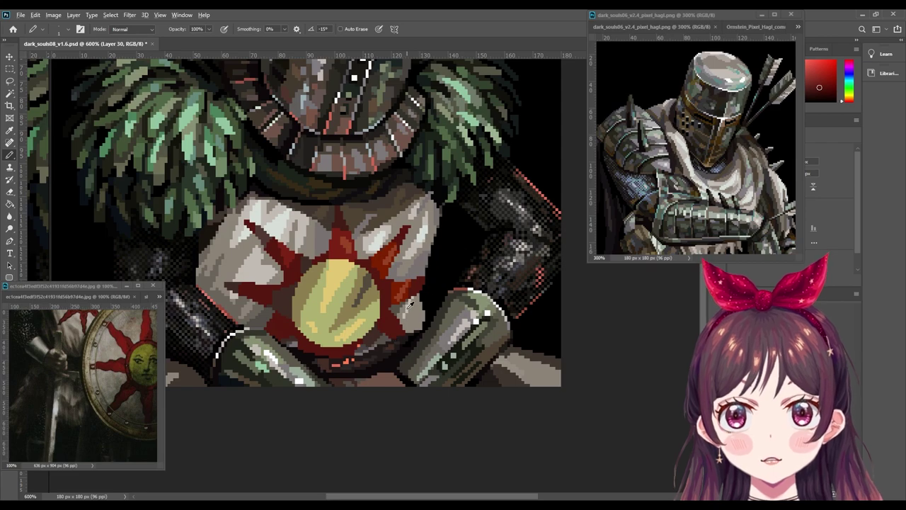
{"action": "left_click", "coordinate": [428, 296], "text": "alt"}
{"action": "left_click", "coordinate": [416, 320], "text": "alt"}
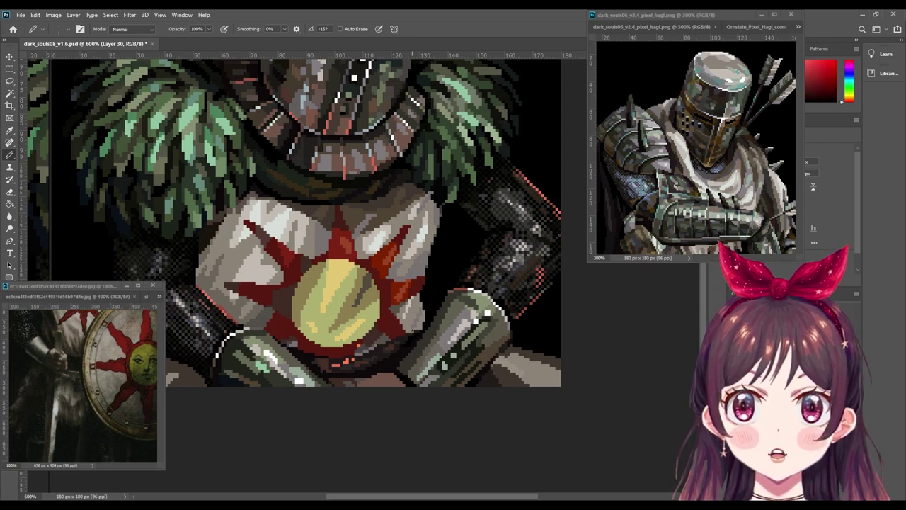
{"action": "left_click", "coordinate": [415, 318], "text": "alt"}
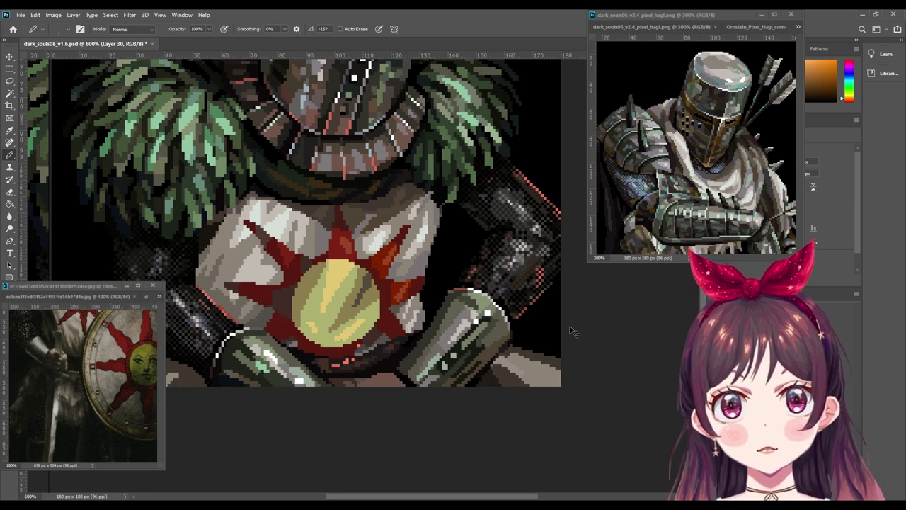
{"action": "scroll", "coordinate": [573, 332], "scroll_direction": "down", "scroll_amount": 4}
{"action": "scroll", "coordinate": [574, 331], "scroll_direction": "down", "scroll_amount": 1}
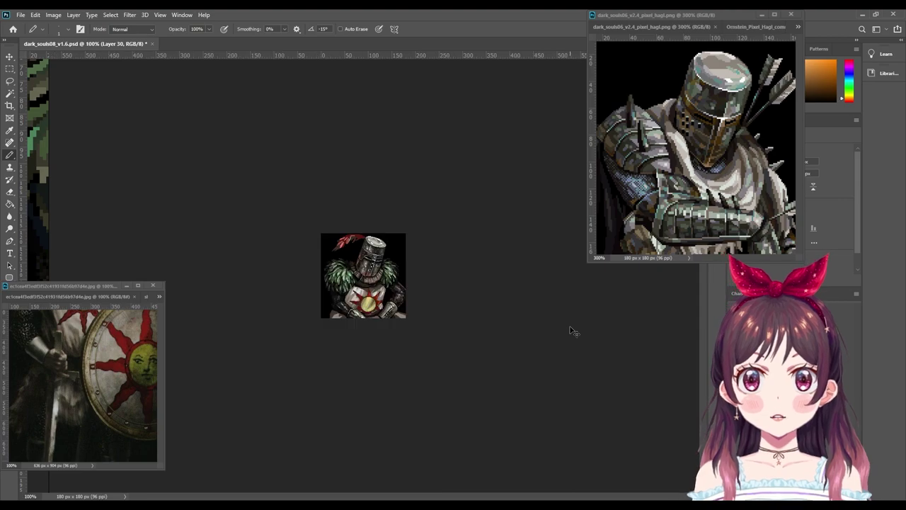
{"action": "scroll", "coordinate": [574, 330], "scroll_direction": "up", "scroll_amount": 1}
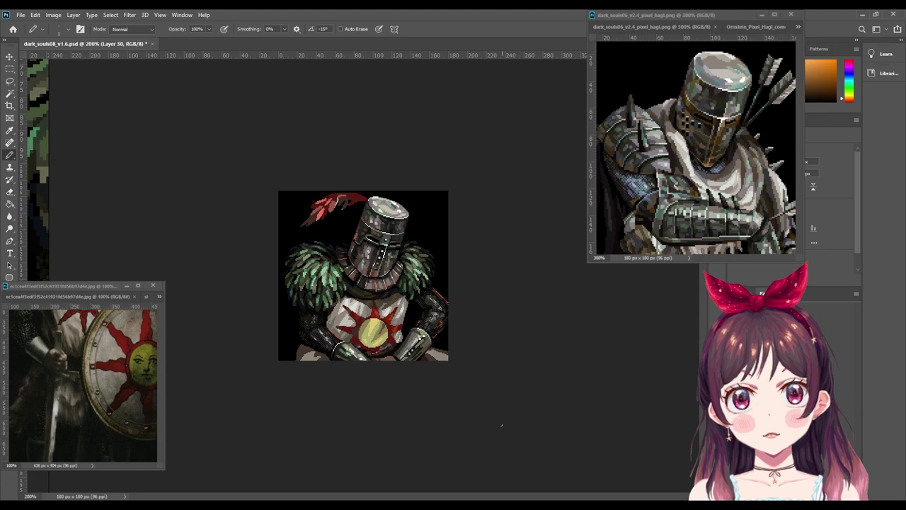
Step: Zoom to 600% on the emblem's lower edge, sample dark red, orange and red, then zoom out to 300%
{"action": "key", "text": "ctrl+plus"}
{"action": "key", "text": "ctrl+plus"}
{"action": "key", "text": "ctrl+plus"}
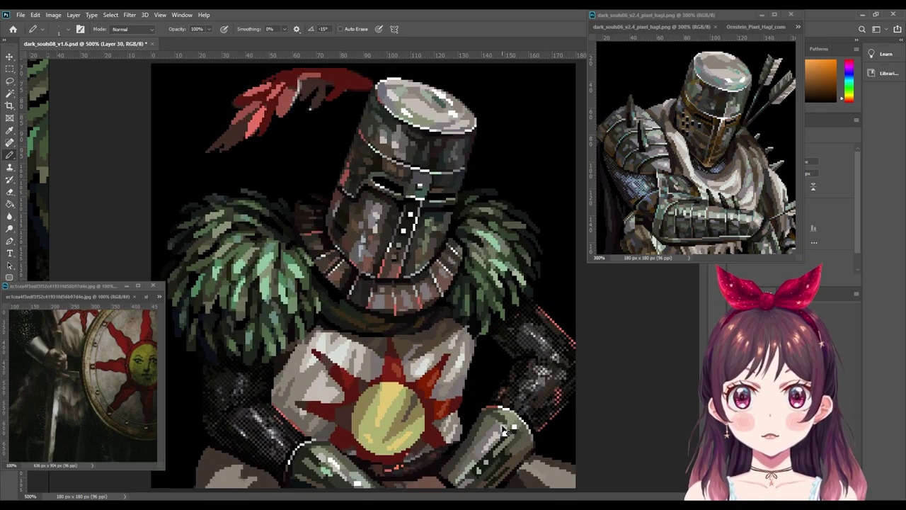
{"action": "key", "text": "ctrl+plus"}
{"action": "left_click_drag", "start_coordinate": [416, 444], "coordinate": [416, 367]}
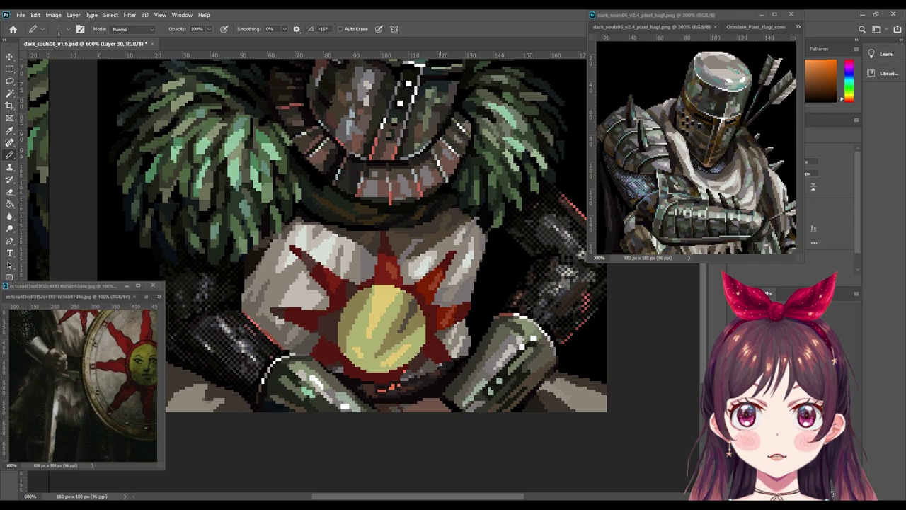
{"action": "left_click", "coordinate": [444, 359], "text": "alt"}
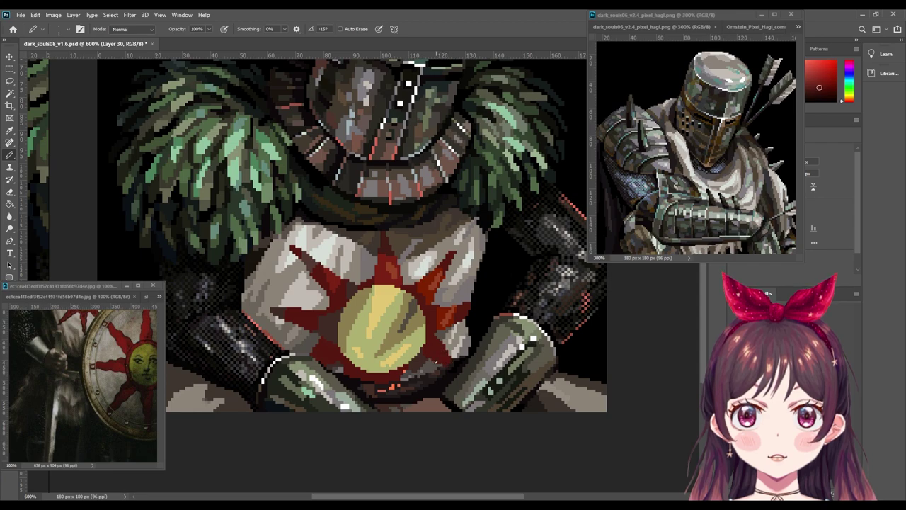
{"action": "left_click", "coordinate": [428, 368], "text": "alt"}
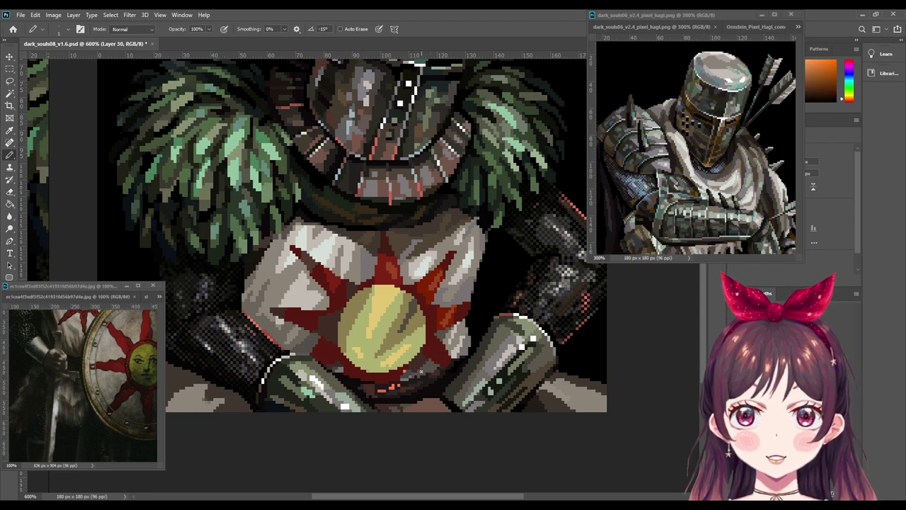
{"action": "left_click", "coordinate": [410, 373], "text": "alt"}
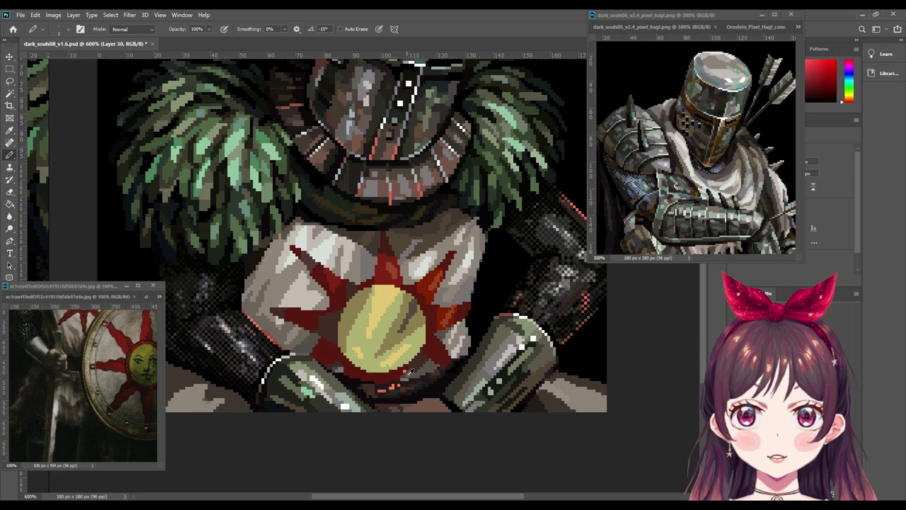
{"action": "left_click", "coordinate": [414, 375], "text": "alt"}
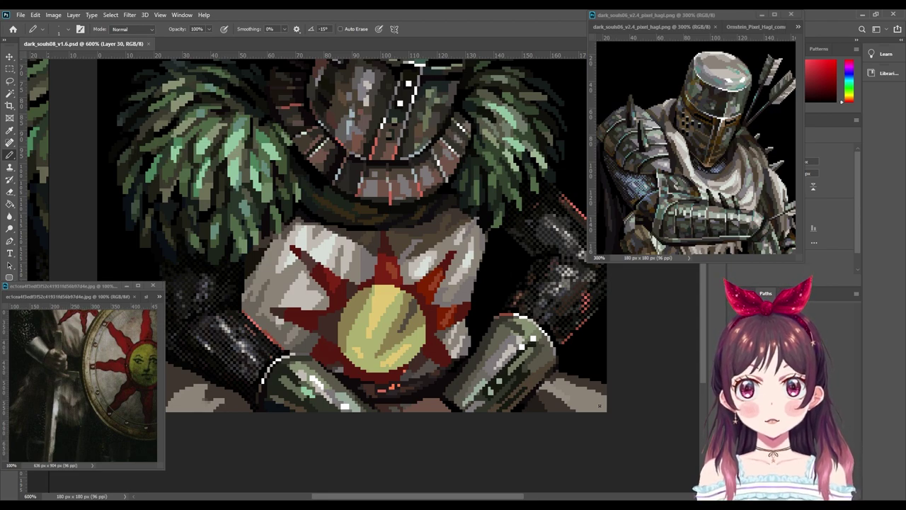
{"action": "key", "text": "ctrl+minus"}
{"action": "key", "text": "ctrl+minus"}
{"action": "key", "text": "ctrl+minus"}
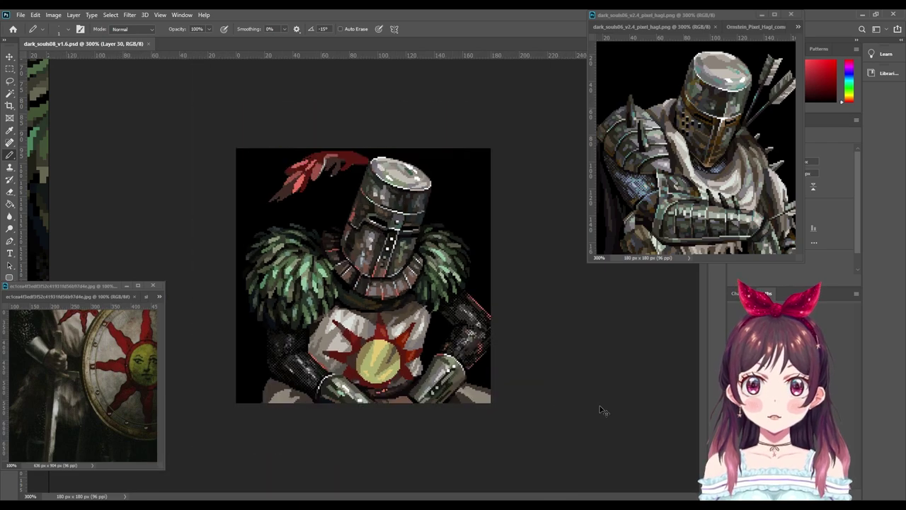